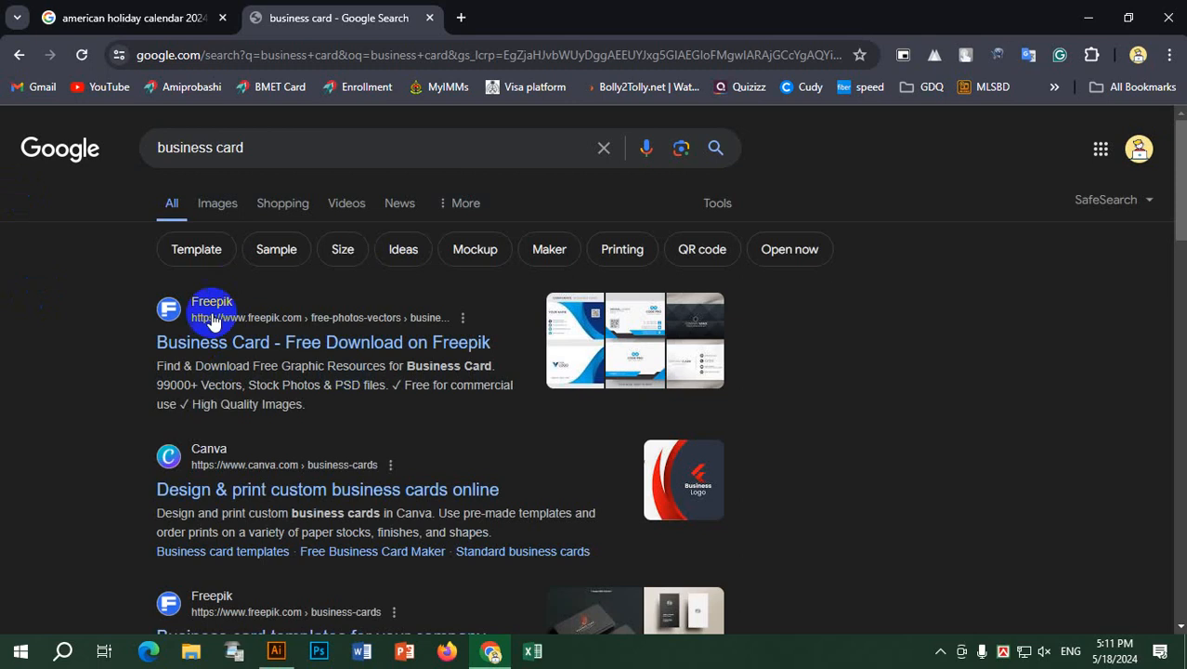
Step: Switch the 'business card' search results to Images and browse the thumbnails
click(208, 202)
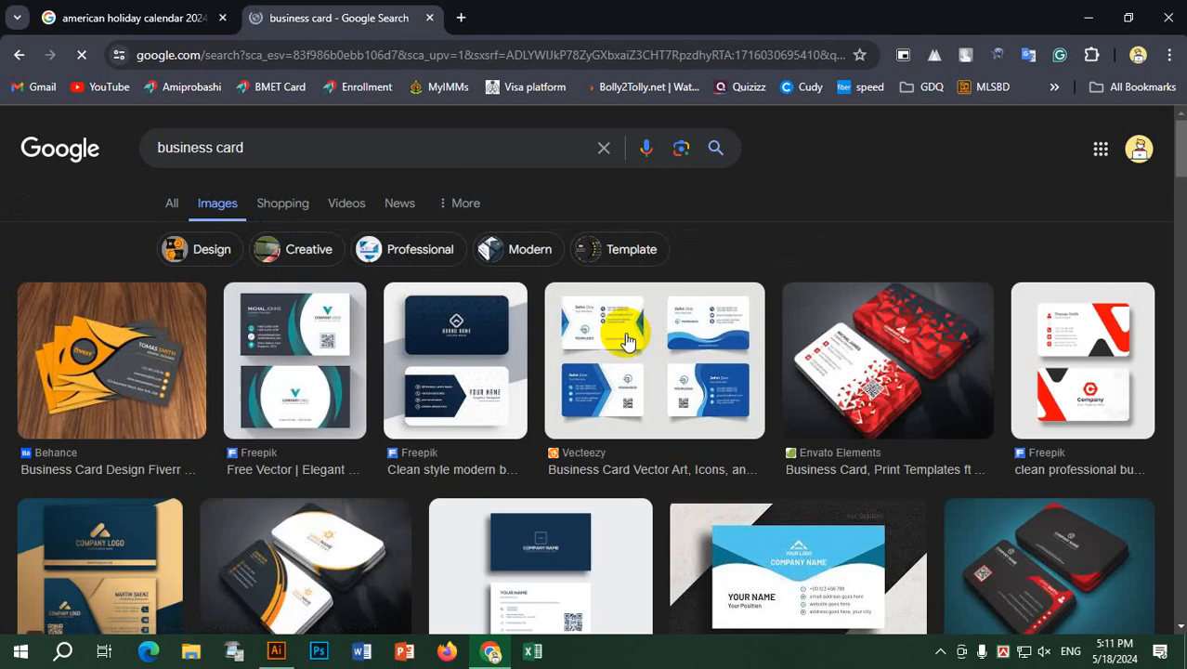
scroll(382, 413, down, 3)
scroll(383, 423, up, 3)
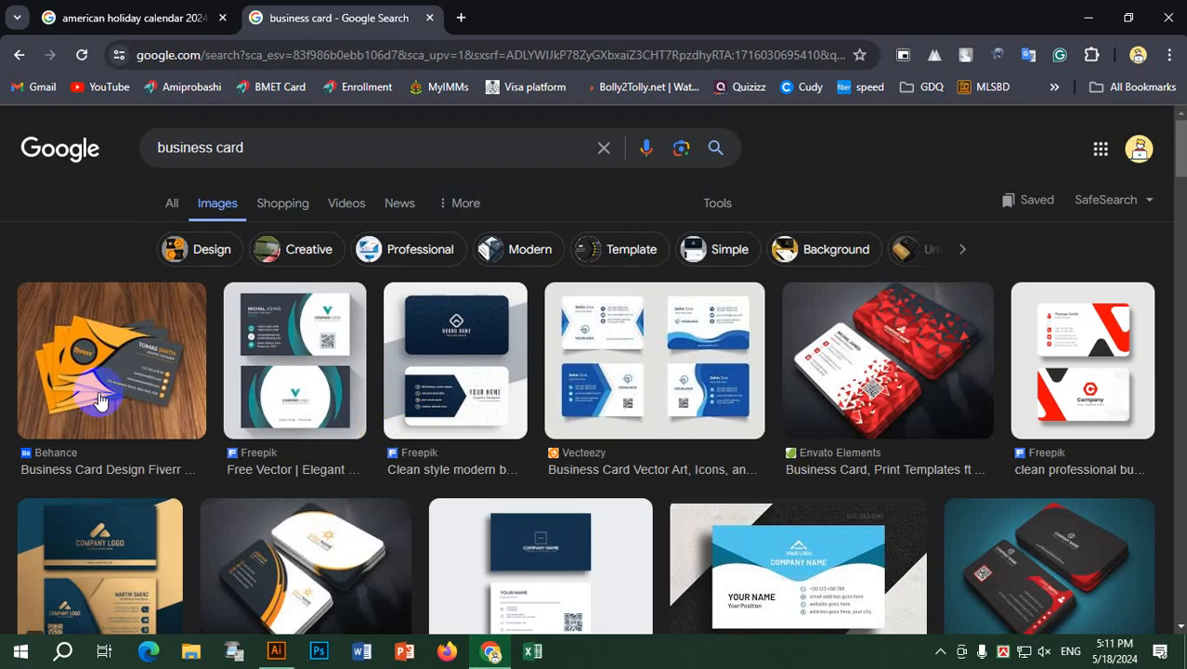
scroll(781, 432, down, 2)
scroll(763, 447, down, 2)
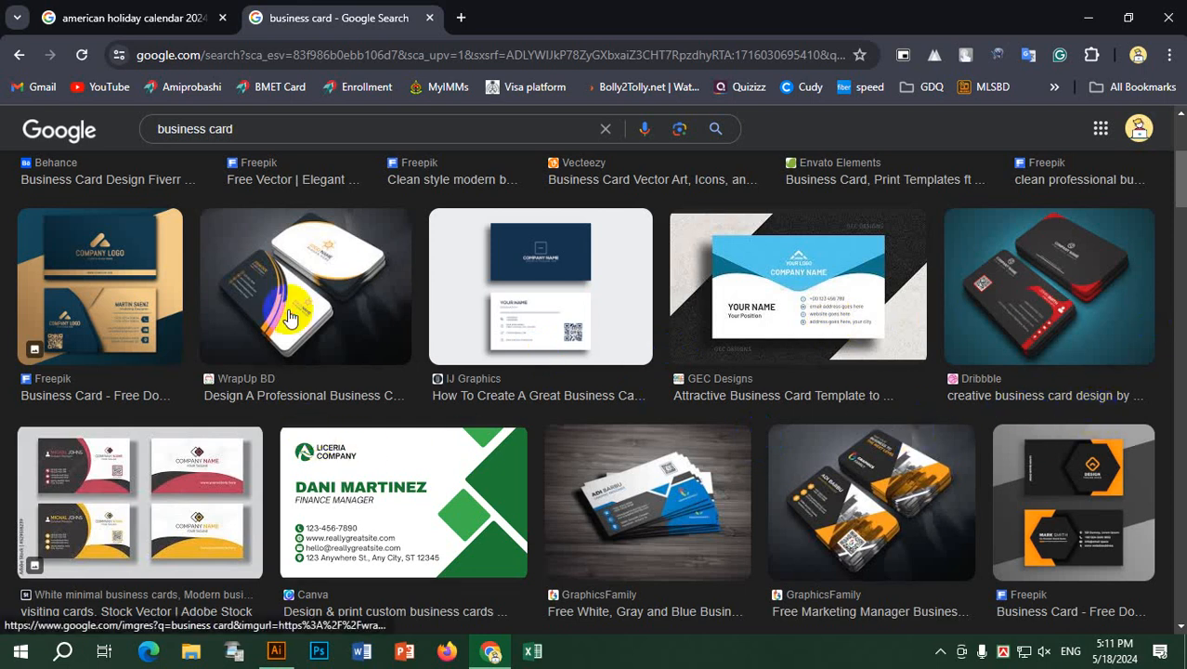
Step: Open the dark-and-orange WrapUp BD card image full-size in a new tab
click(291, 376)
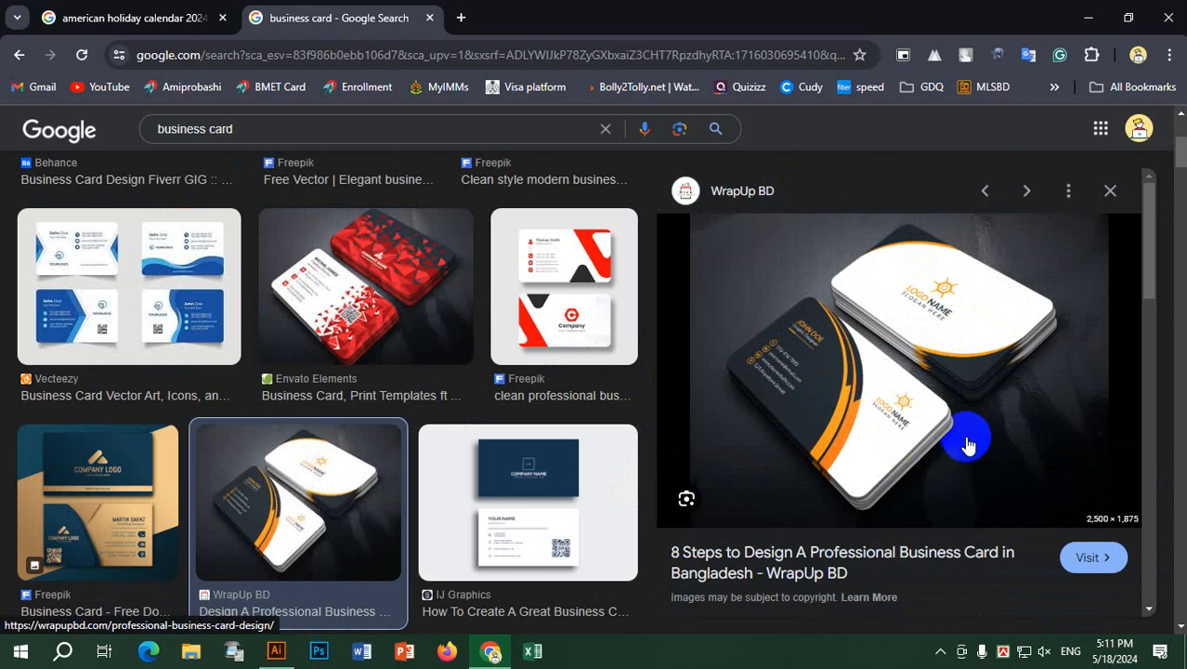
right_click(760, 327)
click(857, 262)
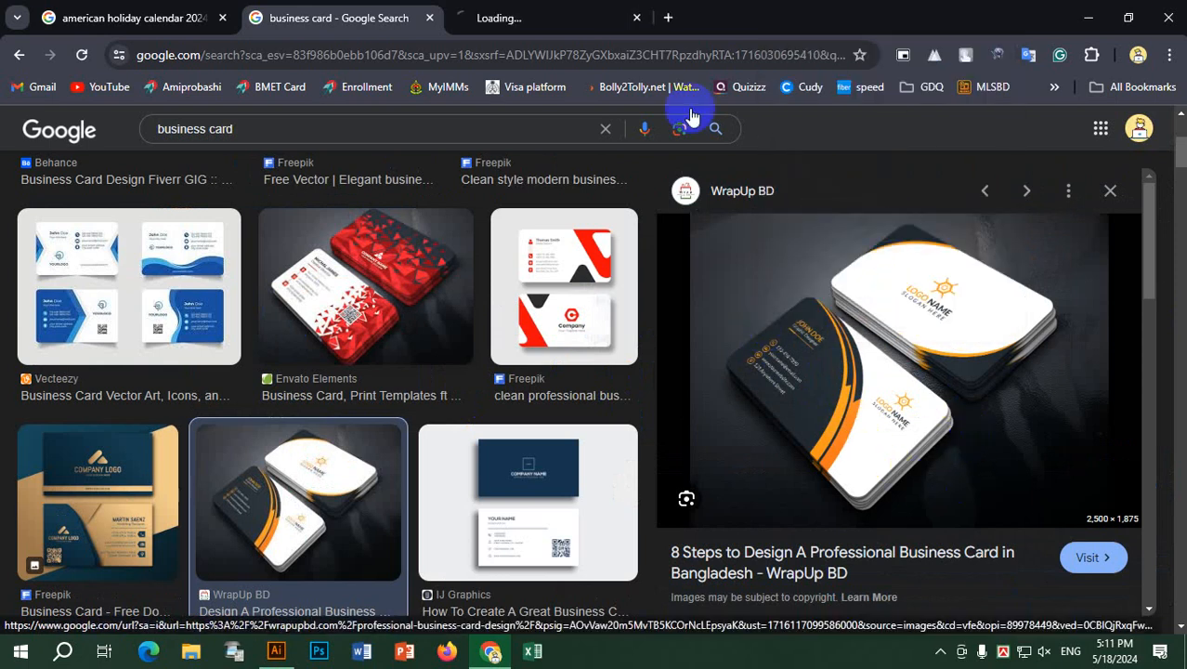
click(525, 18)
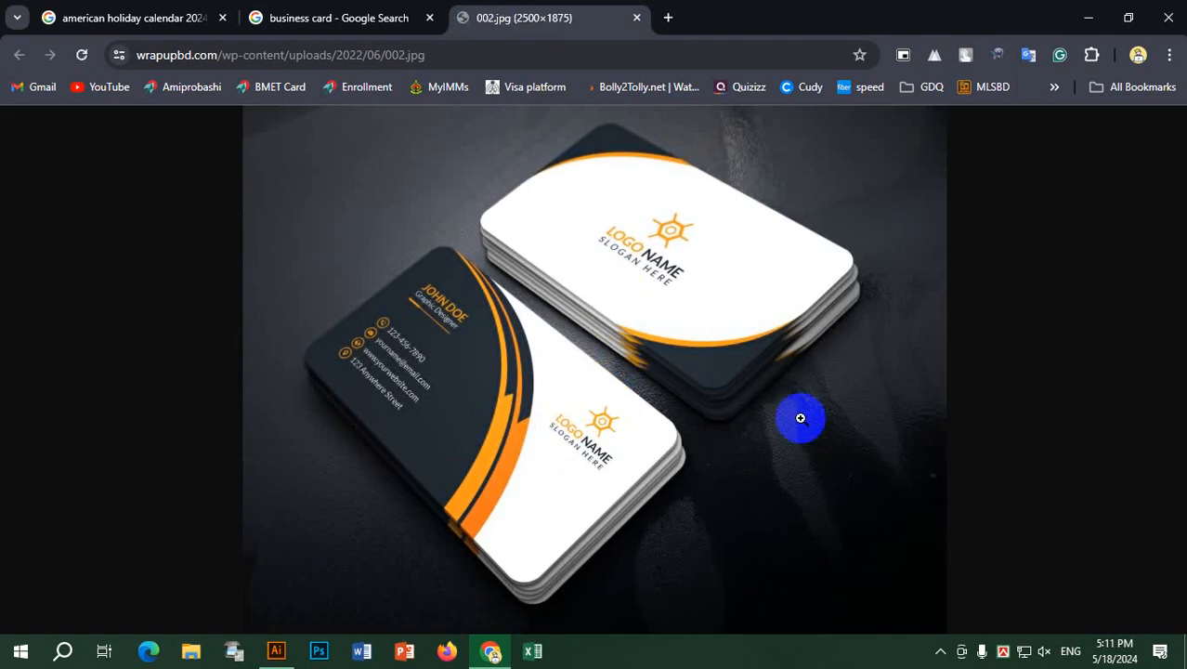
Step: Zoom in and out on the reference card's contact details, then switch to Illustrator's Home screen
click(677, 351)
click(679, 372)
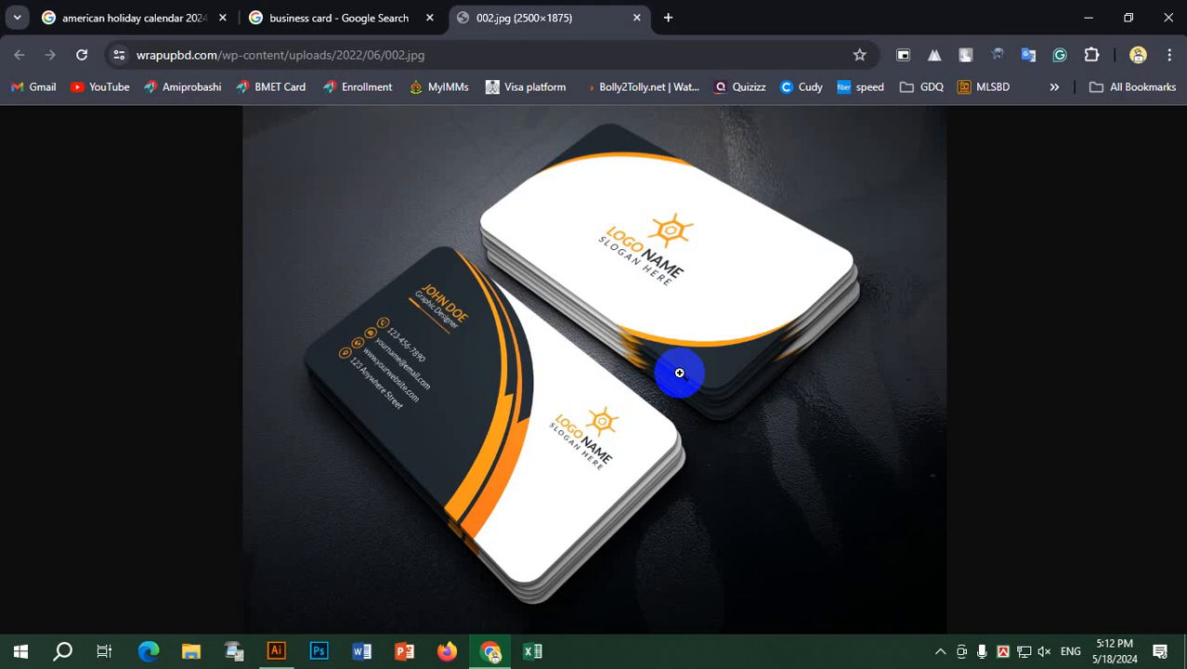
click(489, 422)
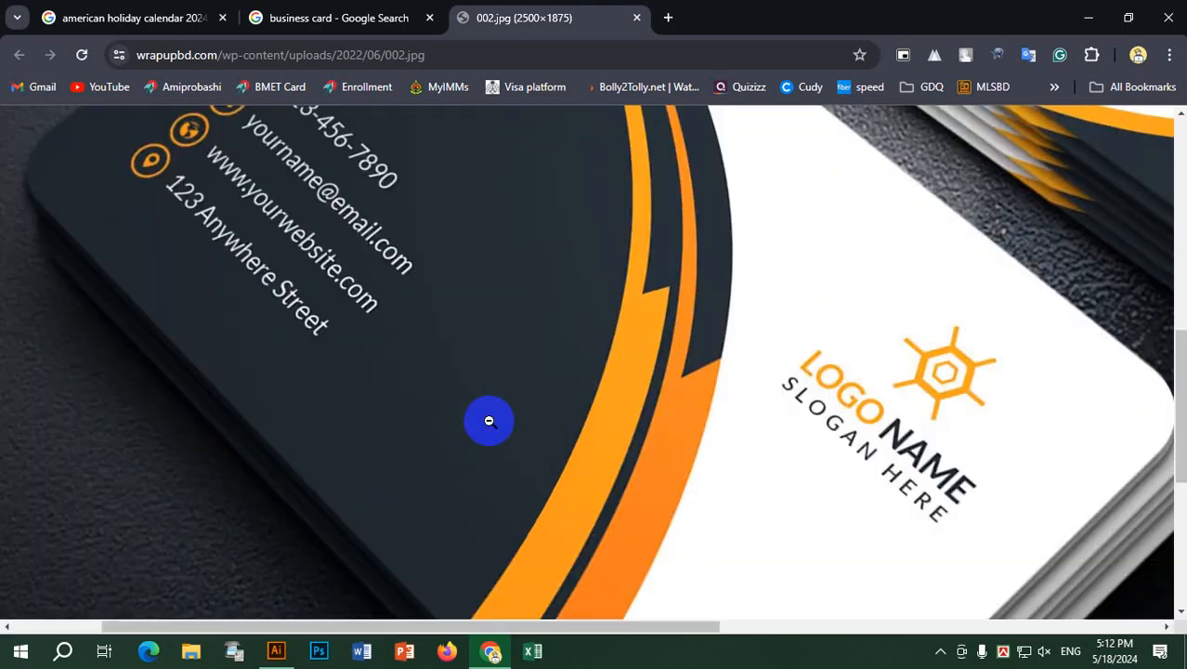
click(677, 316)
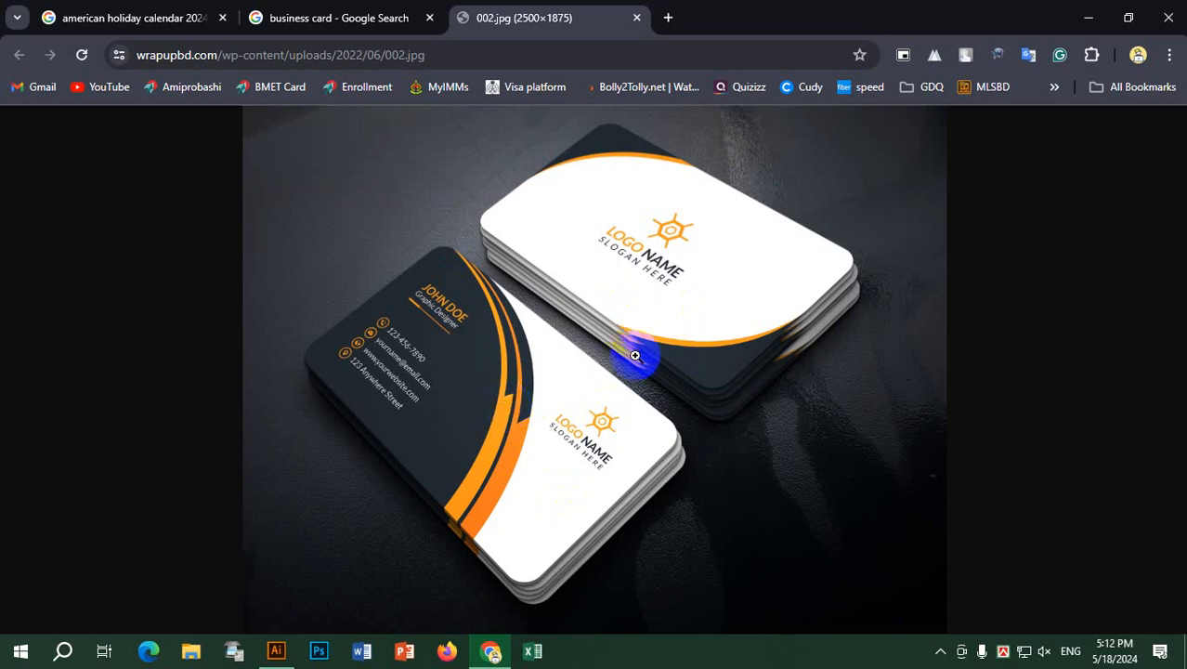
click(533, 299)
click(732, 309)
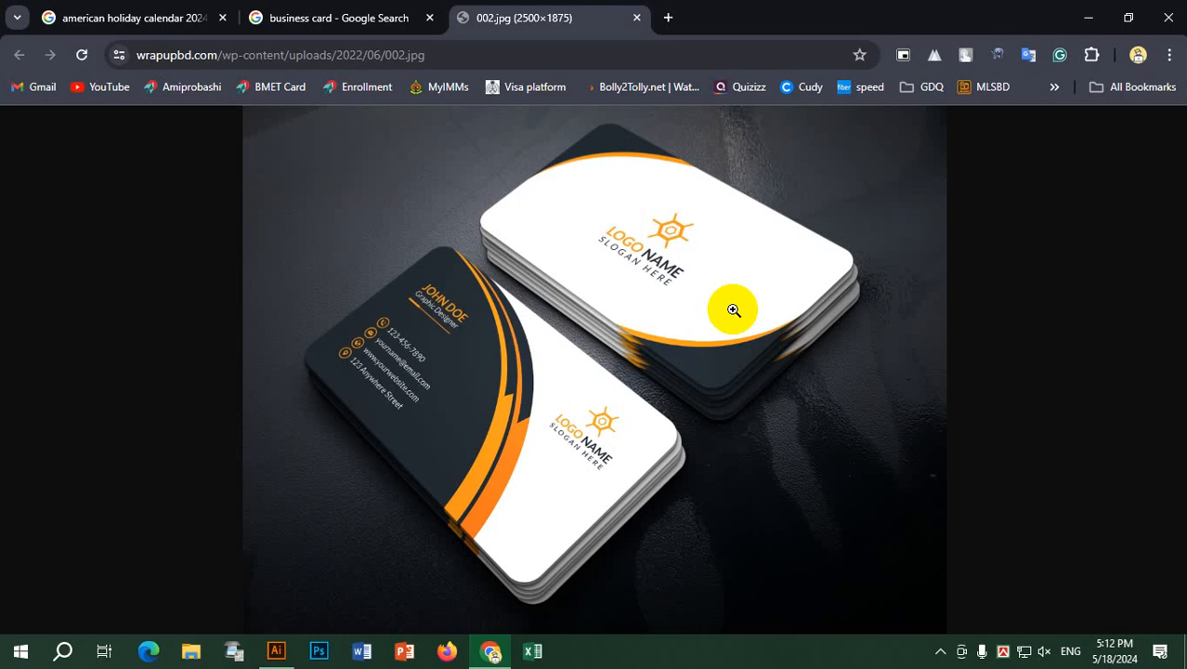
click(273, 654)
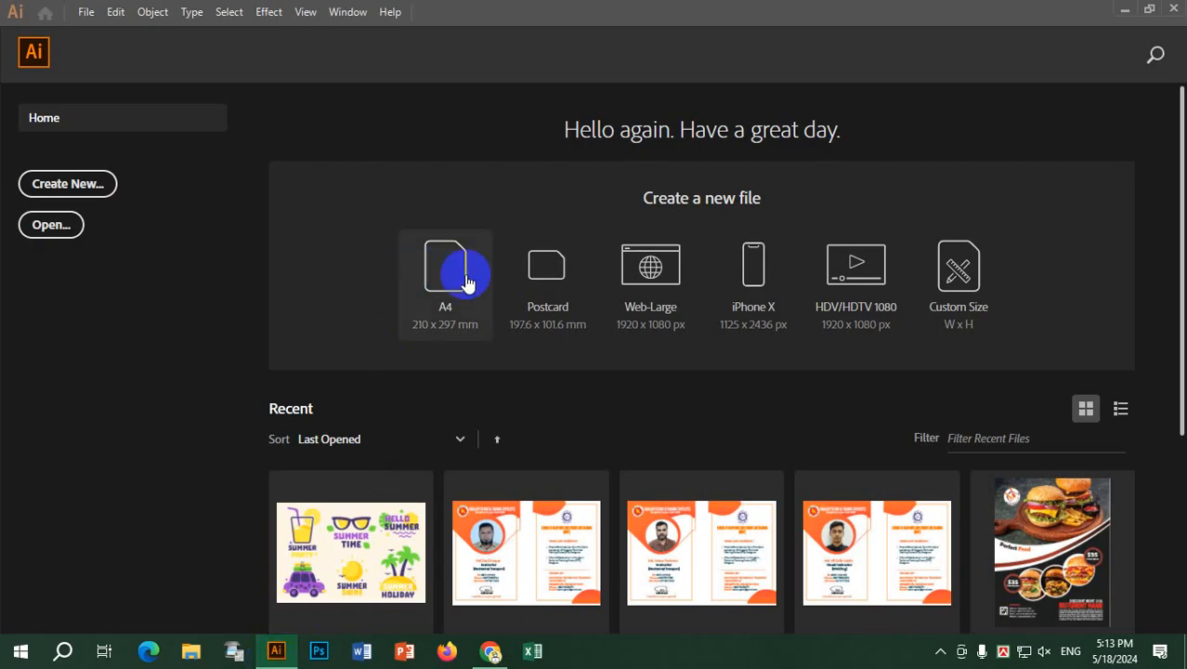
Step: Start a new document and shift its settings window slightly left
click(97, 186)
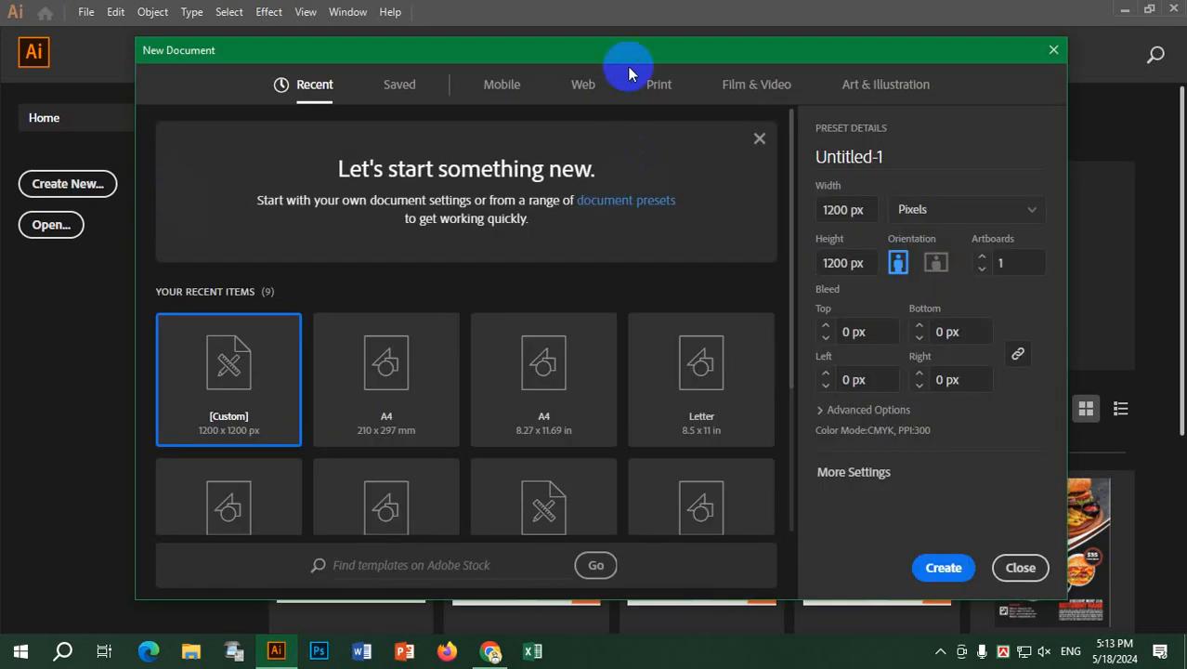
drag(641, 52, 558, 52)
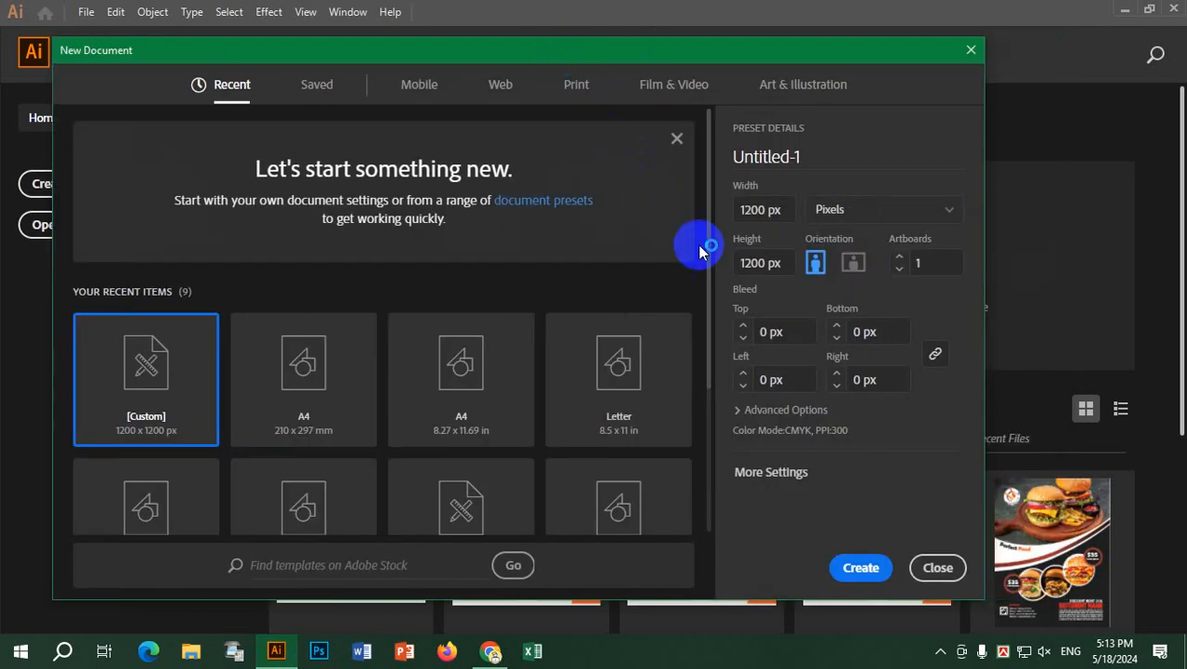
click(490, 650)
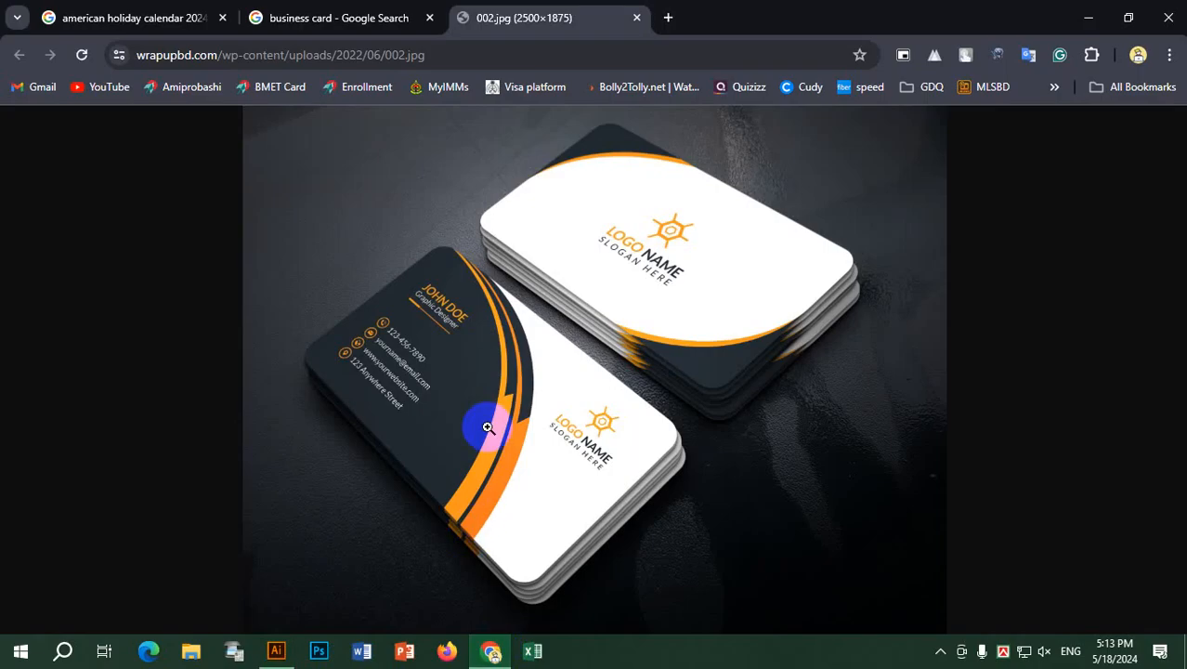
click(490, 650)
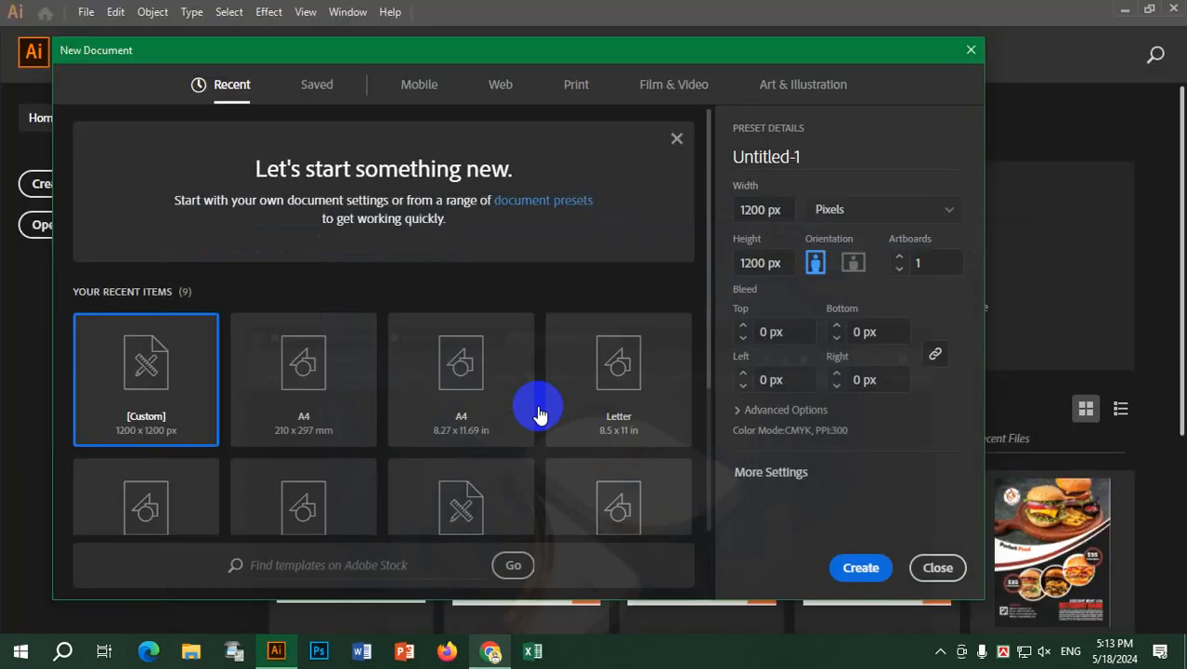
Step: Set the document units to inches with width 3.5 and height 2.25
click(785, 208)
click(892, 211)
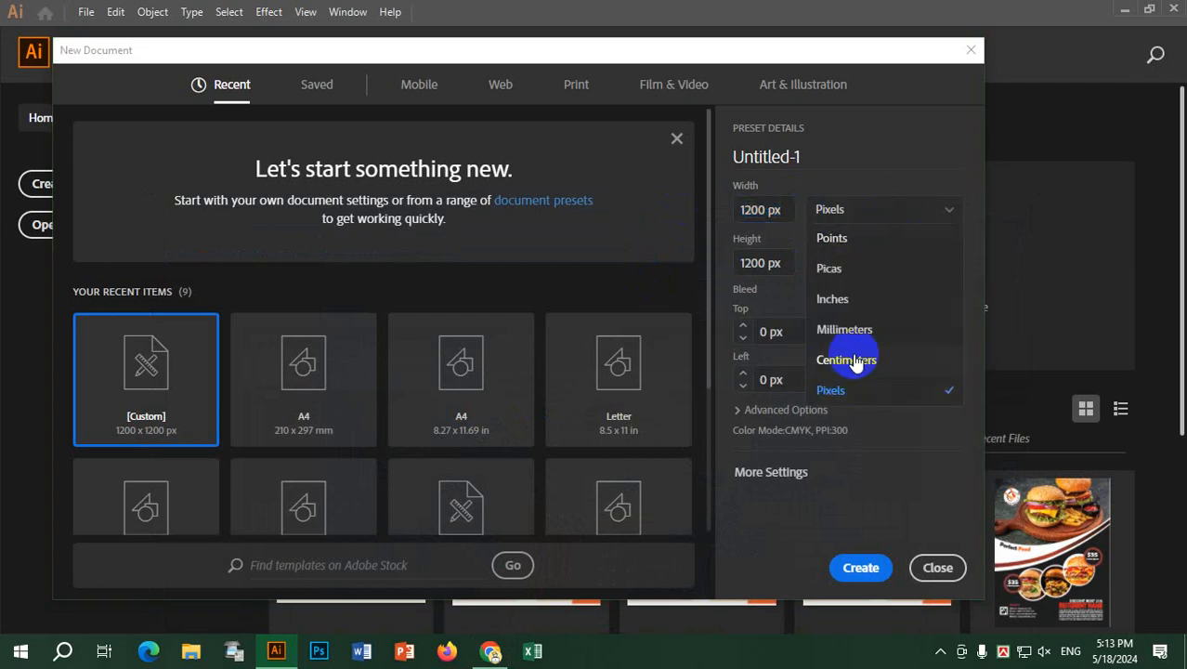
click(853, 300)
click(785, 209)
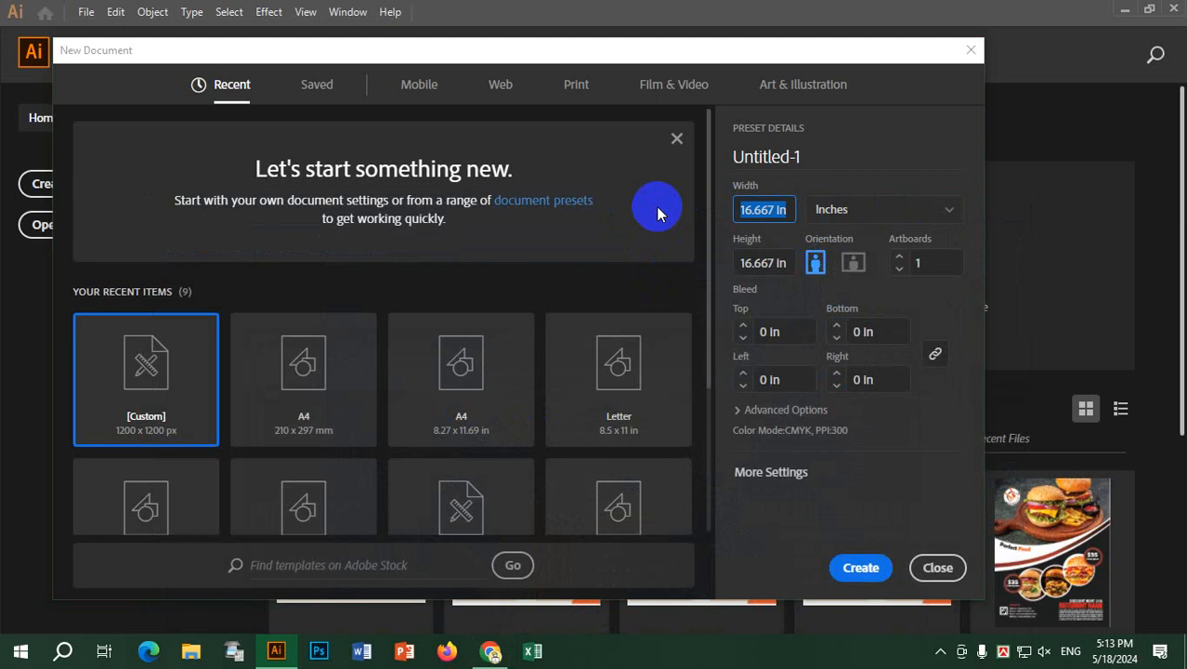
text(3.5)
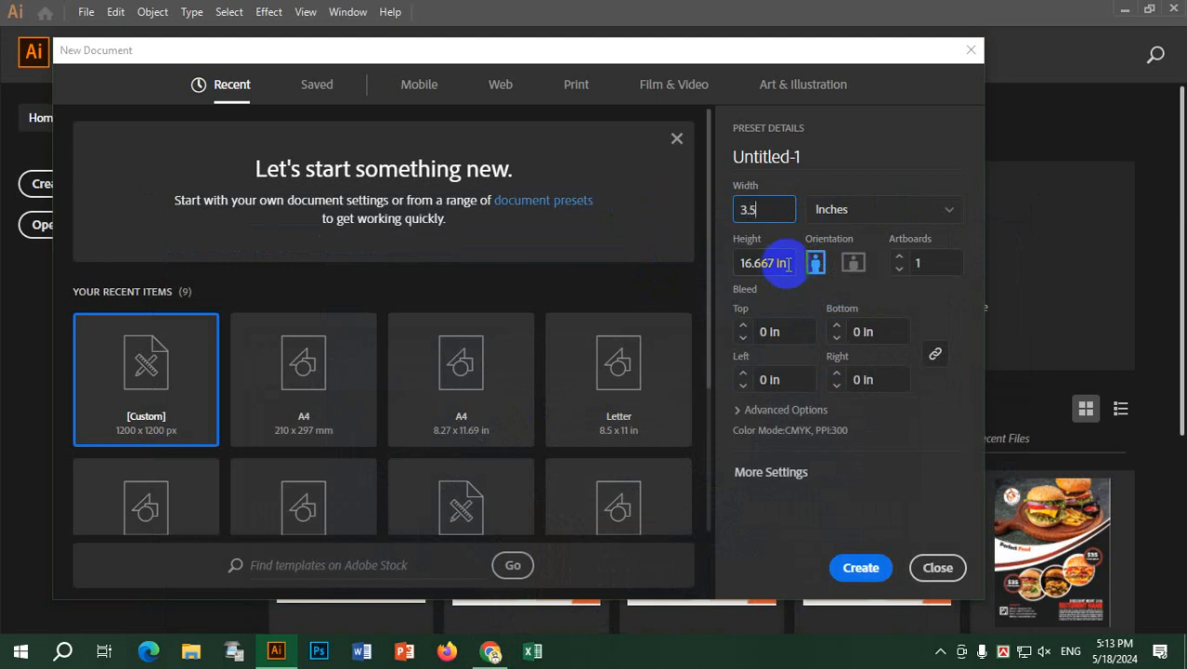
drag(790, 265, 672, 268)
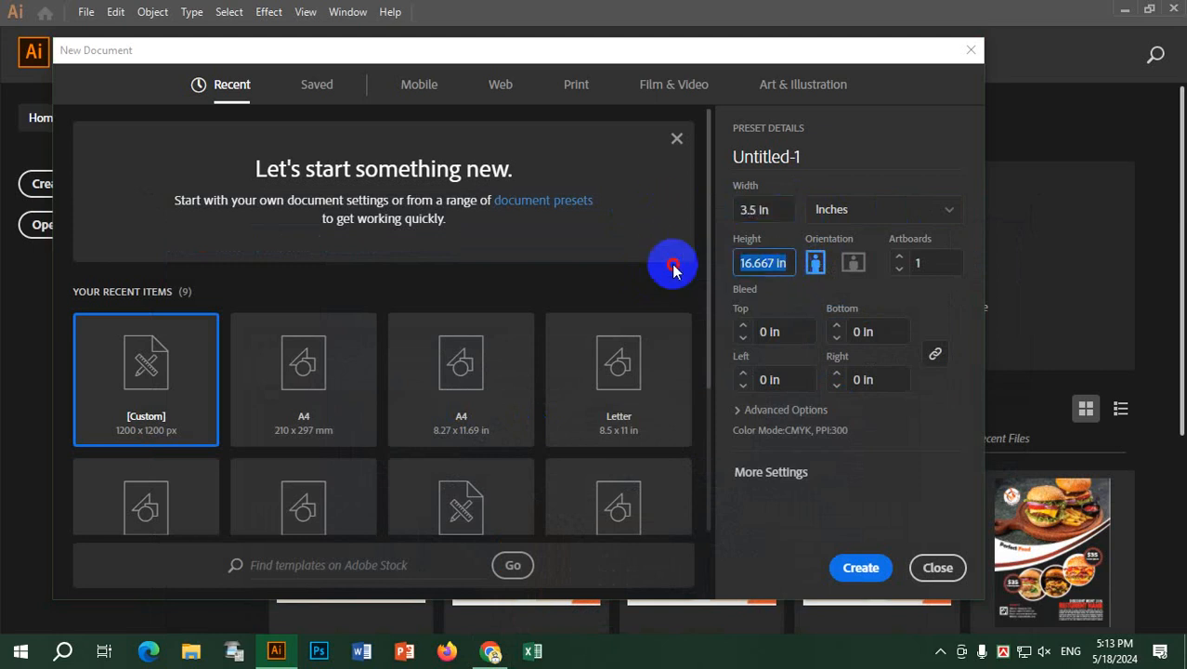
text(2.25)
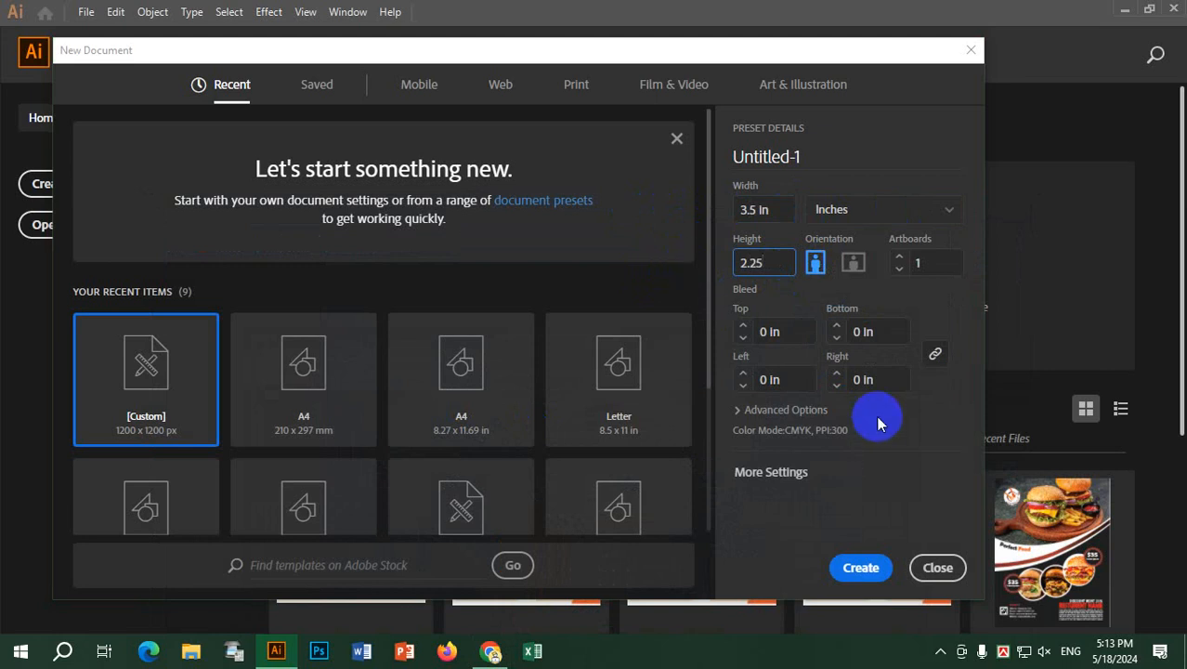
Step: Apply 0.125 in bleed on all sides and create the two-artboard document
click(738, 410)
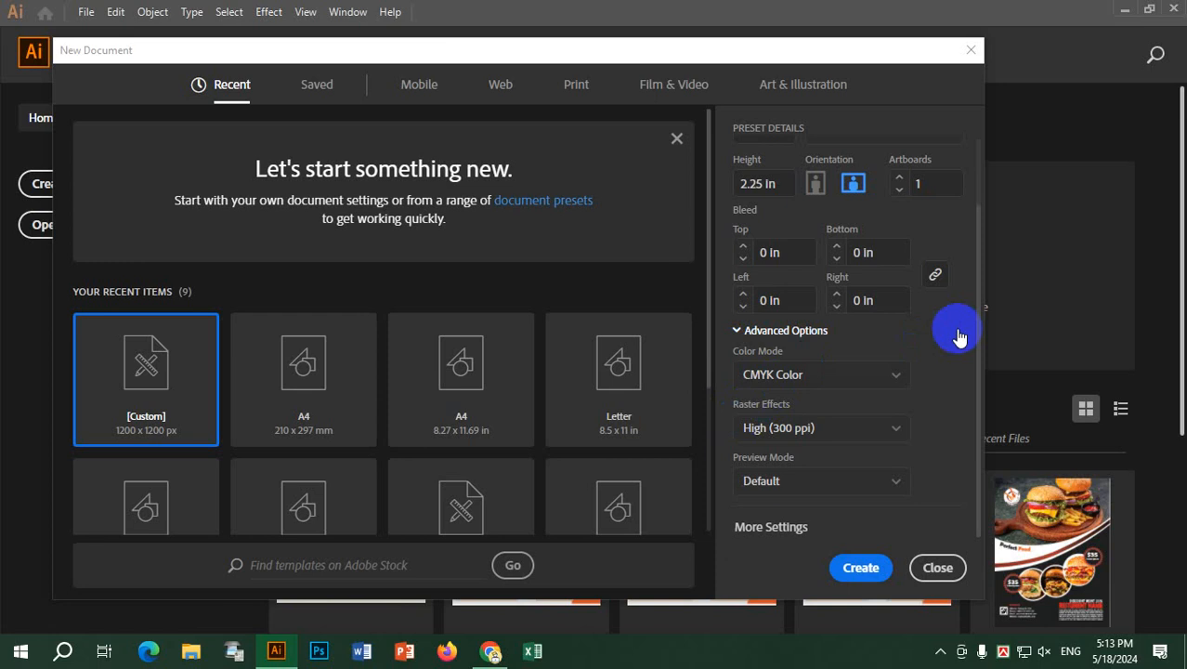
click(769, 253)
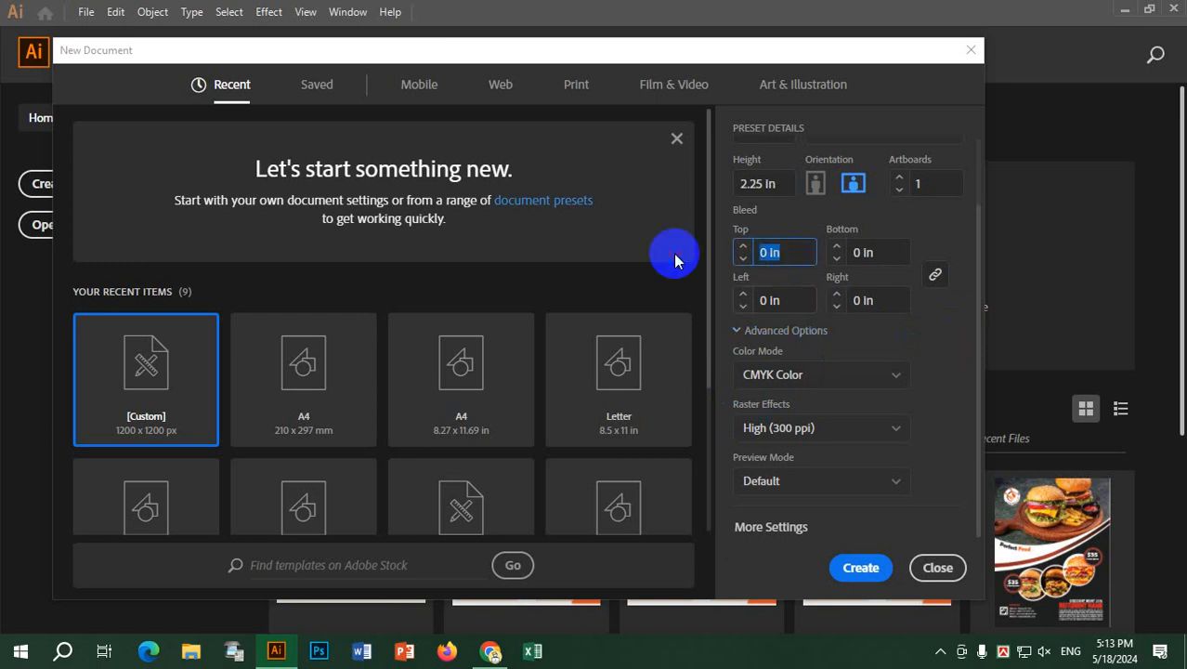
text(.125)
click(946, 330)
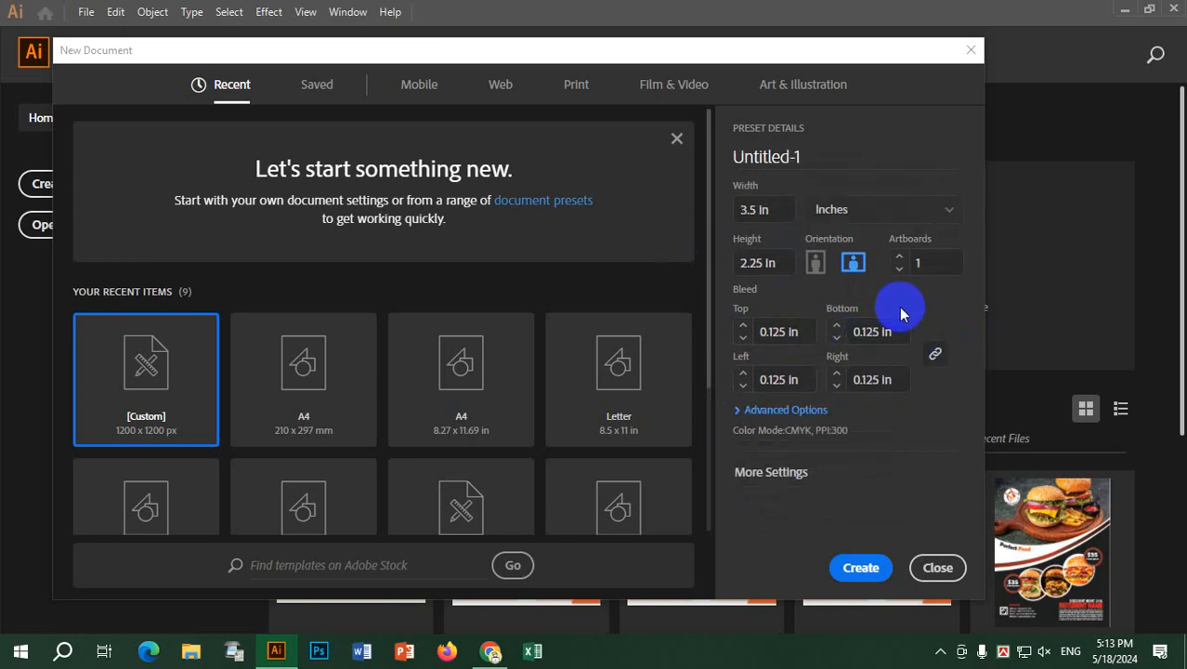
click(740, 416)
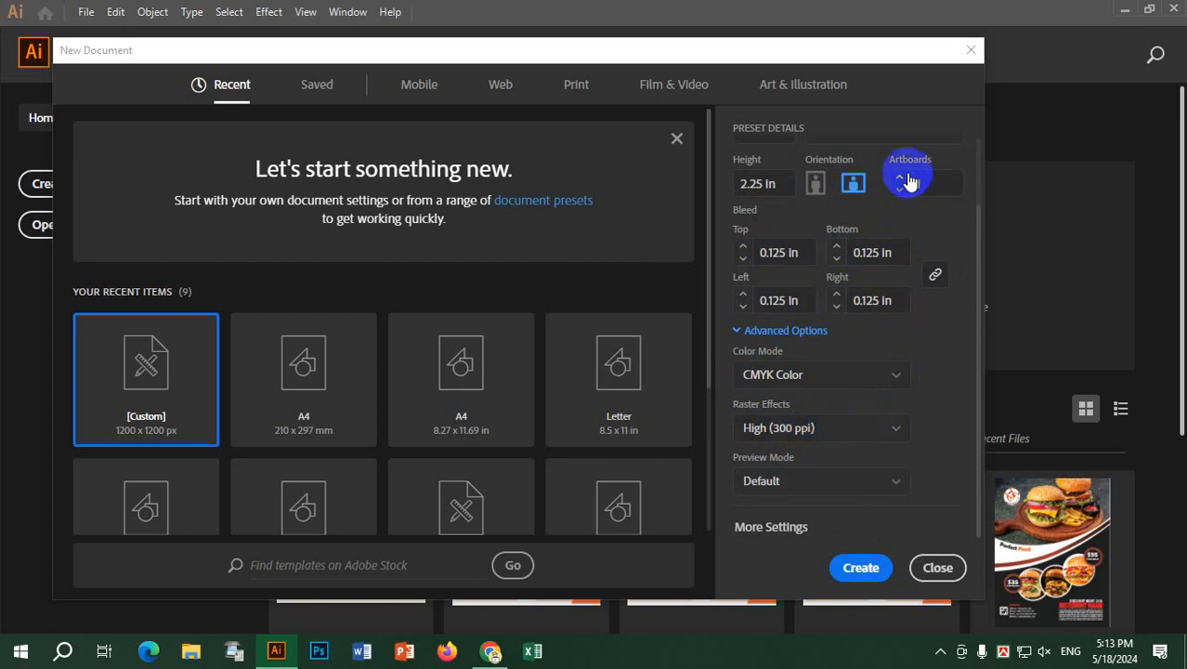
drag(981, 264, 986, 211)
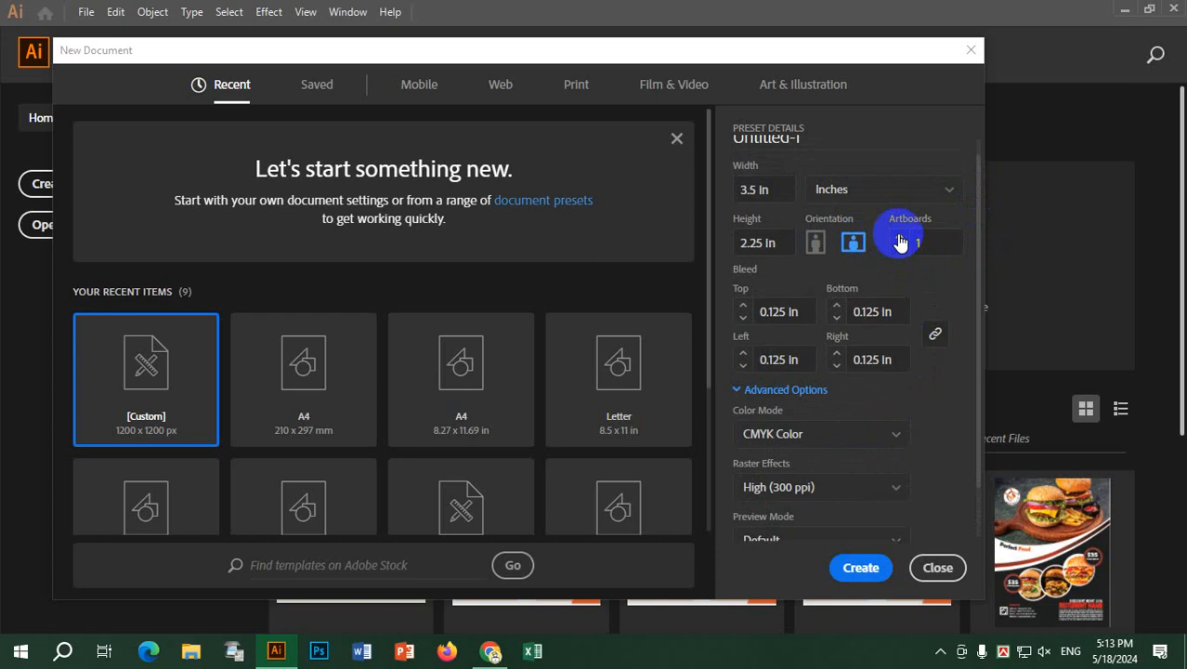
click(870, 567)
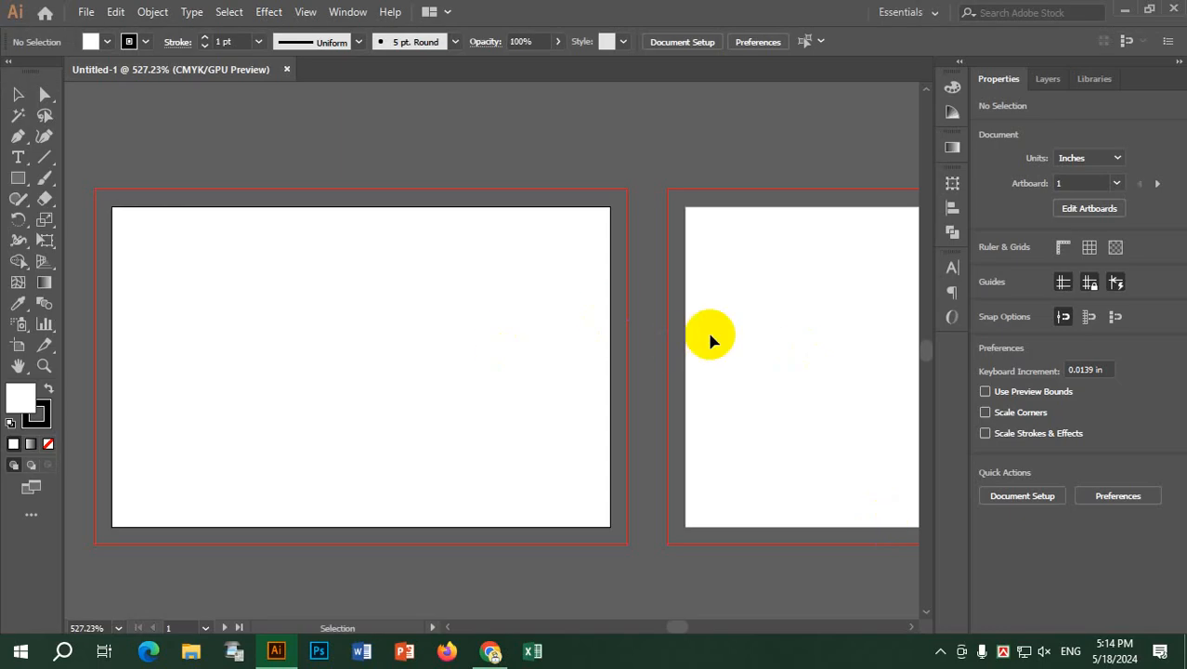
Step: Draw a small 0.125 in square and place it at artboard 1's top-left corner
scroll(713, 365, down, 3)
drag(816, 332, 600, 268)
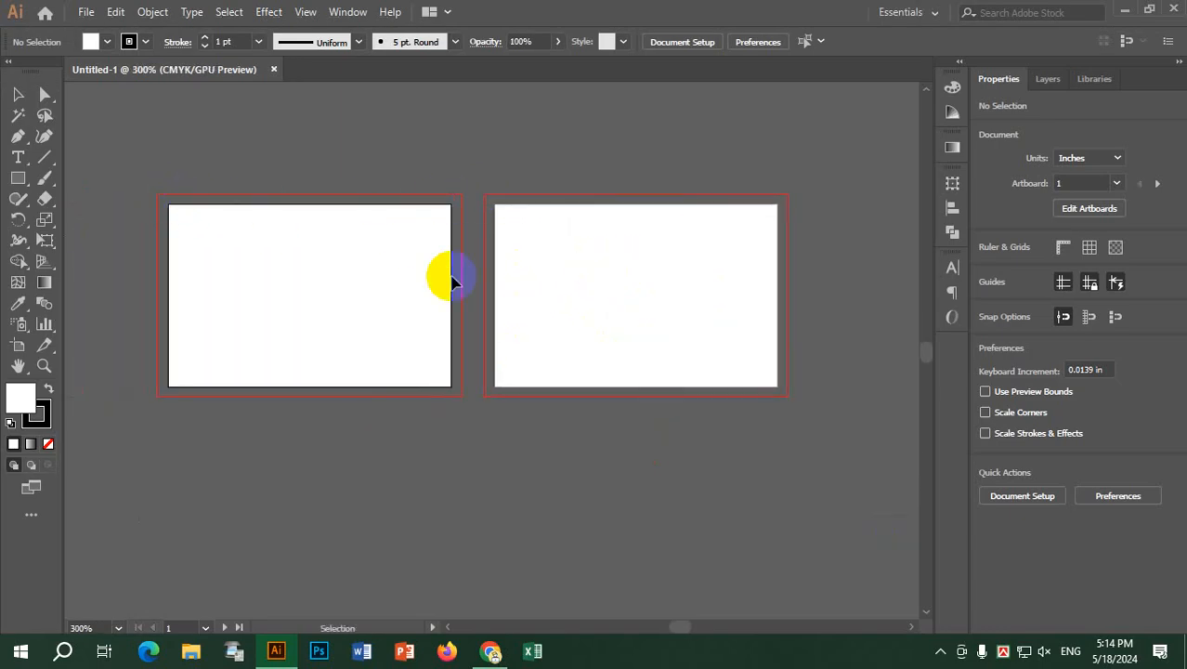
scroll(390, 278, up, 1)
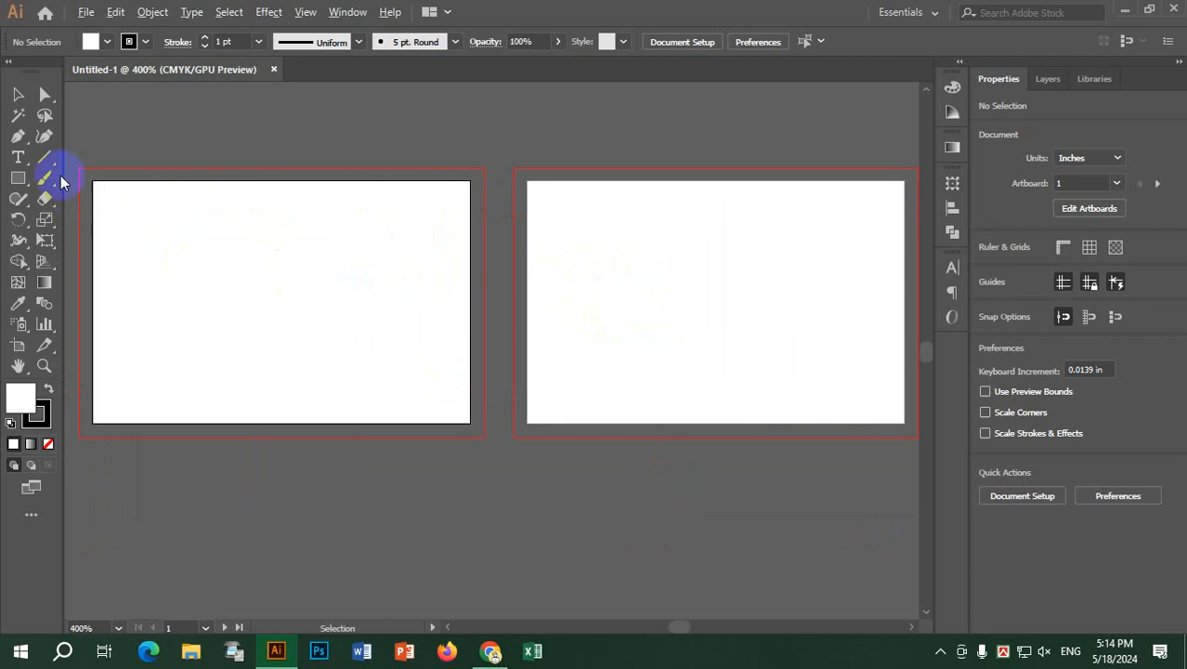
scroll(138, 174, up, 2)
drag(365, 240, 646, 242)
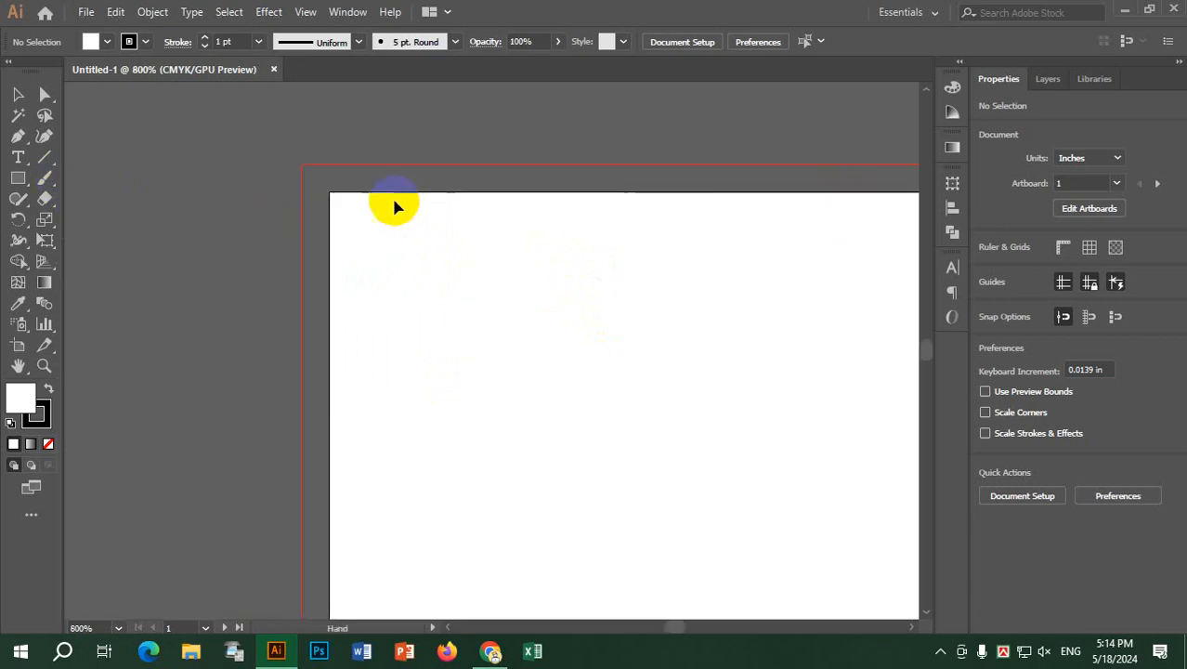
click(18, 178)
drag(302, 163, 329, 192)
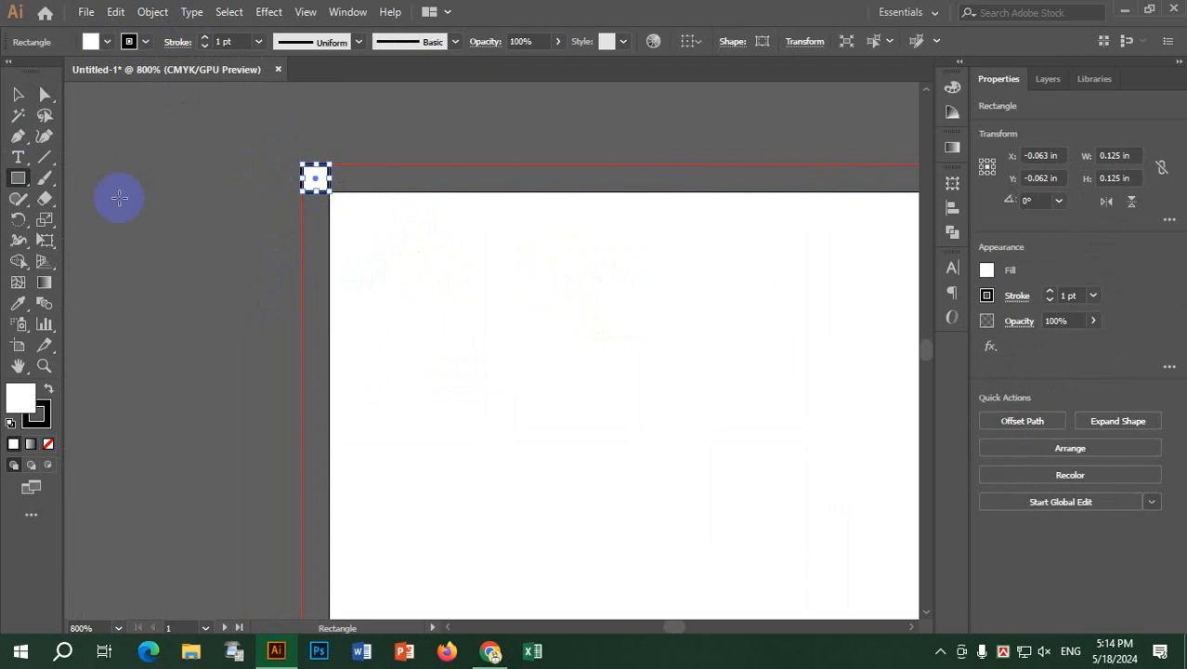
click(18, 93)
drag(318, 183, 345, 213)
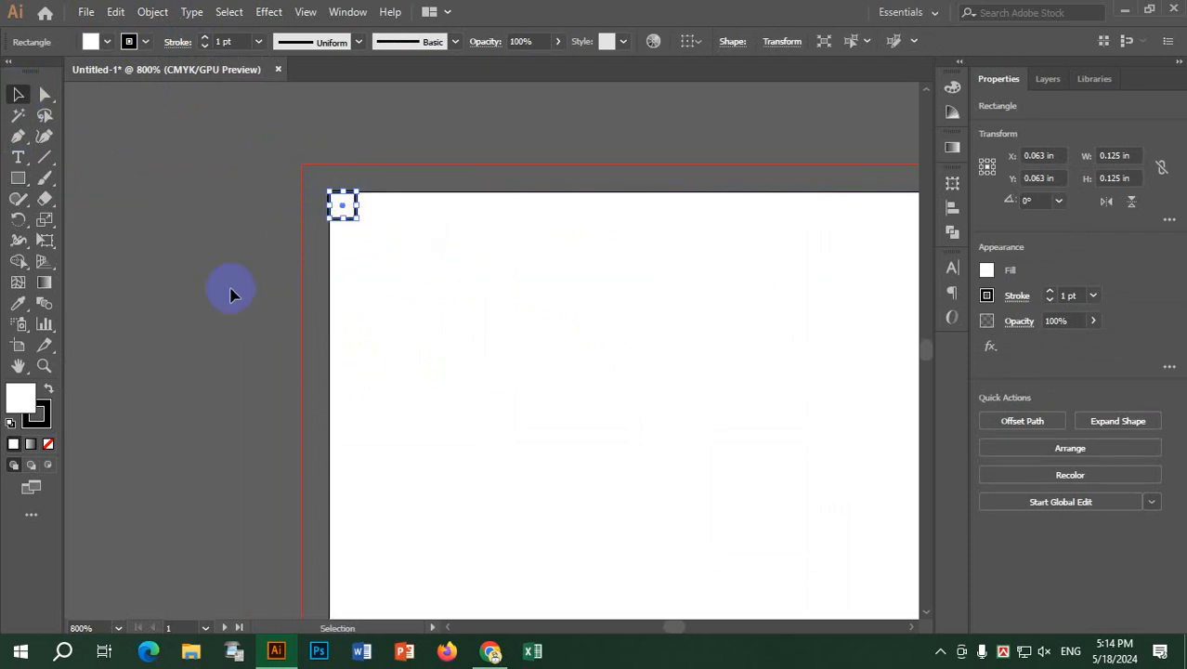
click(219, 268)
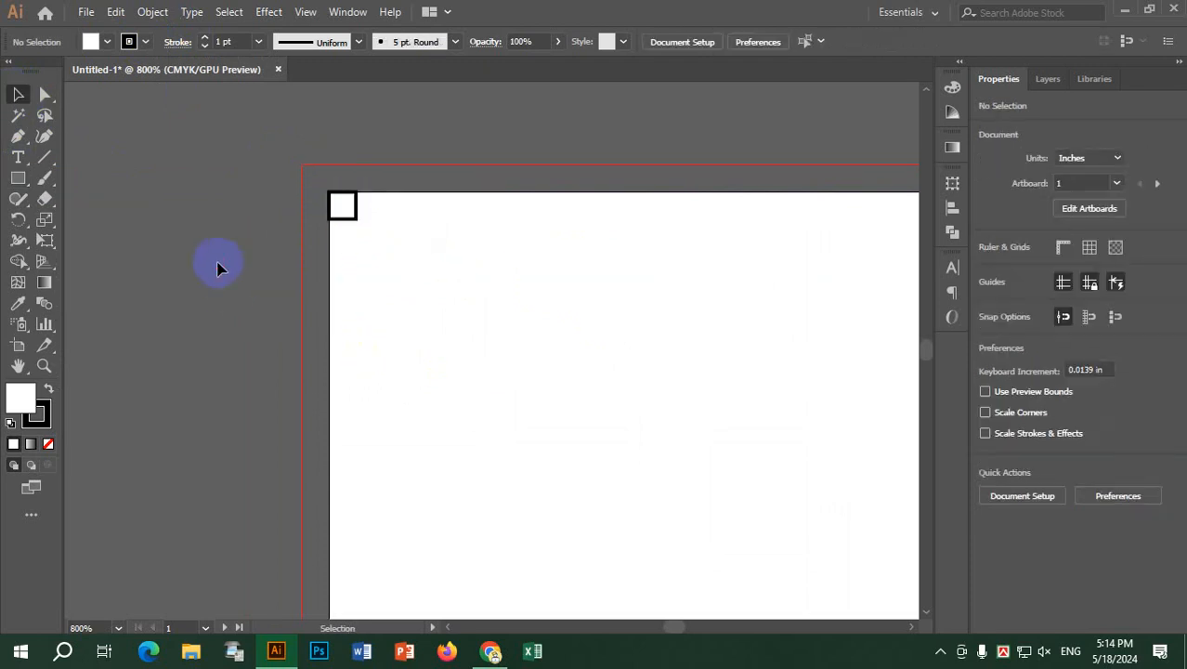
Step: Show rulers and add horizontal and vertical guides along the square's inner edges
key(ctrl+r)
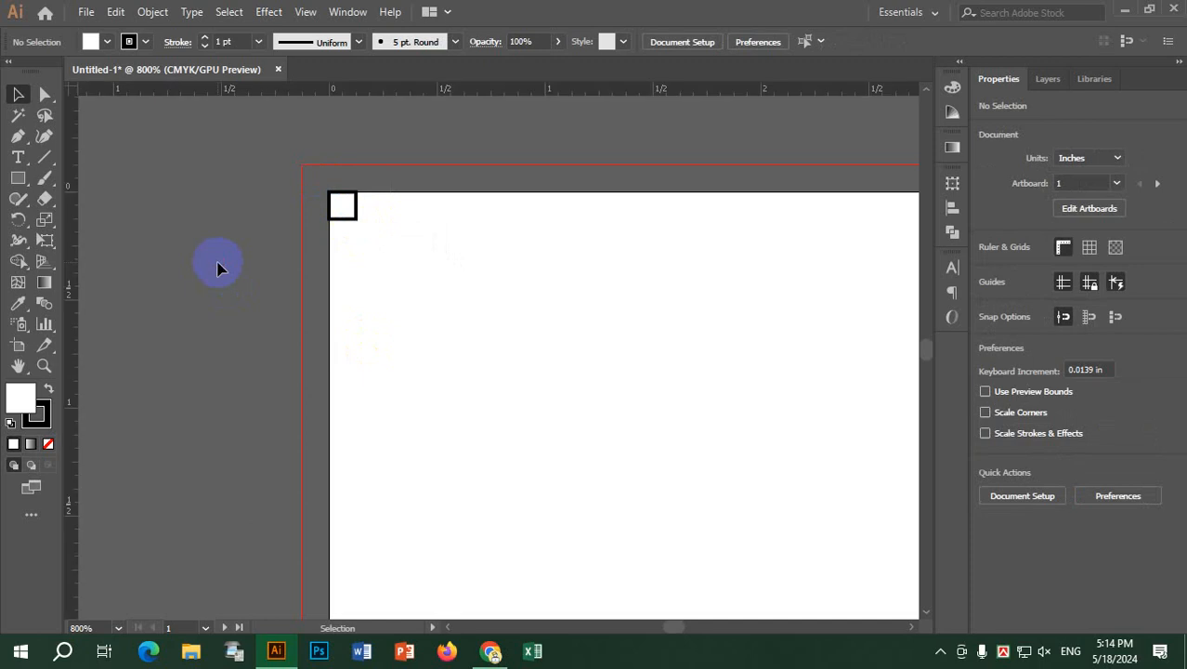
drag(449, 97, 451, 221)
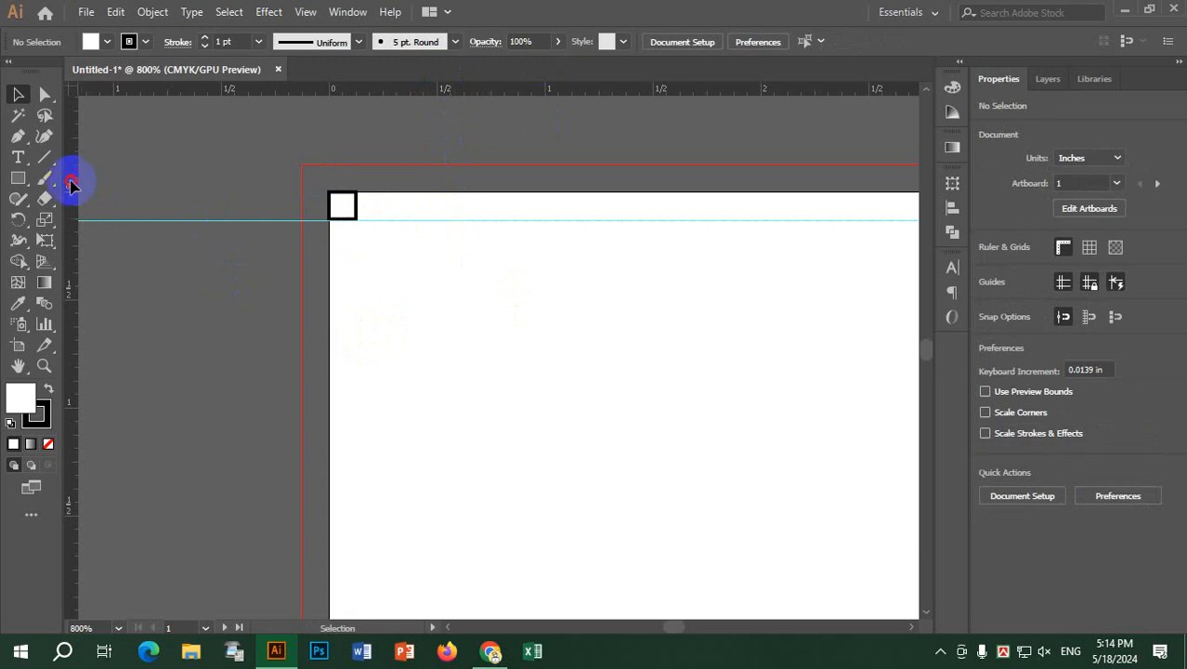
drag(72, 186, 356, 206)
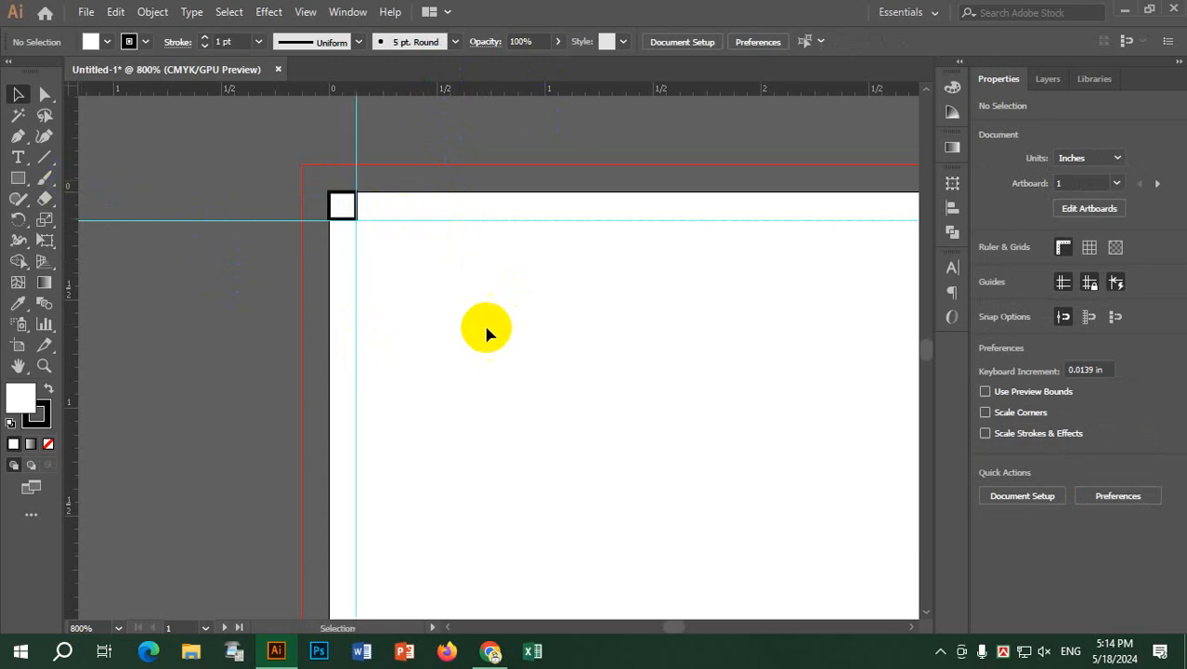
scroll(535, 321, down, 2)
drag(589, 340, 300, 255)
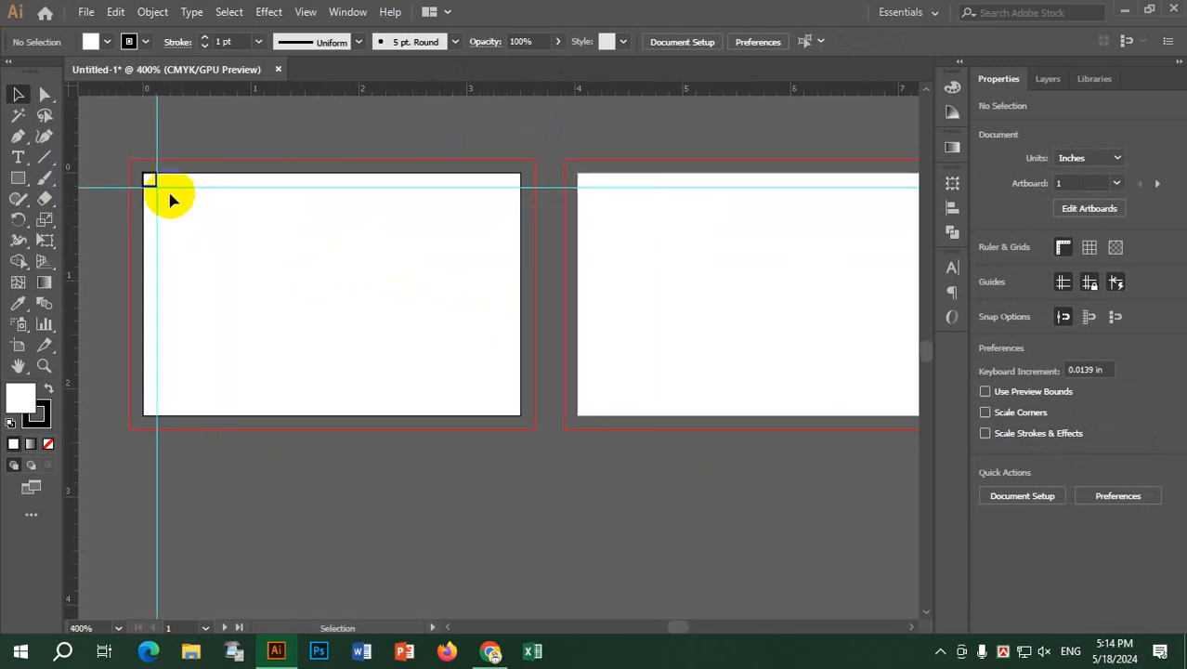
Step: Move the square to the first card's bottom-right corner and add guides at its top and left edges
click(149, 179)
drag(150, 183, 512, 405)
scroll(557, 455, up, 3)
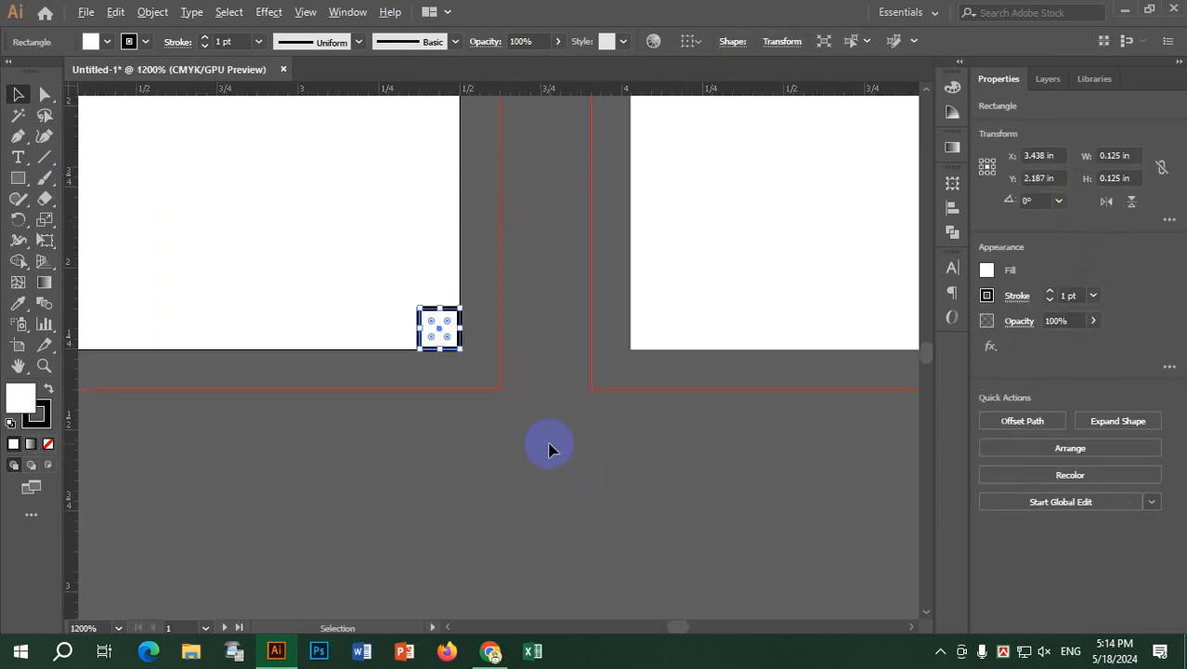
drag(403, 91, 421, 308)
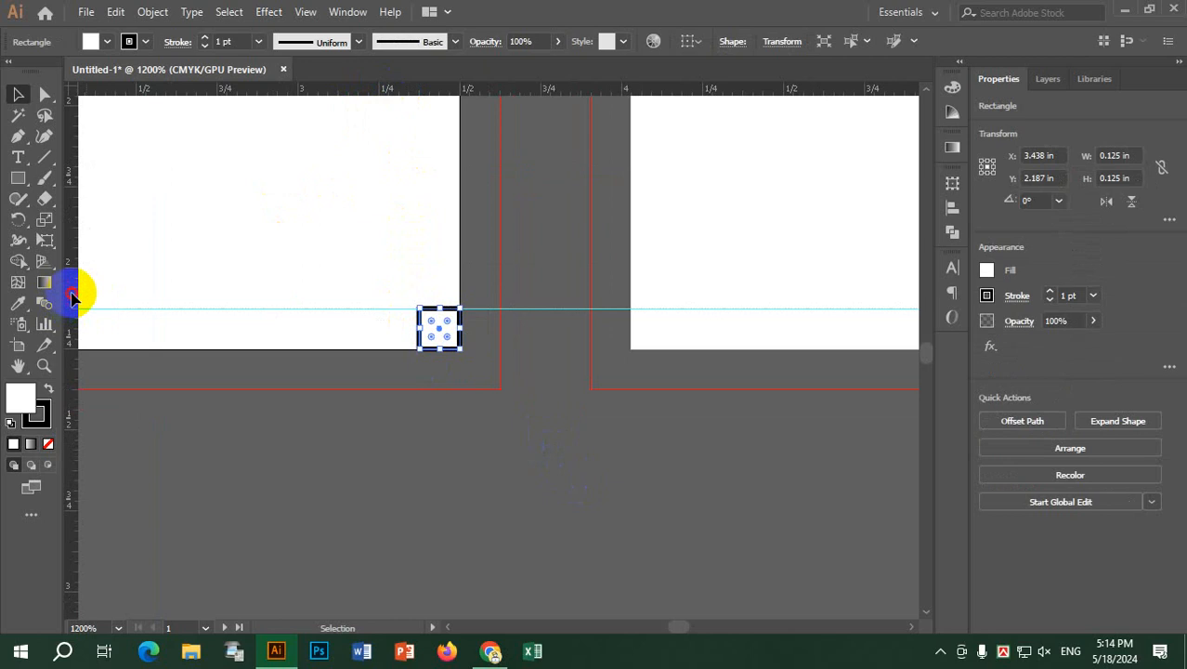
drag(73, 295, 666, 336)
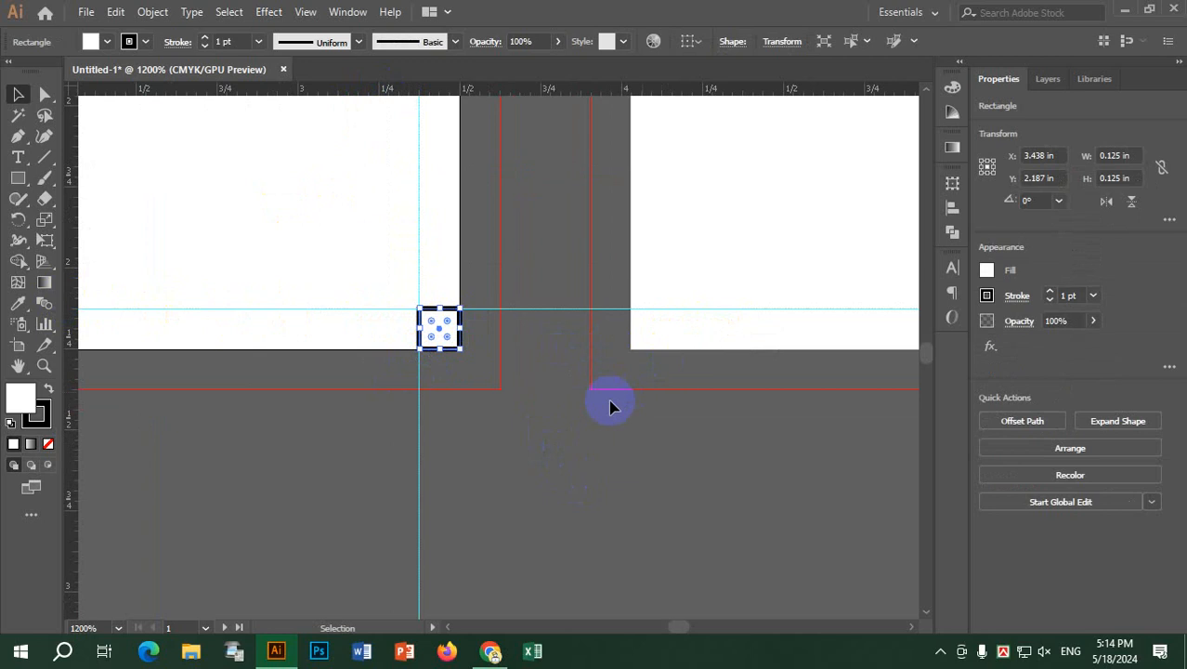
Step: Place the square at the second card's bottom-left corner and add a vertical guide at its right edge
click(439, 332)
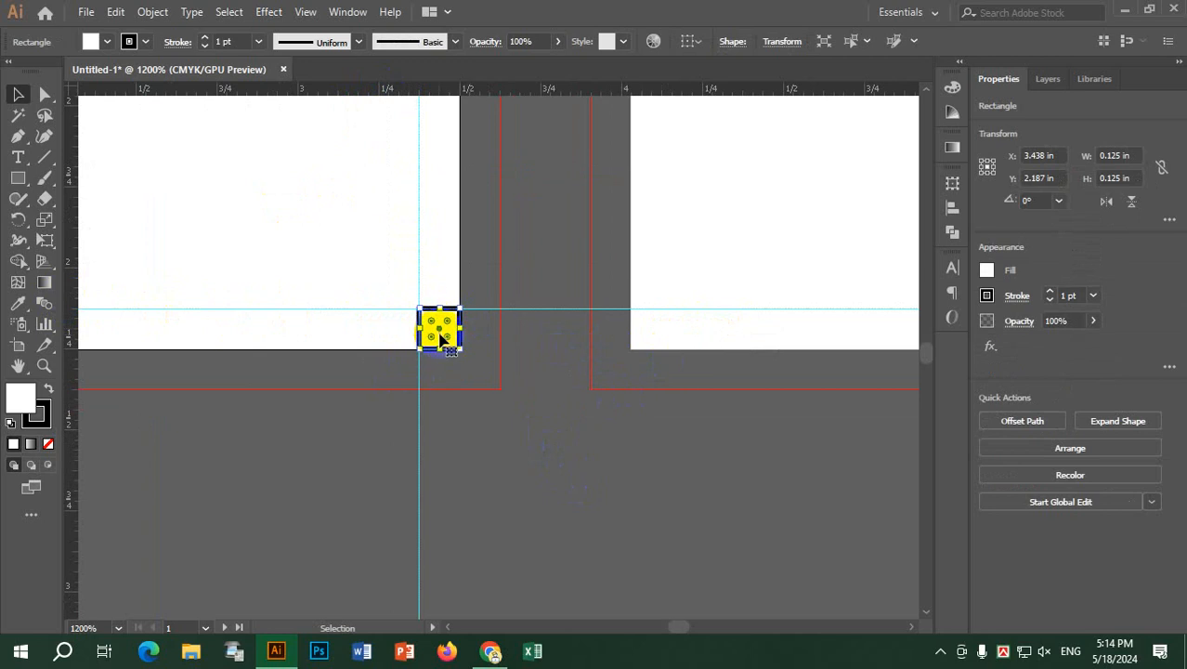
drag(446, 338, 653, 337)
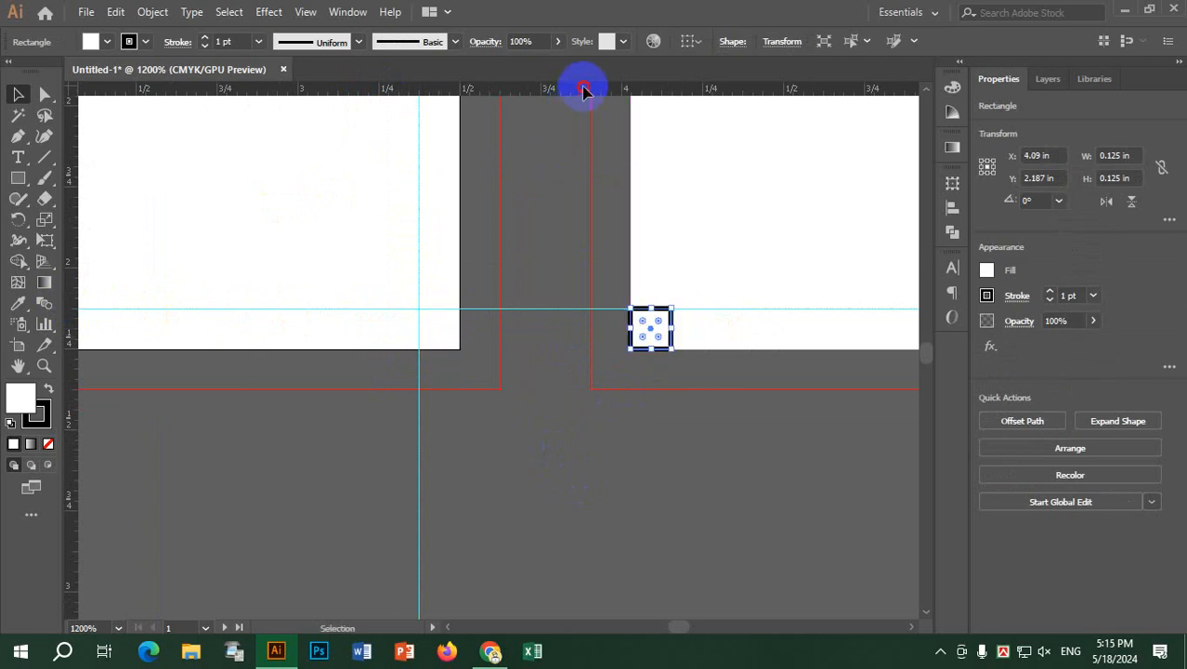
drag(585, 90, 593, 252)
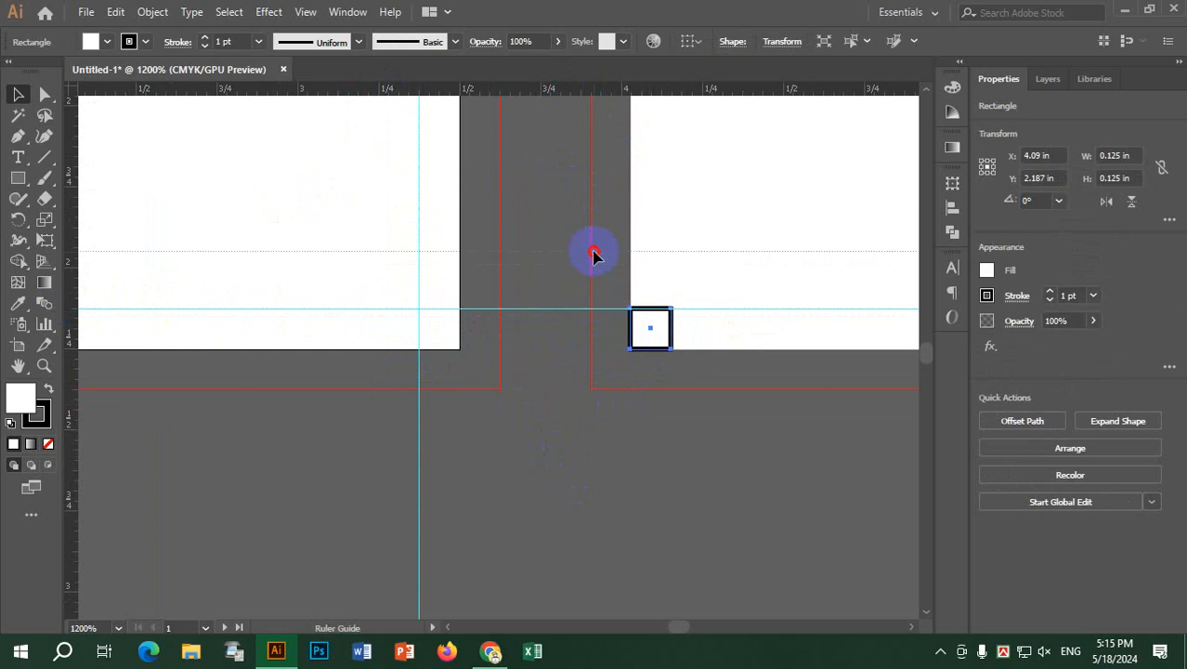
key(ctrl+z)
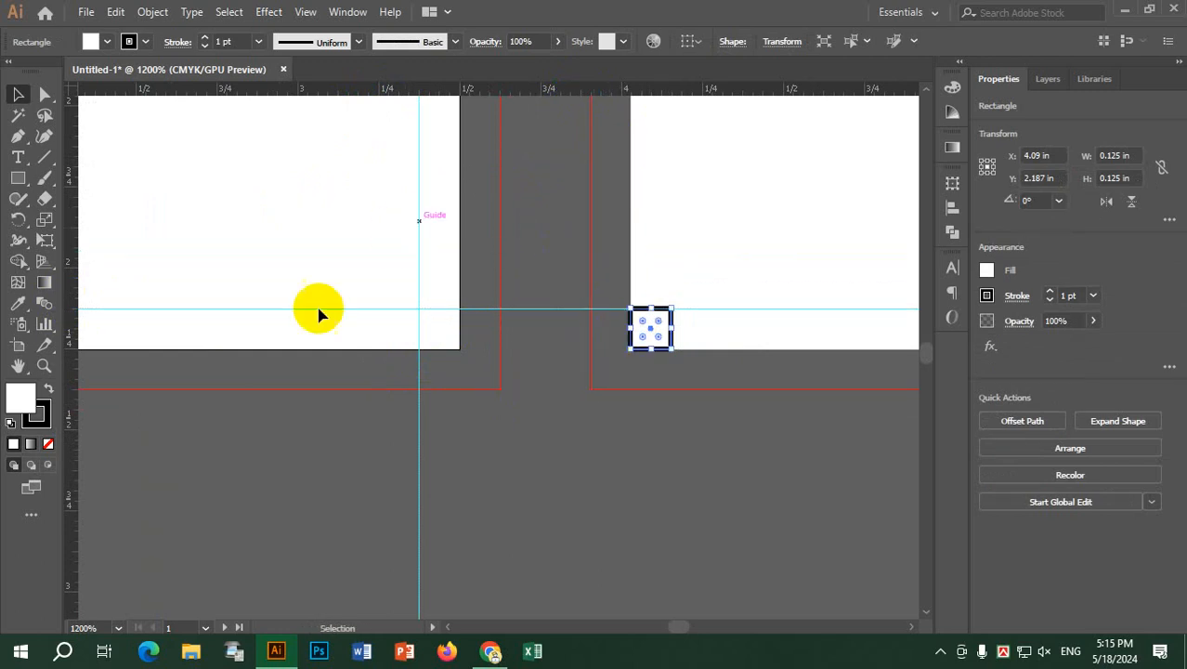
drag(73, 255, 671, 264)
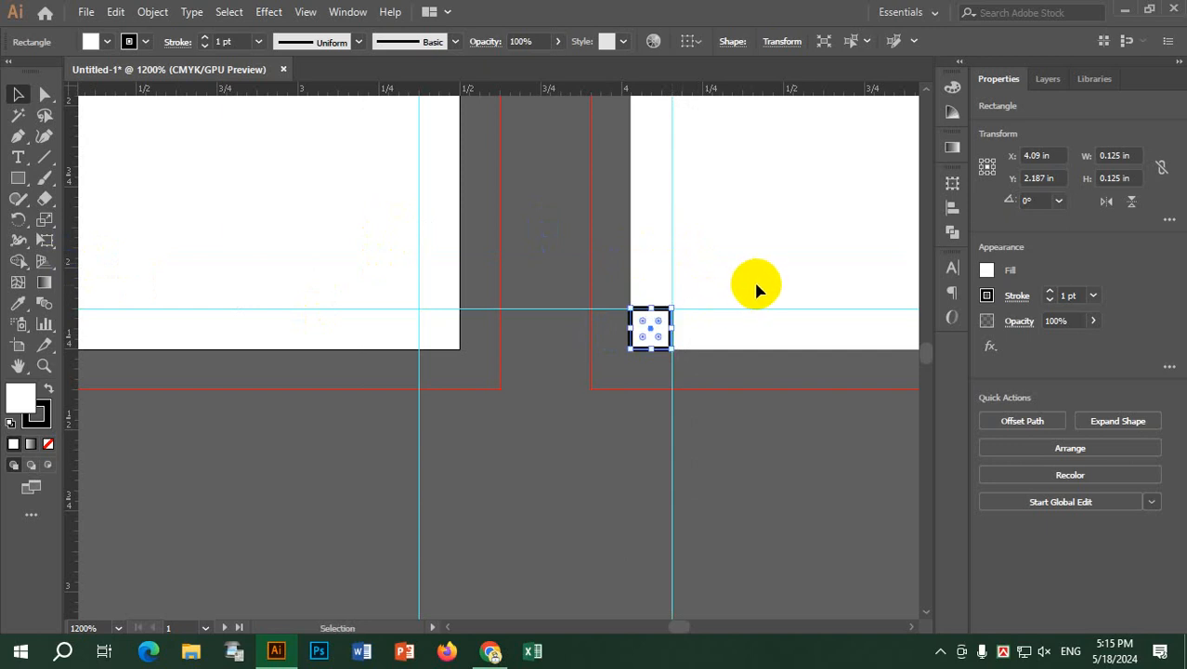
Step: Move the square to the second card's top-right corner and add a vertical guide at its left edge
scroll(757, 284, down, 3)
drag(791, 243, 289, 349)
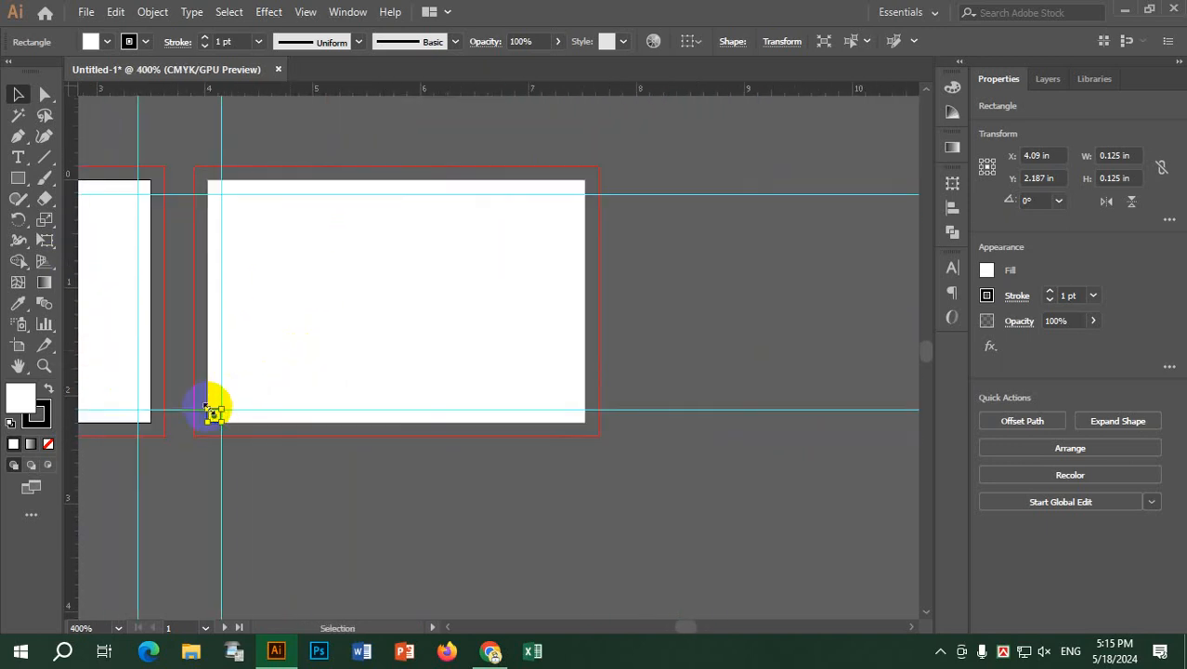
drag(215, 417, 578, 187)
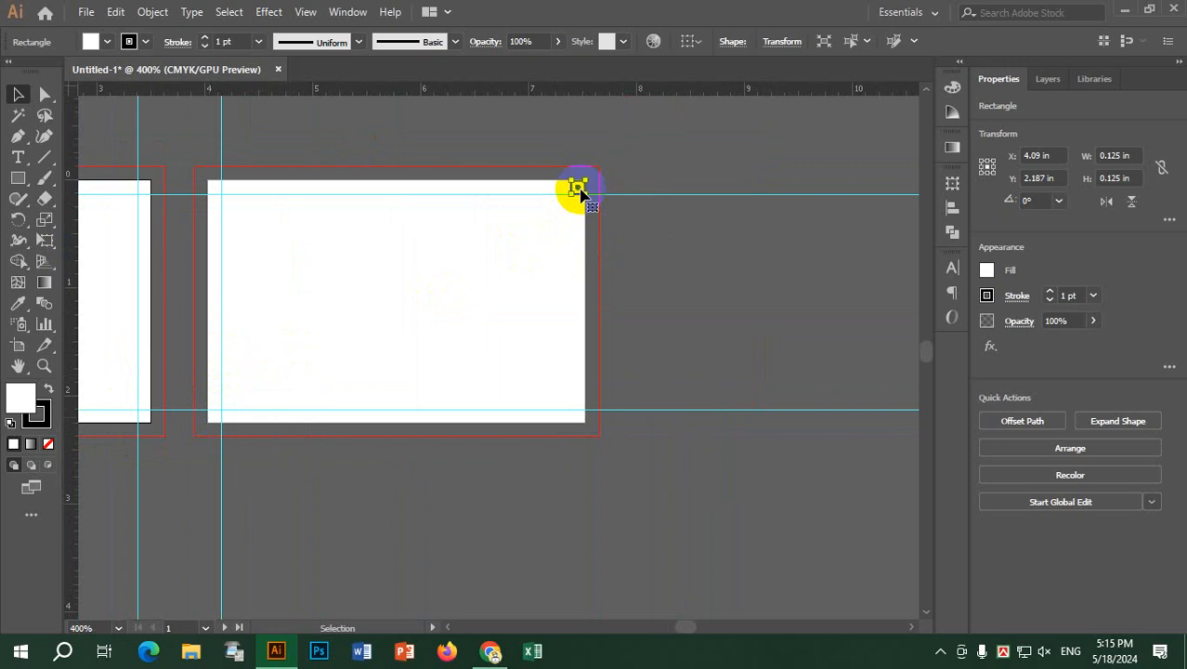
drag(73, 161, 572, 177)
scroll(573, 193, up, 5)
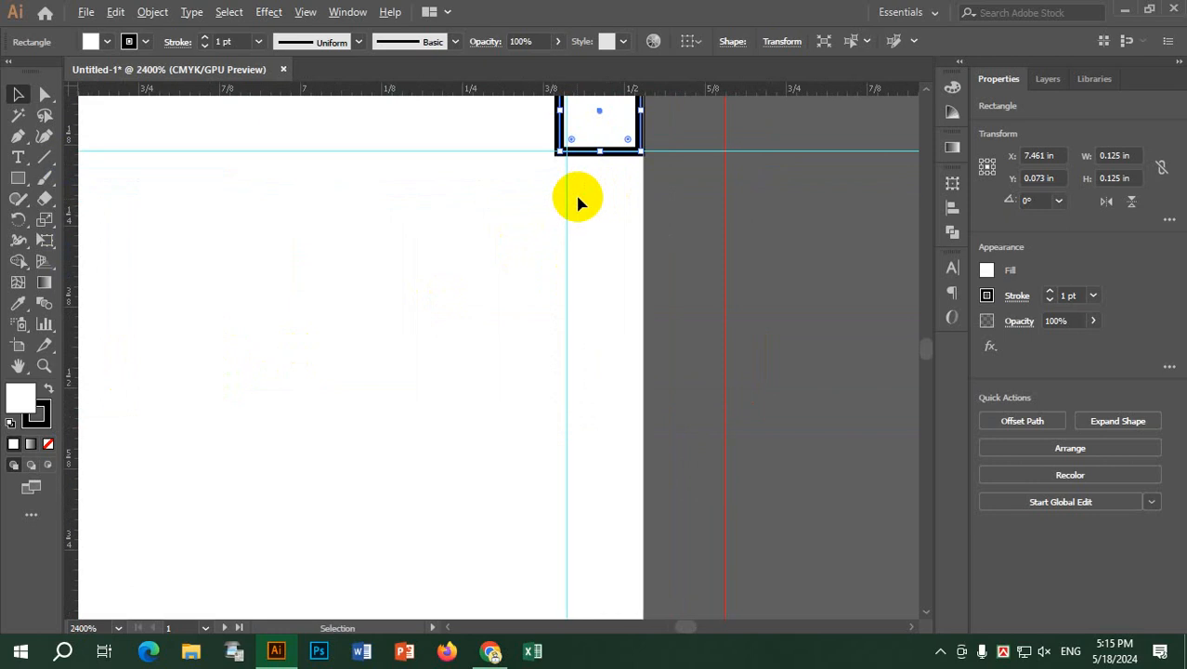
click(558, 210)
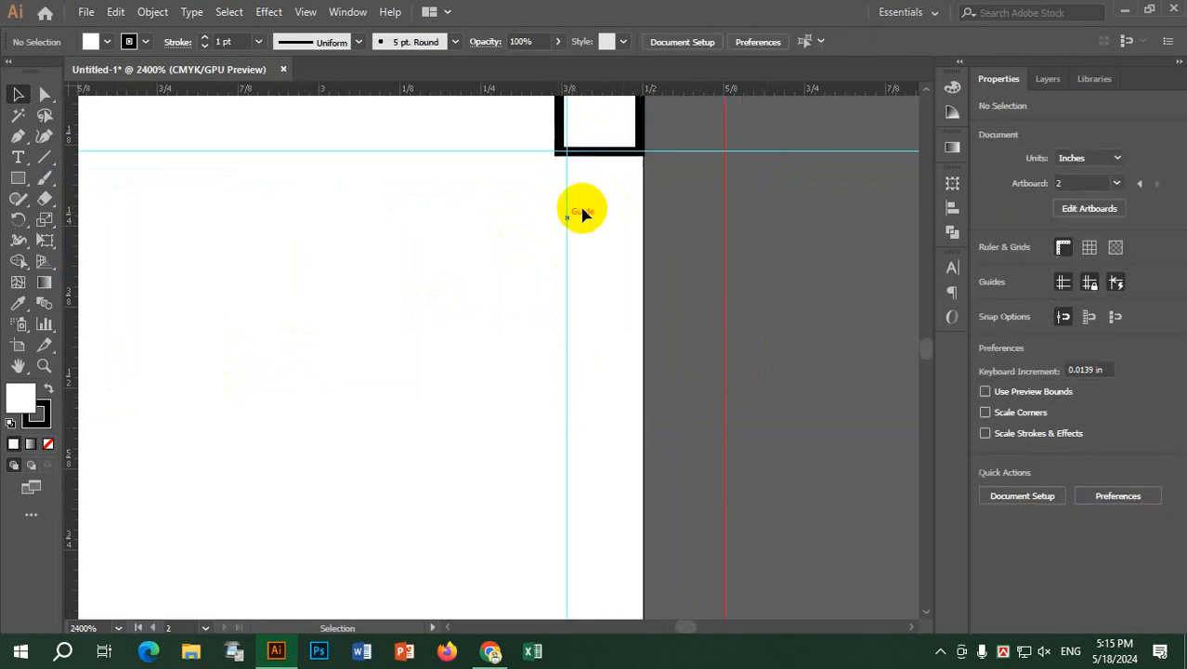
scroll(613, 335, up, 3)
scroll(617, 270, up, 3)
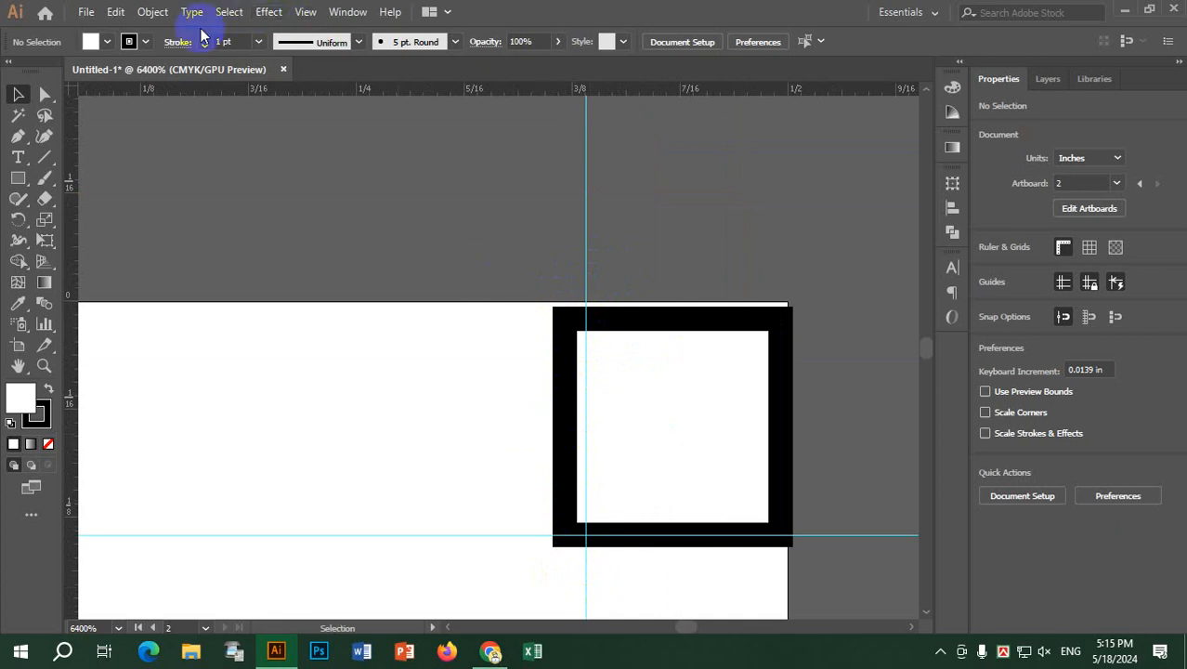
Step: Unlock the guides, nudge the second card's vertical guide left, and lock them again
click(307, 13)
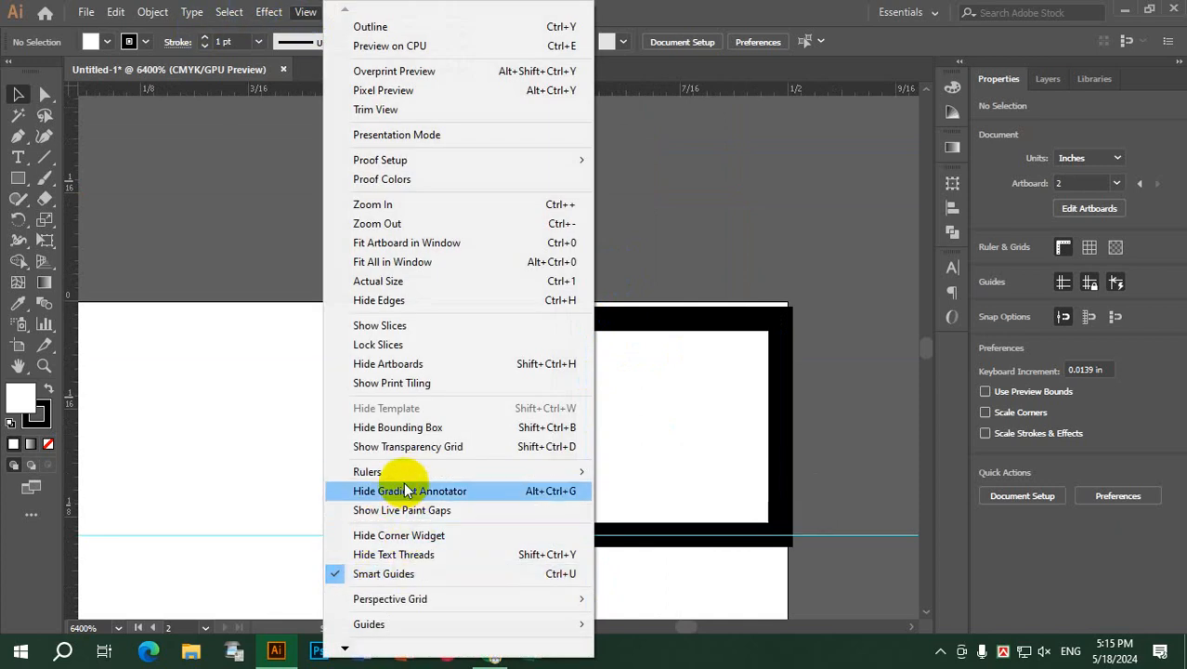
mouse_move(406, 473)
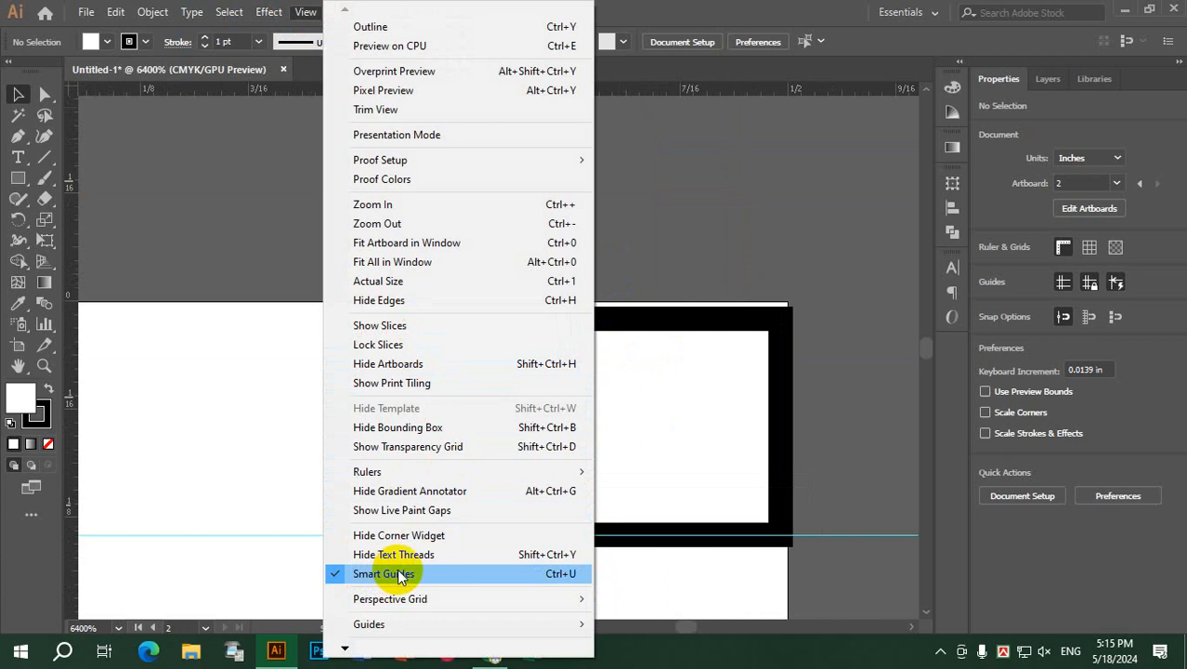
mouse_move(423, 624)
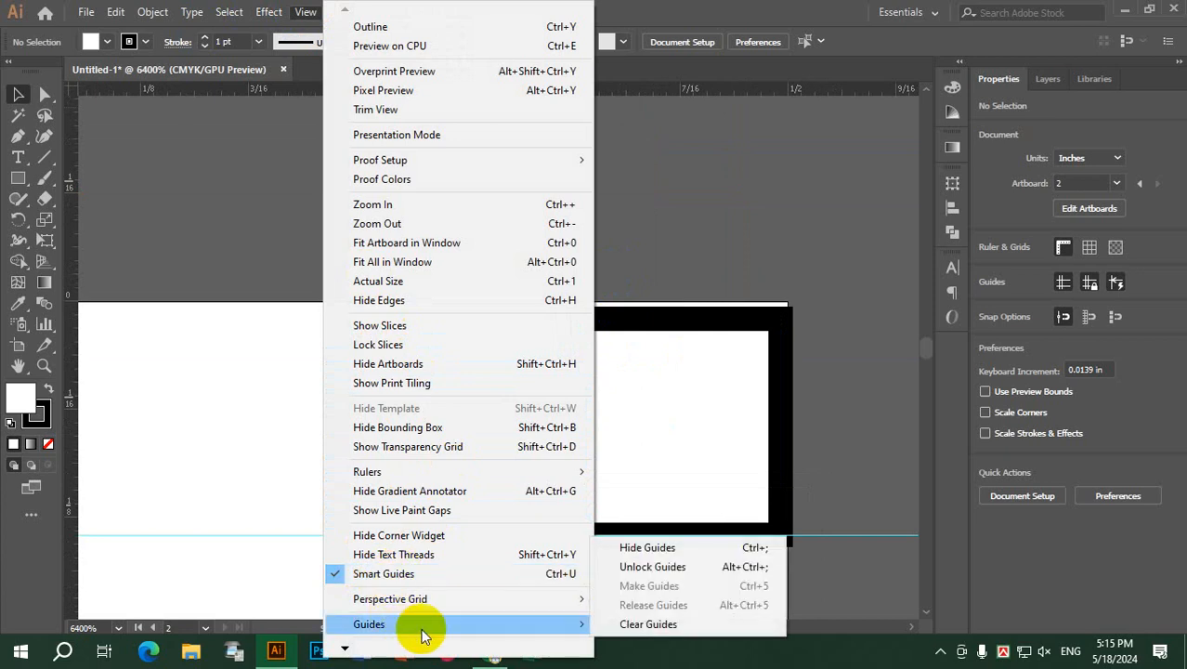
click(653, 569)
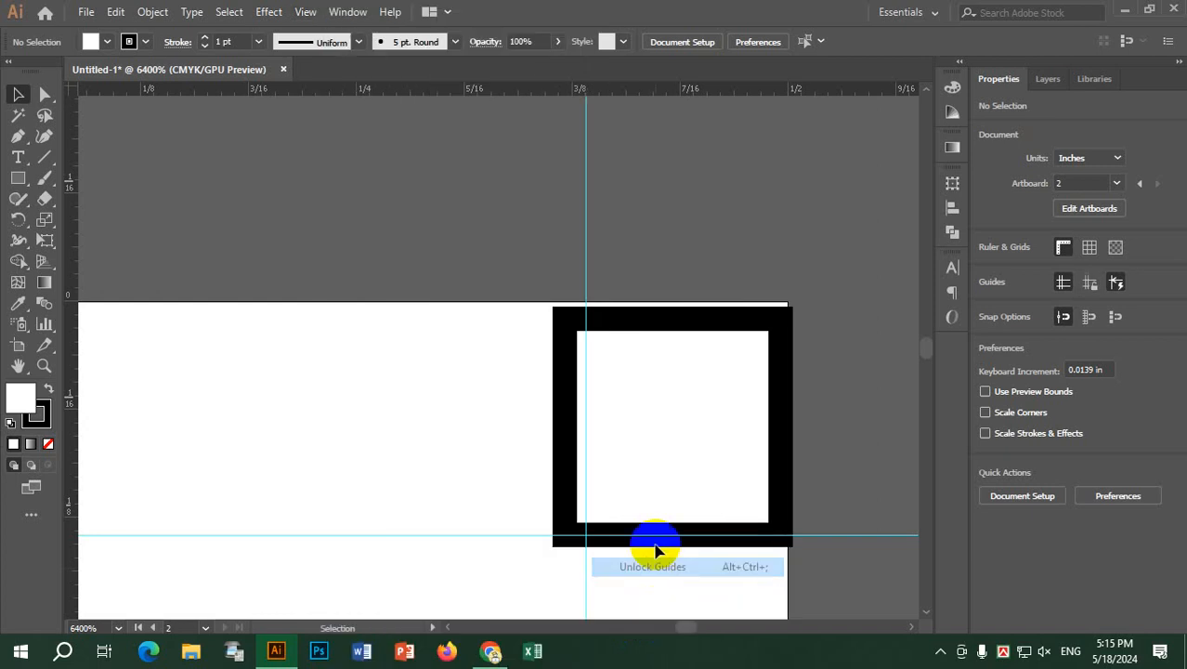
drag(588, 270, 564, 269)
right_click(564, 269)
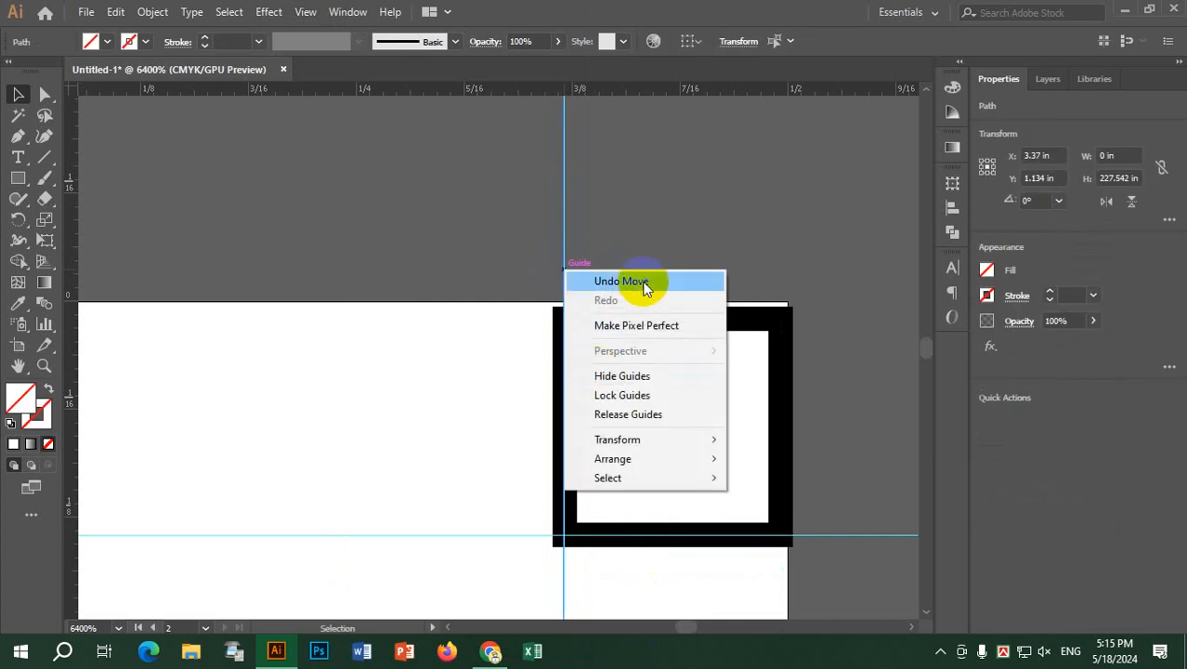
click(655, 395)
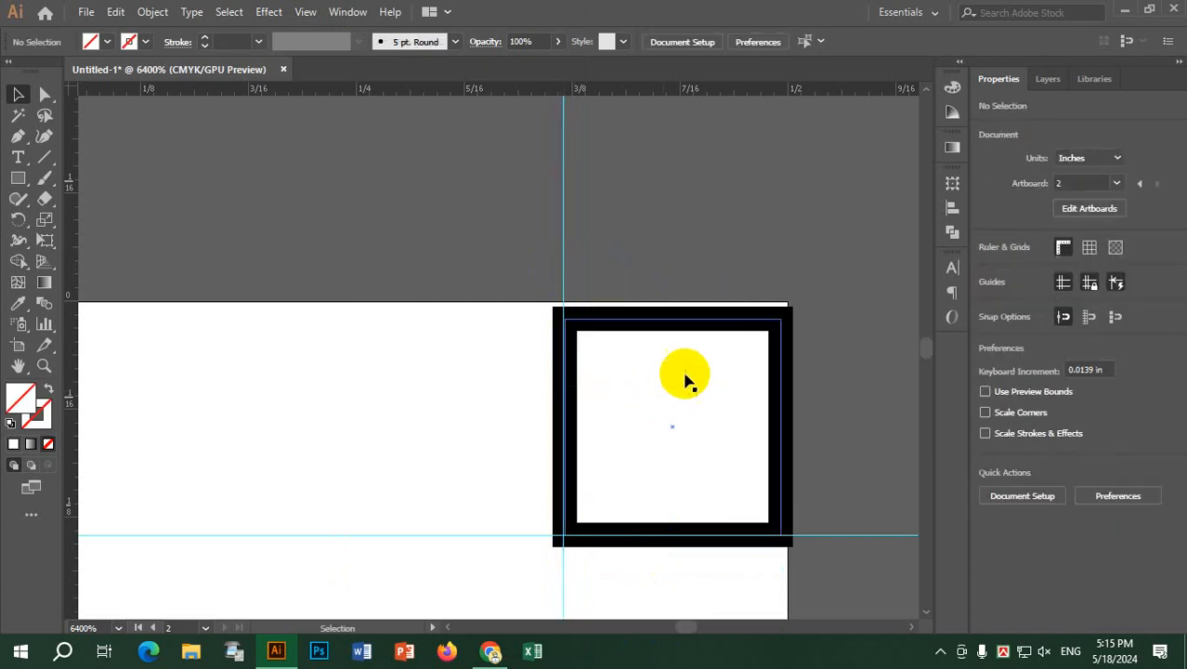
Step: Delete the helper 0.125 in corner square
drag(678, 411, 367, 388)
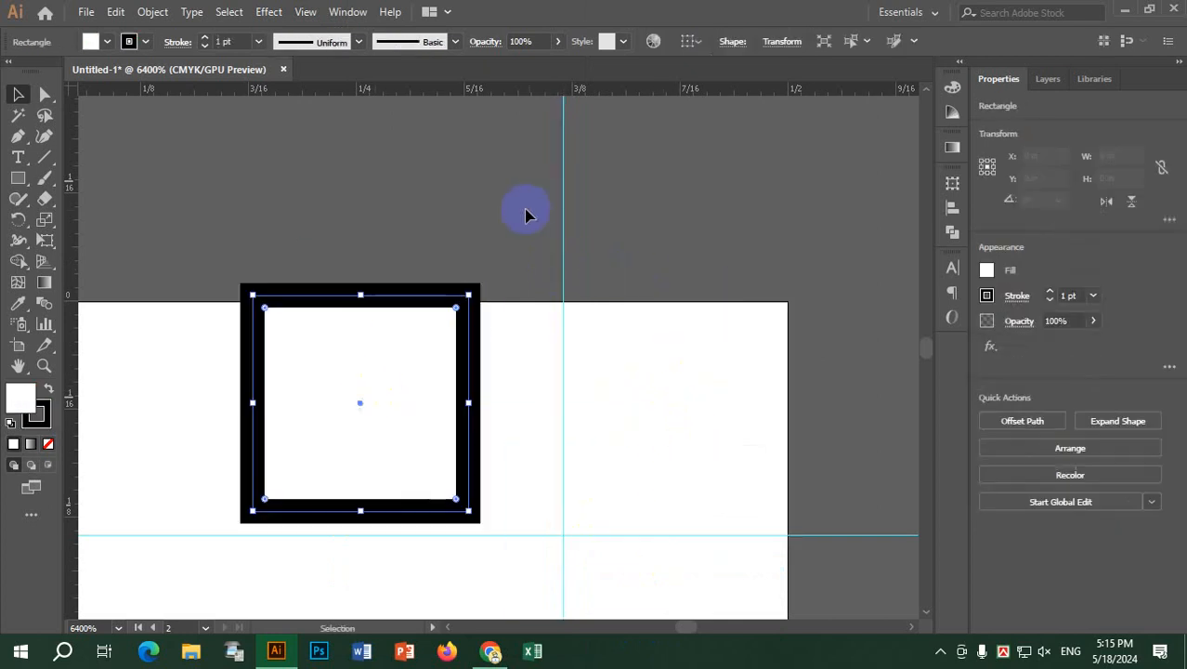
click(570, 277)
click(360, 406)
key(Delete)
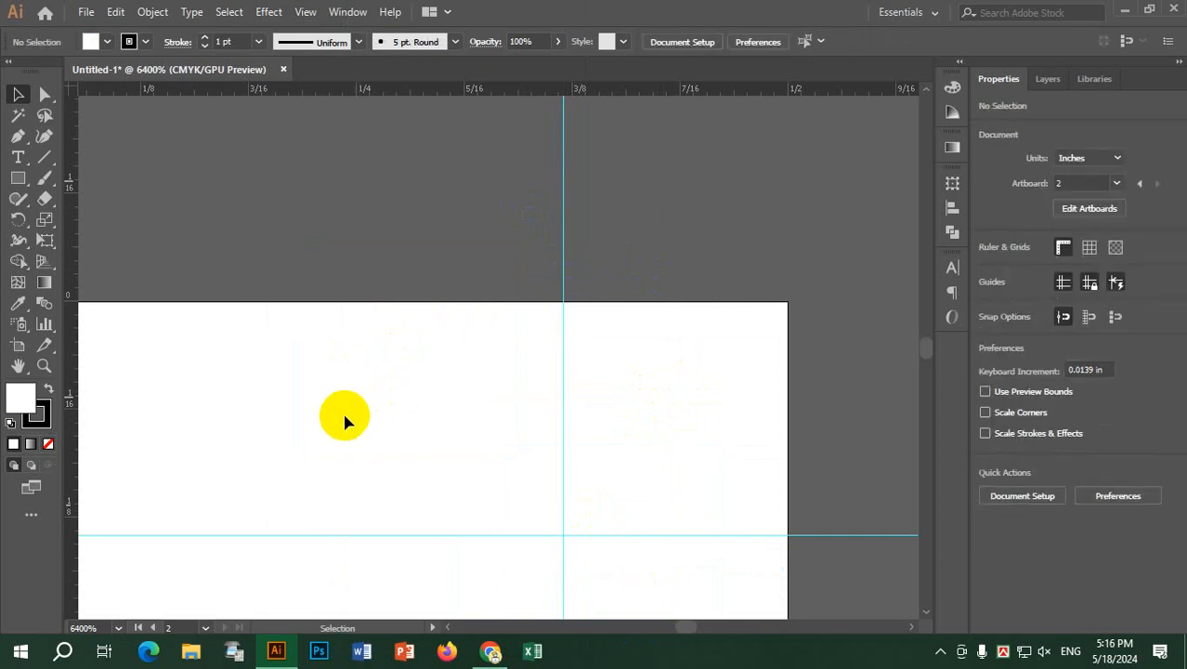
scroll(344, 420, down, 10)
Step: Draw a bleed-to-bleed rectangle on the first card and fill it light grey
drag(286, 487, 636, 292)
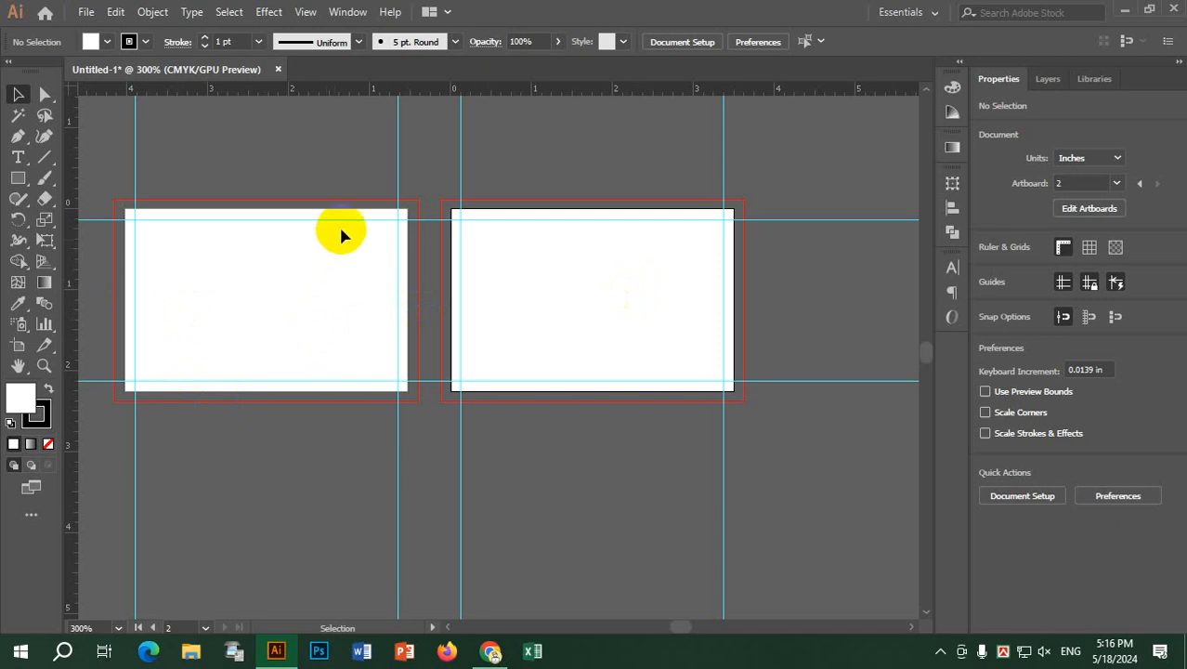
click(19, 181)
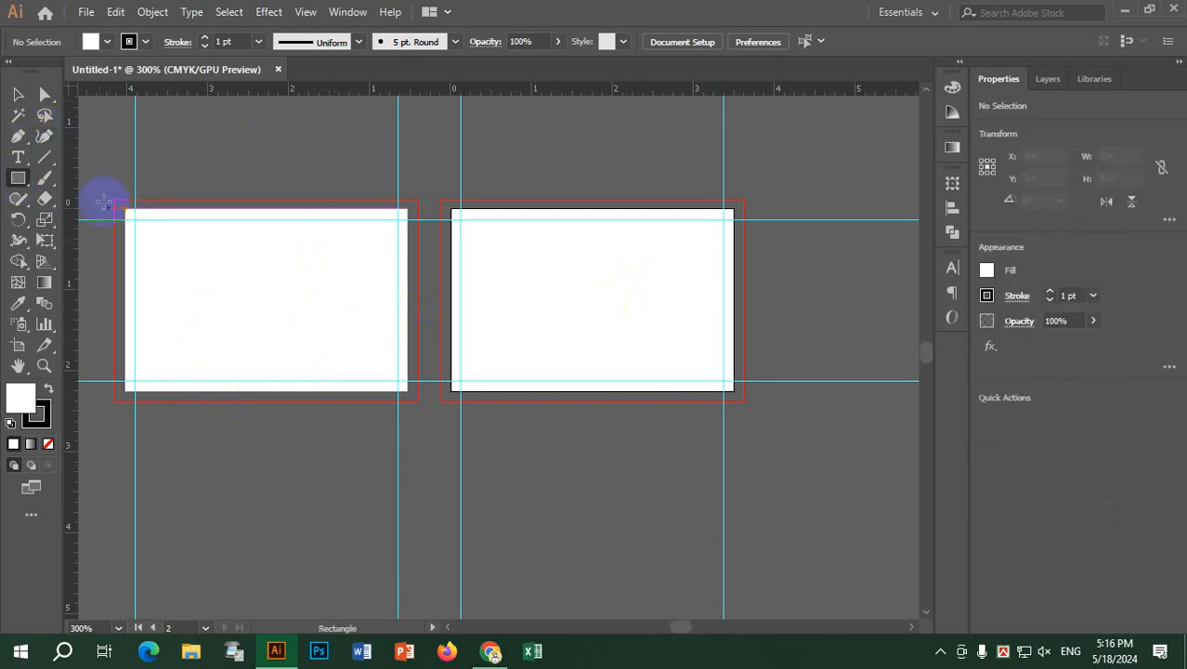
drag(113, 199, 421, 401)
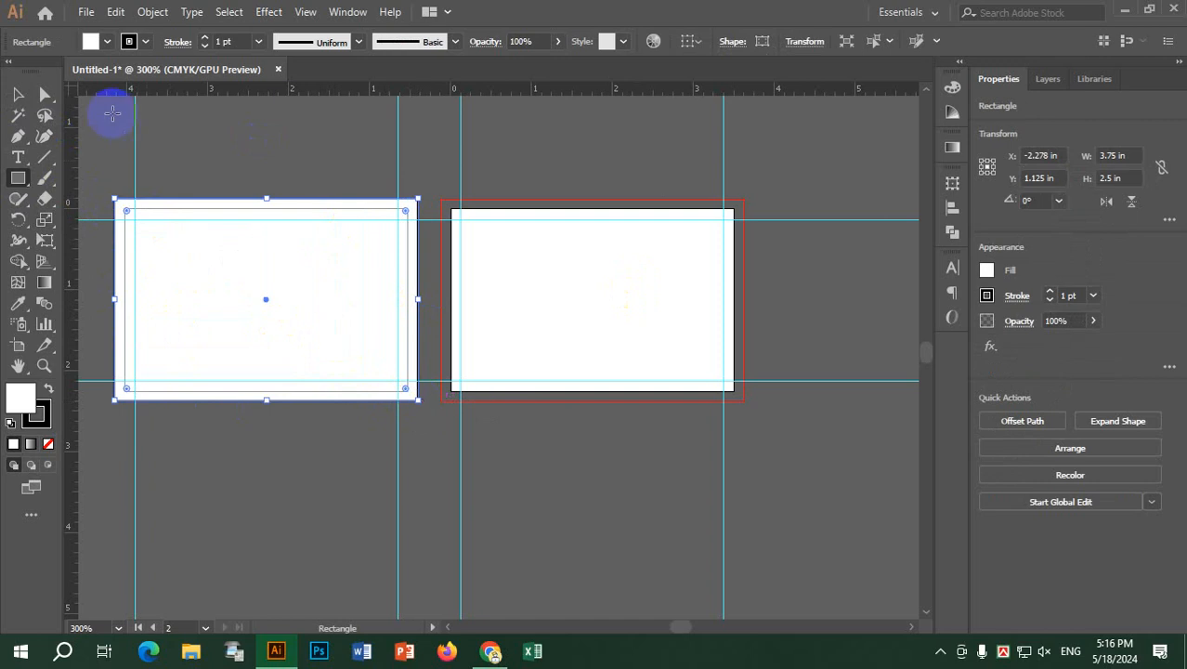
click(106, 40)
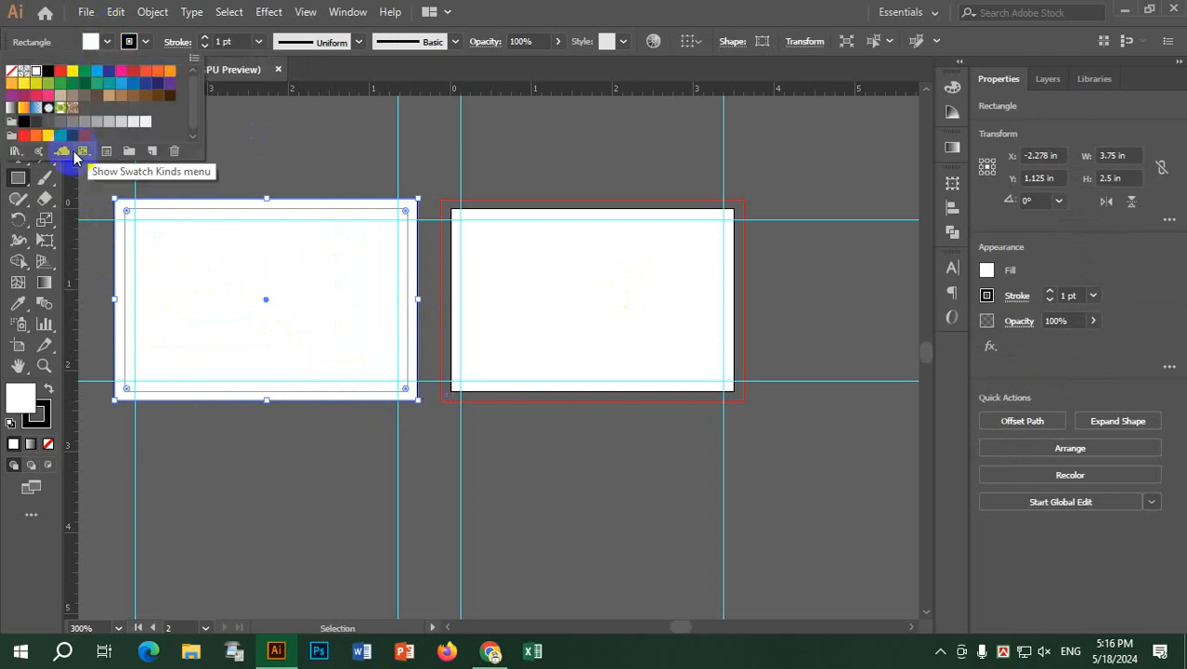
click(133, 122)
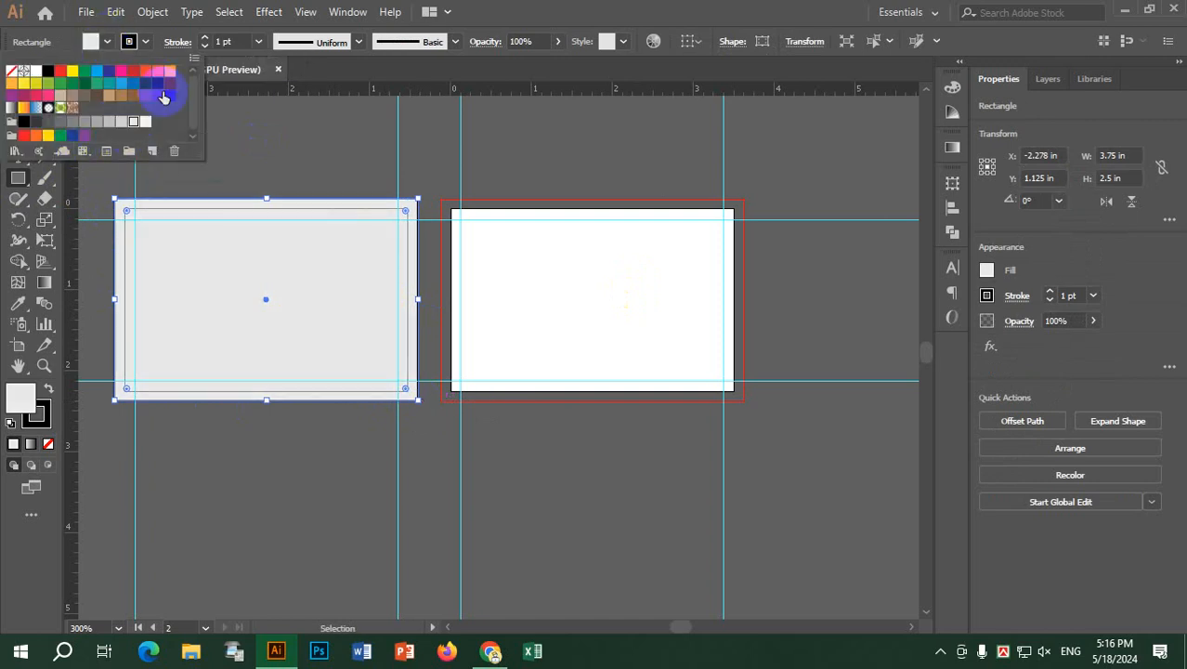
click(107, 44)
Step: Alt-drag a copy of the grey rectangle onto the second artboard, then deselect both
click(18, 94)
click(285, 134)
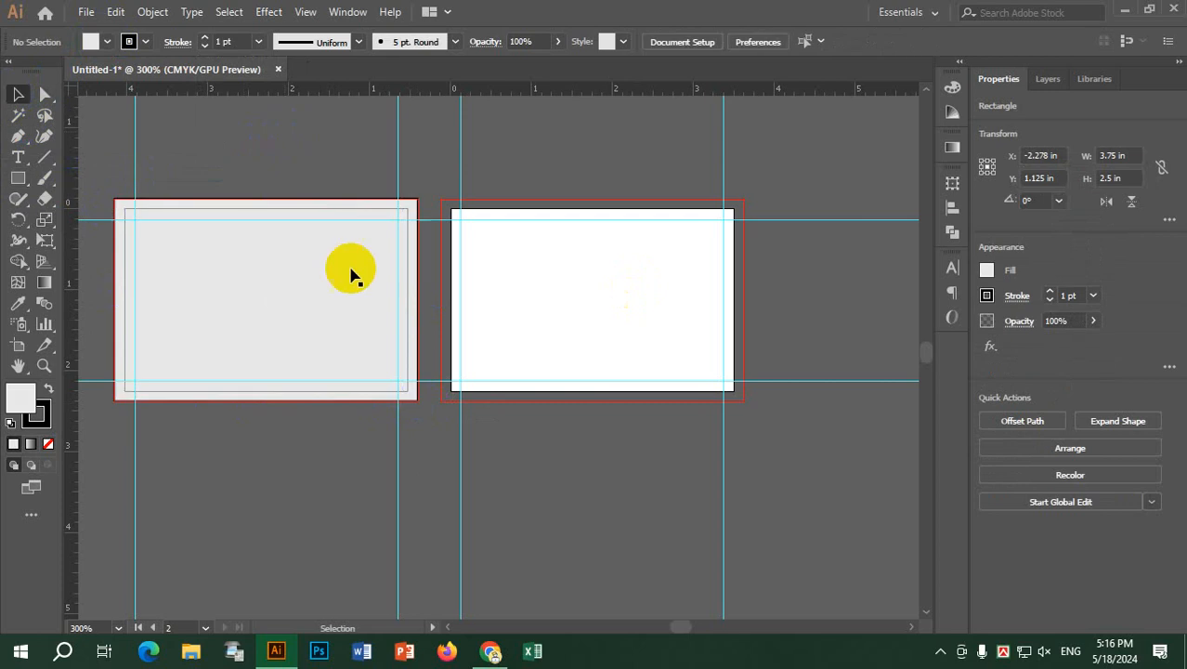
click(320, 297)
drag(304, 270, 629, 267)
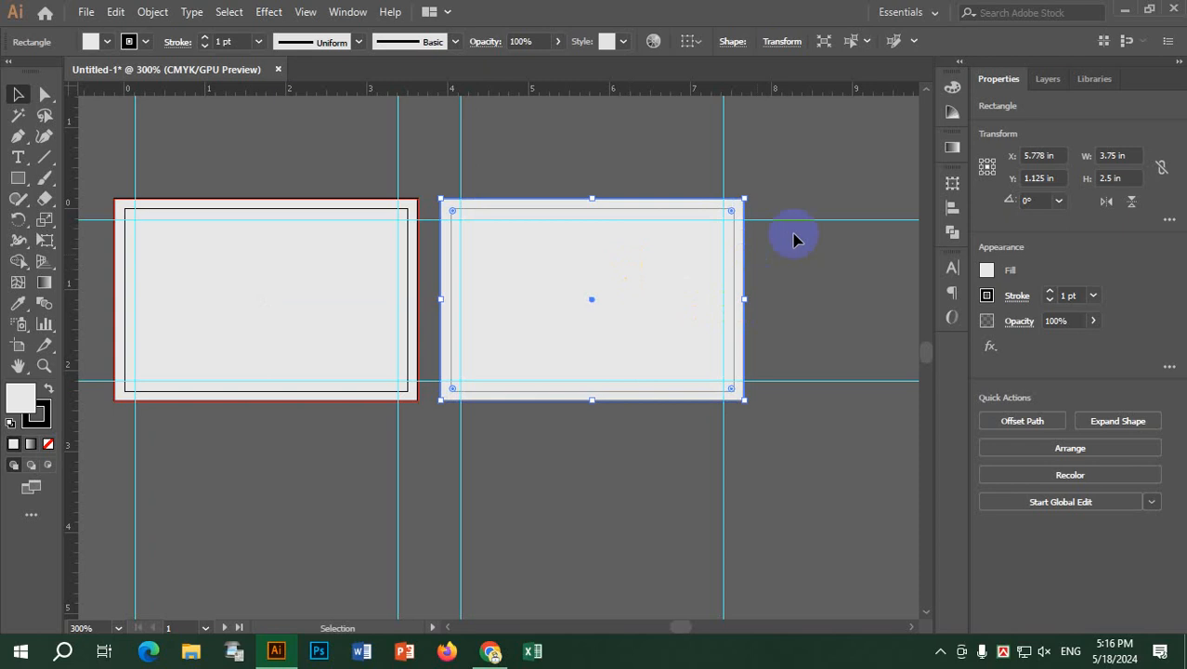
click(882, 286)
click(702, 265)
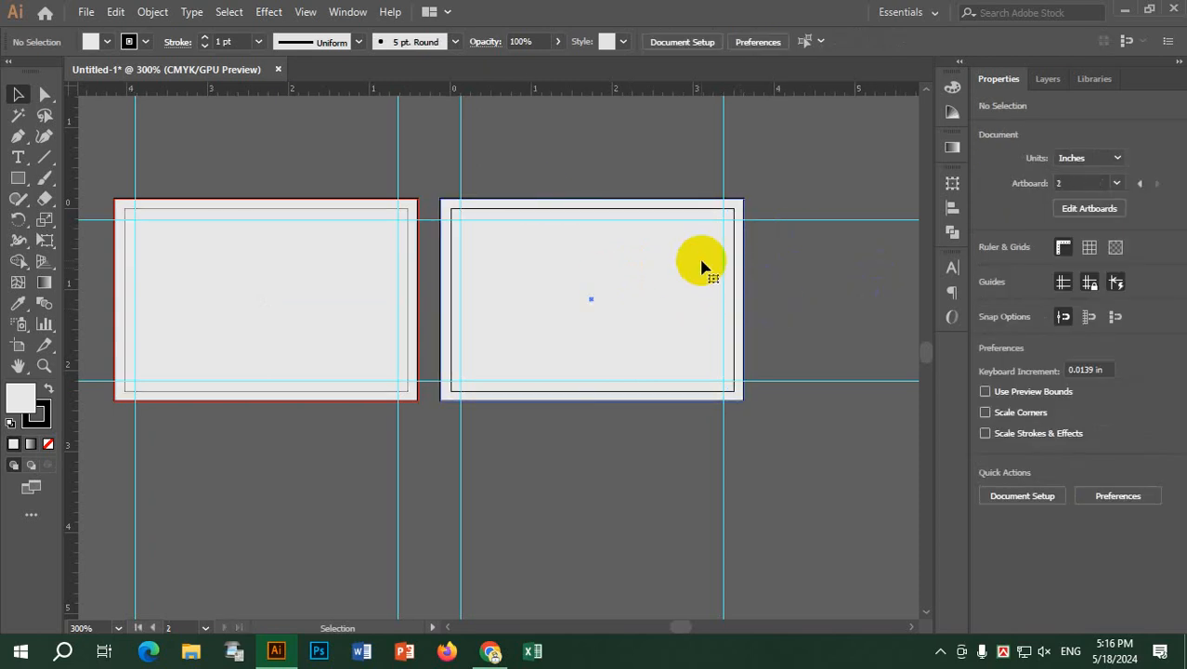
shift+click(309, 240)
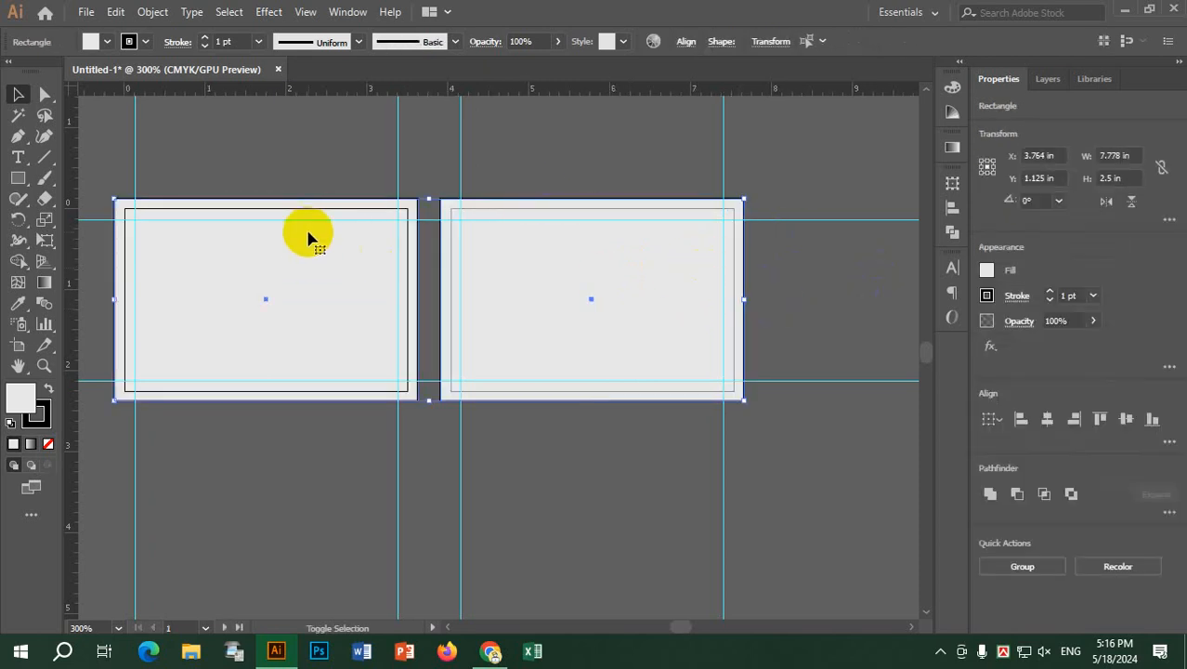
key(ctrl+shift+a)
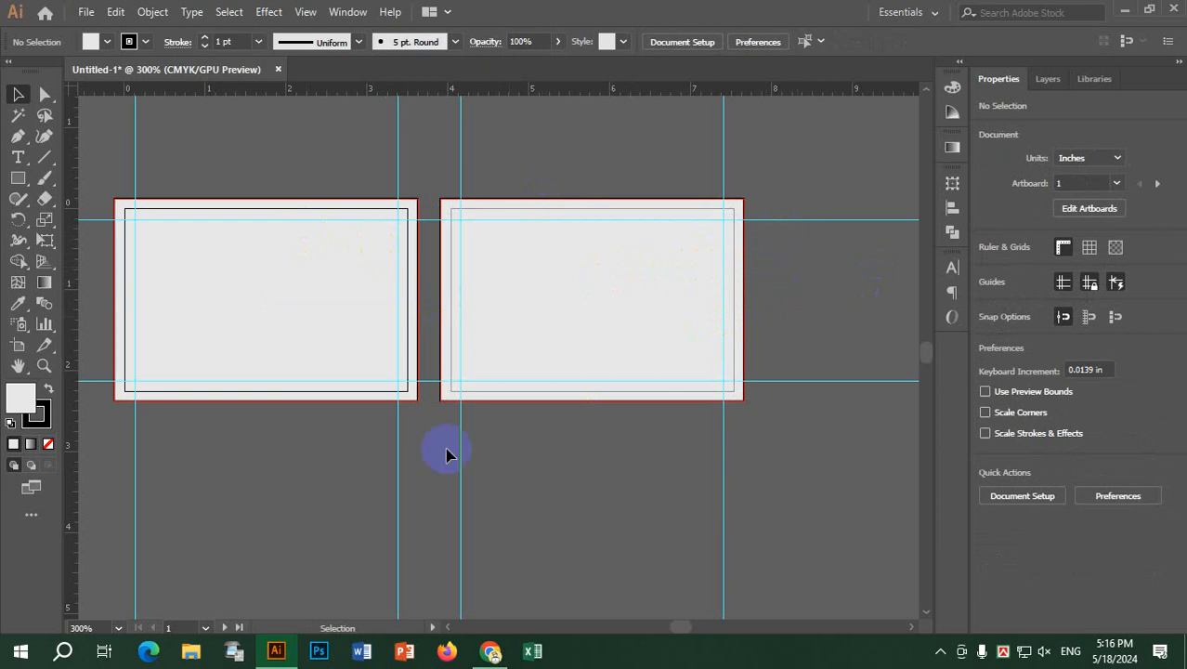
Step: Pen a closed curved shape from the first card's top-left corner down to its bottom edge
key(alt+Tab)
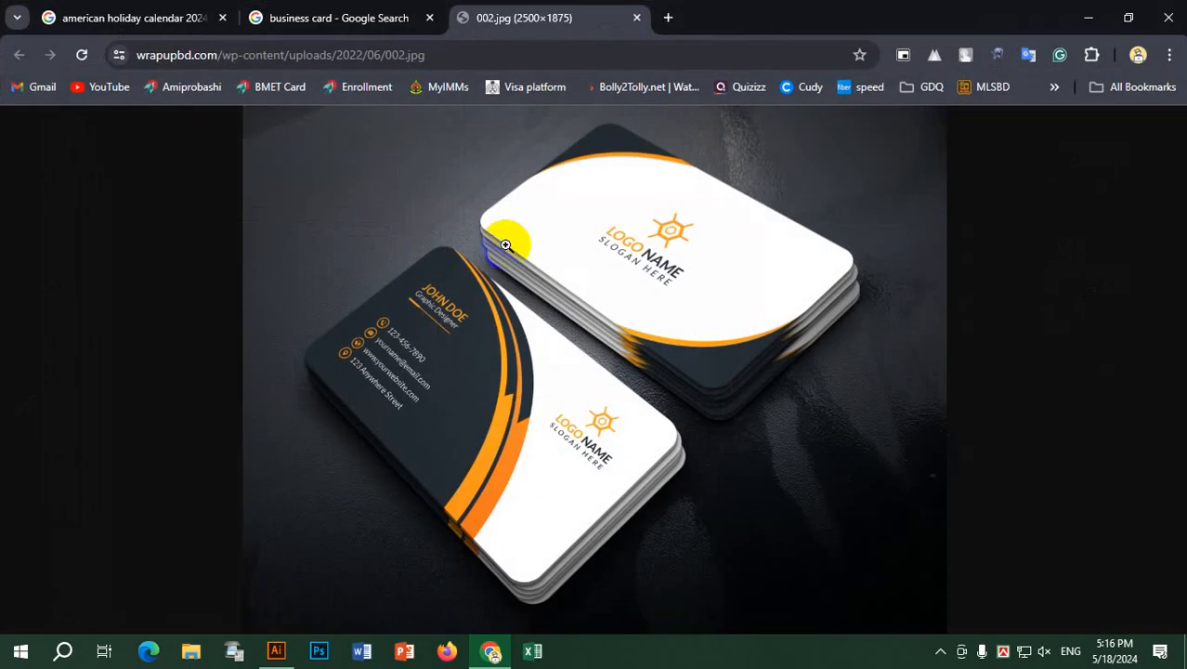
key(alt+Tab)
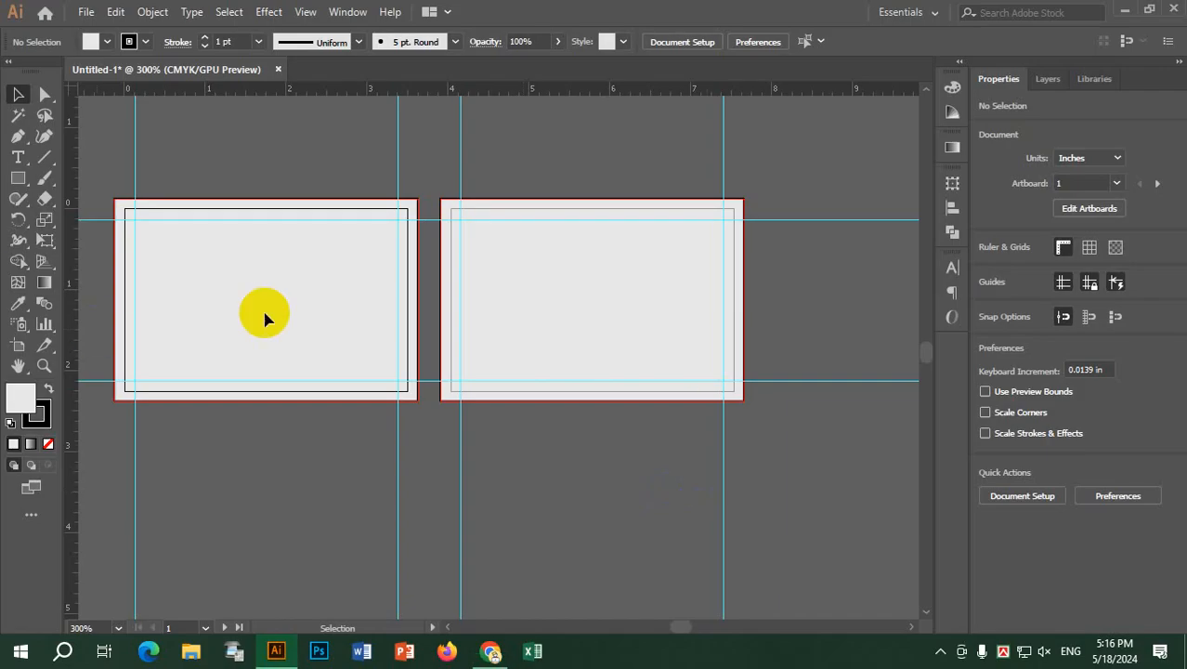
click(14, 139)
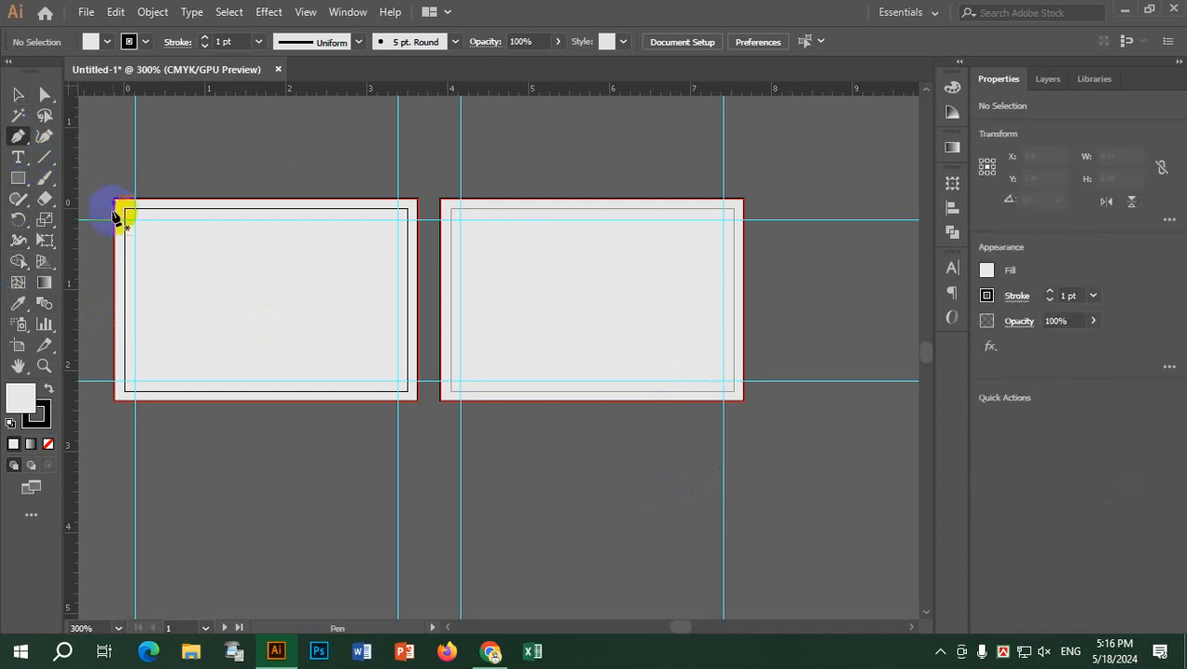
click(115, 200)
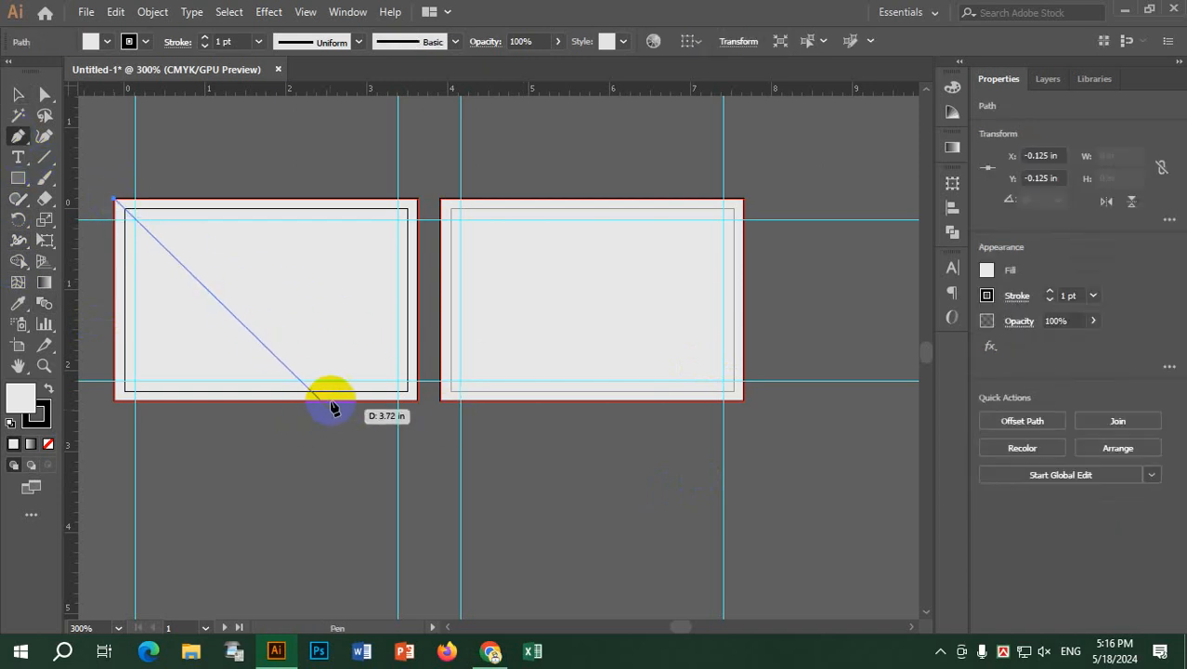
key(alt+Tab)
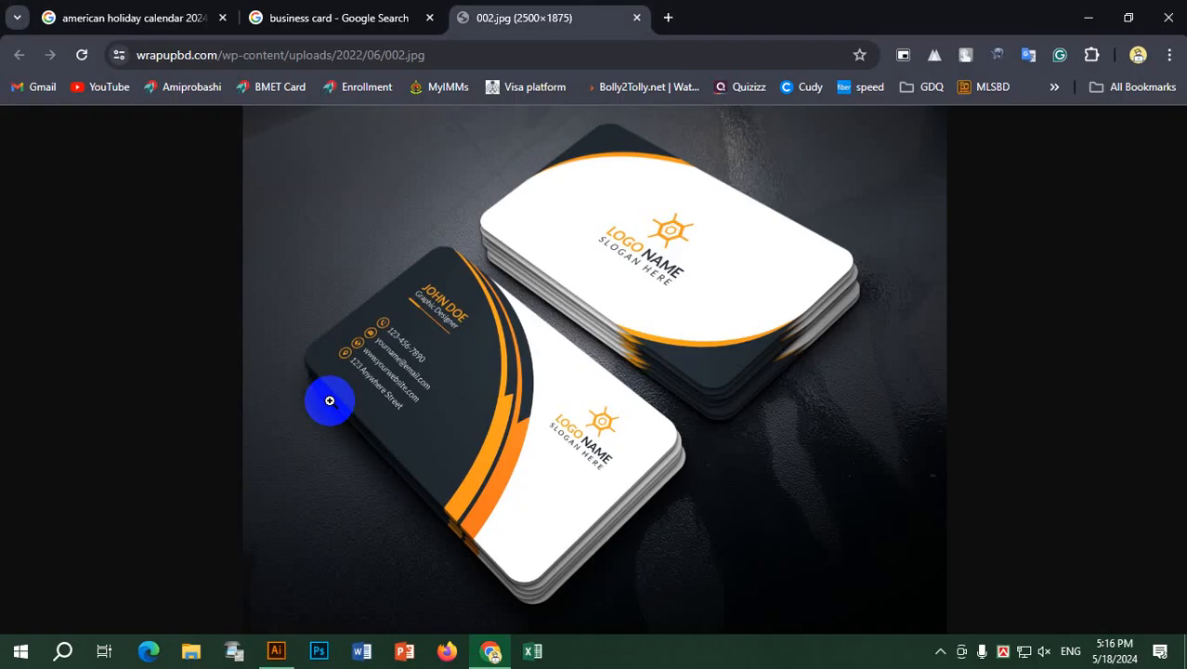
key(alt+Tab)
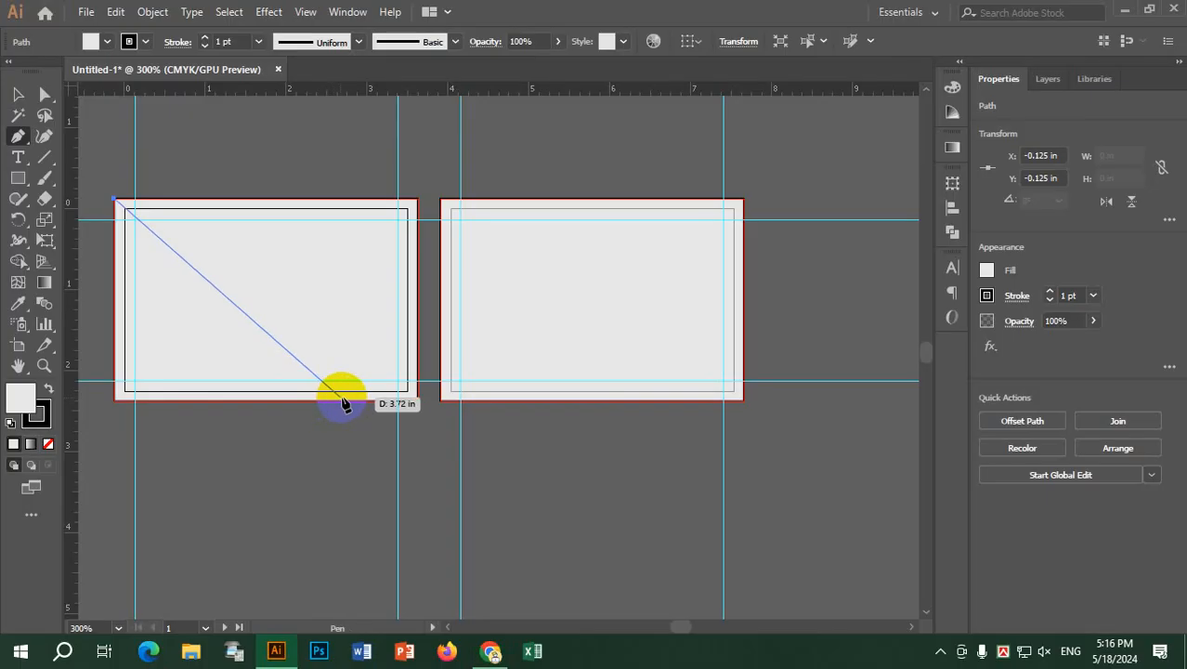
drag(343, 401, 341, 513)
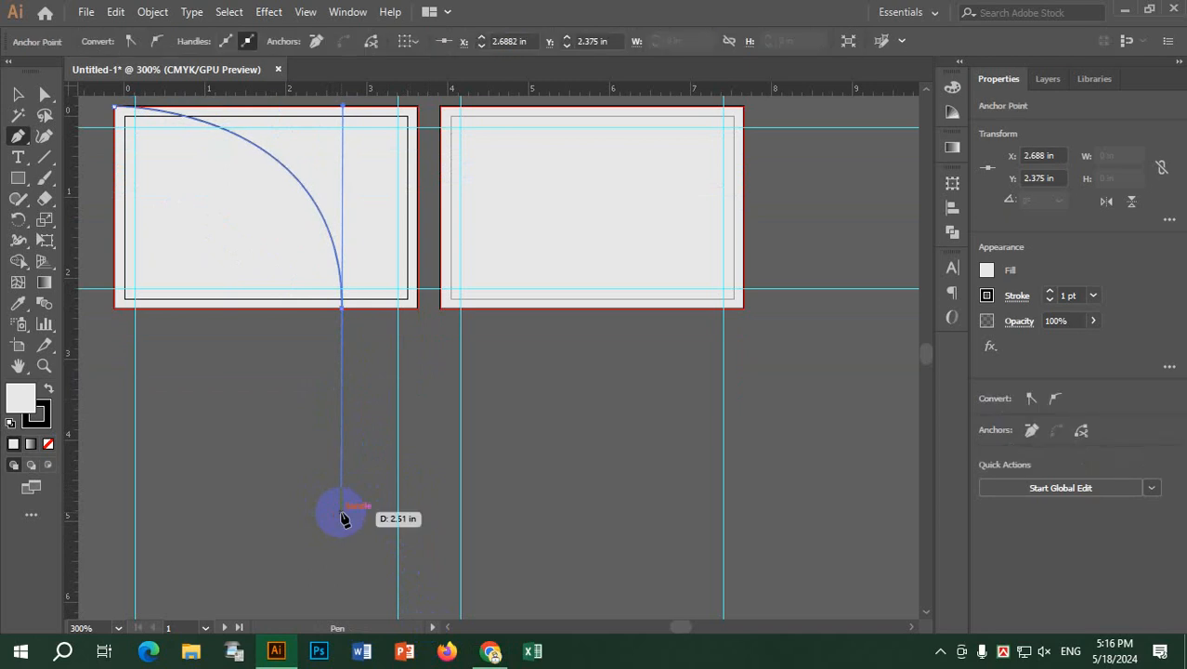
click(343, 307)
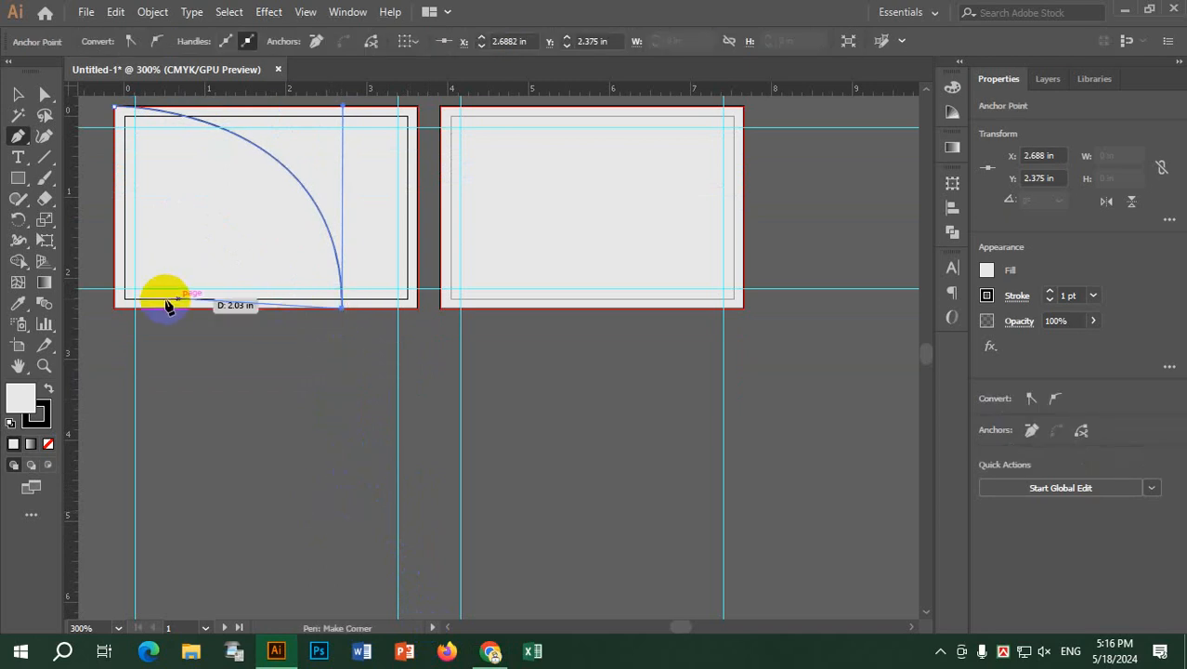
click(114, 306)
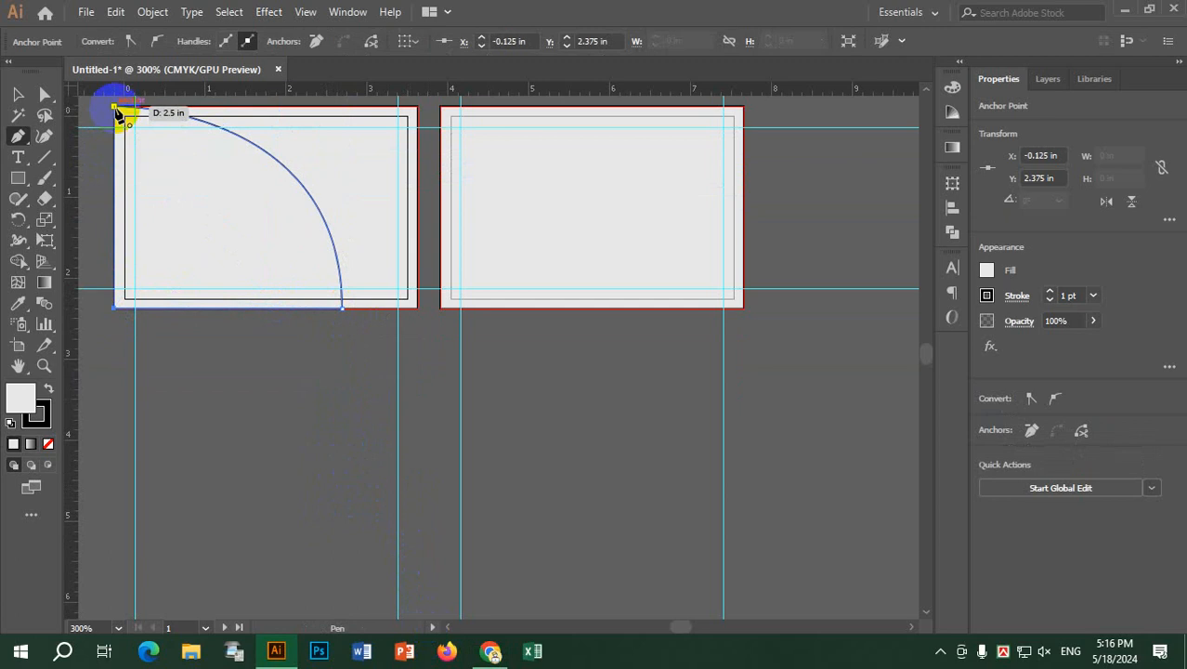
click(115, 107)
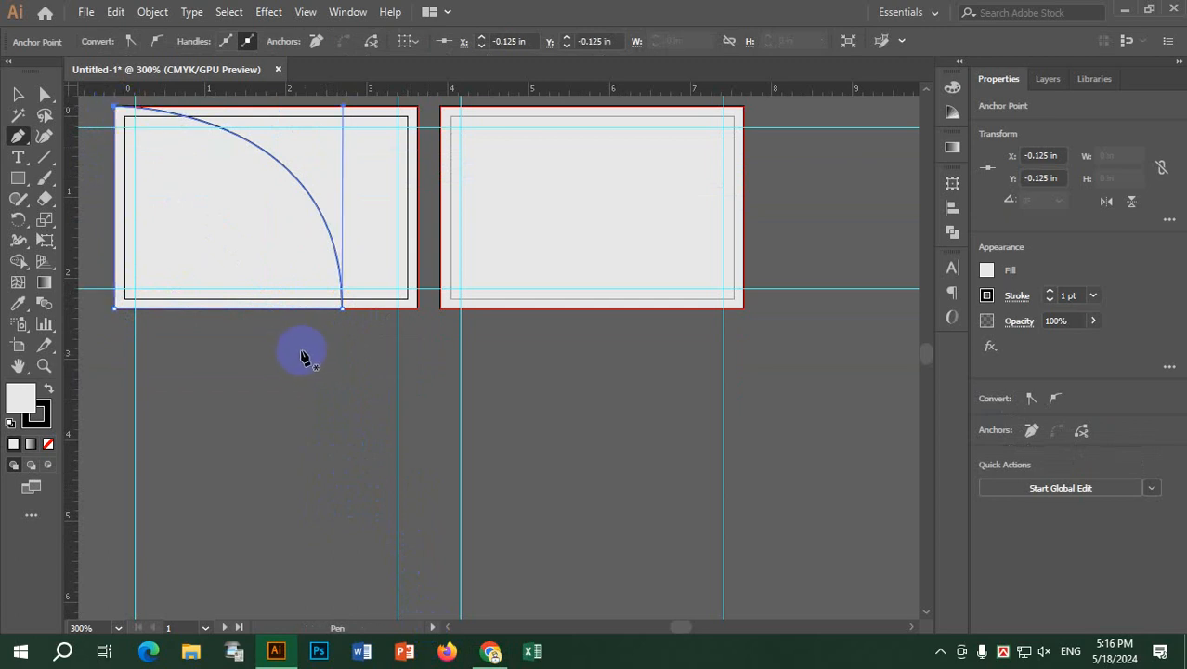
click(40, 411)
Step: Fill the curved shape with a dark navy colour from the Color Picker
double_click(16, 398)
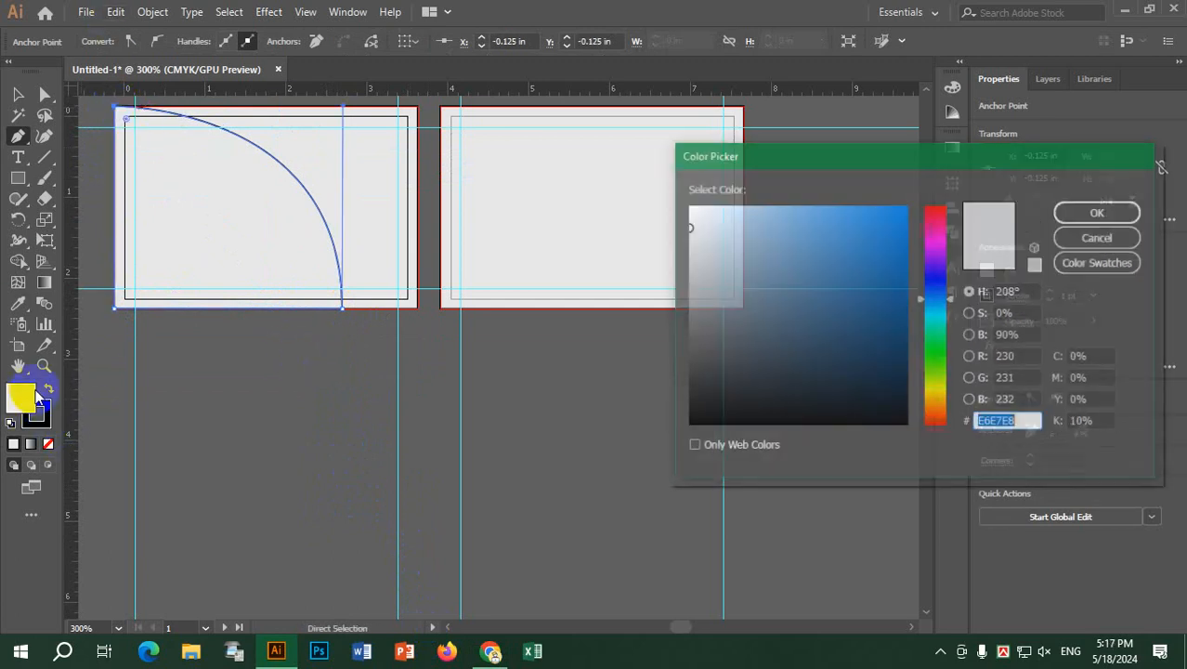
mouse_move(797, 380)
mouse_down()
mouse_move(717, 409)
mouse_move(834, 345)
mouse_up()
click(1080, 214)
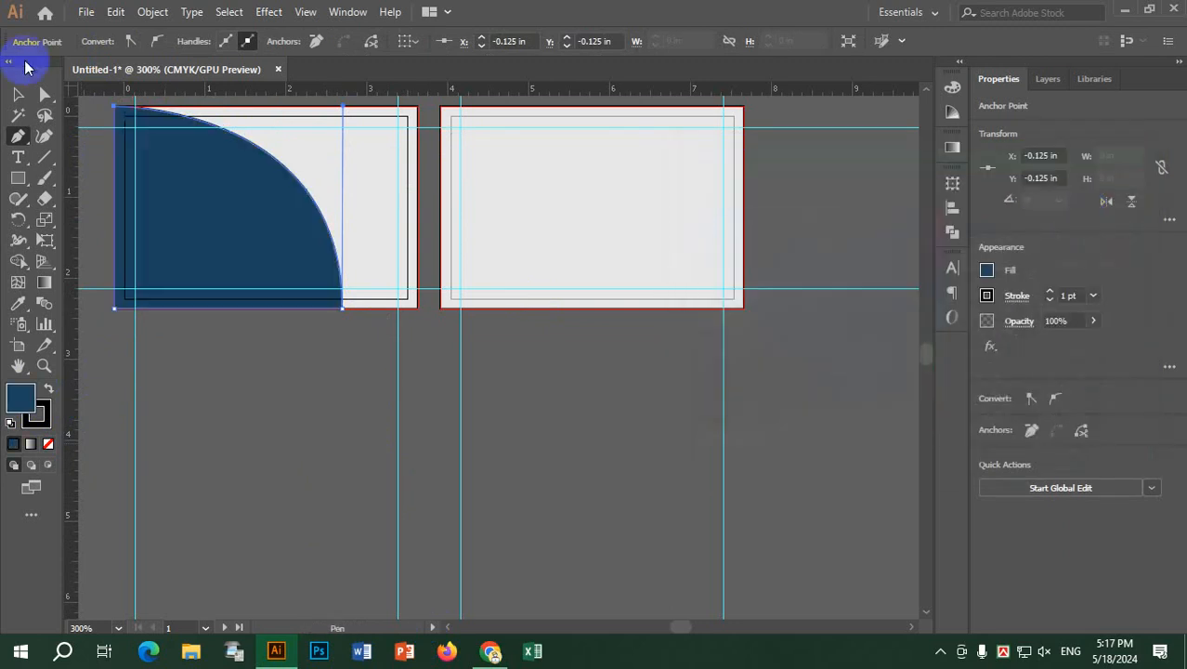
click(18, 94)
Step: Compare the navy card with the reference image and re-centre the view on the cards
key(alt+Tab)
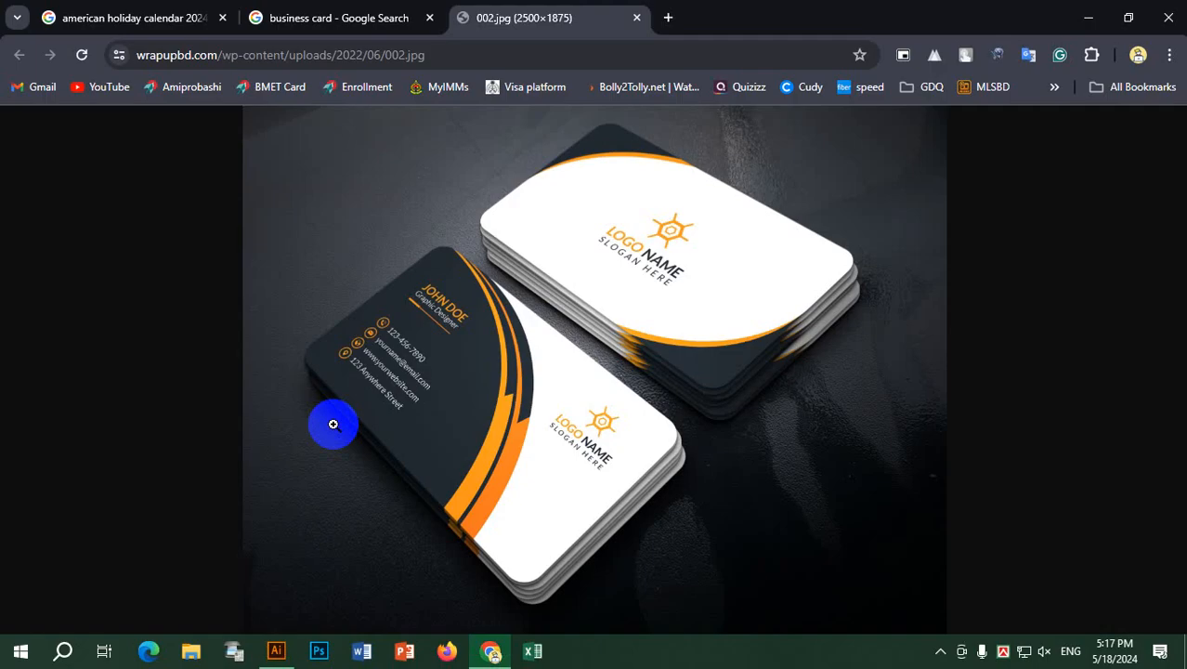
key(alt+Tab)
key(space)
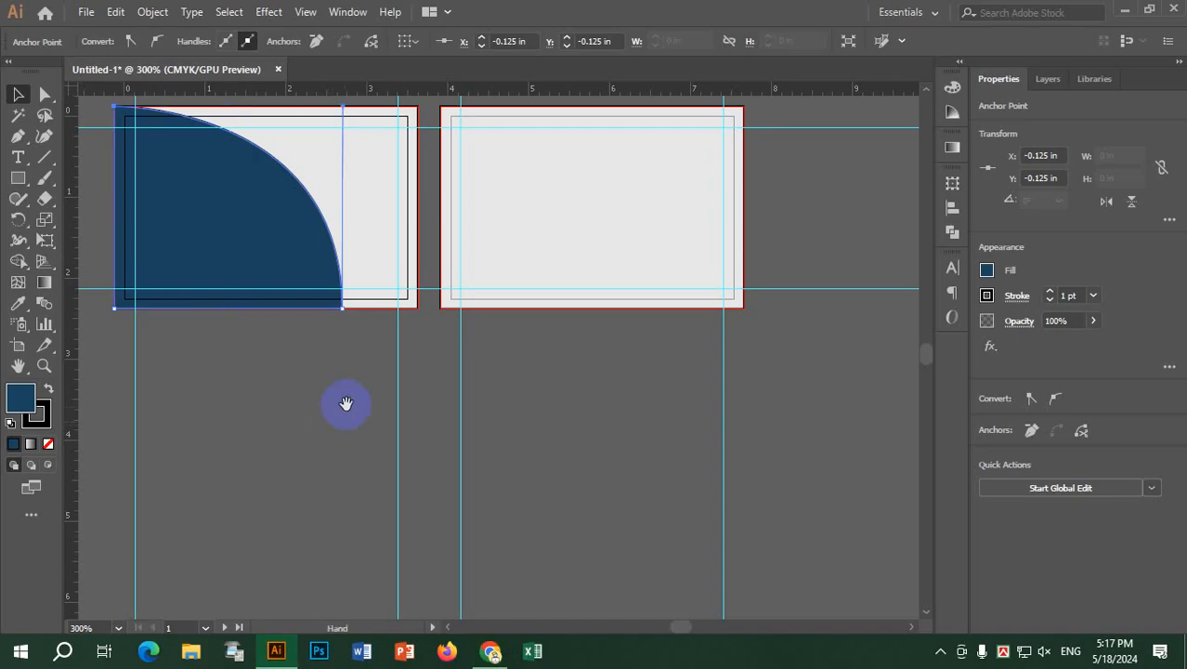
drag(407, 394, 449, 505)
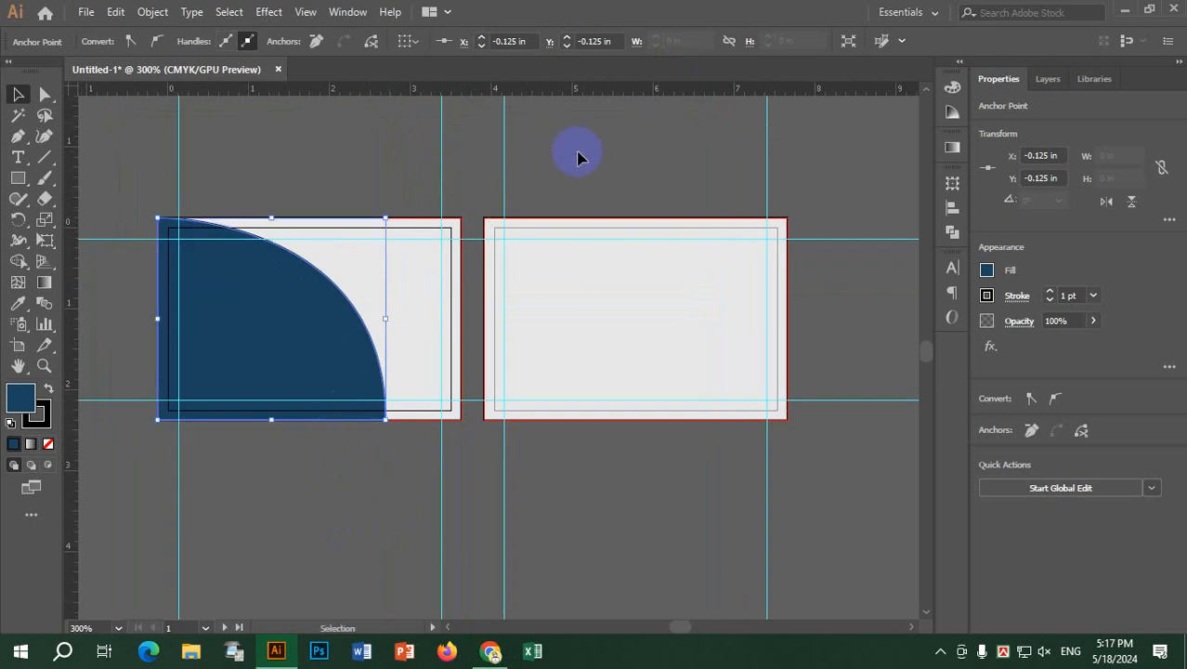
key(alt+Tab)
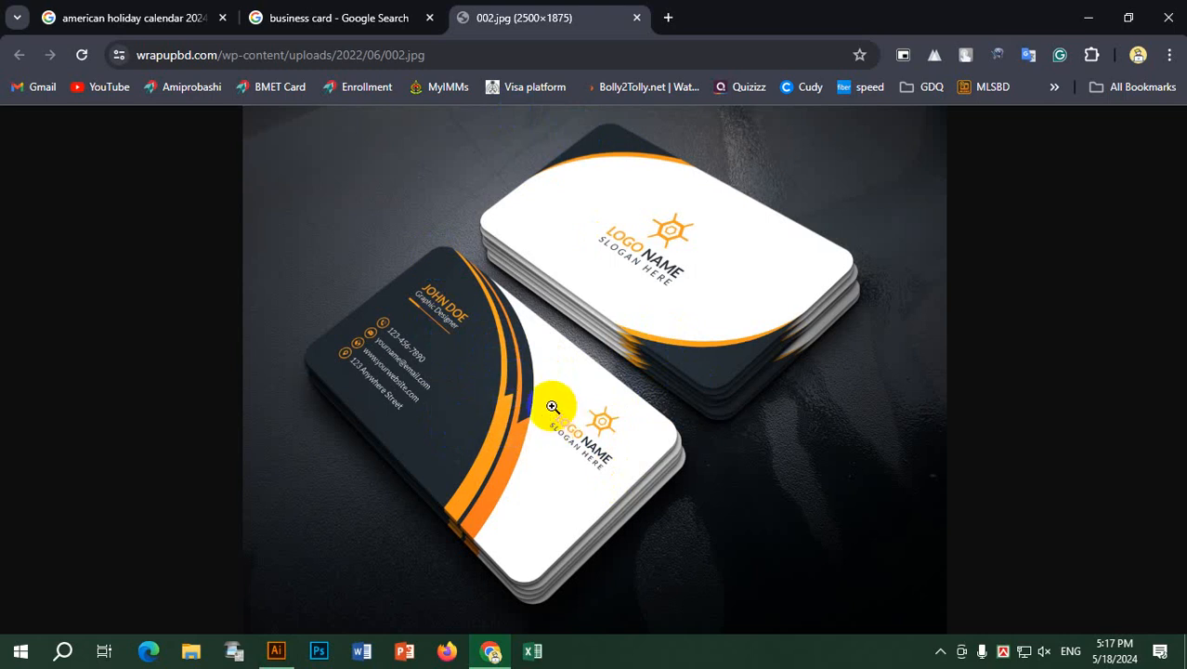
key(alt+Tab)
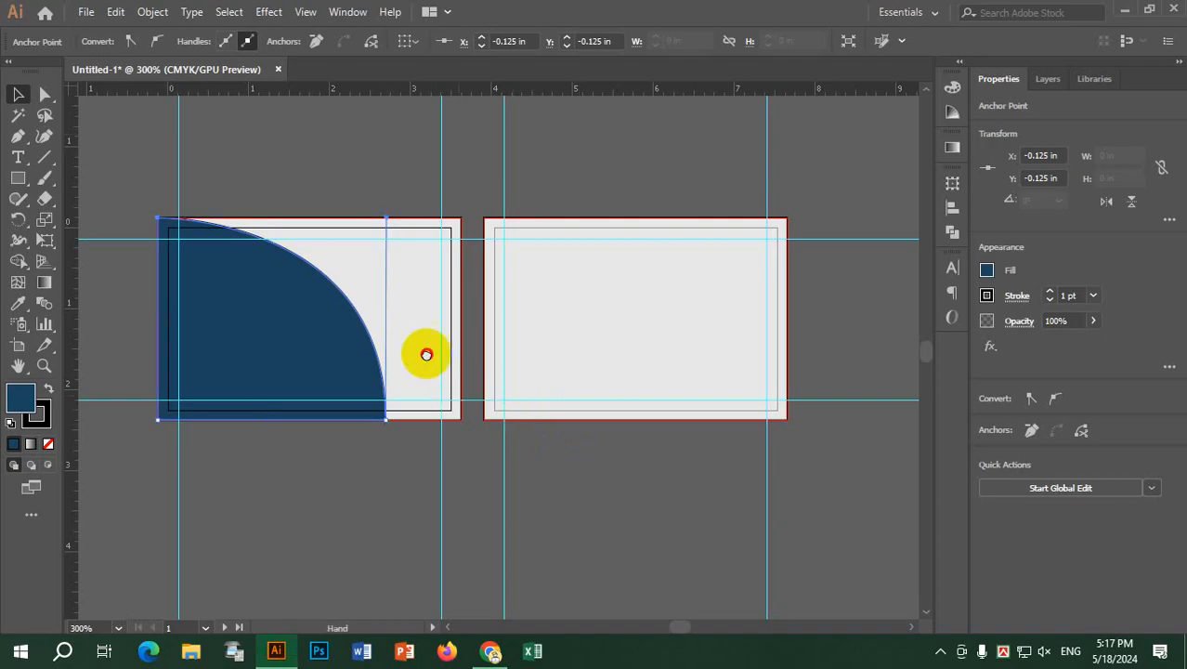
drag(423, 352, 392, 292)
click(291, 385)
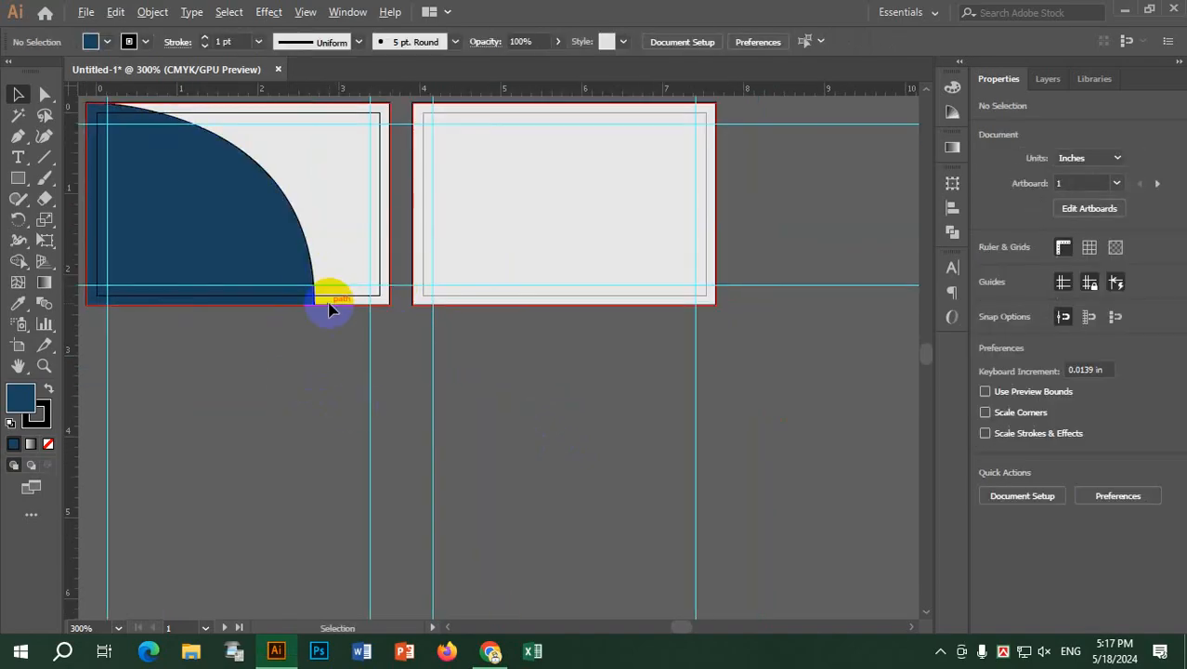
scroll(329, 304, up, 1)
scroll(258, 251, down, 1)
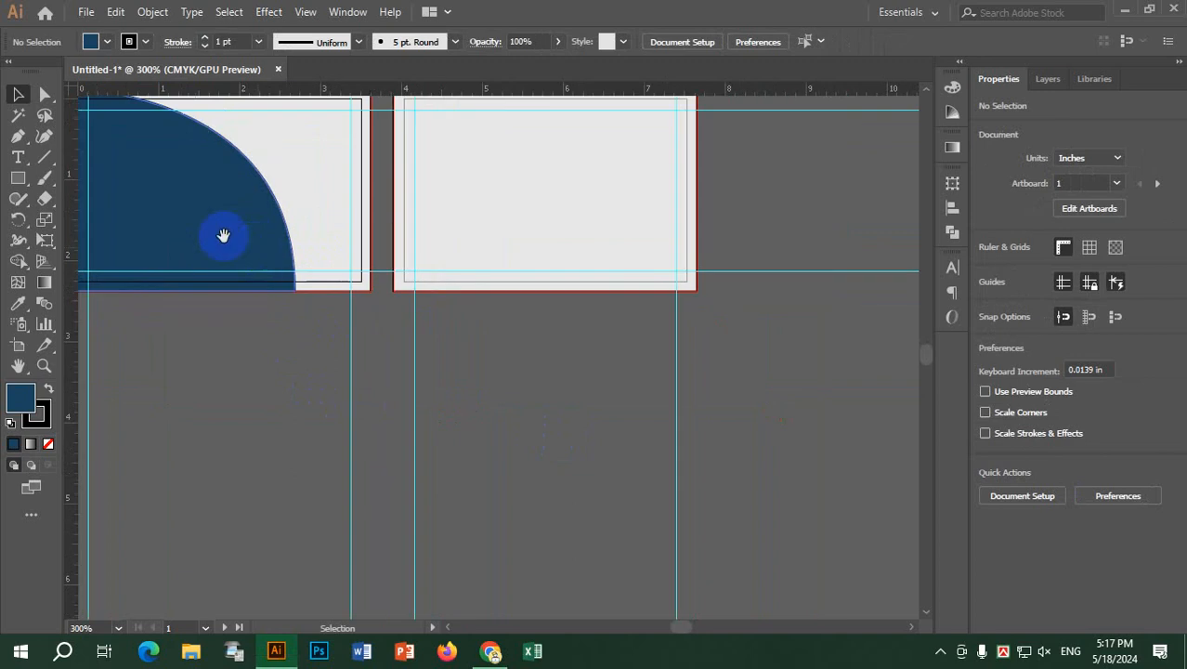
drag(225, 233, 361, 303)
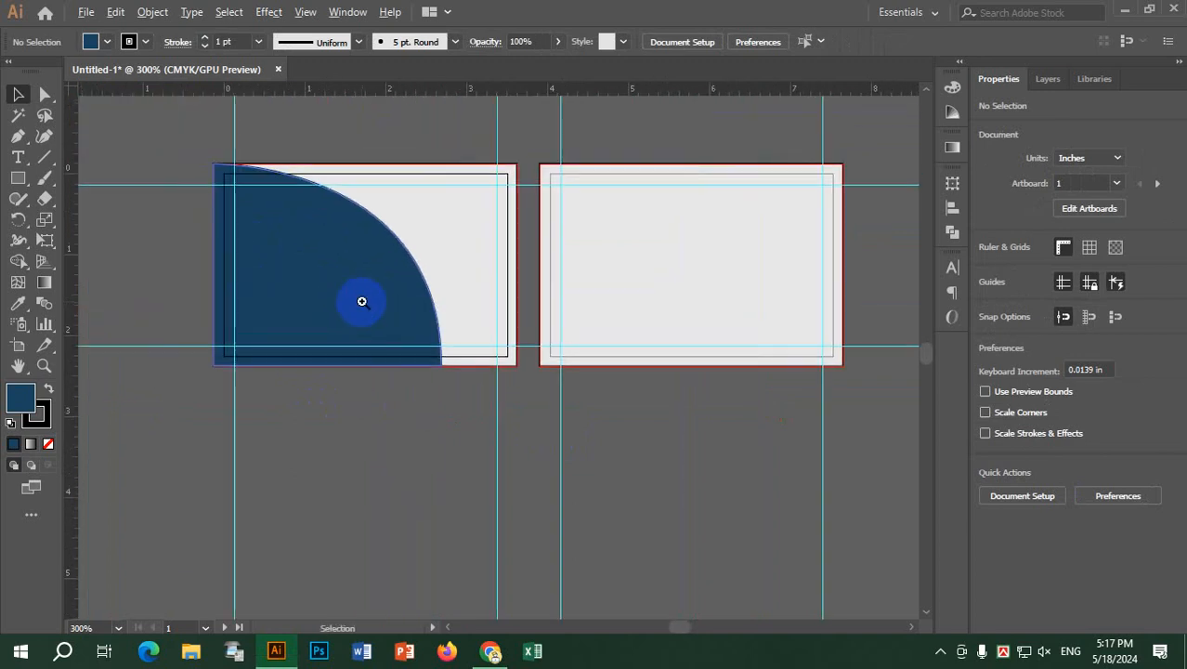
key(alt+Tab)
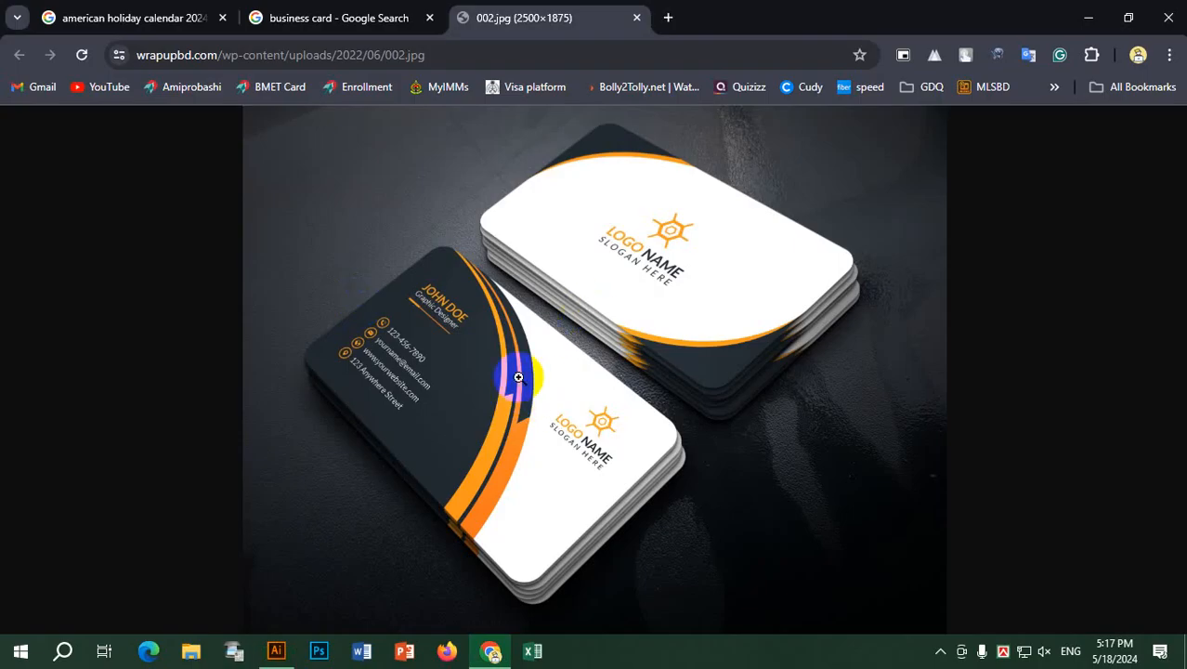
key(alt+Tab)
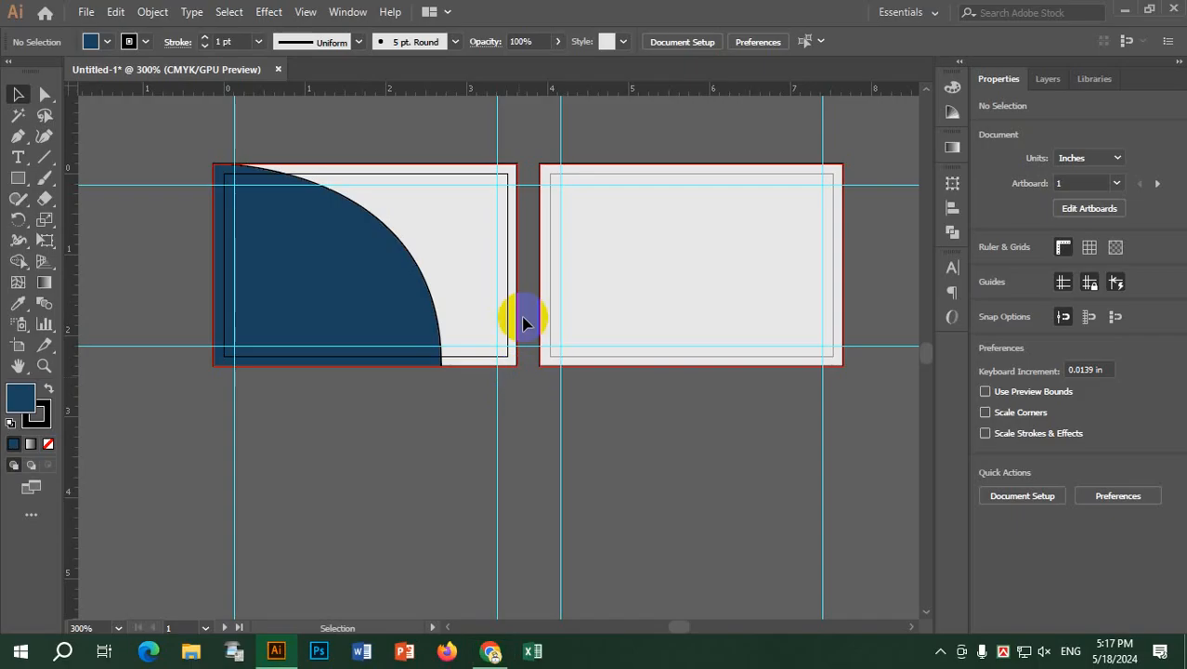
click(18, 136)
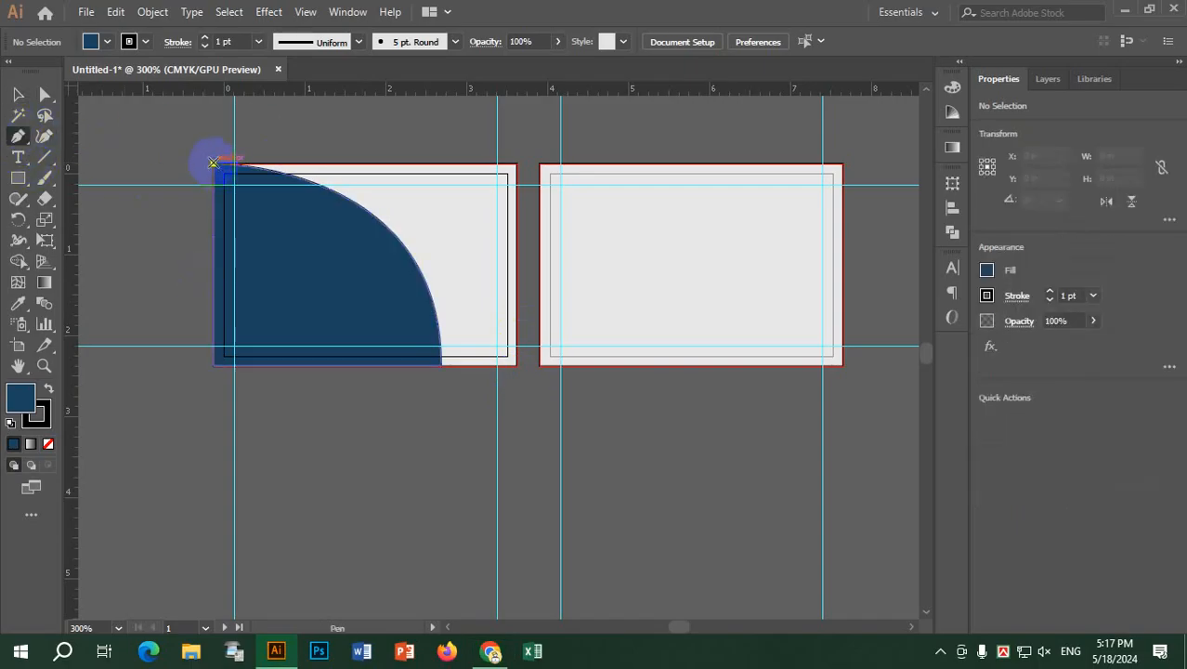
Step: Pen a second curved band from the card's top-left corner to its bottom edge, just inside the navy curve
click(214, 164)
click(440, 365)
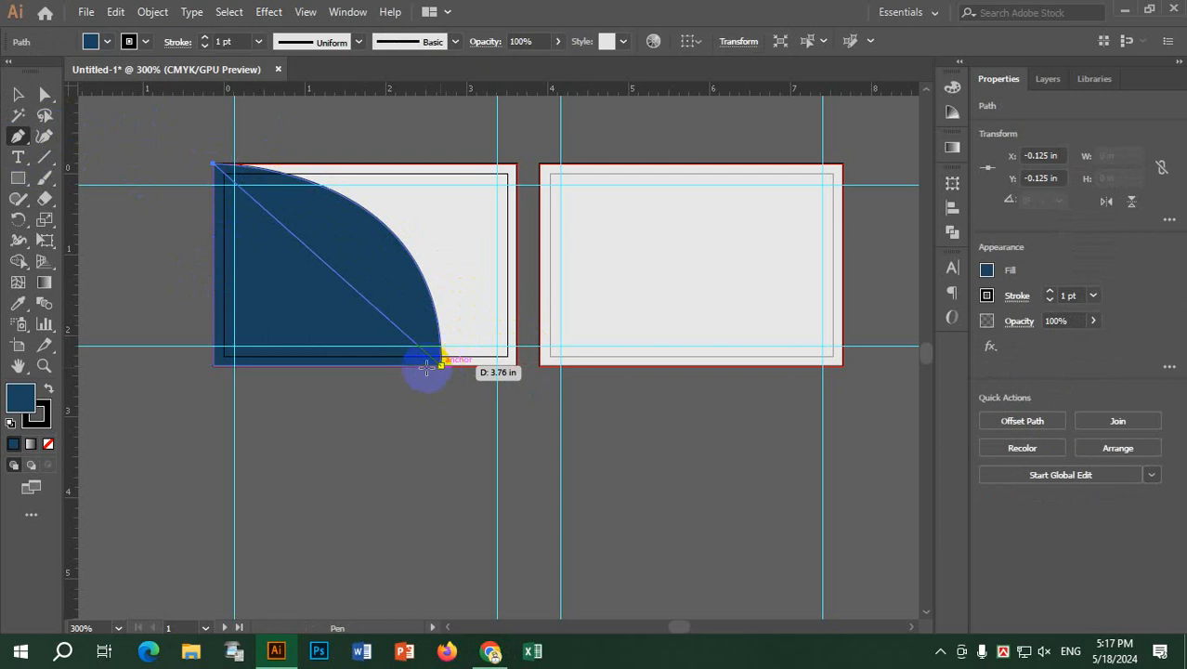
drag(426, 365, 423, 547)
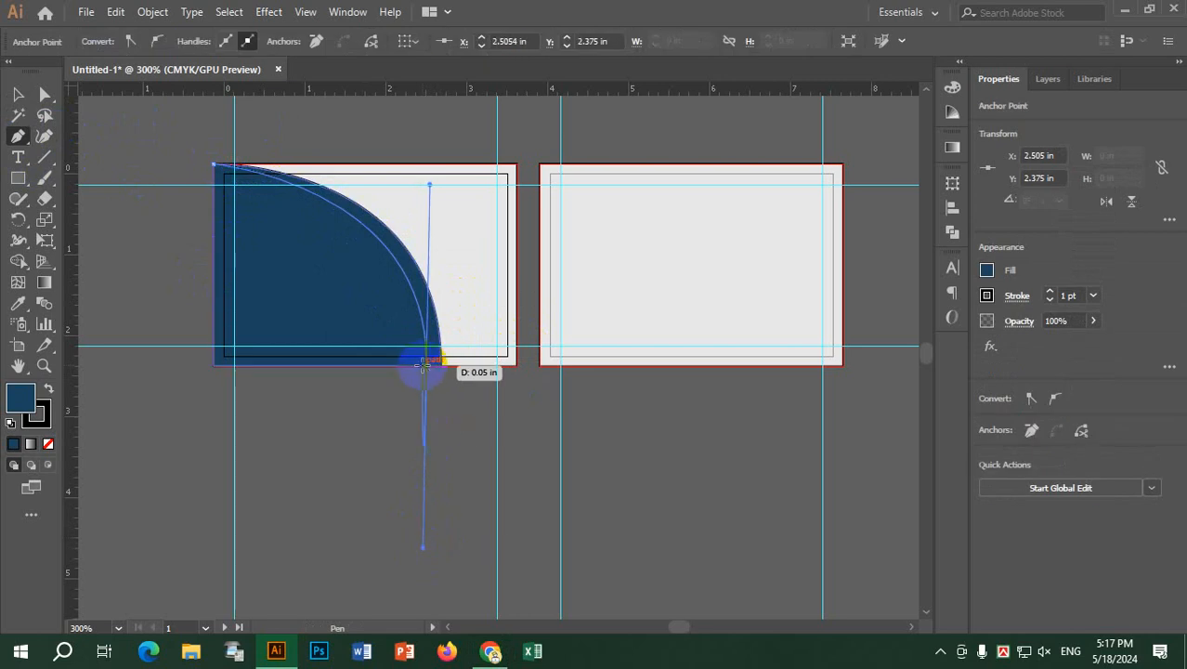
drag(428, 366, 358, 207)
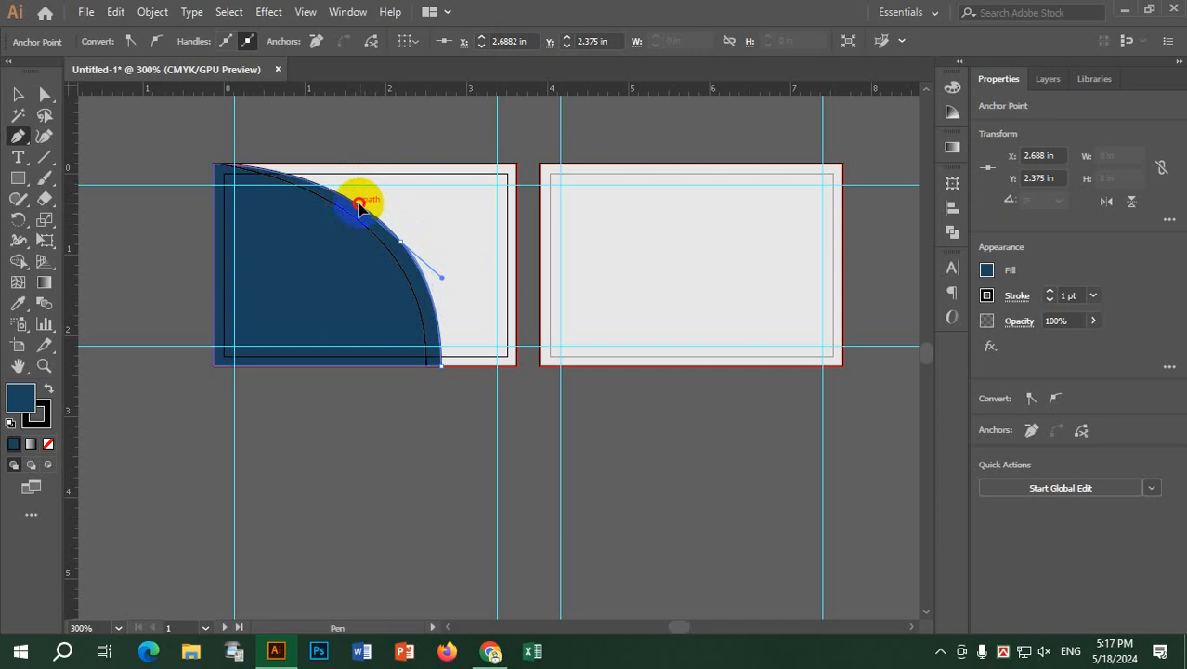
scroll(399, 251, up, 5)
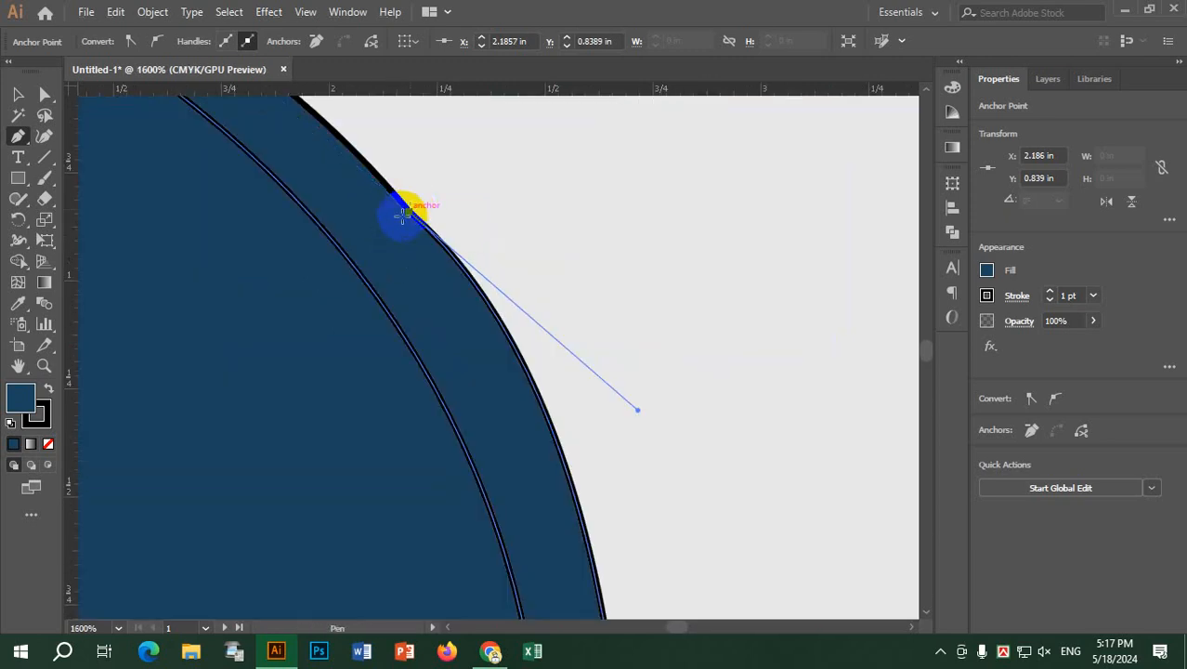
drag(402, 214, 384, 237)
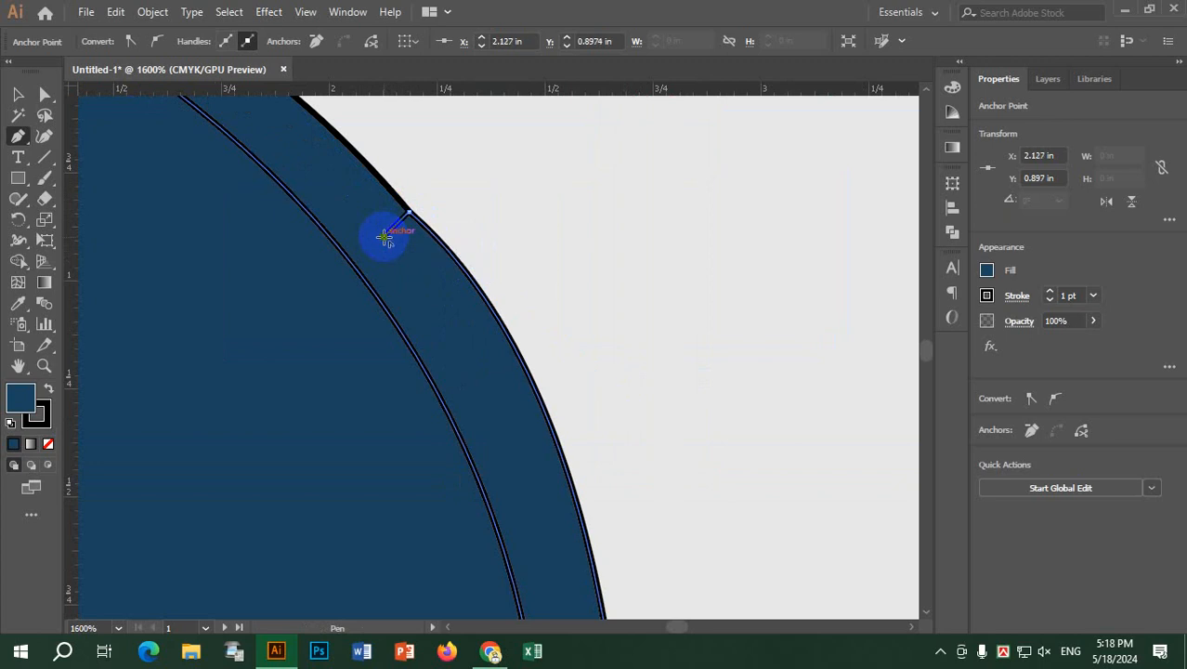
scroll(385, 238, down, 5)
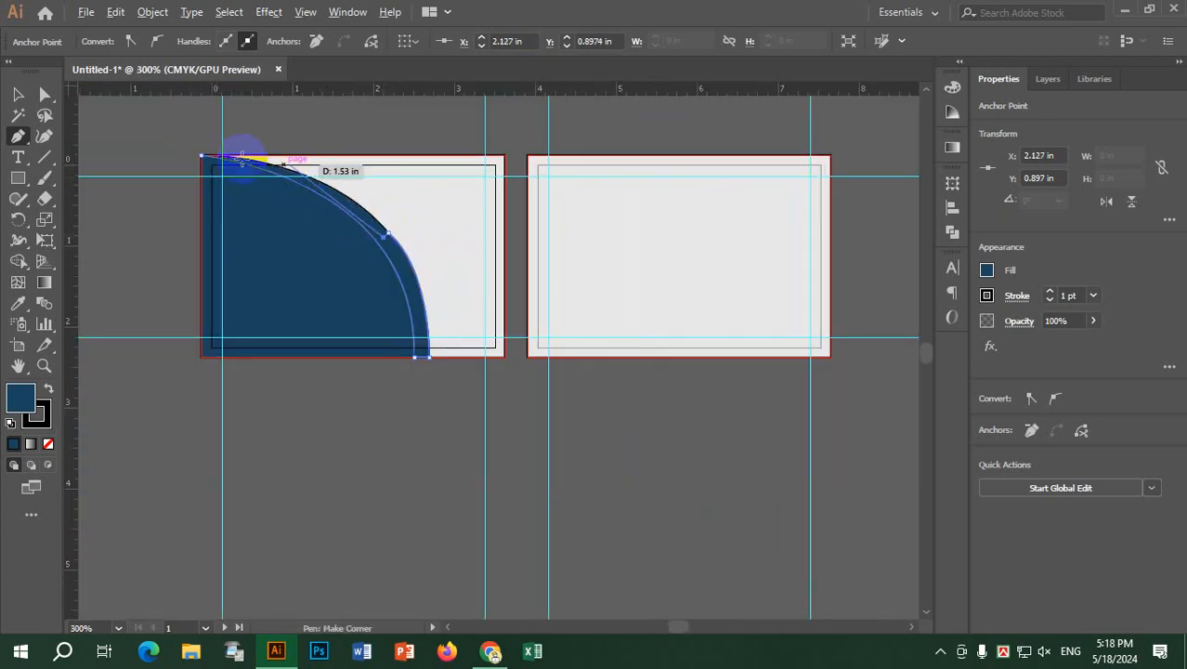
drag(283, 163, 197, 156)
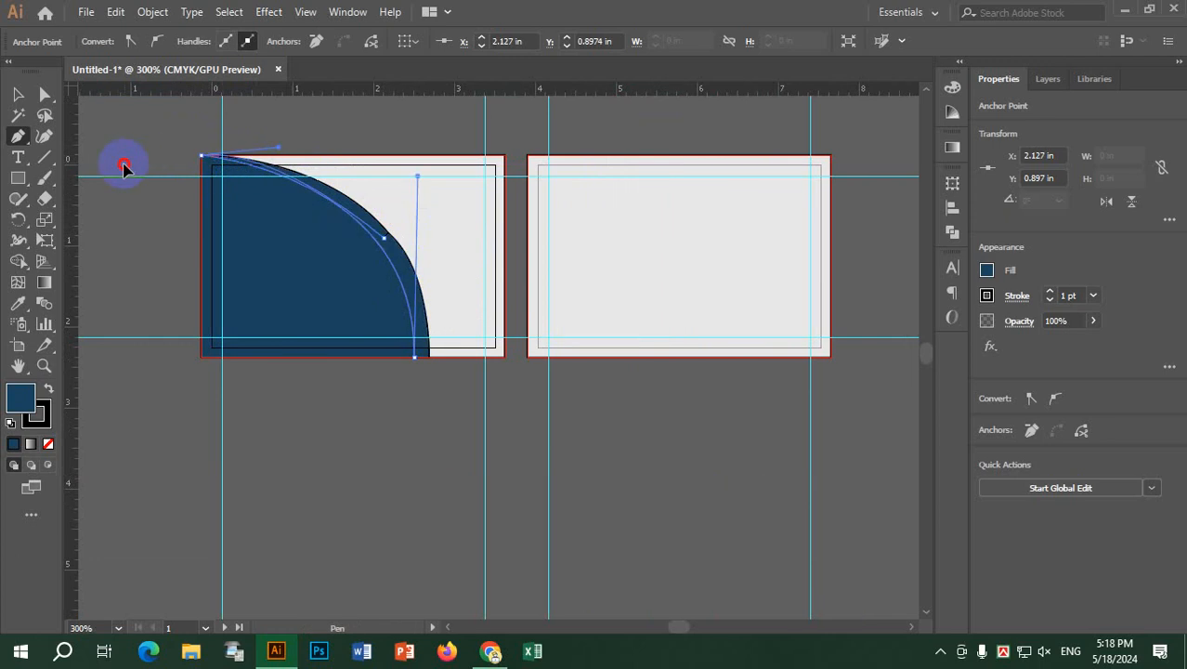
drag(126, 167, 197, 153)
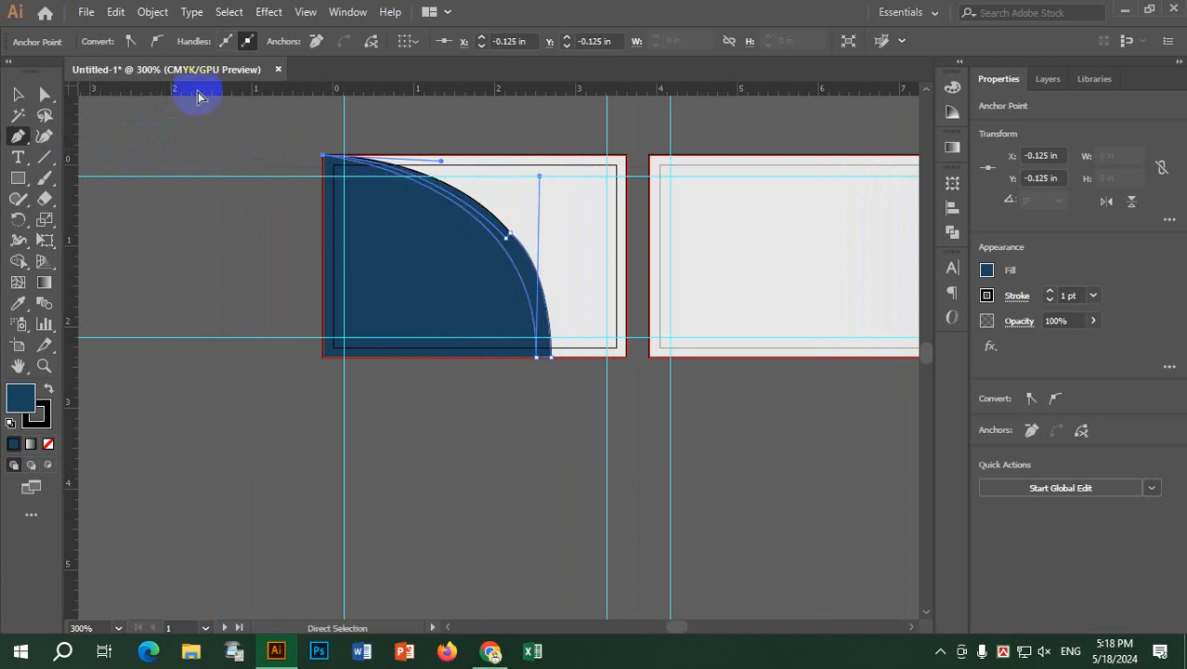
Step: Fill the new curved band with bright orange using the Color Picker
double_click(25, 407)
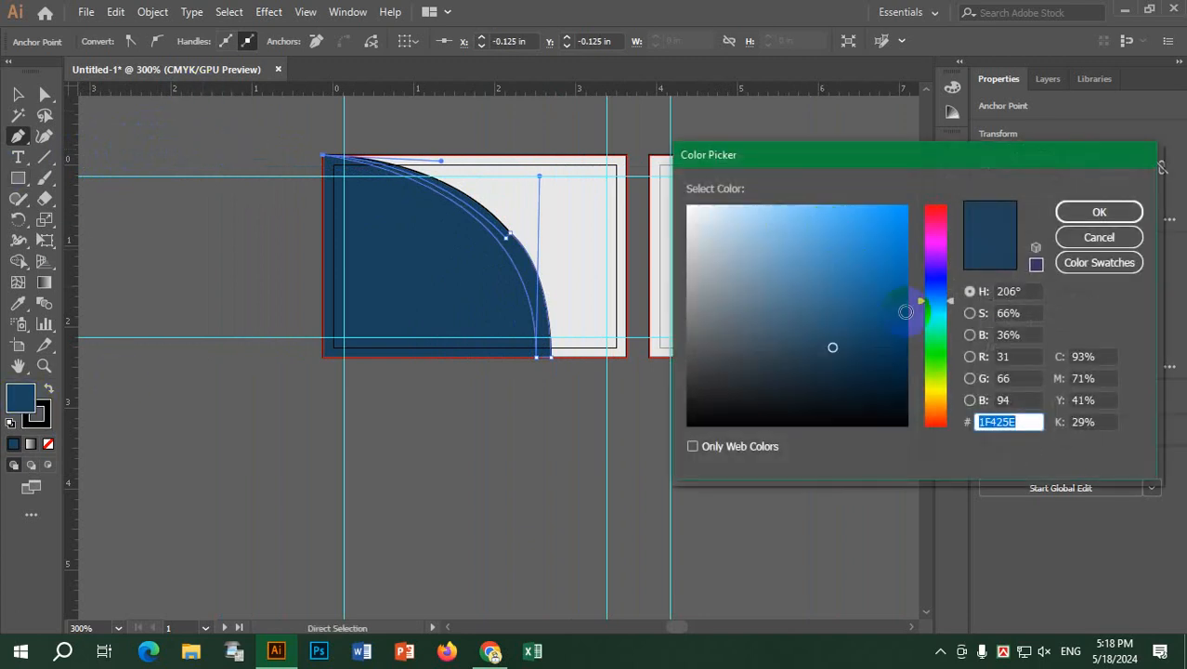
click(935, 405)
click(882, 234)
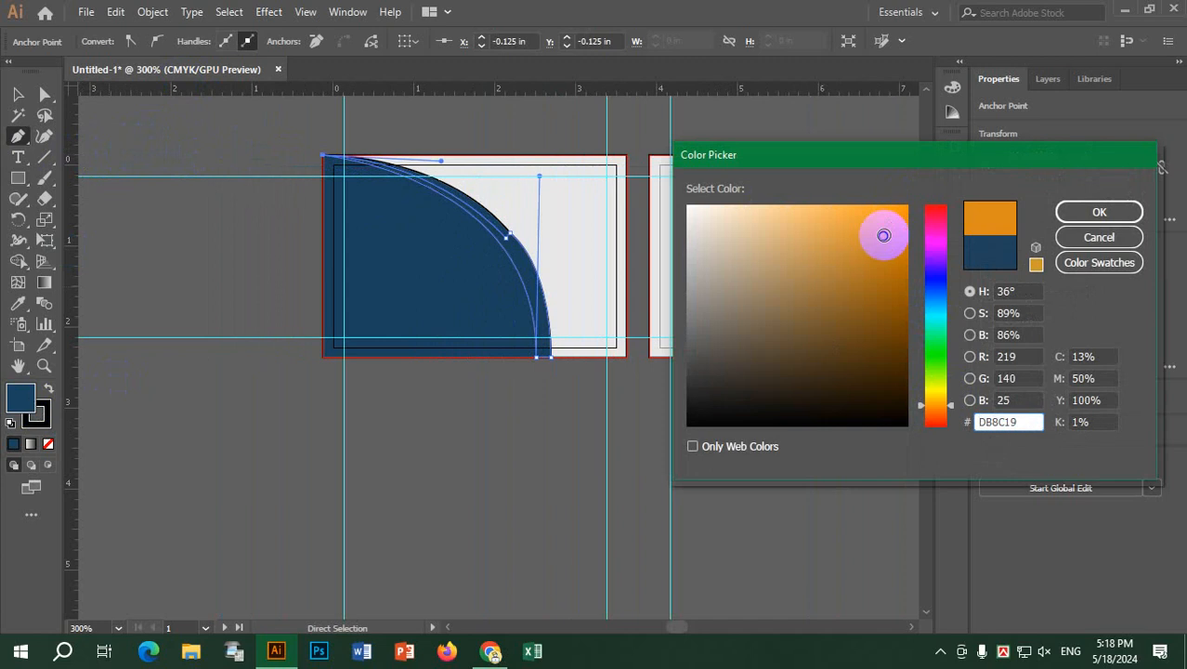
click(1099, 212)
Step: Set the stroke to None on both the navy quarter-circle and the orange band
click(18, 94)
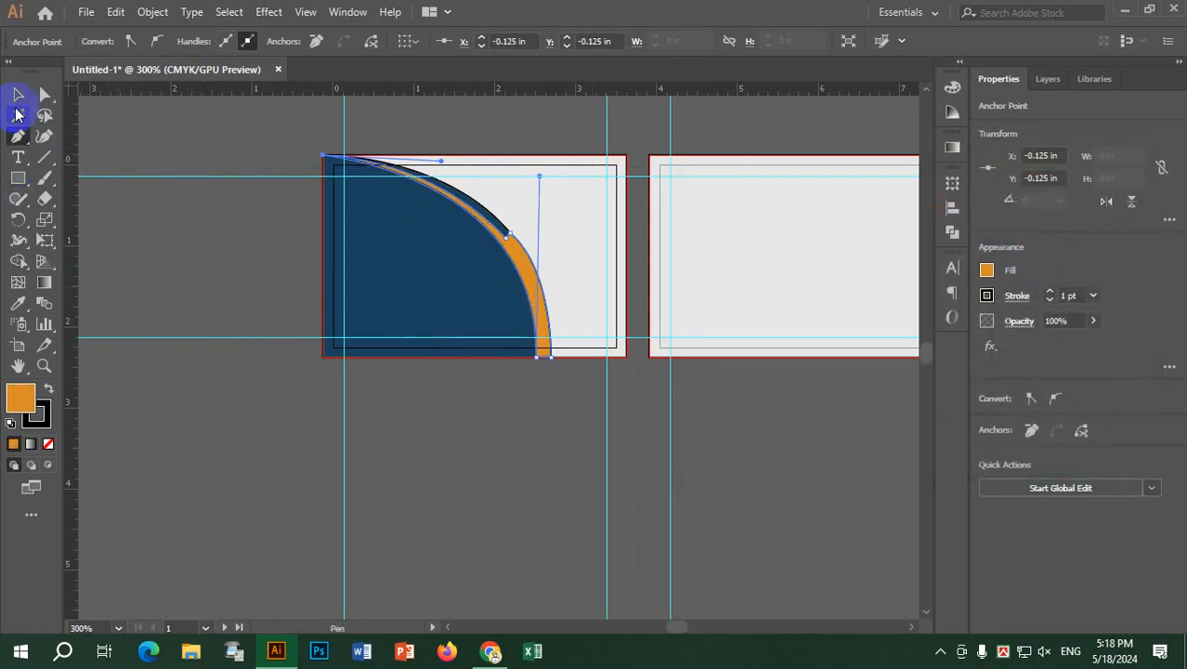
click(180, 228)
scroll(496, 232, up, 4)
scroll(649, 258, down, 4)
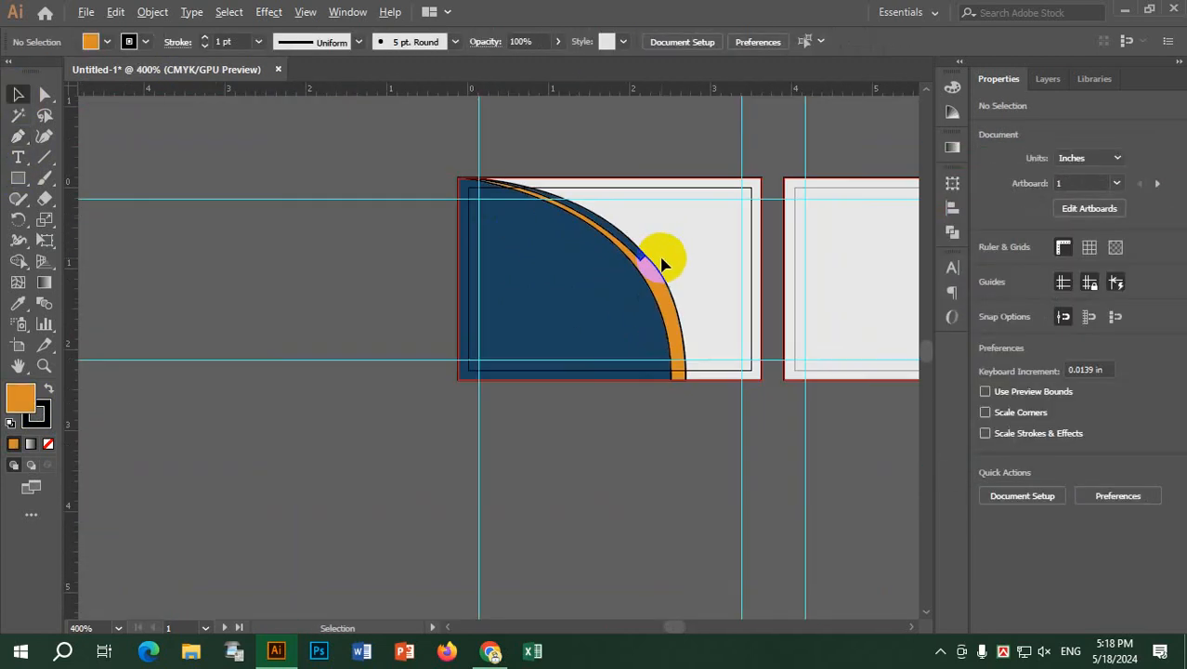
scroll(750, 228, up, 2)
scroll(750, 227, up, 1)
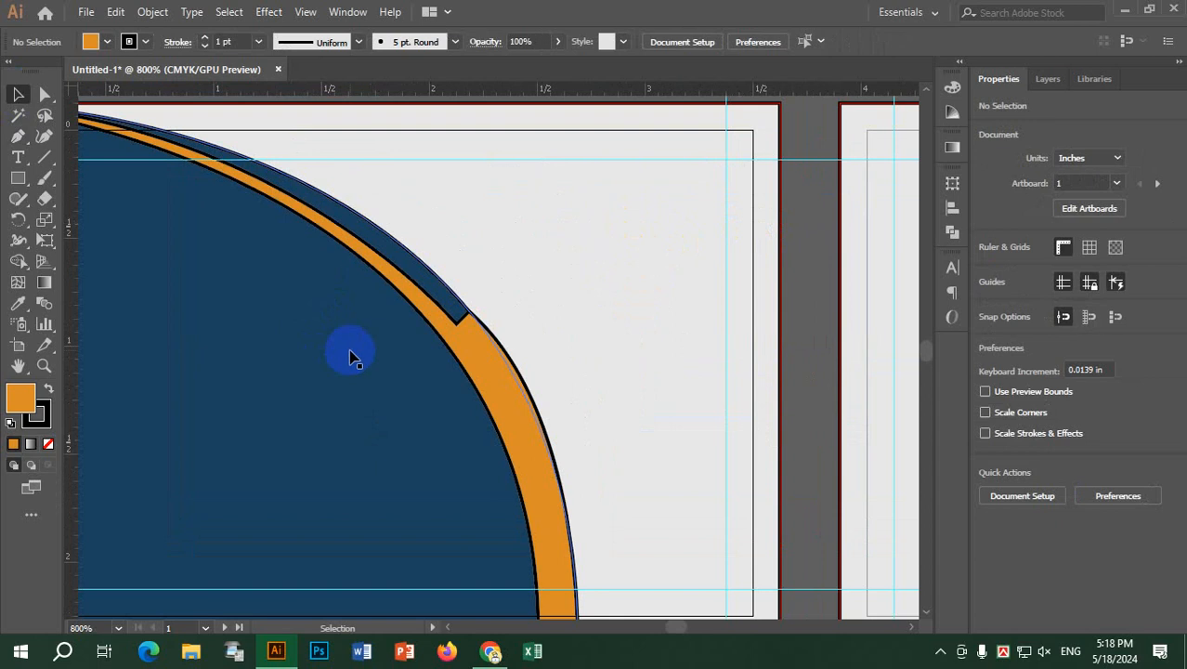
click(351, 359)
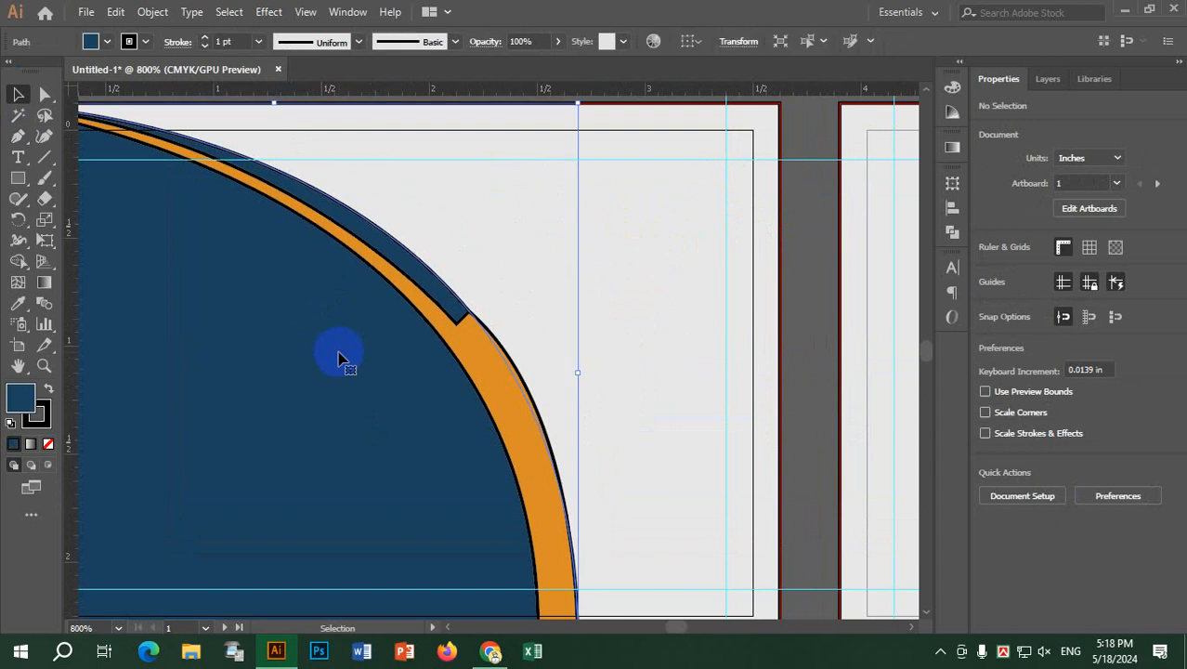
shift+click(425, 306)
click(144, 41)
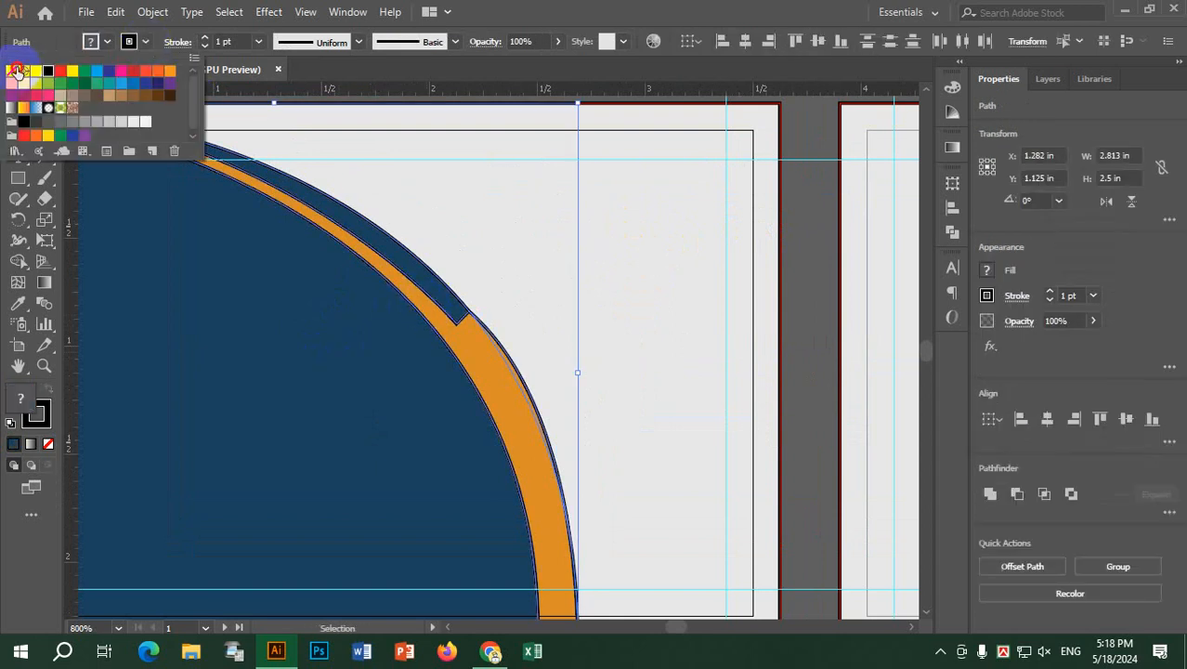
click(18, 71)
click(141, 41)
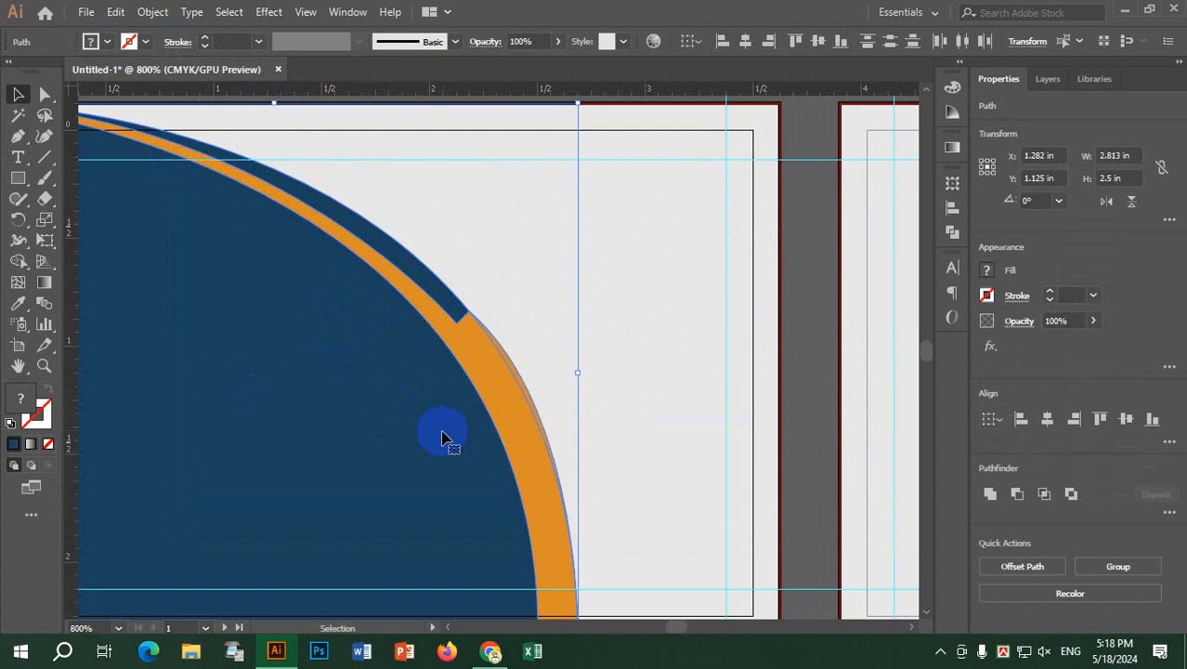
scroll(444, 438, down, 3)
click(546, 596)
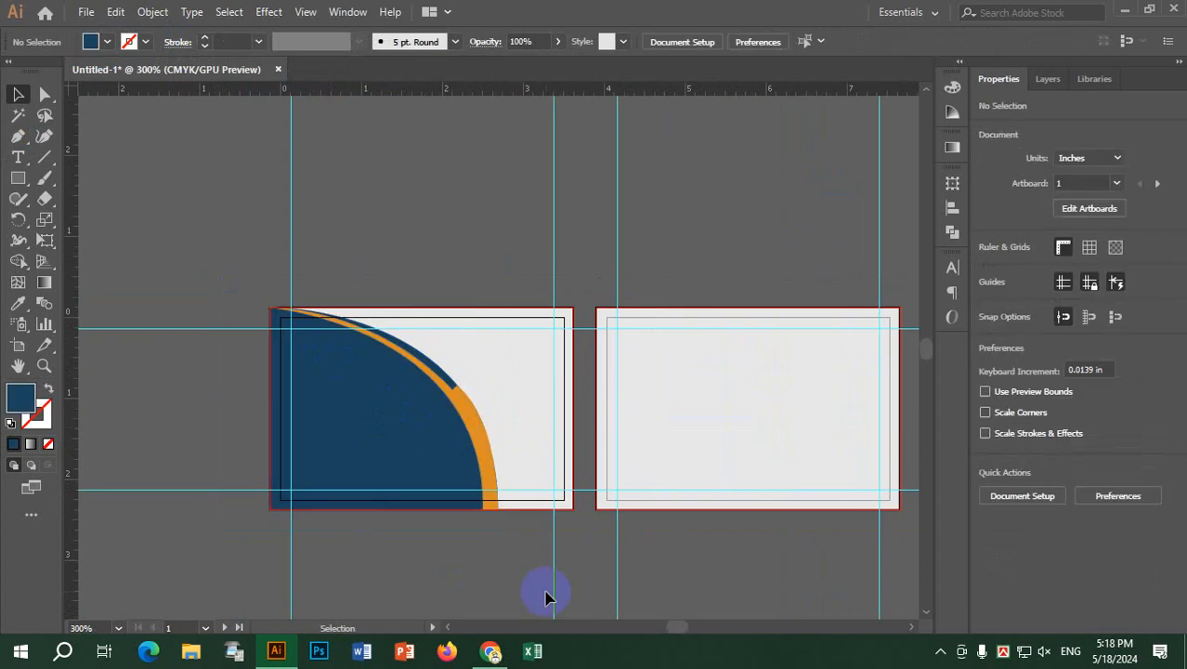
scroll(482, 451, up, 4)
Step: Make the orange band slightly narrower with Free Transform (Ctrl+T)
click(472, 333)
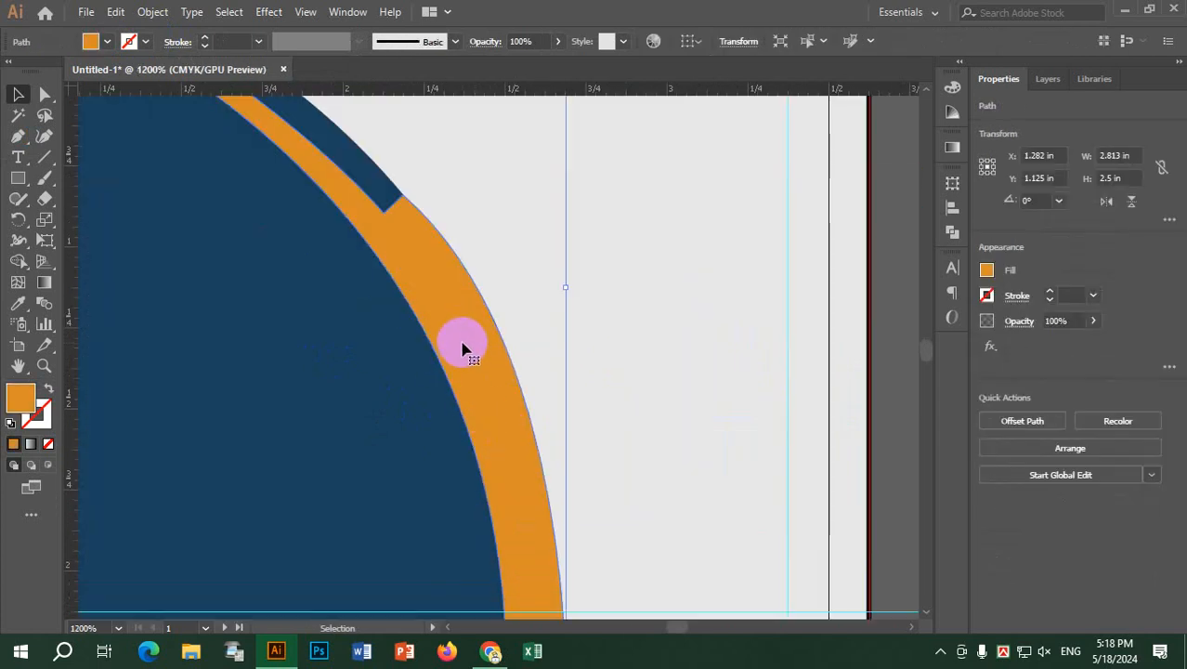
key(ctrl+t)
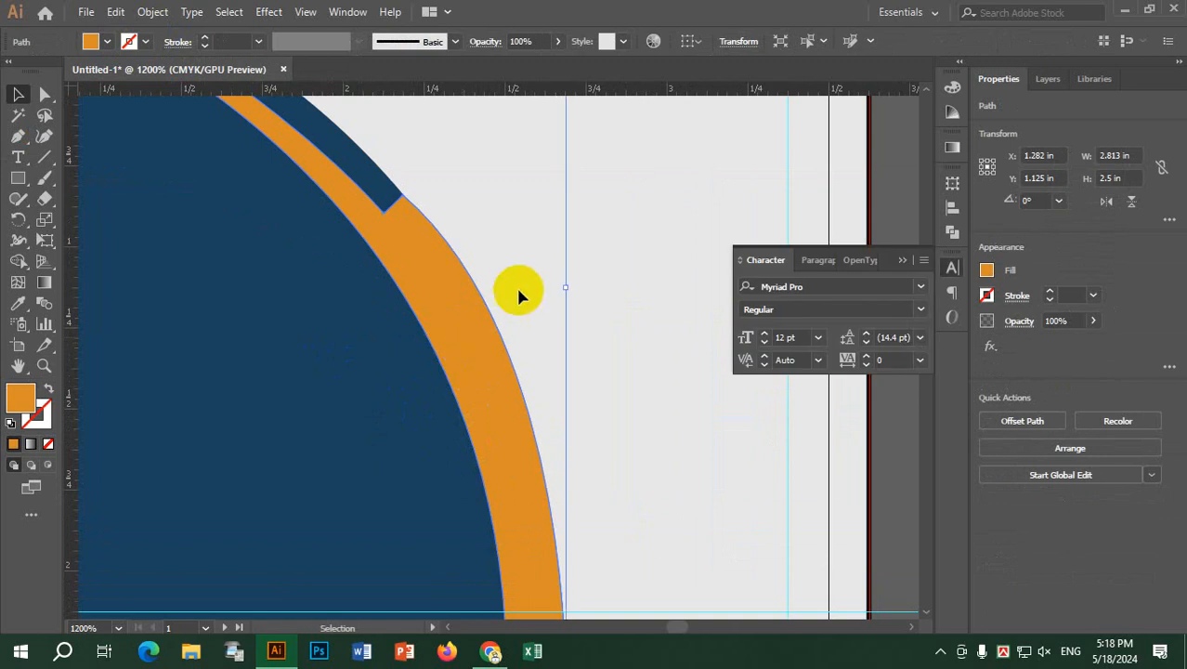
mouse_move(564, 288)
mouse_down()
mouse_move(551, 292)
mouse_move(565, 289)
mouse_up()
Step: Reshape the band's outer curve with the Anchor Point tool to follow the navy quarter-circle
click(20, 137)
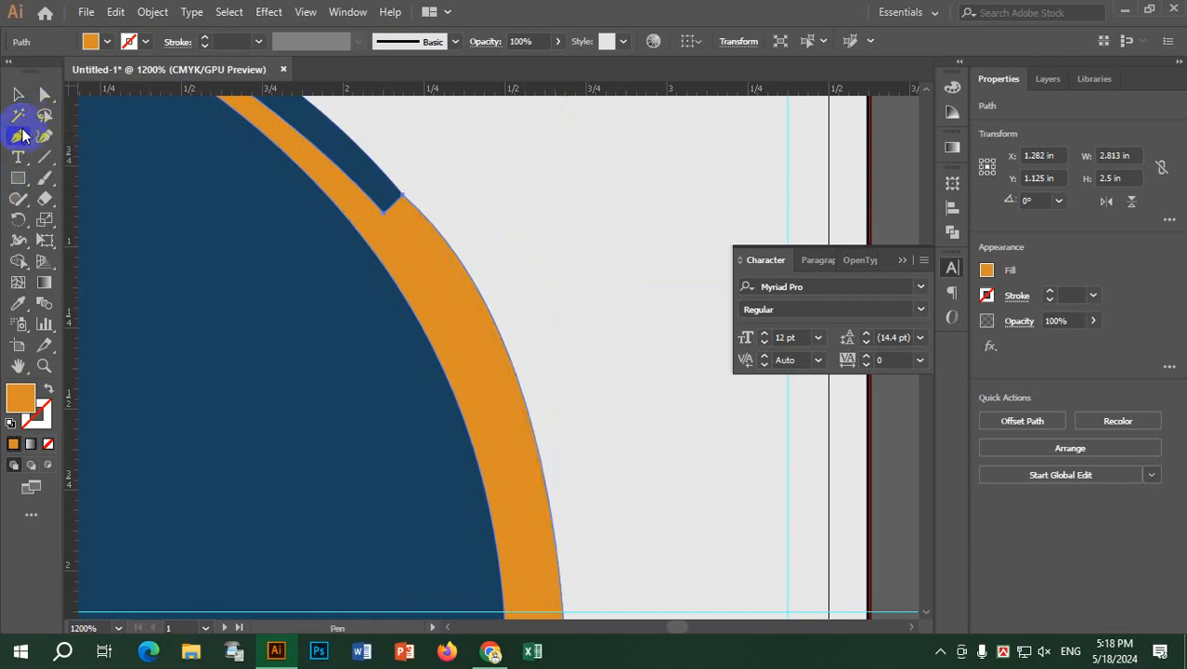
key(ctrl)
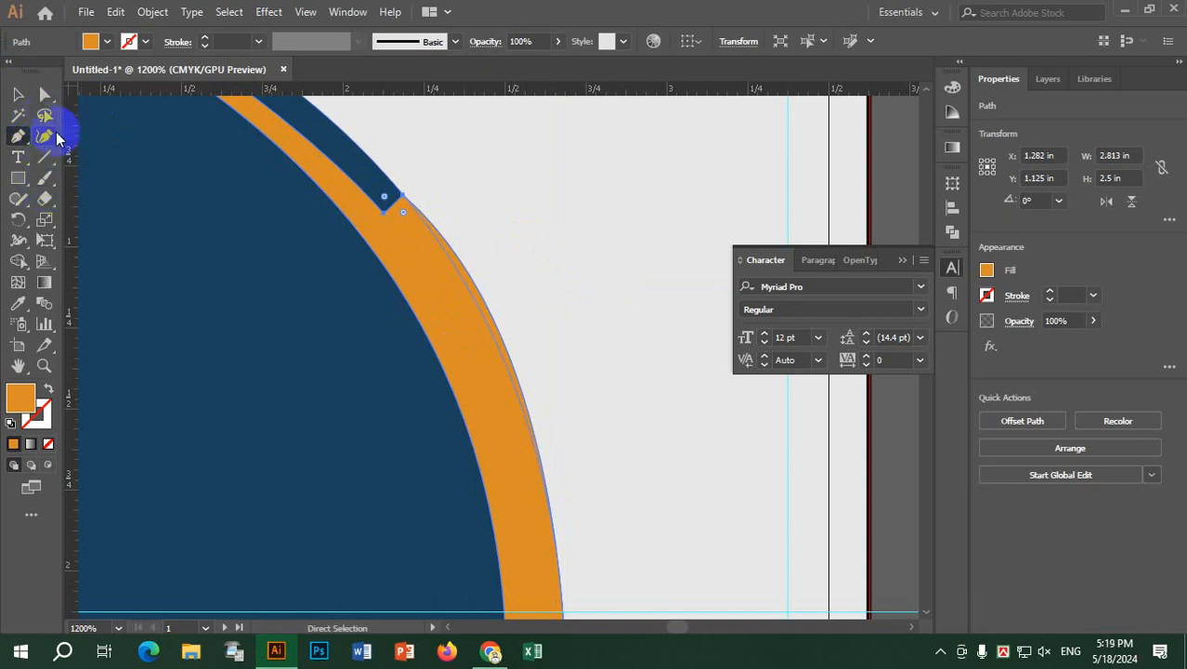
drag(17, 137, 97, 197)
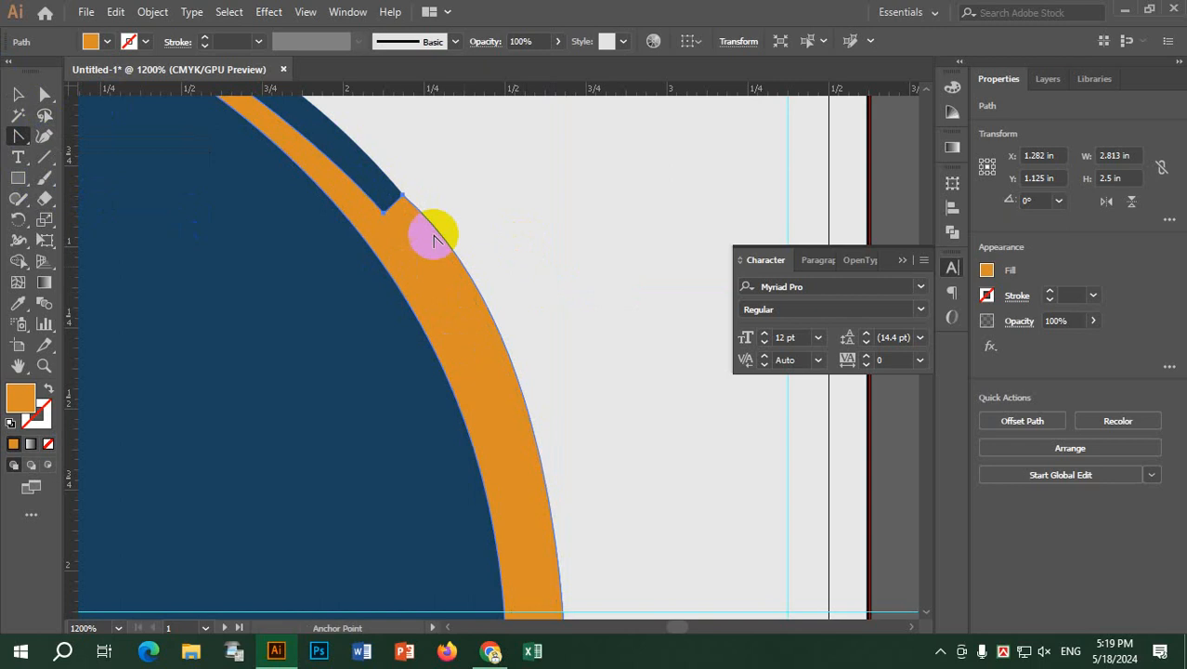
mouse_move(434, 240)
mouse_down()
mouse_move(385, 188)
mouse_move(418, 233)
mouse_up()
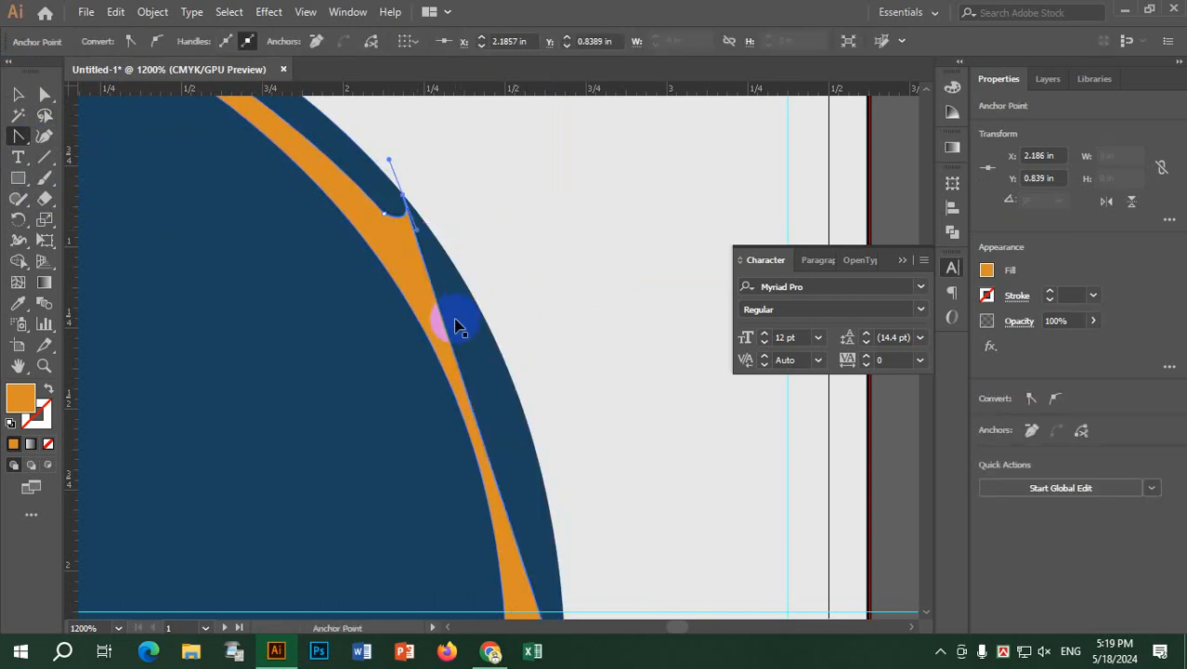
key(ctrl+z)
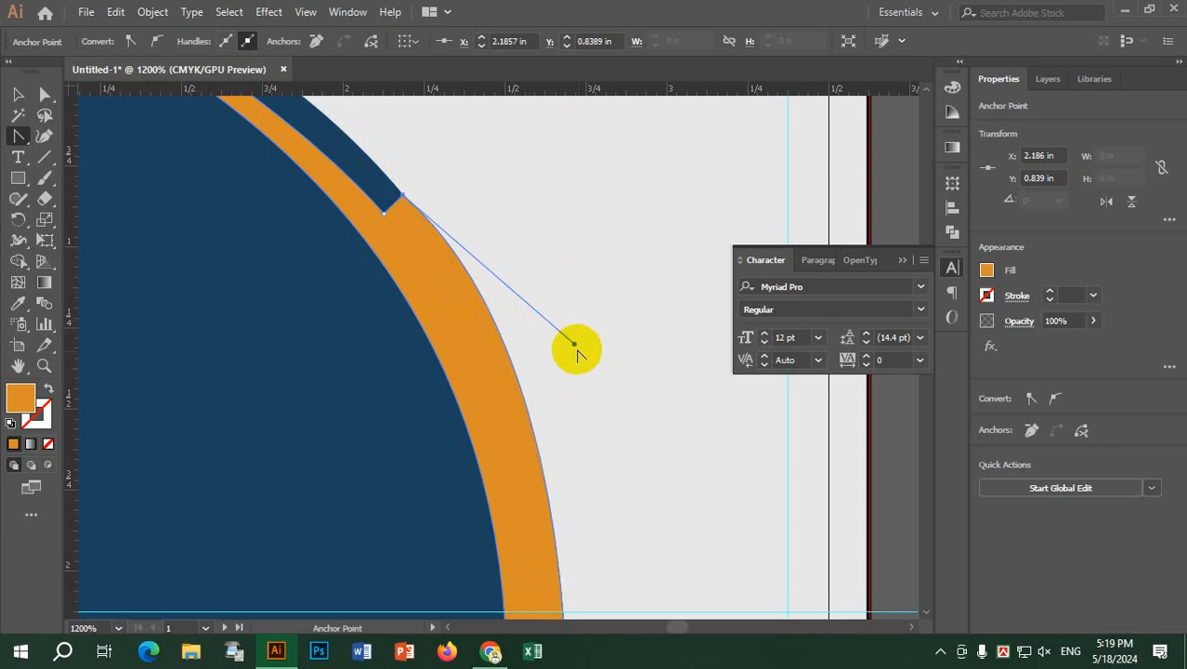
drag(575, 346, 587, 425)
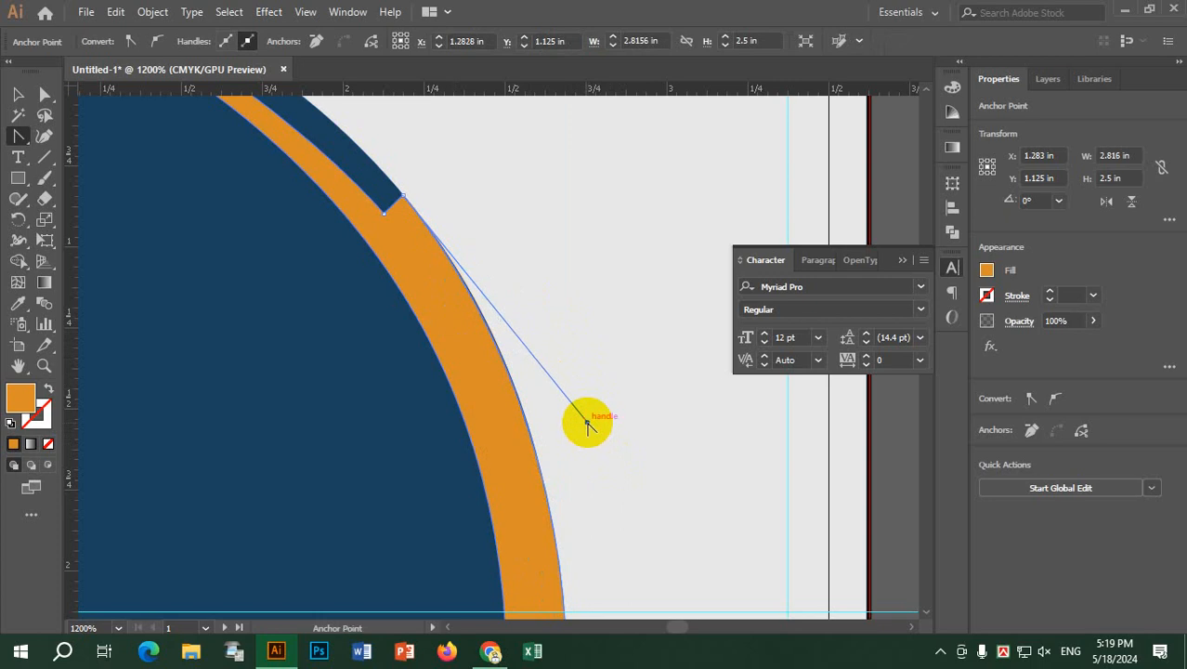
drag(590, 423, 586, 411)
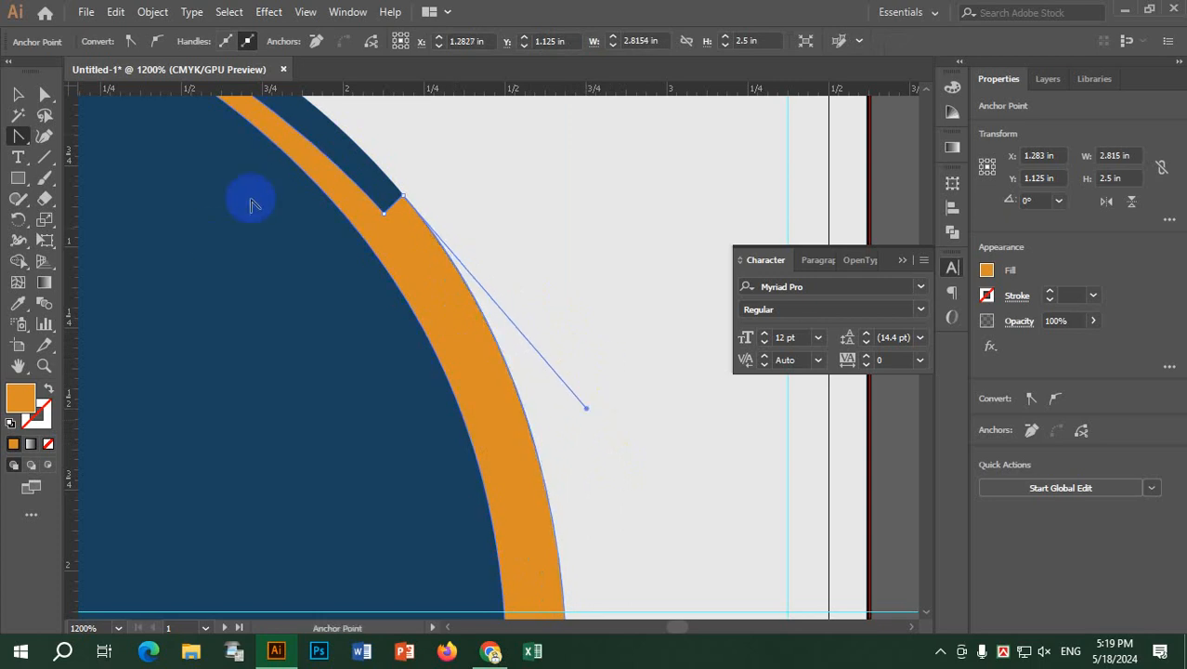
click(18, 94)
click(178, 252)
scroll(203, 269, down, 2)
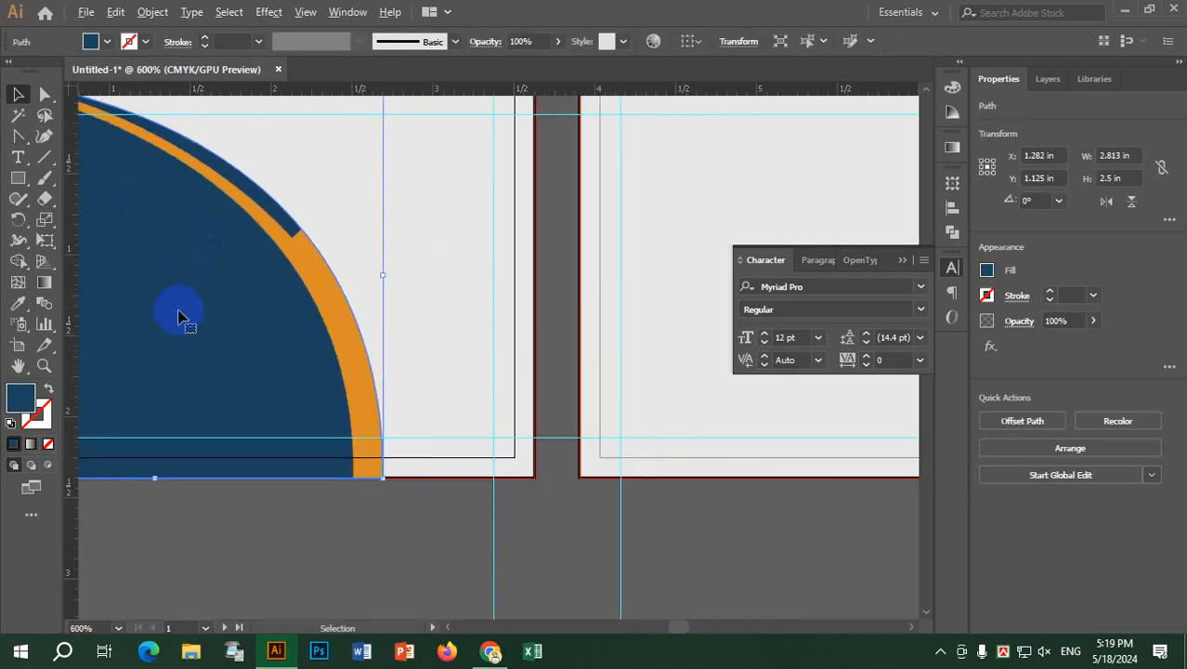
drag(181, 316, 429, 334)
click(523, 321)
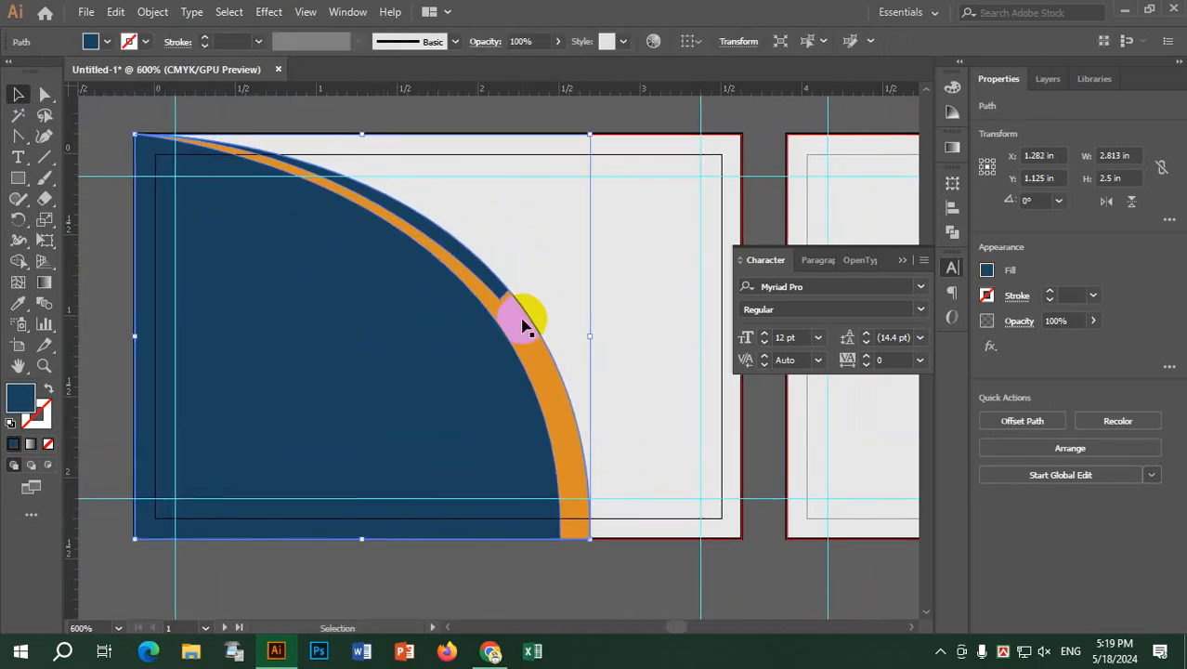
drag(523, 321, 495, 337)
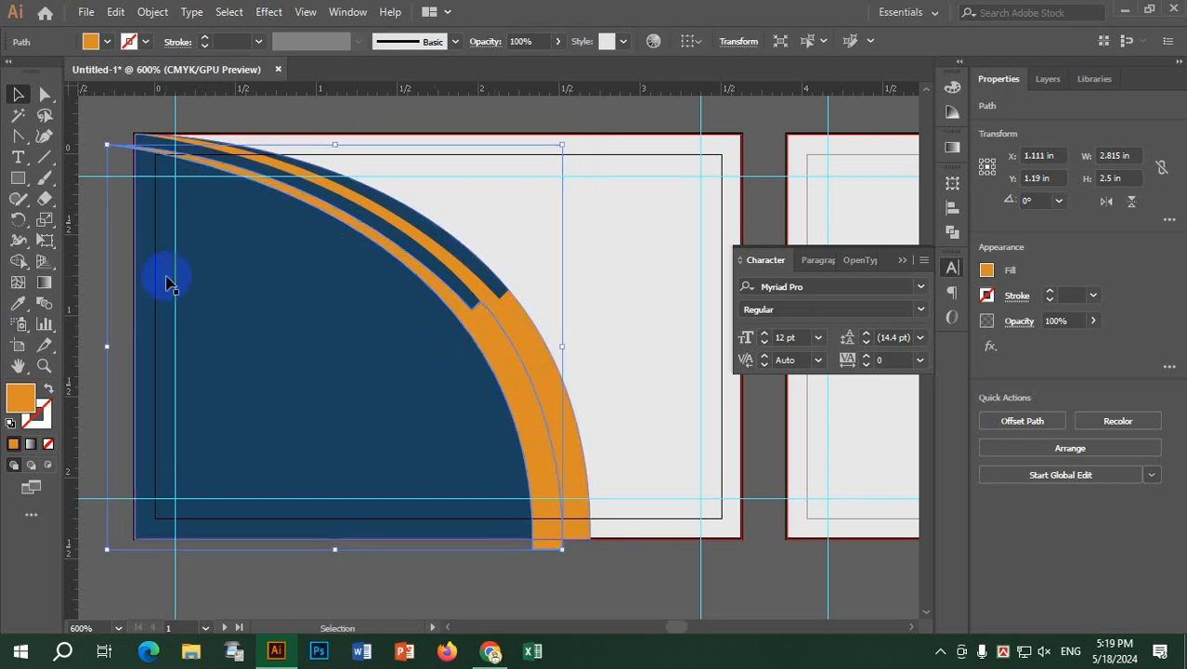
key(alt+Tab)
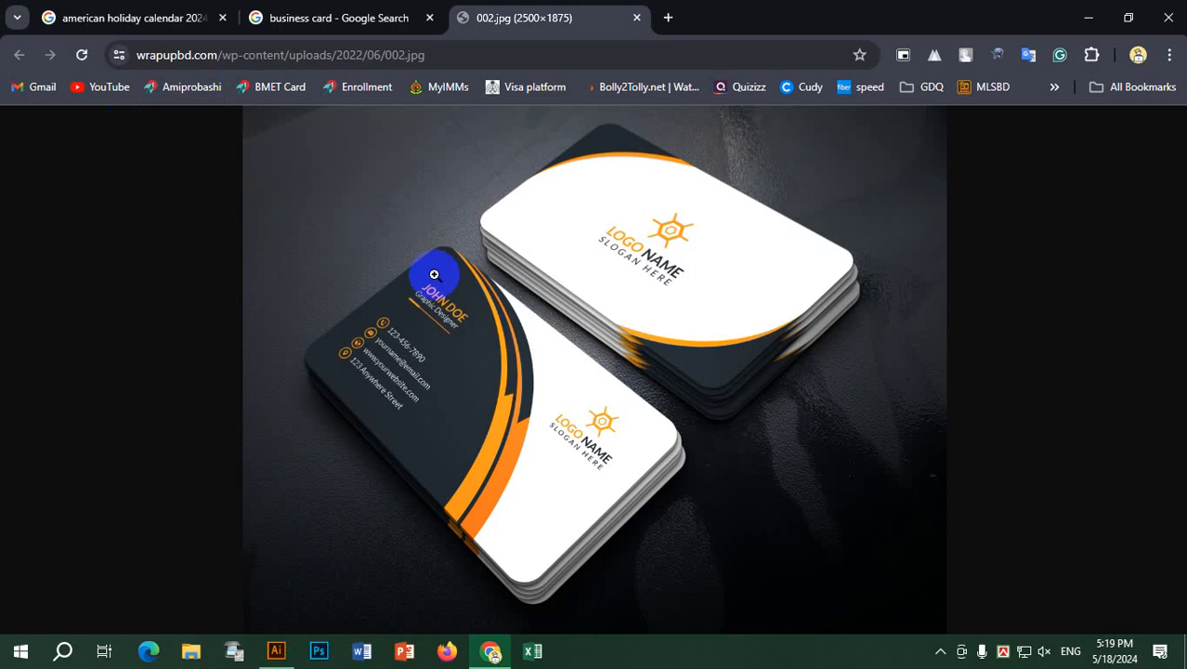
key(alt+Tab)
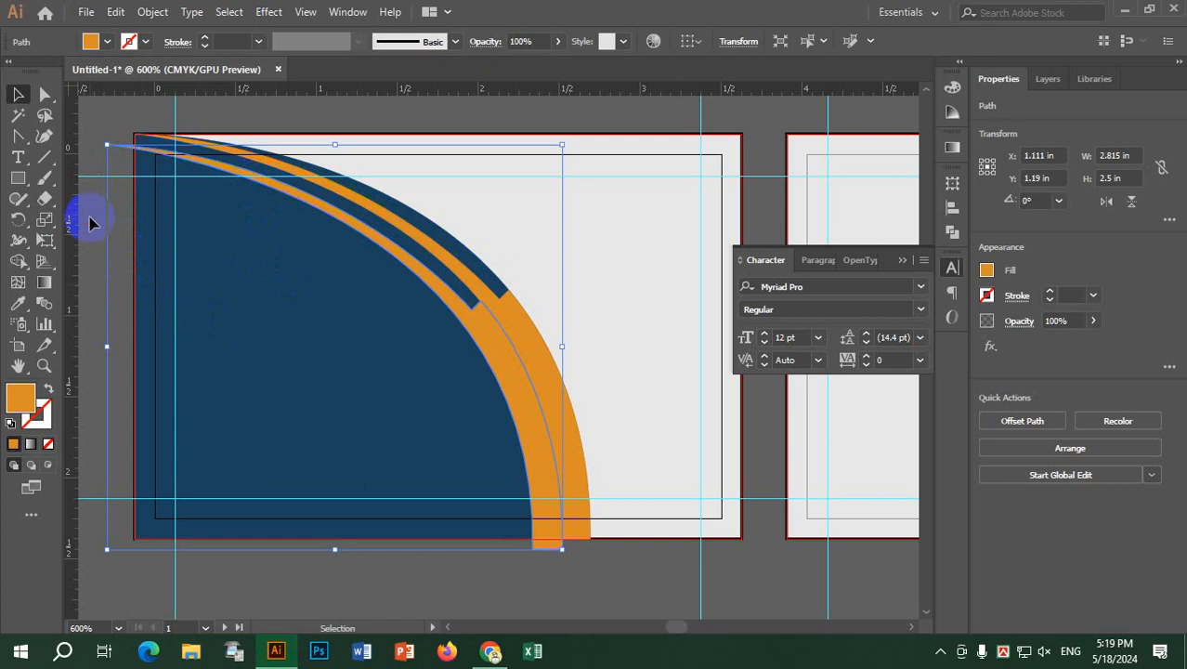
Step: Stretch the selected navy and orange curved shapes taller above the card
drag(90, 223, 566, 408)
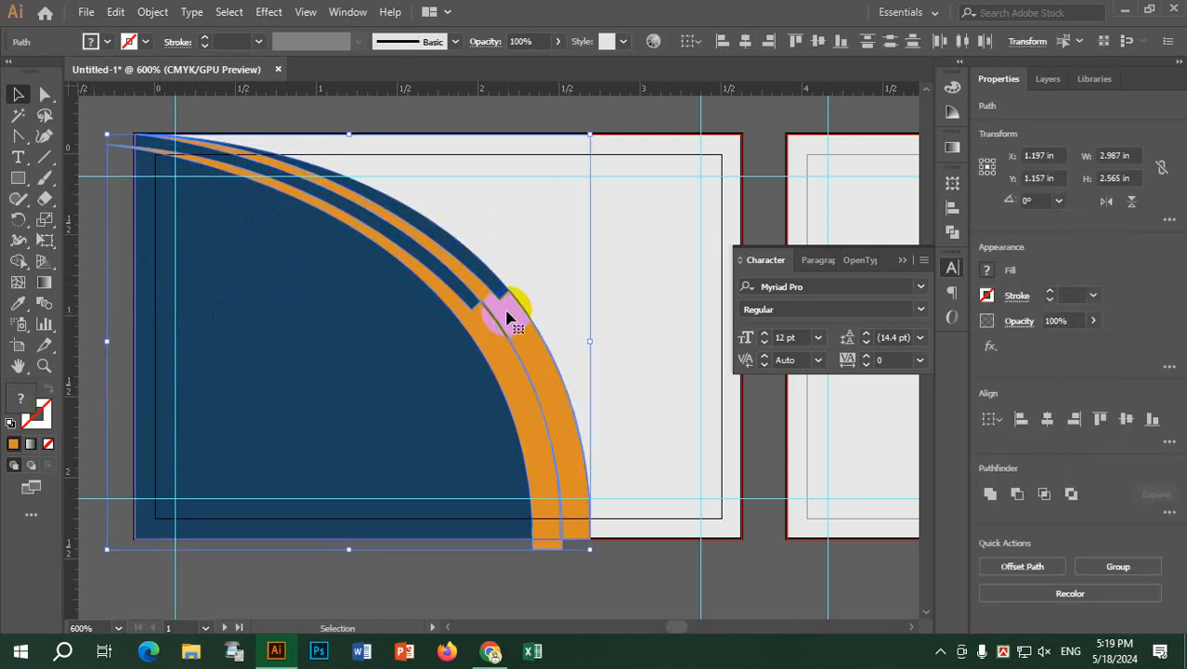
drag(348, 135, 348, 116)
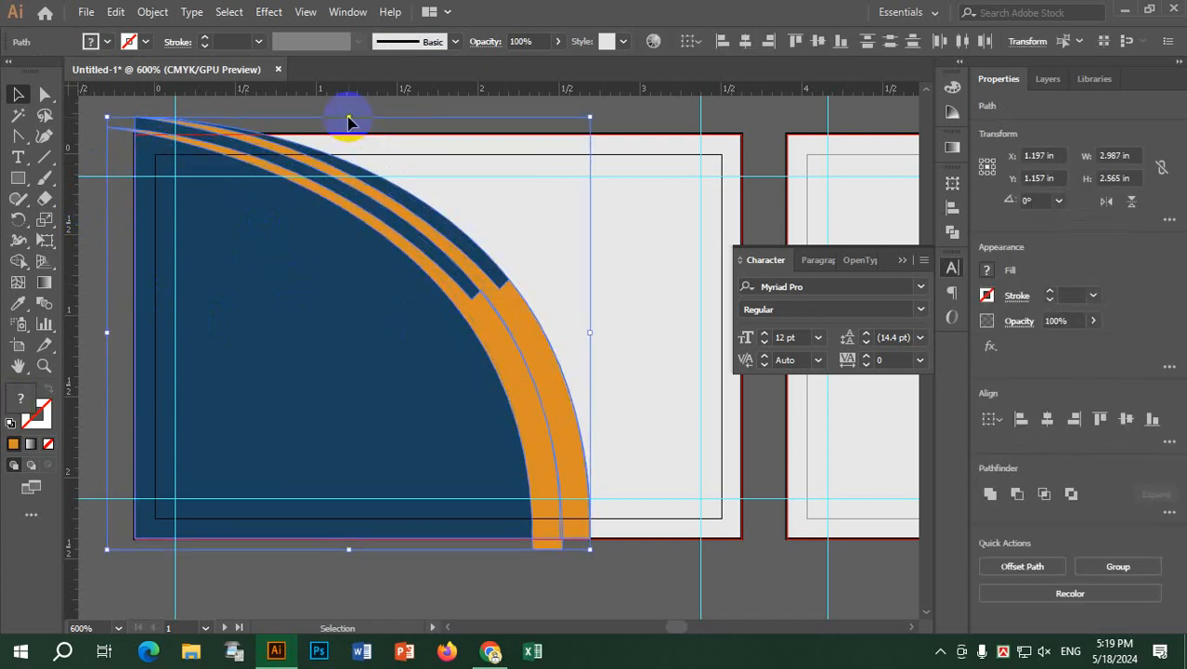
click(93, 247)
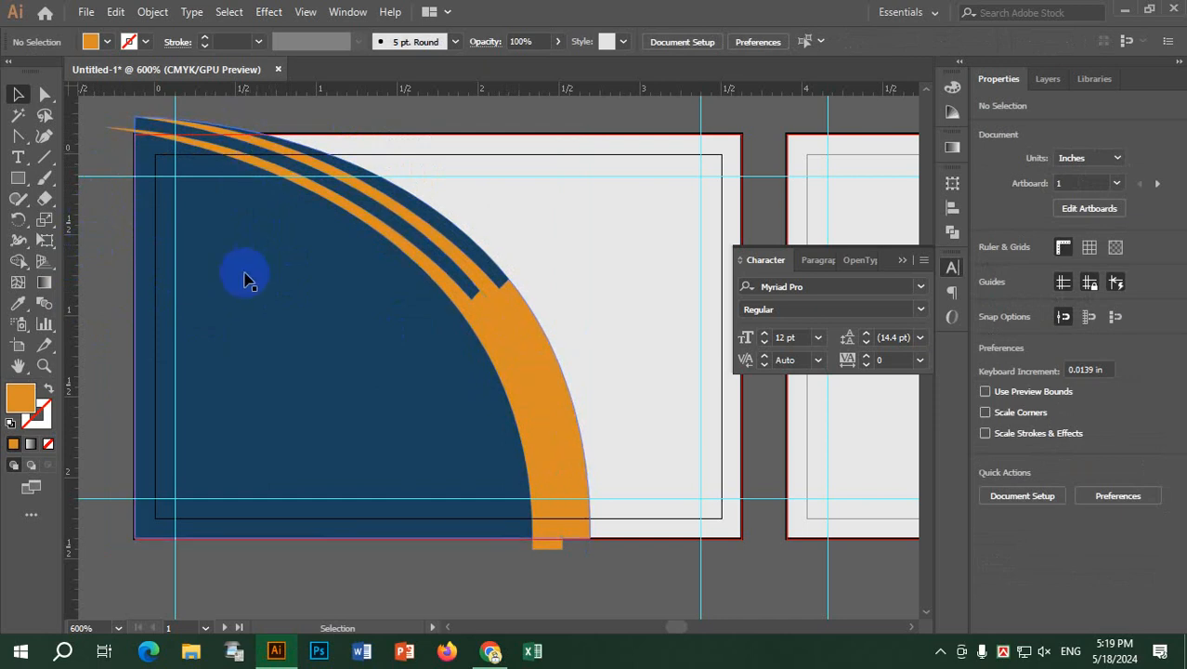
Step: Adjust the inner orange arc's top-left point and nudge the arc slightly left and down
click(344, 193)
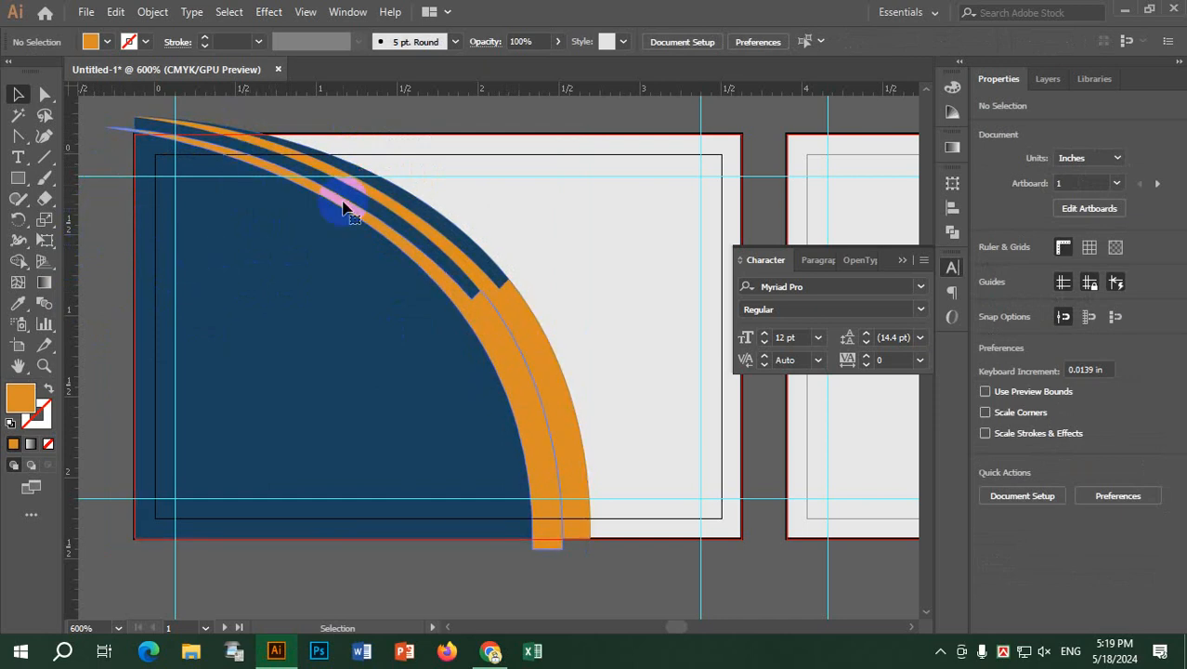
click(45, 94)
drag(115, 125, 107, 123)
click(106, 318)
click(492, 336)
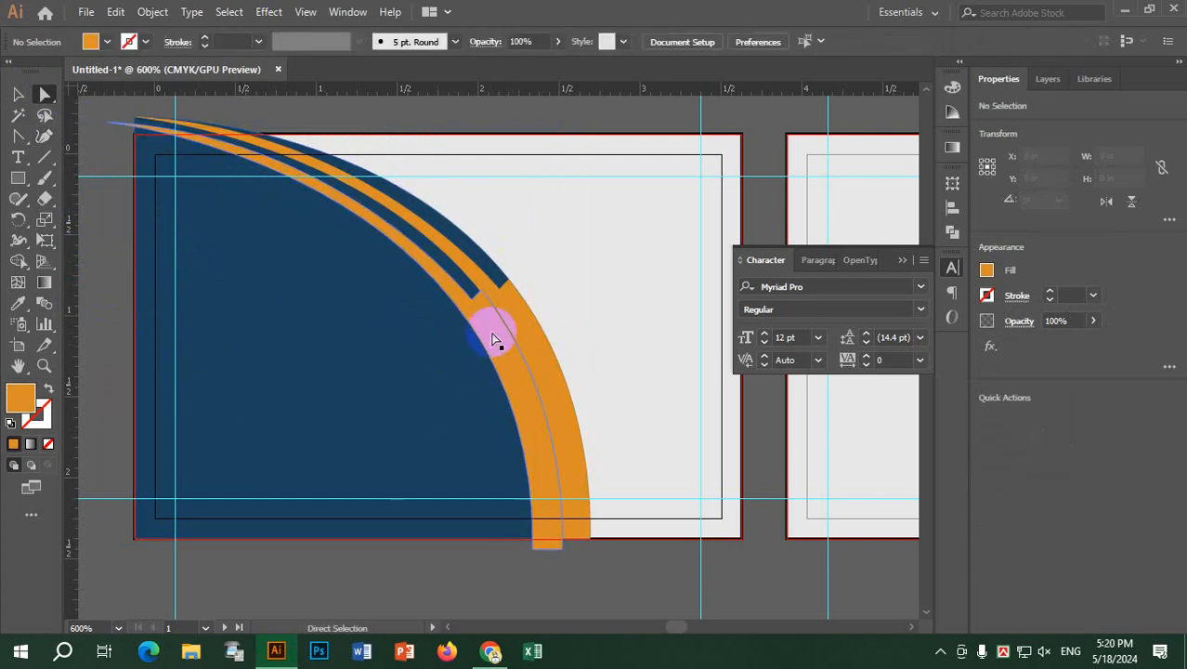
click(18, 94)
click(355, 412)
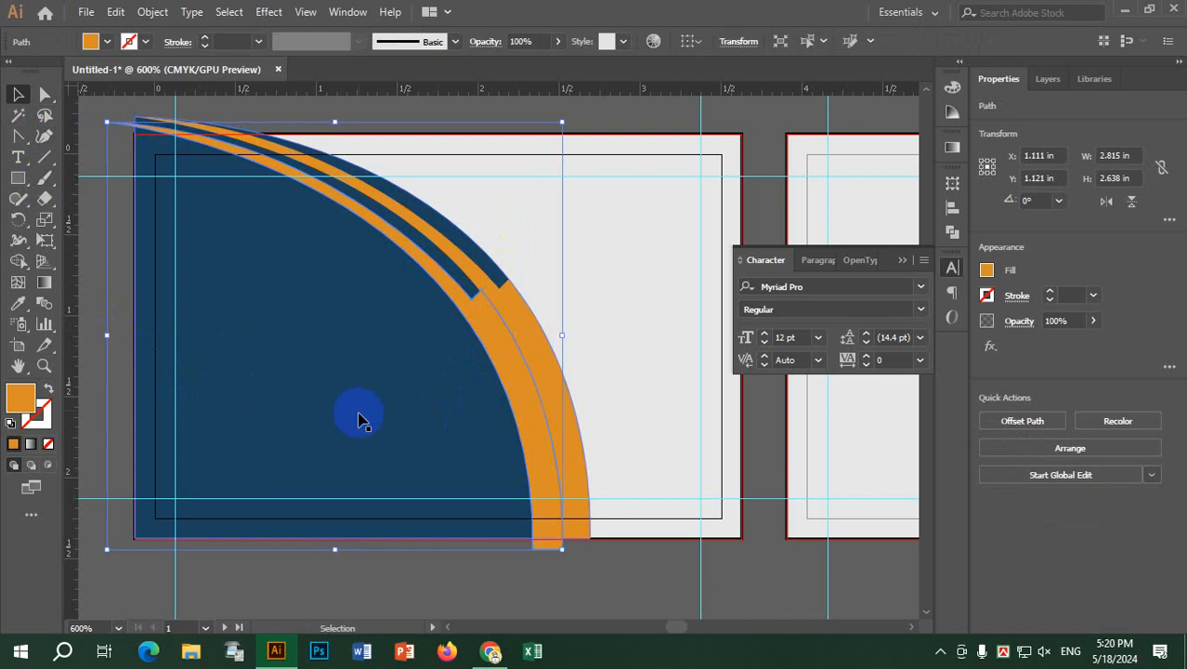
click(509, 359)
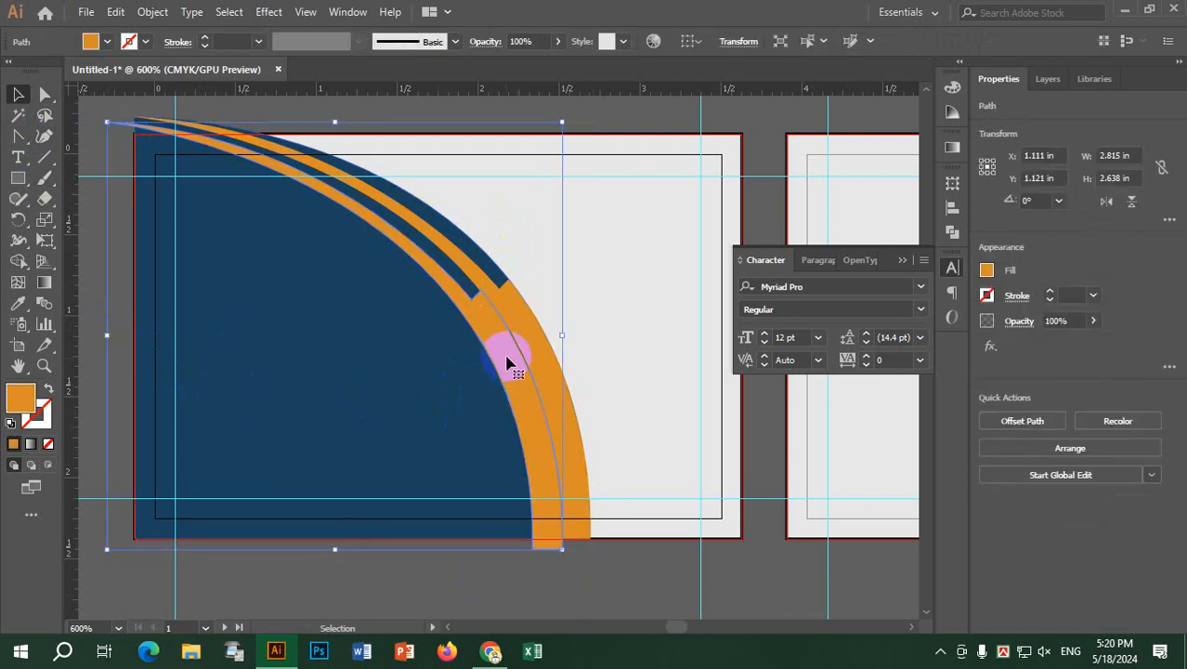
drag(503, 363, 500, 365)
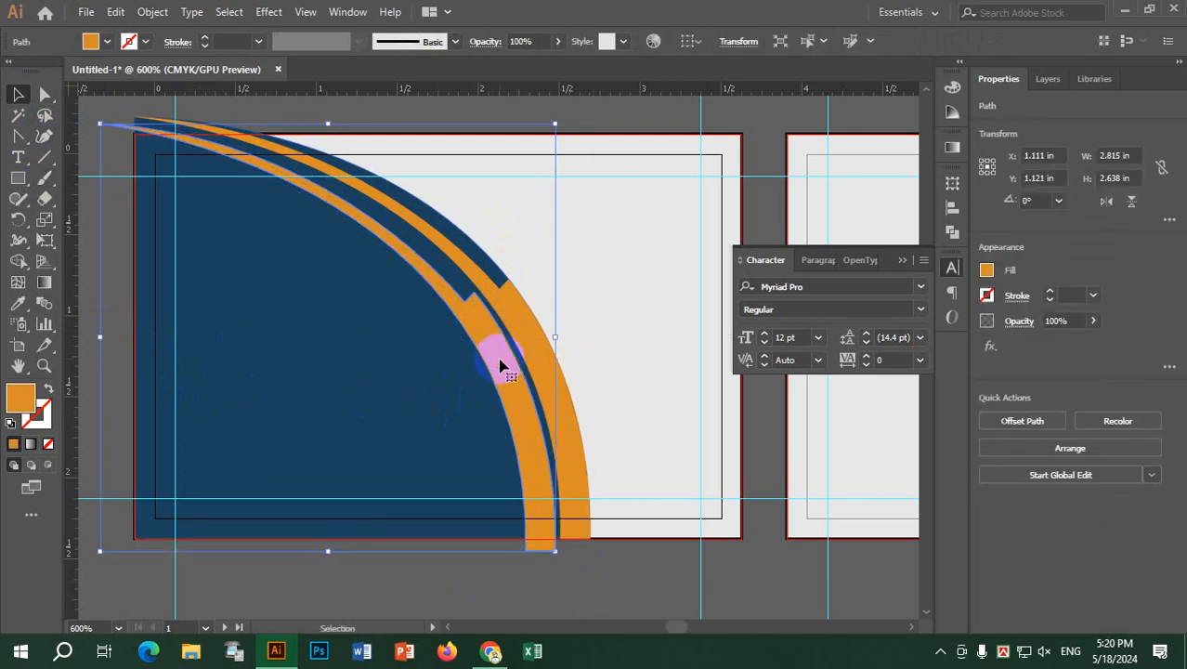
key(alt+Tab)
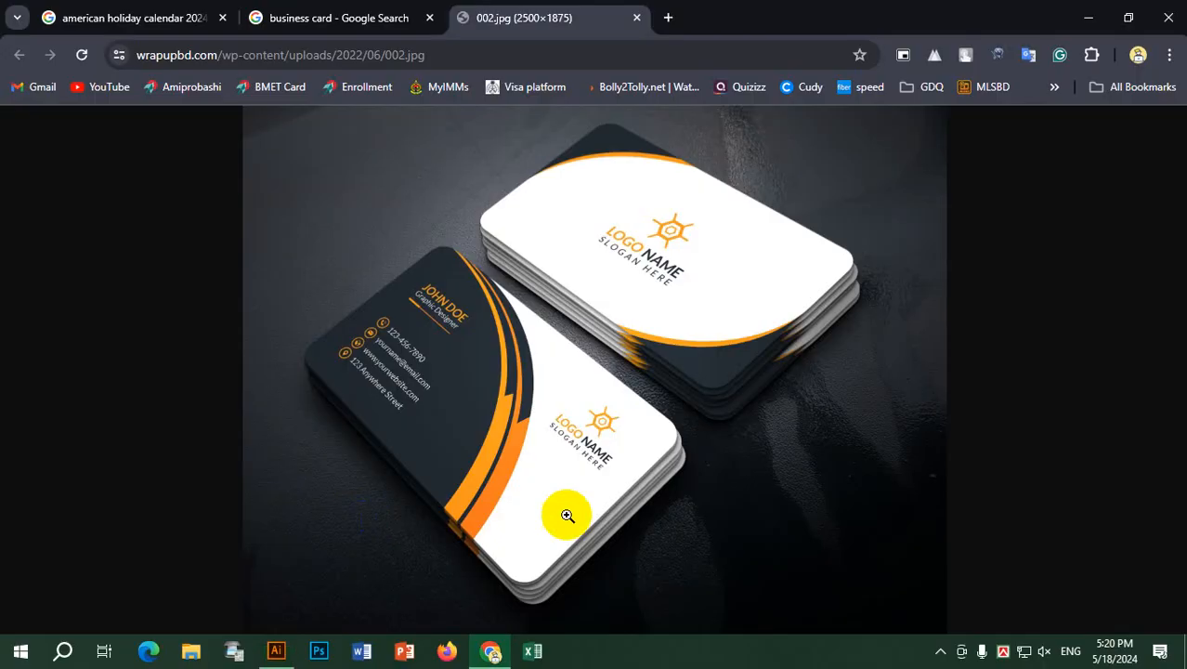
key(alt+Tab)
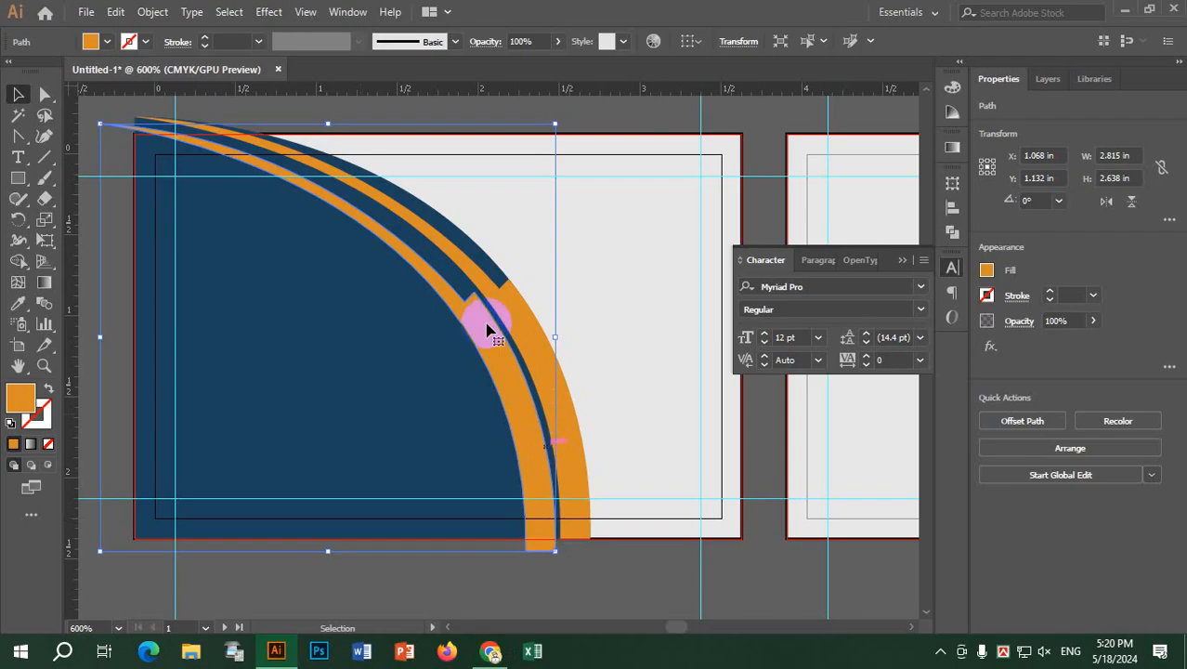
click(521, 311)
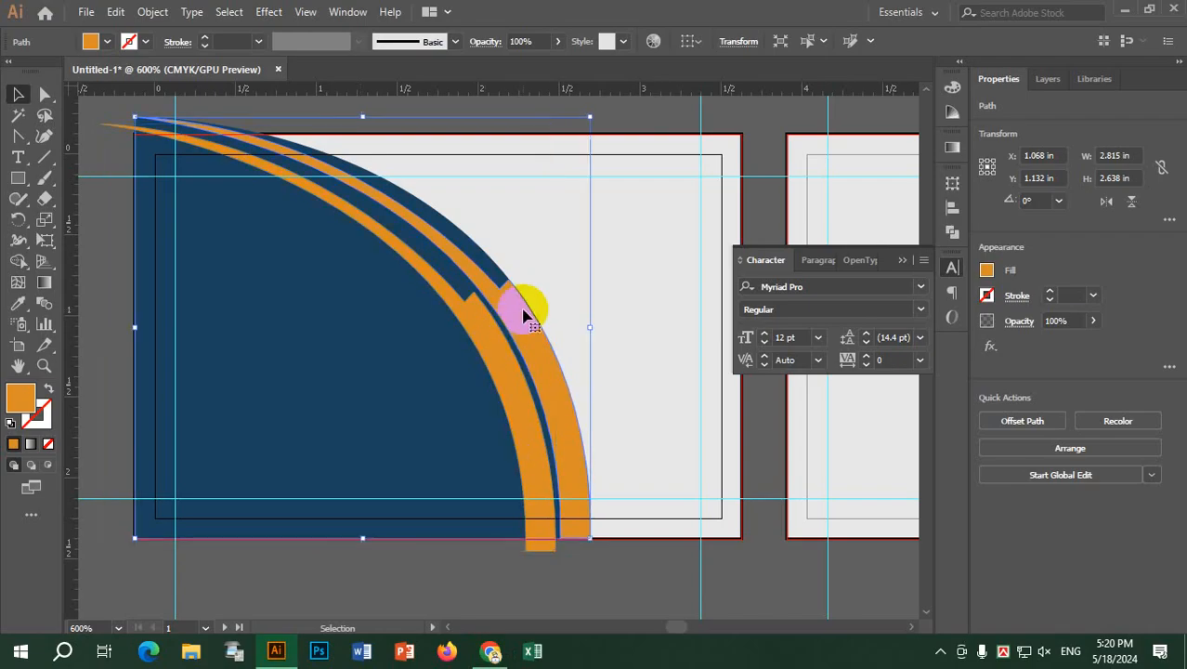
click(107, 42)
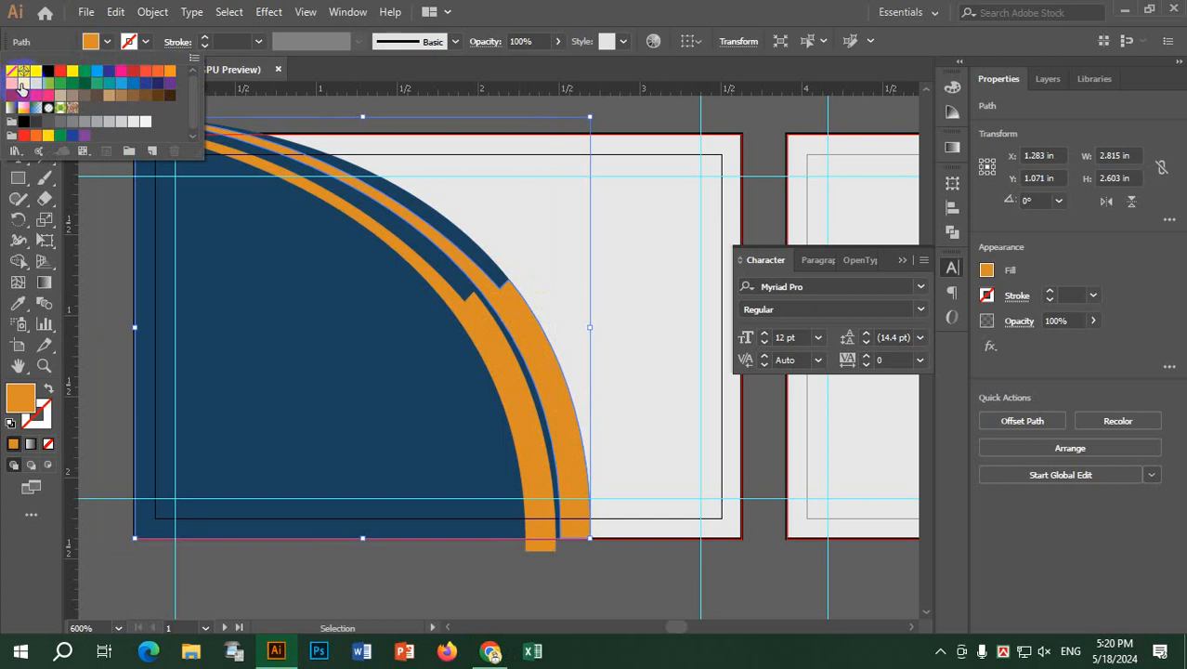
Step: Recolour the outer orange band a darker burnt orange in the Color Picker
click(115, 43)
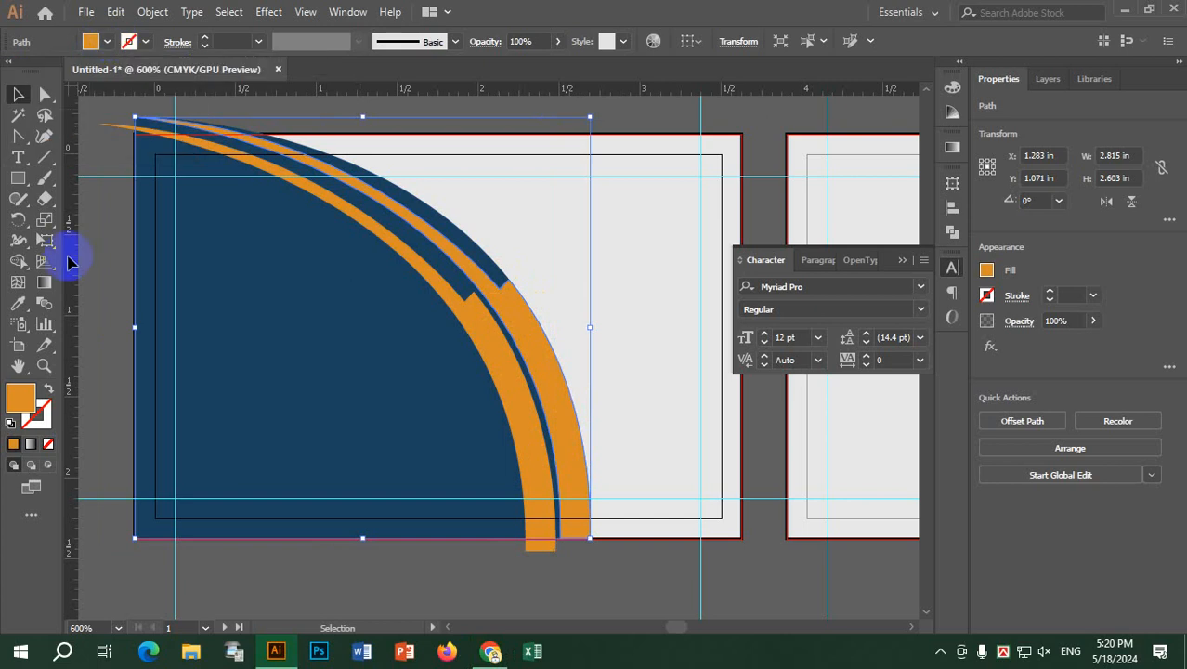
double_click(21, 397)
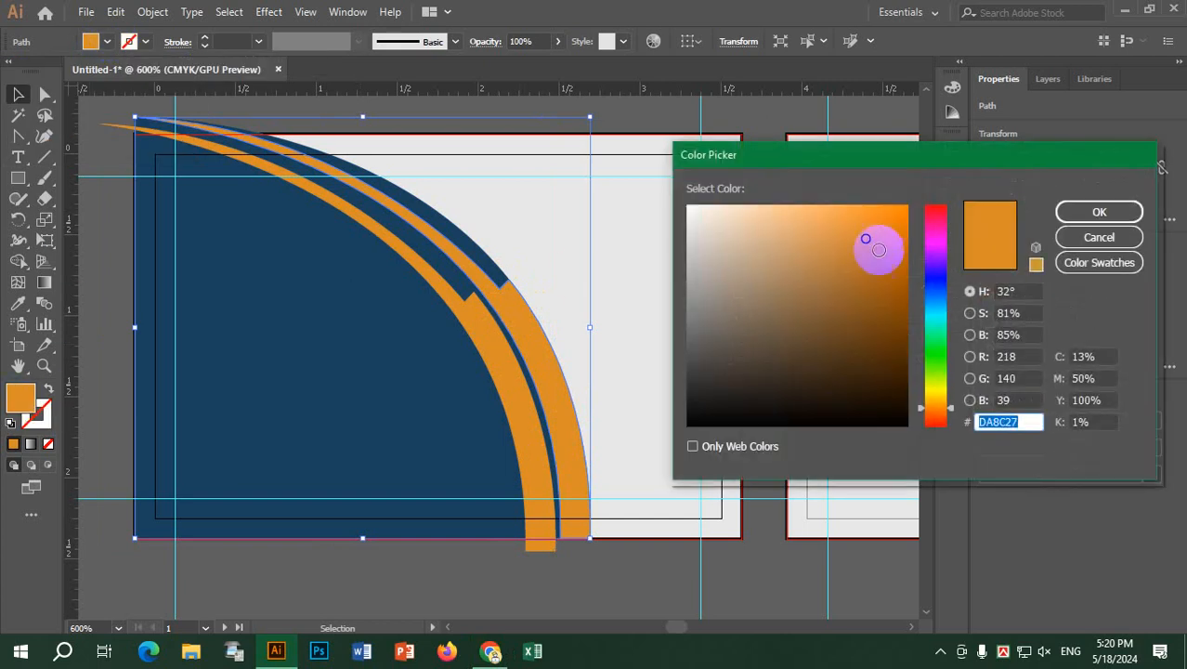
click(861, 274)
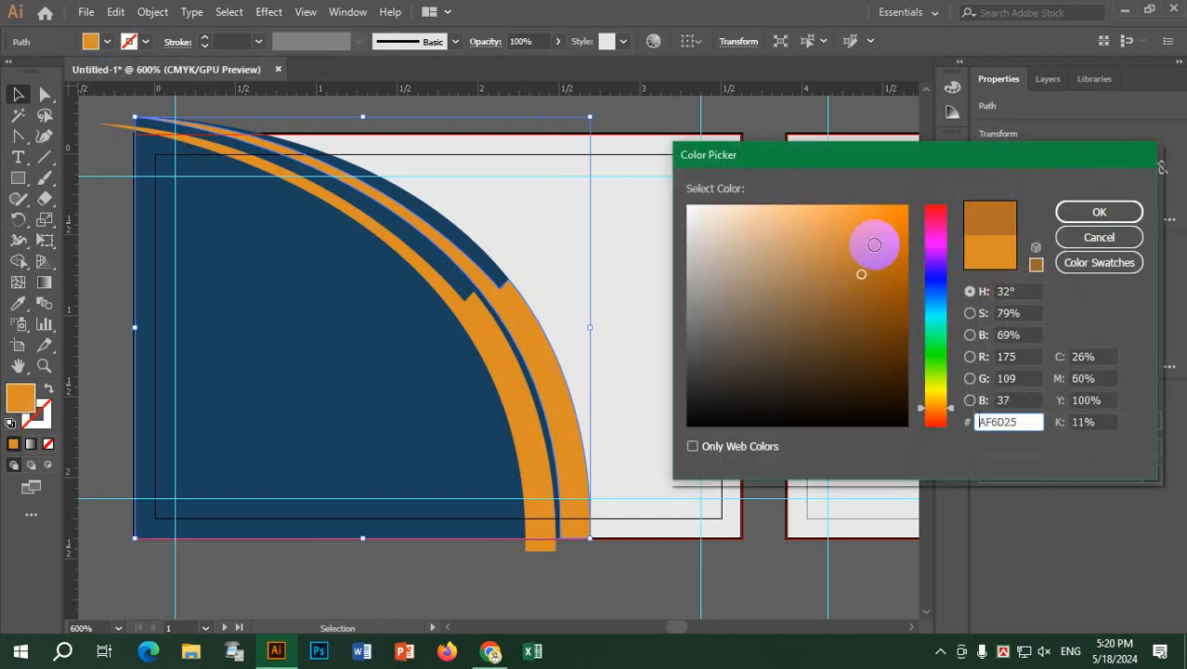
click(888, 257)
click(1098, 212)
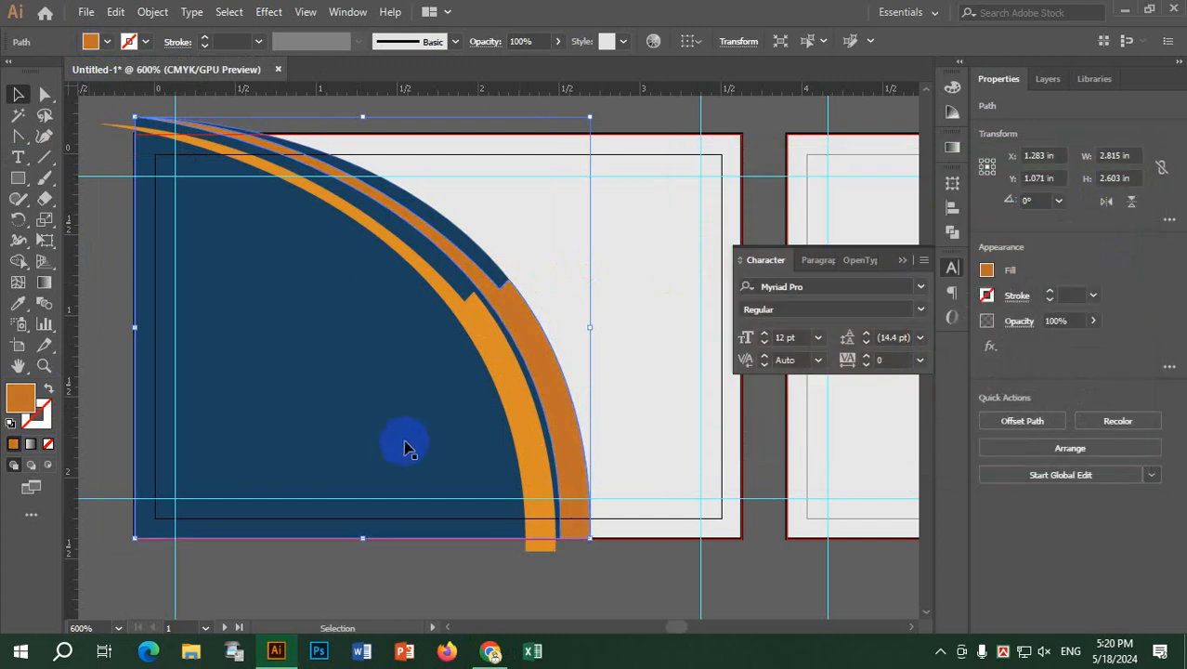
click(18, 94)
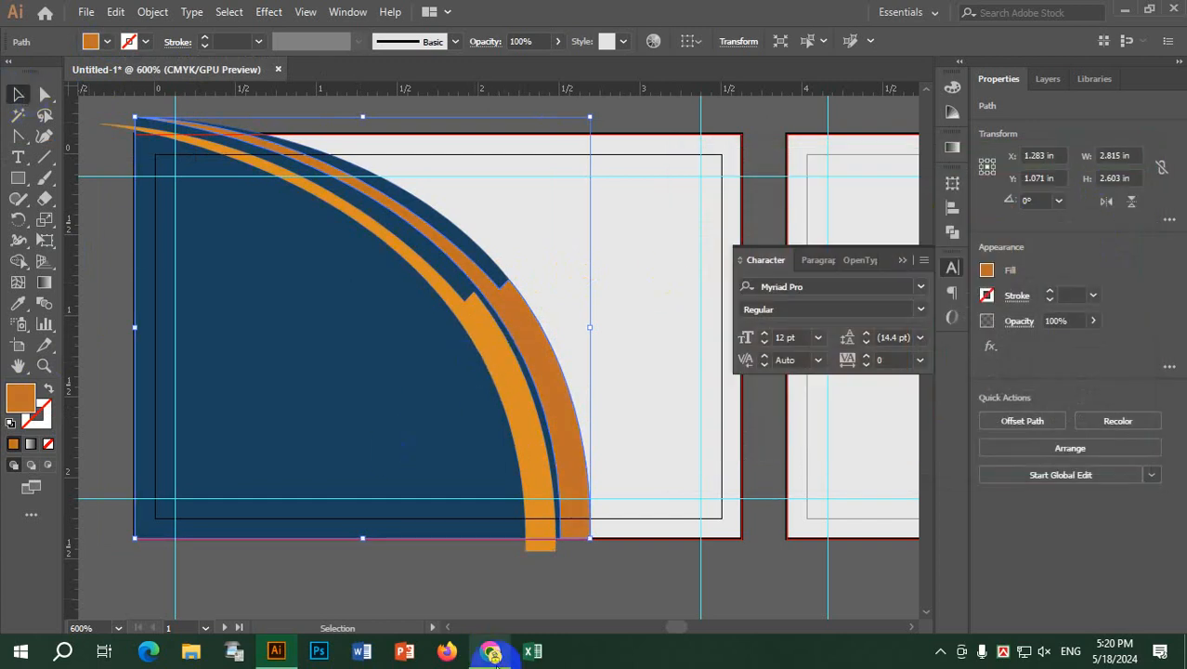
click(461, 584)
scroll(552, 580, down, 1)
scroll(536, 573, up, 4)
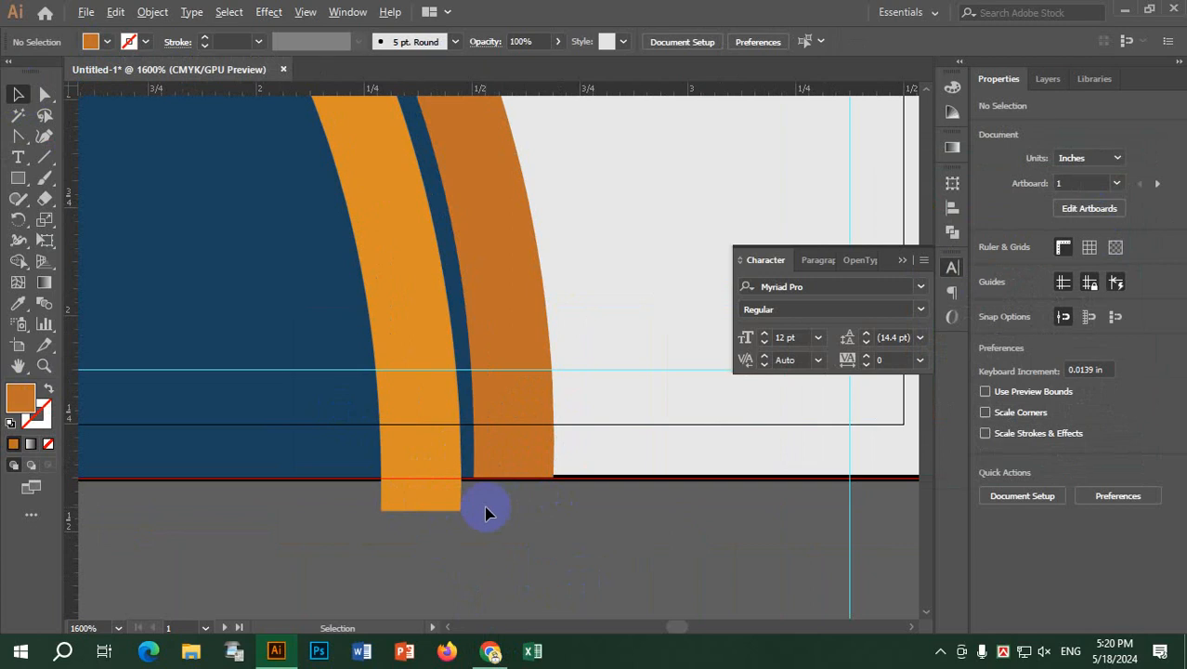
scroll(487, 513, down, 4)
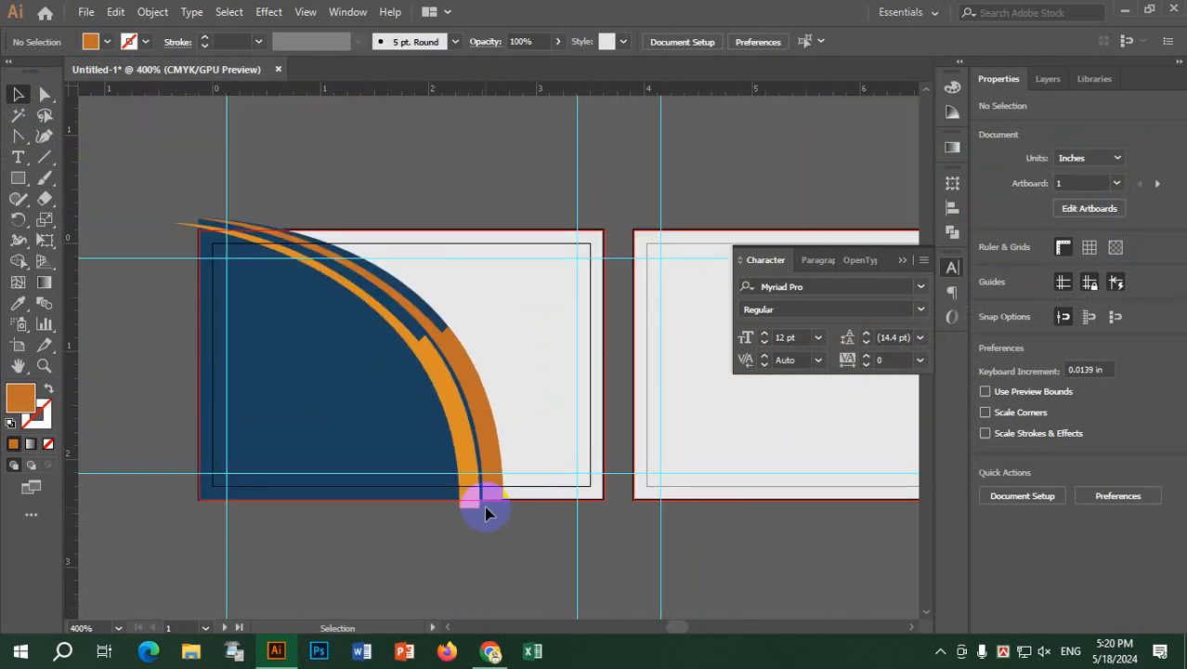
drag(546, 467, 521, 406)
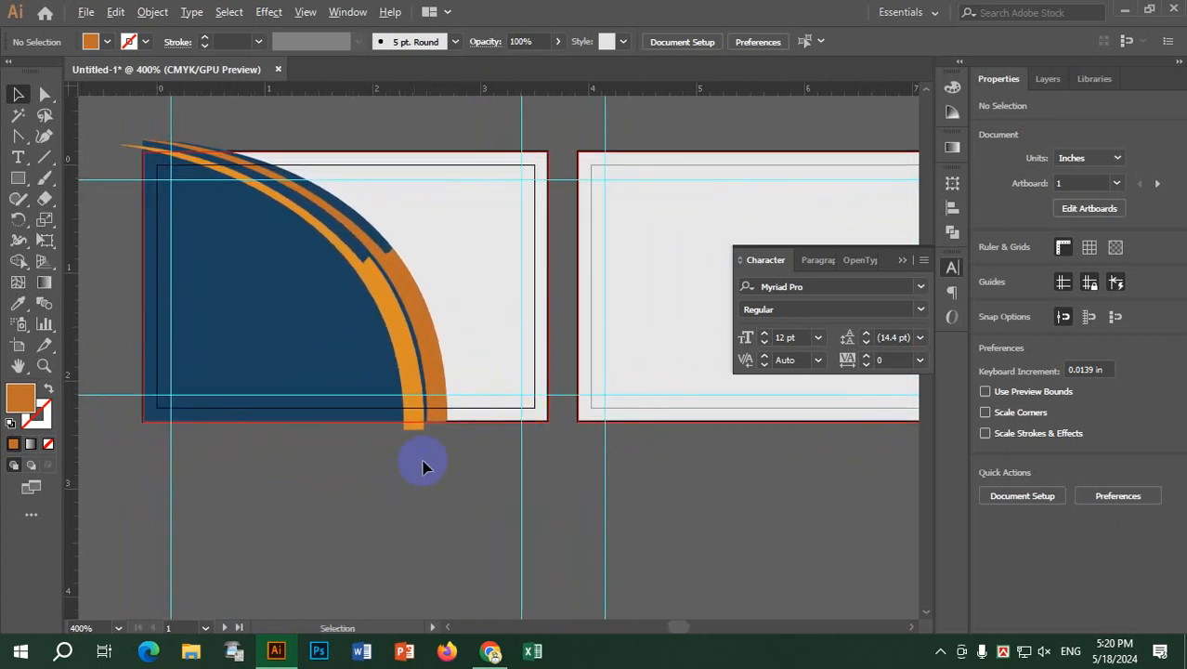
alt+scroll(422, 467, up, 5)
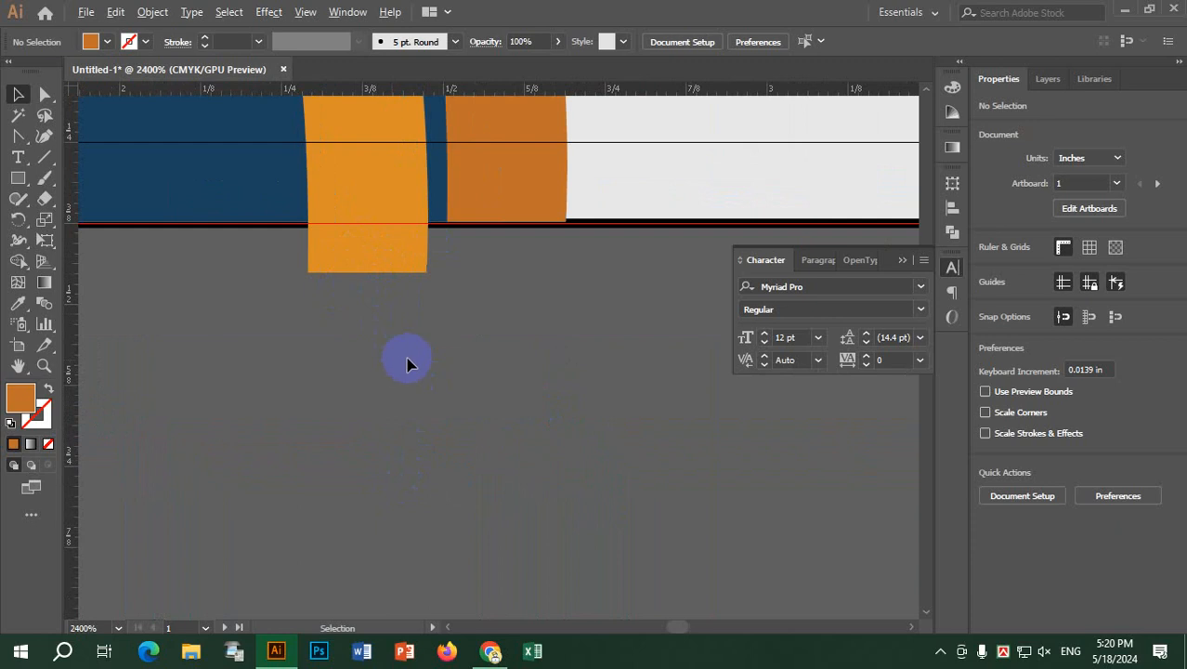
alt+scroll(408, 364, down, 6)
drag(581, 329, 353, 353)
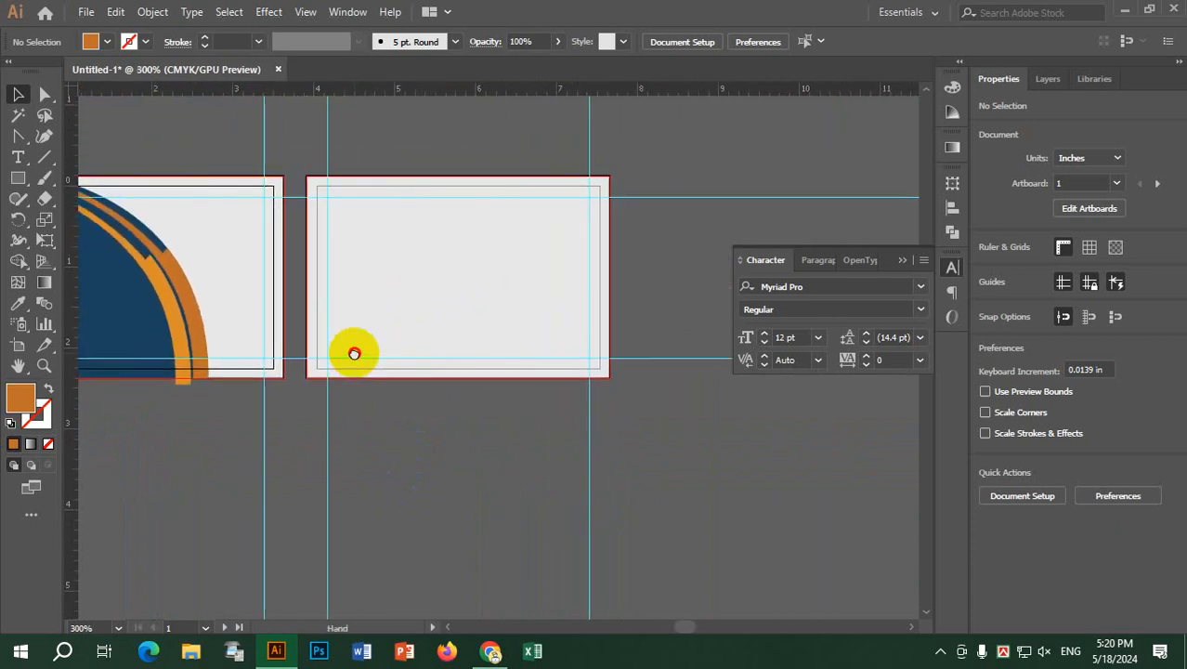
drag(354, 353, 445, 331)
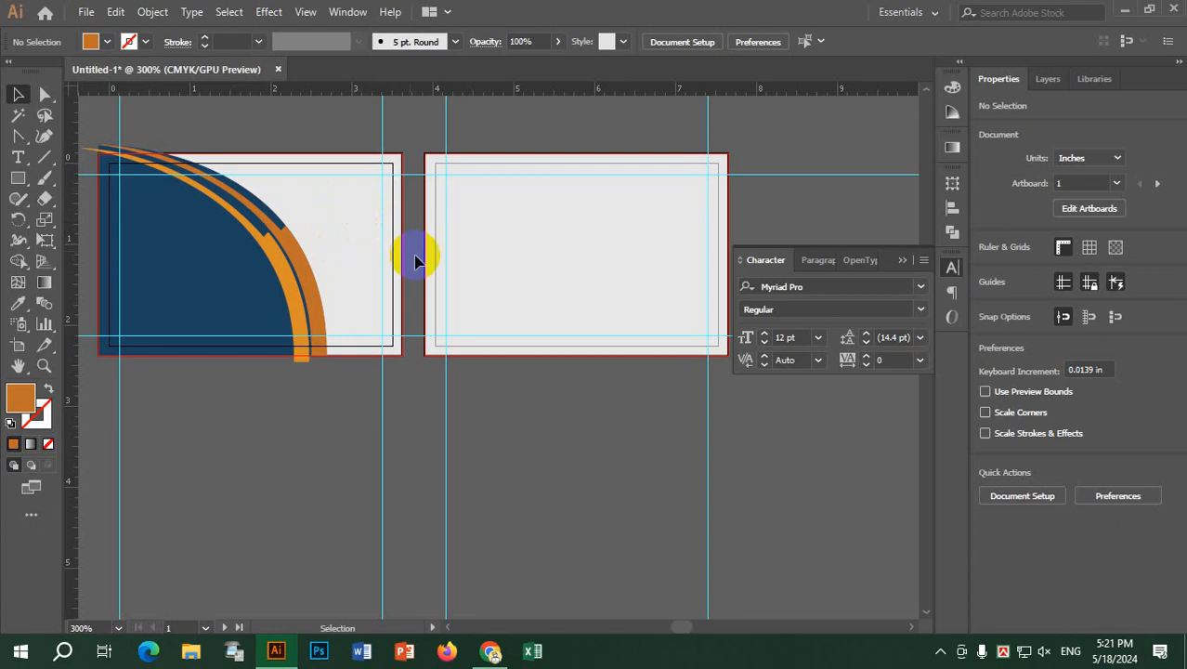
key(alt+Tab)
key(alt+Tab)
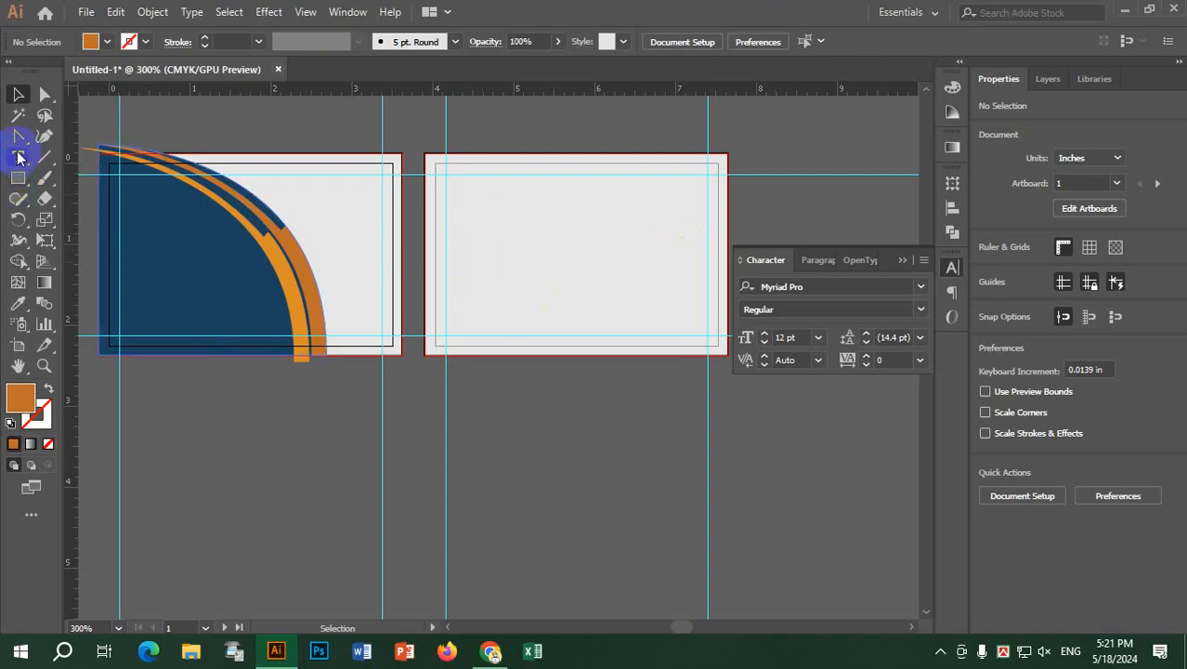
Step: Draw a closed concave corner shape with the Pen in the back card's top-left corner
drag(22, 137, 90, 132)
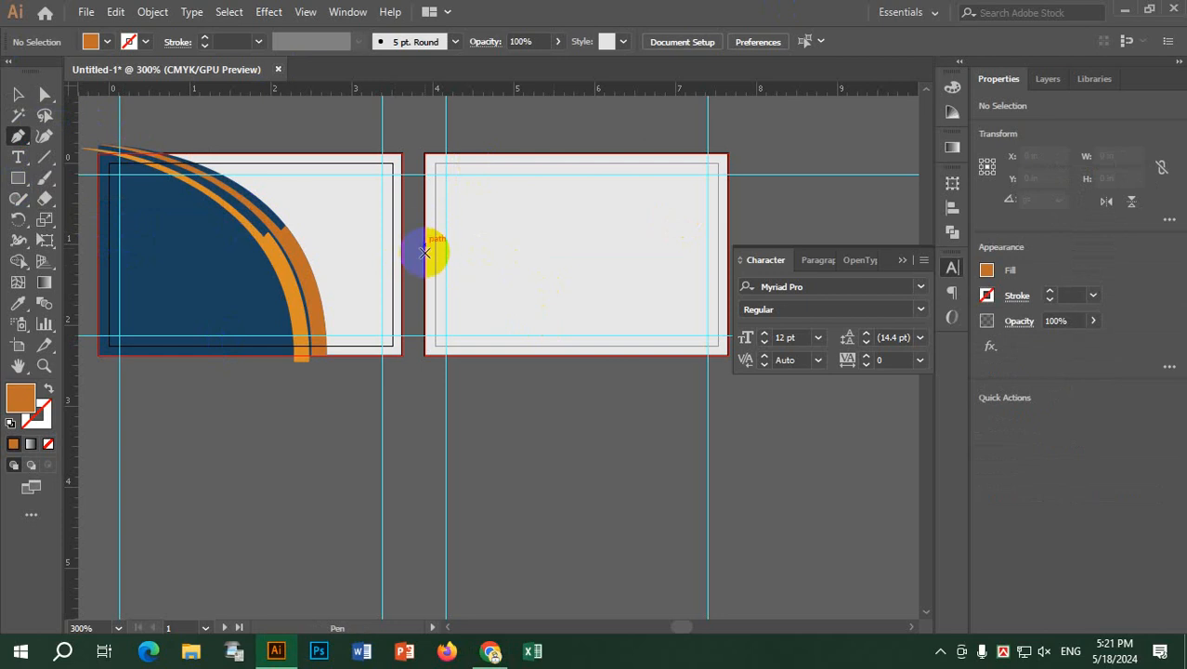
click(424, 254)
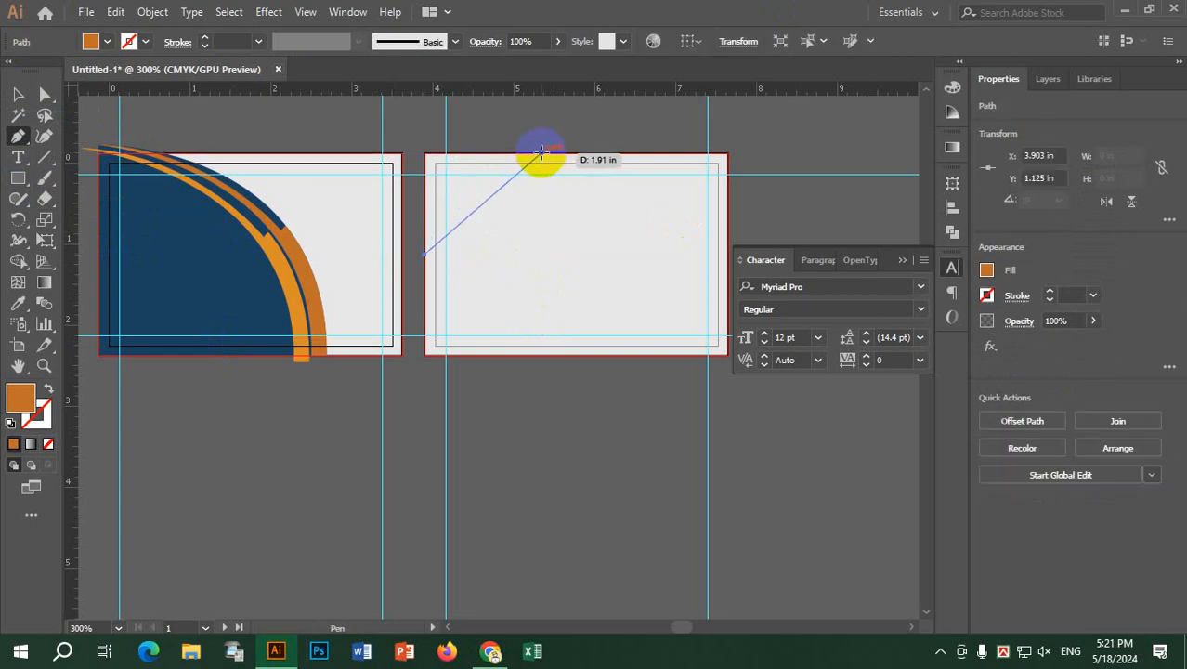
drag(542, 154, 640, 150)
click(542, 155)
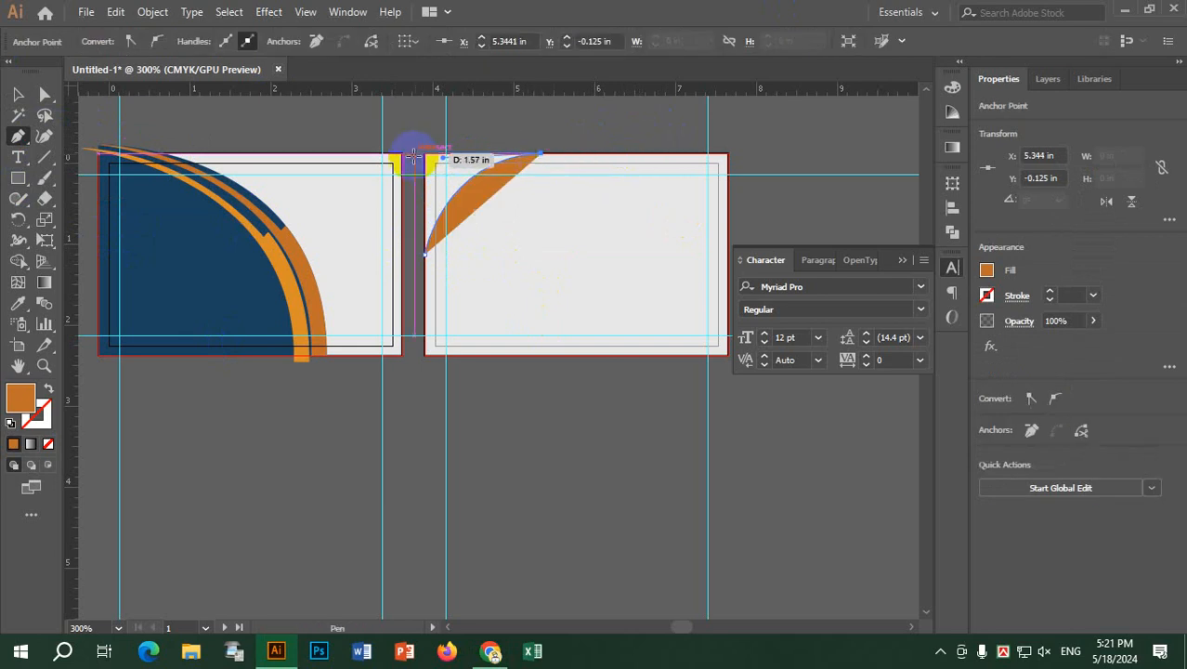
click(425, 154)
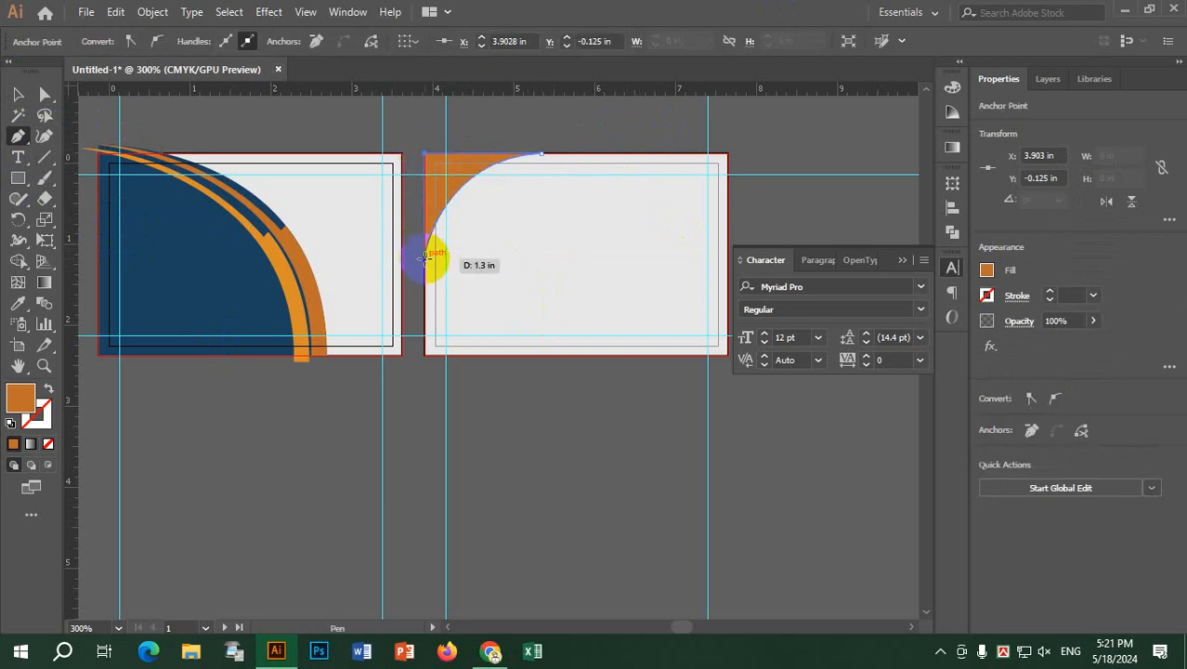
click(424, 253)
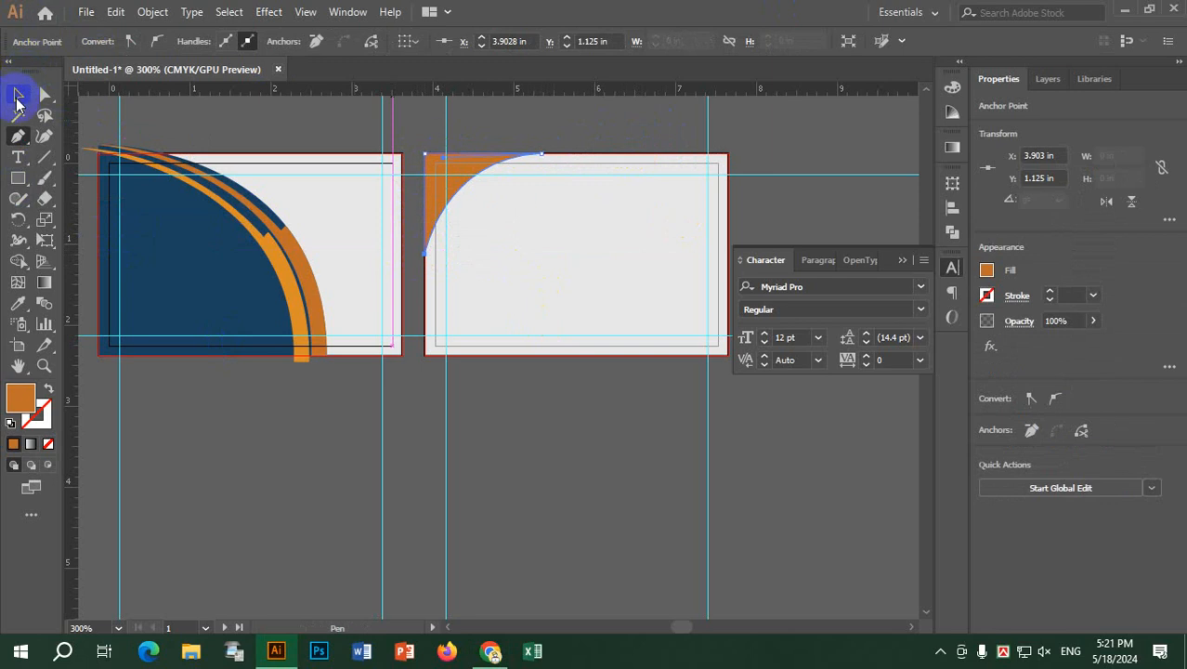
Step: Eyedrop the navy fill onto it, enlarge it, and place a copy down-right
click(18, 303)
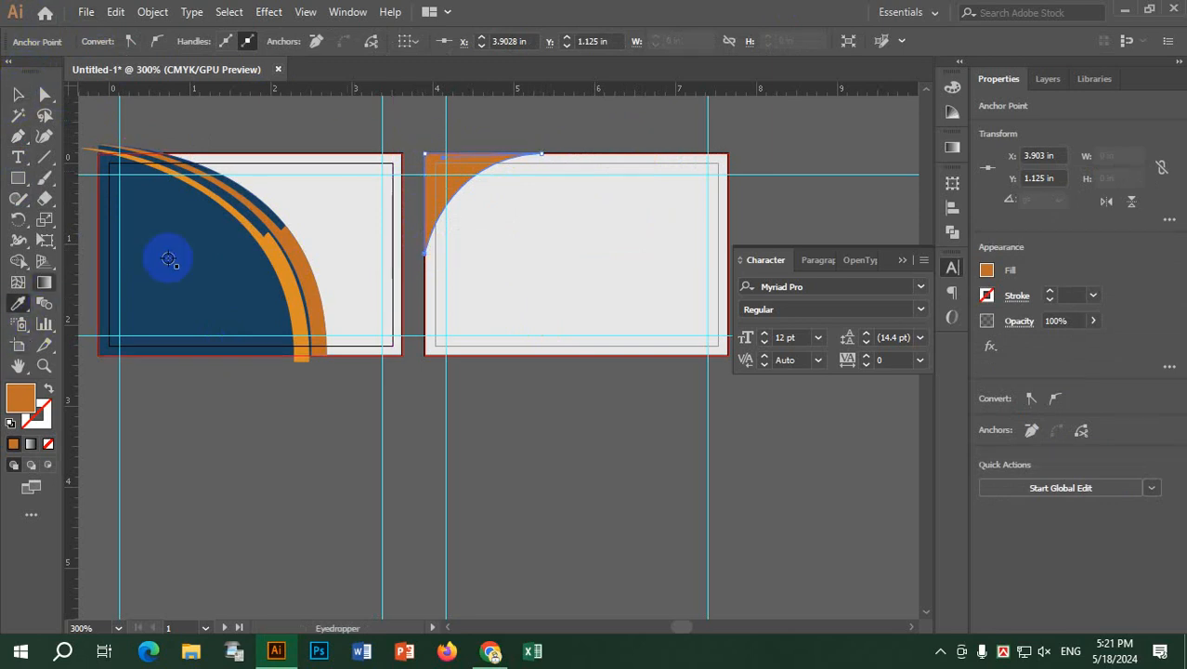
click(168, 259)
click(18, 94)
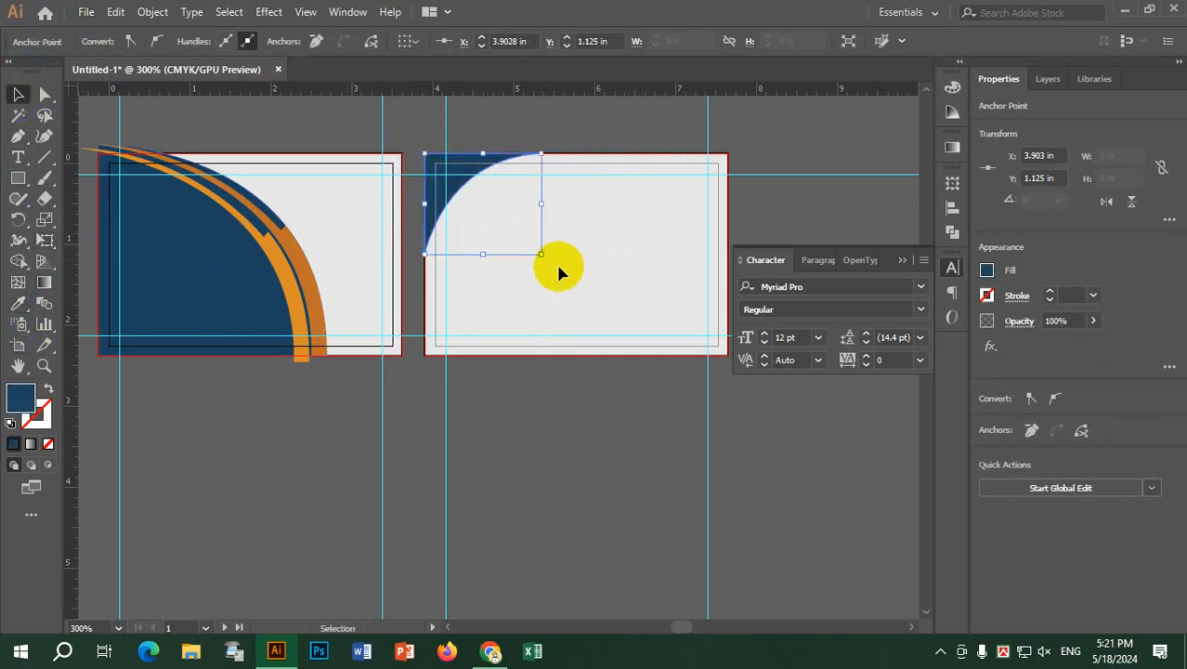
drag(539, 255, 572, 289)
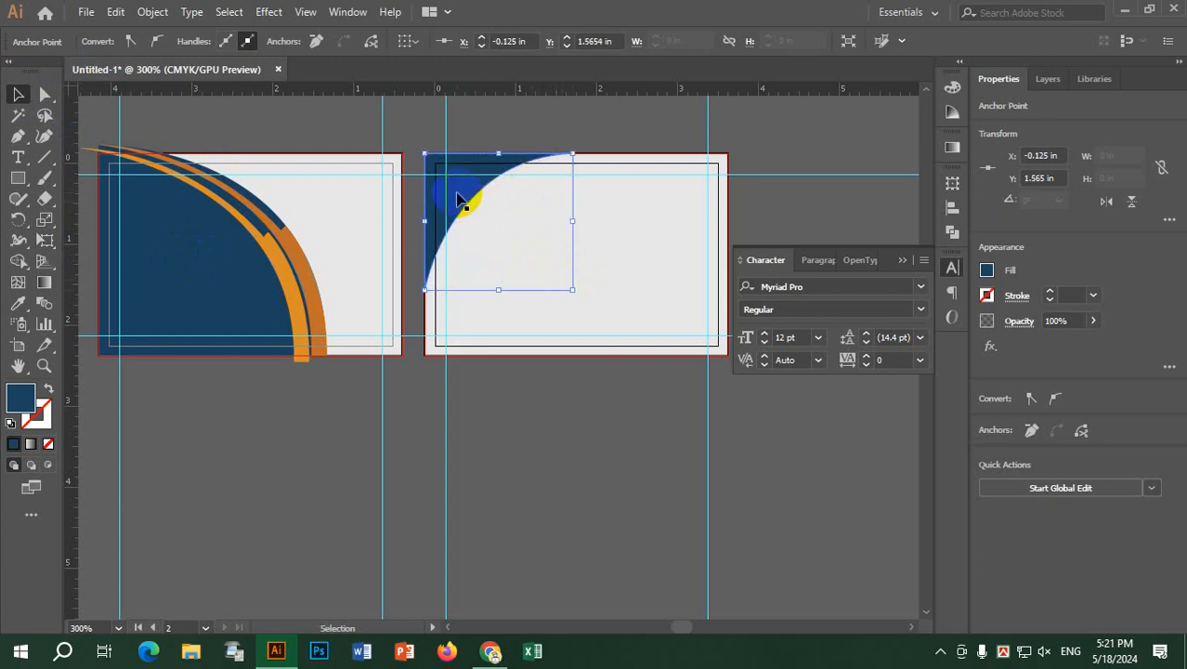
drag(457, 198, 642, 320)
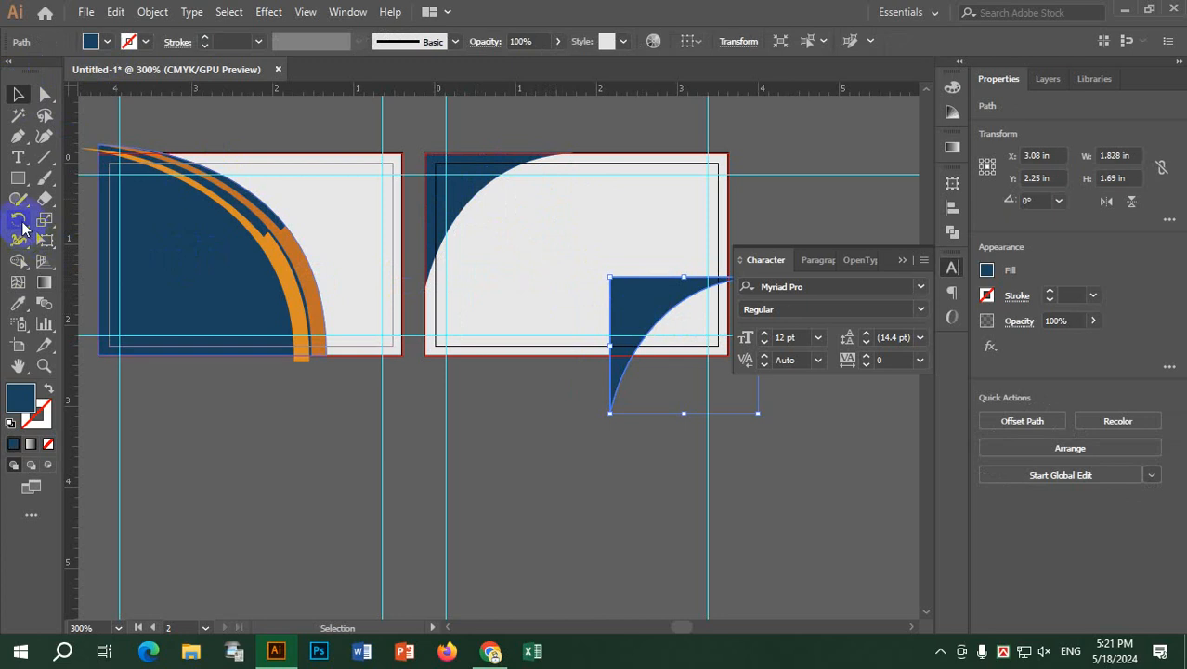
Step: Reflect the navy copy across the vertical axis and rotate it a quarter turn
drag(23, 227, 42, 238)
double_click(17, 223)
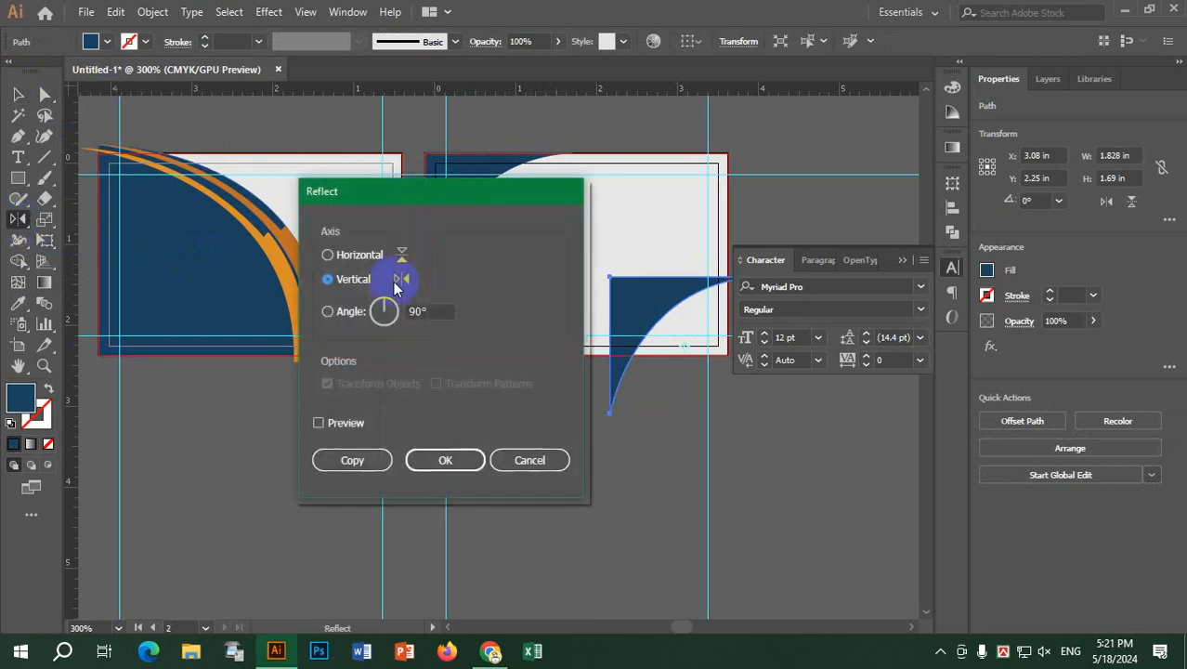
click(335, 425)
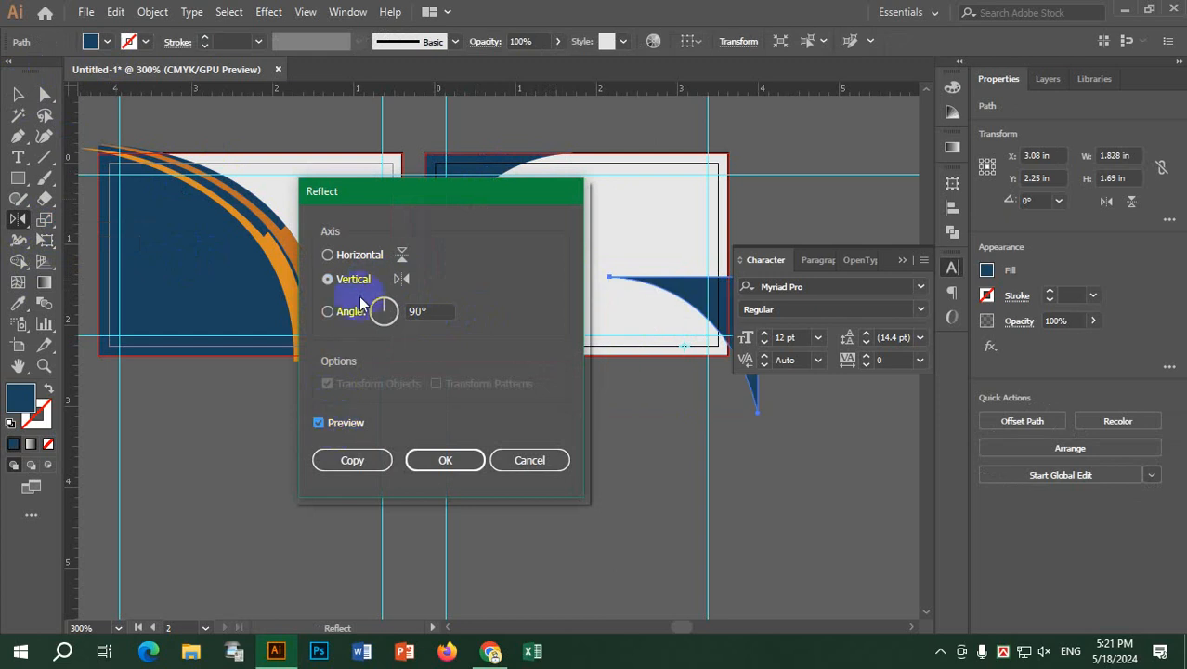
click(330, 256)
click(349, 279)
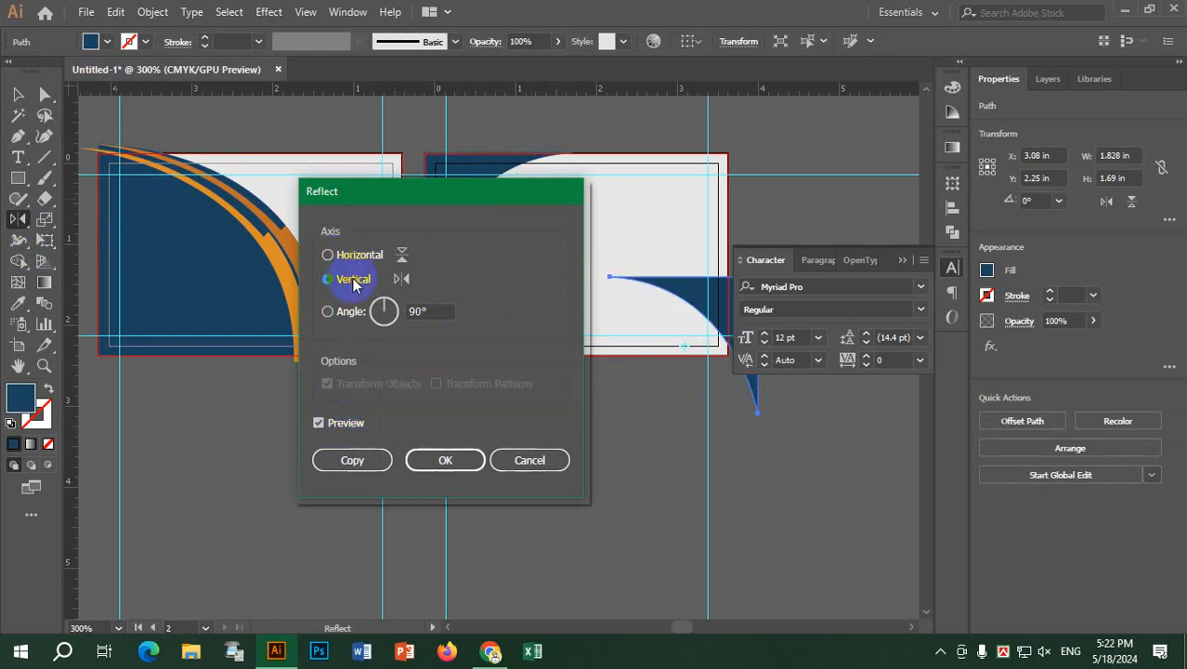
click(447, 460)
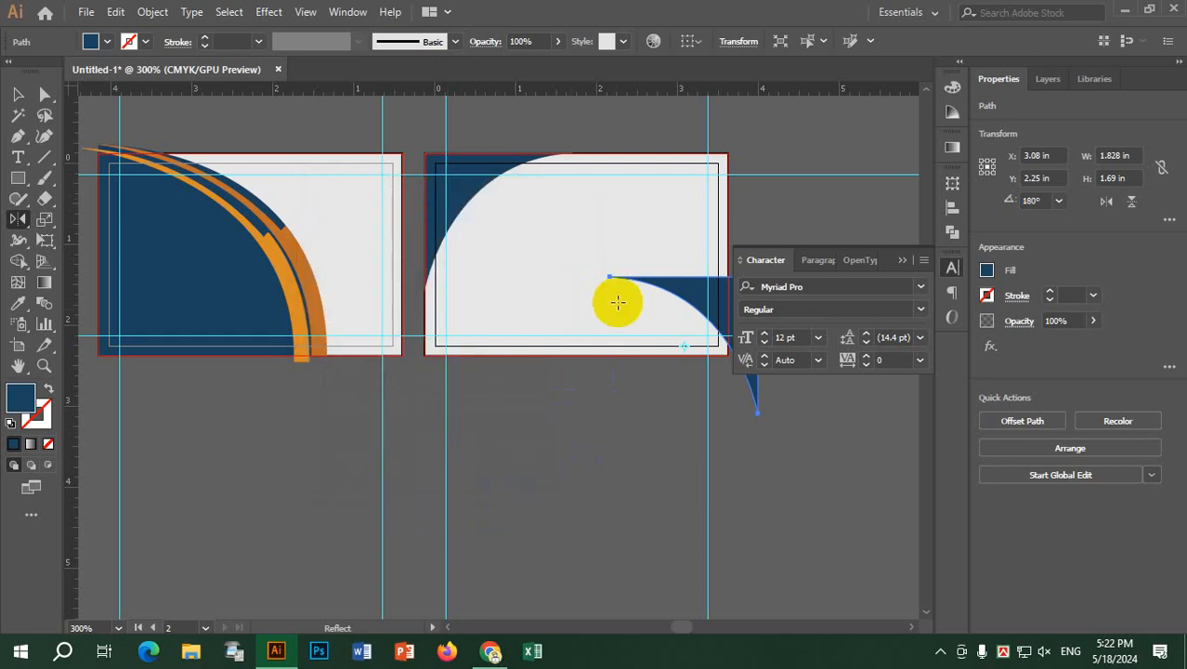
click(947, 271)
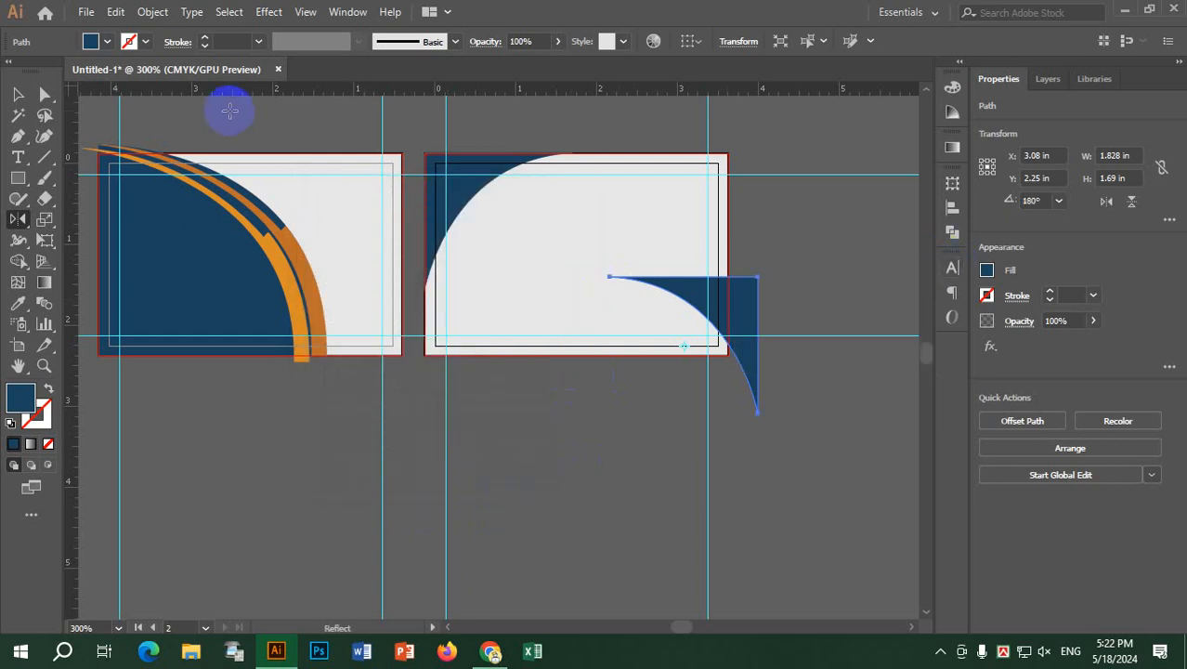
click(17, 96)
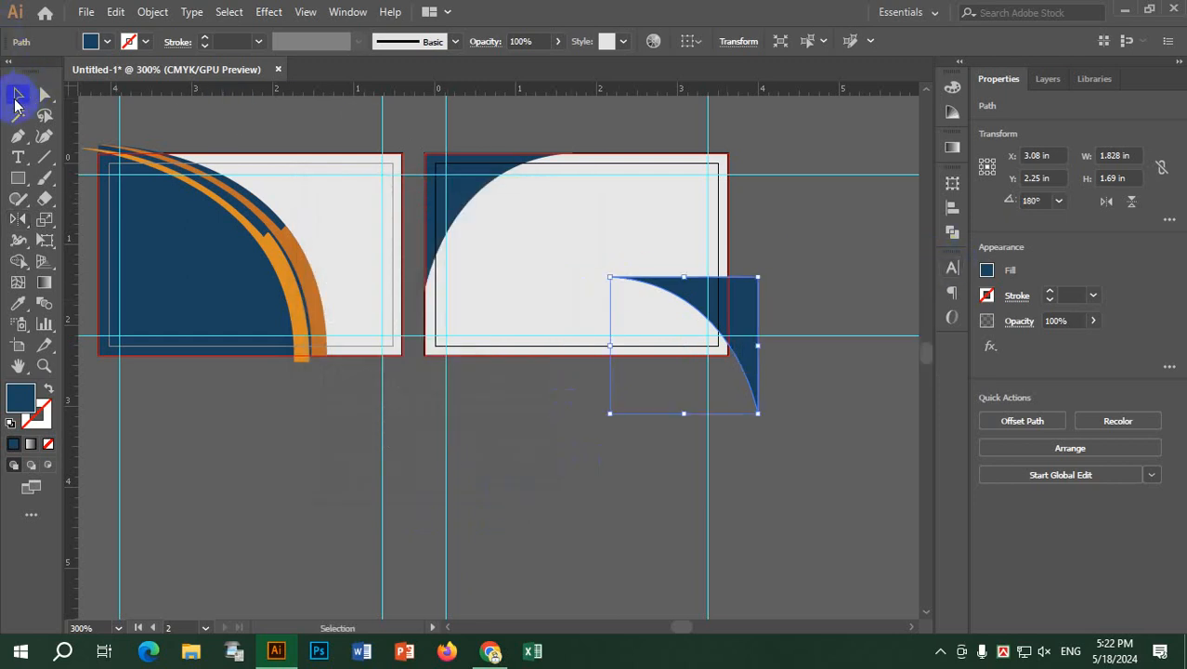
drag(767, 277, 711, 323)
Step: Drop the mirrored navy shape into the back card's bottom-right corner
click(792, 281)
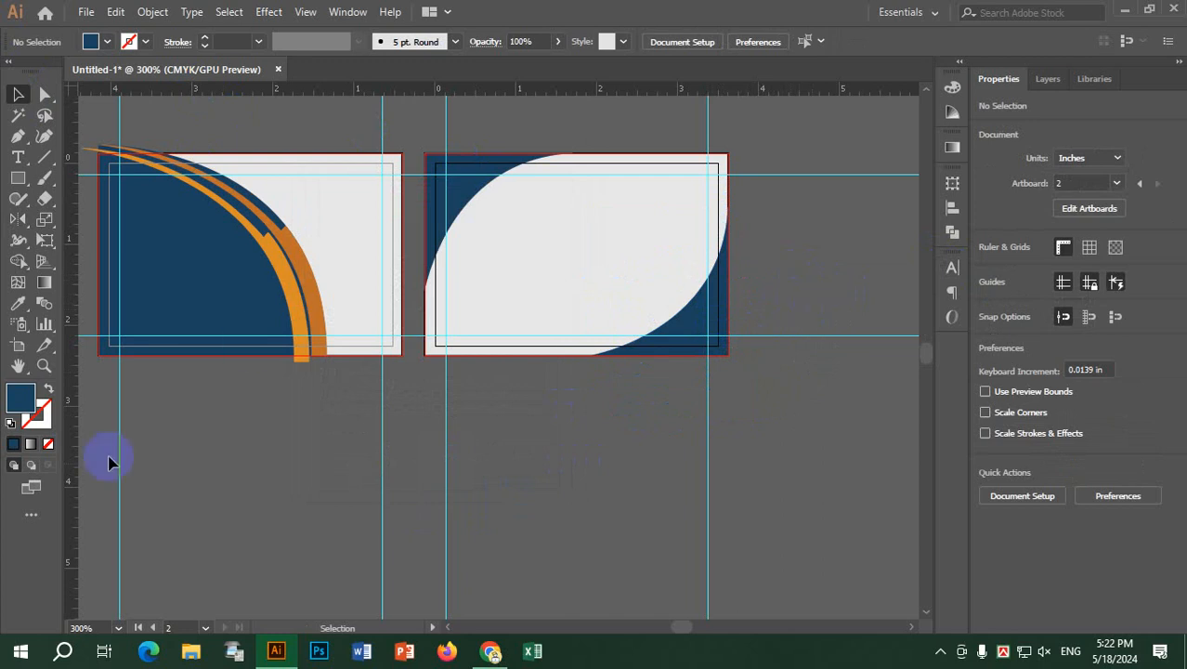
drag(293, 436, 450, 463)
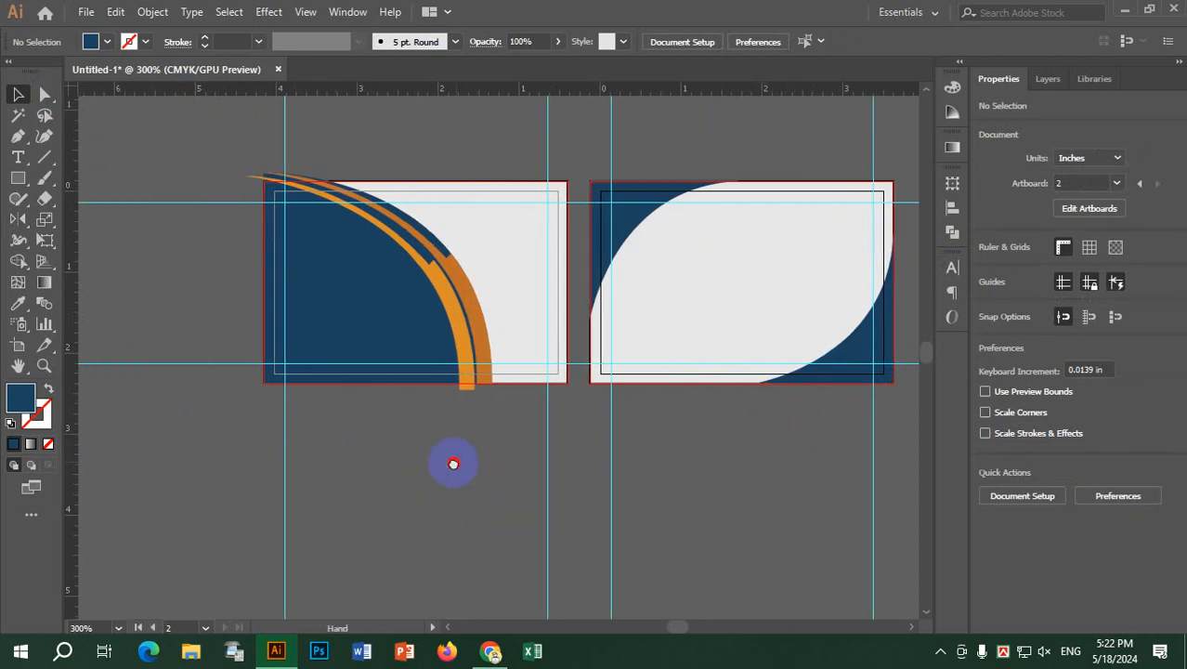
scroll(464, 467, up, 1)
drag(471, 510, 448, 525)
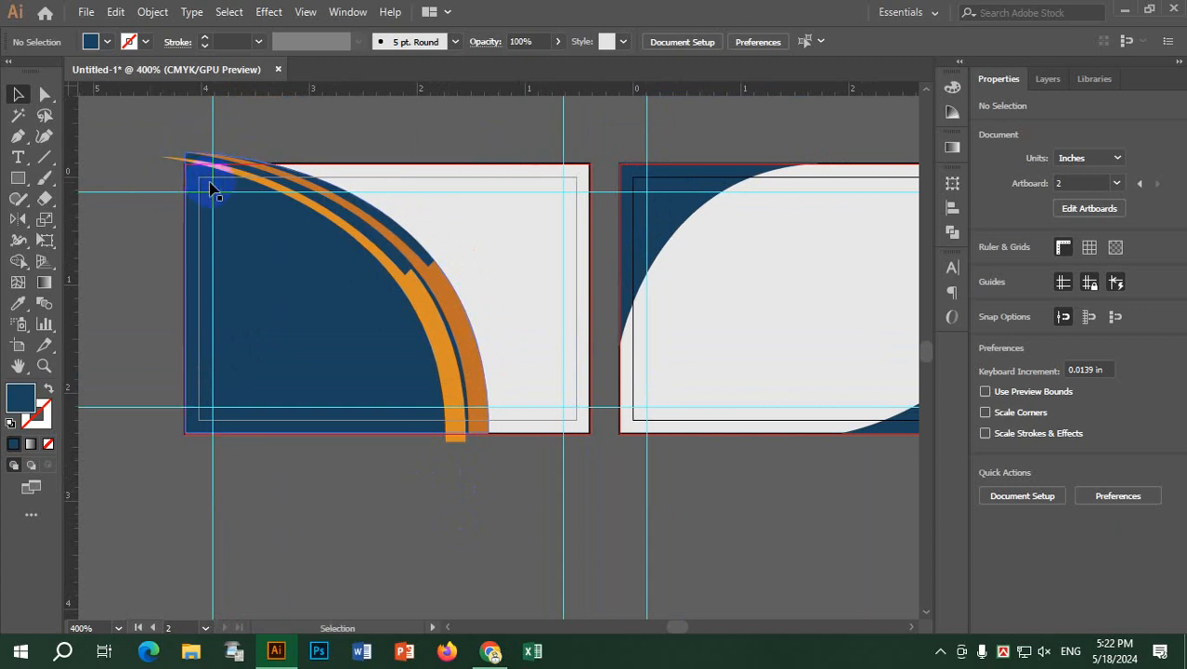
scroll(213, 162, up, 3)
scroll(217, 184, down, 3)
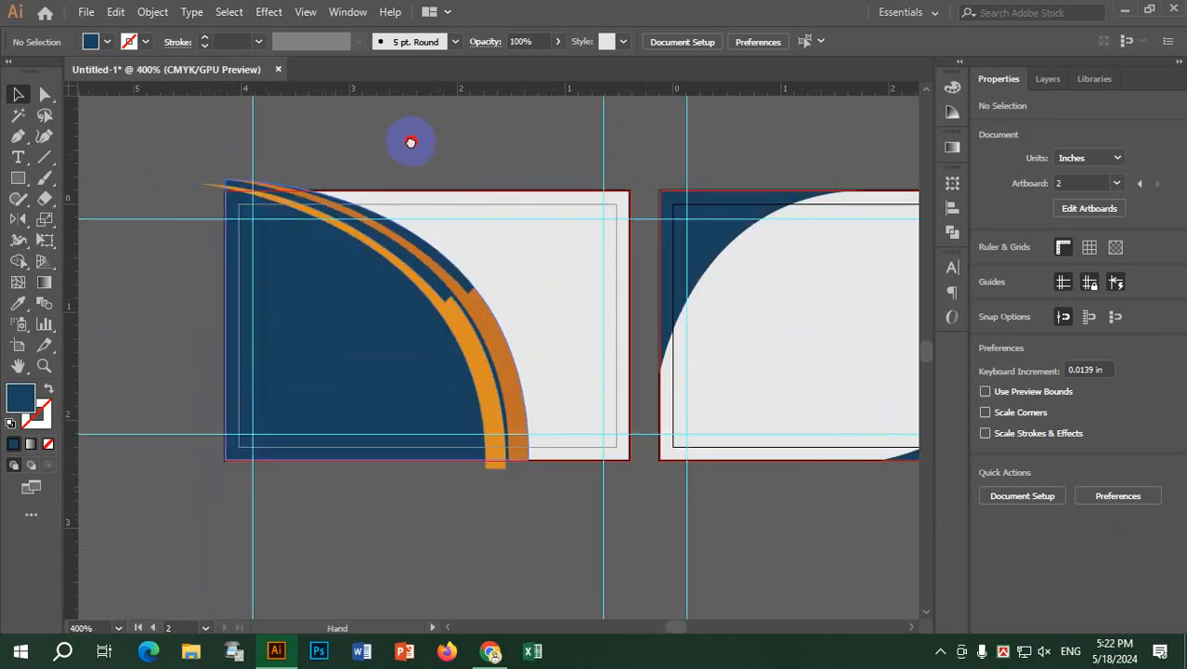
drag(410, 140, 389, 127)
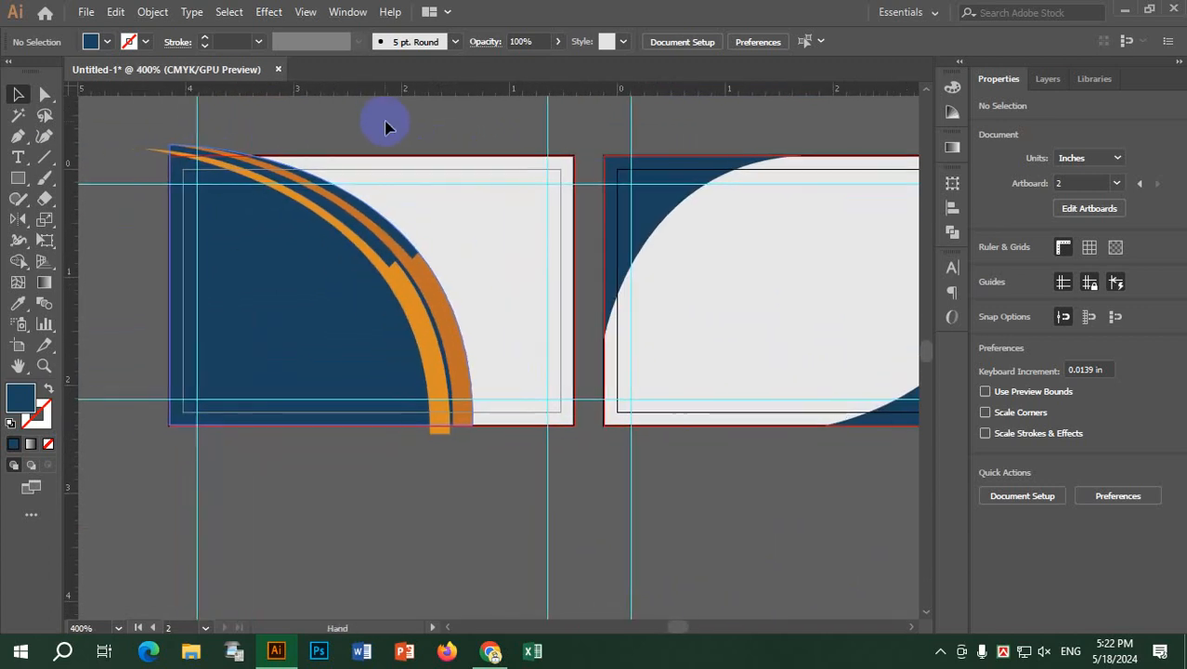
Step: Draw a rectangle aligned to the front card's edges
click(18, 178)
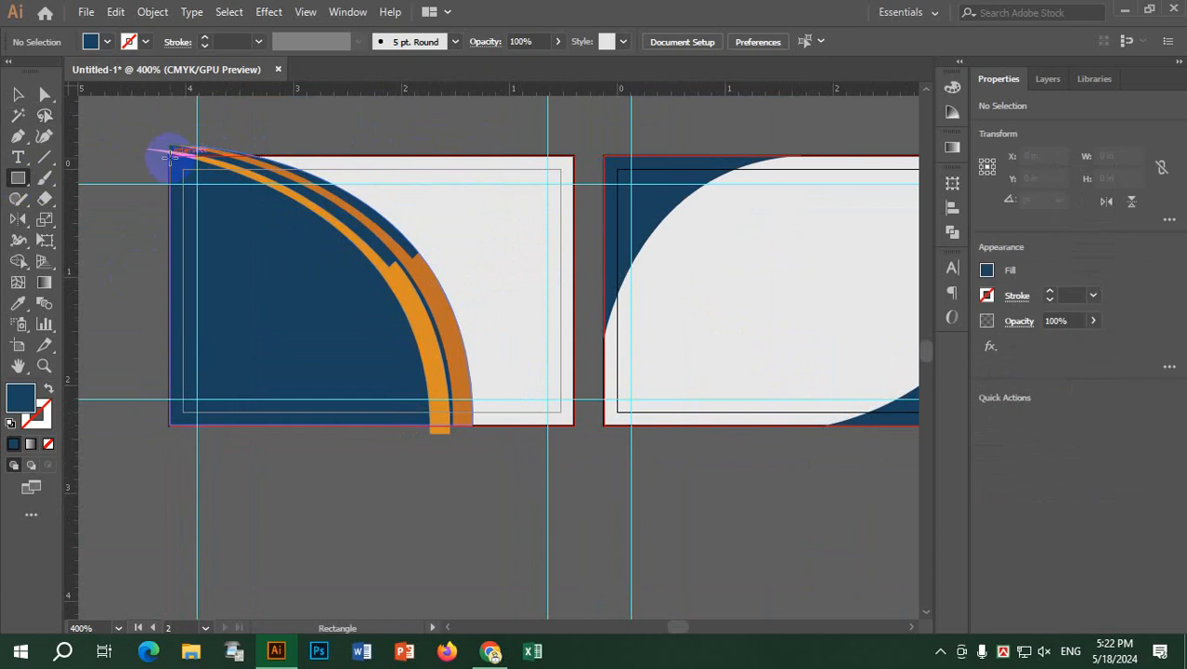
drag(170, 153, 574, 424)
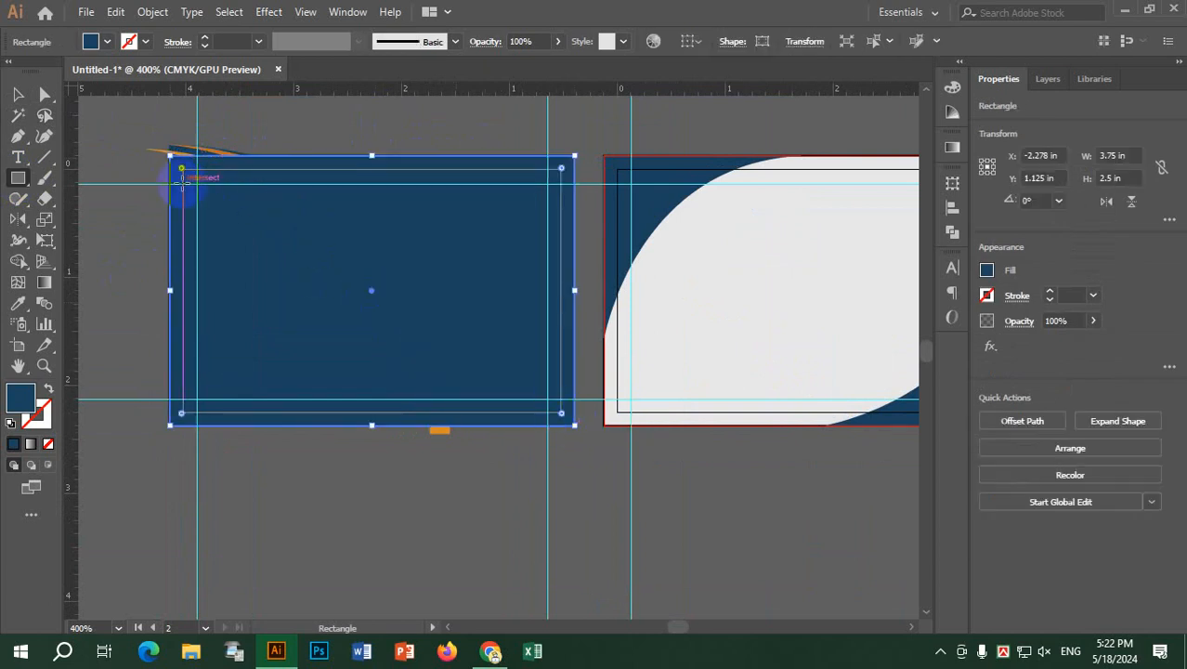
scroll(185, 149, up, 4)
click(18, 95)
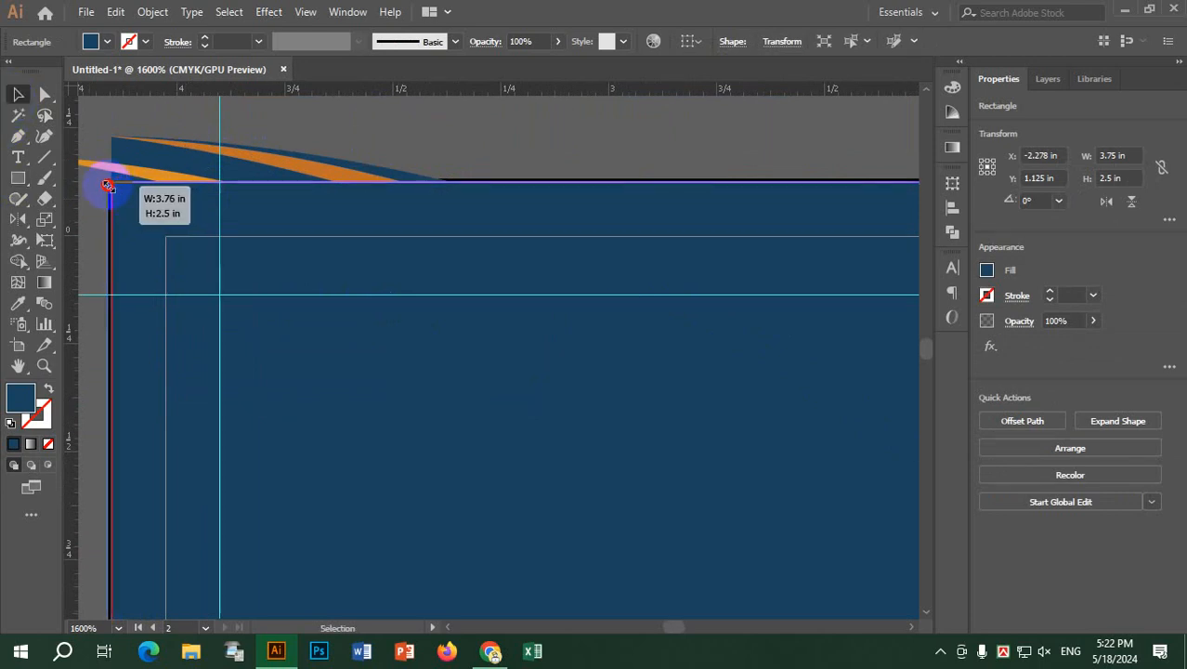
drag(107, 185, 108, 187)
scroll(281, 212, down, 5)
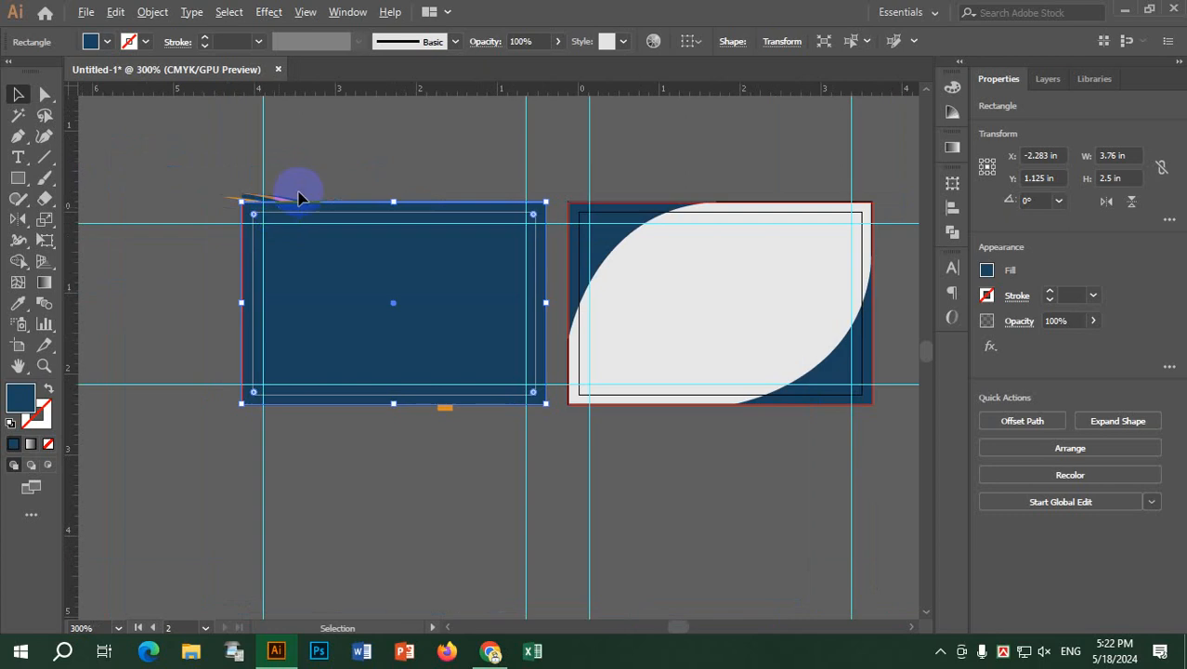
click(396, 151)
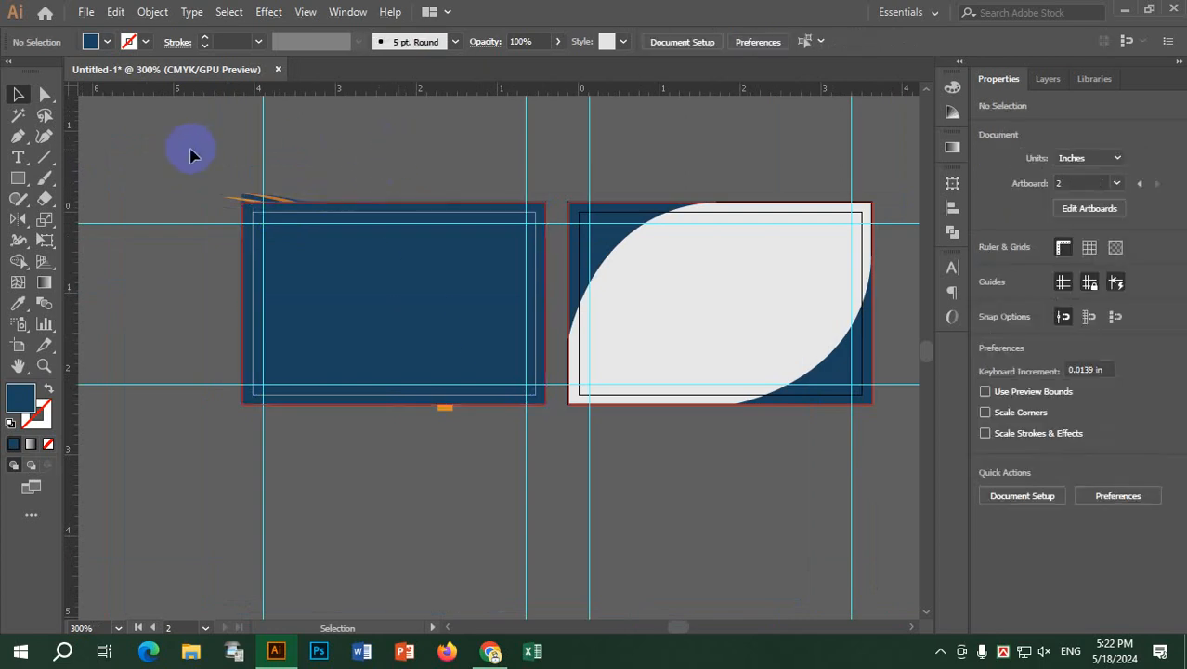
Step: Clip the front card's navy and orange arcs to that rectangle with Make Clipping Mask
click(473, 414)
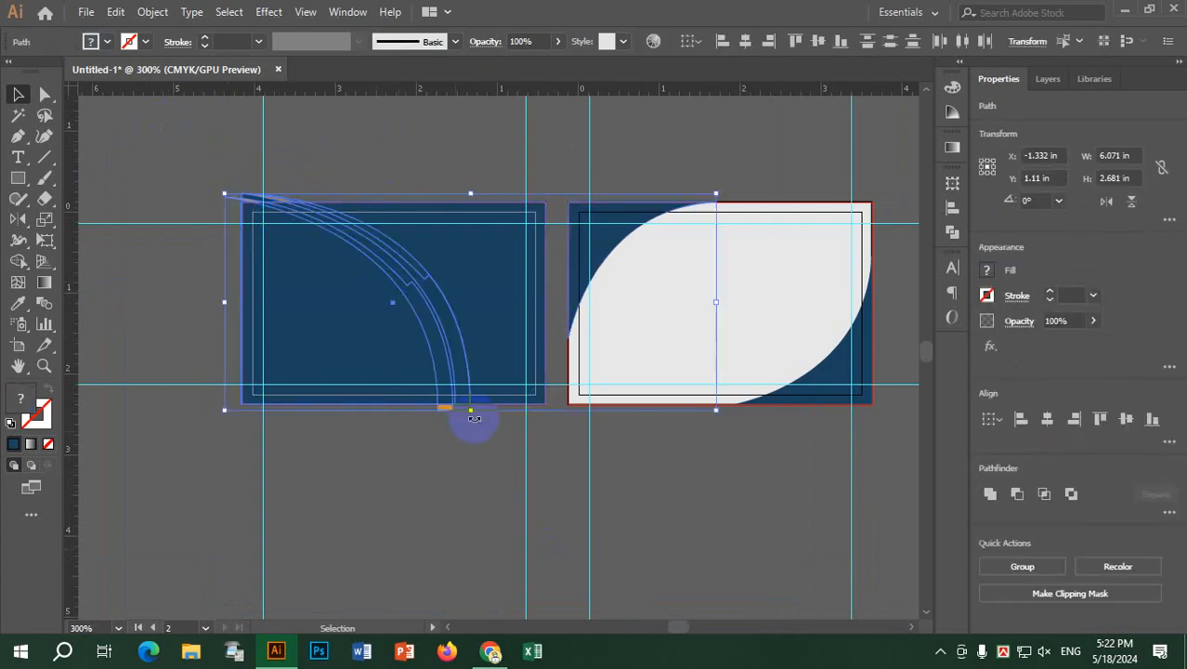
right_click(449, 280)
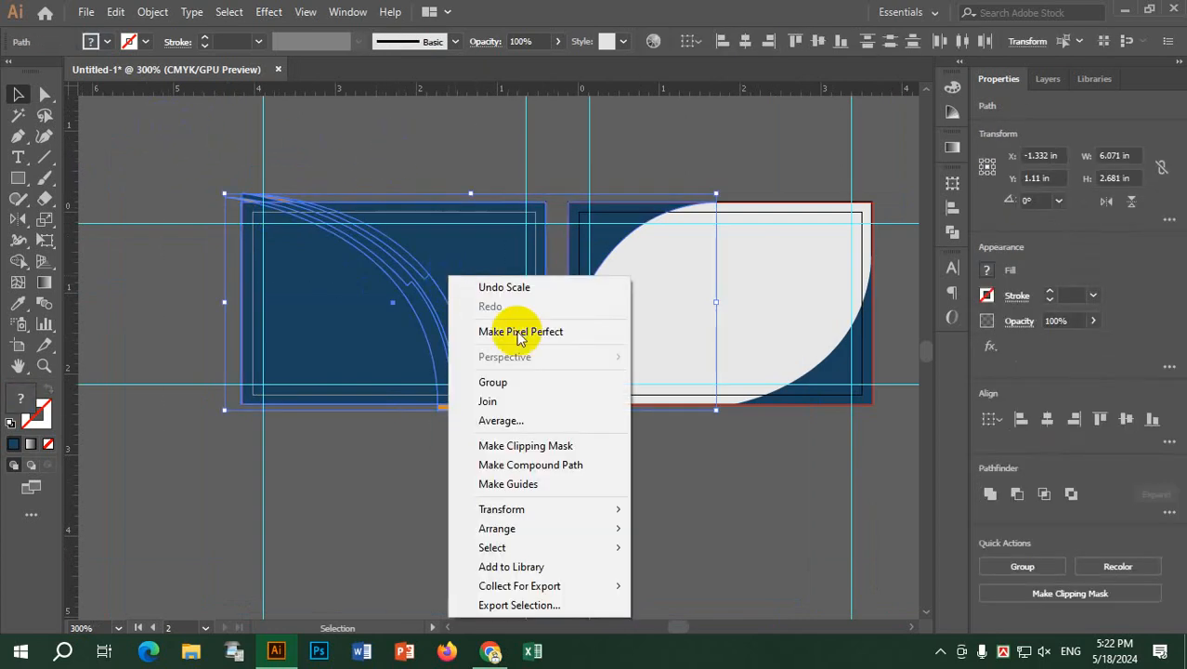
click(589, 446)
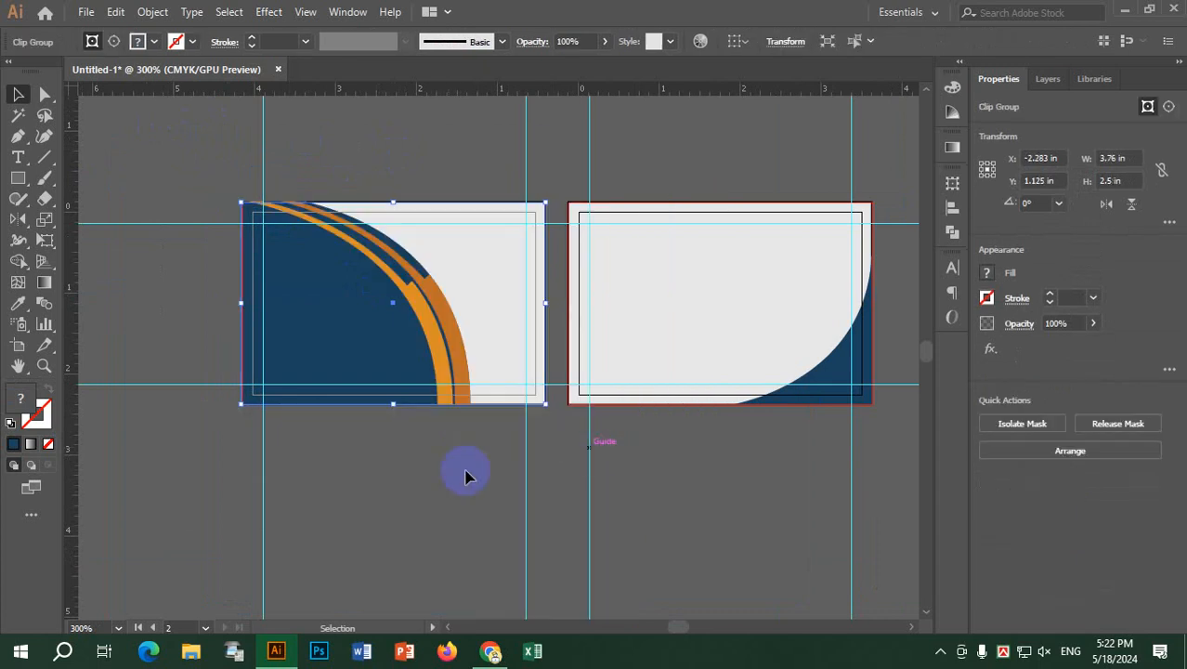
click(434, 515)
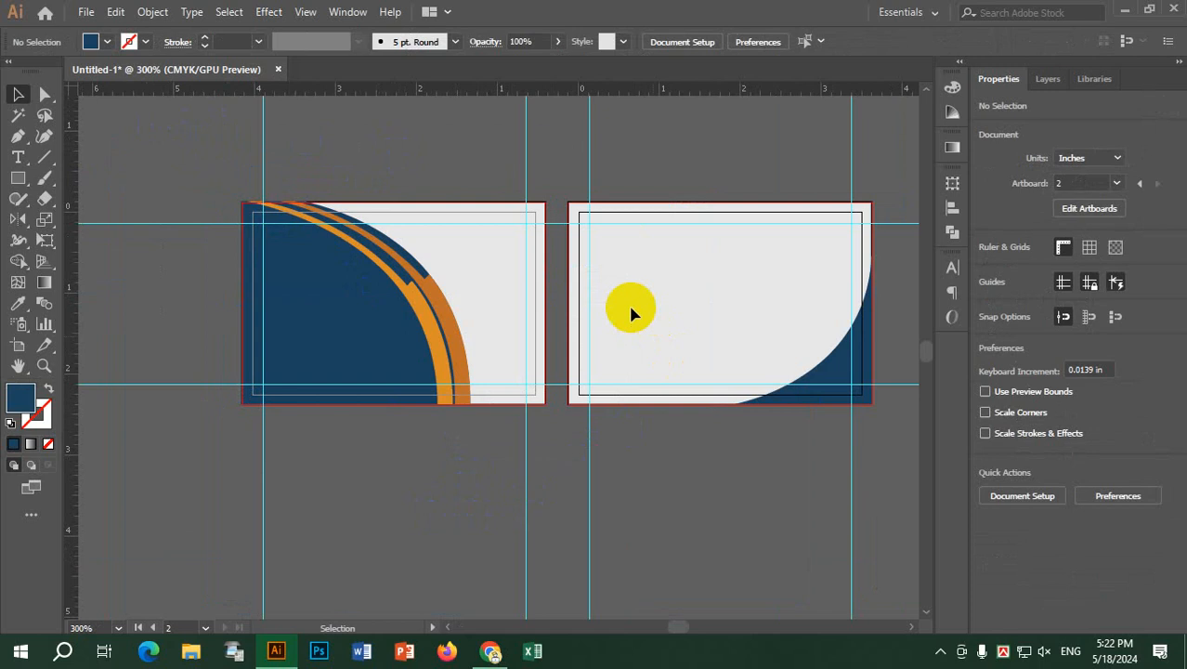
key(ctrl+z)
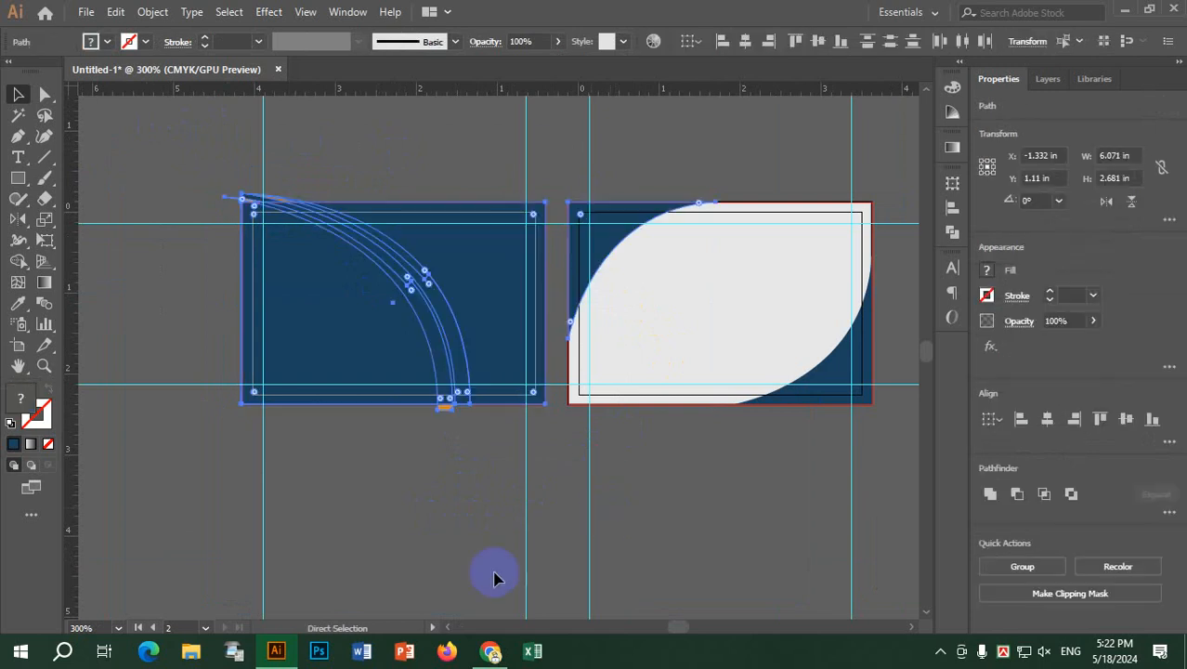
click(548, 523)
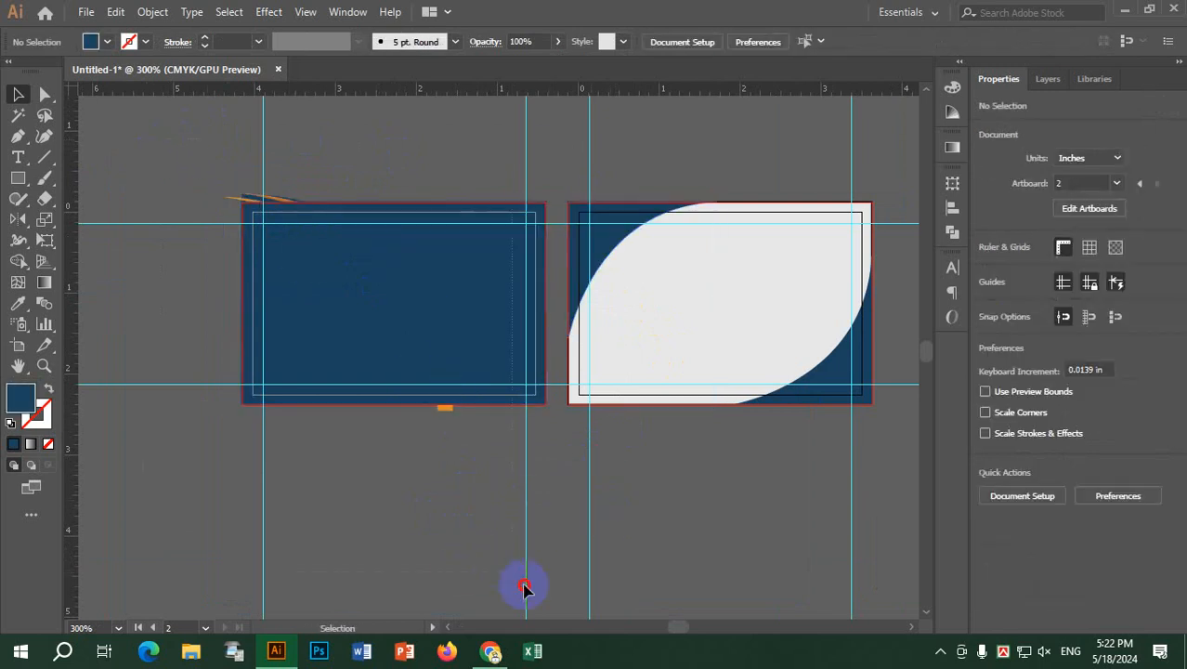
drag(534, 597, 445, 366)
right_click(445, 366)
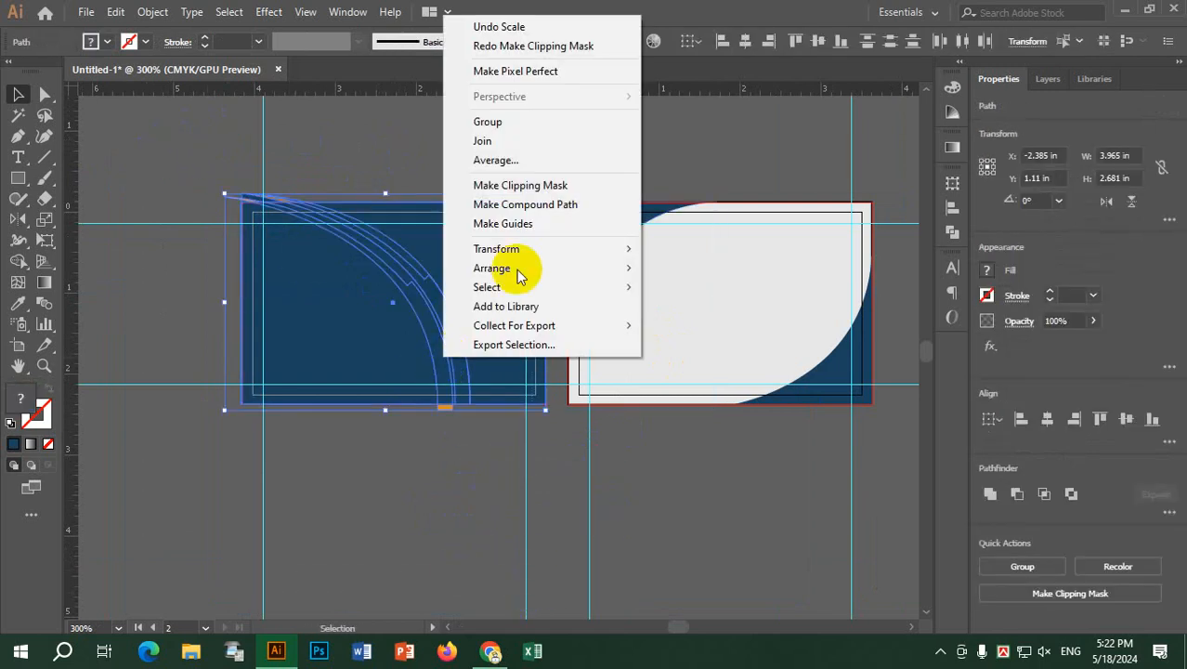
click(551, 187)
click(447, 461)
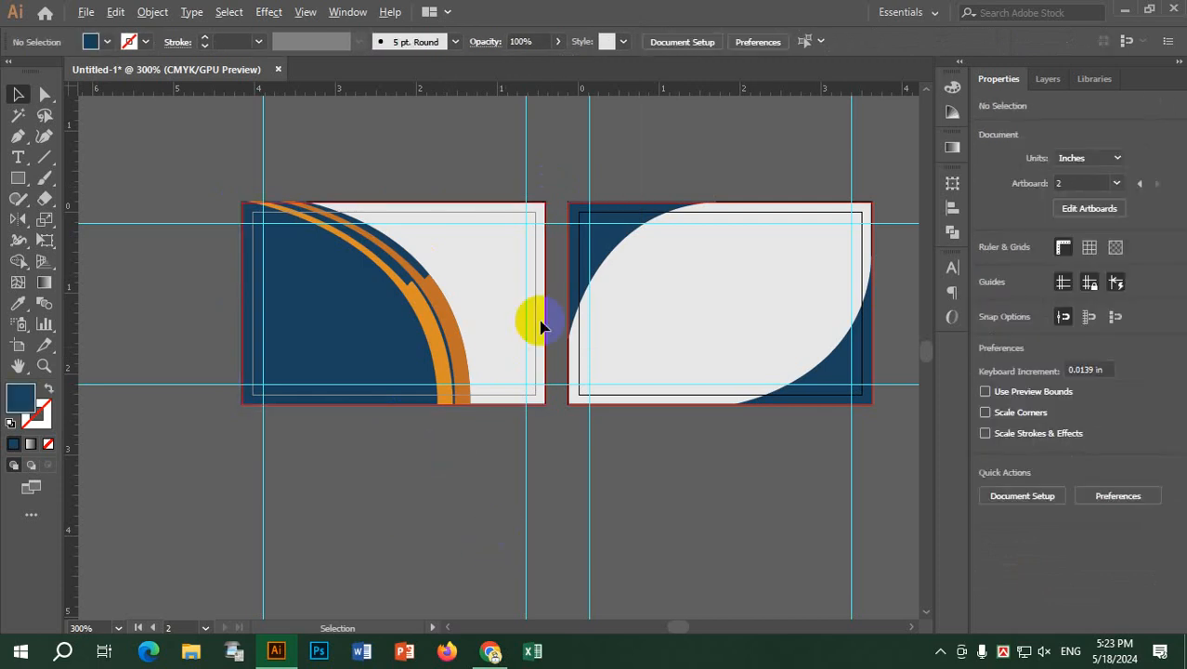
scroll(543, 323, up, 2)
scroll(556, 298, down, 3)
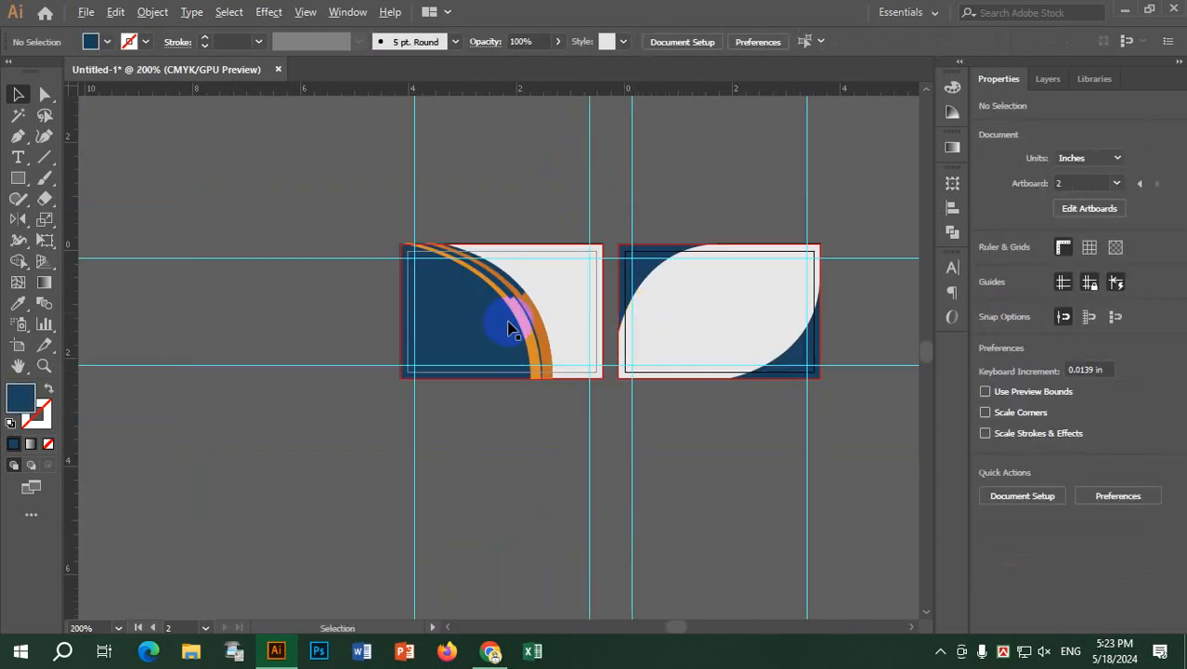
Step: Enlarge the reference card photo in Chrome around its contact lines and round orange icons
click(490, 650)
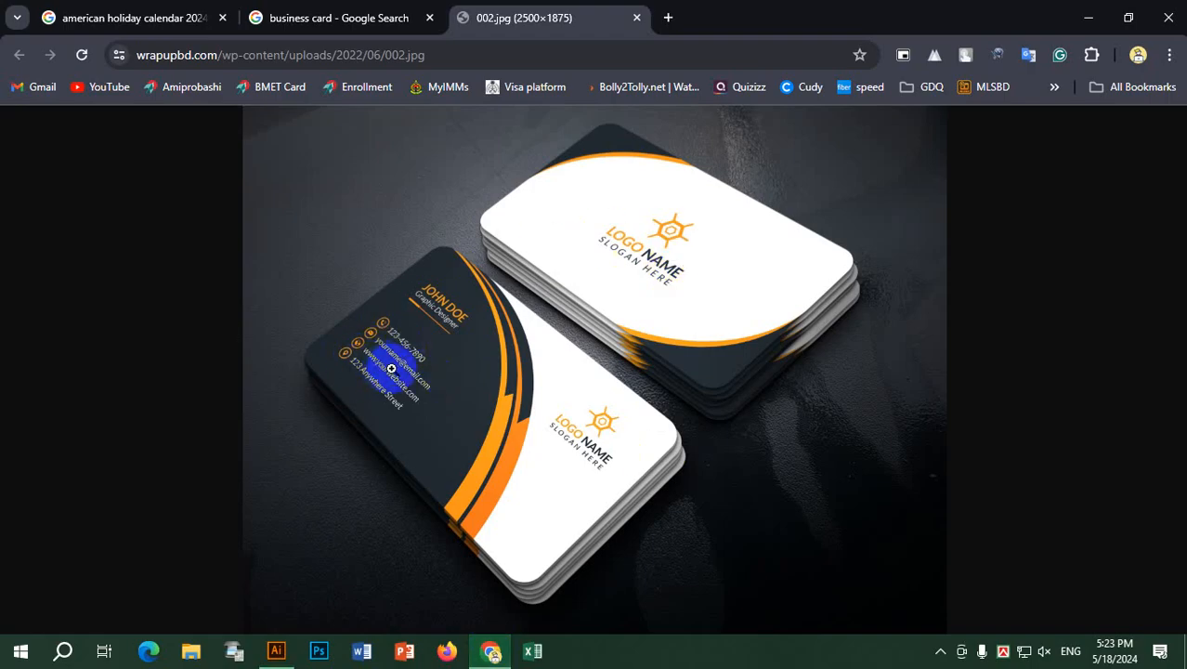
click(374, 335)
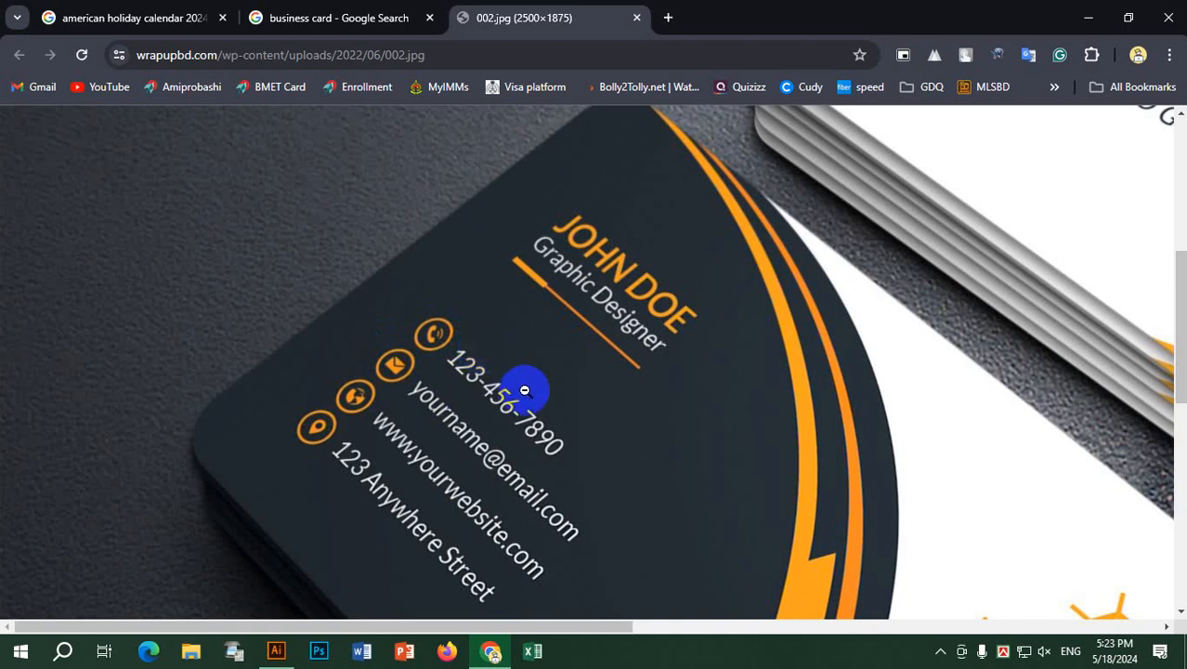
key(alt+Tab)
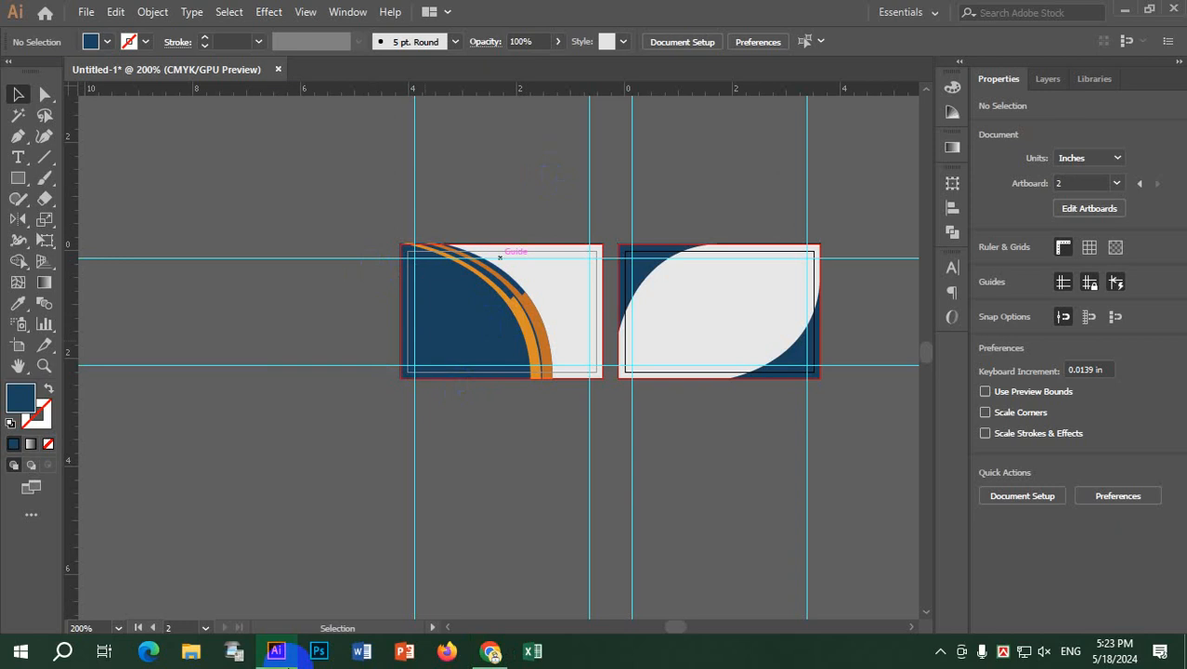
click(491, 650)
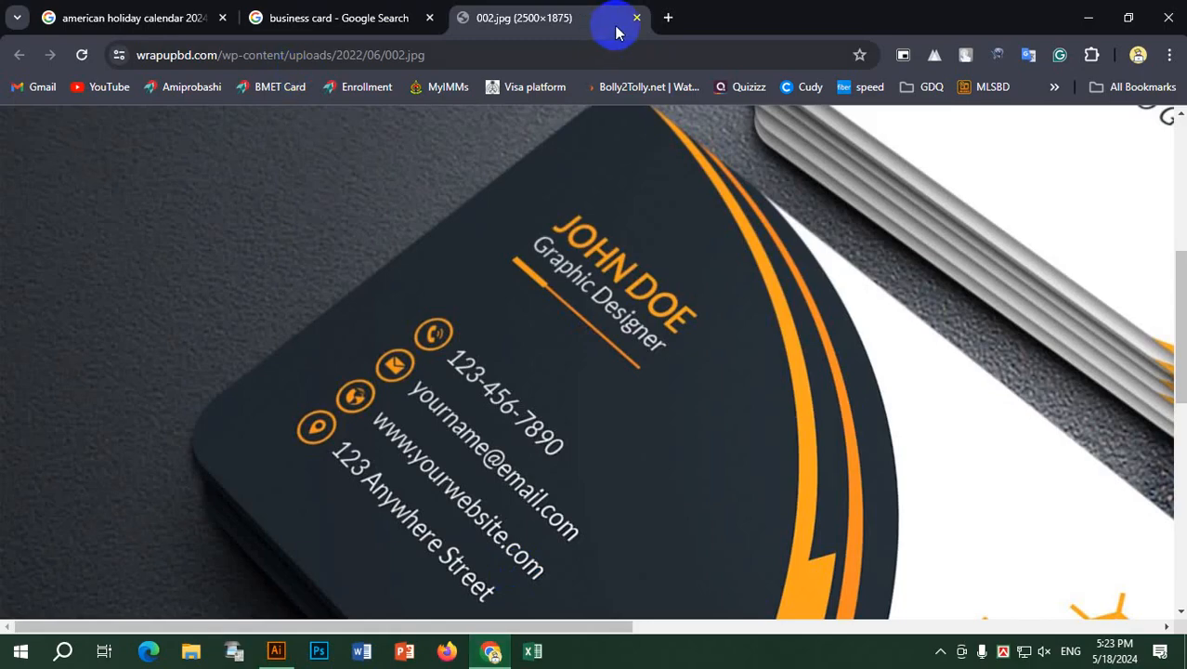
click(665, 18)
Step: Go to freepik.com from the address bar and search its assets for ICON
click(580, 56)
text(F)
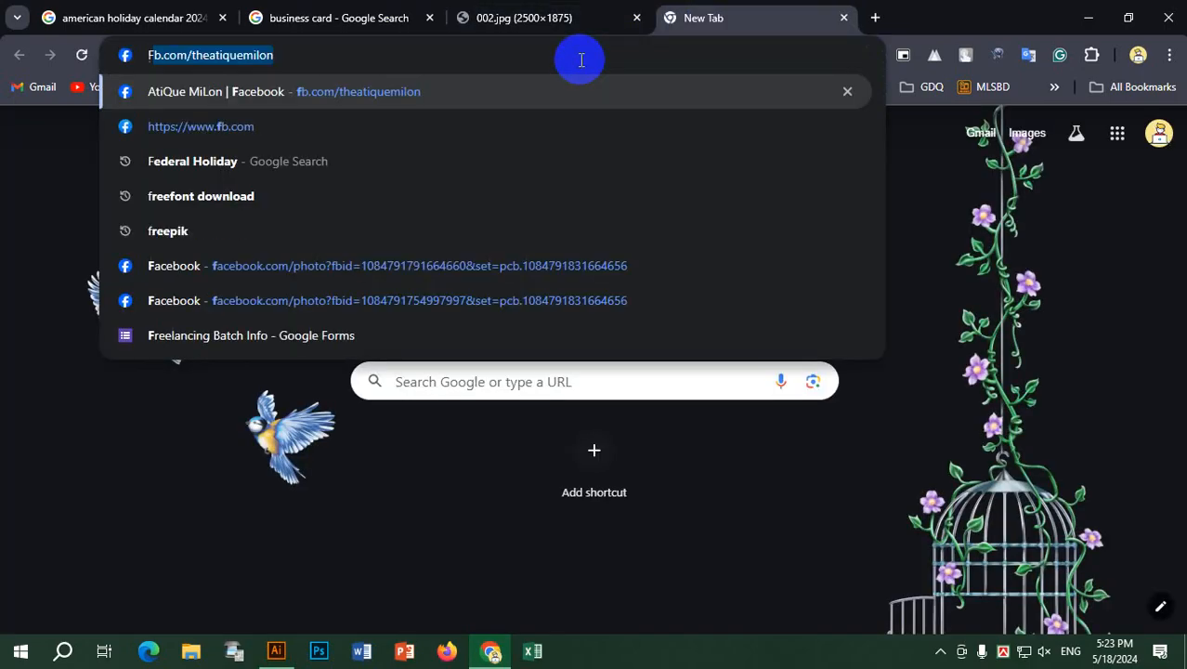
text(REEPIC)
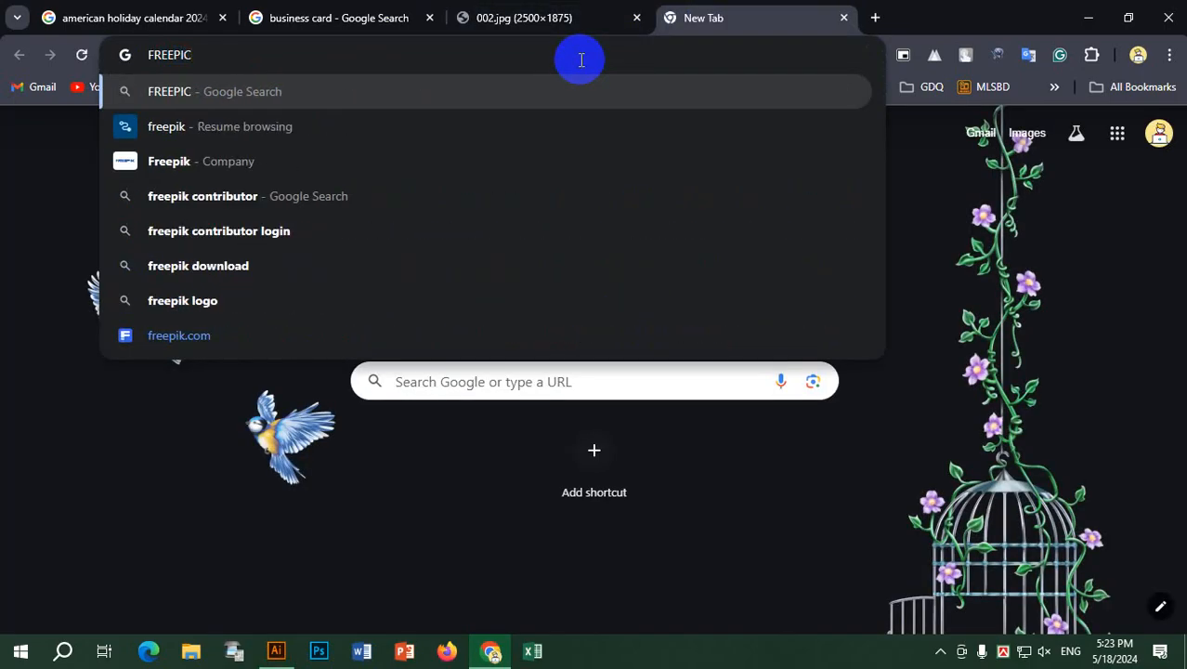
key(BackSpace)
key(Down)
key(Return)
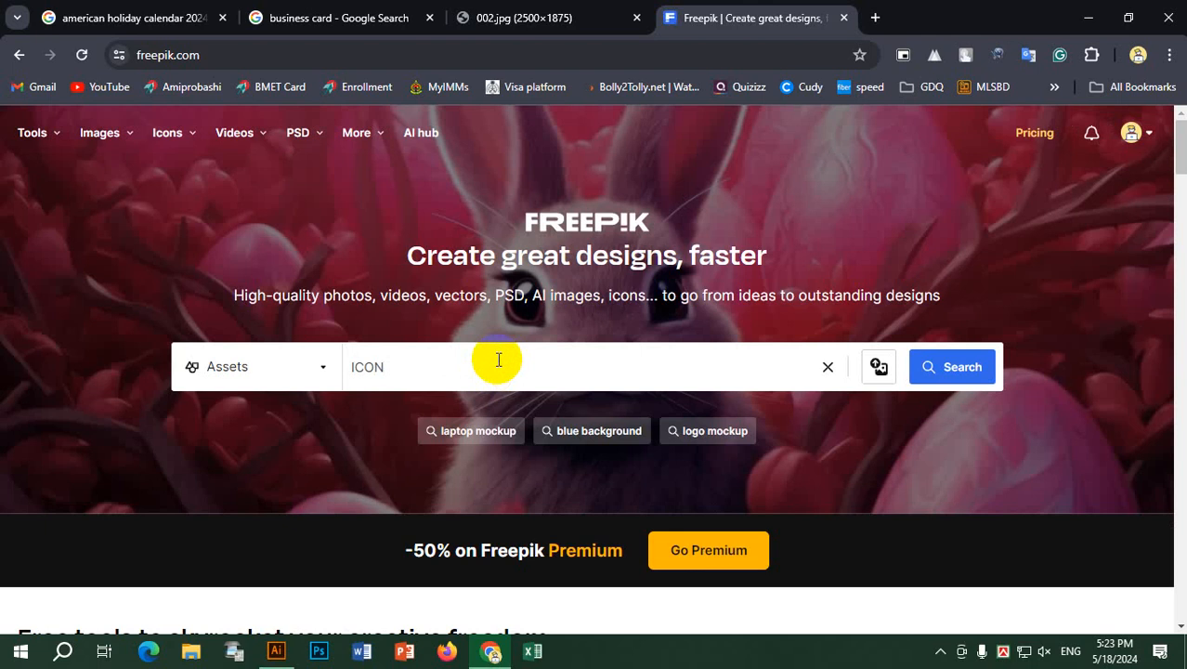
click(954, 366)
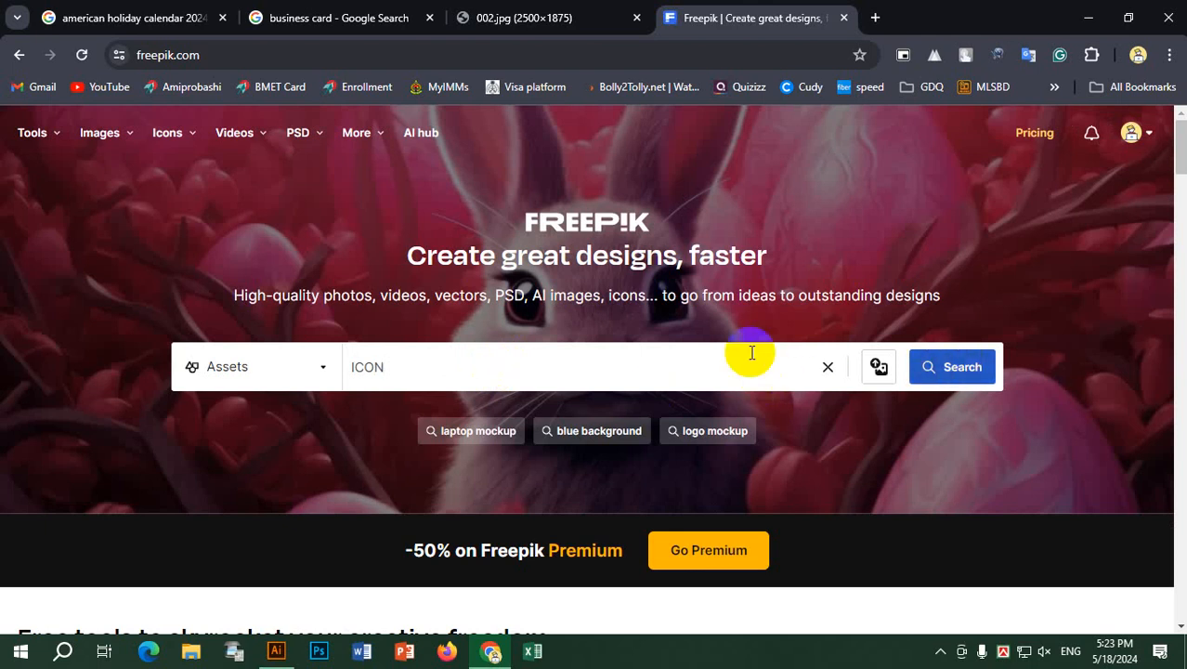
Step: Preview the social-media icons collection and the social media logos and icons set
scroll(551, 397, down, 4)
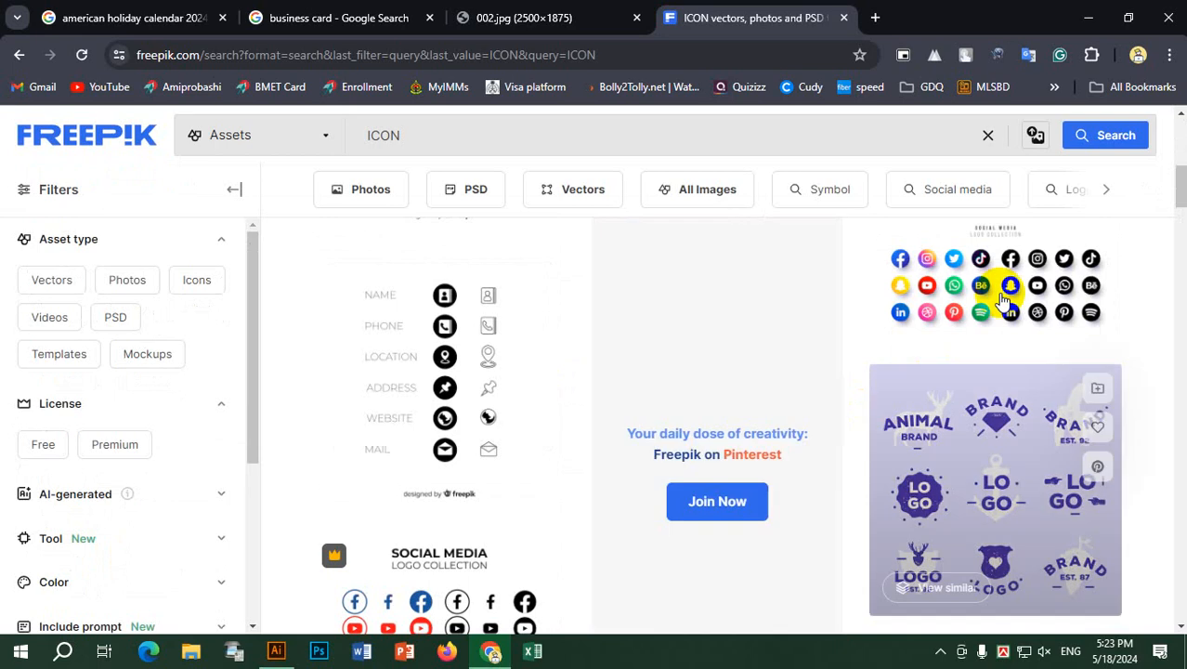
scroll(708, 358, down, 3)
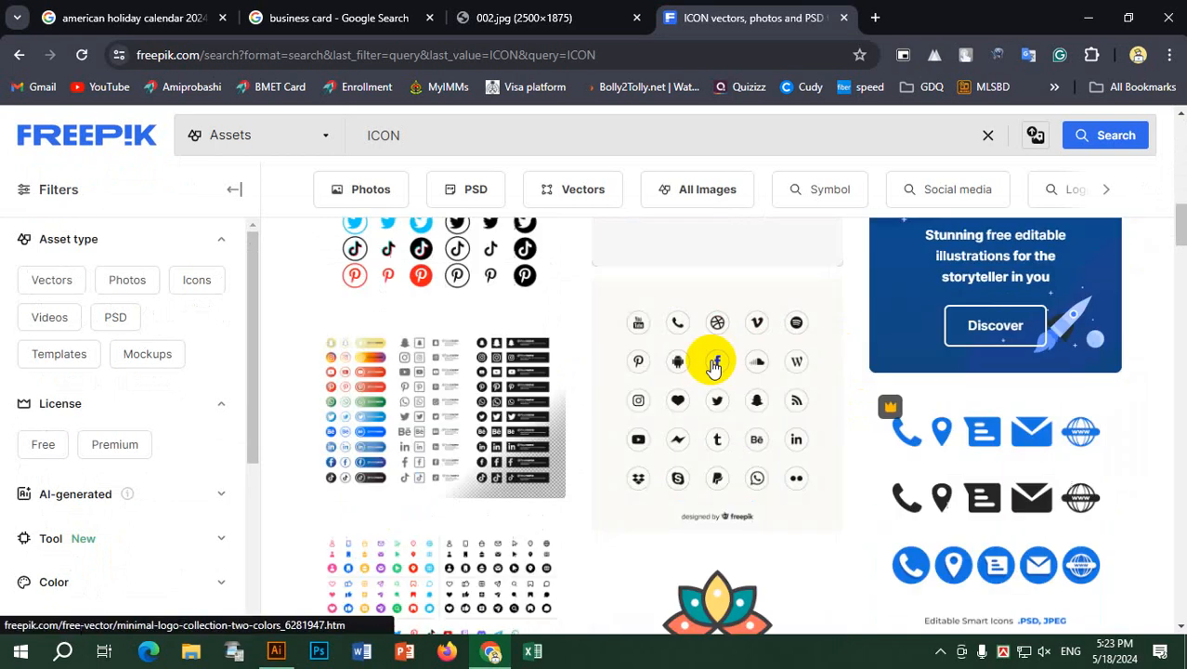
scroll(423, 371, down, 3)
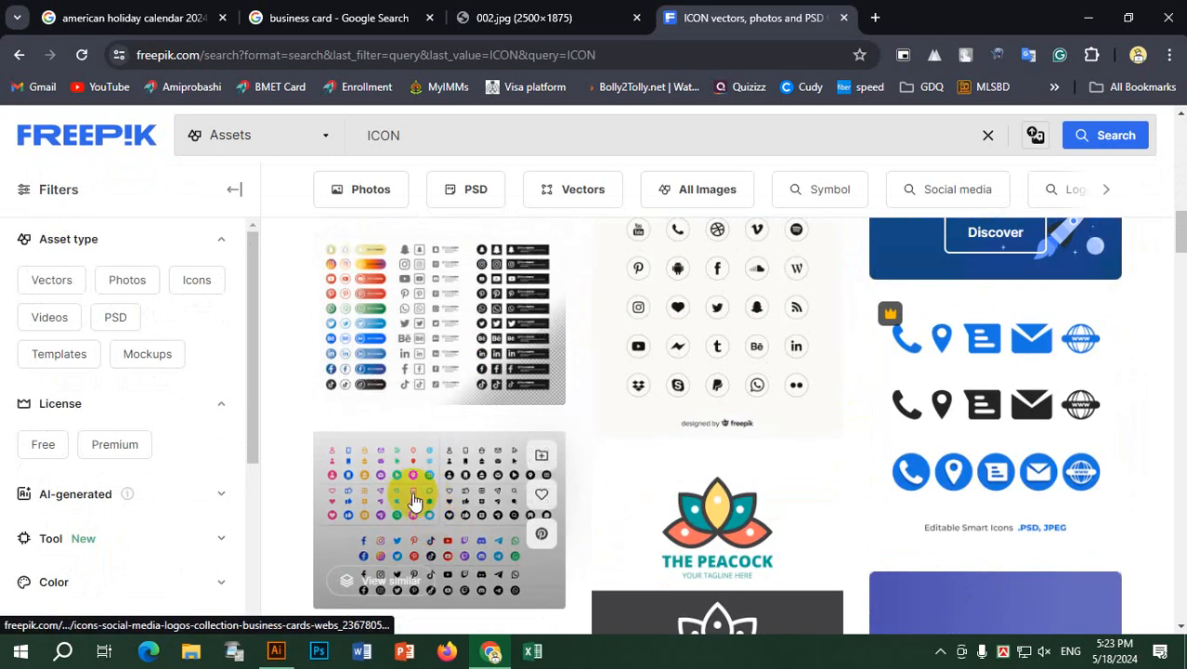
click(413, 501)
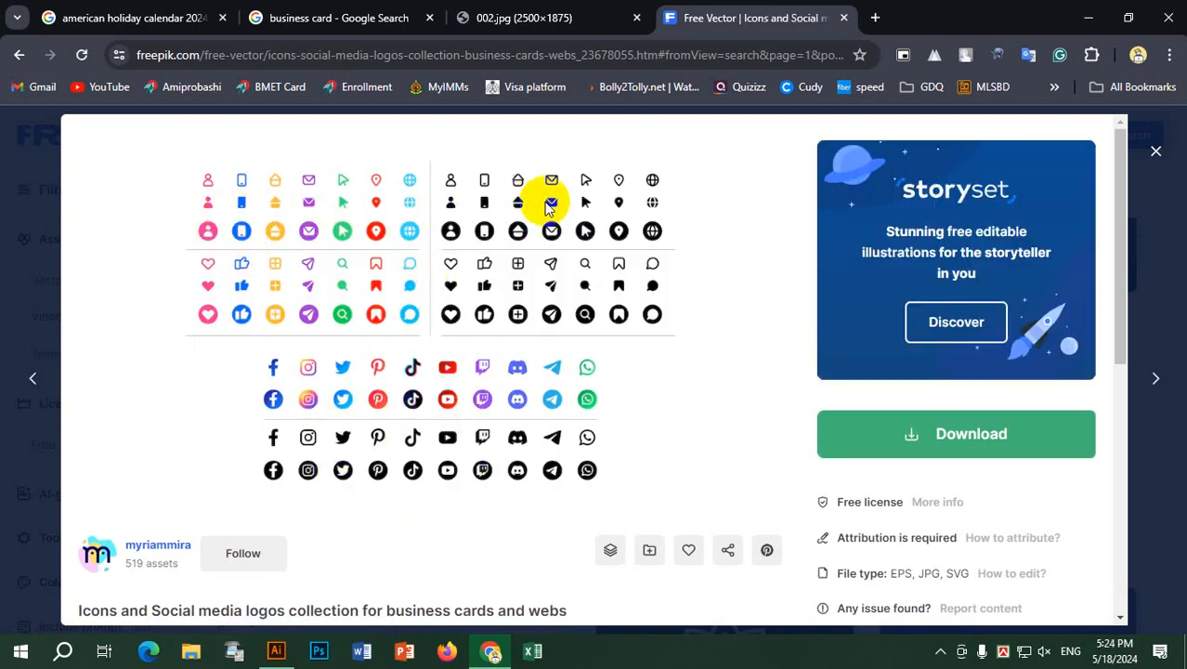
scroll(789, 265, down, 5)
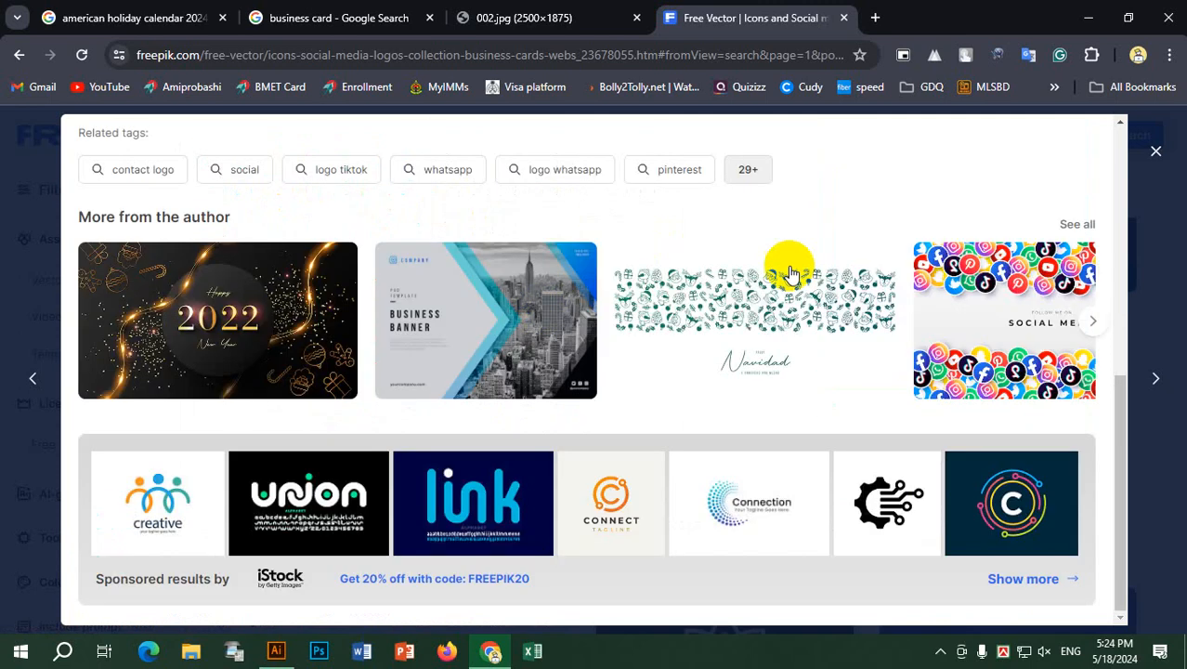
scroll(1060, 265, up, 5)
key(Escape)
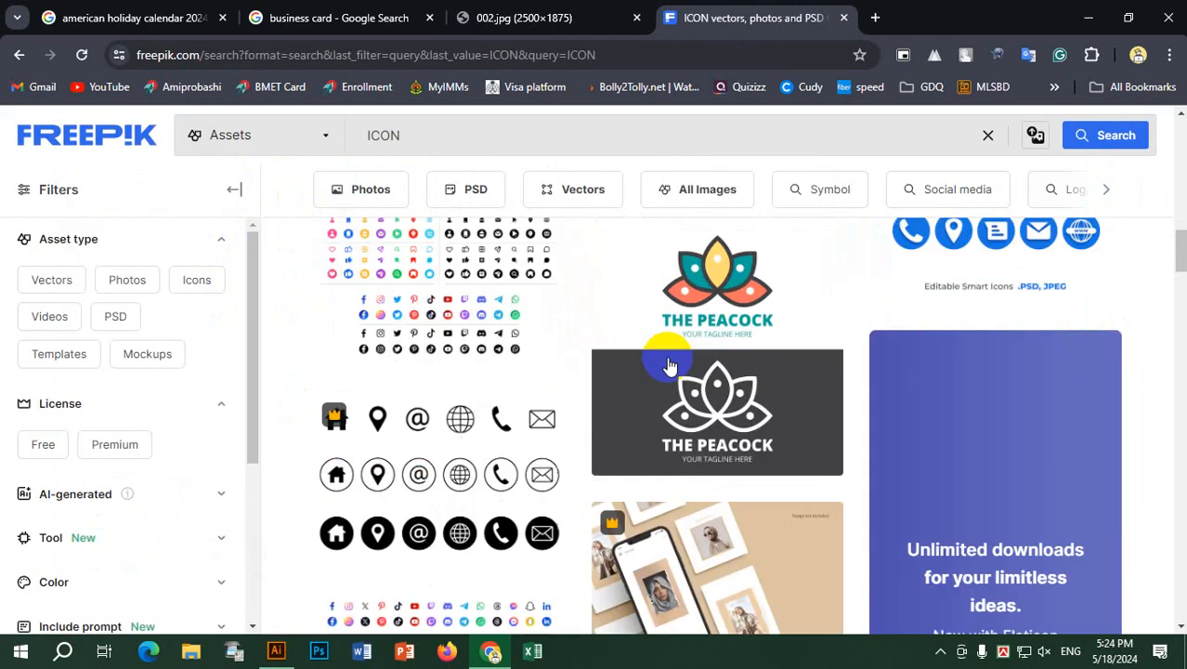
click(439, 361)
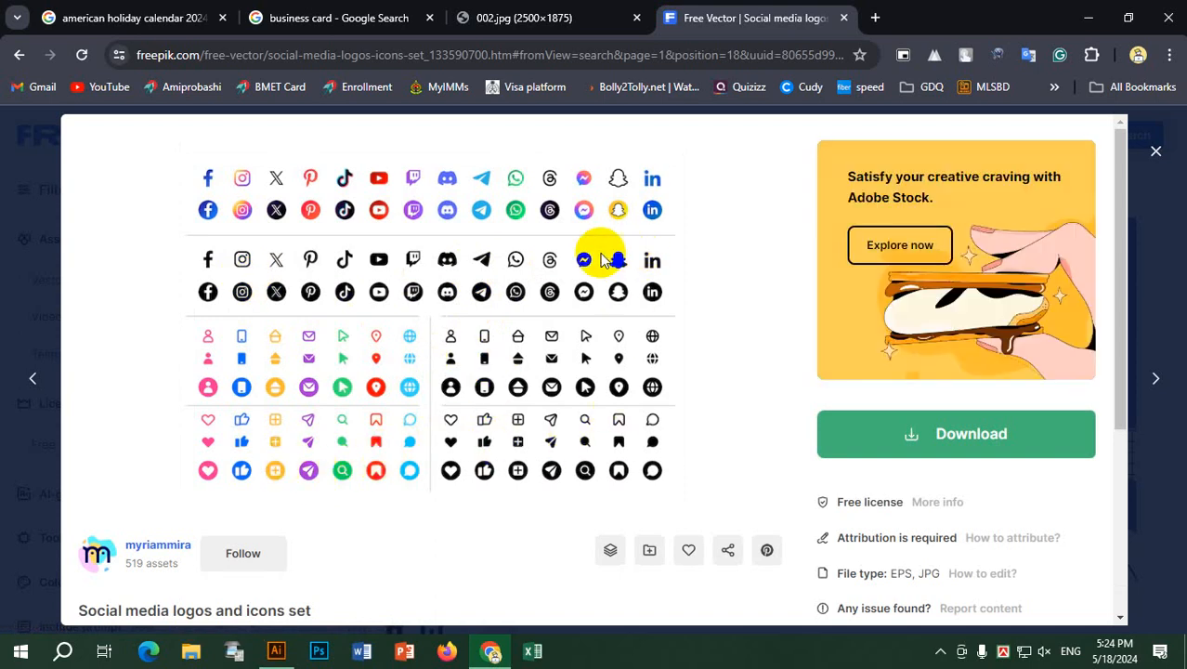
click(1158, 151)
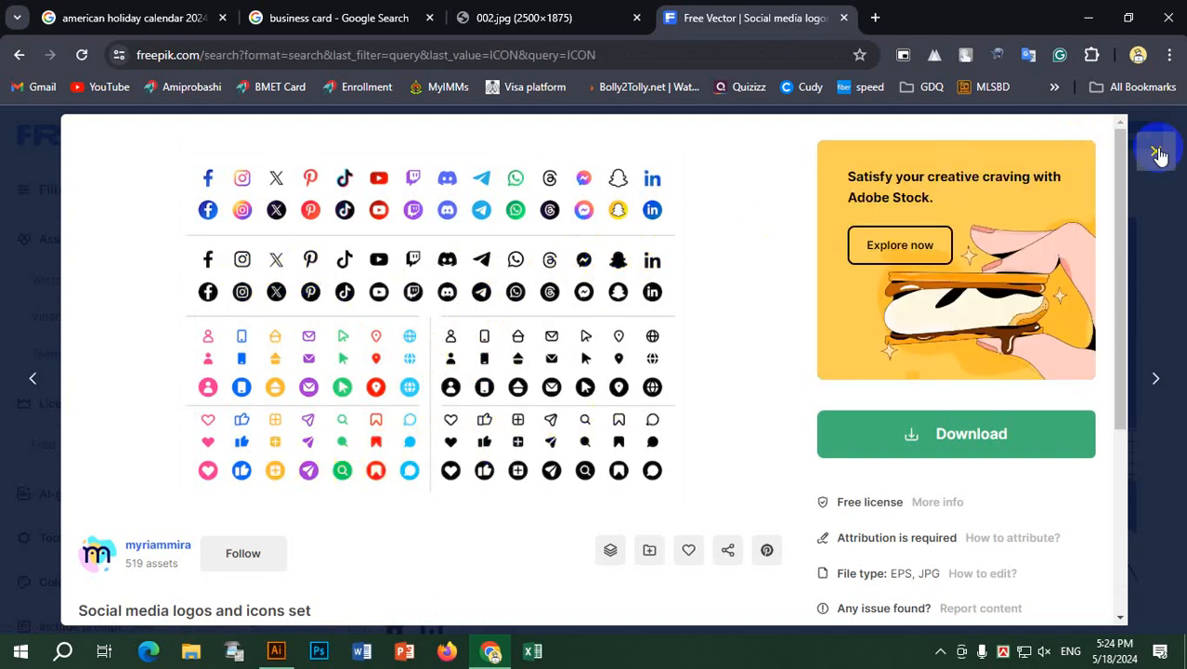
Step: Scroll to the end of the ICON results and go to the next page
scroll(575, 372, down, 3)
scroll(641, 475, down, 10)
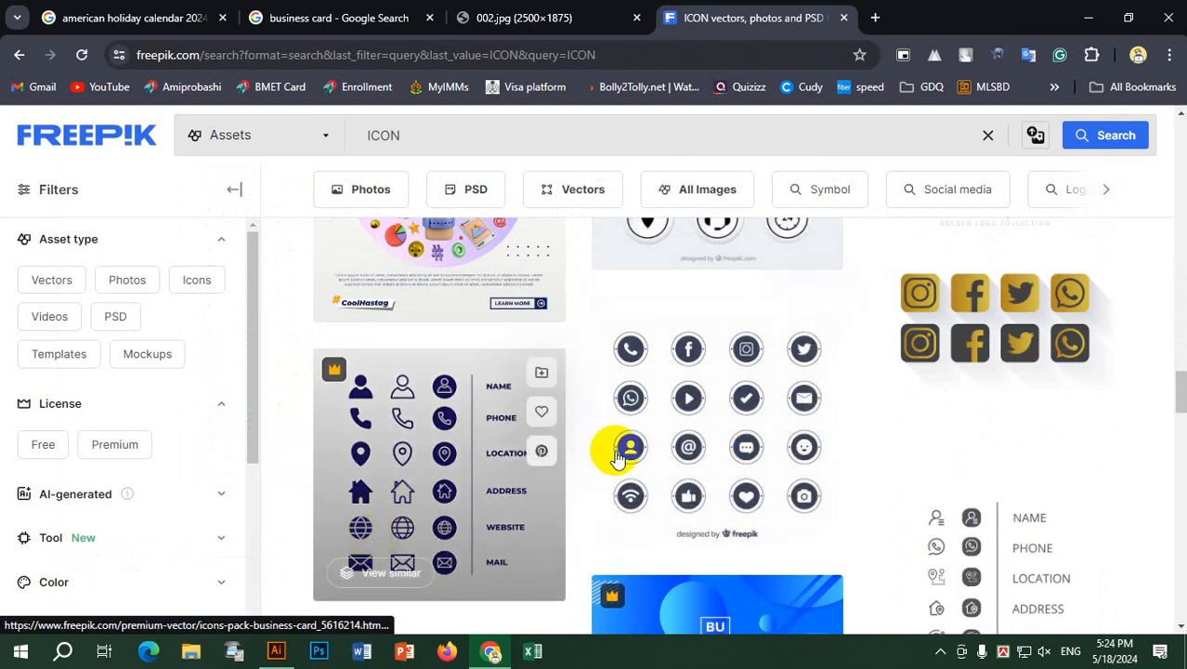
scroll(751, 436, down, 3)
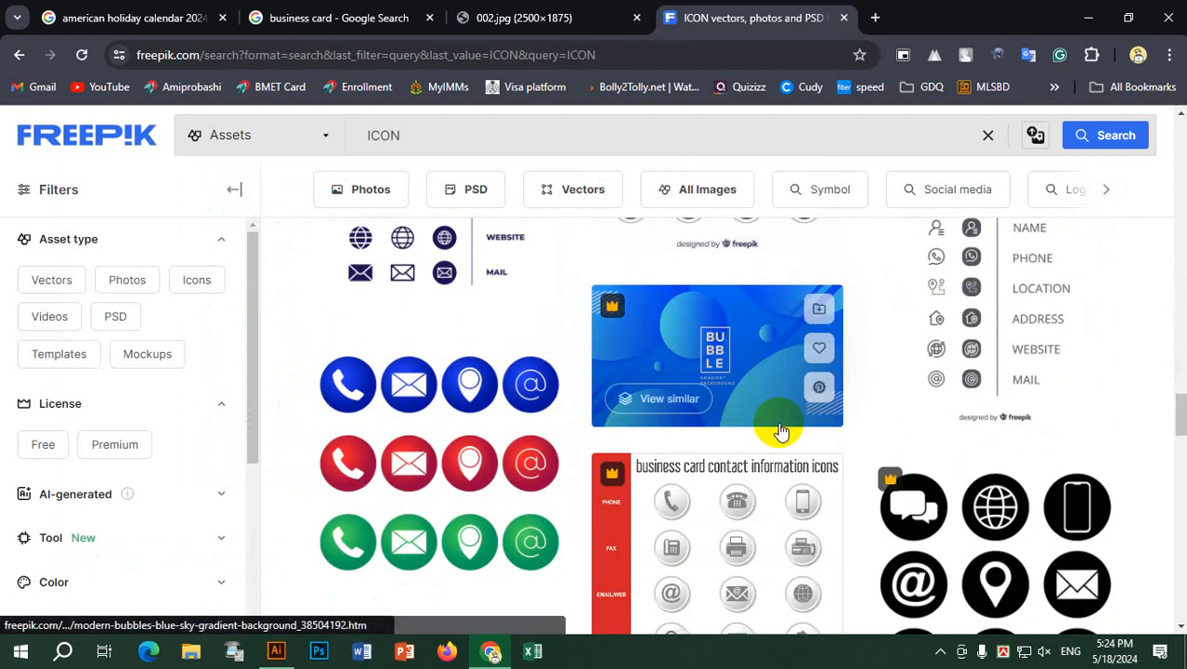
scroll(780, 427, up, 3)
scroll(754, 398, up, 3)
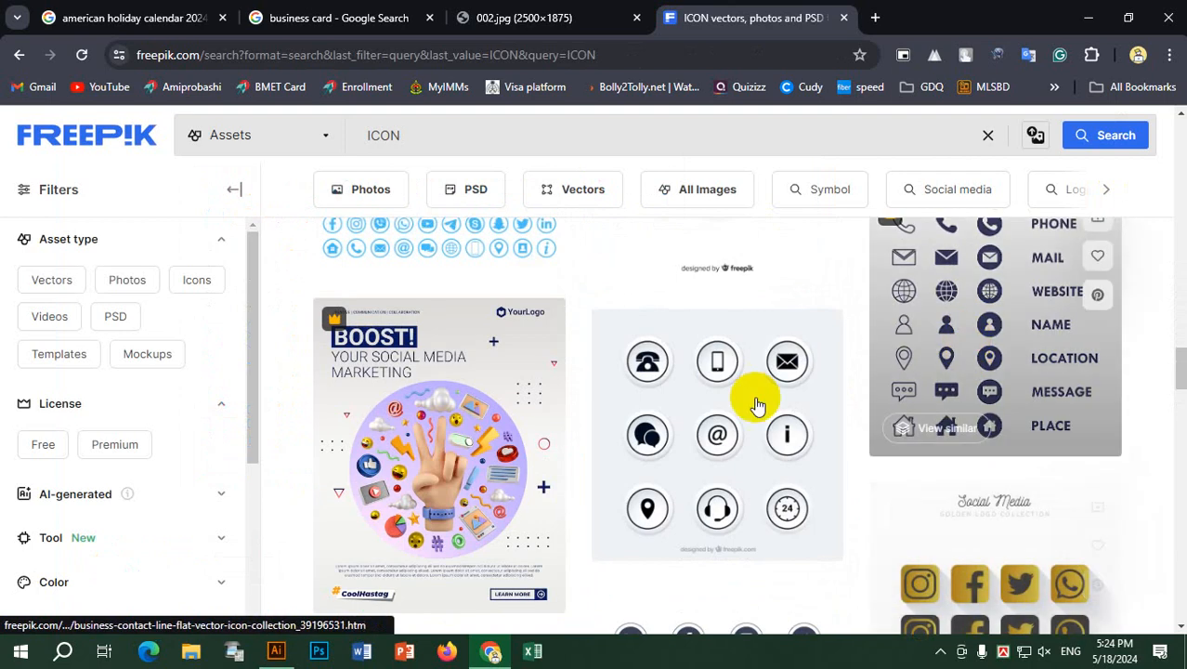
scroll(738, 439, down, 3)
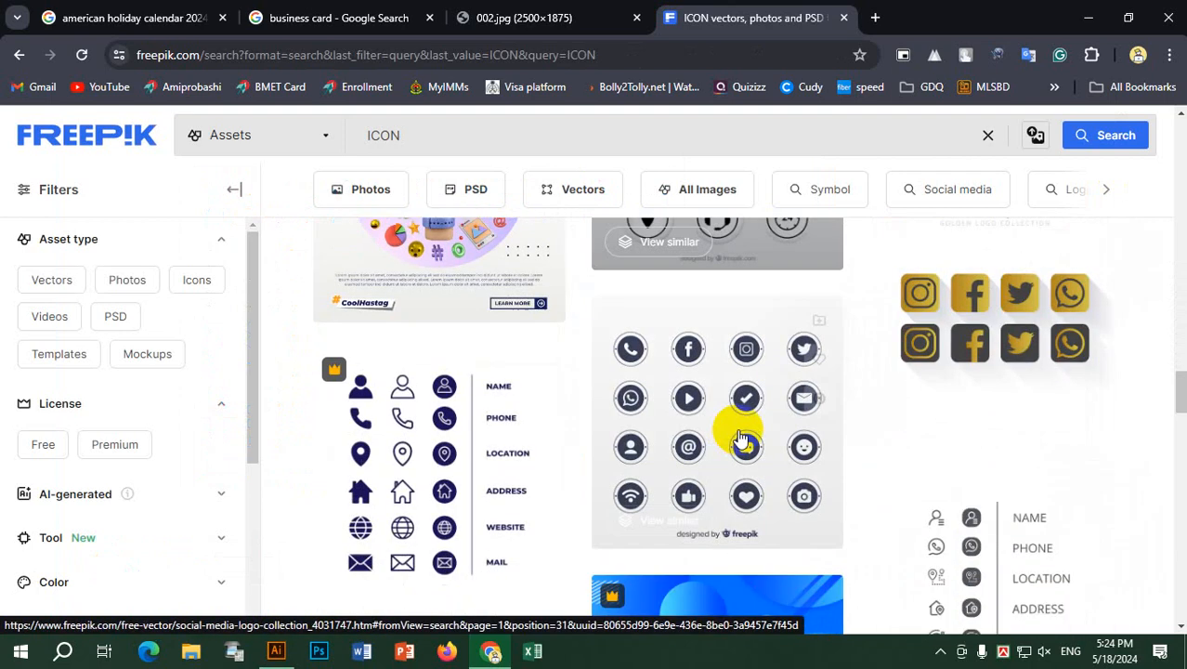
scroll(741, 436, up, 6)
scroll(961, 371, down, 6)
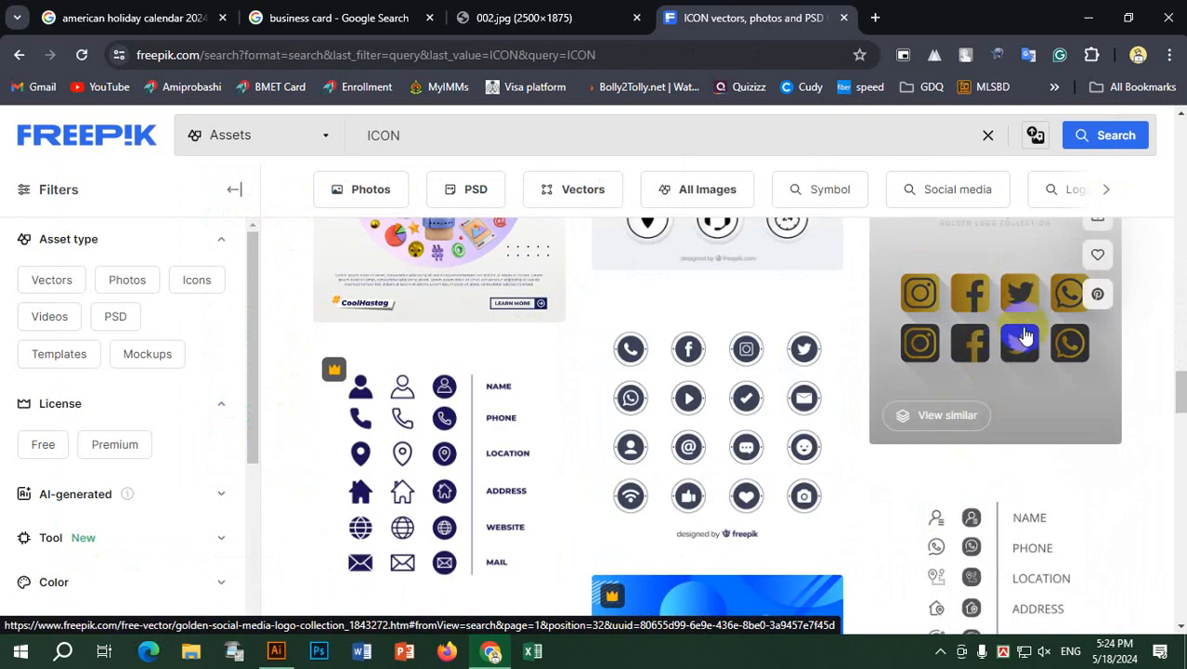
scroll(788, 424, up, 1)
scroll(788, 424, up, 6)
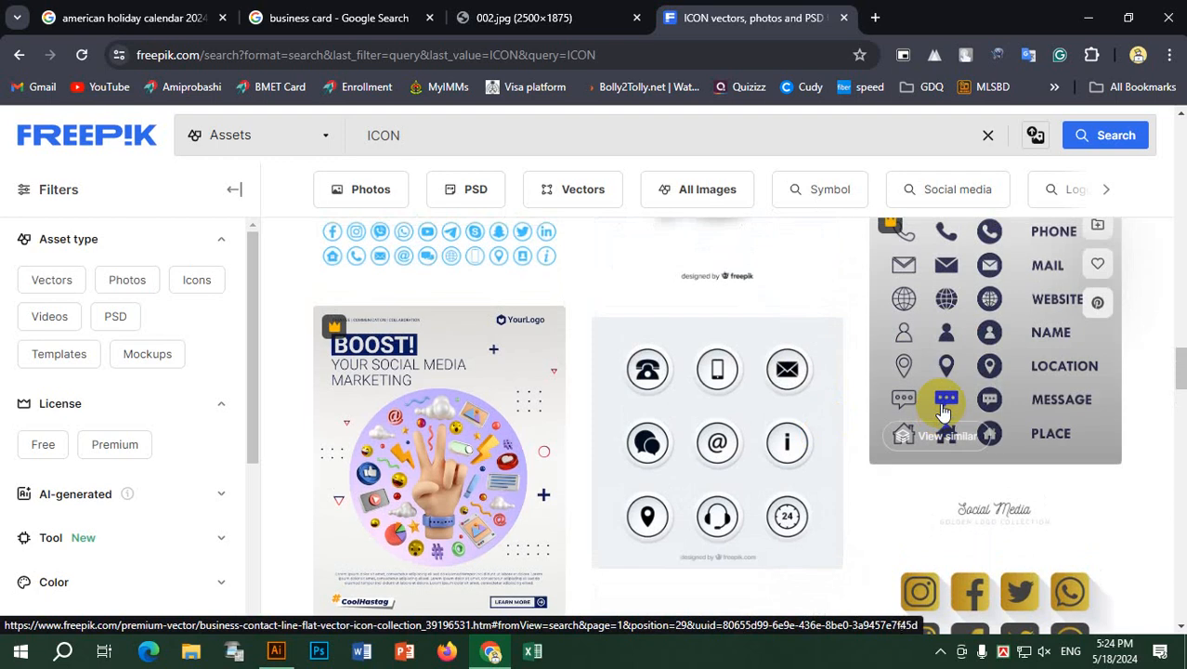
scroll(890, 513, down, 4)
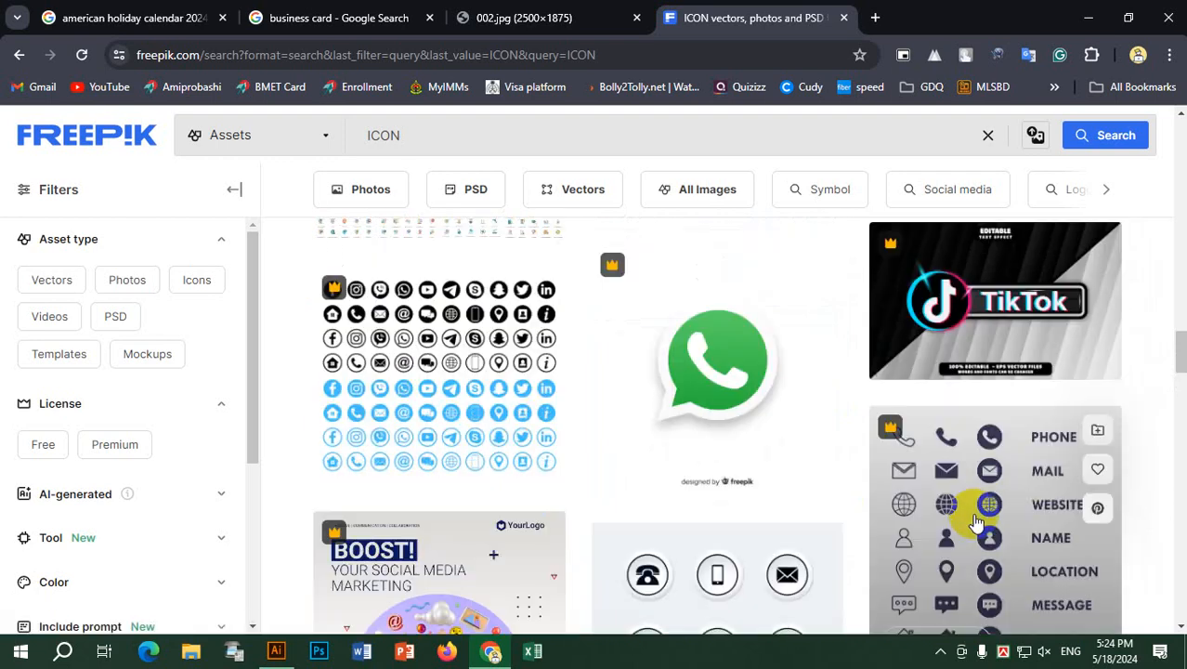
scroll(994, 404, up, 1)
scroll(1013, 445, up, 1)
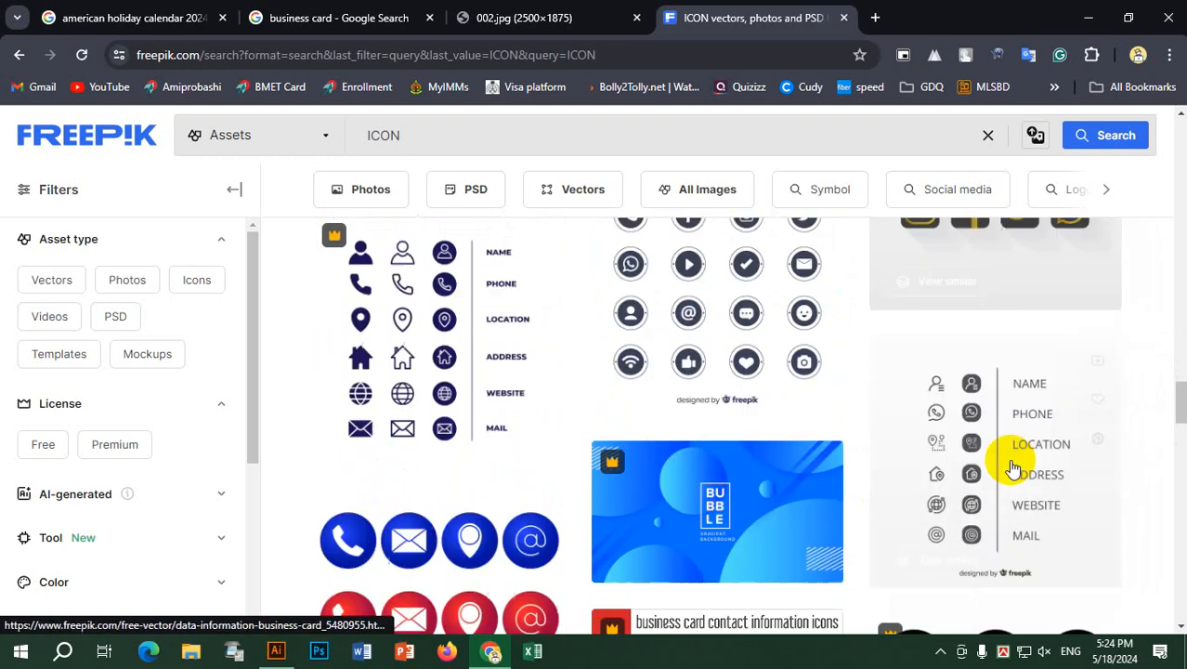
scroll(1012, 460, down, 2)
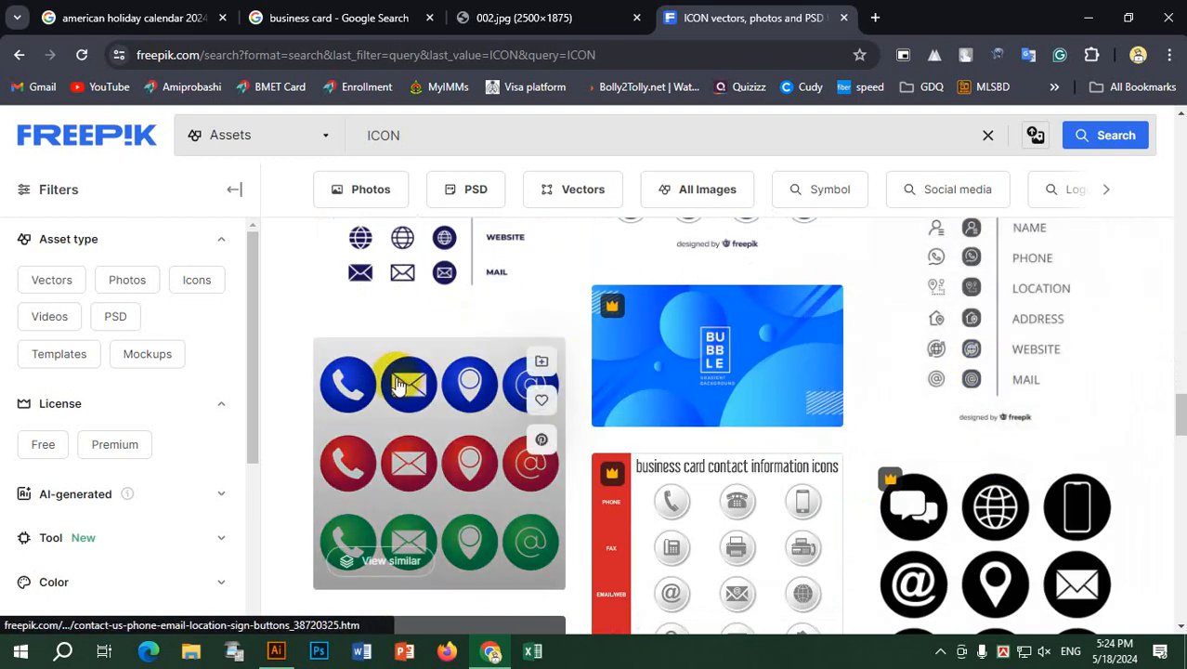
scroll(402, 395, up, 3)
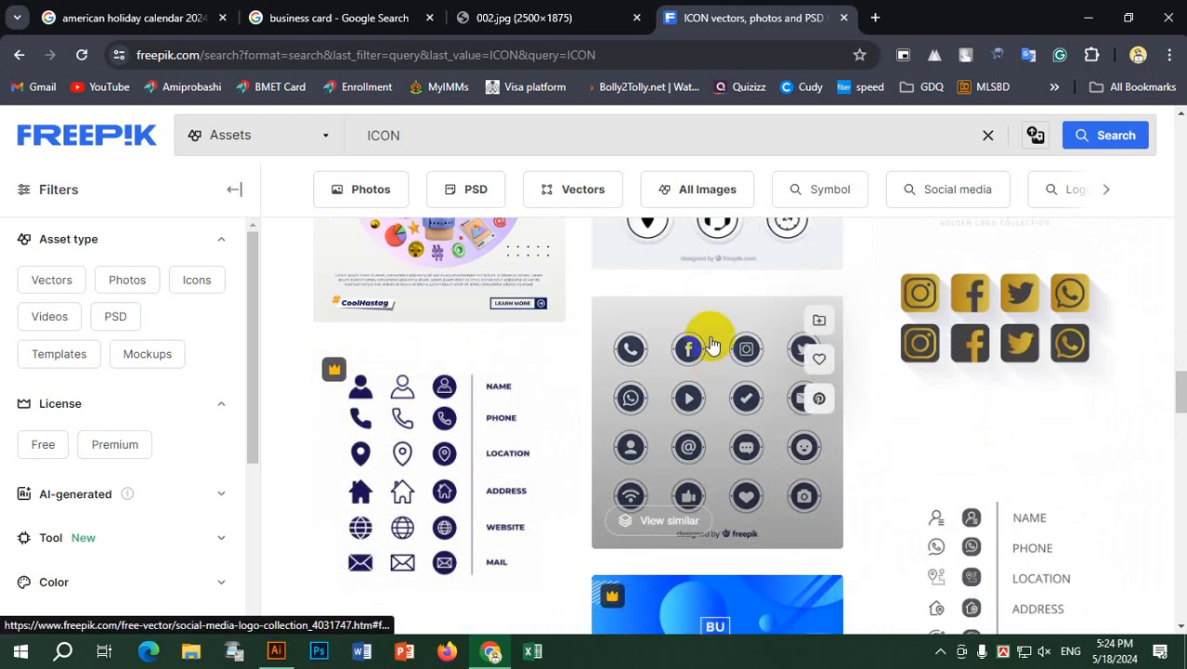
scroll(670, 445, down, 5)
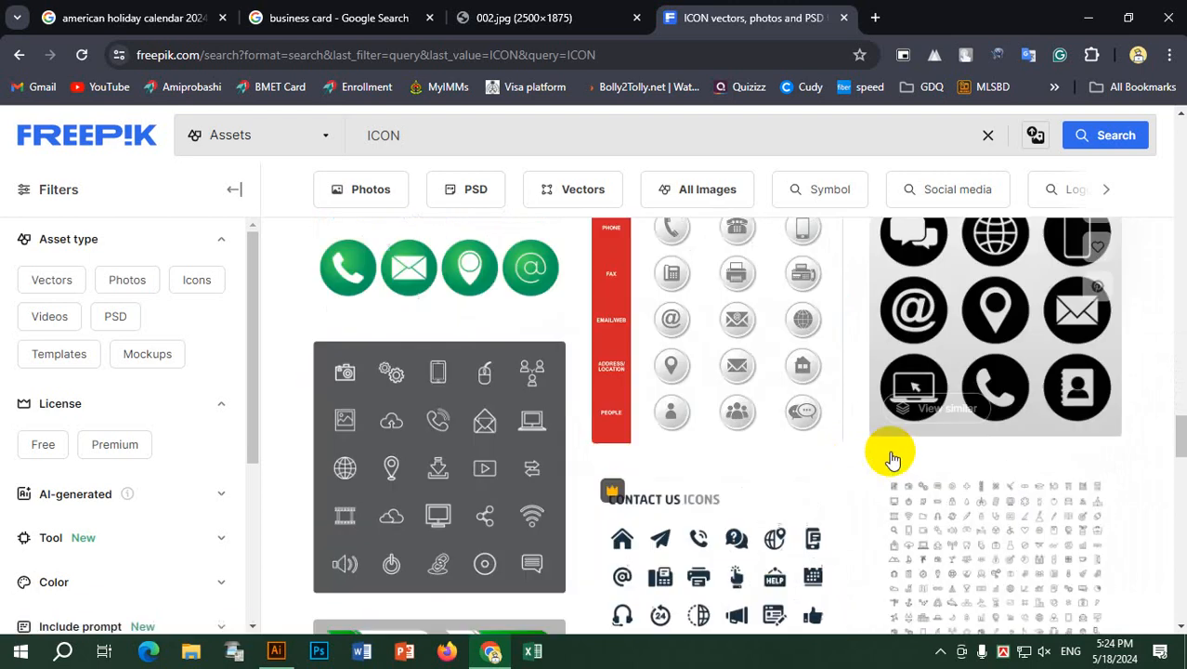
scroll(892, 455, down, 3)
scroll(991, 455, down, 2)
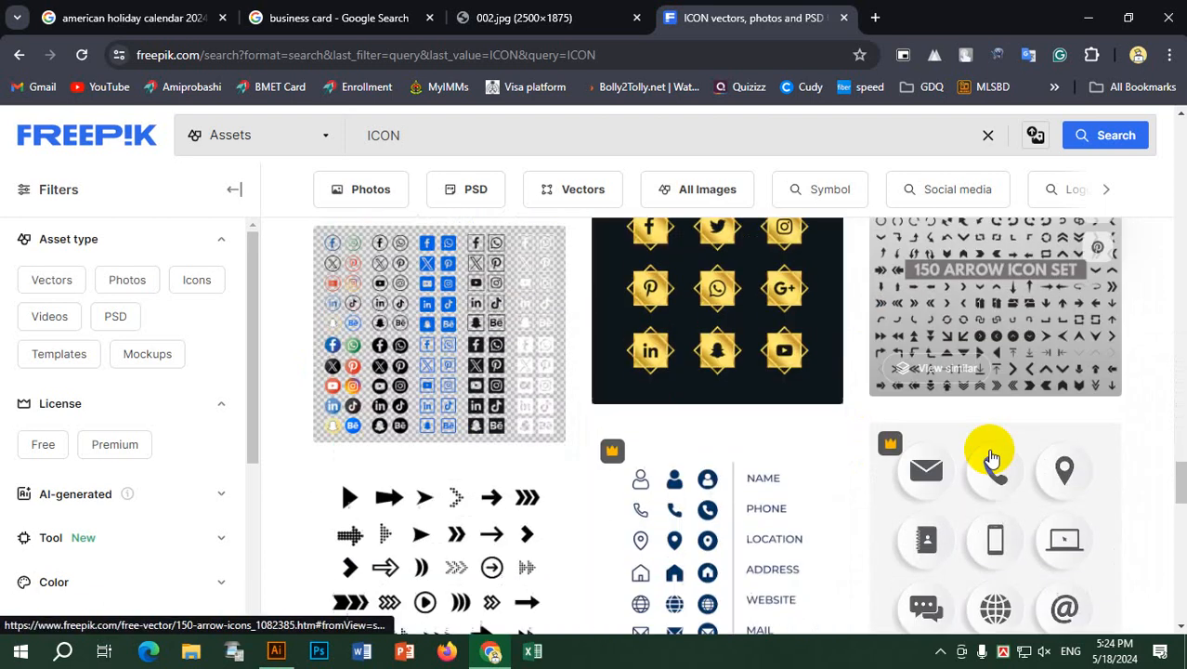
scroll(757, 464, down, 3)
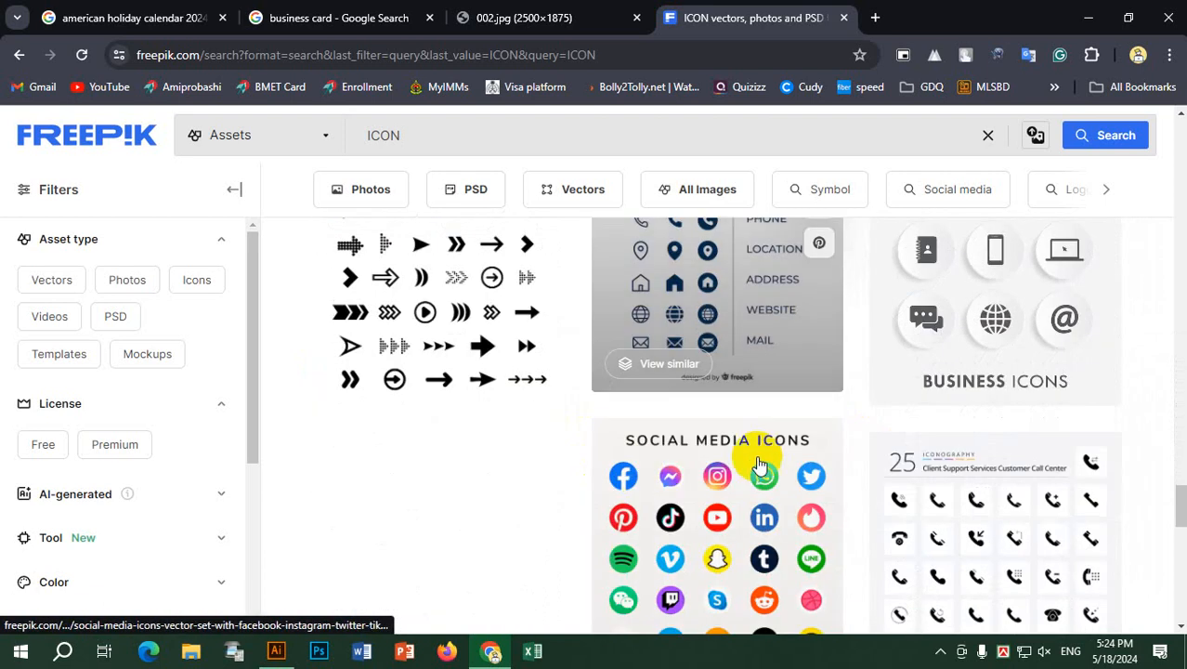
scroll(836, 460, down, 3)
scroll(808, 520, down, 1)
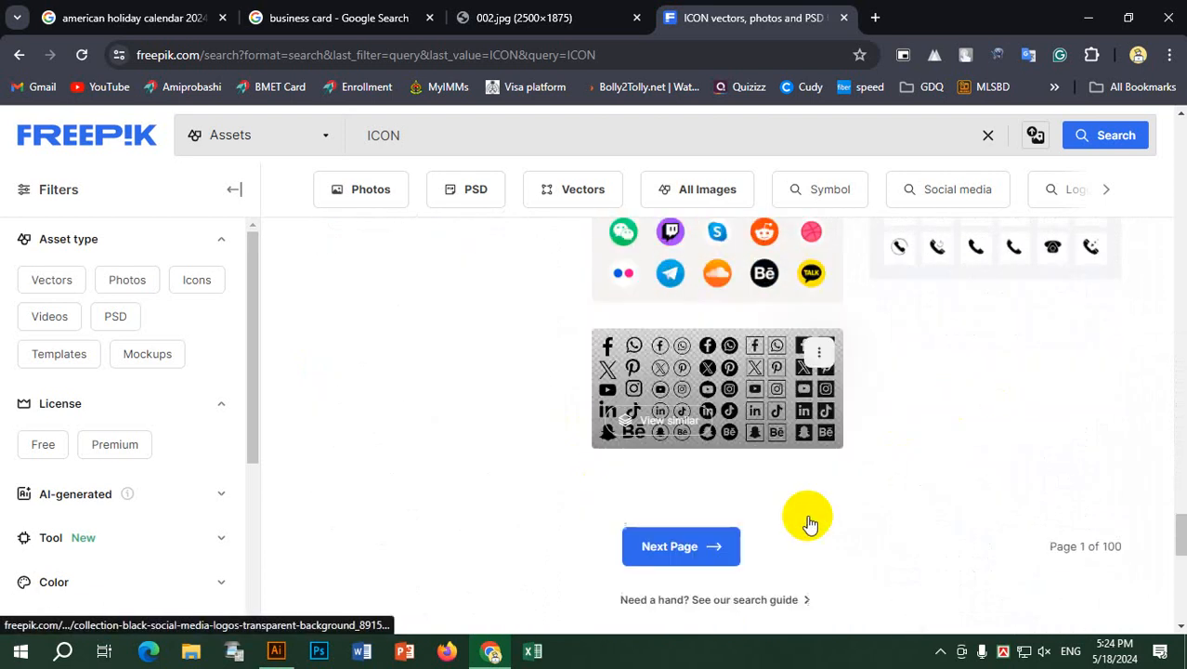
scroll(762, 436, down, 2)
click(696, 334)
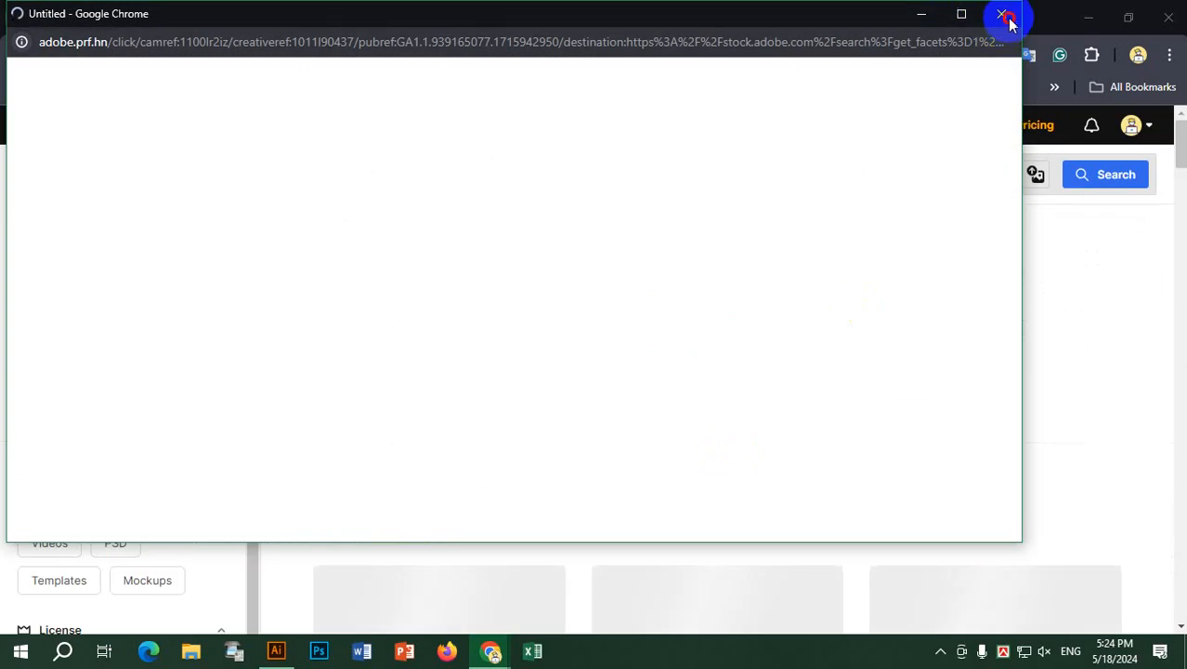
Step: Dismiss the ad popup and preview the travel/medical/finance and 300 THIN LINE ICONS sets
click(1003, 16)
scroll(650, 386, down, 5)
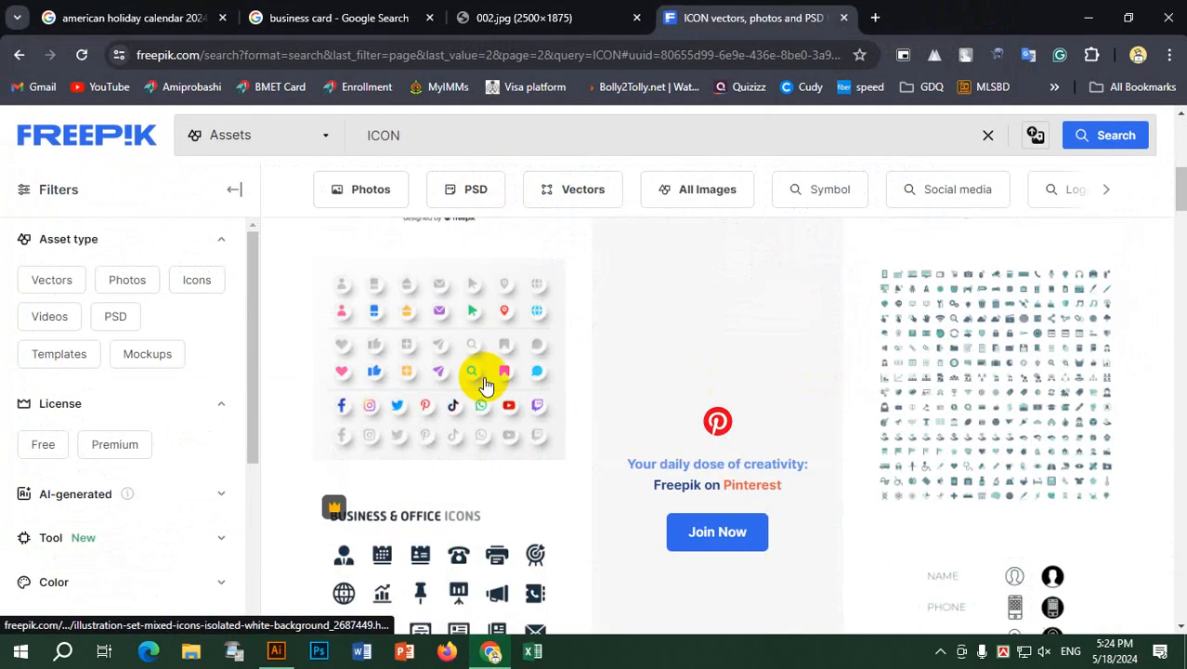
scroll(818, 427, down, 3)
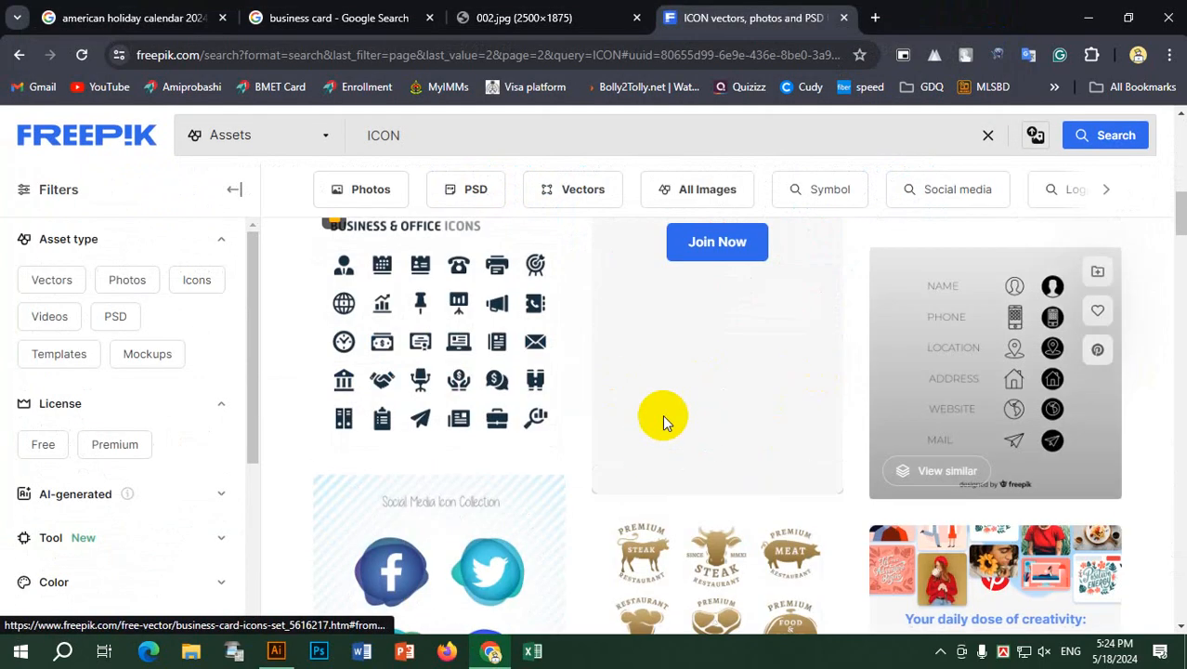
scroll(836, 409, down, 3)
scroll(873, 409, down, 10)
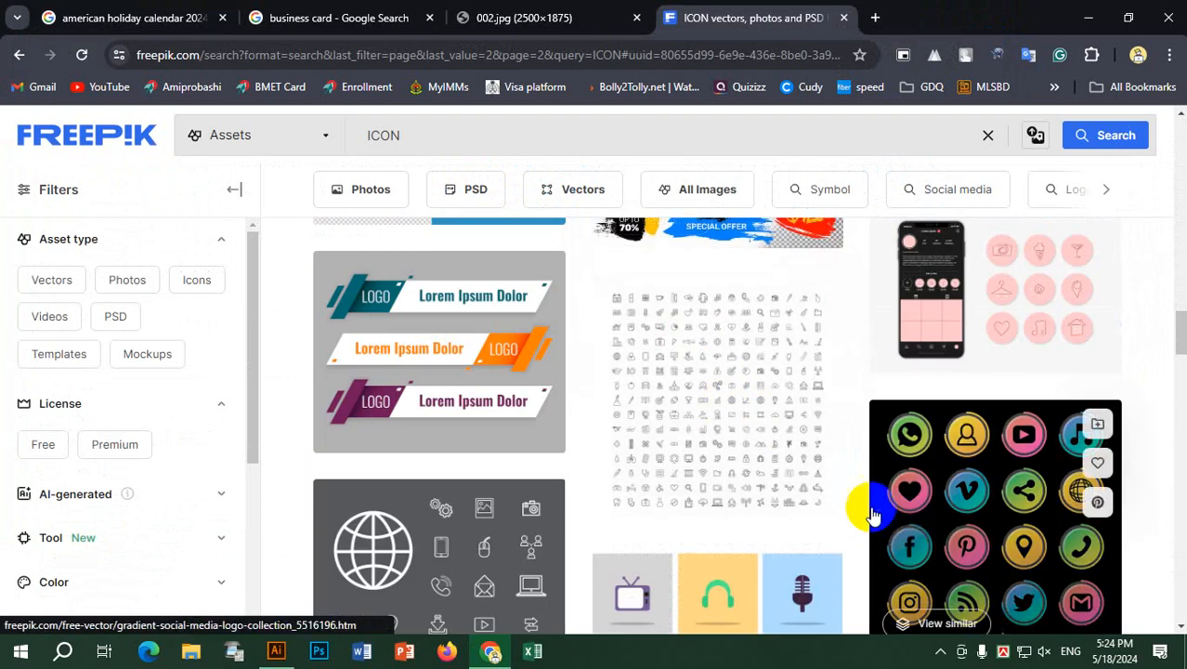
click(739, 353)
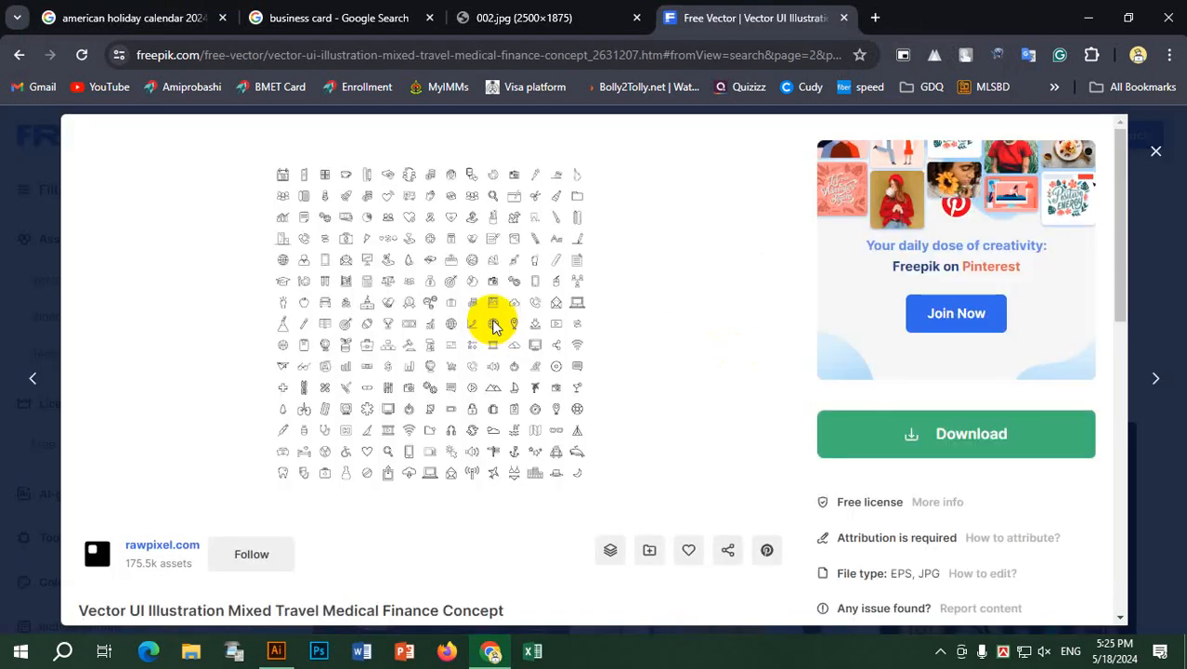
click(1156, 150)
scroll(650, 344, down, 5)
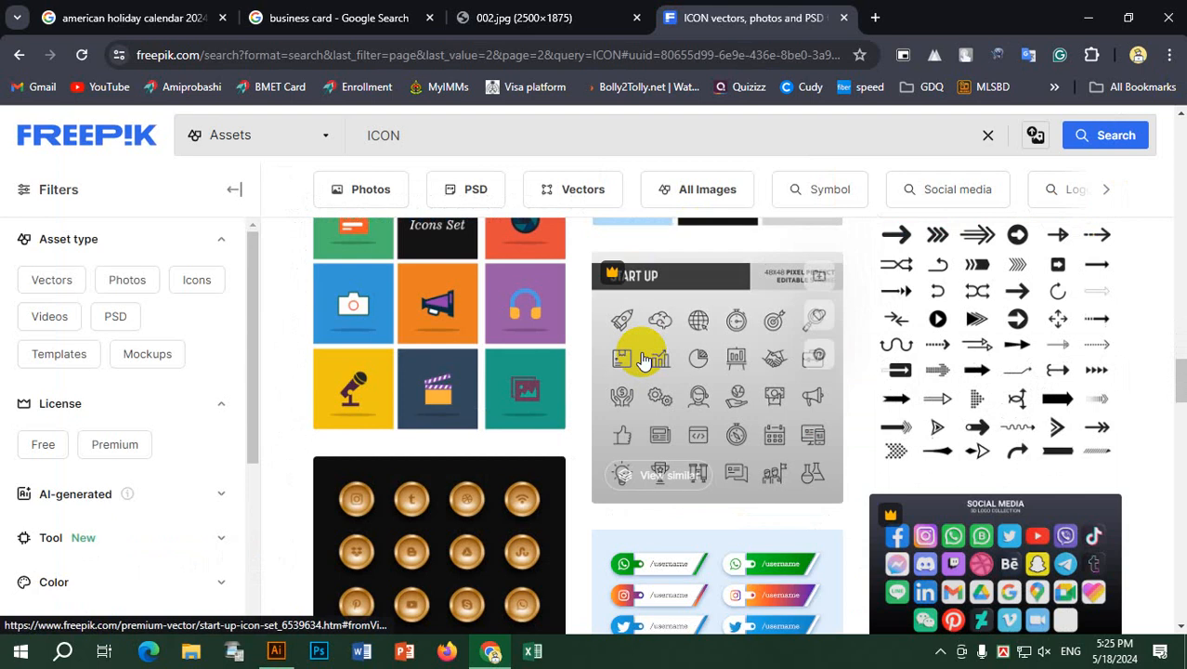
scroll(794, 427, down, 5)
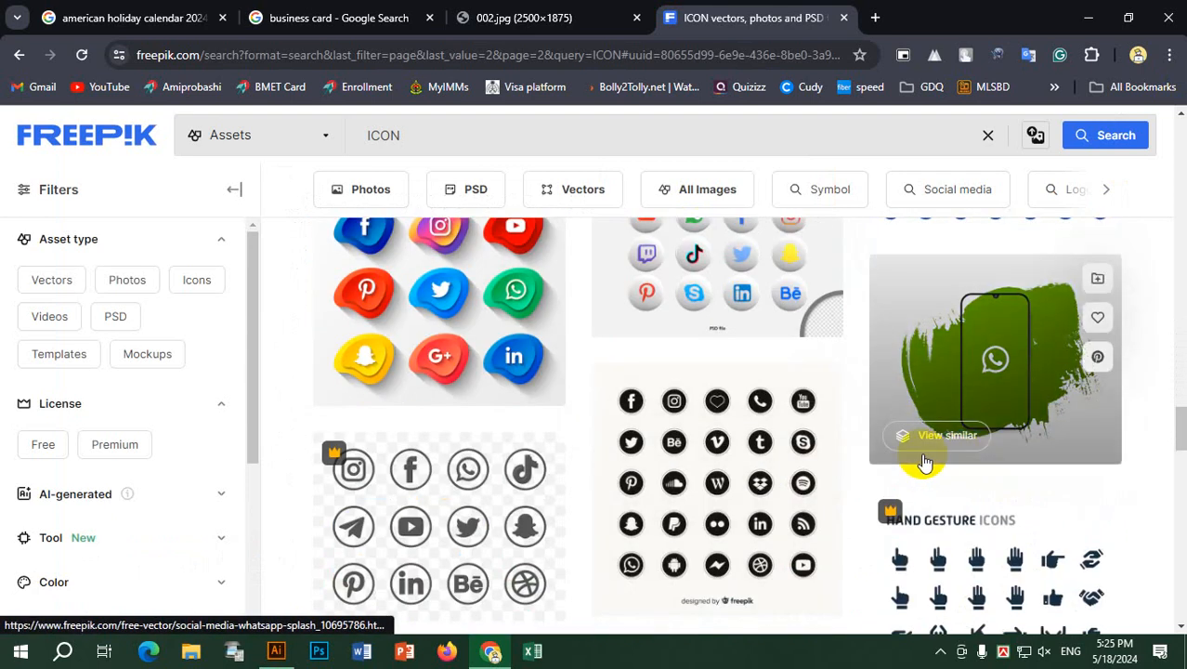
scroll(654, 476, down, 3)
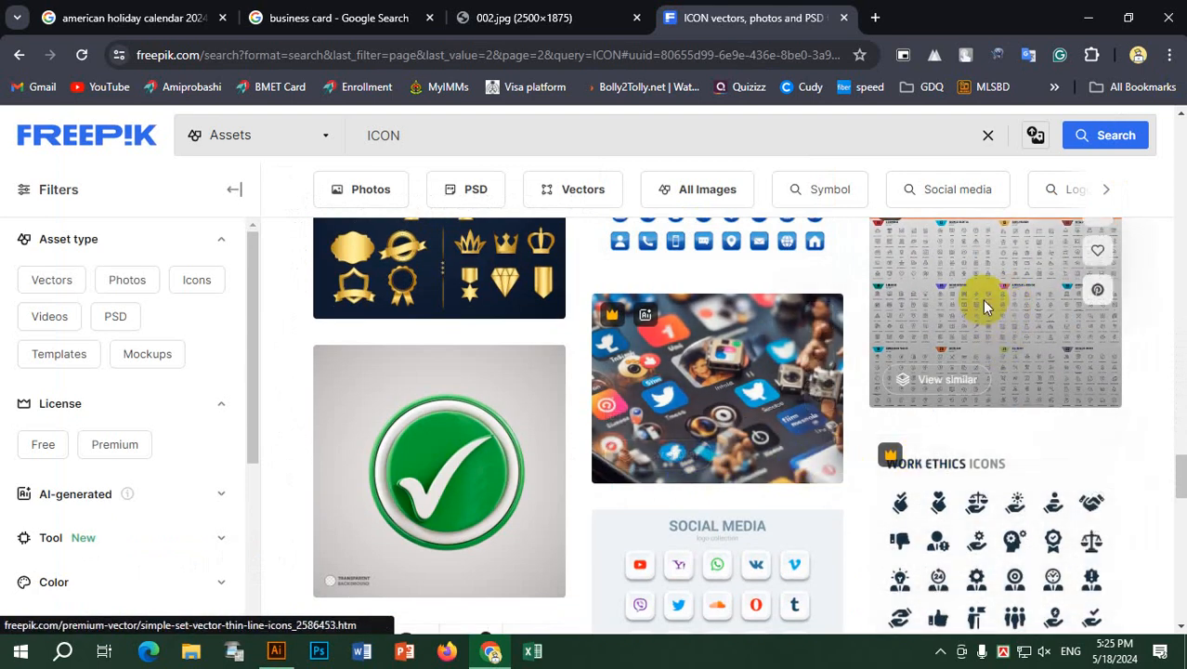
click(987, 307)
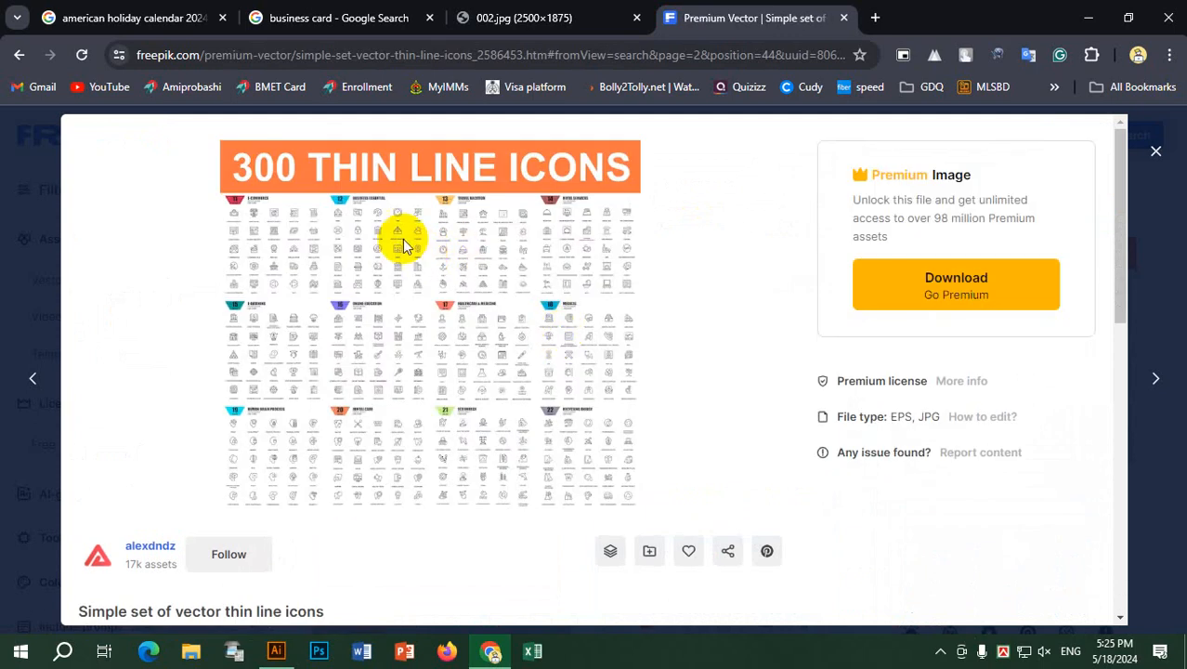
click(1155, 150)
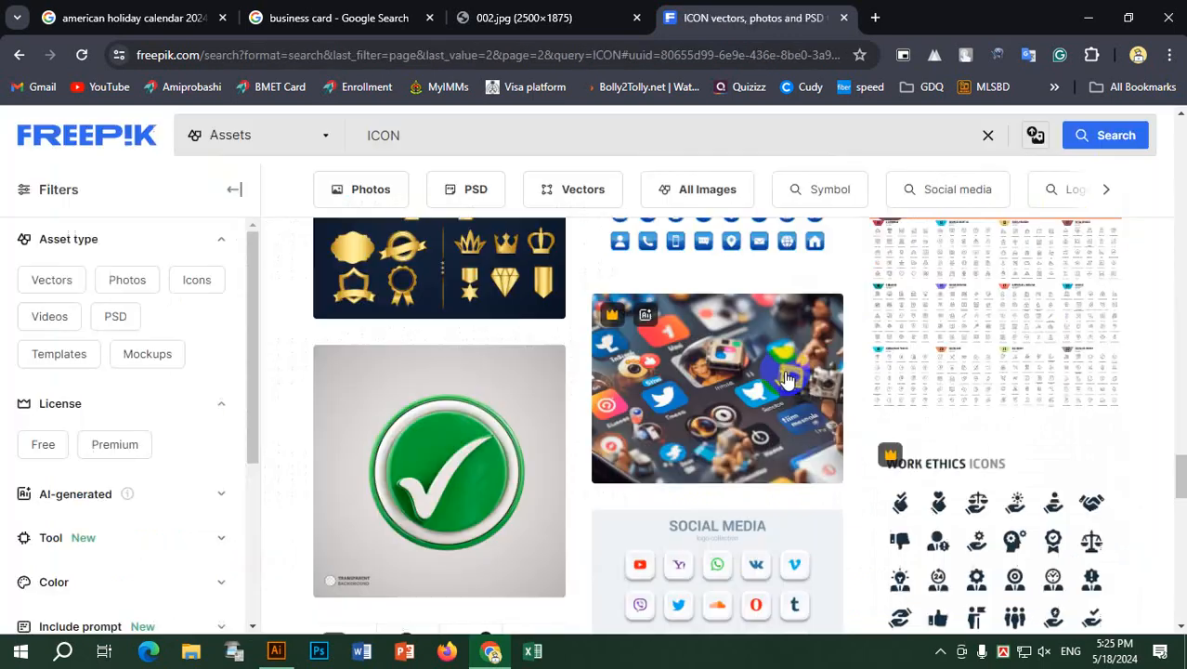
Step: Open page 3 of the ICON results, browse it, and return to the search field
scroll(856, 397, down, 10)
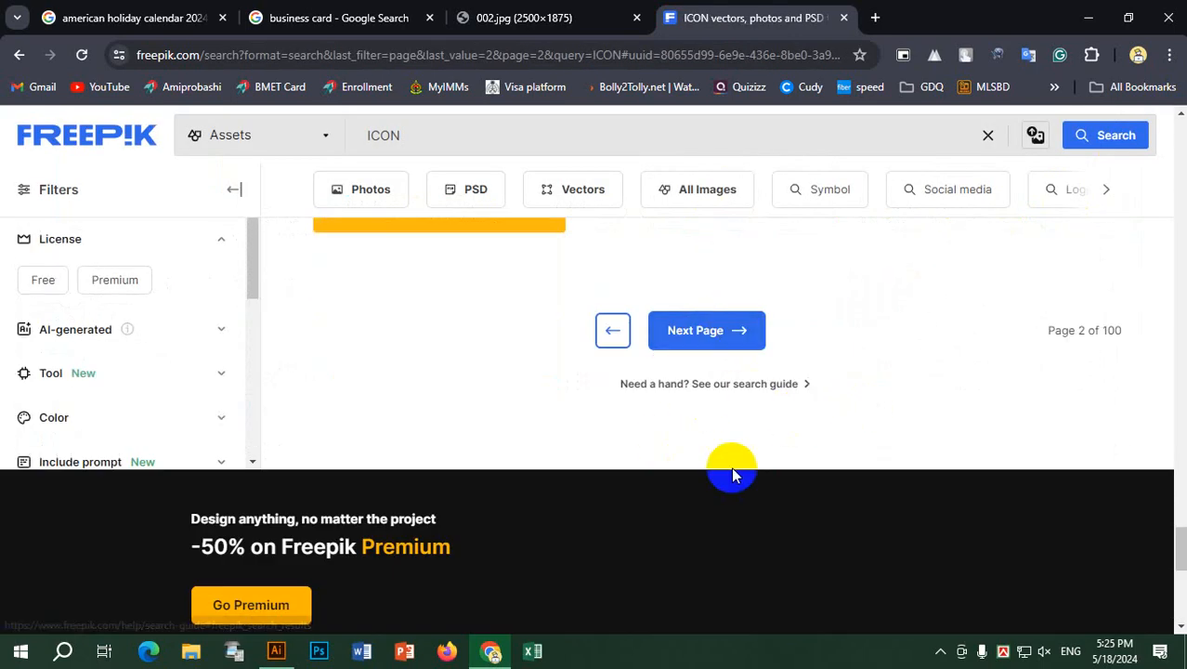
click(706, 330)
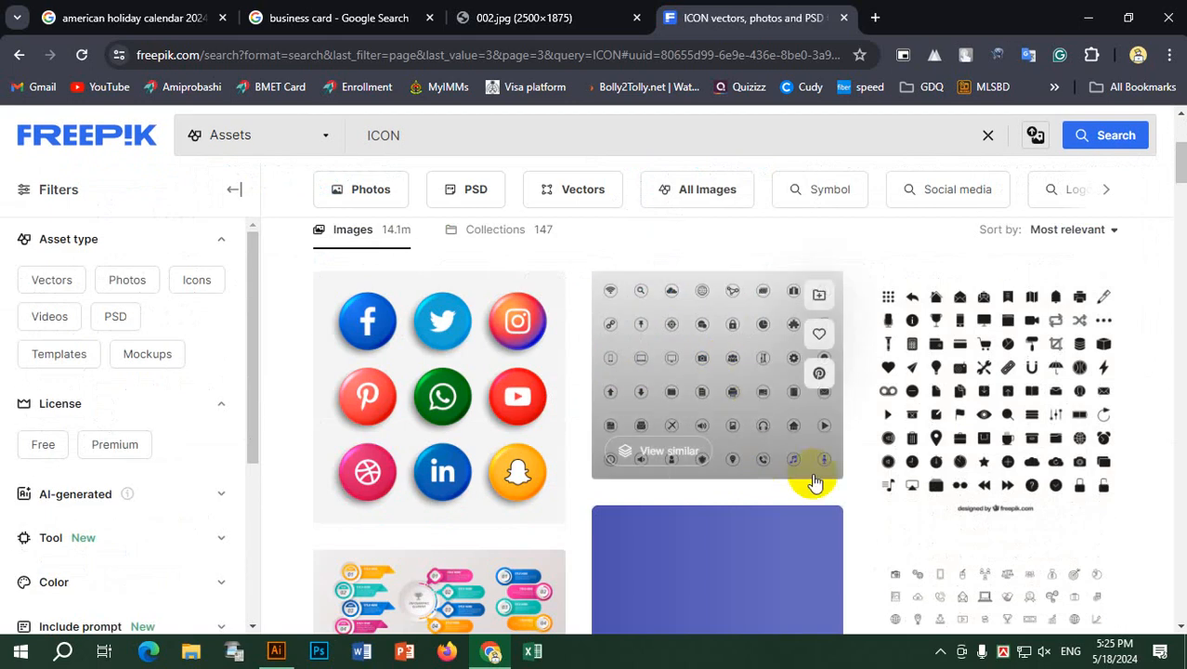
scroll(733, 467, down, 3)
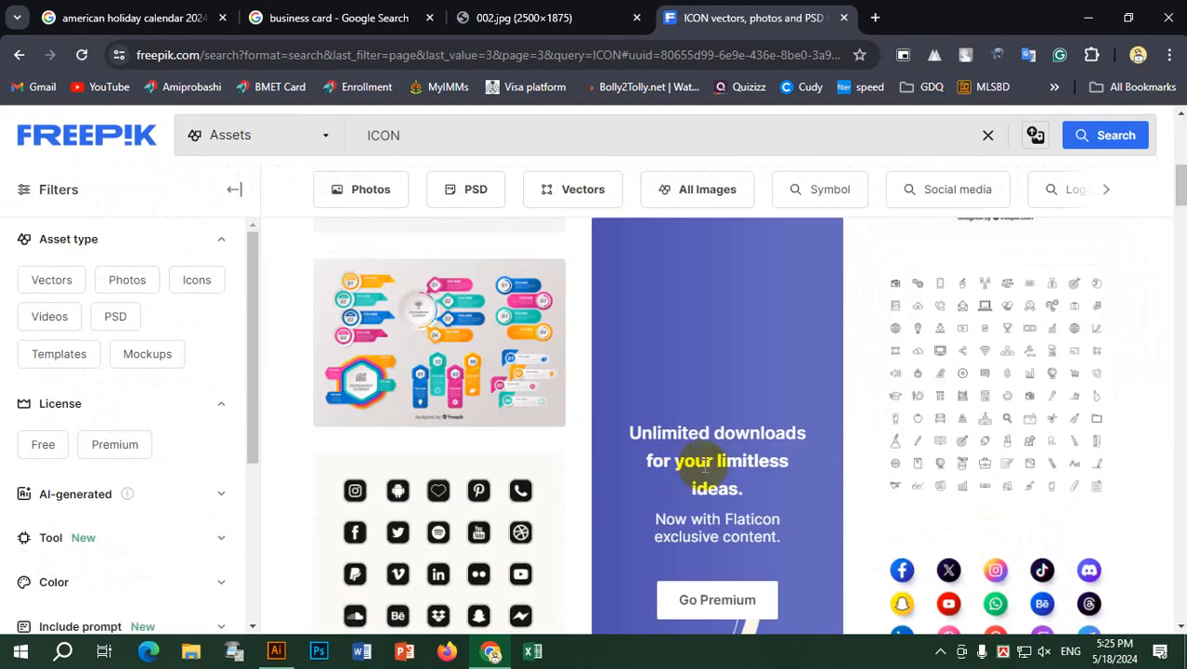
scroll(689, 464, down, 3)
scroll(450, 392, down, 3)
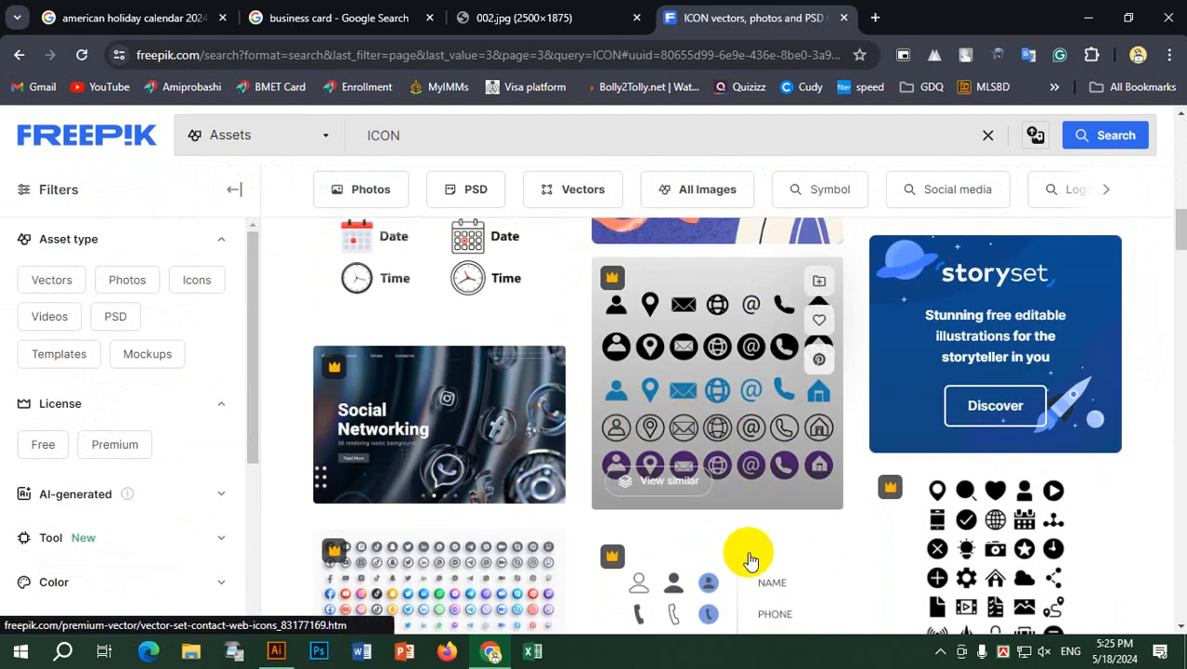
scroll(768, 544, down, 3)
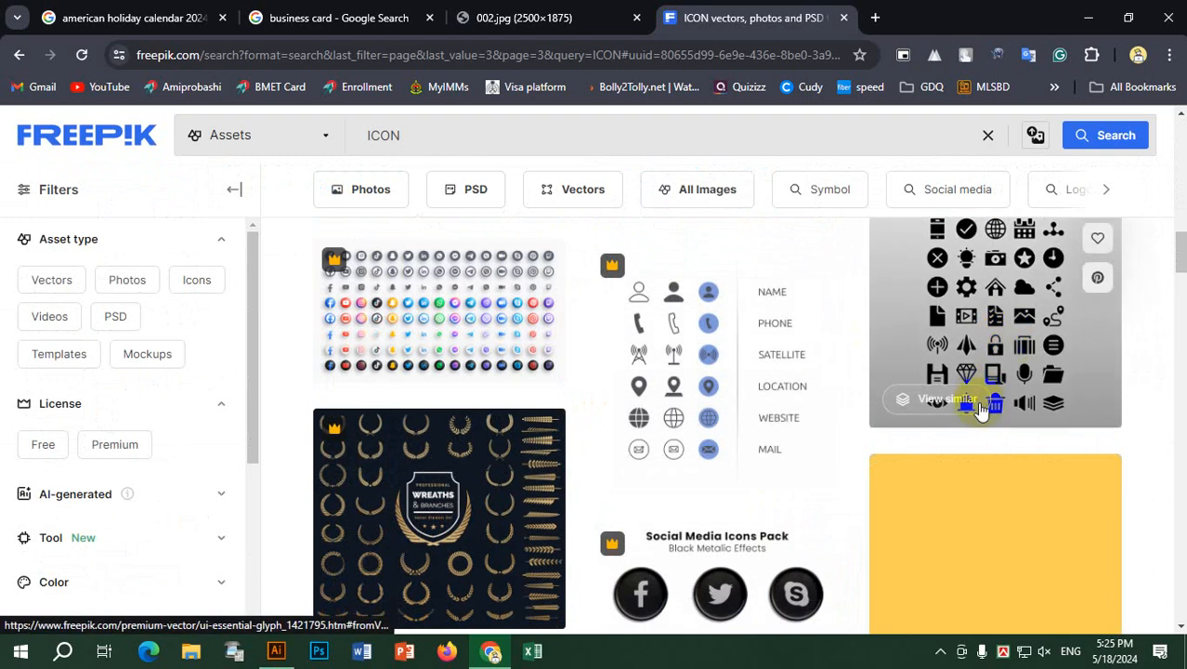
scroll(1081, 498, up, 3)
scroll(627, 469, down, 9)
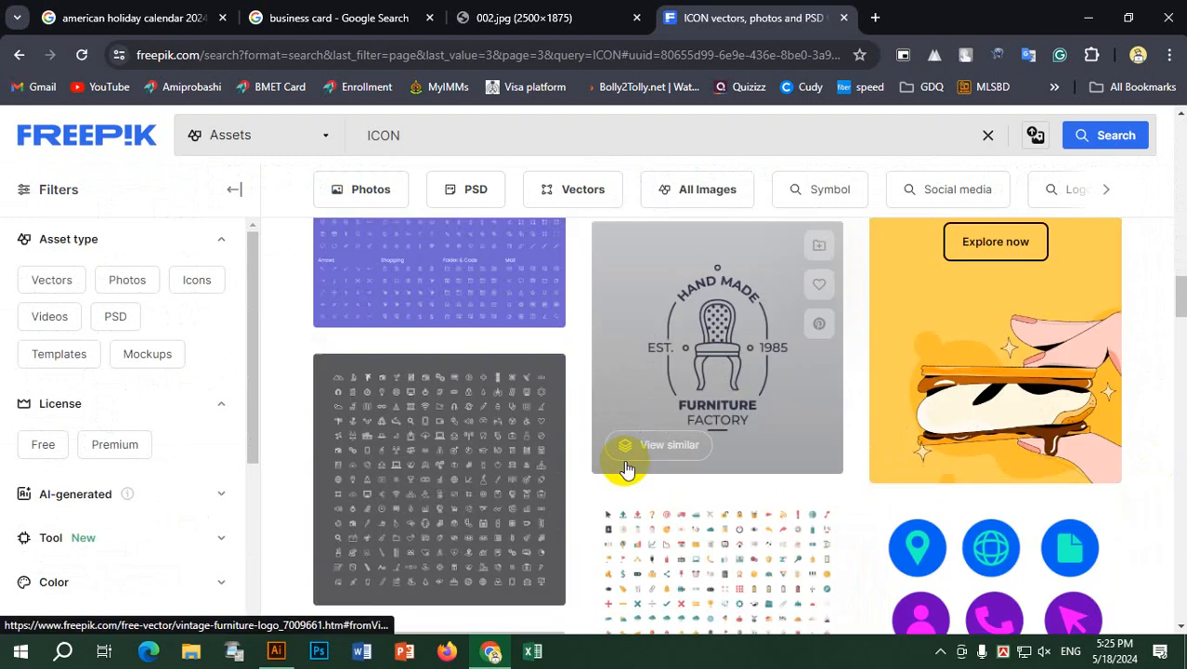
scroll(710, 444, down, 3)
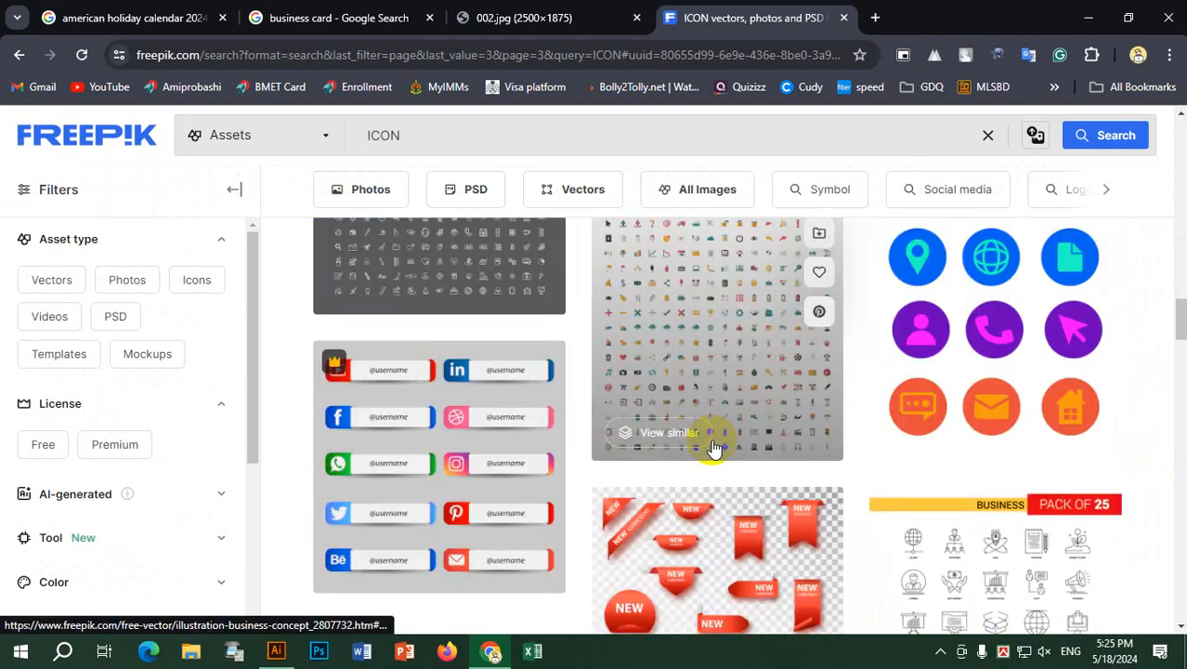
scroll(713, 449, down, 3)
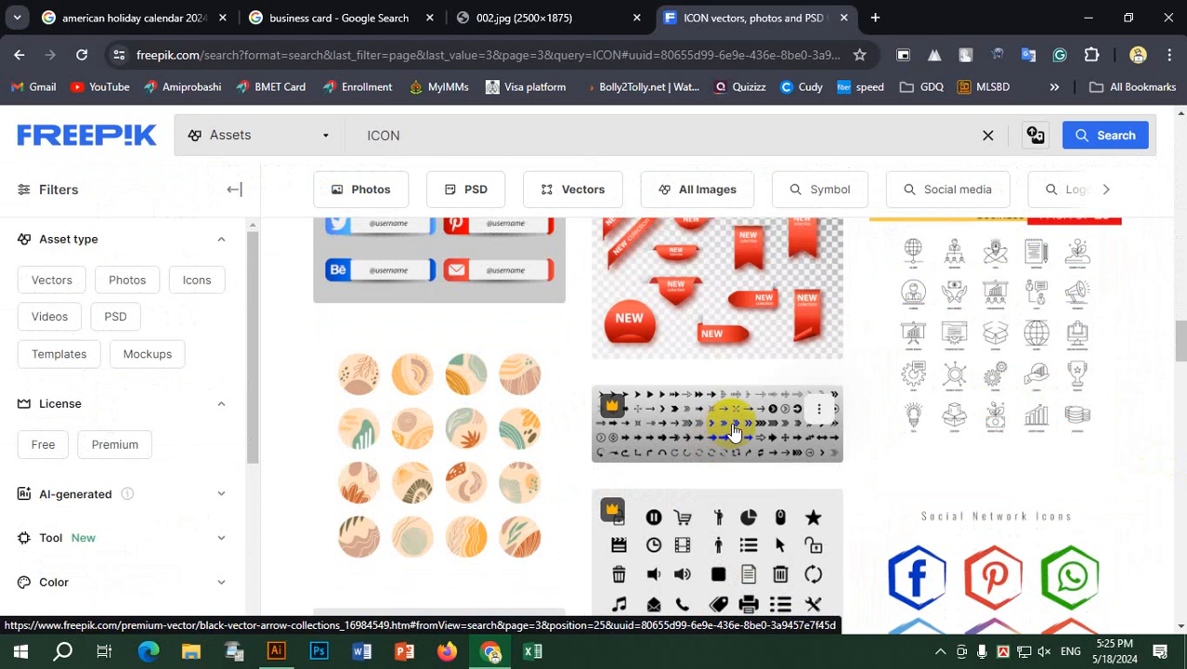
scroll(724, 419, down, 3)
scroll(723, 437, down, 3)
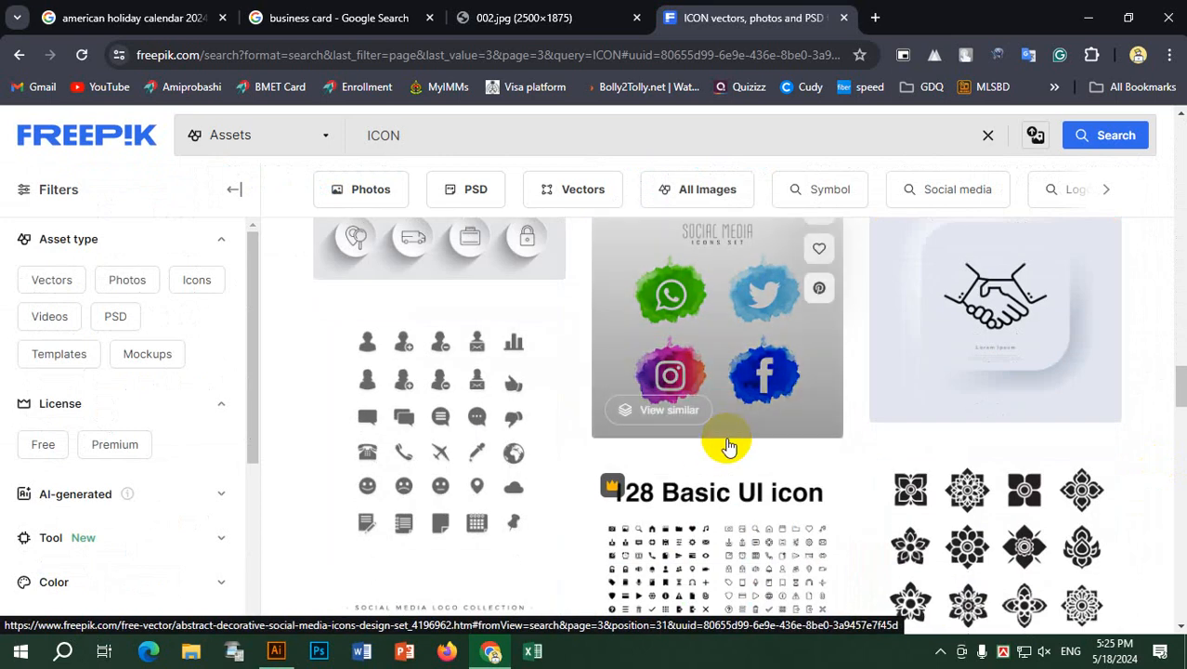
scroll(728, 447, down, 3)
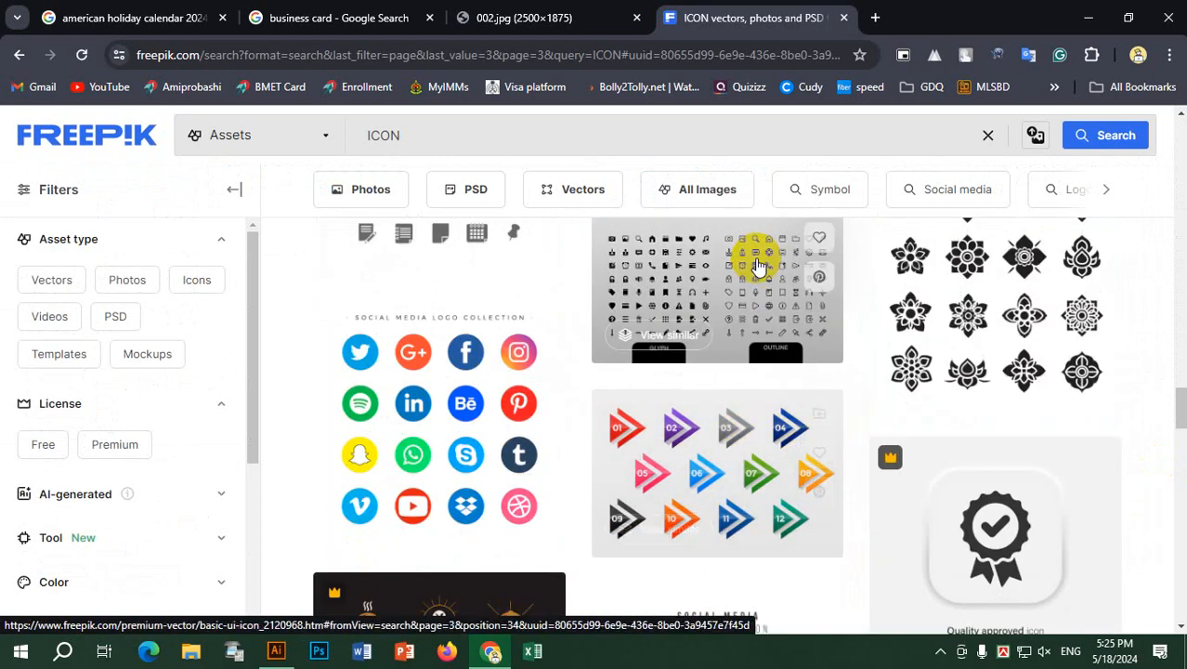
scroll(762, 276, down, 5)
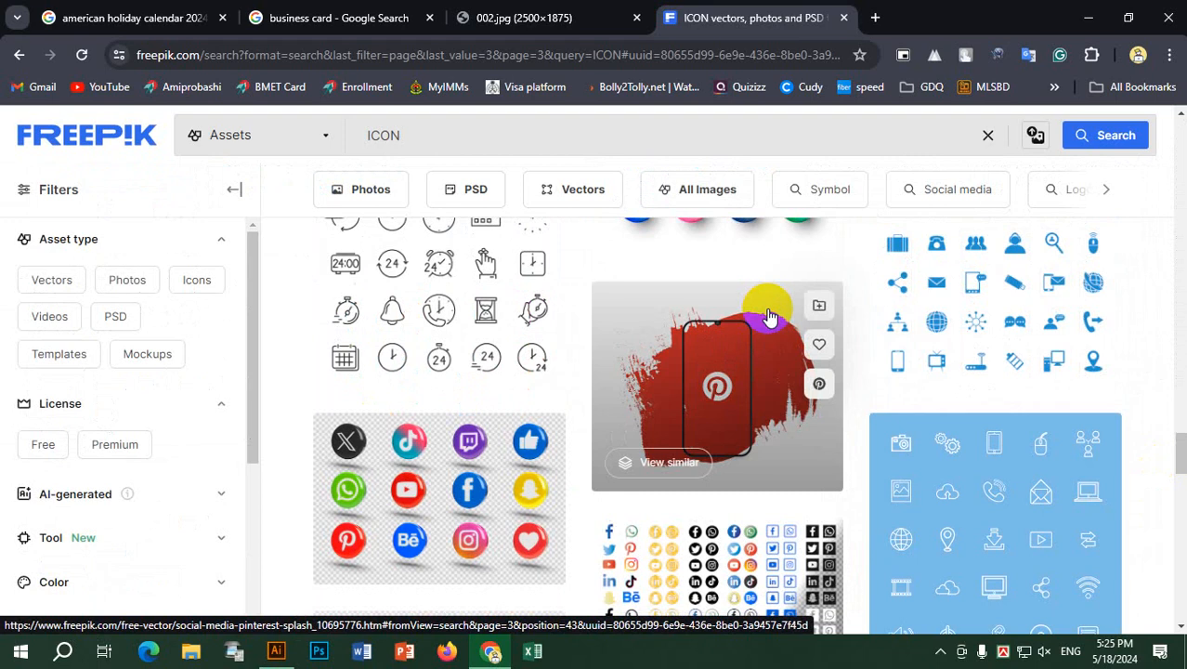
scroll(771, 340, up, 3)
scroll(749, 344, down, 3)
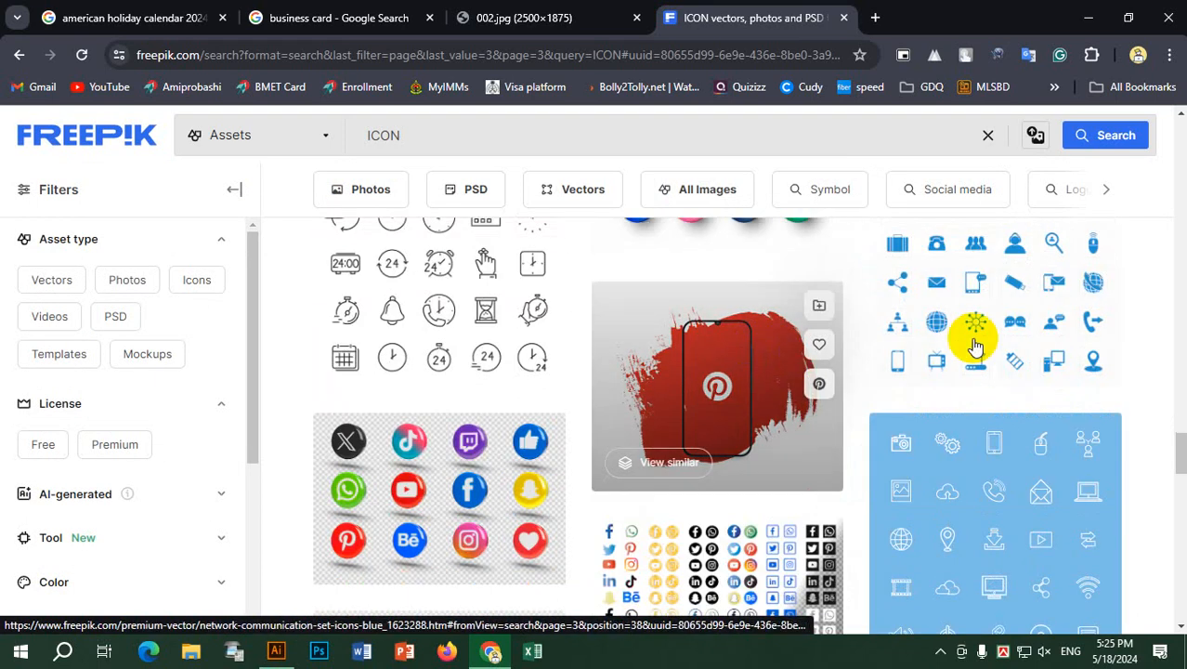
scroll(948, 400, up, 3)
scroll(639, 419, down, 10)
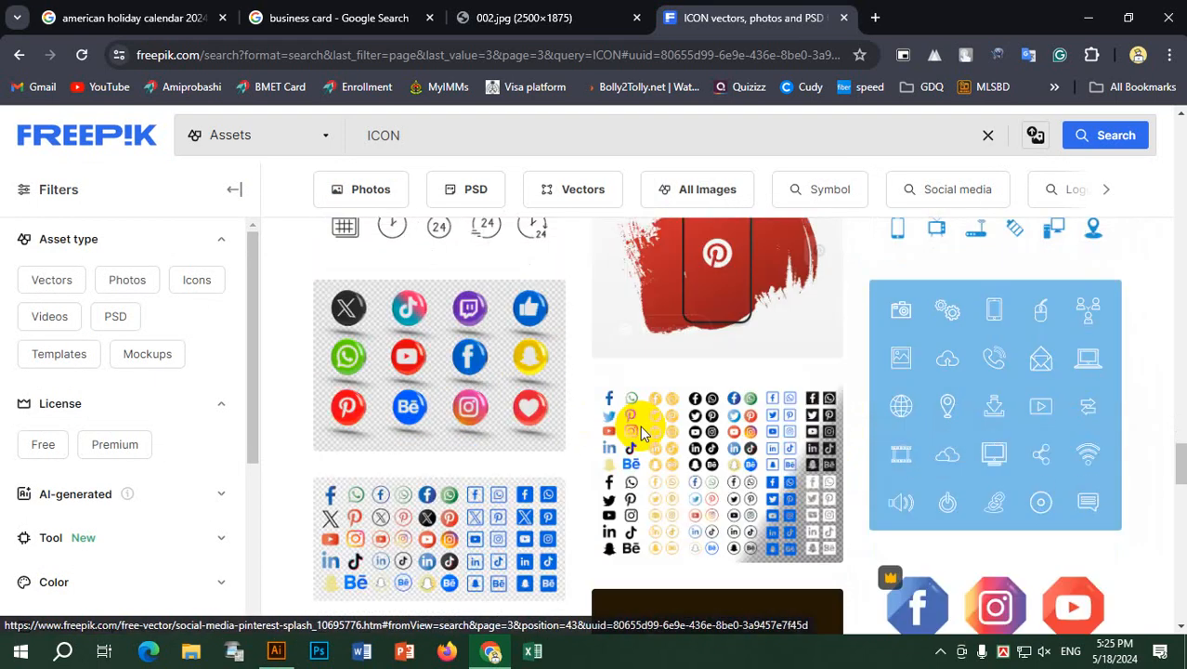
scroll(675, 420, down, 10)
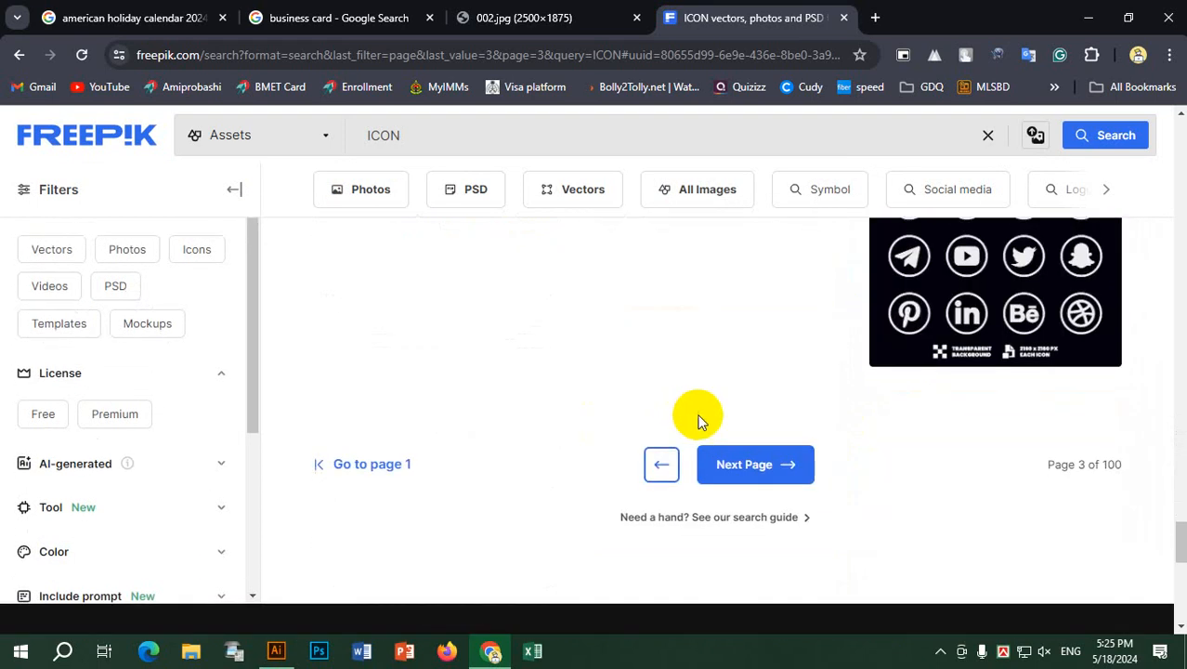
drag(1176, 530, 1177, 119)
click(468, 175)
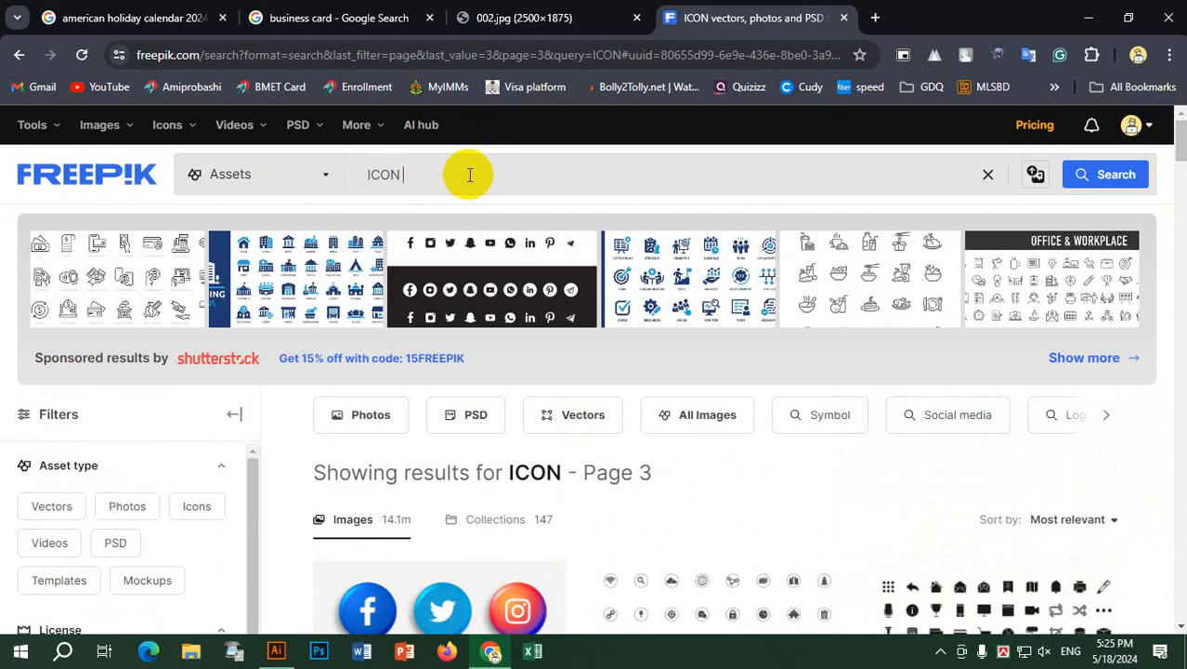
Step: Filter the results to vectors and free-download the Social Media Logos and Icons set
click(51, 512)
scroll(690, 425, down, 3)
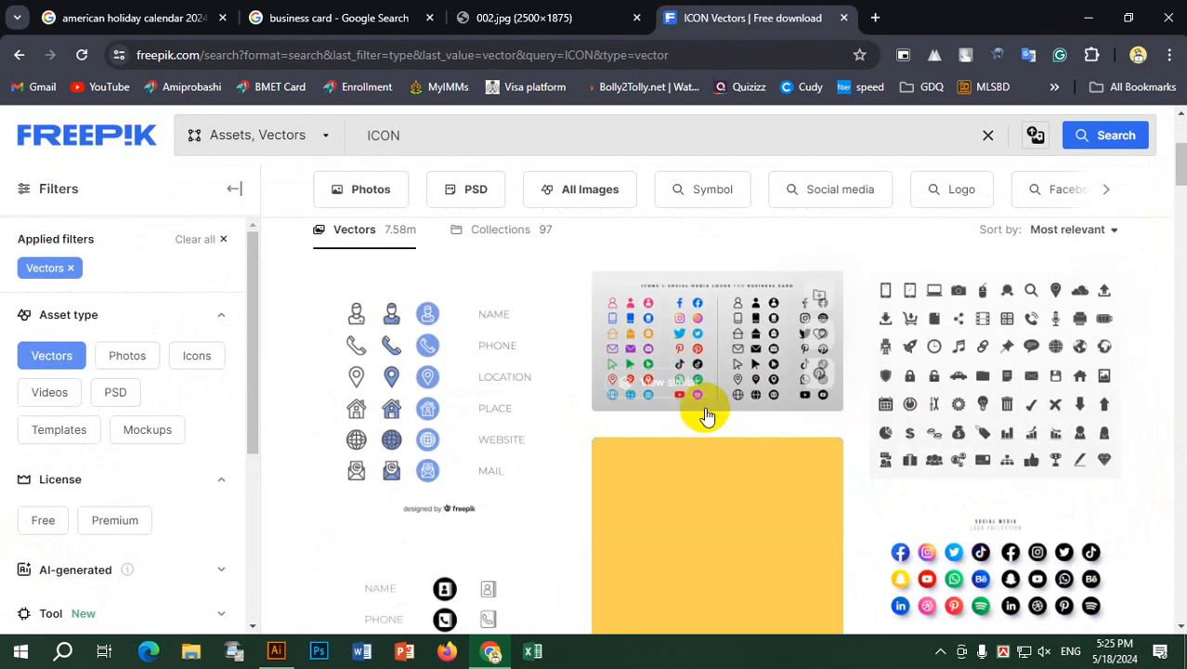
click(760, 346)
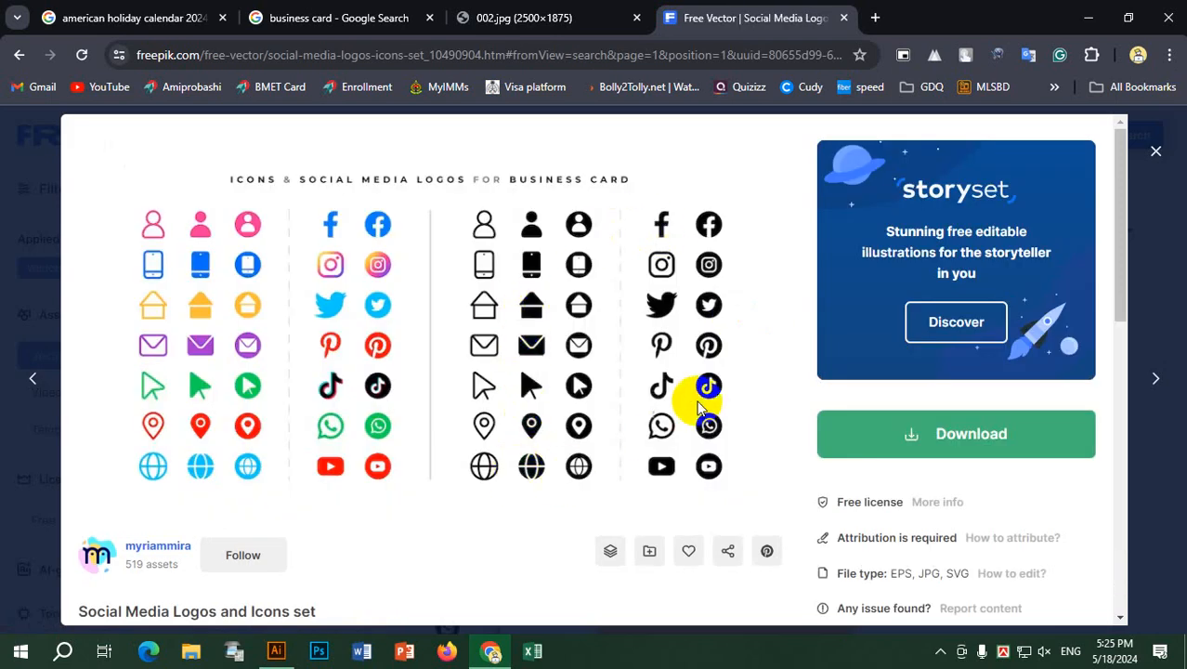
click(982, 446)
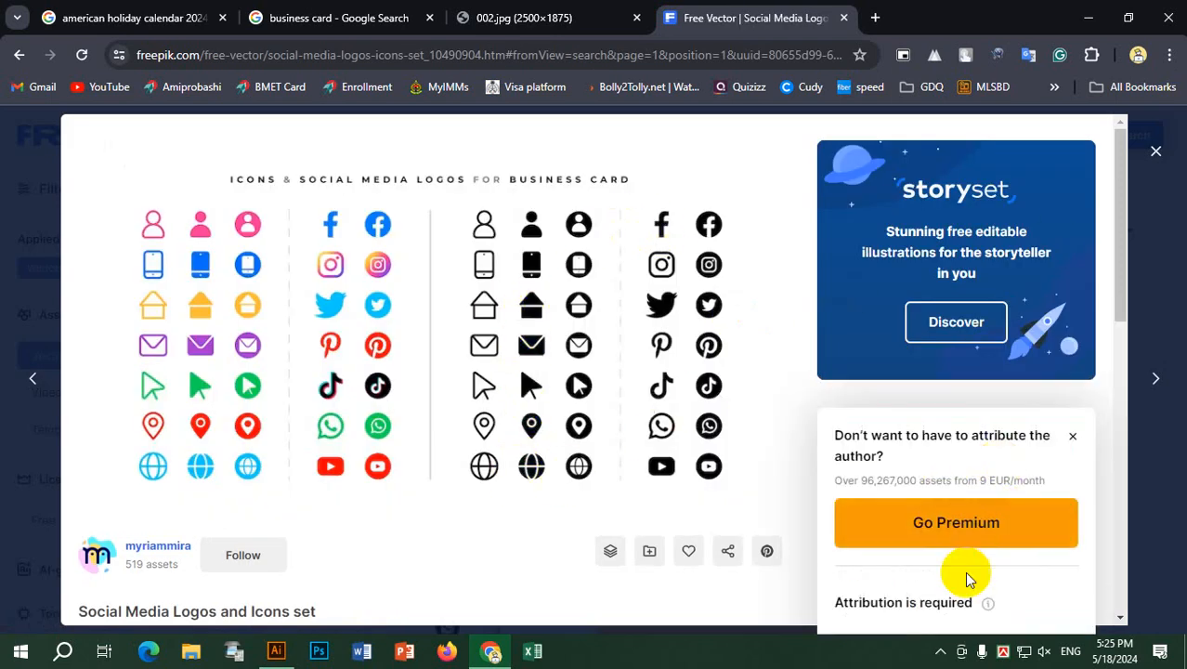
scroll(1120, 307, down, 3)
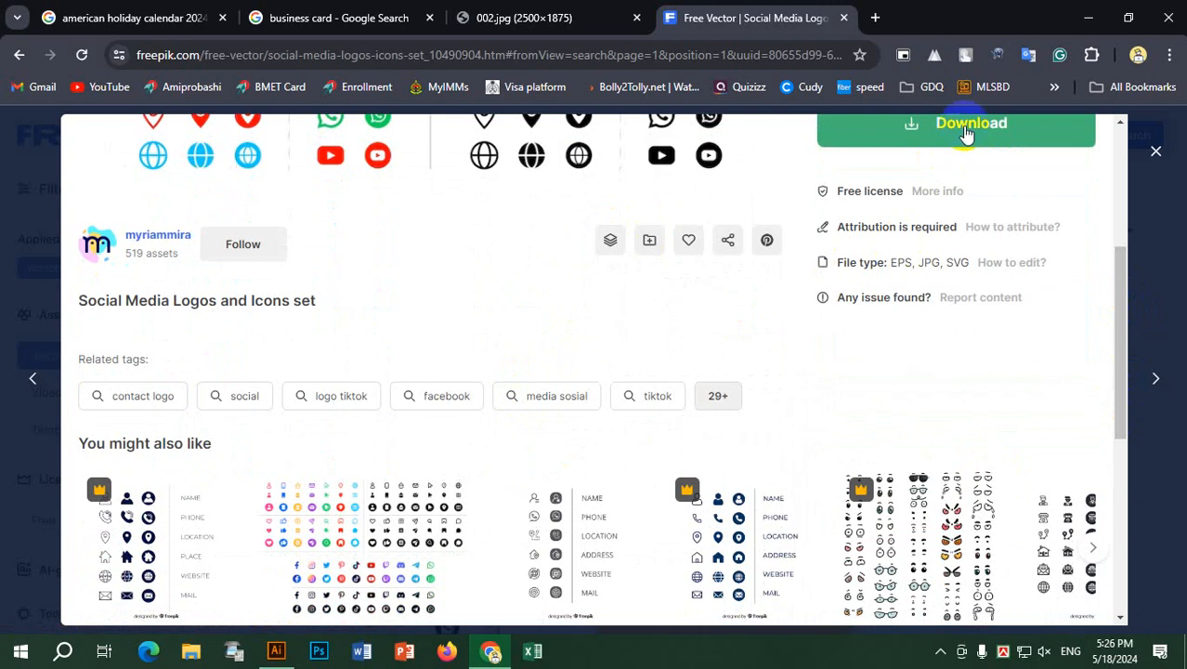
click(967, 135)
click(966, 354)
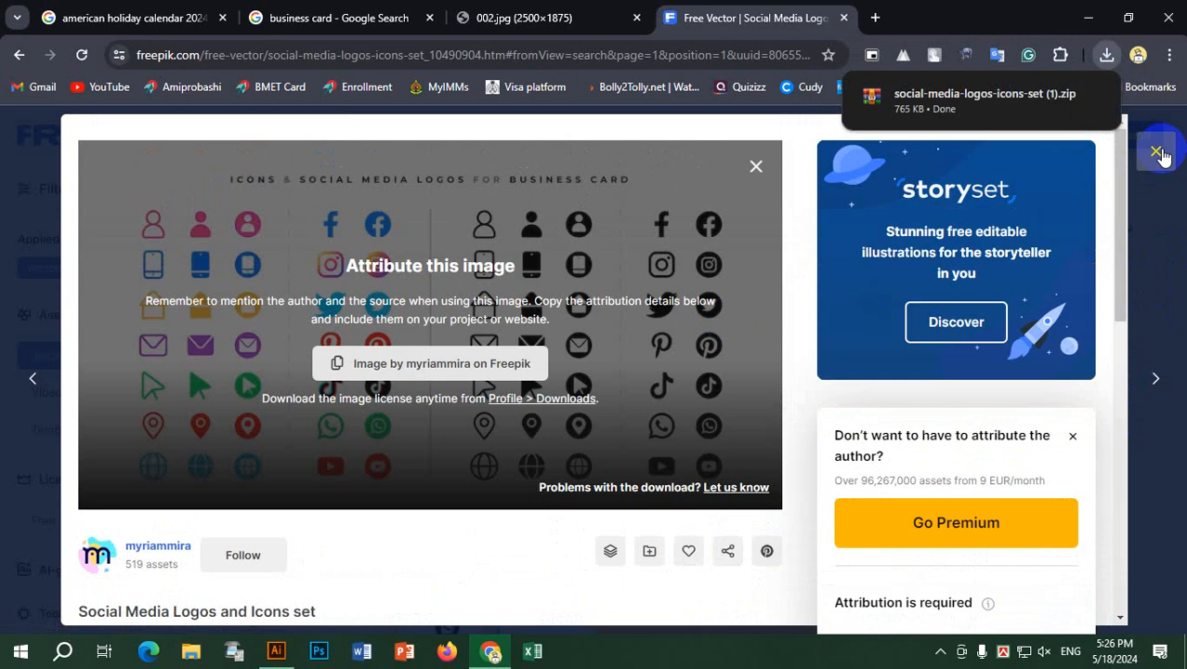
click(1156, 151)
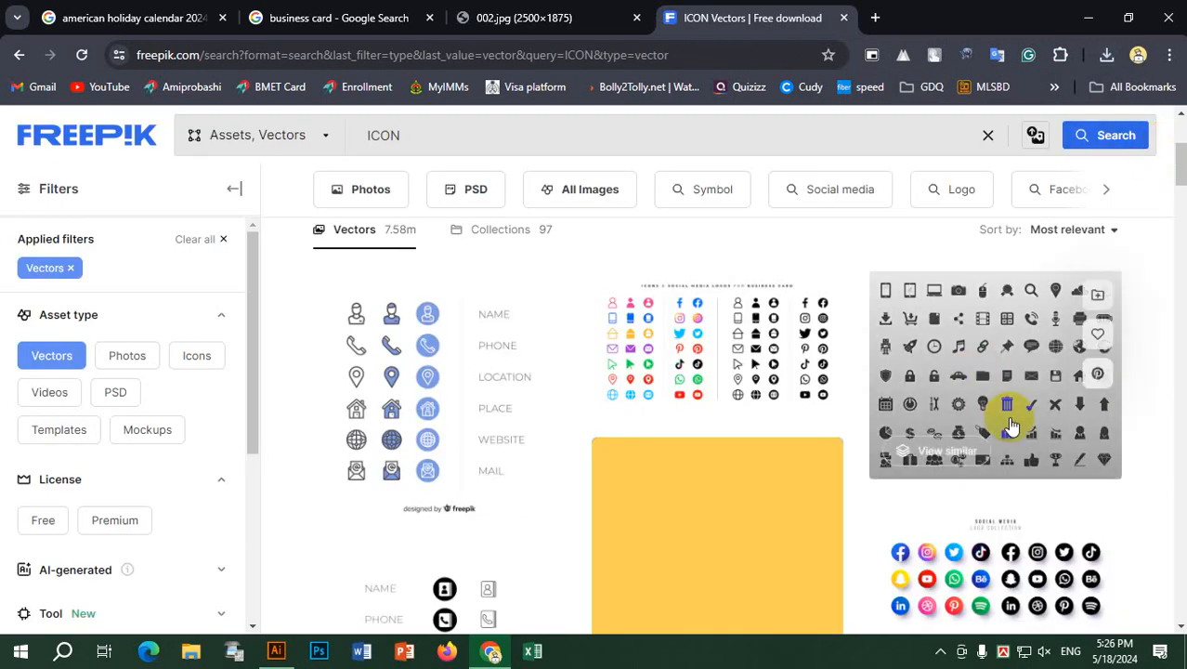
Step: Find the Social media logo collection and take its free download
scroll(625, 443, down, 3)
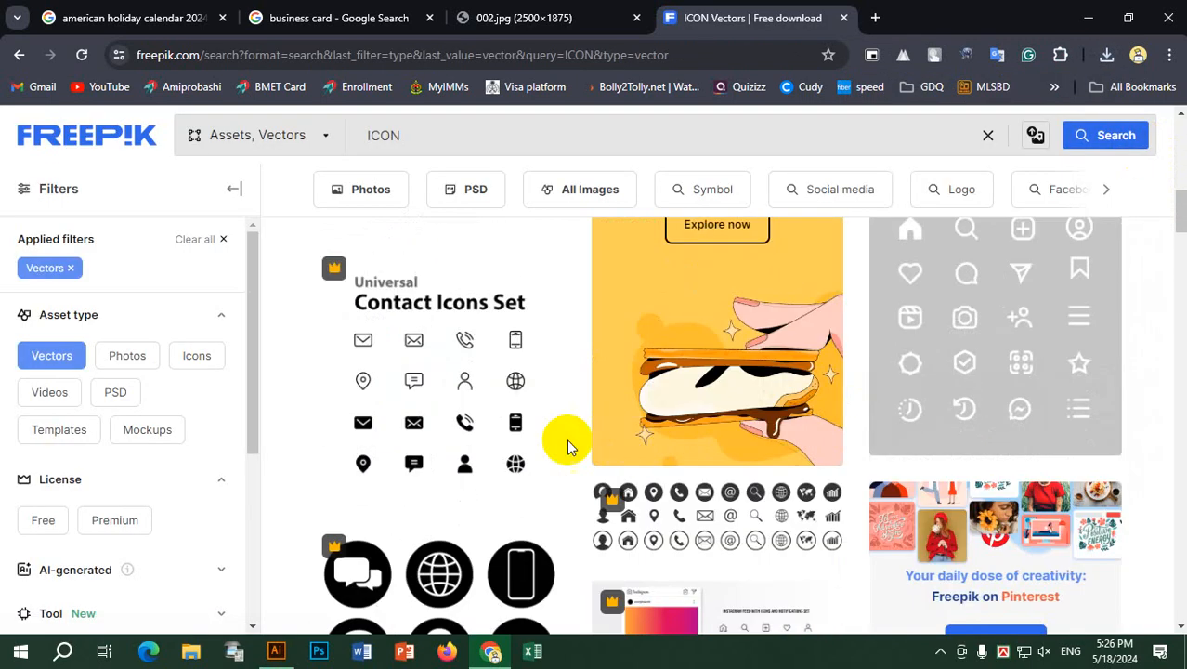
scroll(783, 461, down, 3)
scroll(651, 437, down, 3)
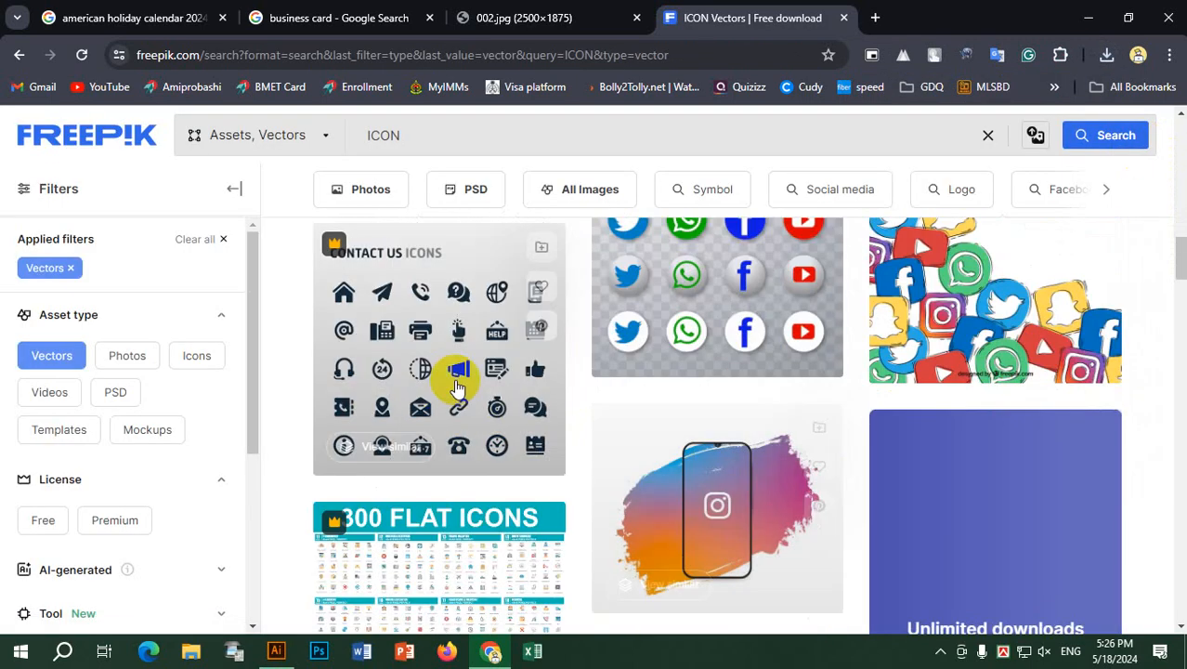
scroll(520, 372, down, 3)
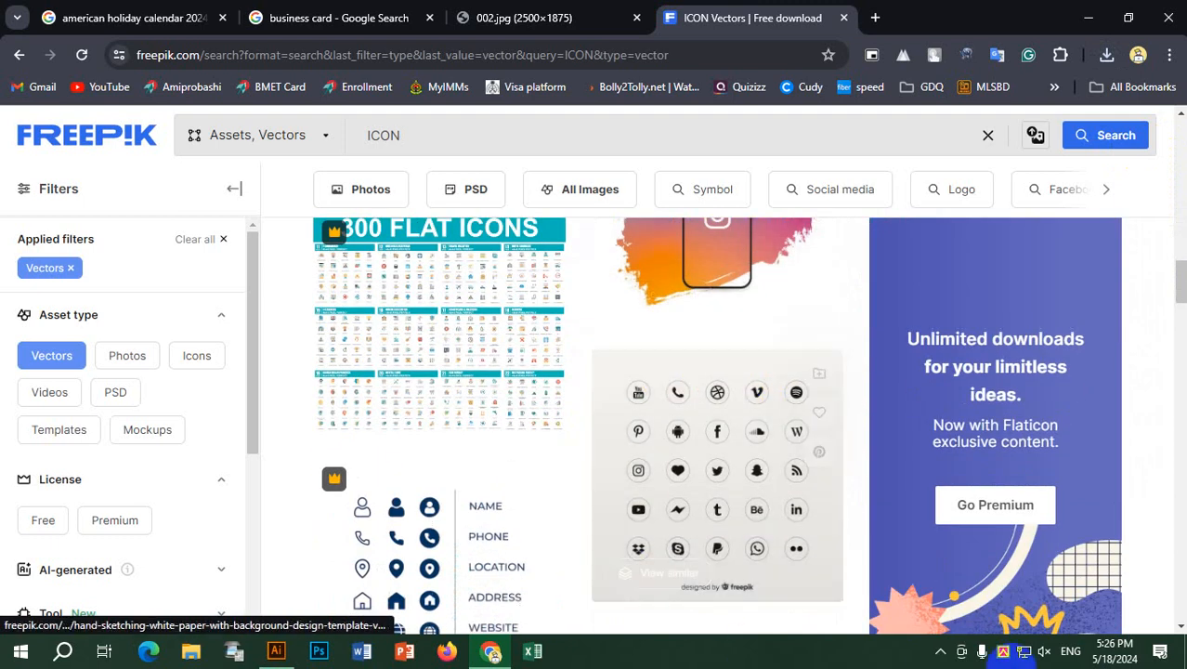
click(717, 401)
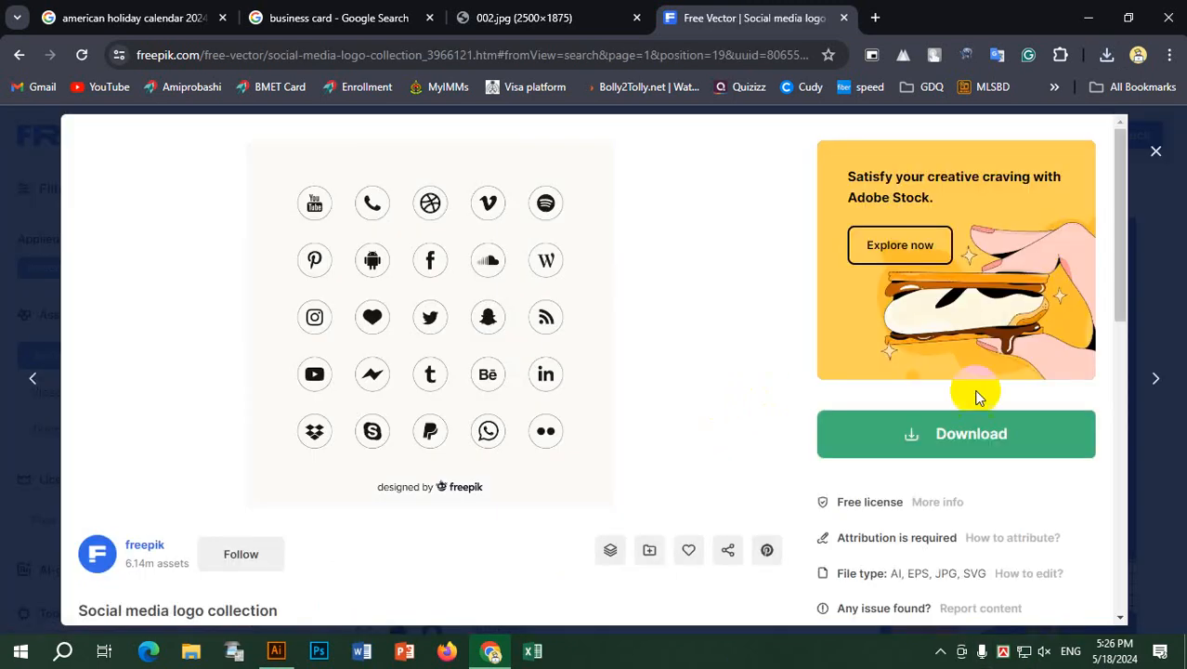
click(1028, 437)
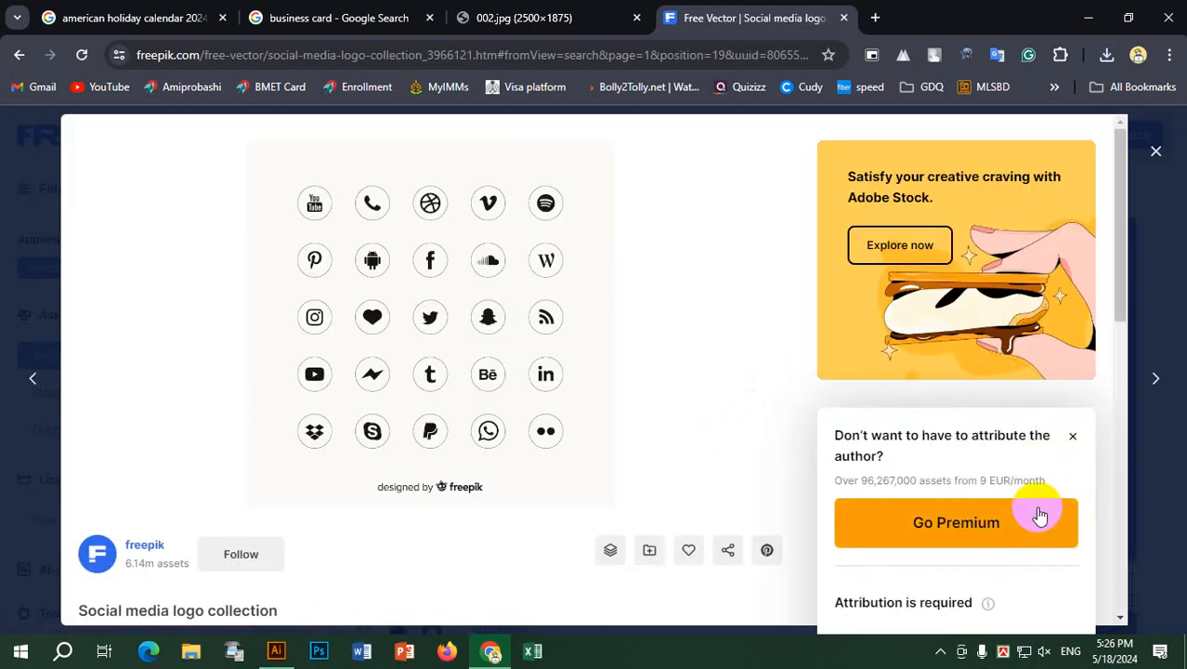
drag(1115, 291, 1108, 386)
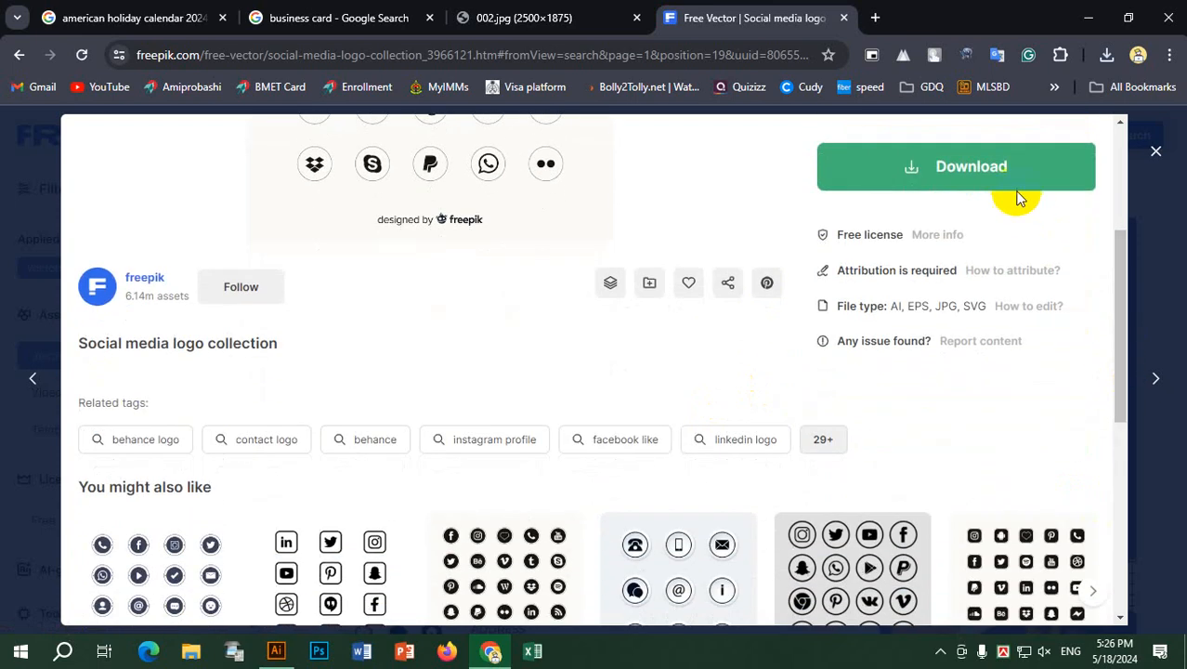
click(1014, 195)
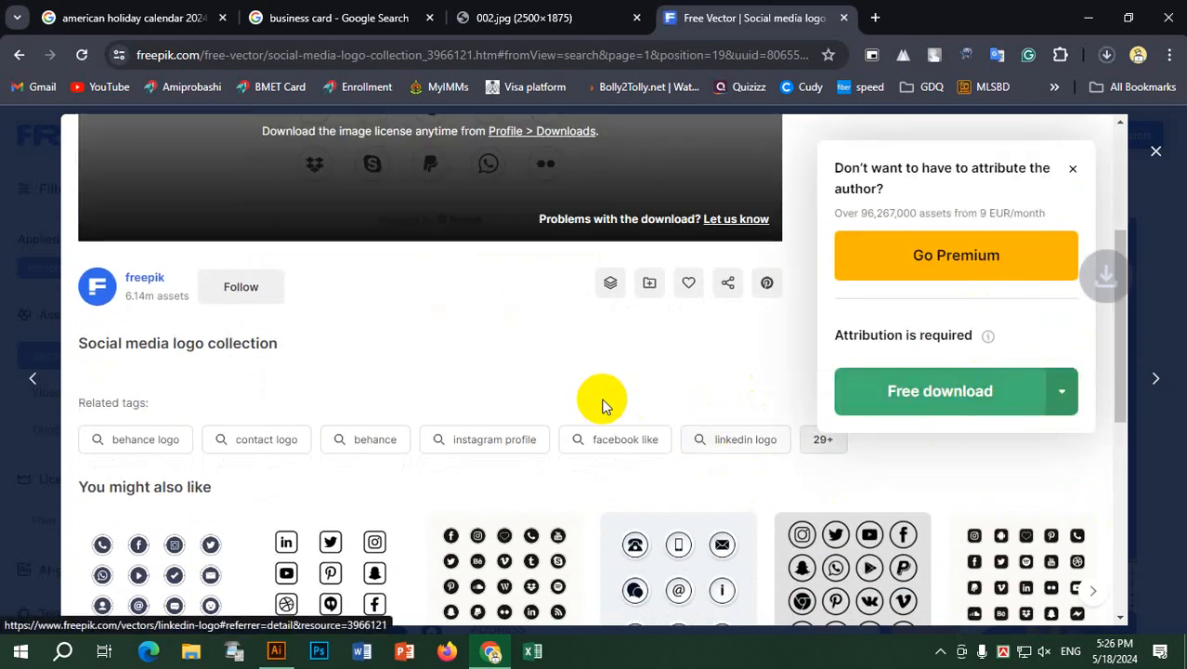
scroll(604, 403, down, 3)
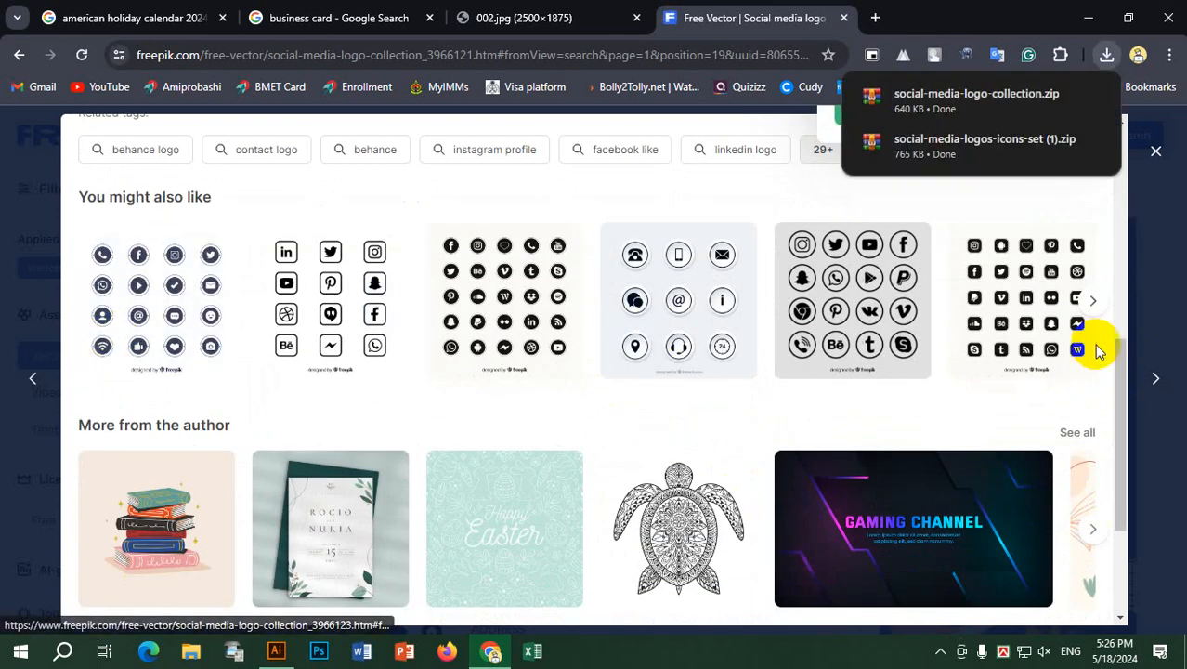
drag(1118, 353, 1082, 144)
Step: Extract 18764668.eps from the first icons zip onto the desktop
click(1066, 149)
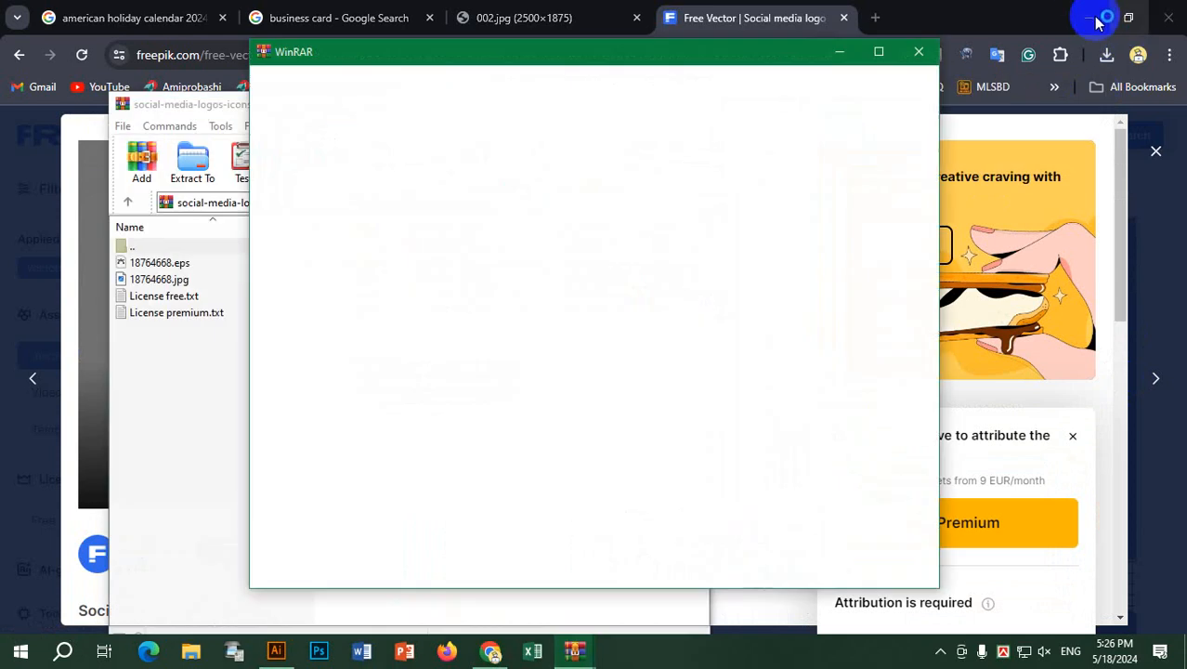
click(1088, 18)
click(919, 51)
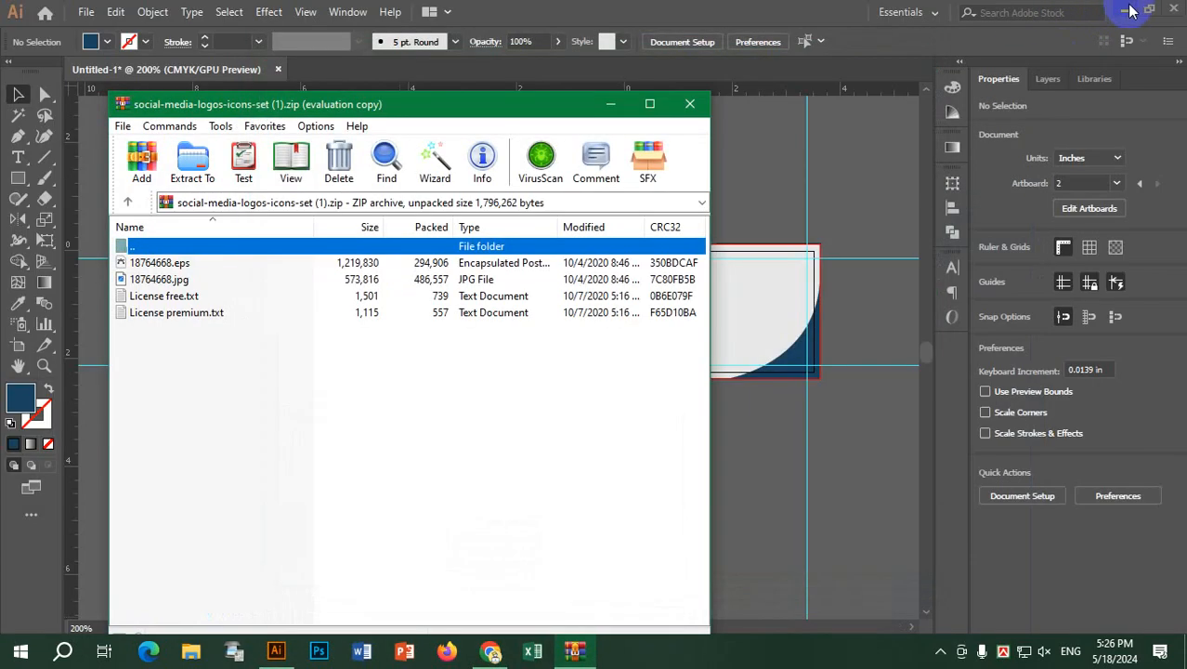
click(1132, 11)
drag(157, 263, 1070, 103)
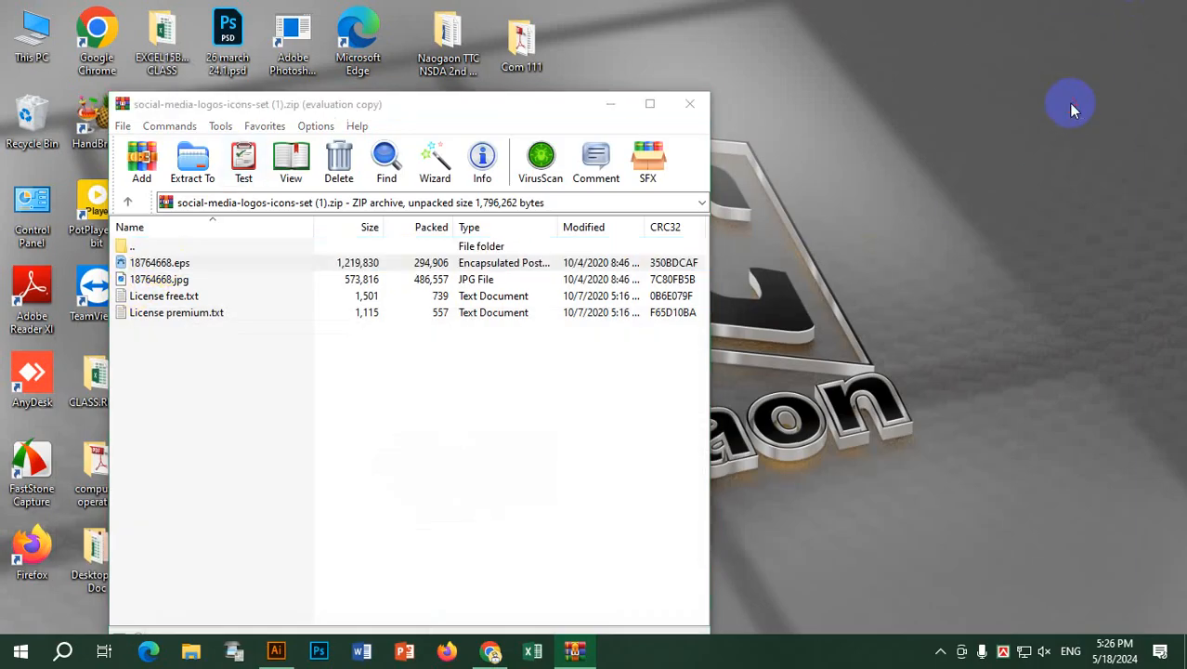
click(692, 104)
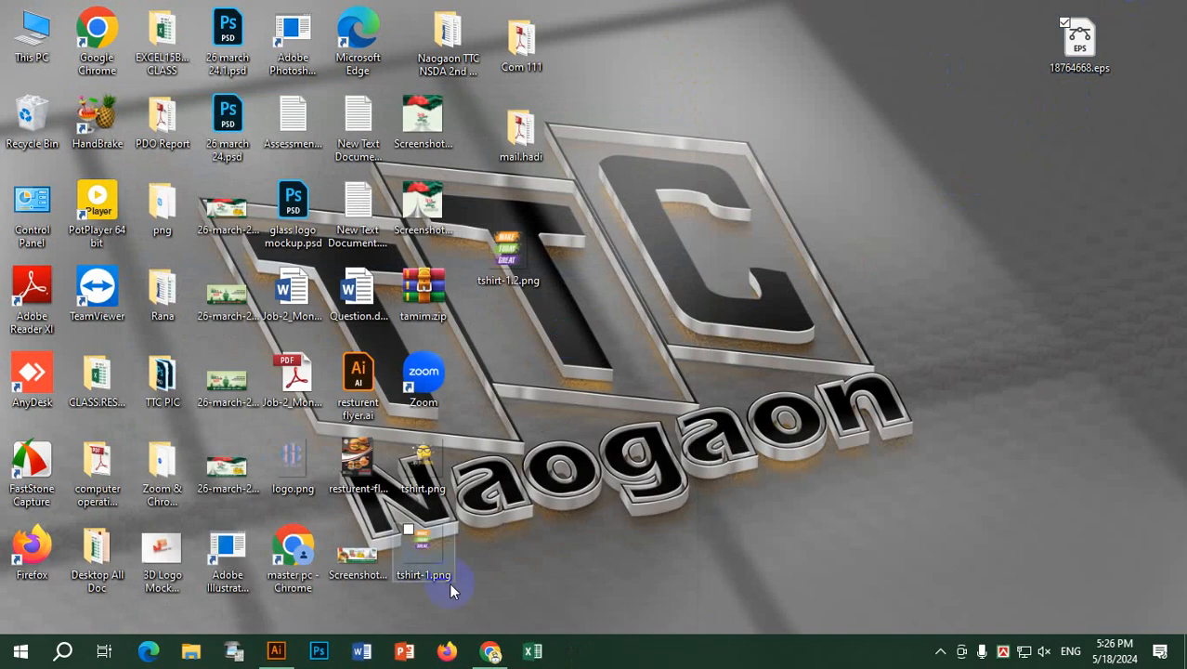
Step: Open social-media-logo-collection.zip from the recent downloads in WinRAR
click(491, 651)
click(1106, 55)
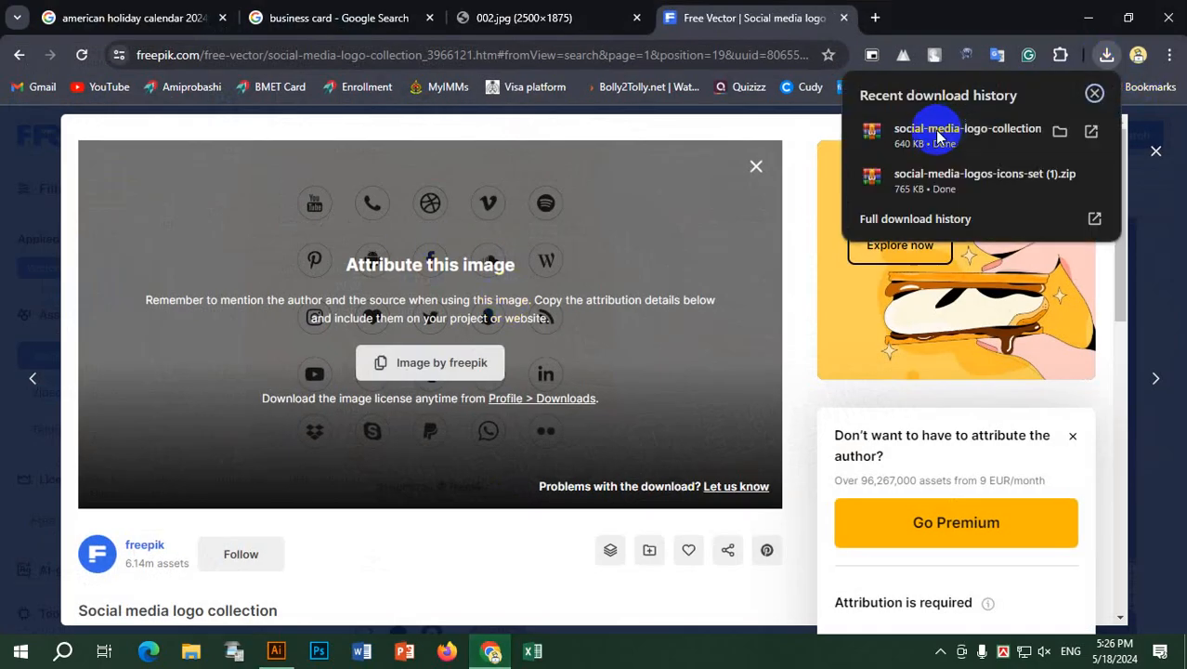
click(1056, 129)
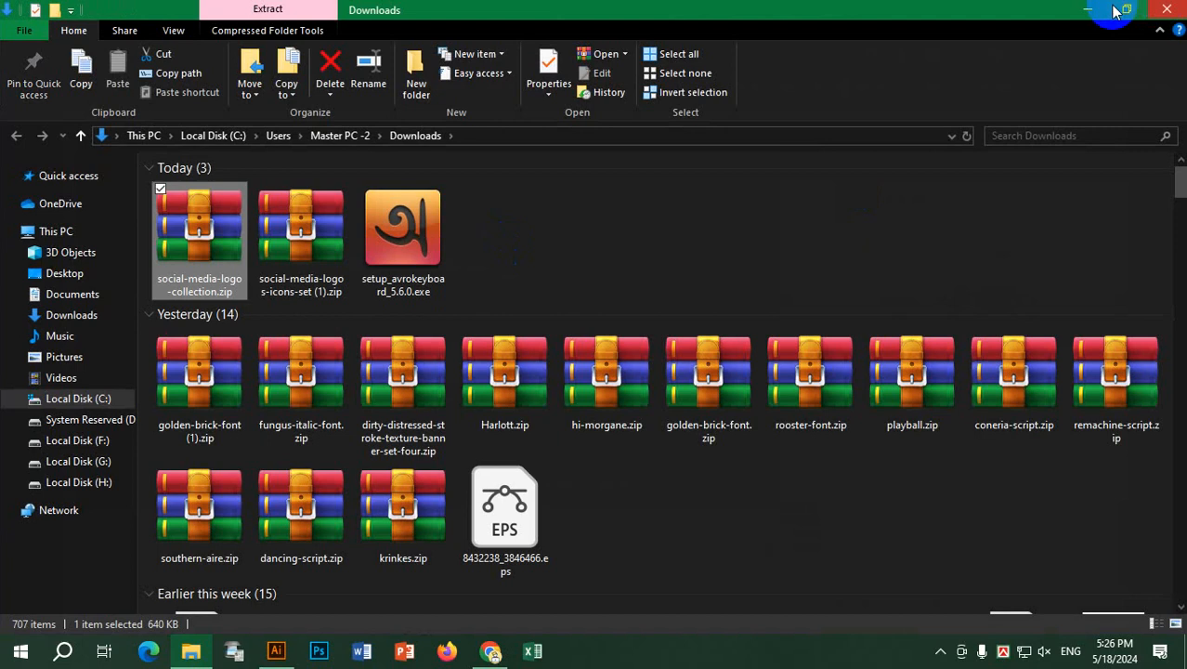
double_click(191, 230)
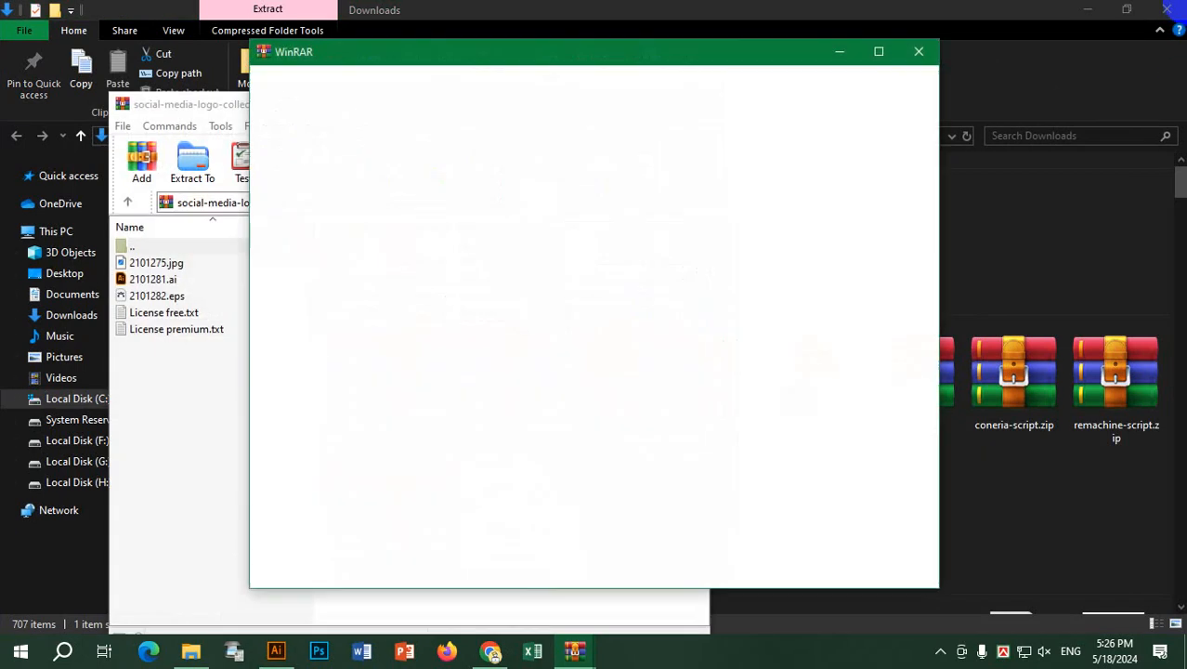
click(1096, 13)
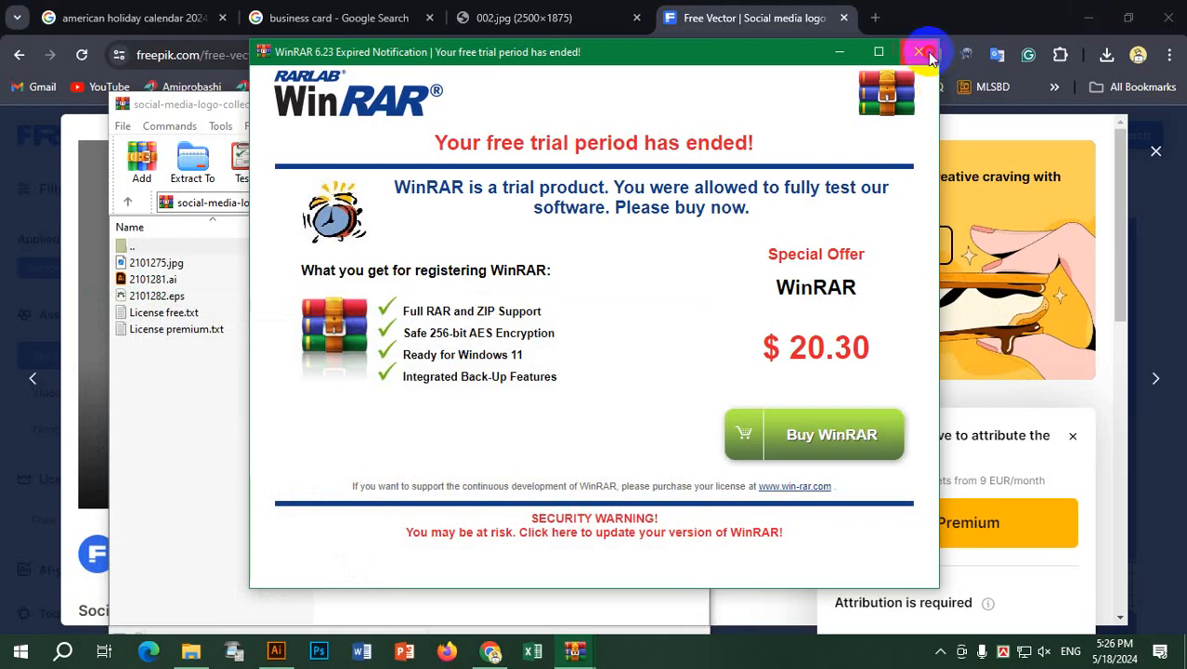
click(929, 55)
Step: Extract 2101282.eps and 2101281.ai to the desktop and open 2101281.ai in Illustrator
click(1089, 18)
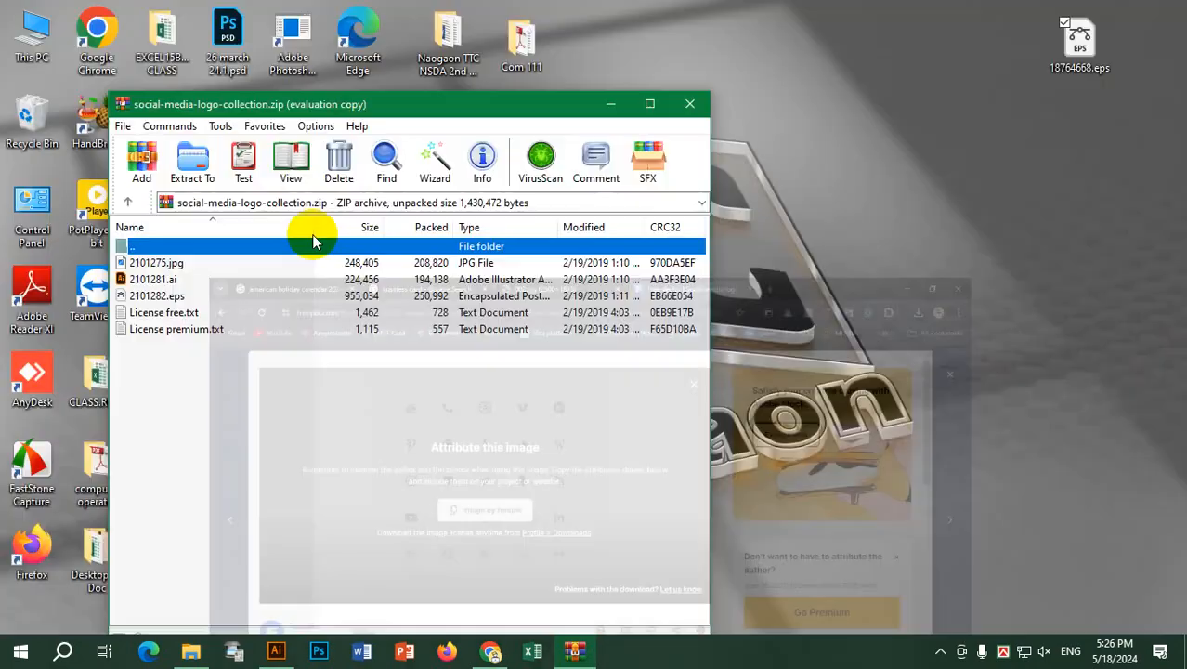
drag(148, 295, 536, 341)
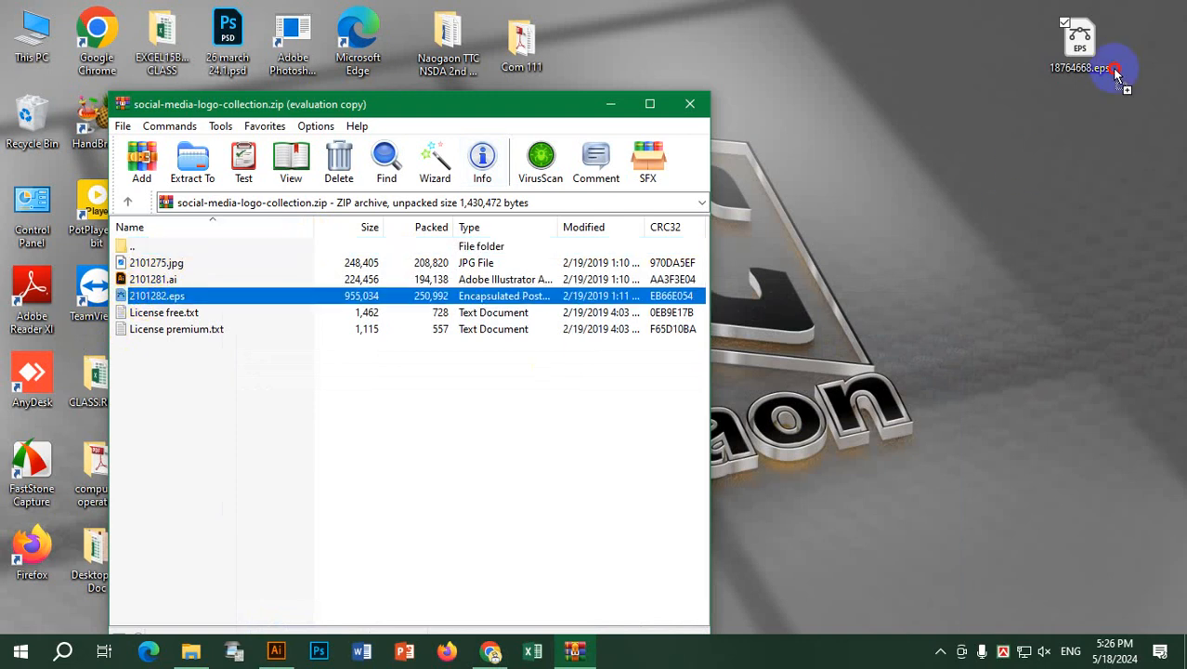
drag(151, 278, 971, 244)
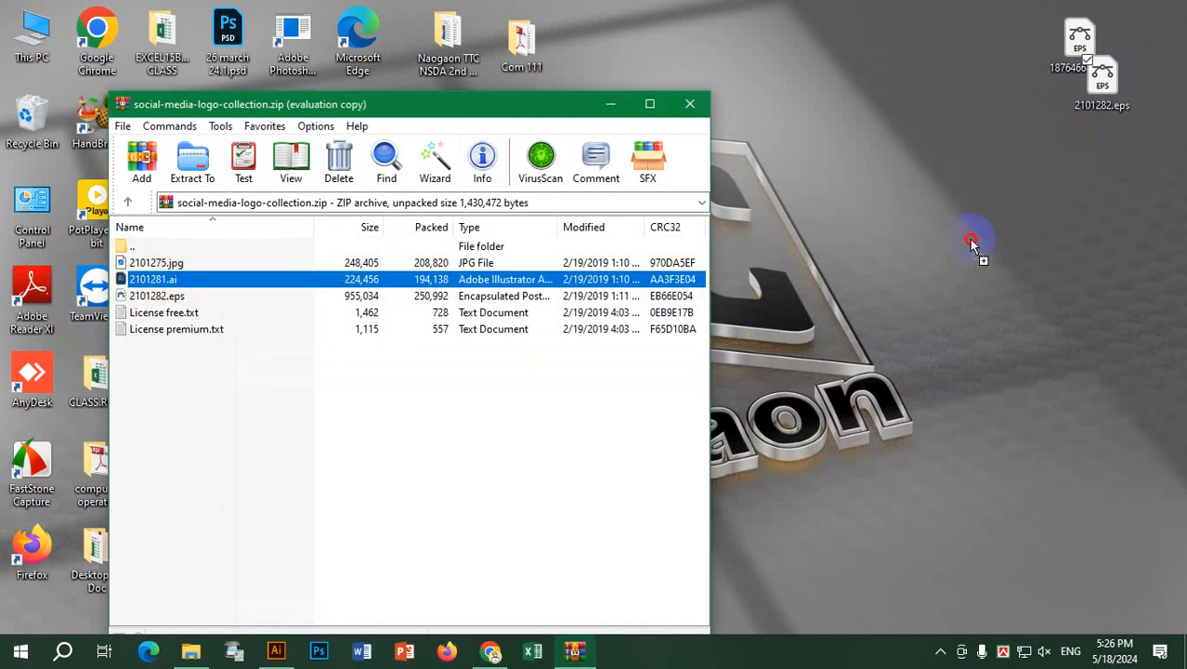
drag(1104, 171, 1105, 171)
drag(1113, 104, 1128, 216)
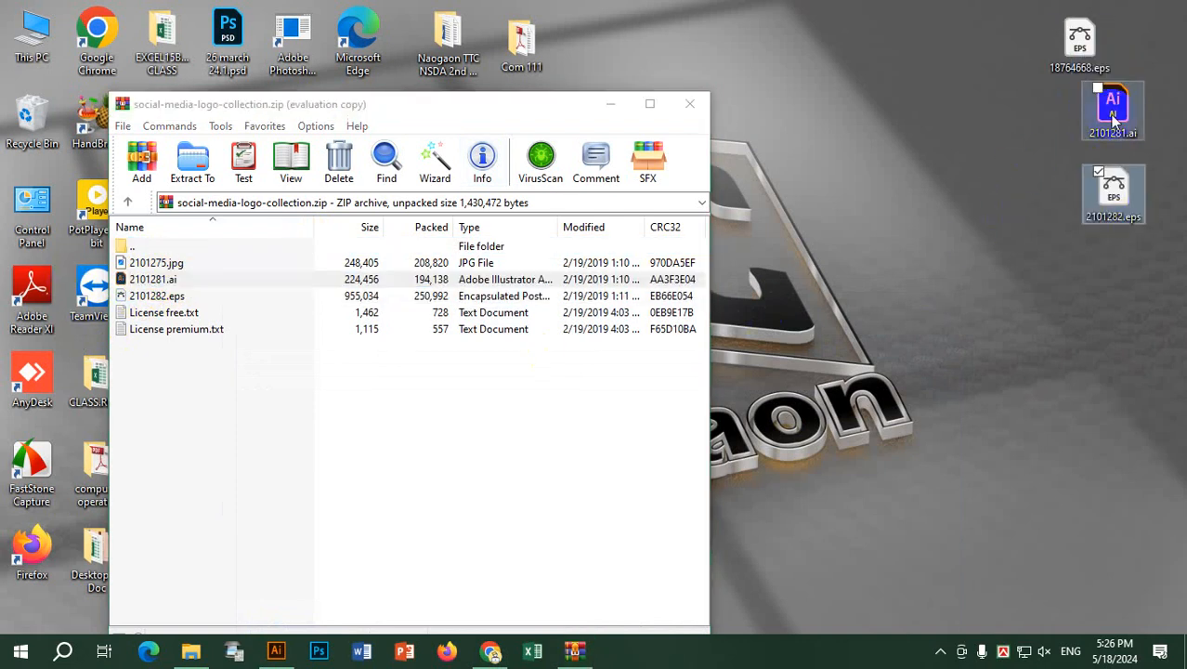
drag(1113, 115, 986, 121)
click(689, 104)
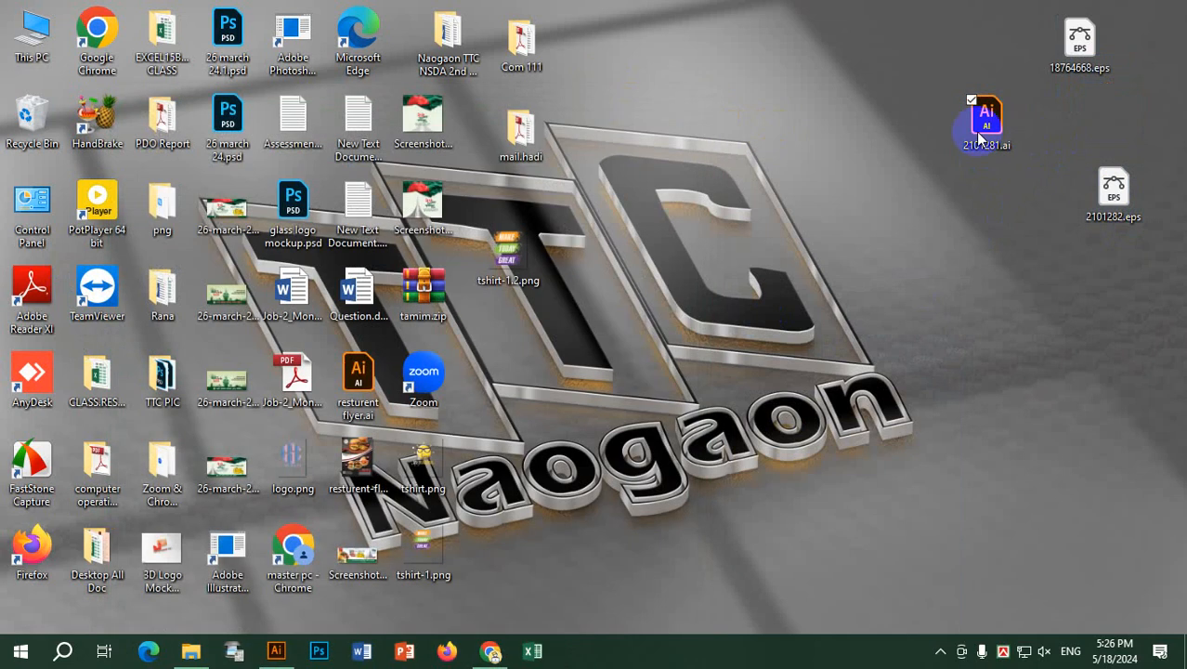
drag(351, 548, 329, 79)
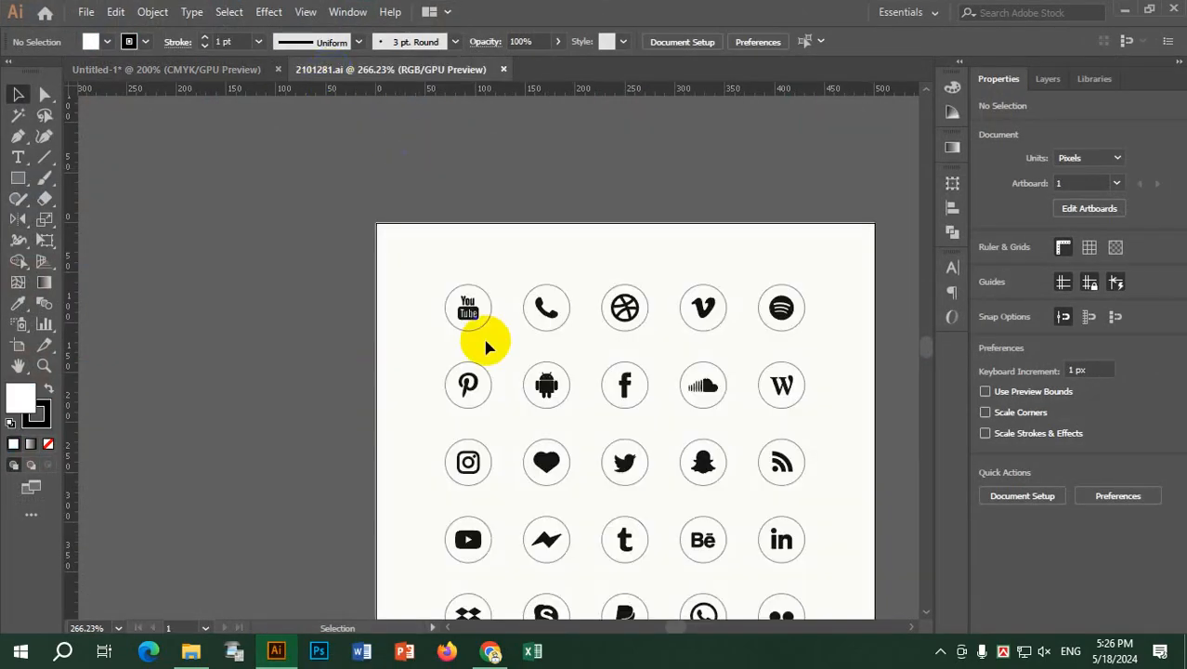
Step: Copy the round phone and Dribbble icons from 2101281.ai into Untitled-1, left of the cards
key(space)
drag(673, 371, 552, 305)
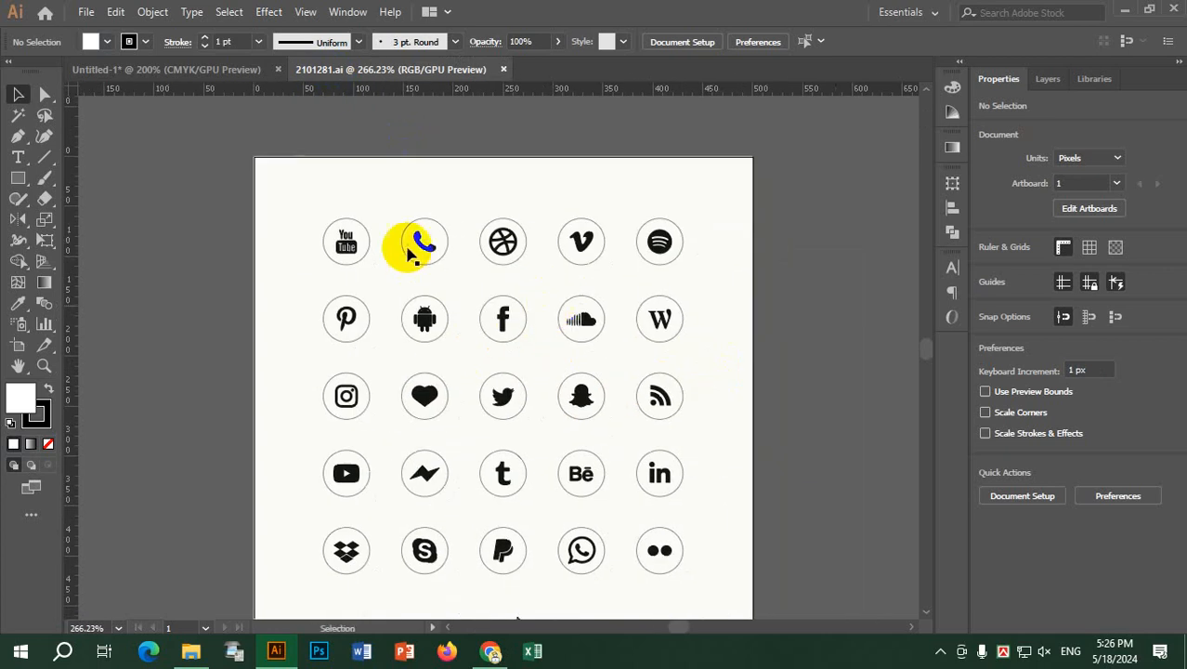
drag(408, 256, 274, 178)
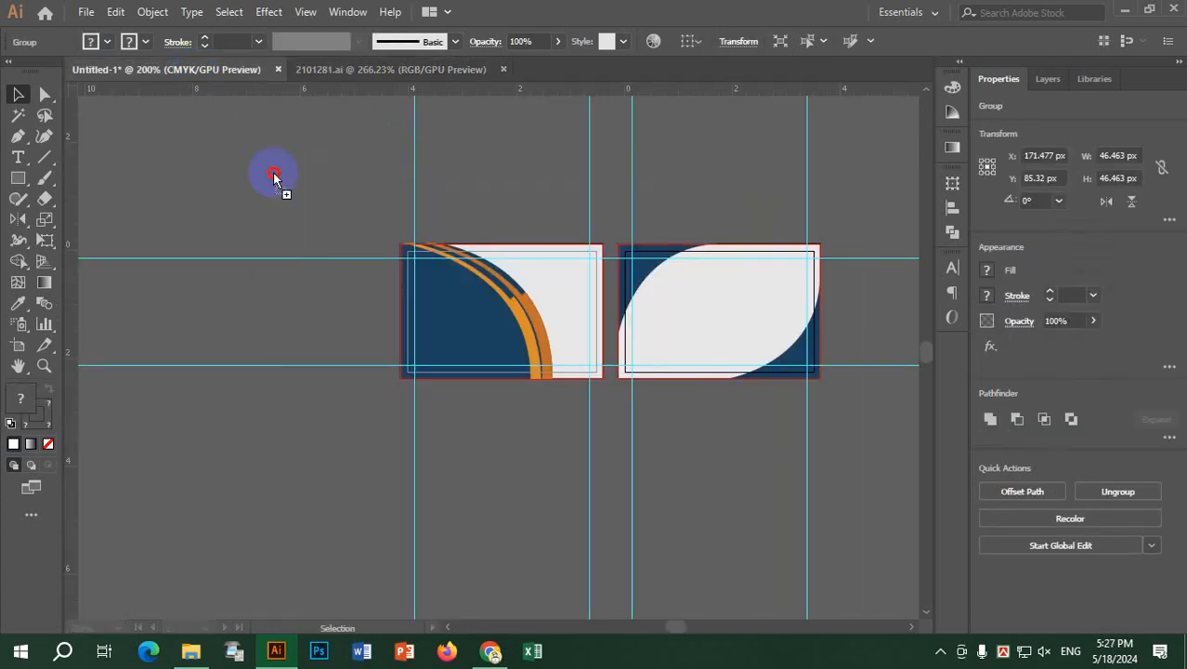
drag(258, 226, 258, 227)
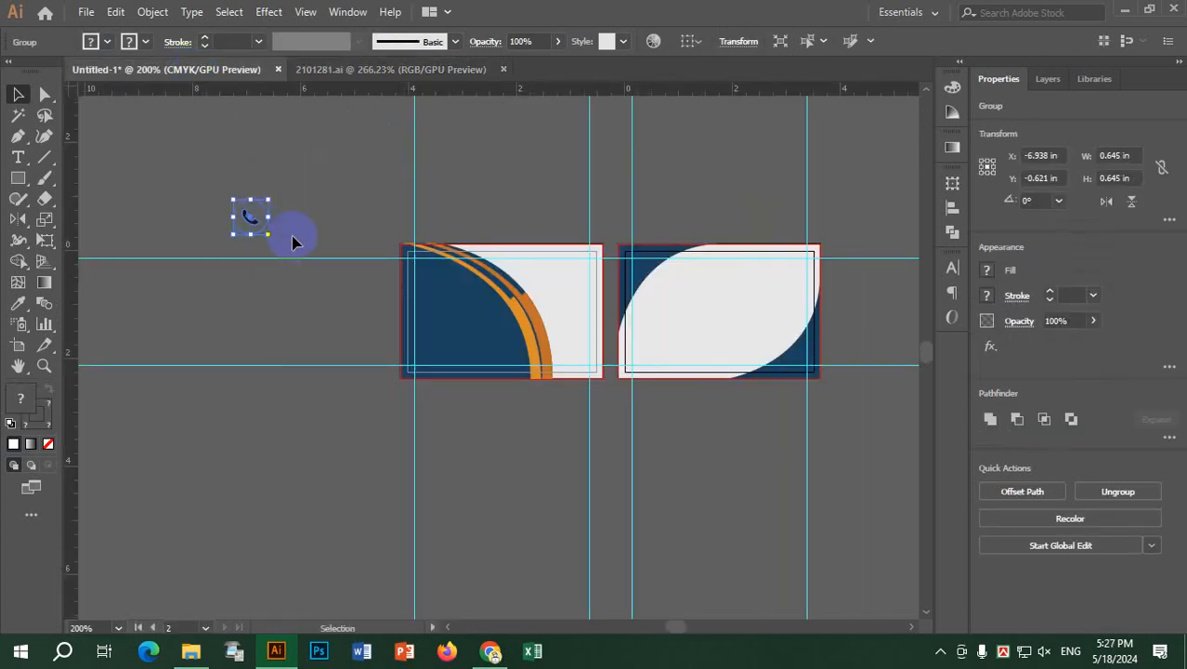
click(403, 73)
scroll(423, 408, down, 1)
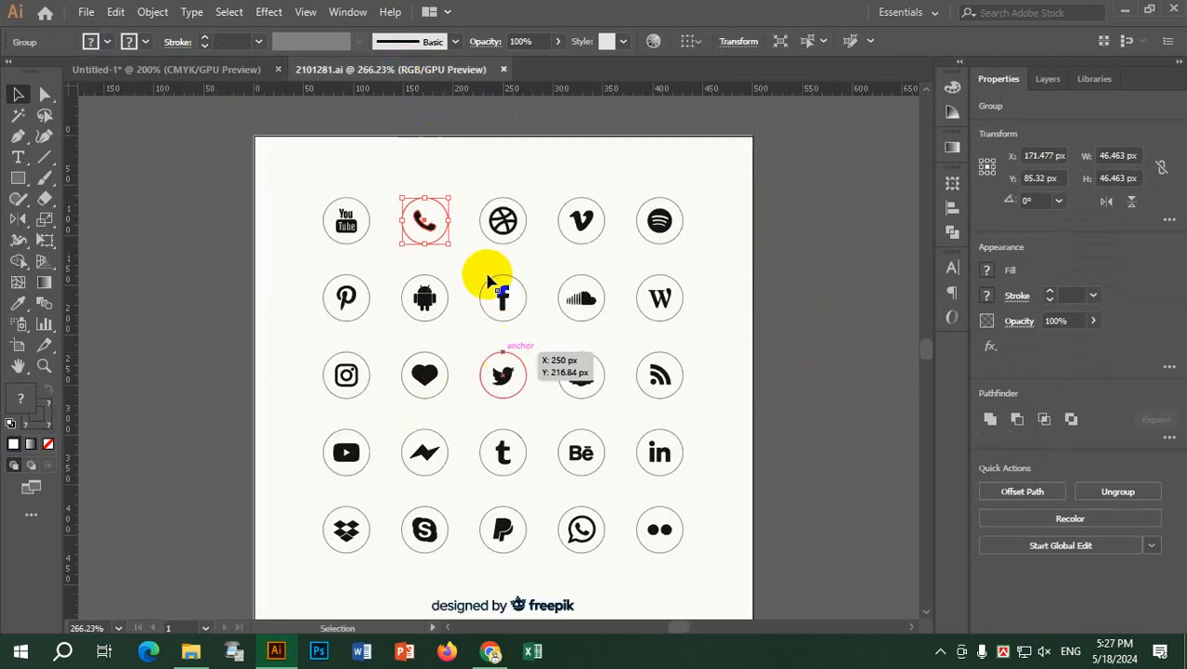
drag(502, 221, 142, 72)
drag(247, 290, 243, 277)
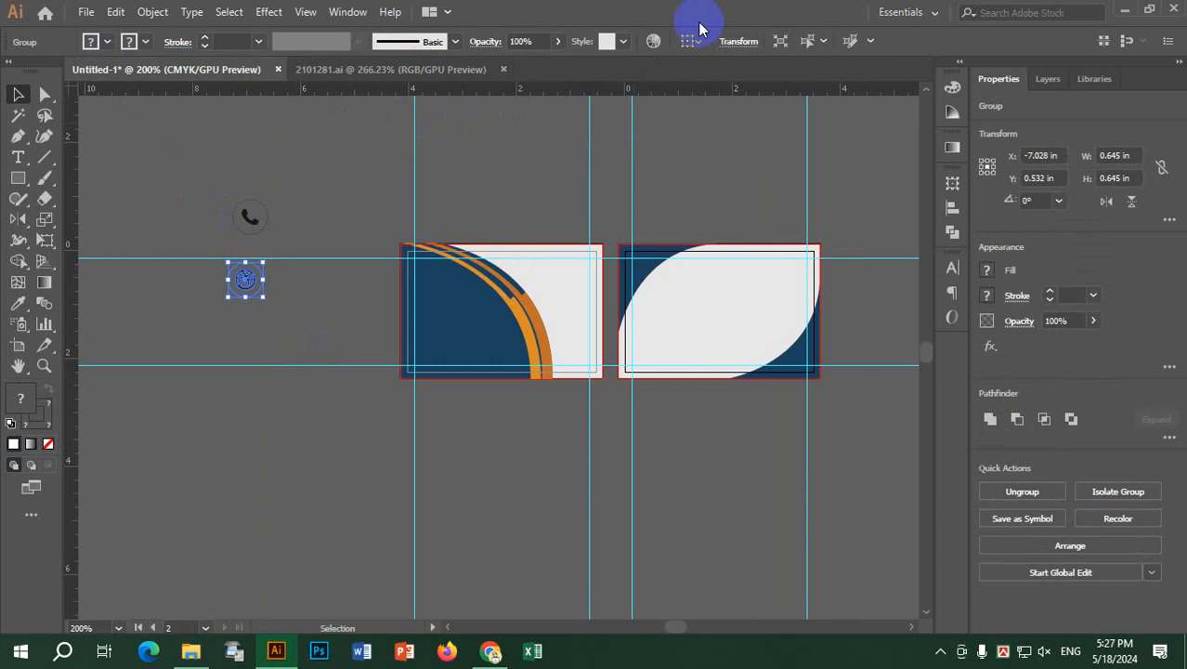
click(437, 73)
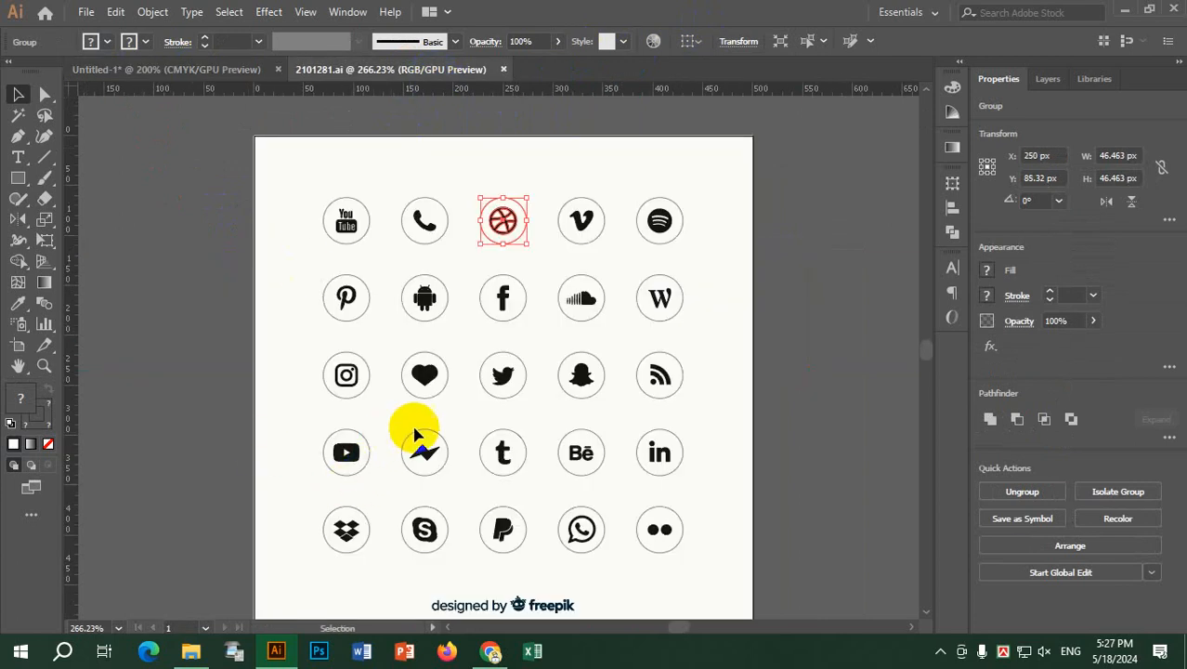
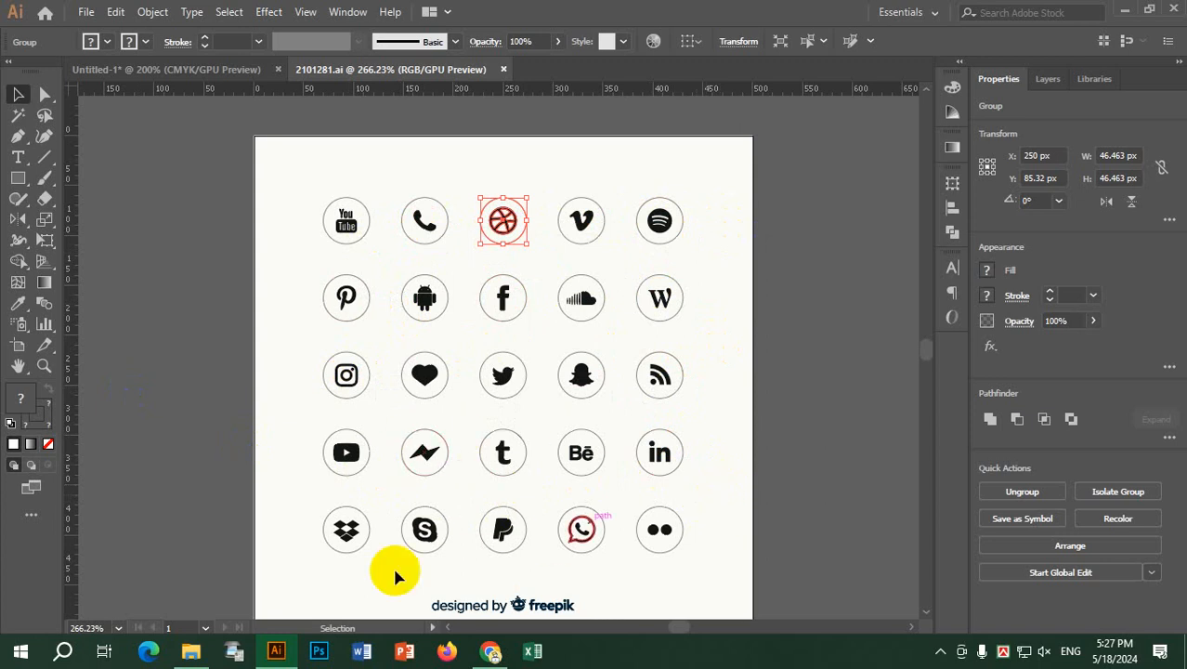
Step: Minimize Illustrator to reveal the desktop showing 2101281.ai and 2101282.eps
click(1124, 8)
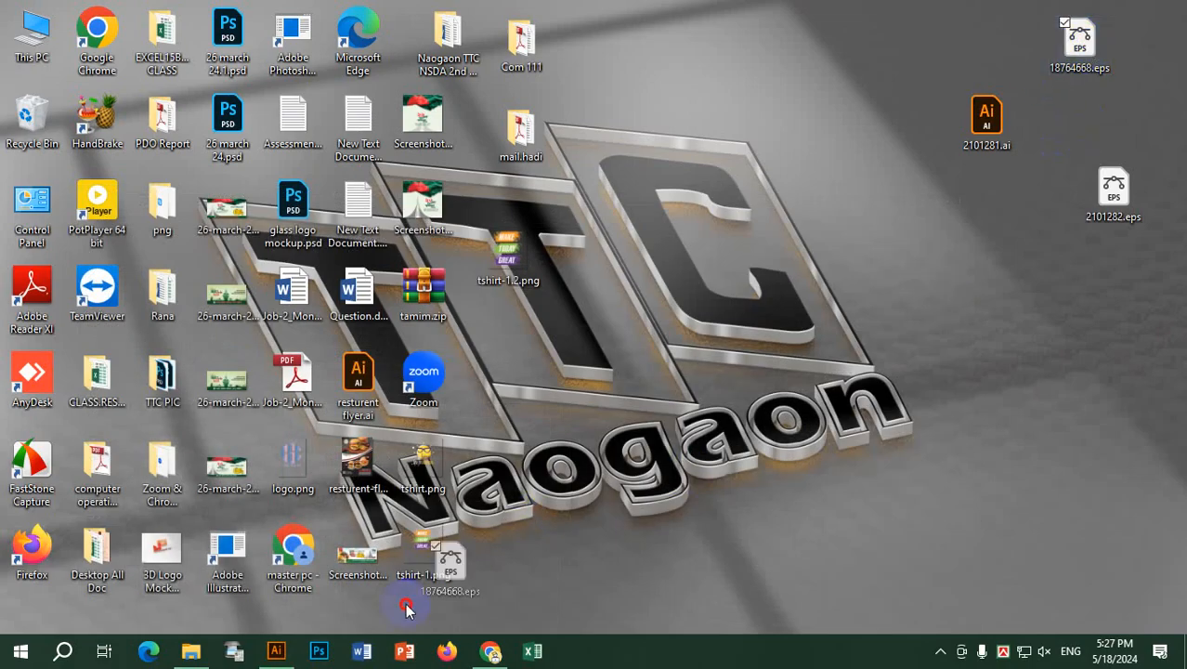
Step: Open 18764668.eps from the desktop in a new Illustrator tab and pan to the black icon columns
click(276, 649)
drag(566, 51, 606, 72)
drag(567, 317, 370, 204)
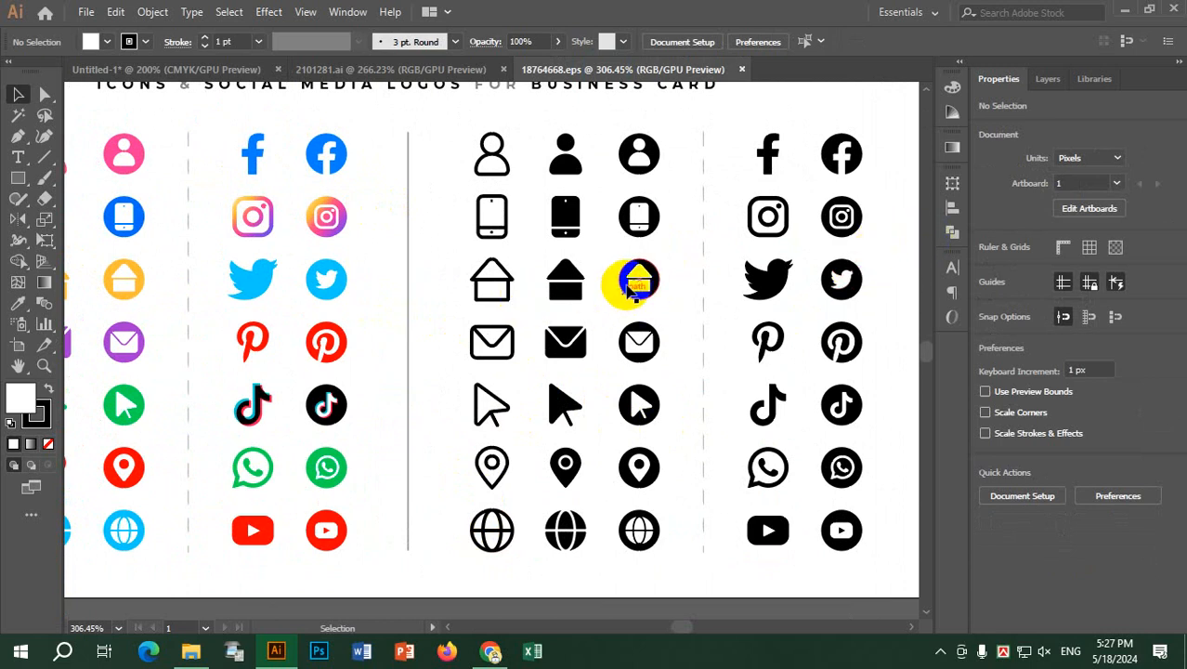
Step: Ungroup the icon sheet, then its round-icon column, into single icons
click(650, 341)
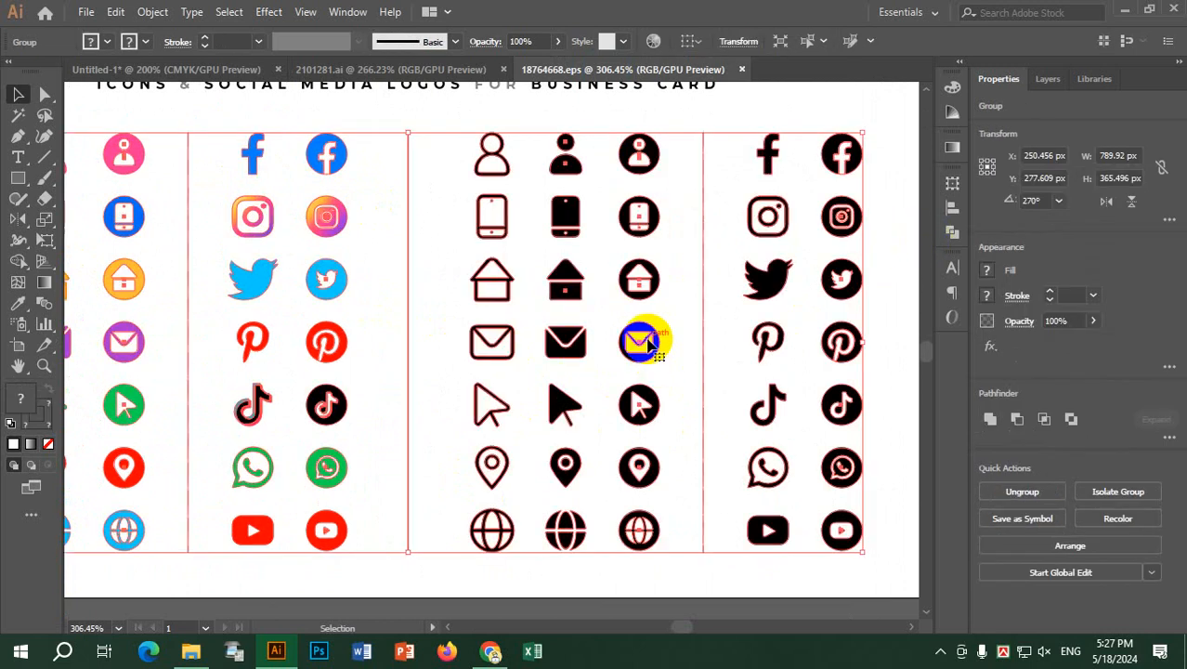
right_click(649, 341)
click(749, 482)
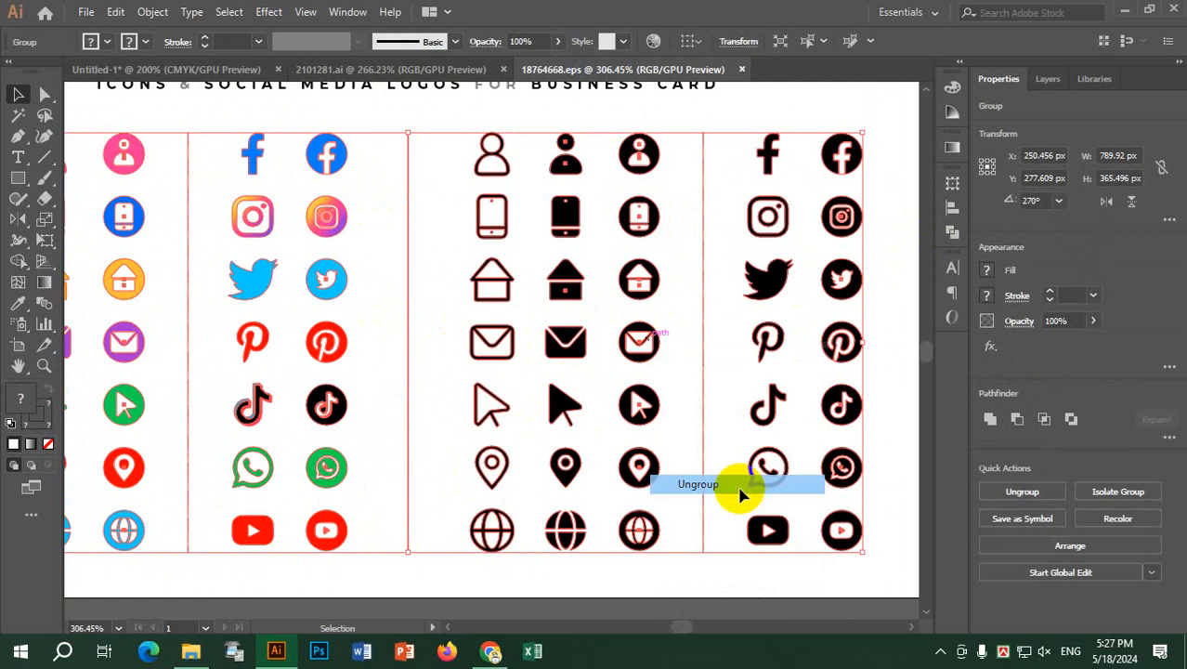
click(671, 587)
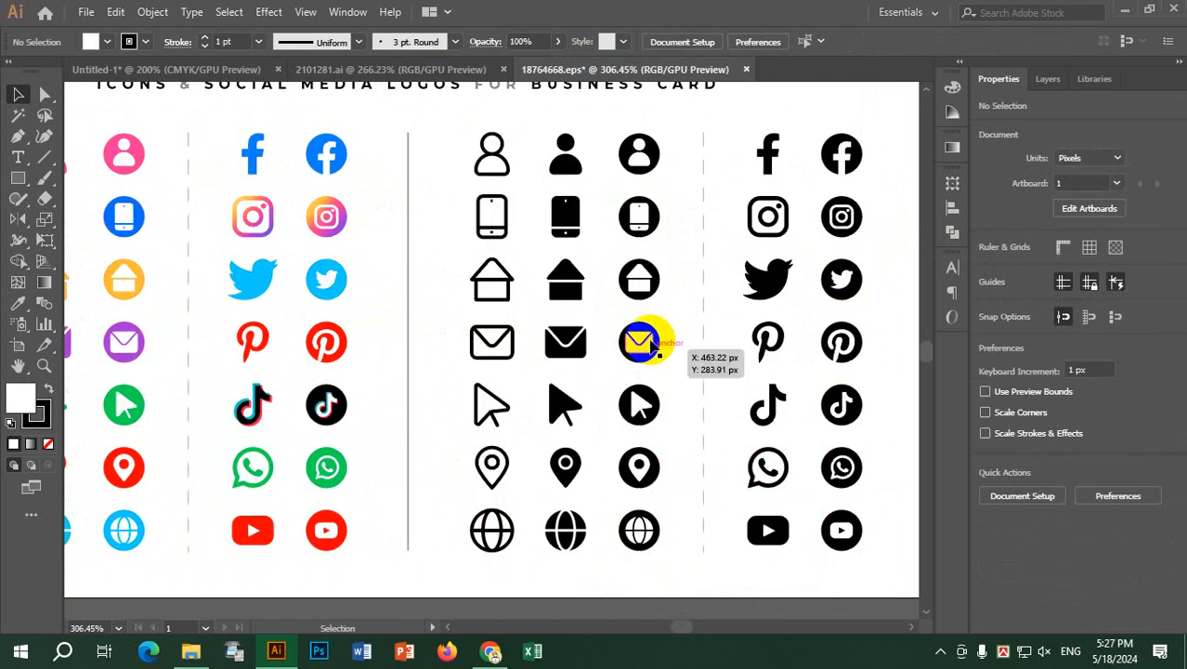
click(649, 343)
right_click(649, 343)
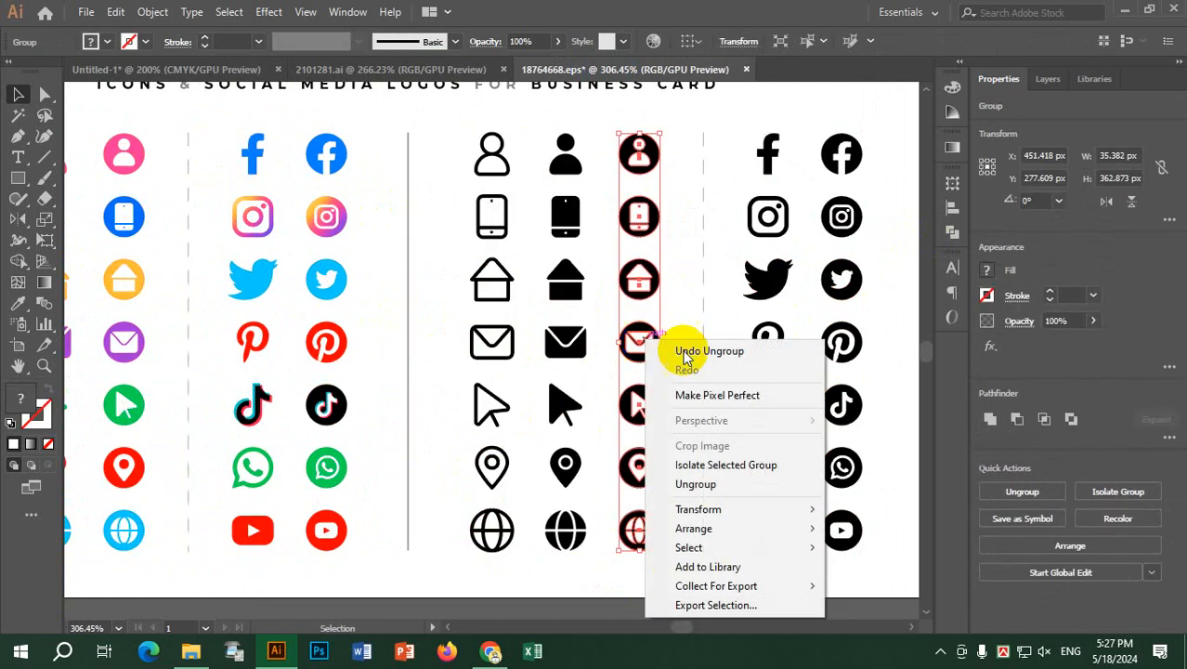
click(696, 484)
click(645, 602)
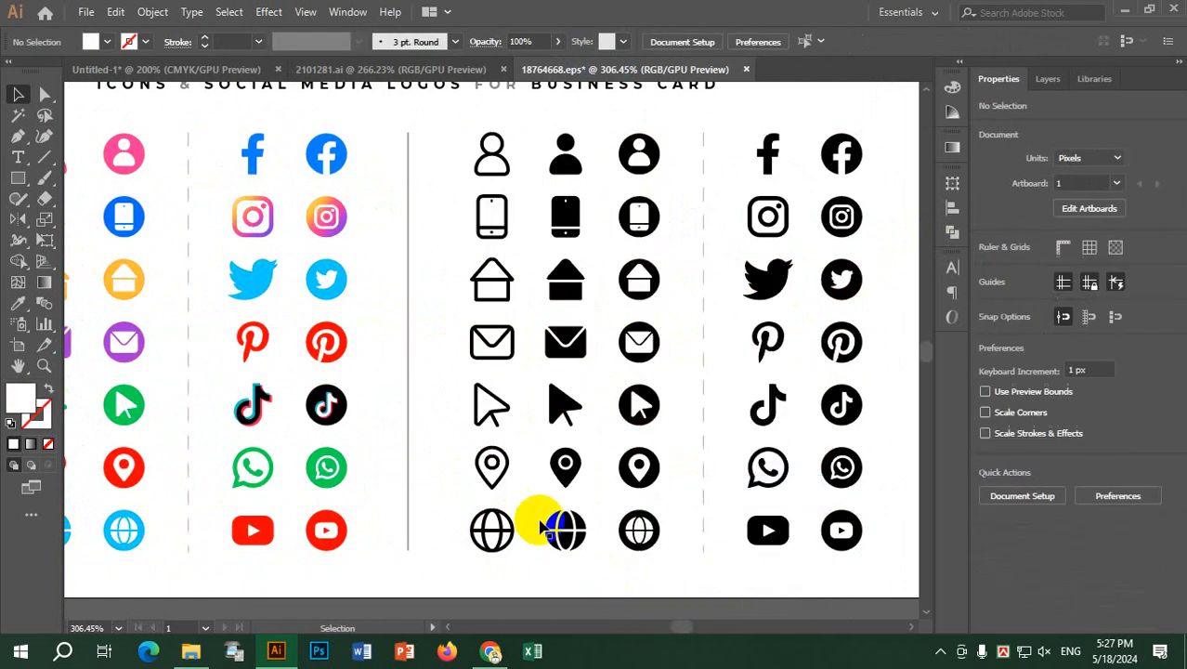
Step: Drag the round location-pin and mail icons into the Untitled-1 document
click(641, 466)
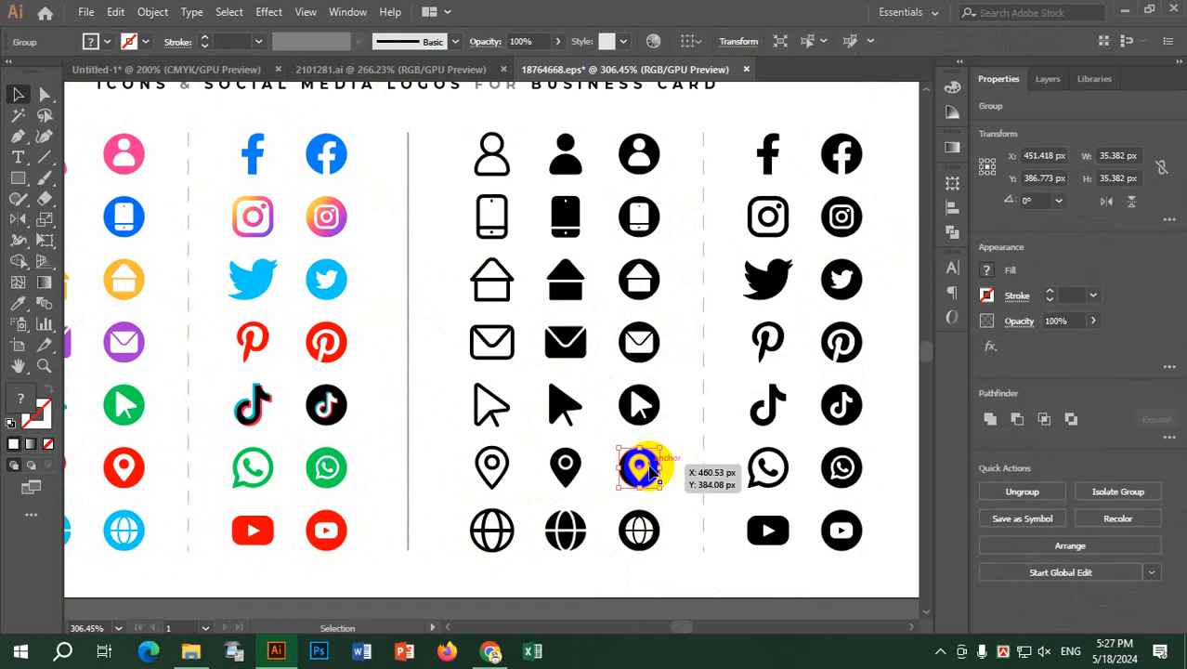
shift+click(650, 340)
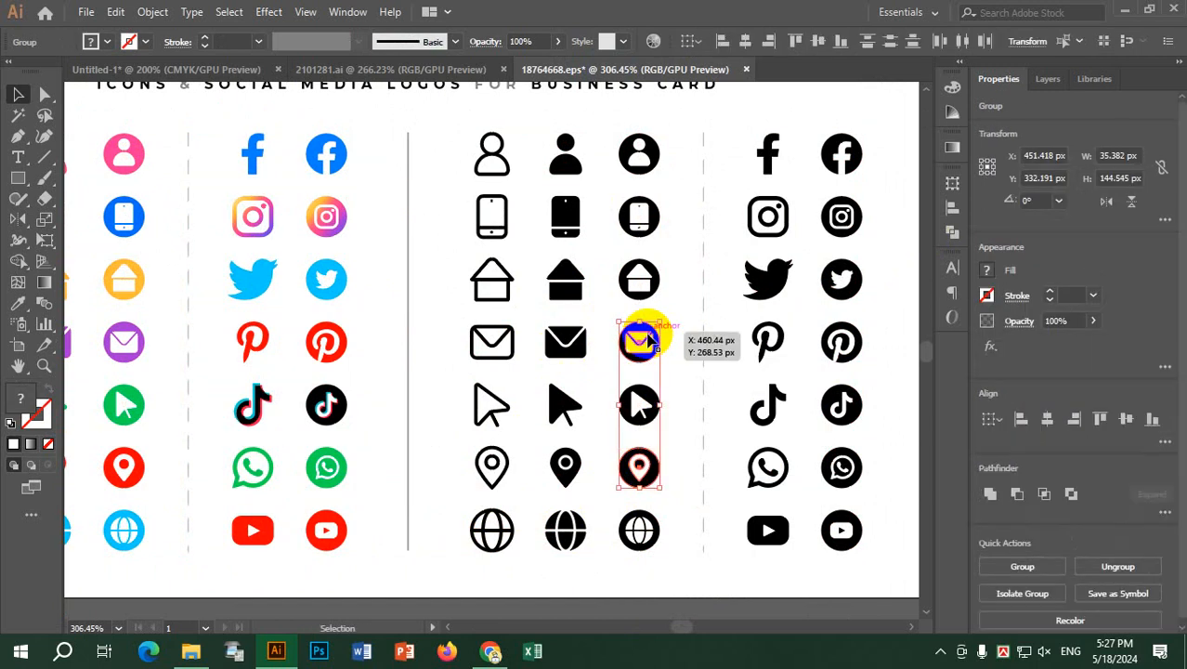
drag(650, 340, 317, 209)
Step: Restyle the mail icon: white circle with black outline and a black envelope
click(392, 207)
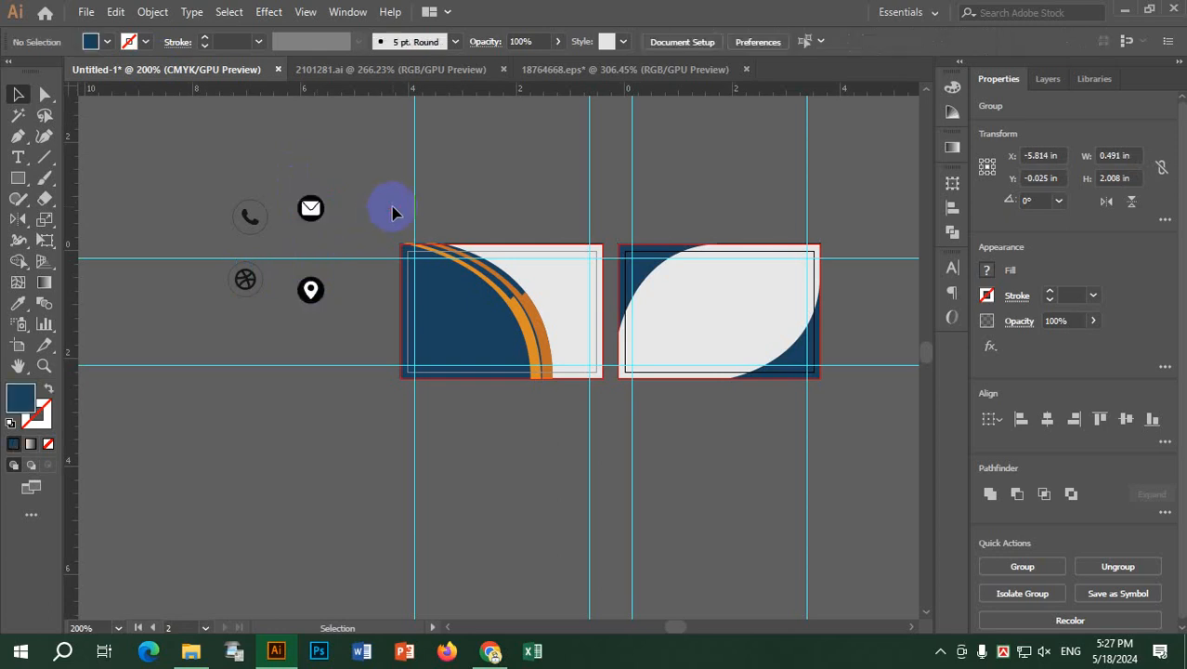
scroll(246, 216, up, 3)
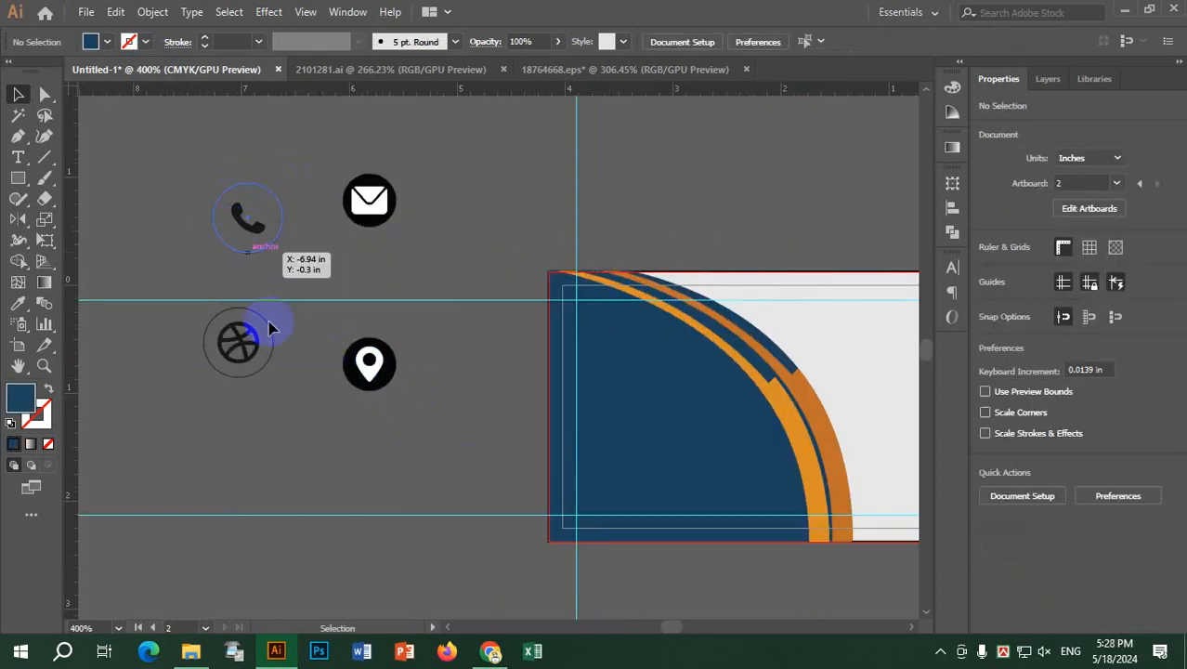
click(398, 200)
right_click(397, 201)
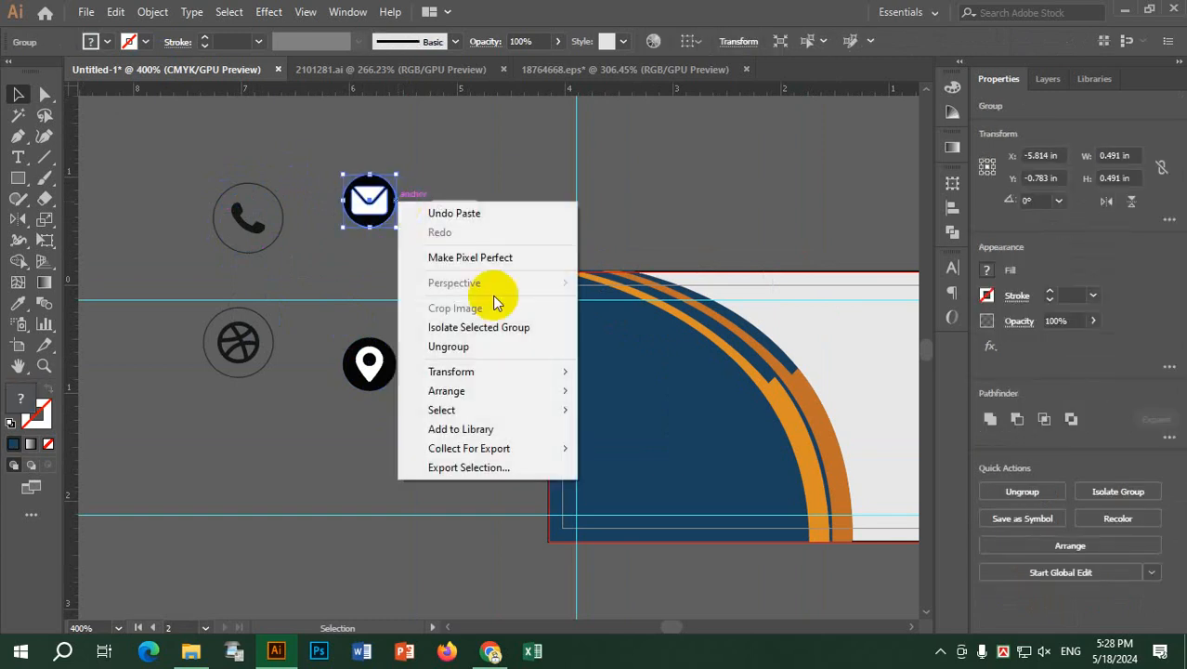
click(450, 343)
click(506, 186)
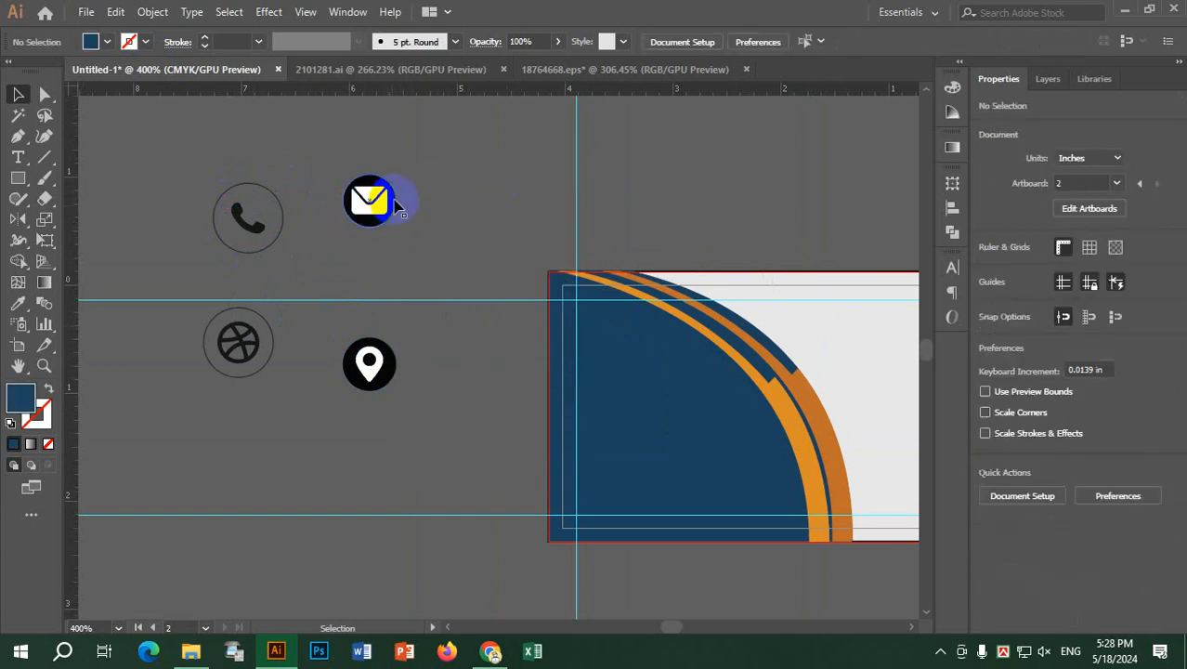
click(396, 199)
click(49, 388)
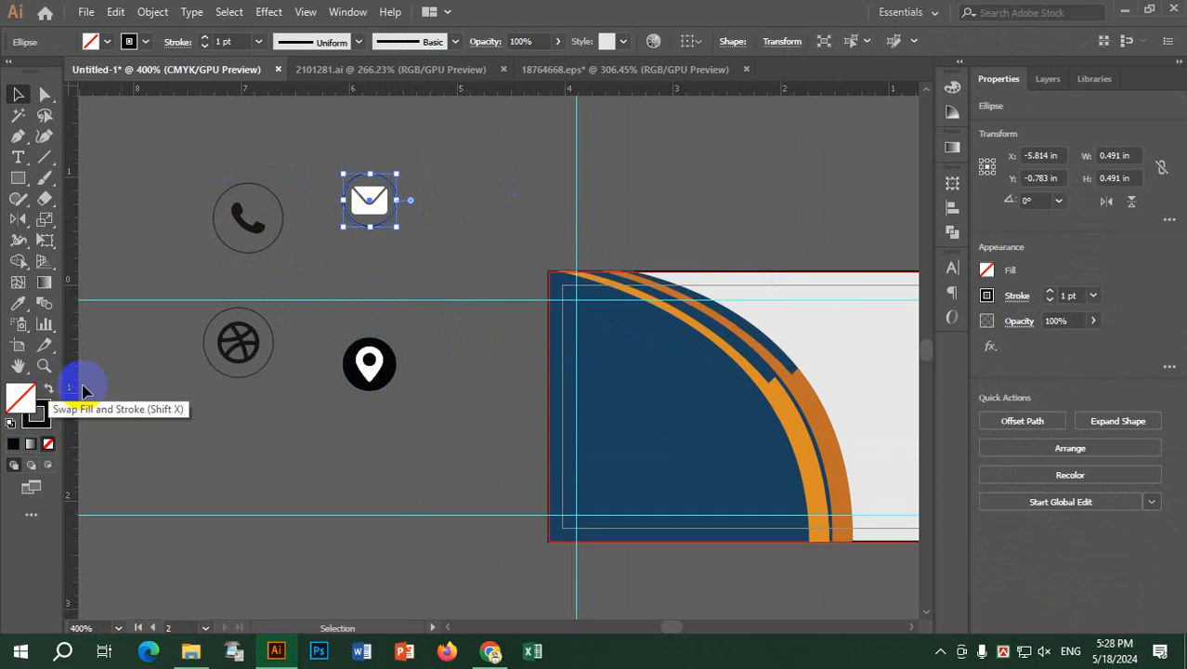
click(483, 184)
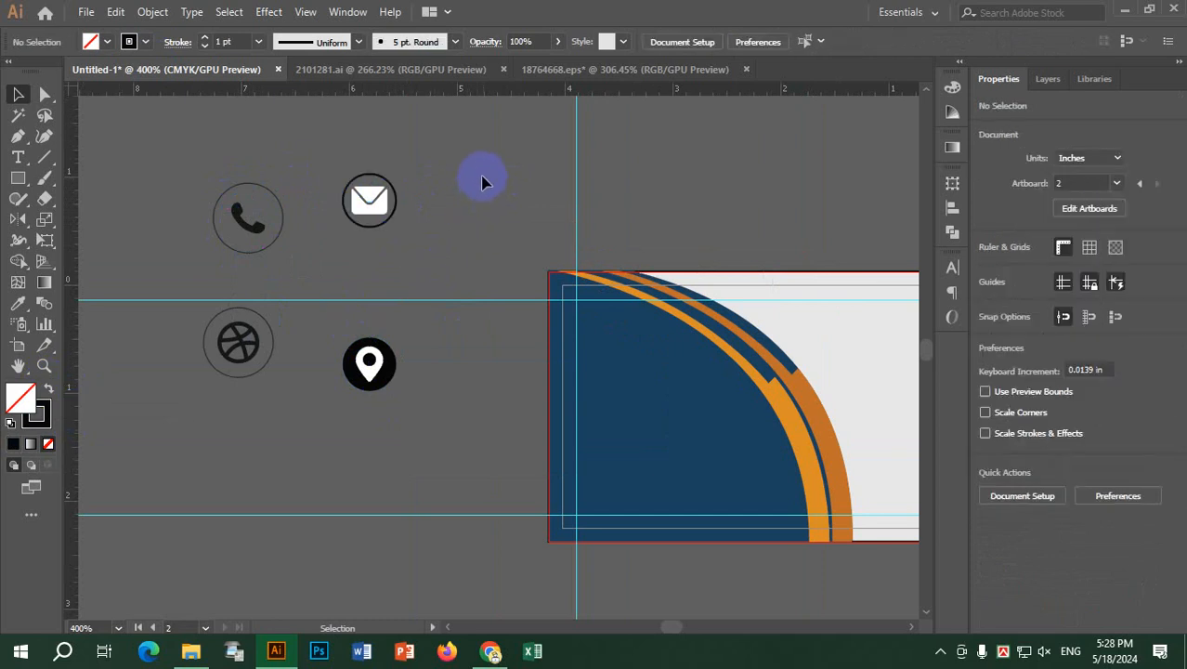
click(358, 201)
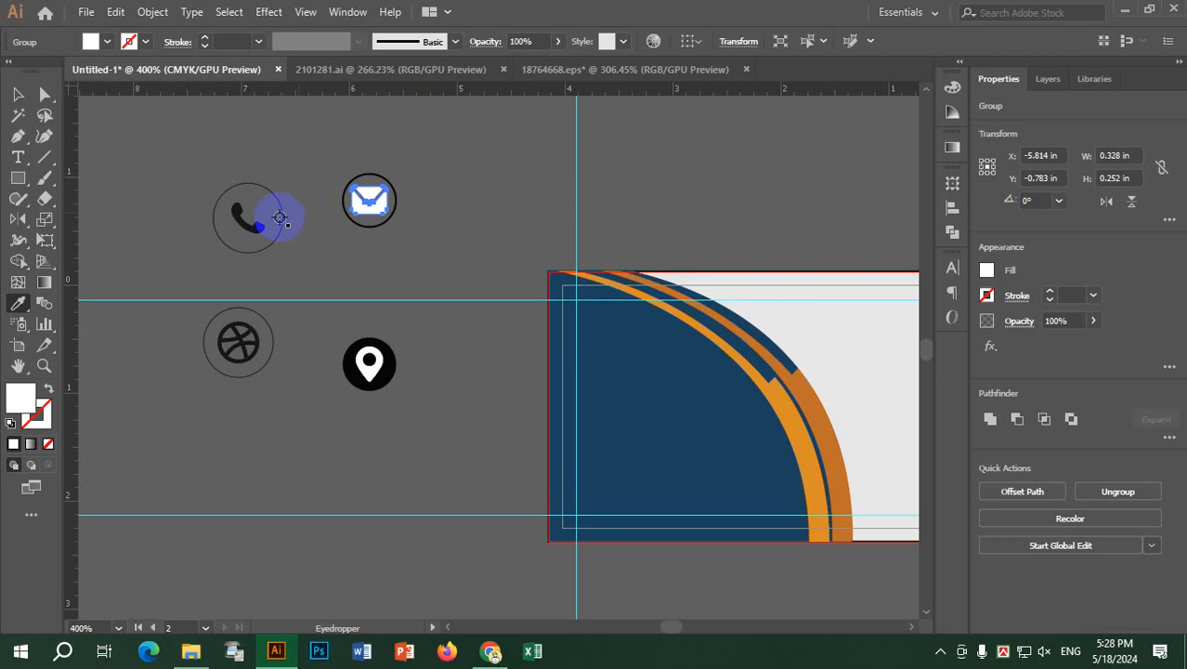
click(260, 227)
click(18, 93)
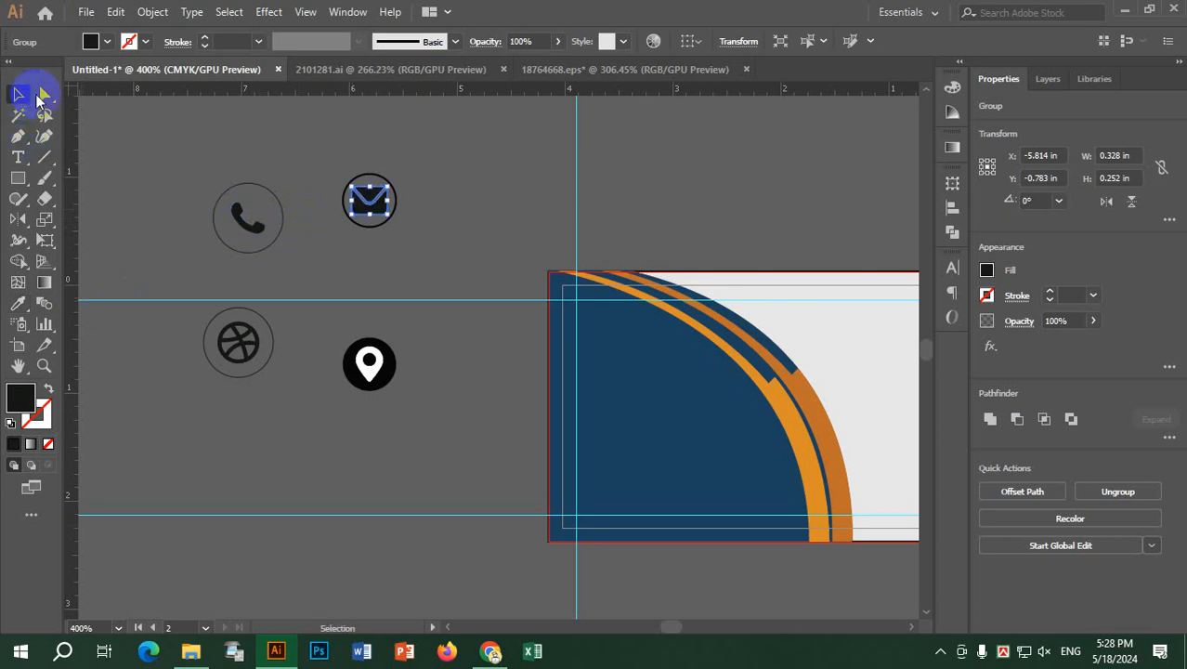
click(499, 190)
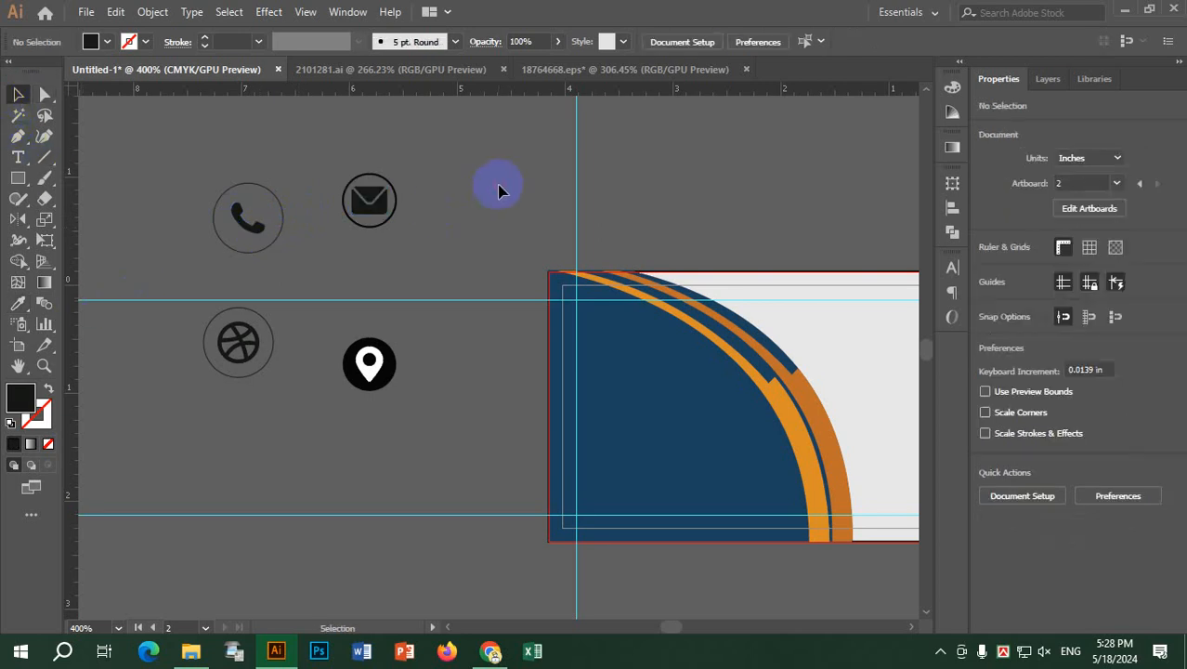
Step: Make the pin icon's circle a black outline with no fill, and ungroup the icon
scroll(401, 400, up, 2)
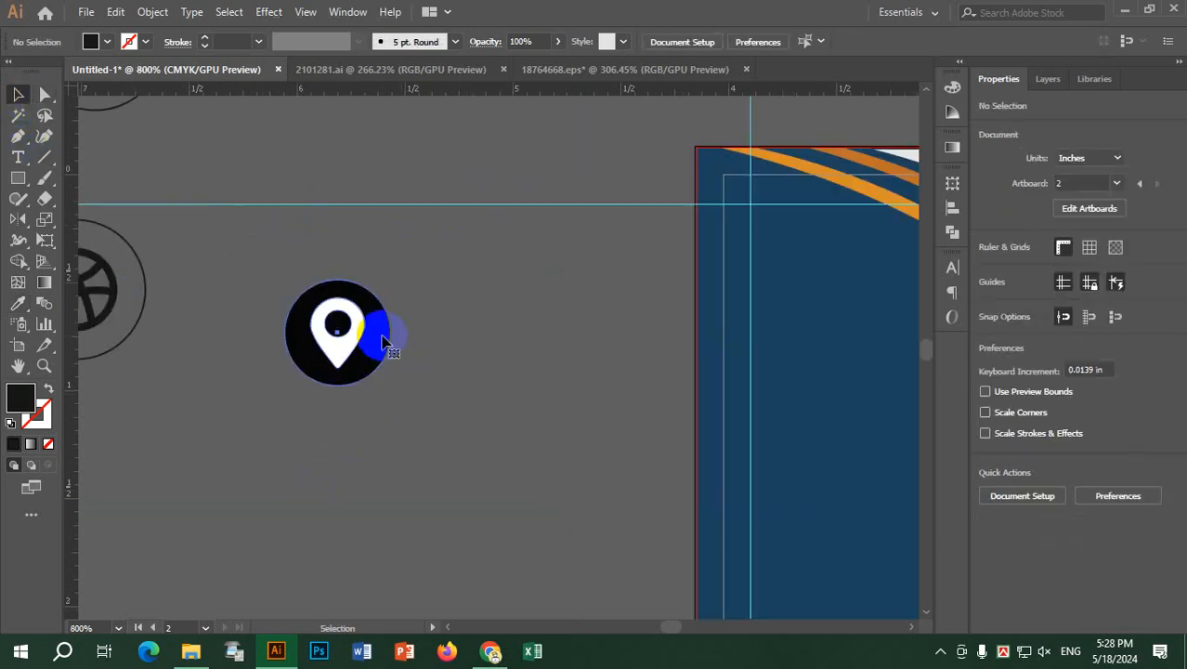
click(382, 342)
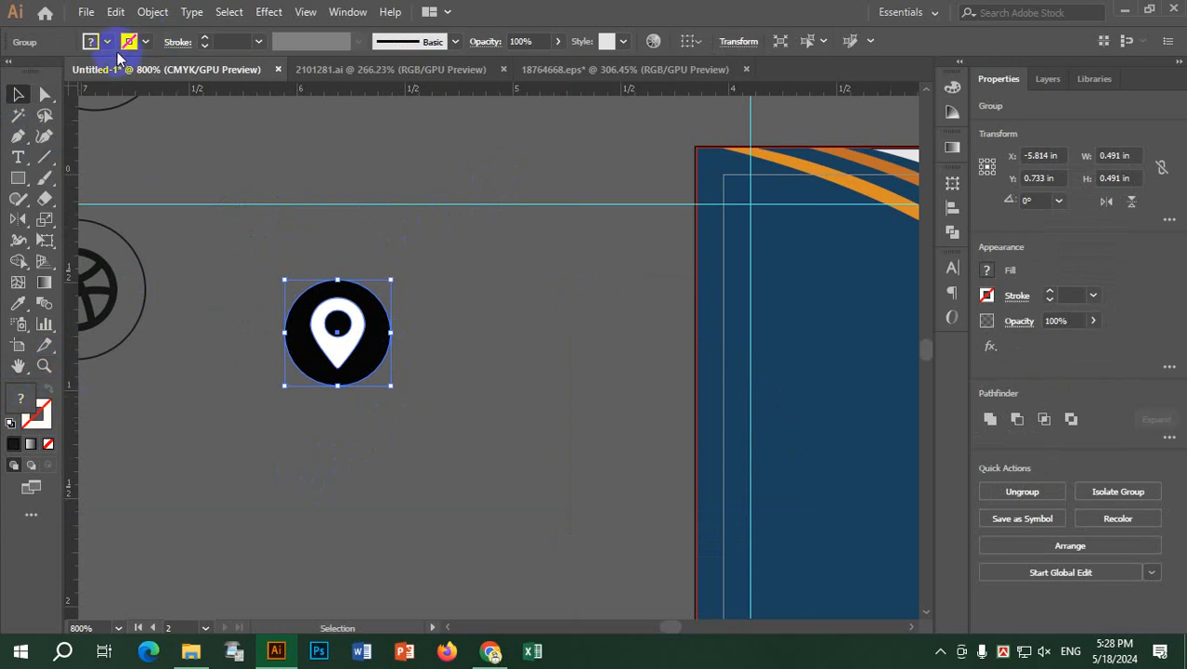
double_click(386, 336)
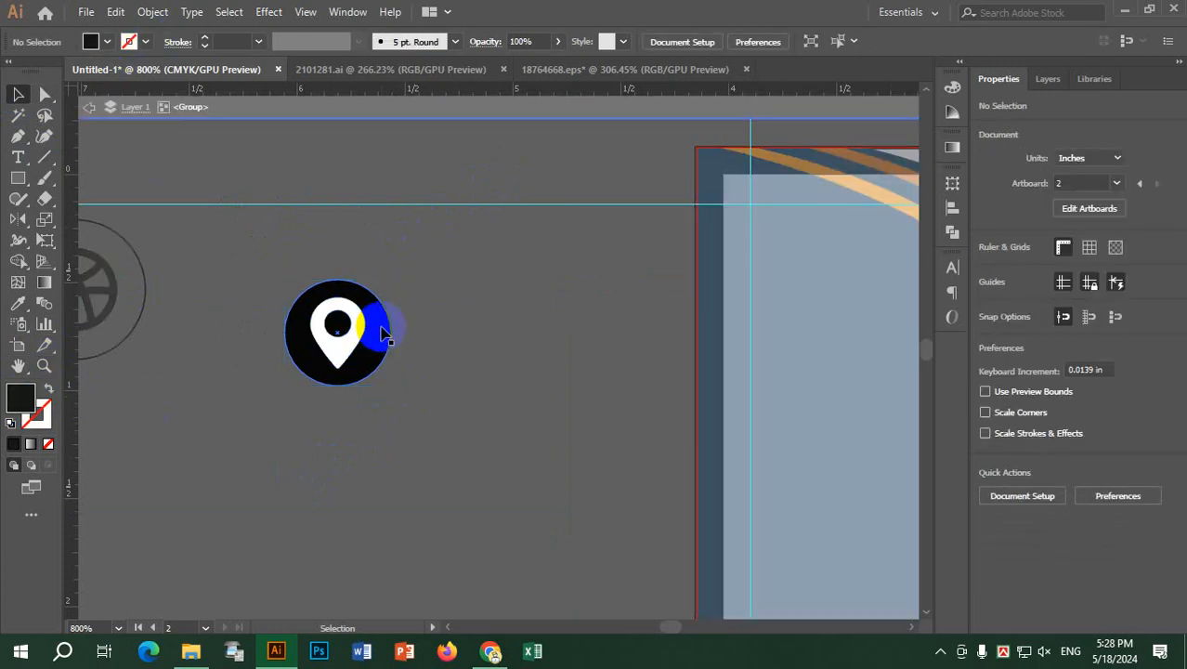
double_click(384, 336)
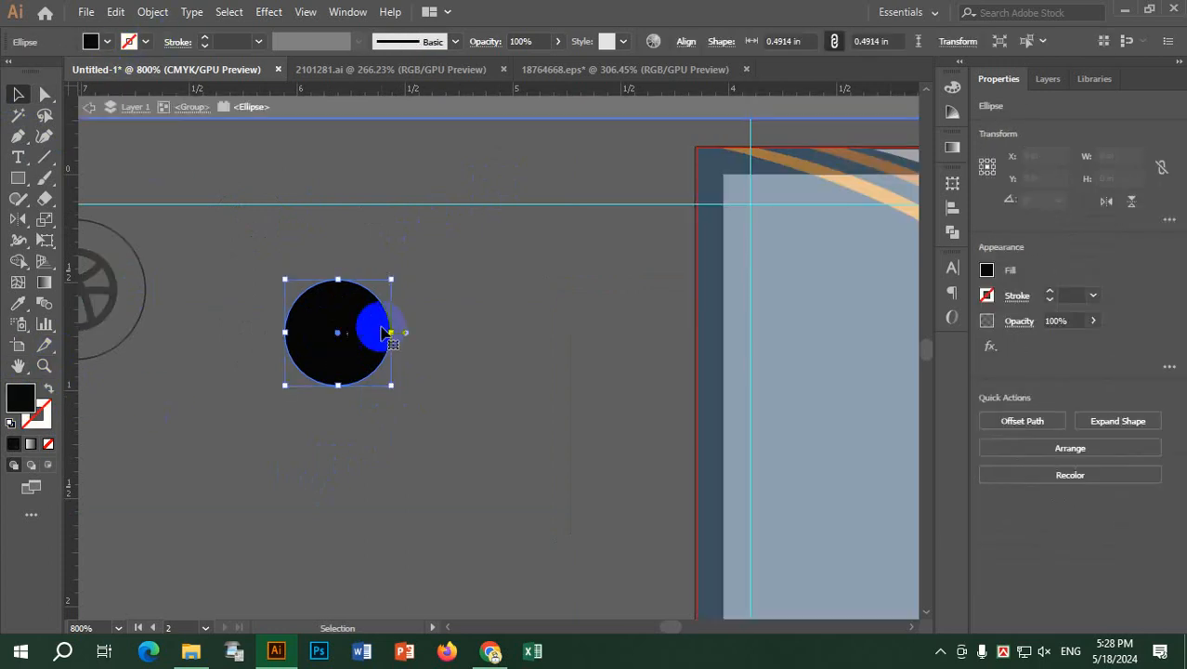
click(47, 388)
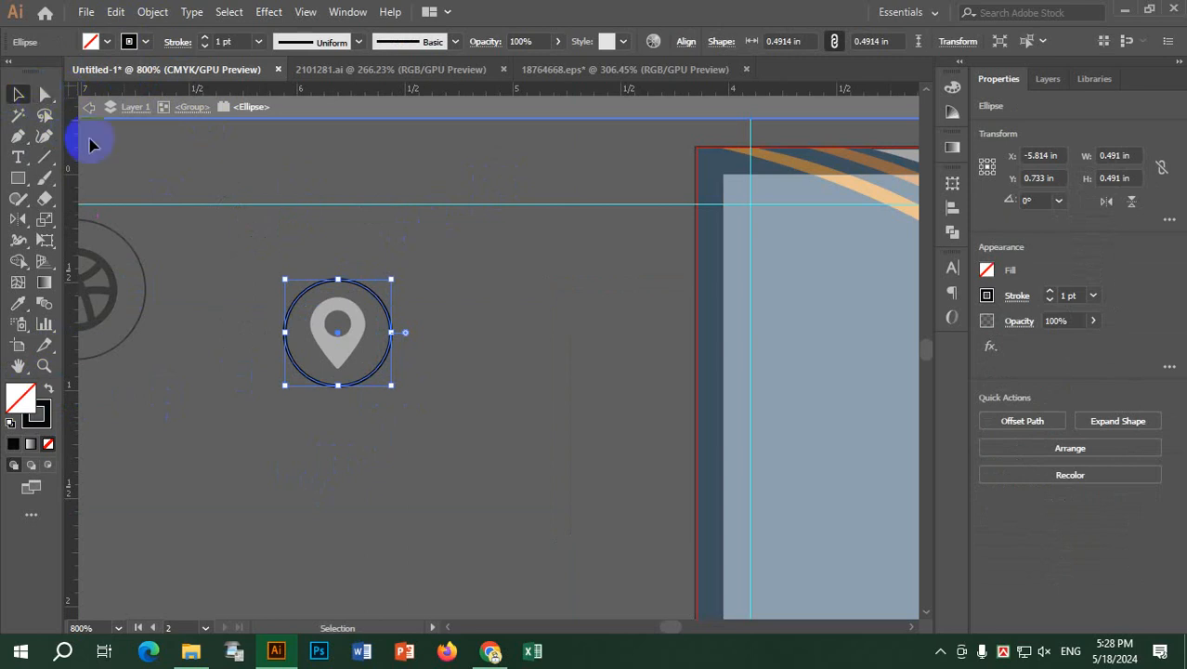
click(85, 112)
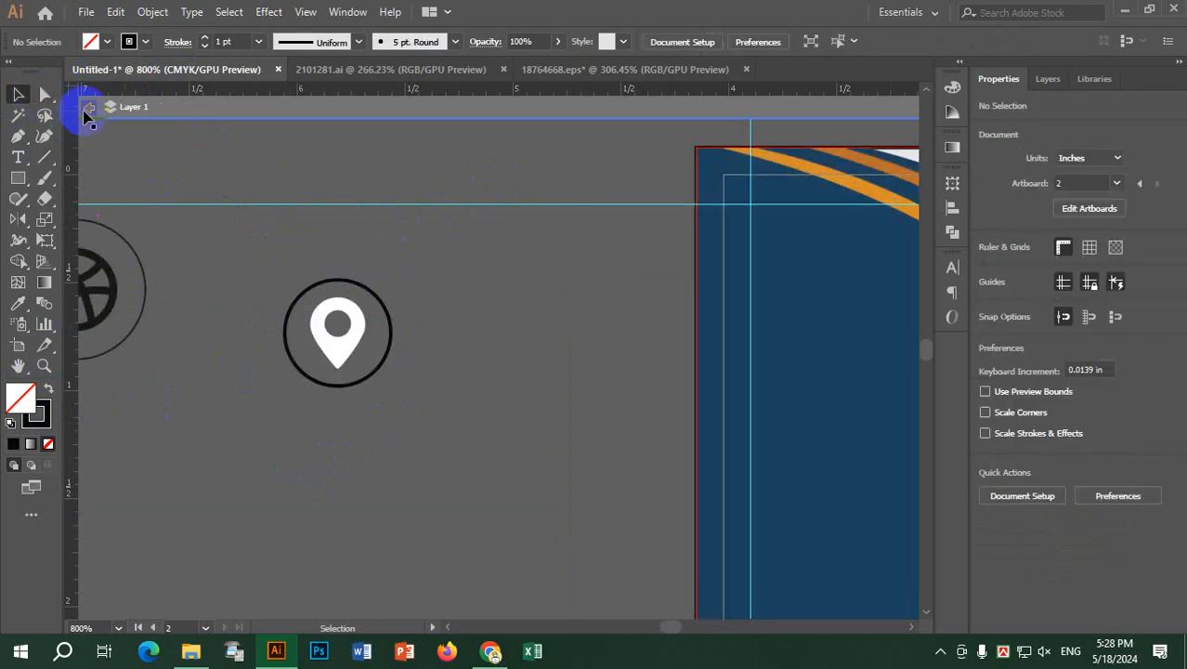
click(357, 340)
right_click(357, 345)
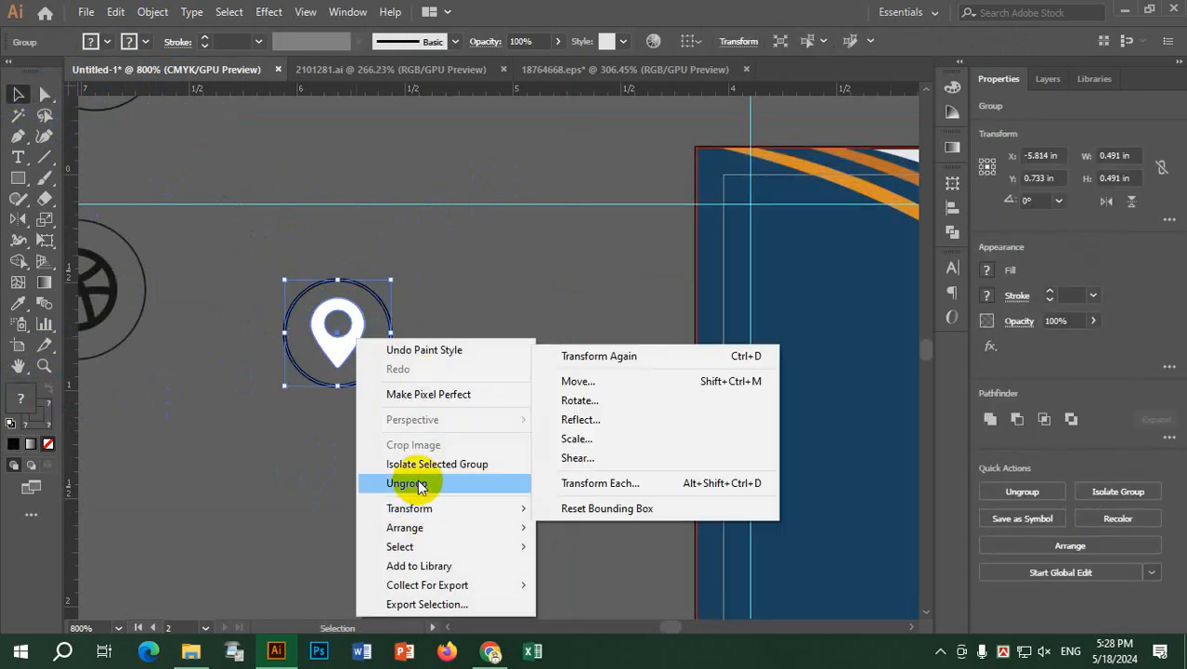
click(417, 482)
click(522, 318)
Step: Fill the white pin shape with the envelope's black using the eyedropper
click(337, 361)
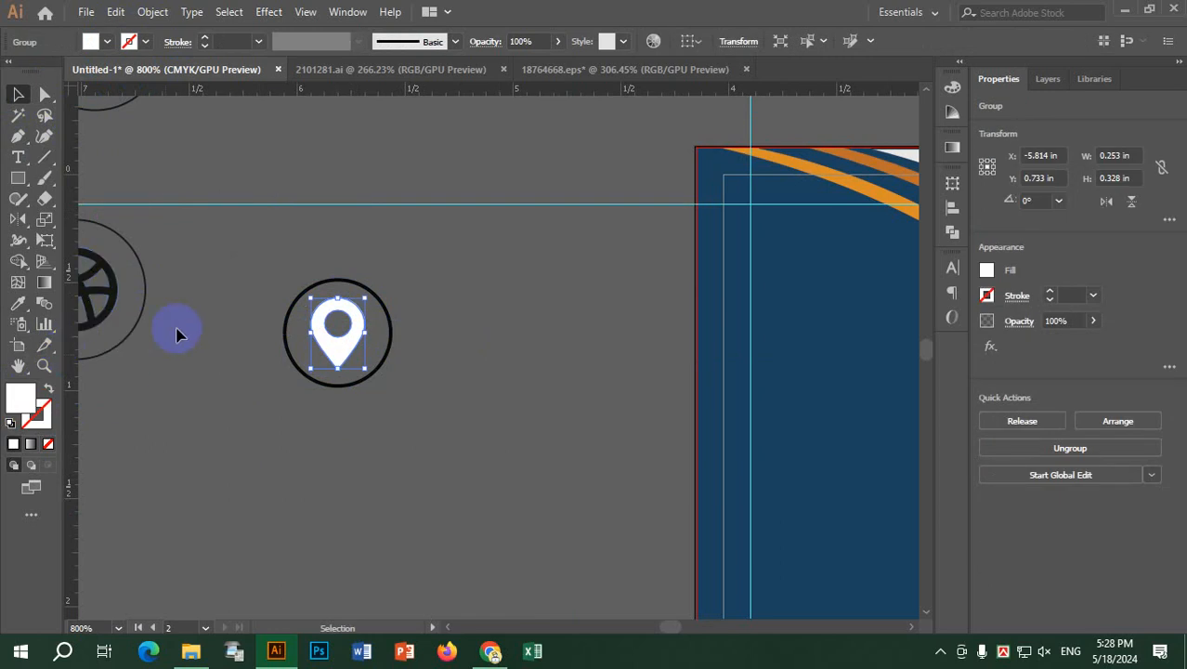
drag(178, 329, 404, 434)
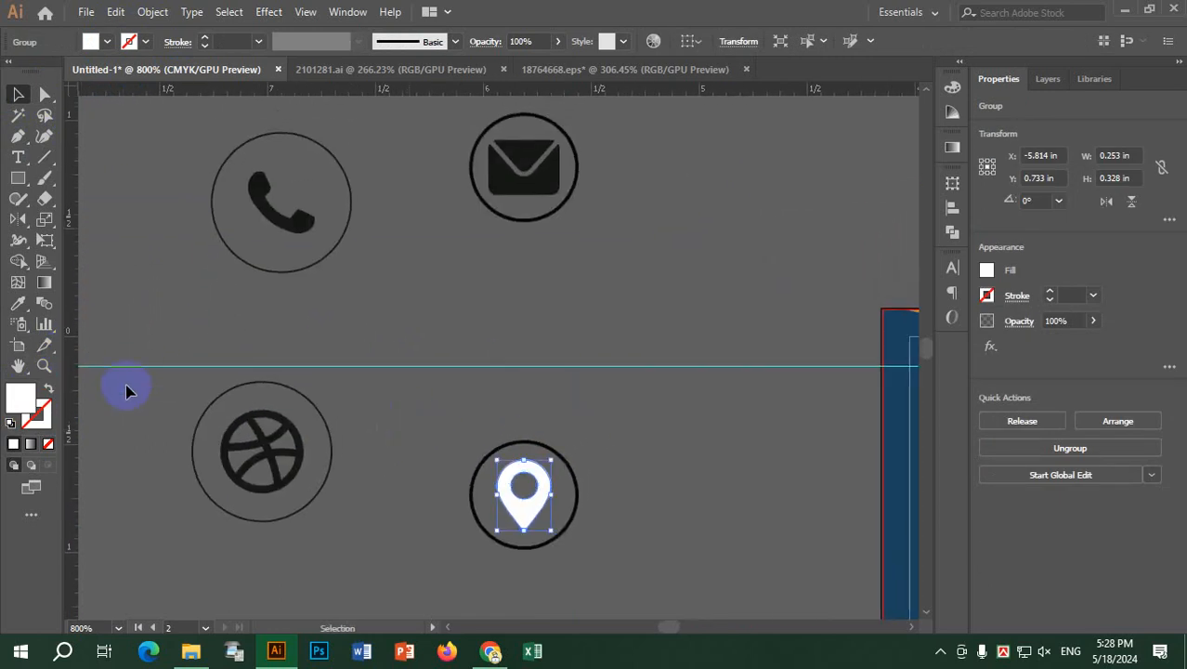
click(18, 304)
click(524, 167)
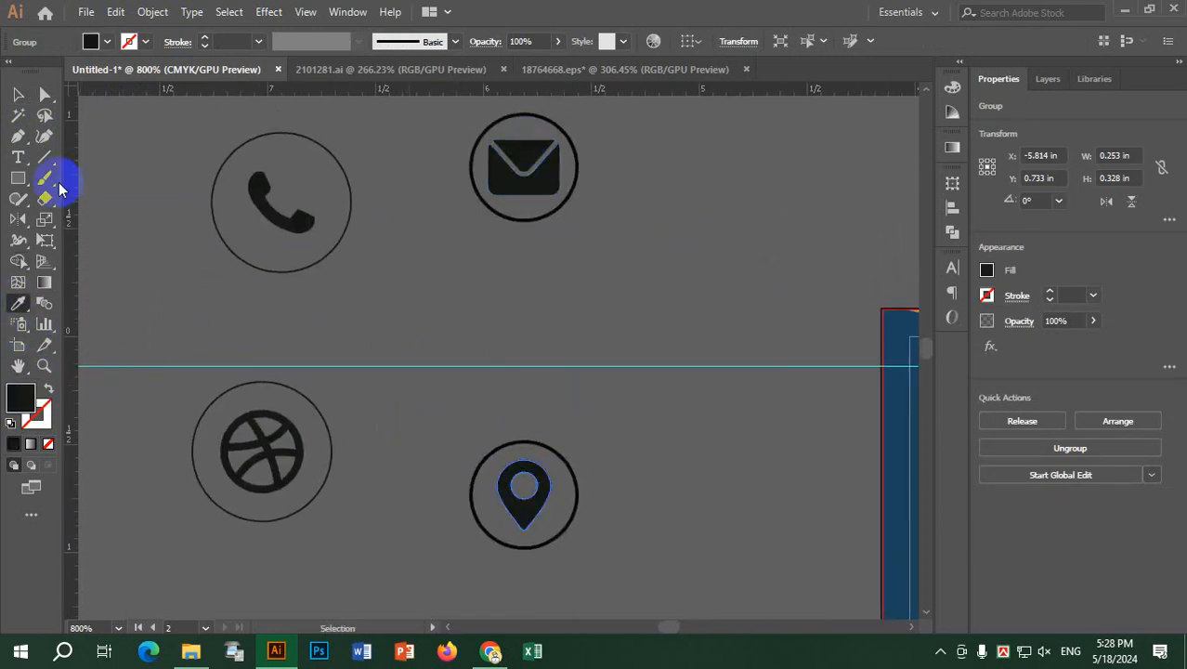
click(16, 98)
click(673, 447)
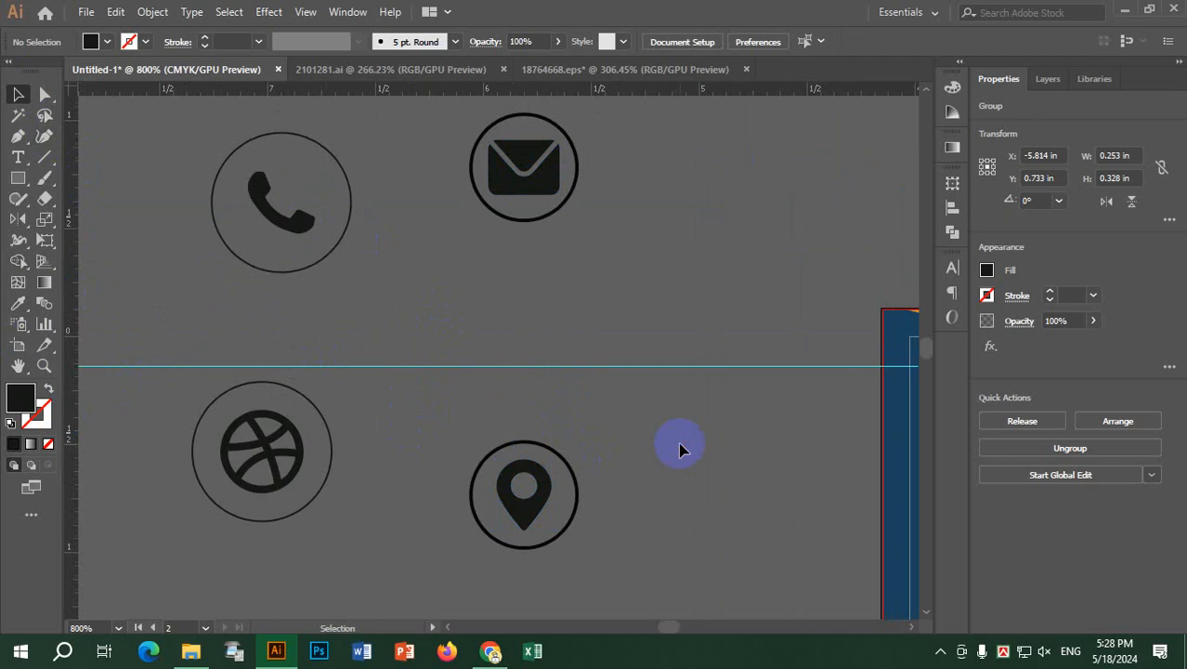
Step: Group the envelope with its surrounding circle
click(545, 177)
click(689, 268)
drag(450, 108, 625, 334)
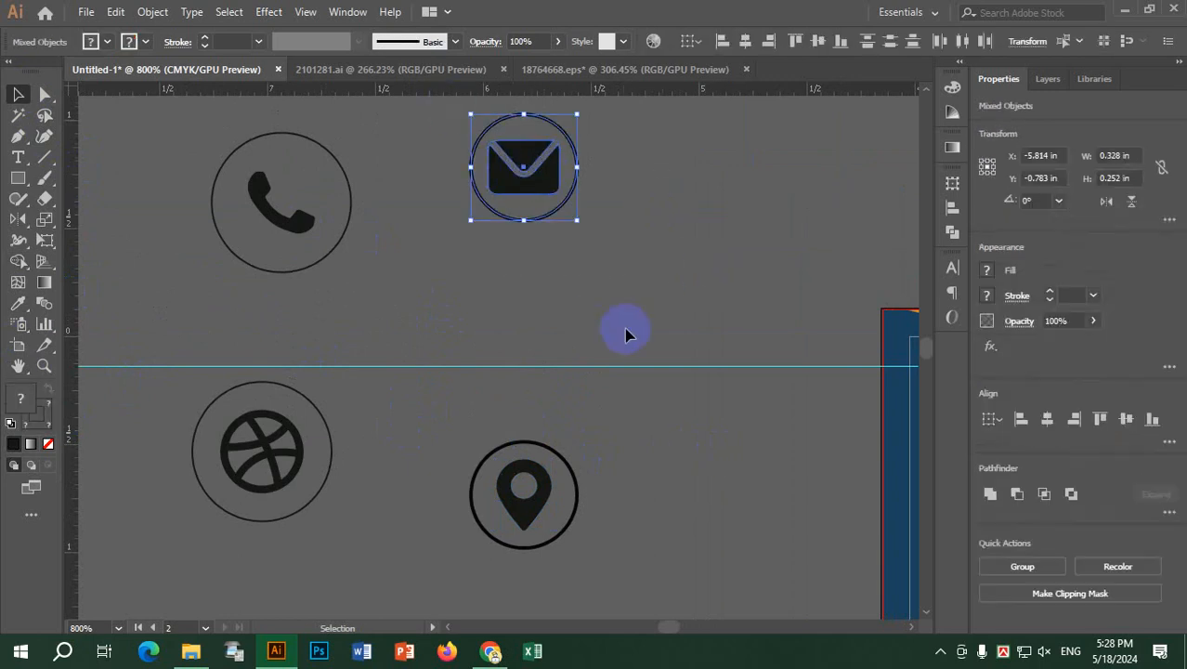
key(ctrl+g)
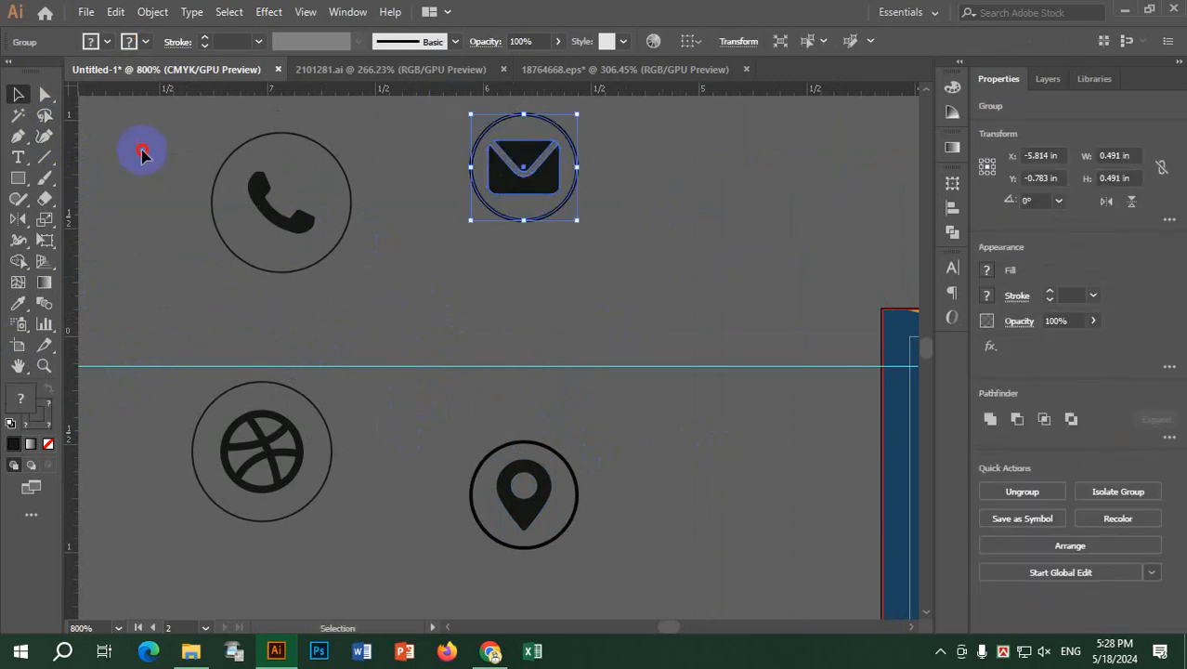
Step: Check the phone, dribbble and pin icon groups, then bring the navy card into view
drag(143, 150, 124, 145)
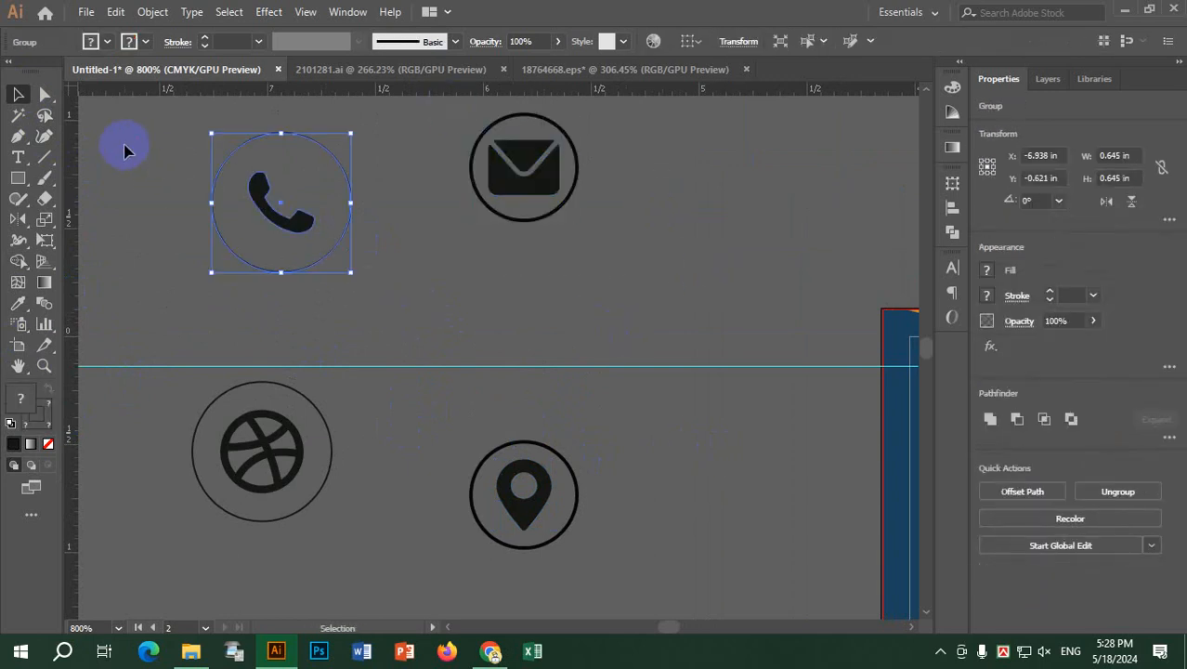
click(473, 239)
click(312, 223)
click(274, 429)
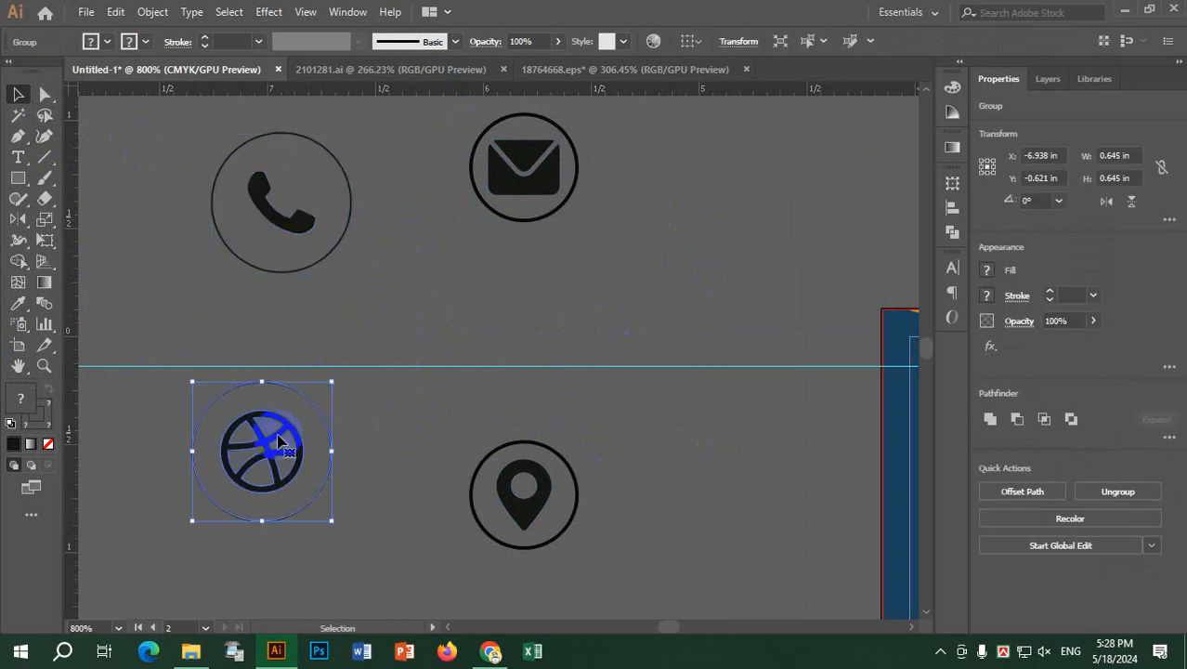
click(532, 490)
click(641, 539)
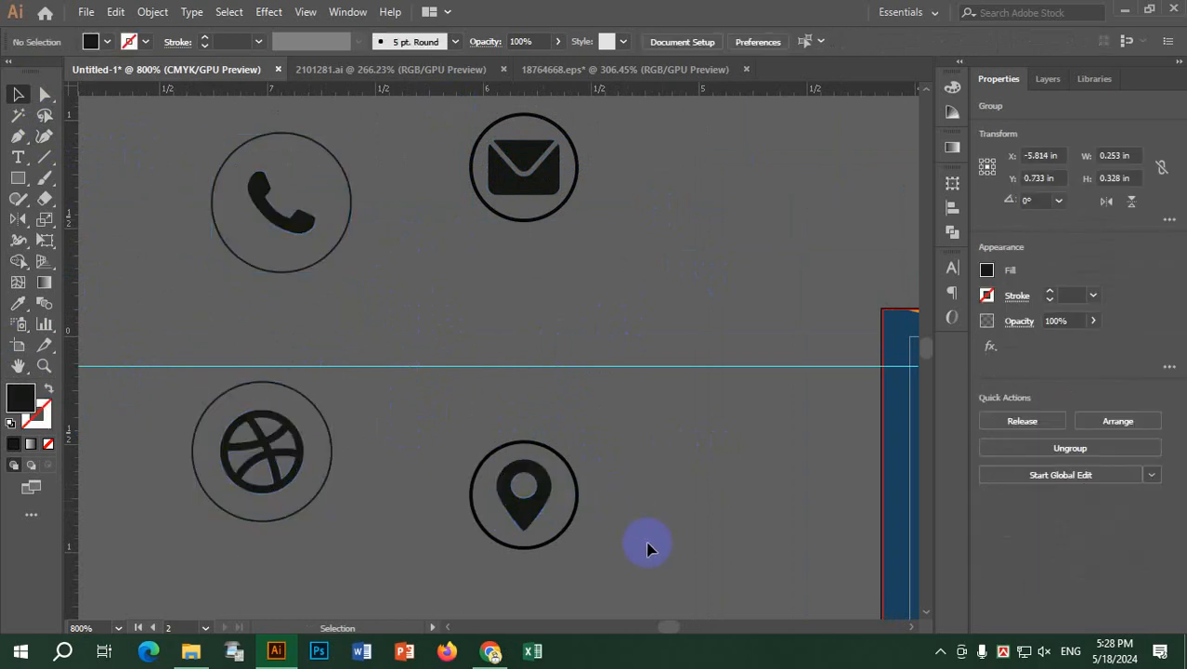
drag(371, 433, 514, 553)
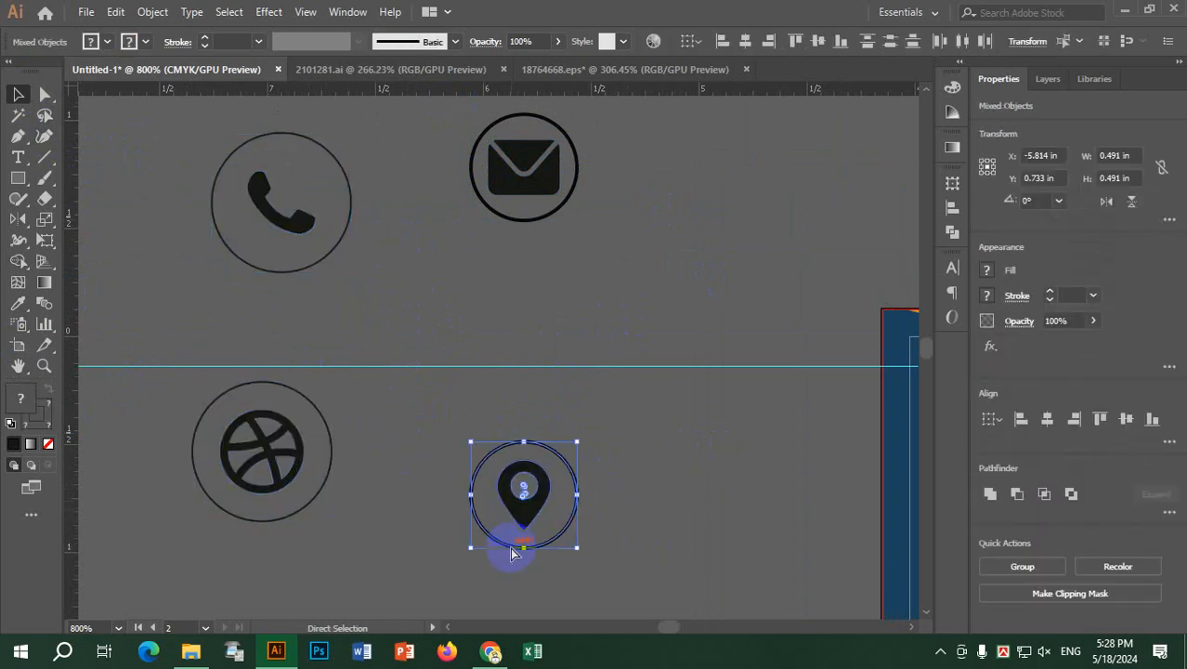
click(683, 469)
scroll(684, 469, down, 2)
drag(538, 363, 595, 402)
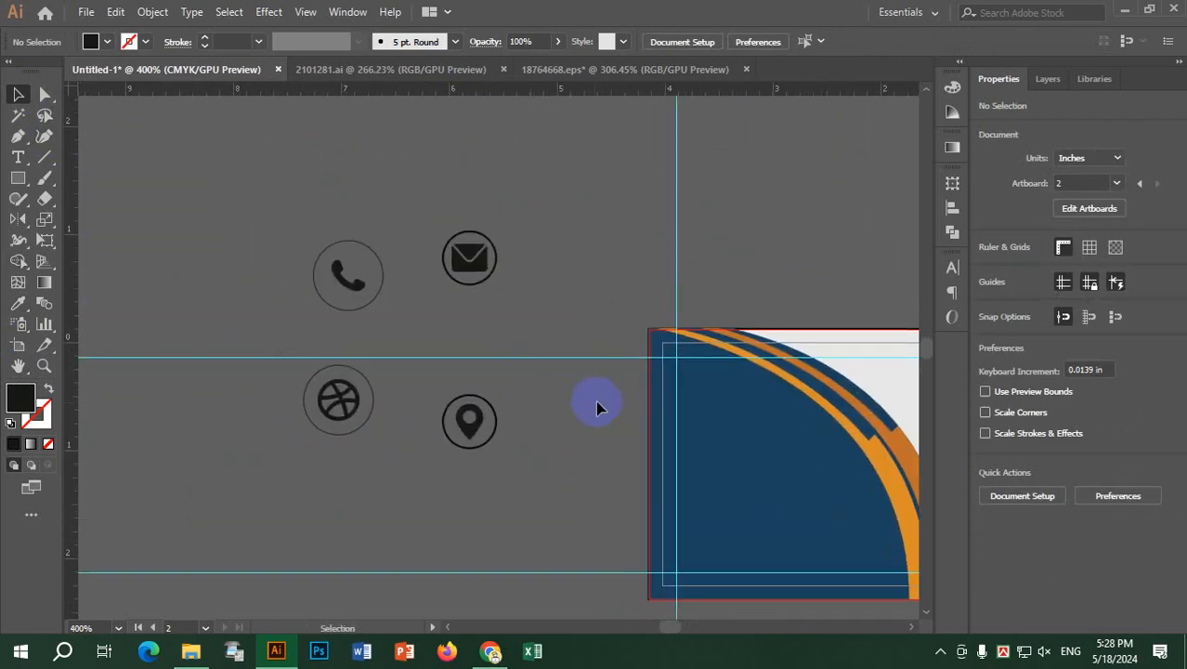
Step: Shrink the envelope group to 0.215 in at the card's lower-left, leaving a copy on the pasteboard
click(465, 283)
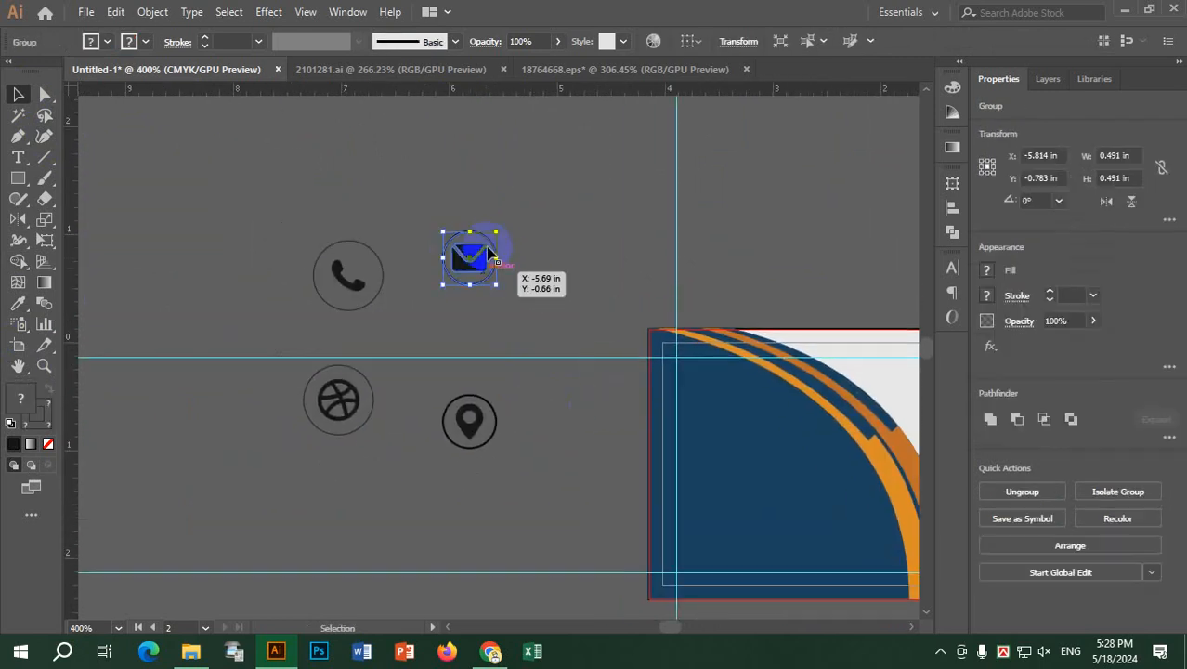
drag(495, 241, 701, 555)
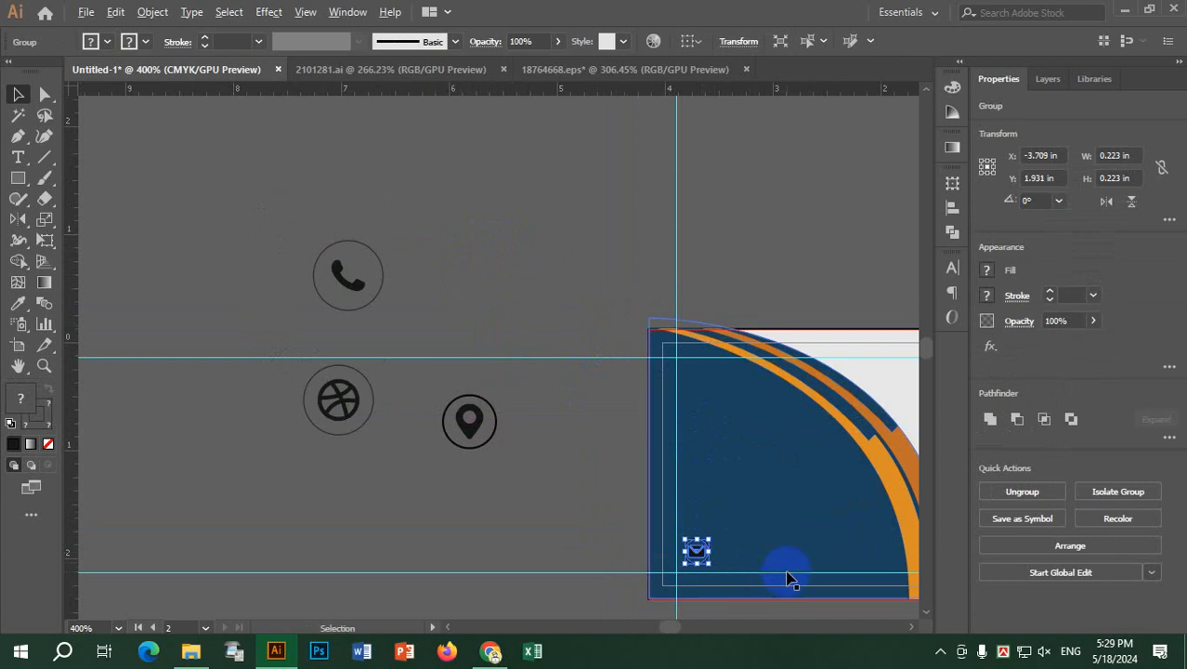
scroll(788, 575, up, 3)
drag(750, 495, 633, 347)
mouse_move(406, 318)
mouse_down()
mouse_move(366, 371)
mouse_move(400, 328)
mouse_up()
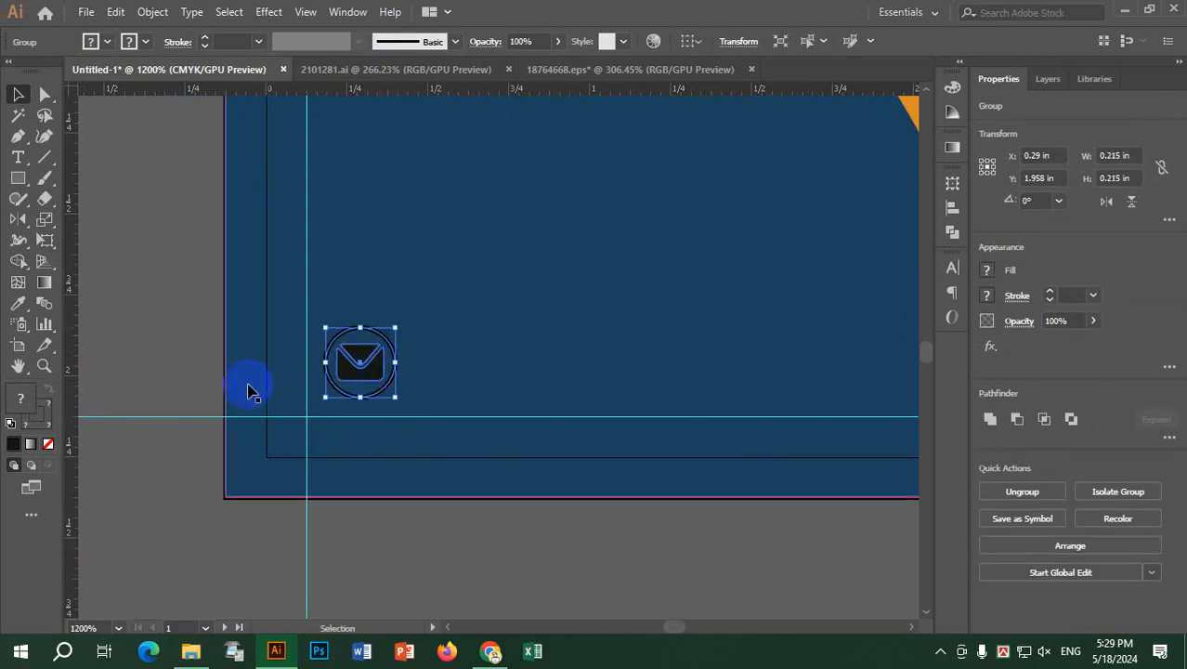
click(156, 353)
scroll(161, 369, down, 2)
drag(236, 388, 303, 390)
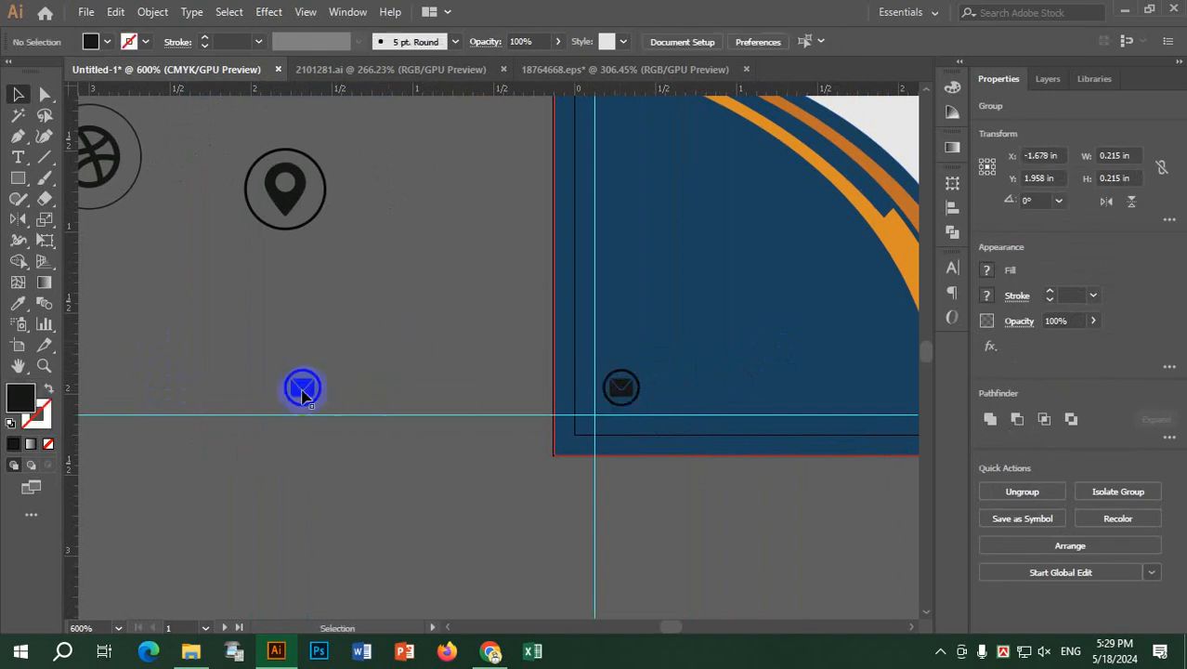
click(326, 472)
drag(410, 191, 477, 284)
Step: Copy the envelope's 0.2152 in width and resize the location pin to 0.2152 × 0.2152 in
click(383, 475)
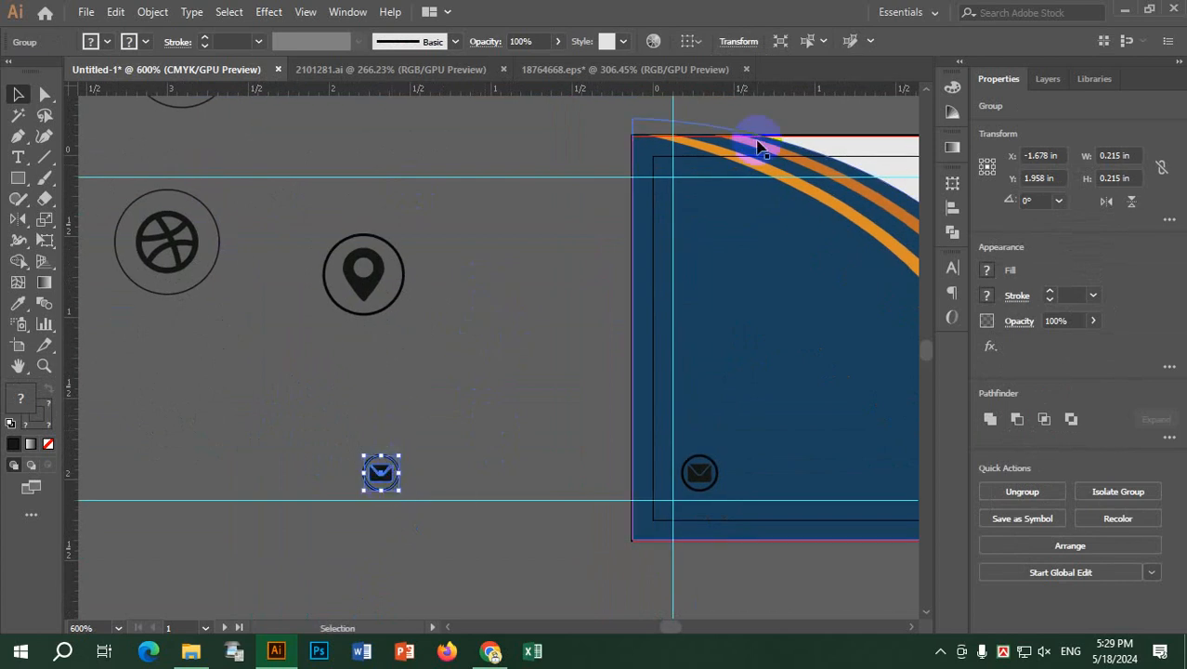
click(741, 51)
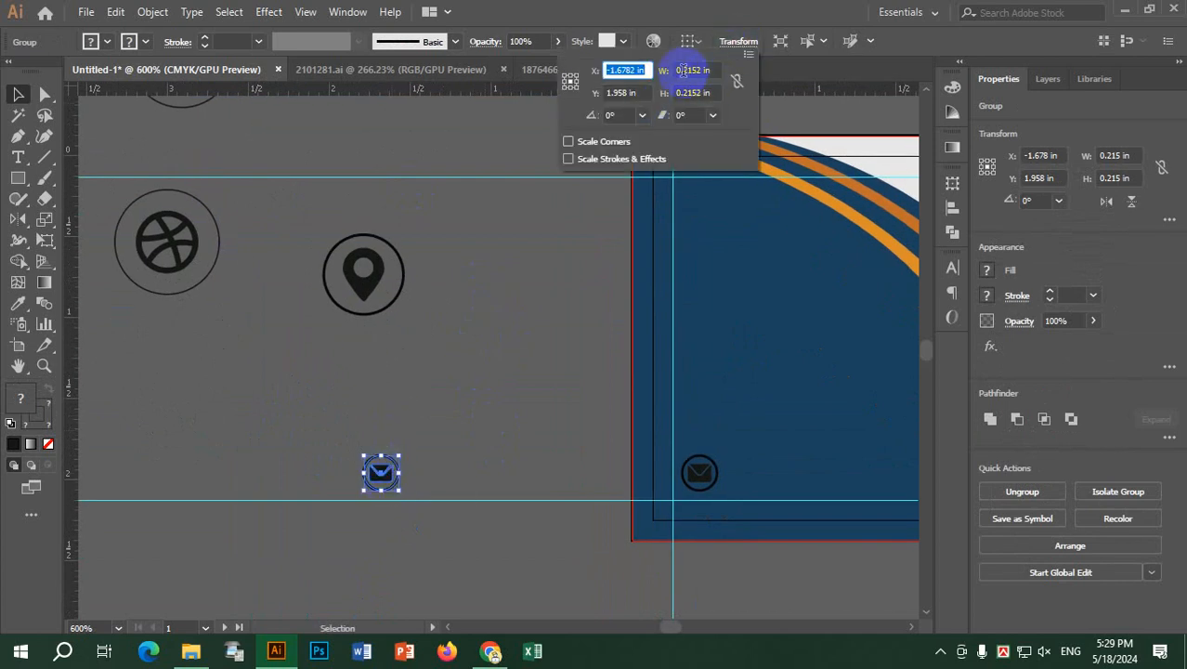
click(714, 70)
key(ctrl+c)
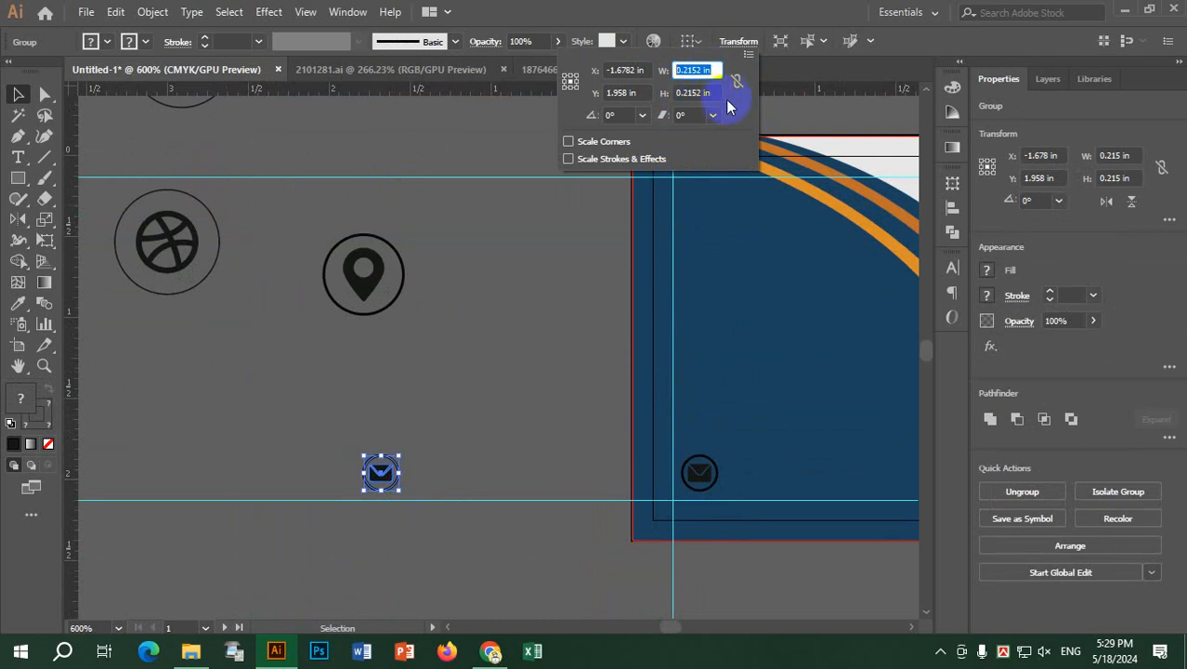
click(398, 292)
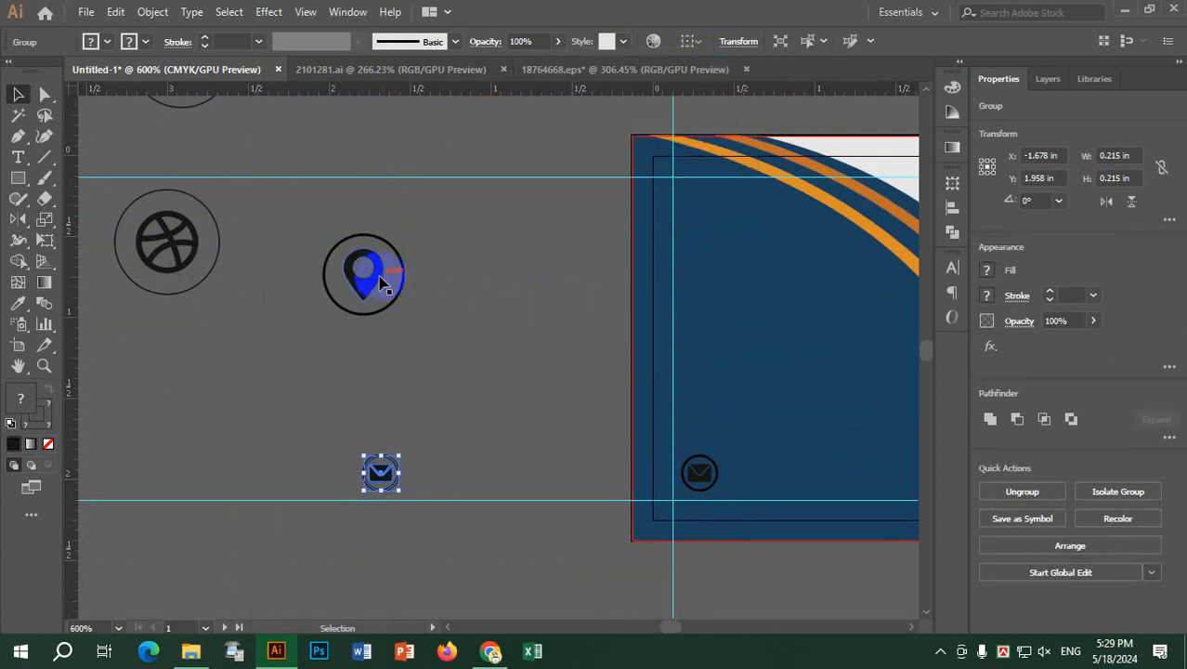
click(737, 41)
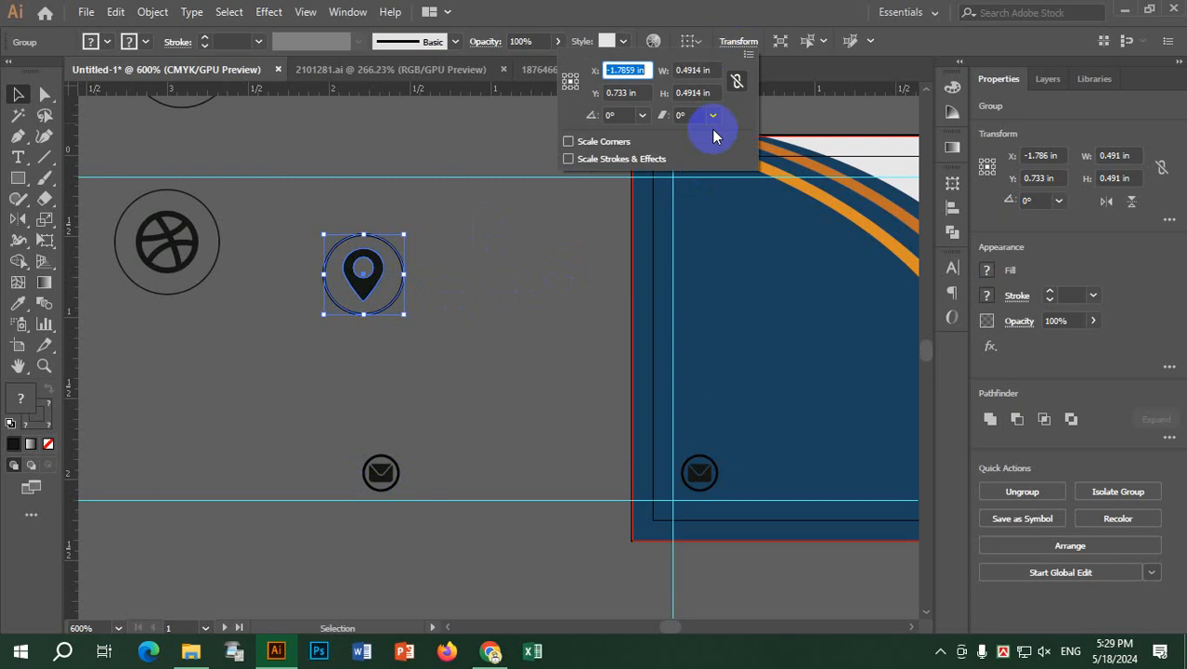
click(712, 78)
text(0.2152)
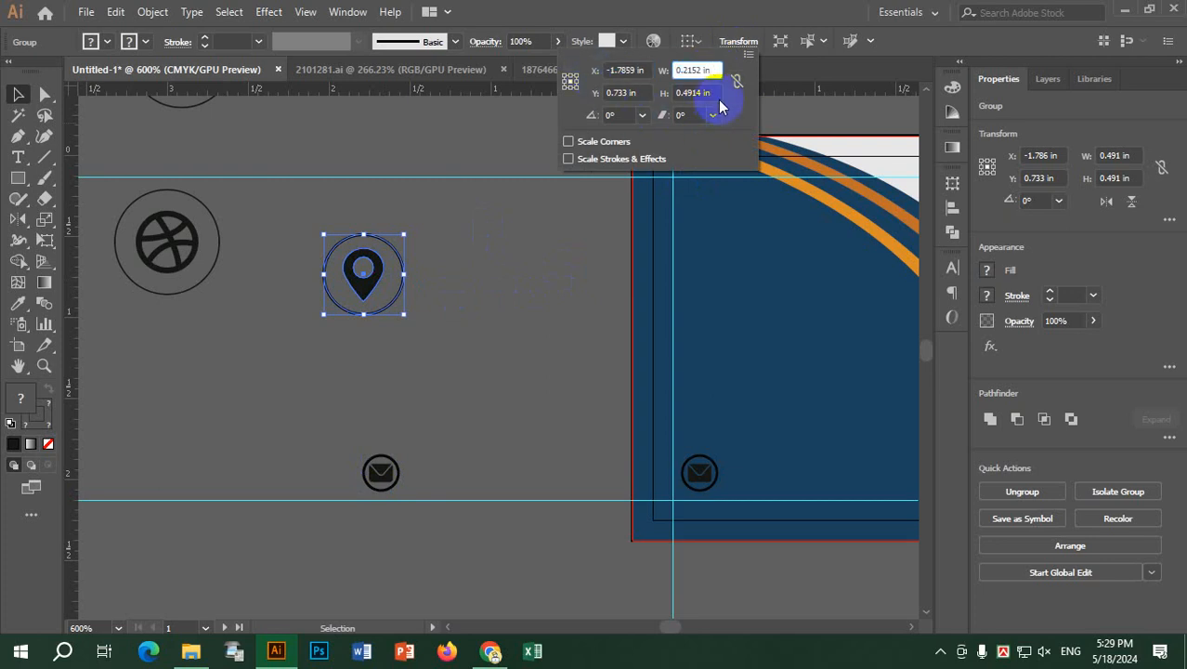
key(Tab)
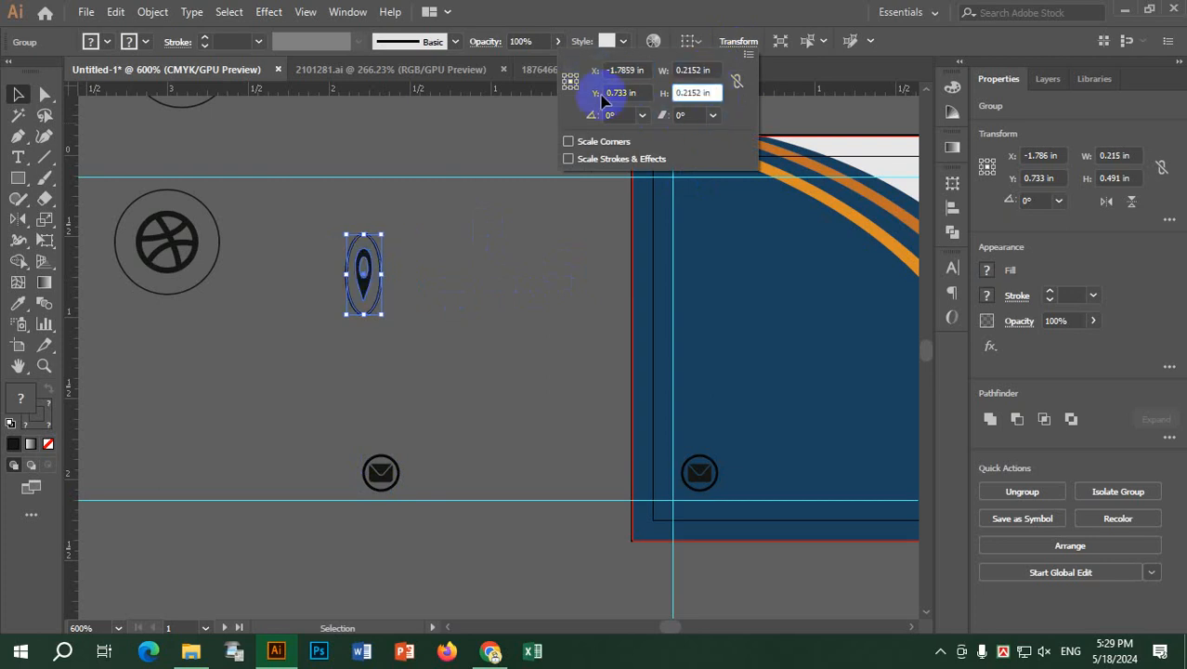
key(Return)
Step: Resize the dribbble icon to 0.2152 × 0.2152 in
click(188, 258)
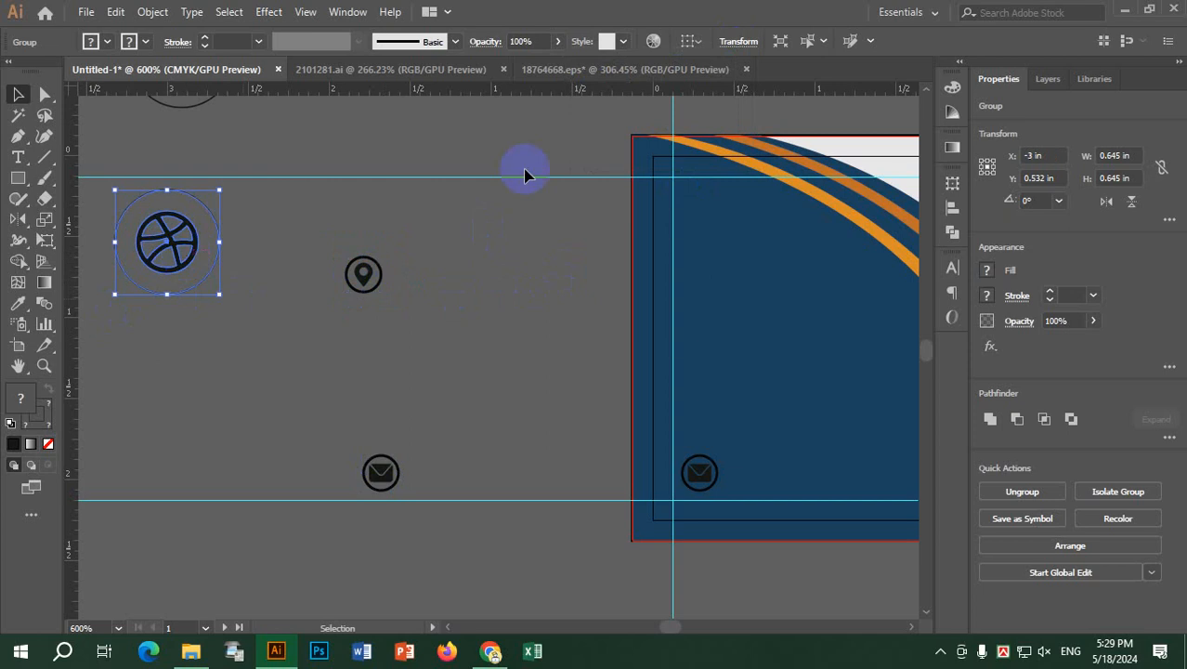
click(749, 46)
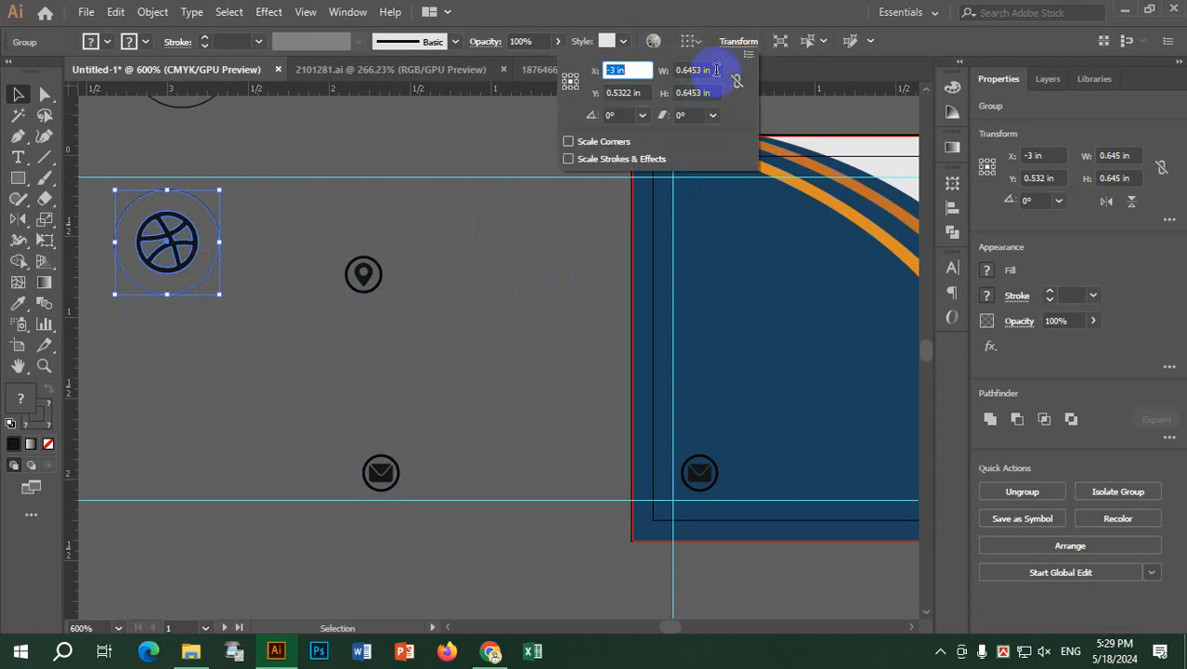
click(717, 69)
key(ctrl+v)
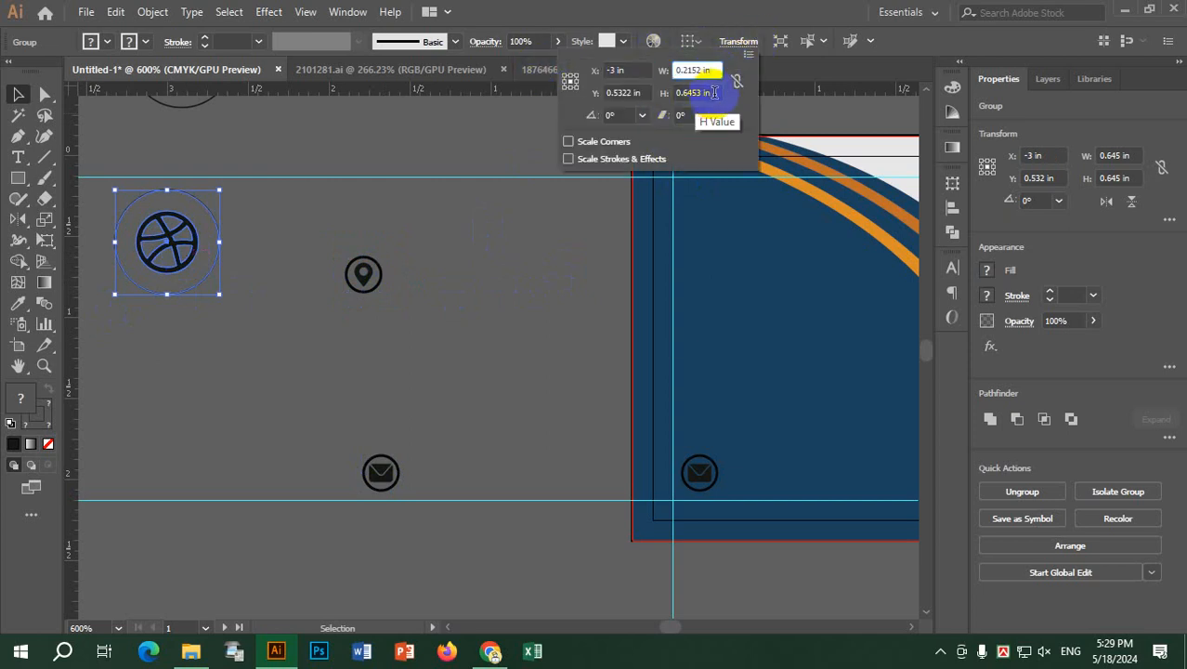
drag(714, 93, 657, 92)
key(Return)
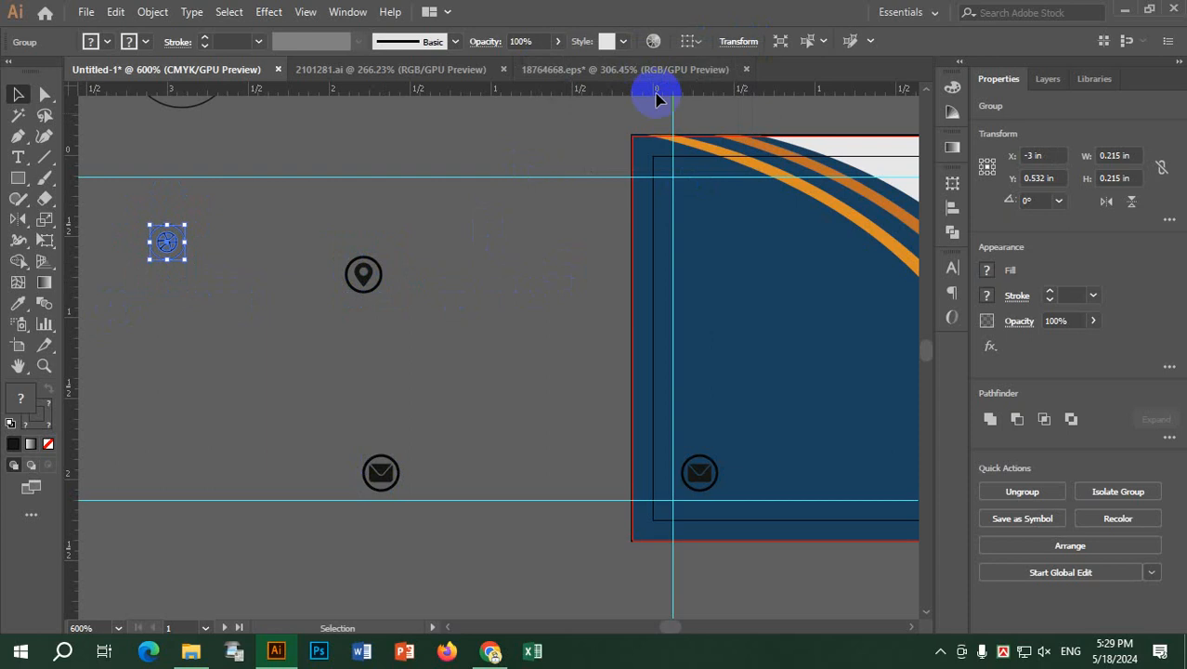
click(269, 302)
Step: Resize the phone icon to 0.2152 × 0.2152 in
drag(315, 312, 432, 475)
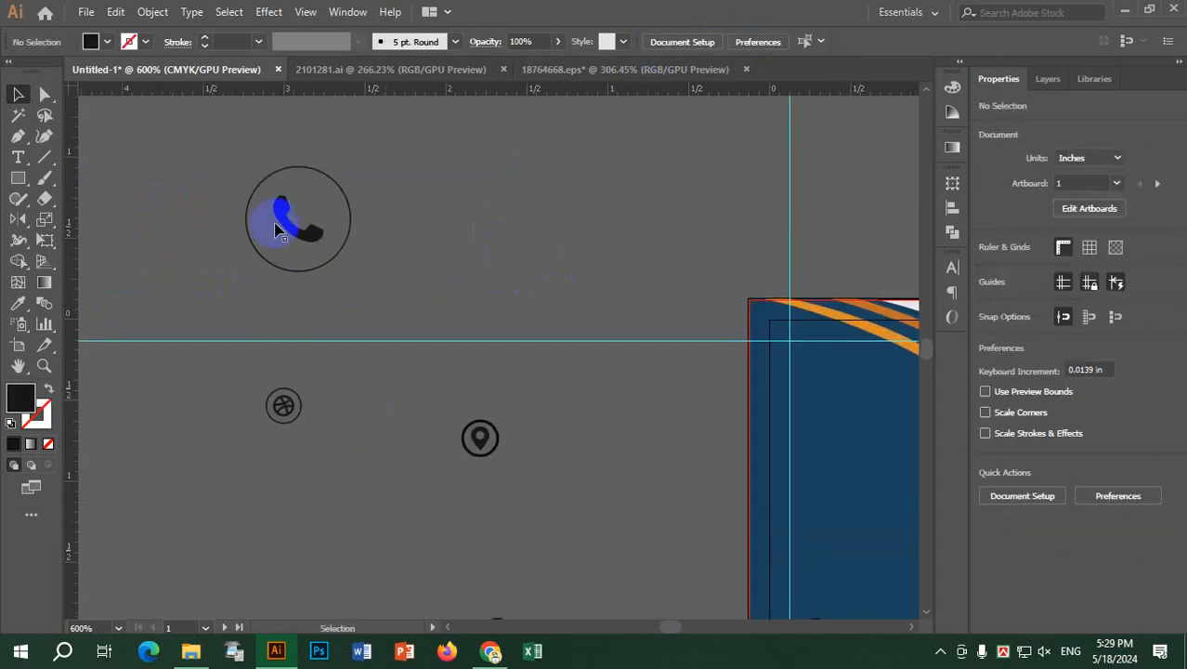
click(296, 216)
click(738, 41)
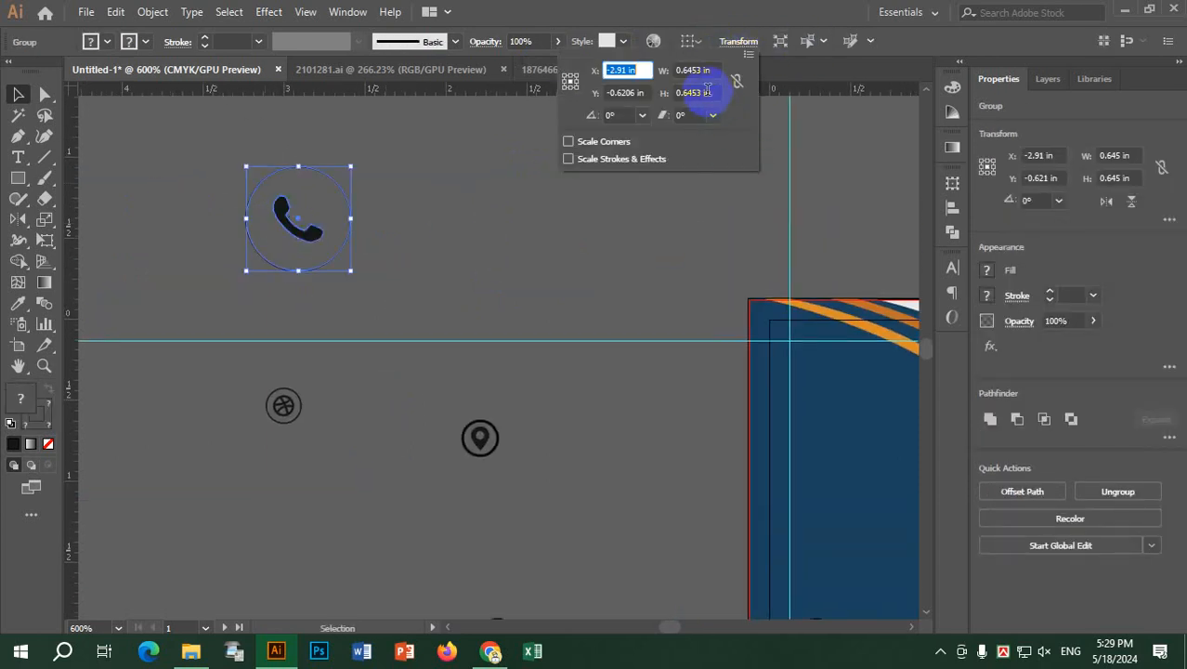
click(696, 72)
key(ctrl+v)
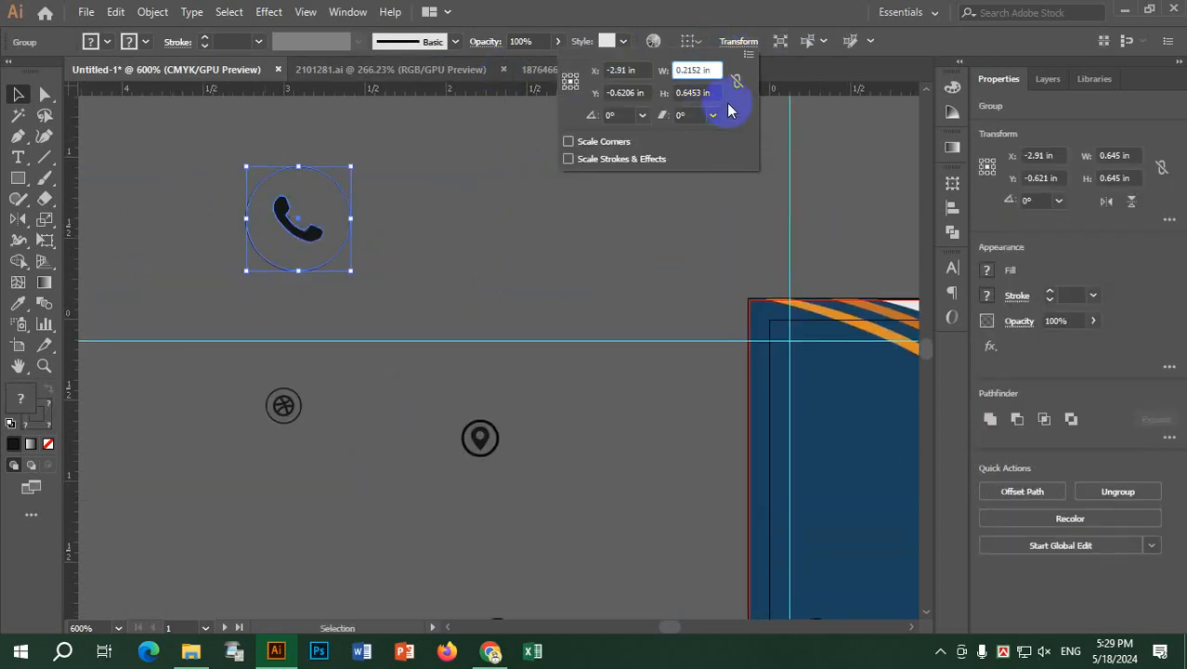
key(Tab)
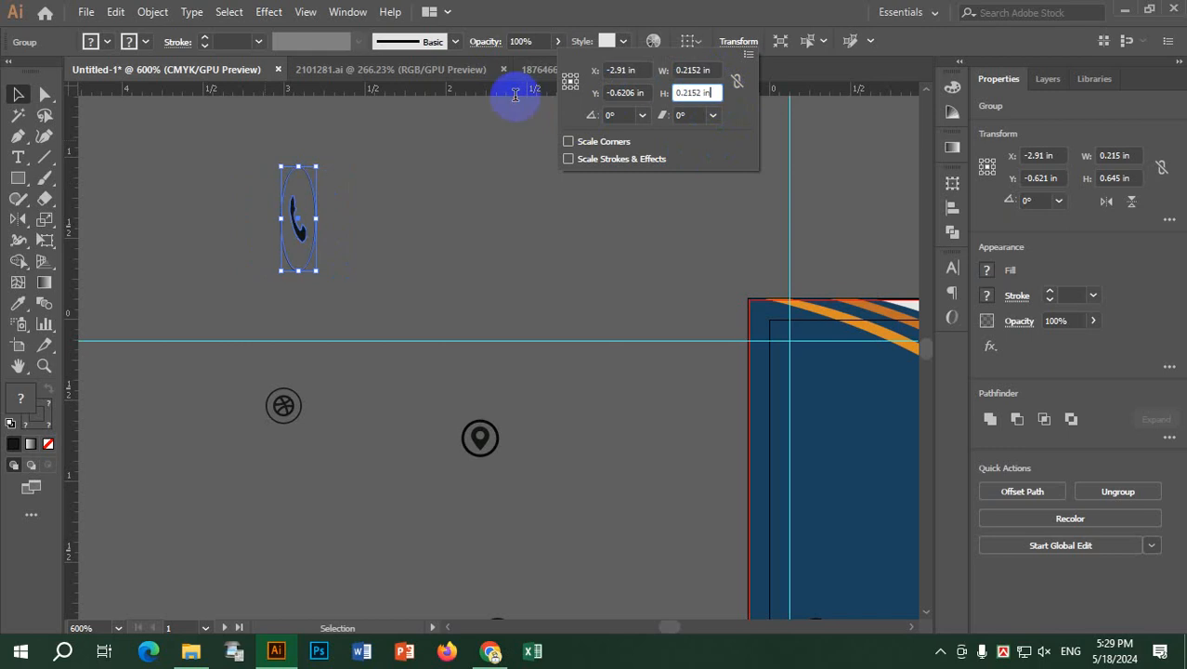
key(Return)
click(463, 342)
key(space)
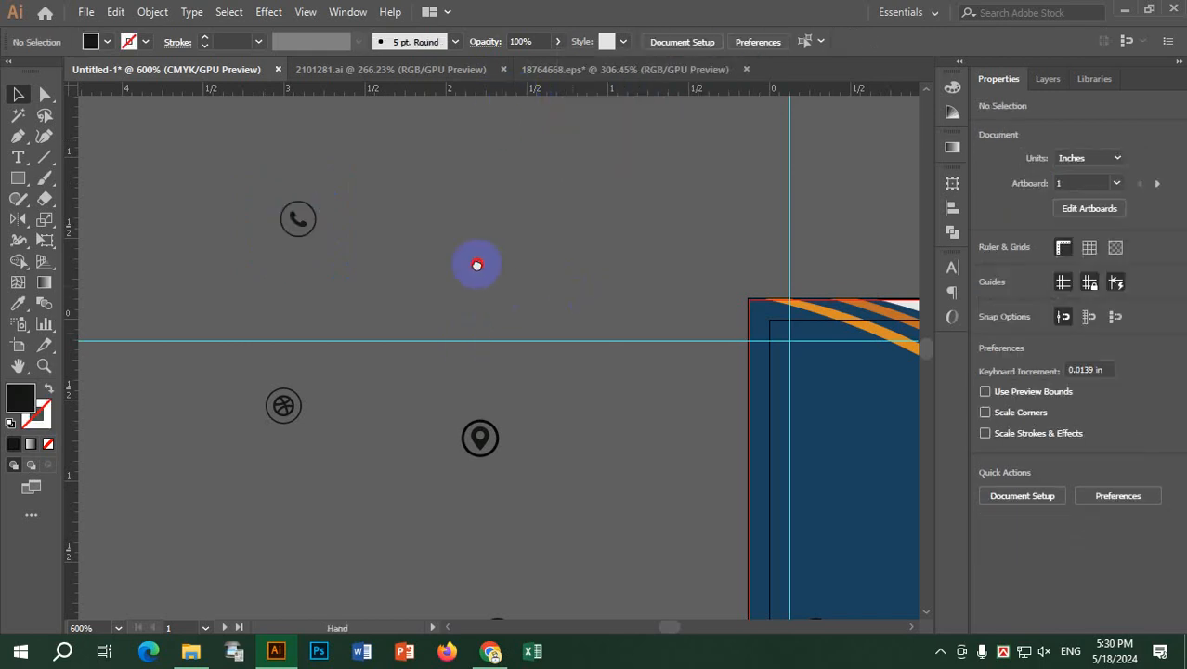
Step: Stack pin, envelope, dribbble and phone icons bottom-to-top in a column on the card's left
drag(577, 300, 447, 186)
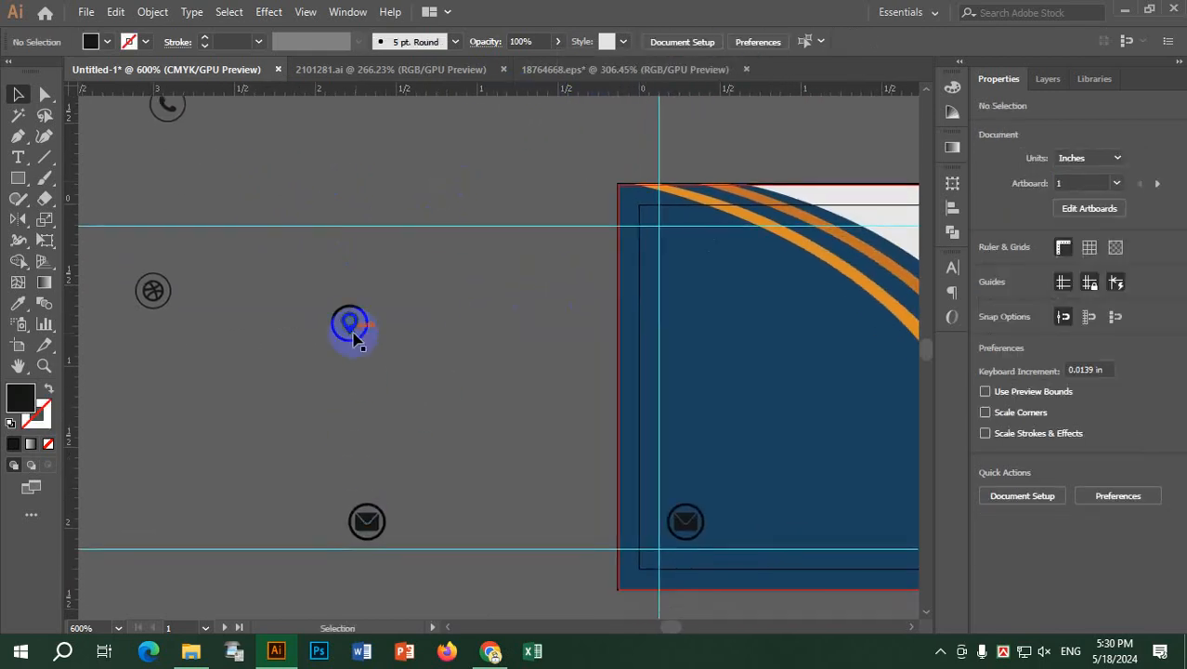
drag(353, 337, 692, 435)
drag(690, 493, 687, 516)
click(688, 450)
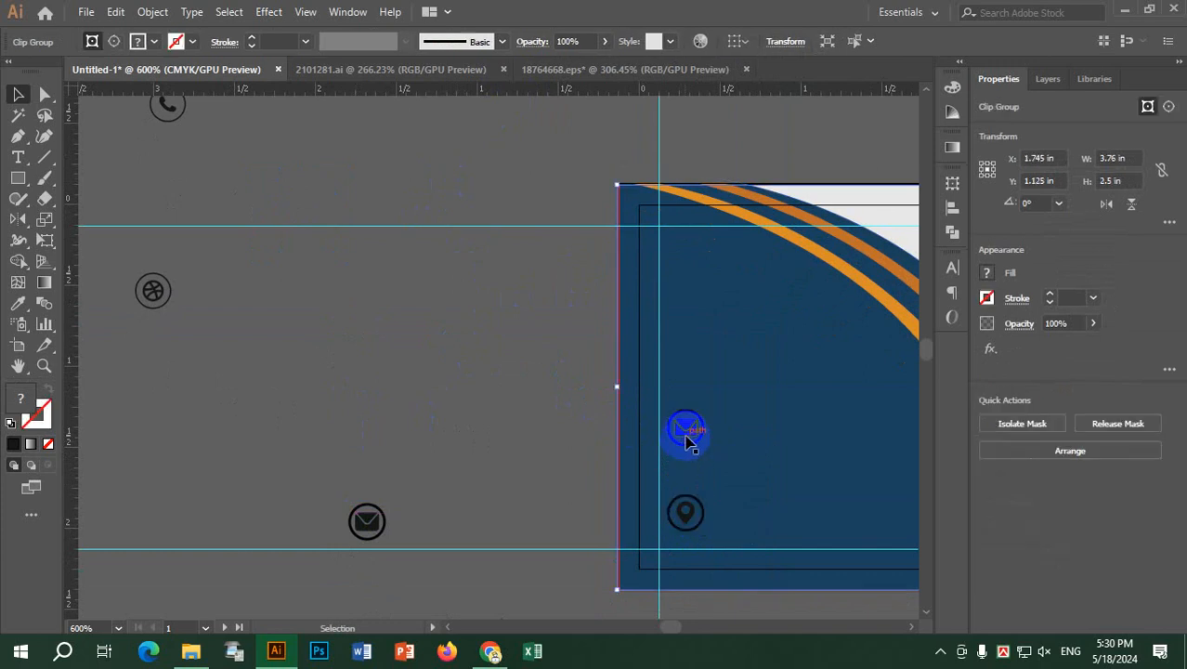
click(685, 442)
drag(686, 443, 646, 447)
drag(155, 297, 683, 414)
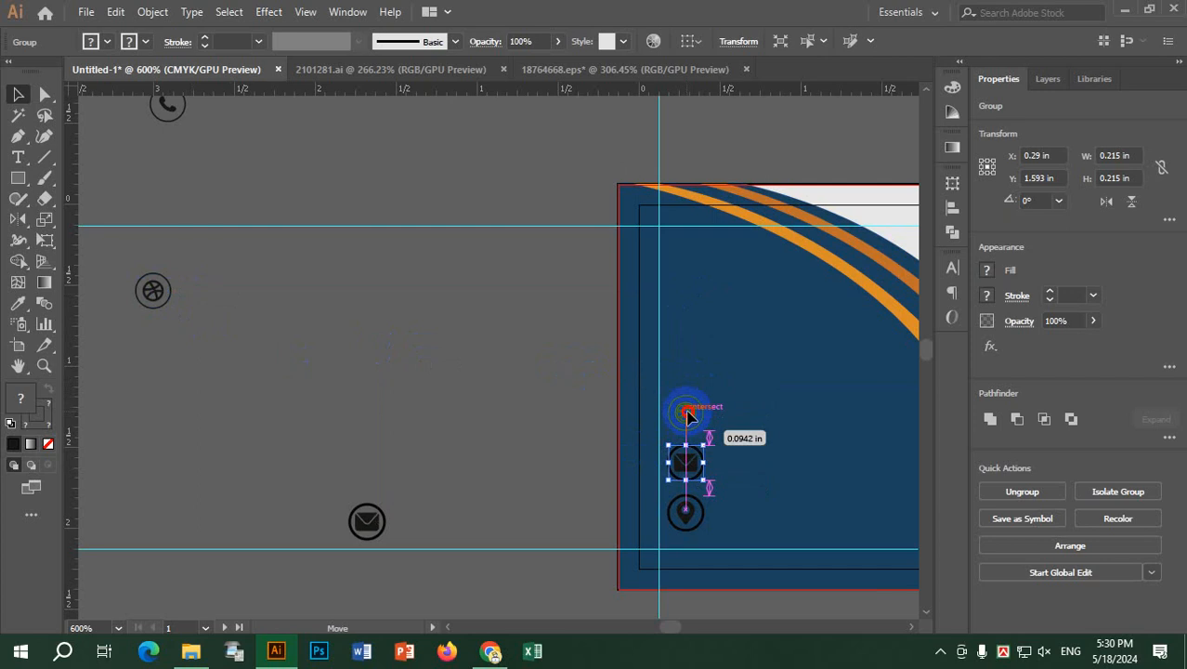
drag(688, 416, 686, 411)
drag(170, 108, 688, 367)
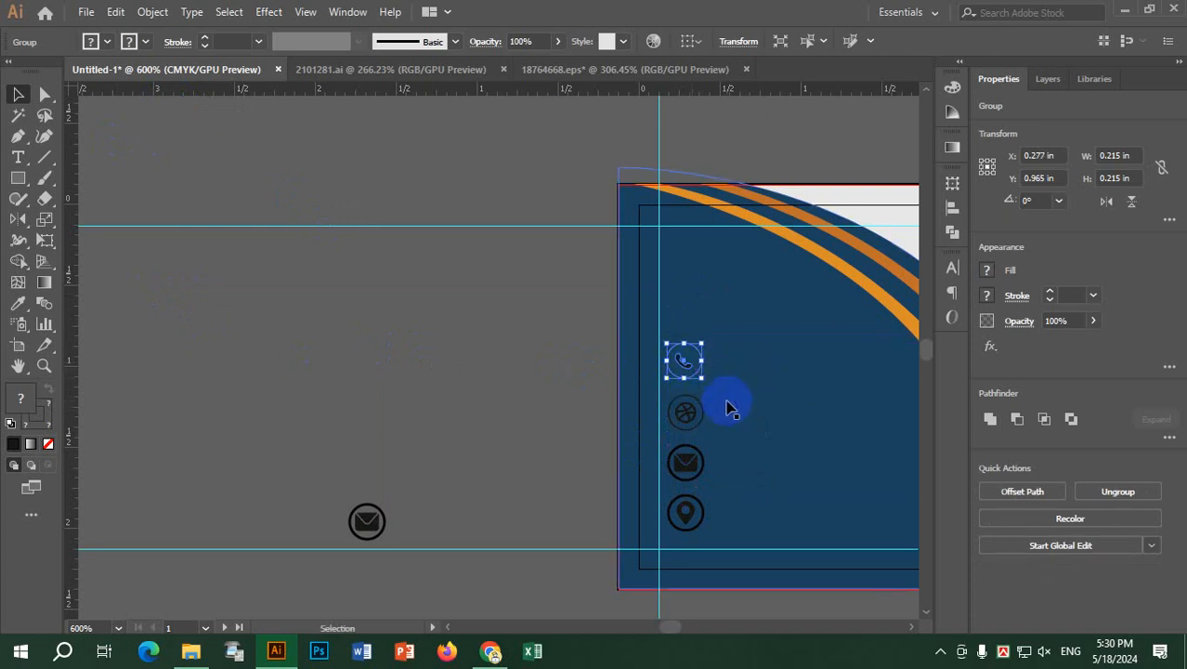
key(ctrl+plus)
key(ctrl+plus)
key(ctrl+plus)
key(ctrl+plus)
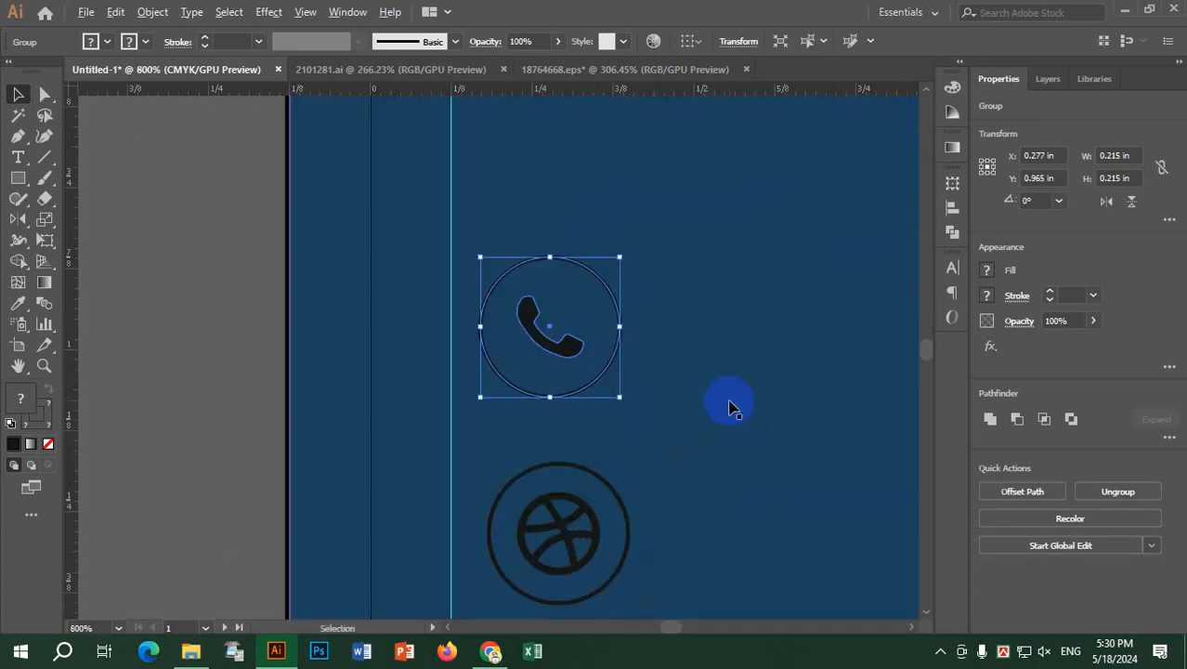
Step: Delete the stray envelope icon from the pasteboard
click(595, 381)
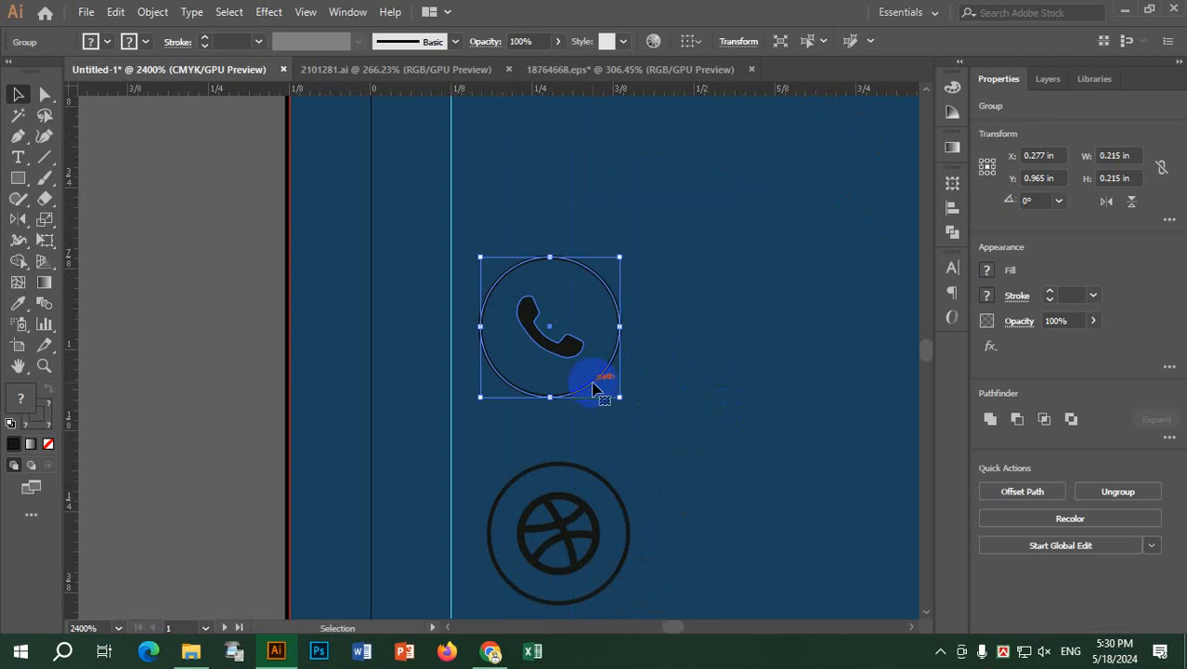
drag(592, 383, 595, 385)
scroll(603, 415, down, 5)
click(429, 405)
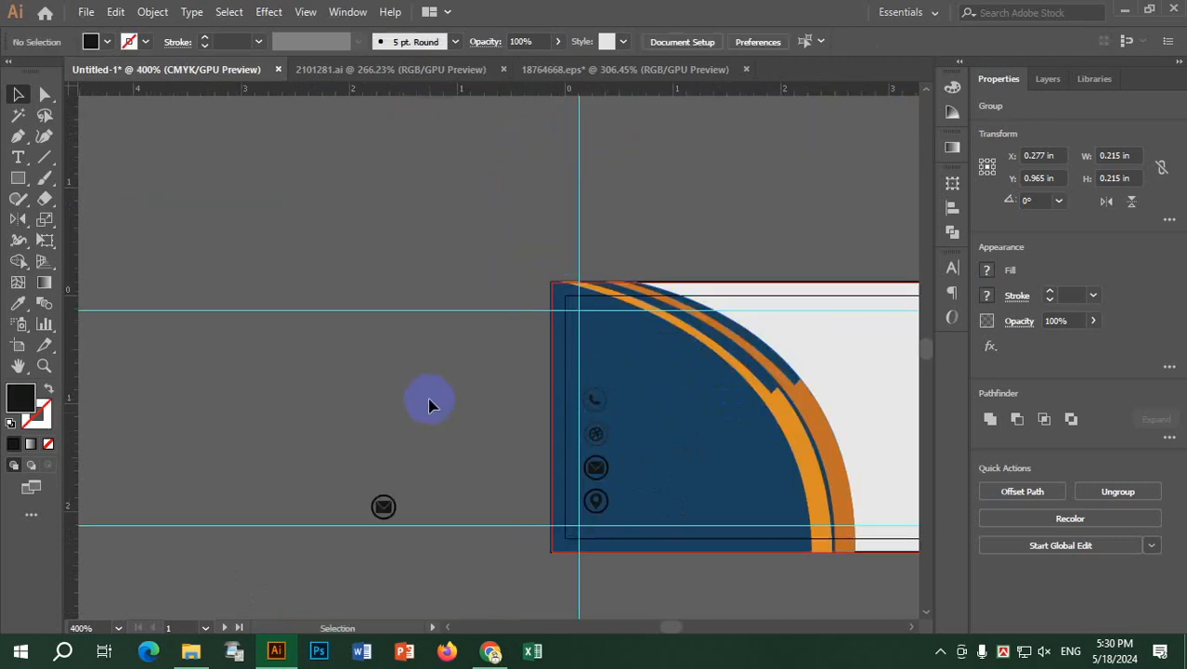
click(383, 507)
key(Delete)
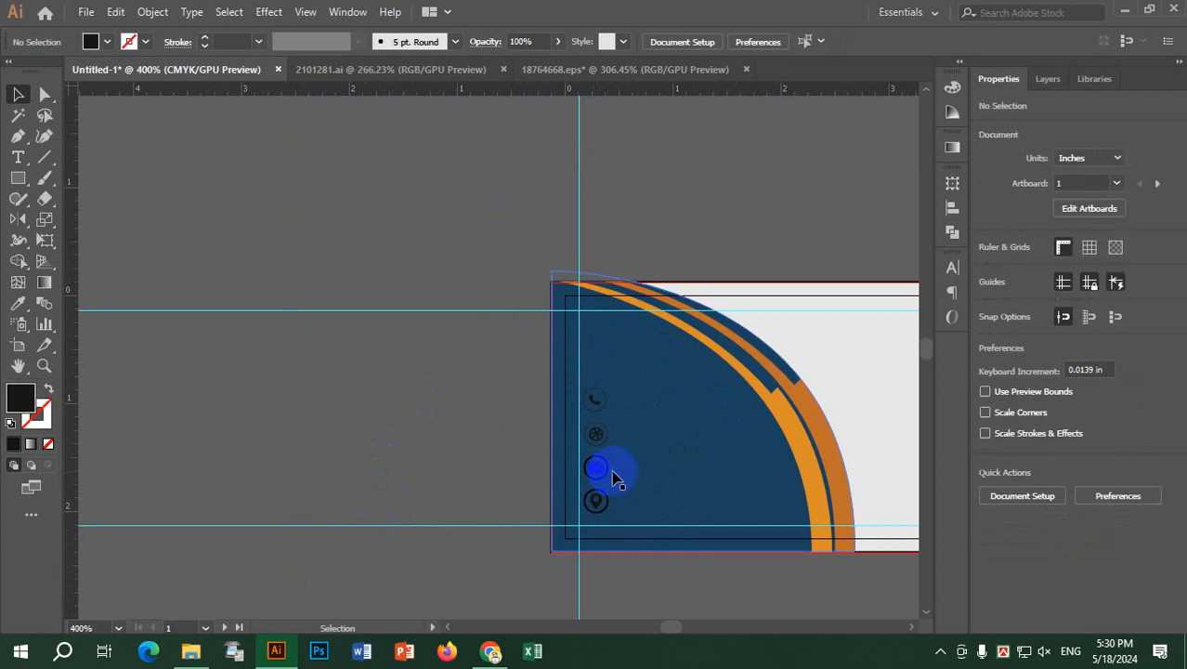
Step: Ungroup the dribbble icon and thicken its outer circle's stroke to 1 pt
scroll(662, 518, up, 4)
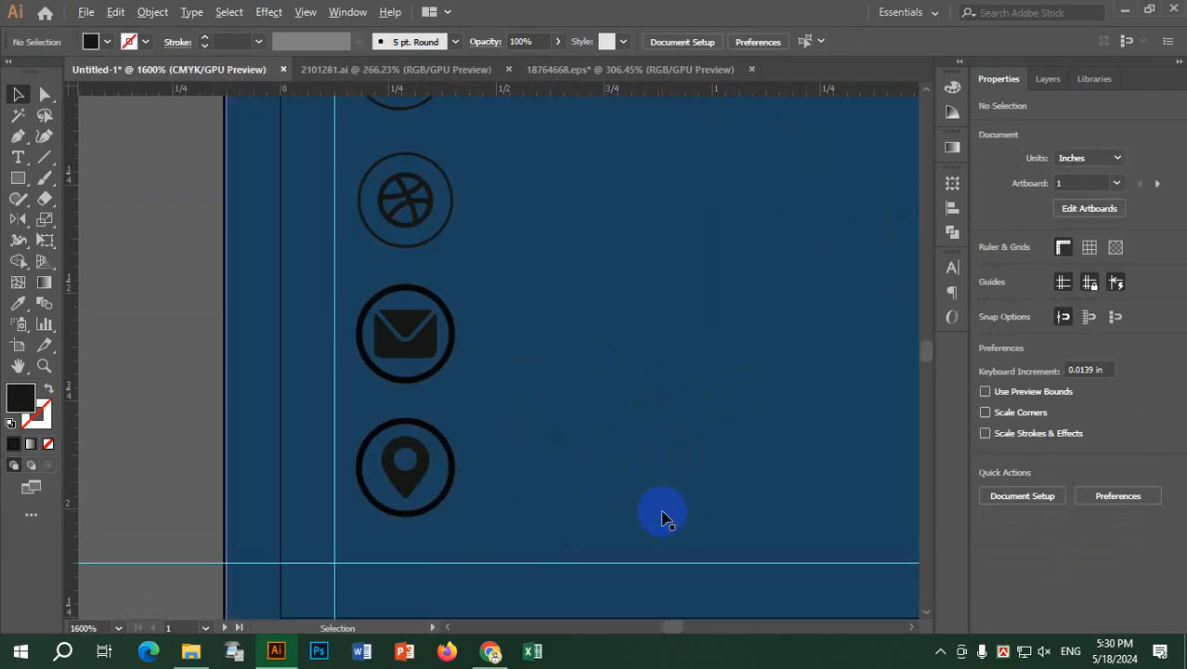
click(453, 224)
right_click(452, 218)
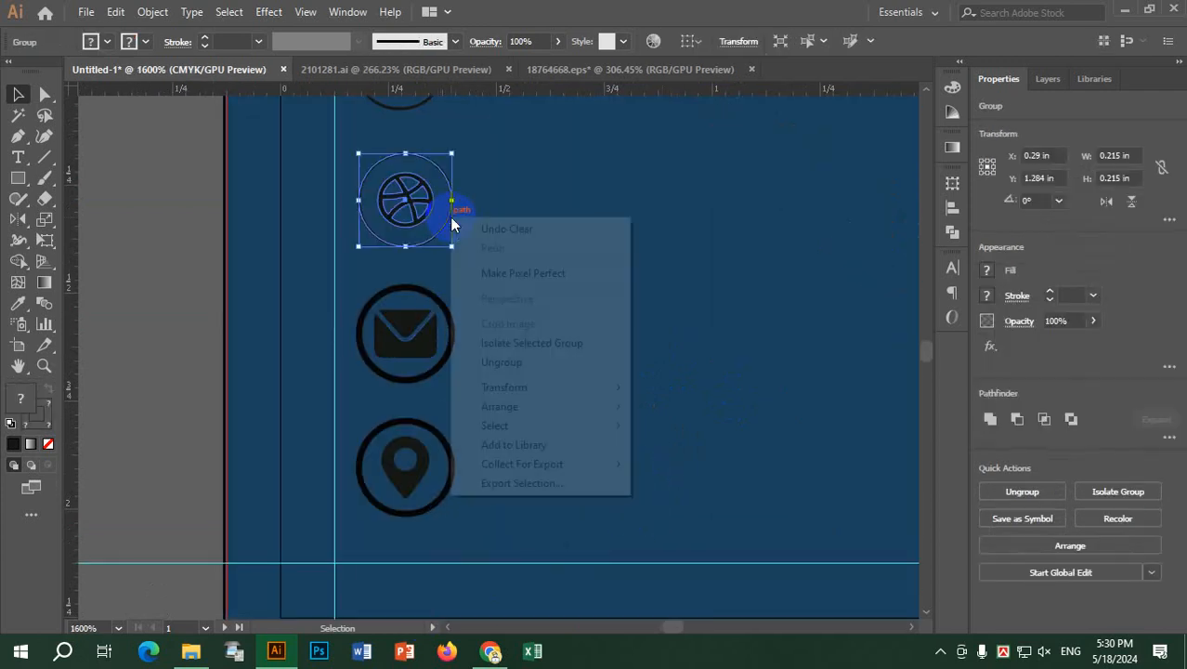
click(519, 372)
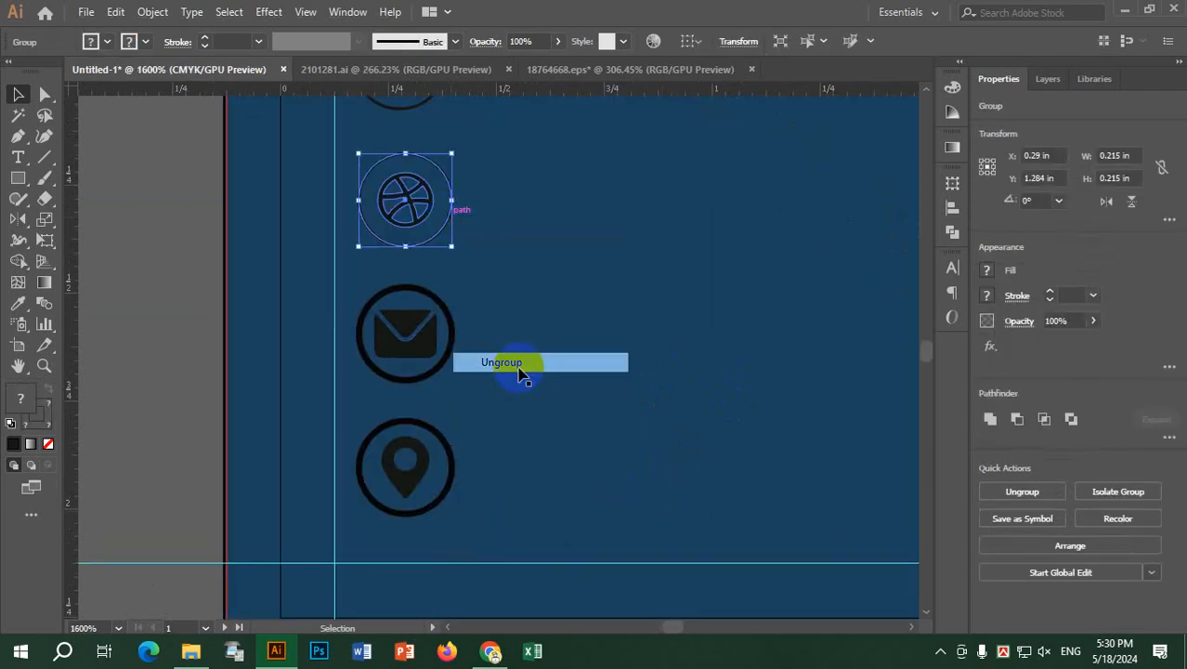
click(146, 230)
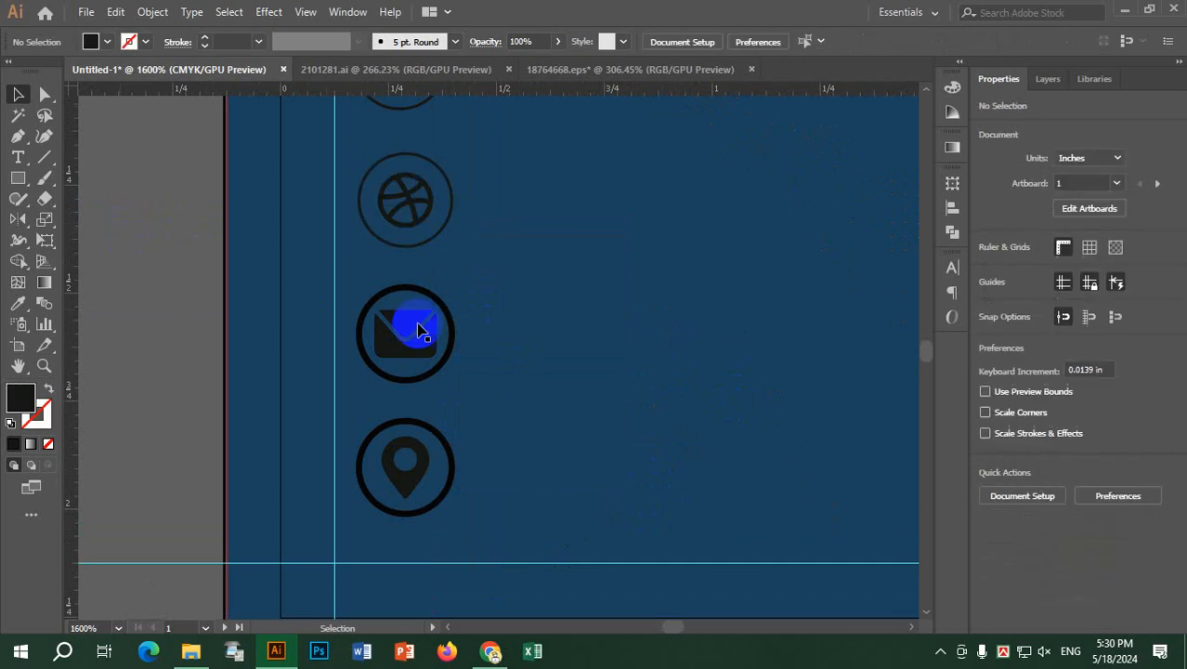
click(429, 212)
click(205, 40)
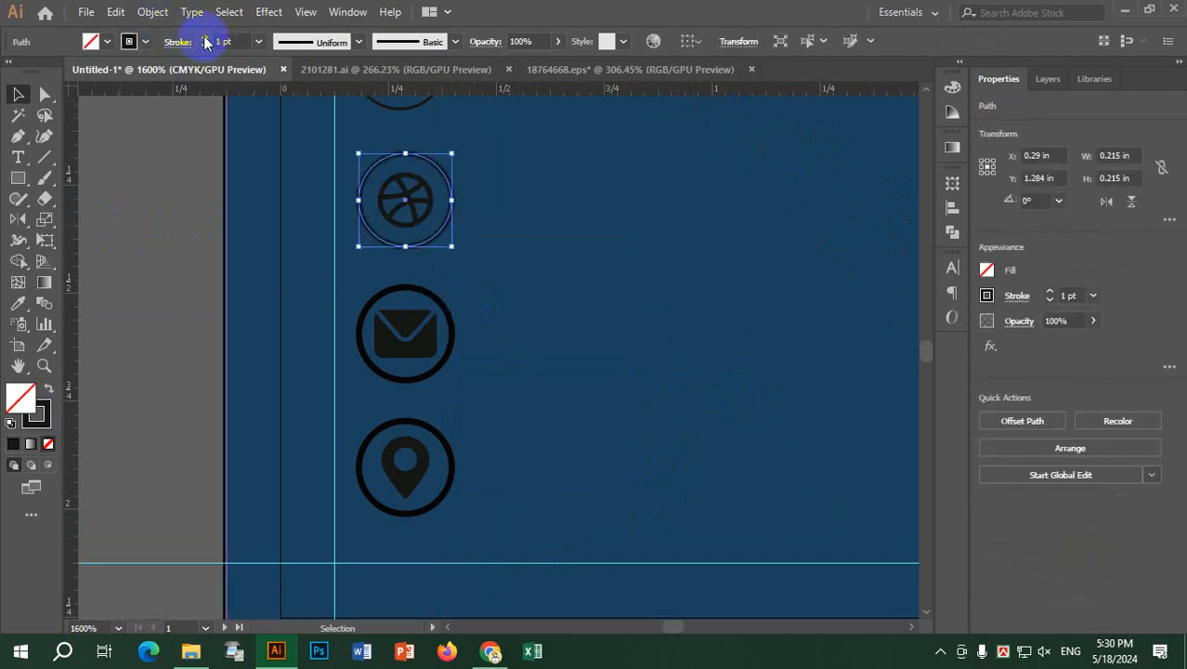
click(133, 230)
Step: Ungroup the phone icon and raise its outer circle's stroke to 1 pt
scroll(474, 372, up, 4)
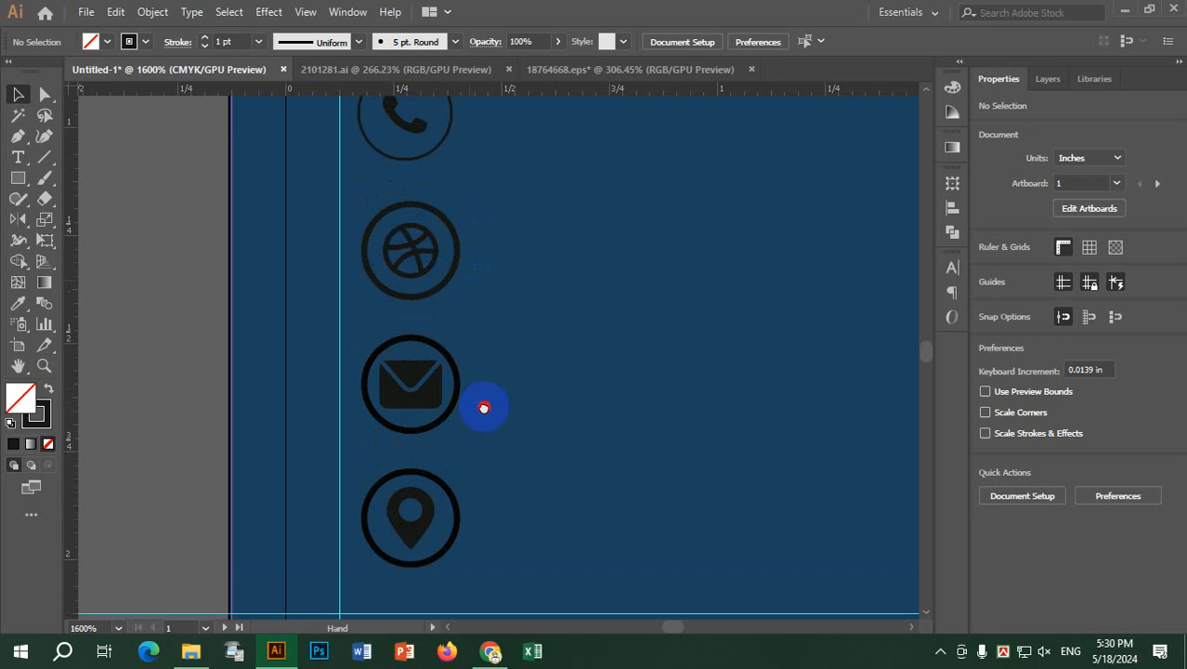
click(469, 239)
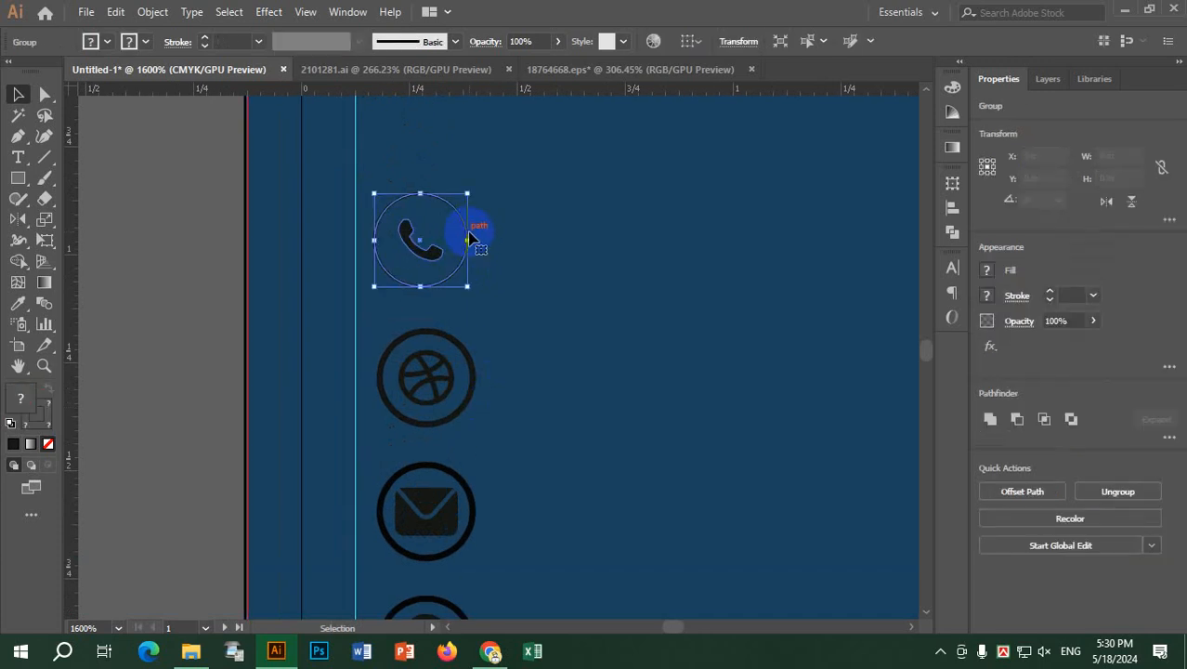
right_click(471, 236)
click(558, 379)
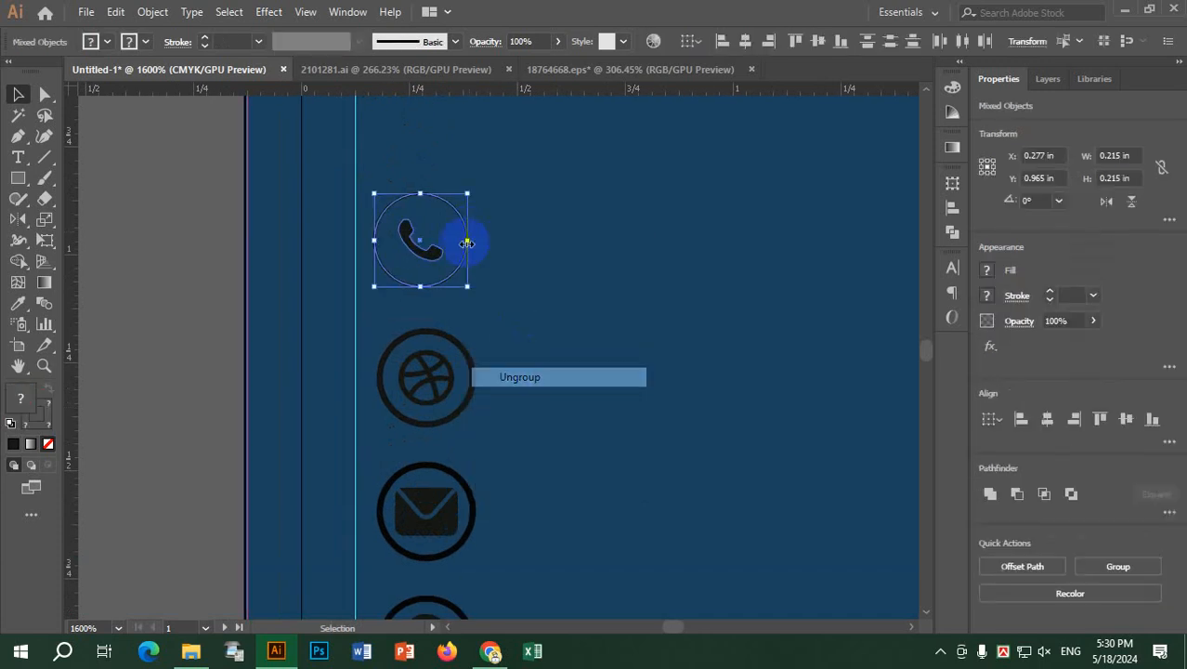
click(334, 253)
click(415, 199)
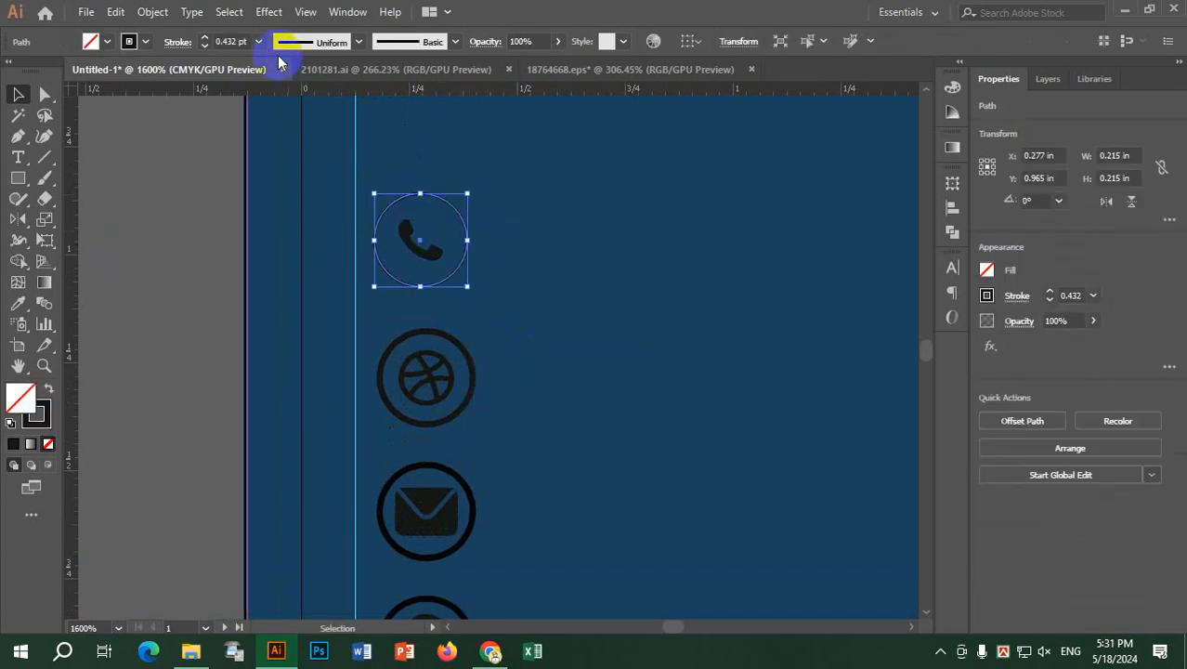
click(216, 41)
click(204, 40)
click(207, 223)
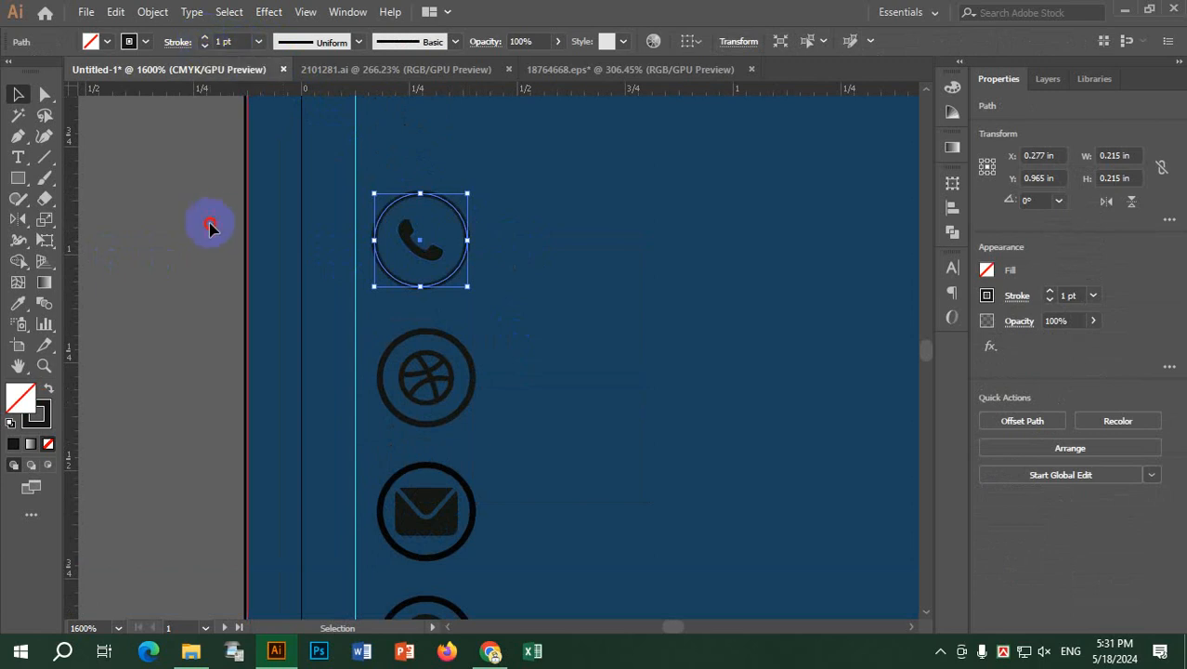
Step: Regroup the dribbble circle with its ball symbol and view the icon column
click(425, 265)
shift+click(469, 249)
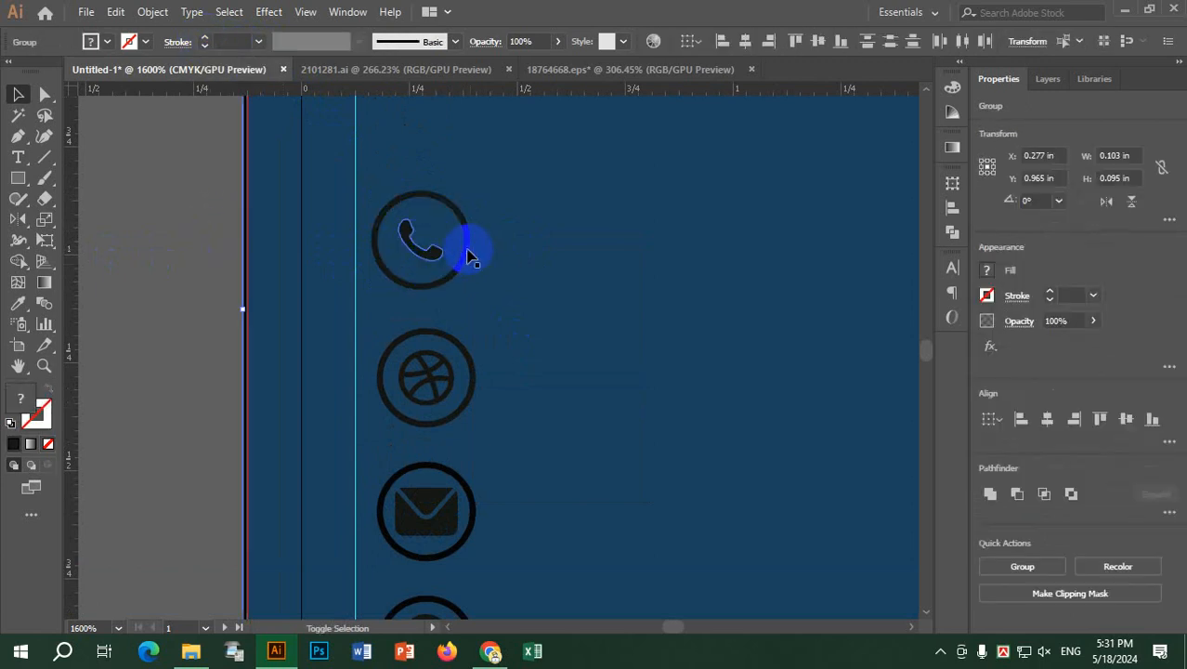
click(239, 243)
click(437, 249)
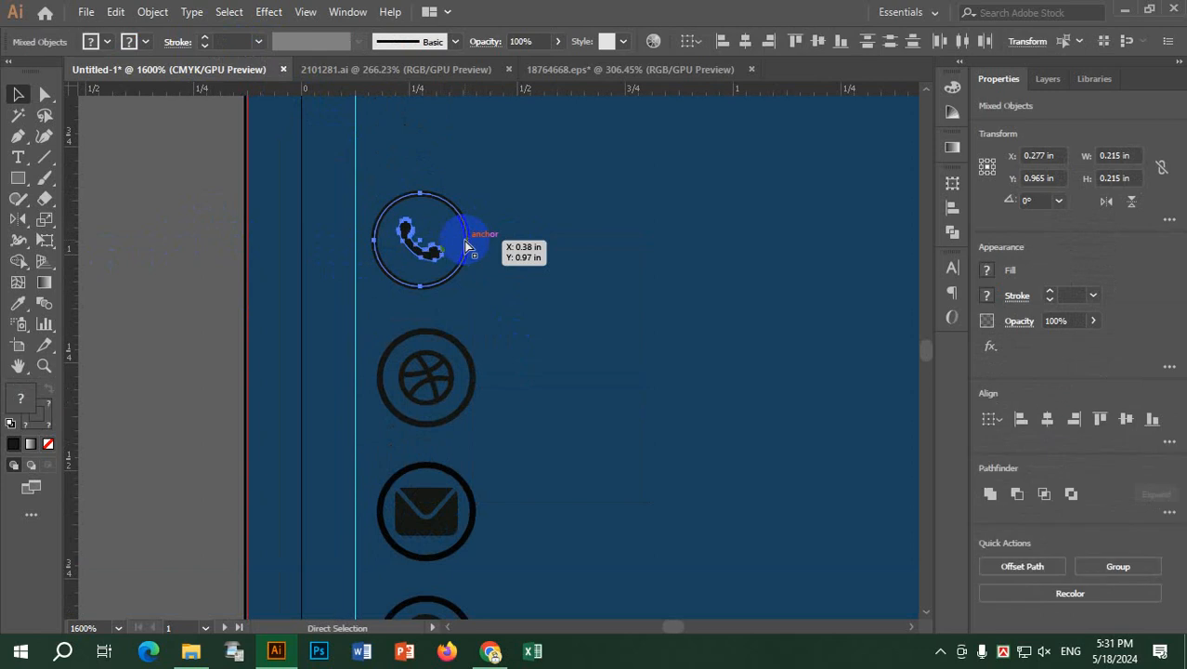
shift+click(463, 241)
click(465, 354)
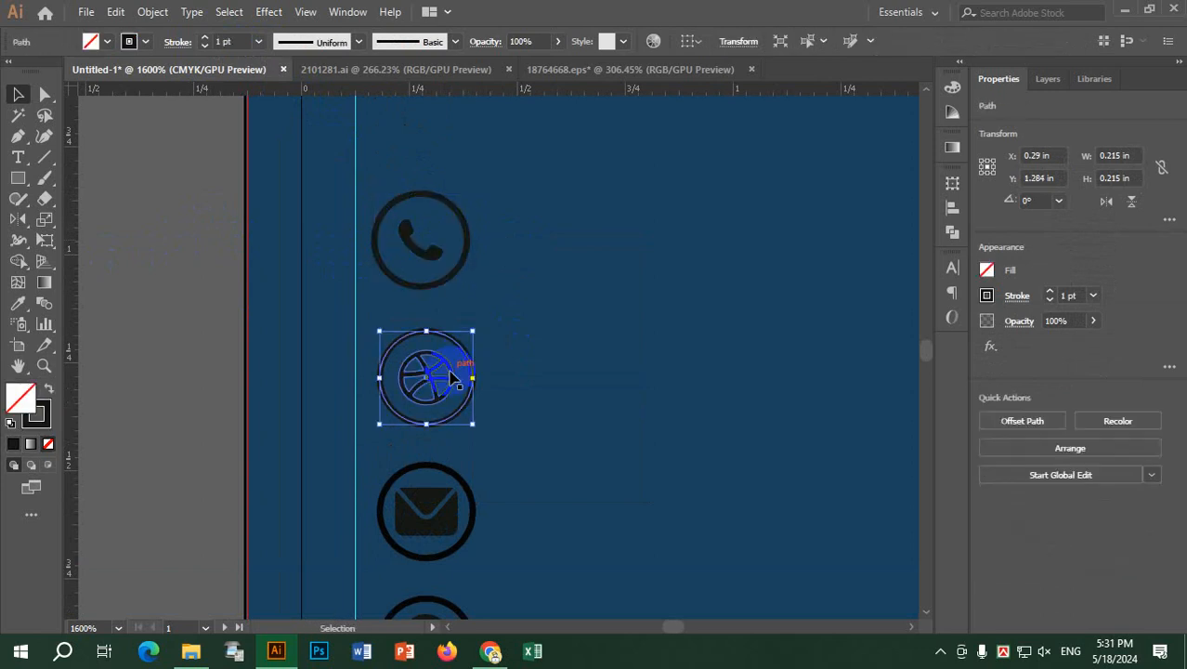
shift+click(452, 374)
key(ctrl+g)
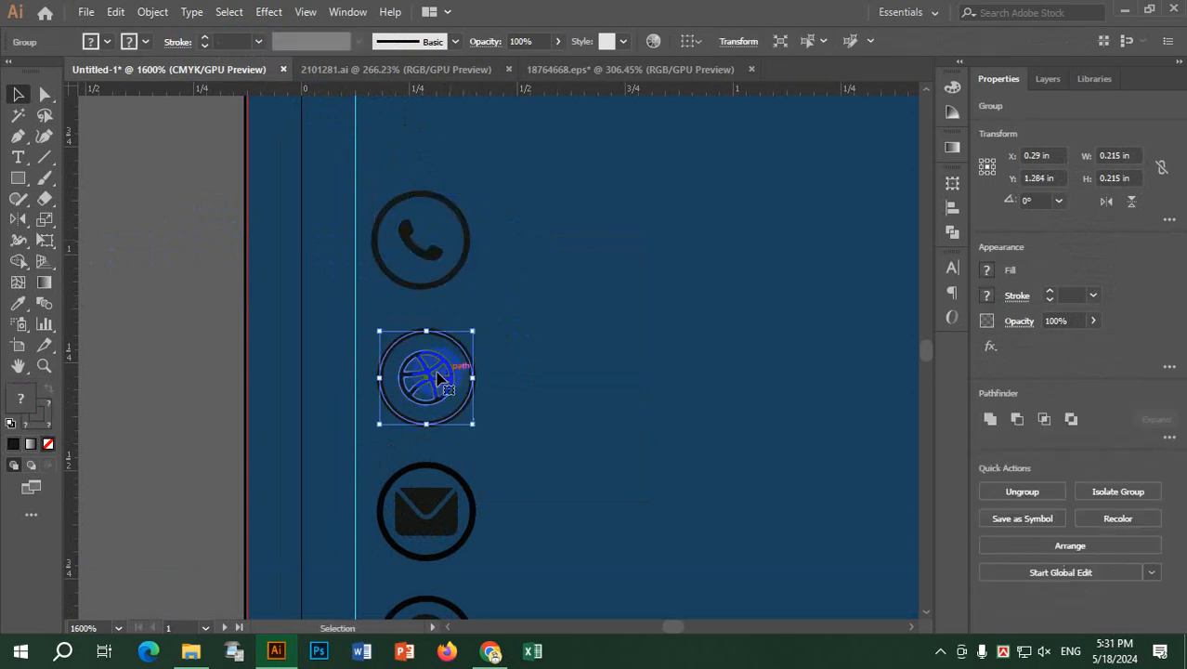
click(199, 331)
scroll(199, 332, down, 2)
drag(159, 326, 384, 297)
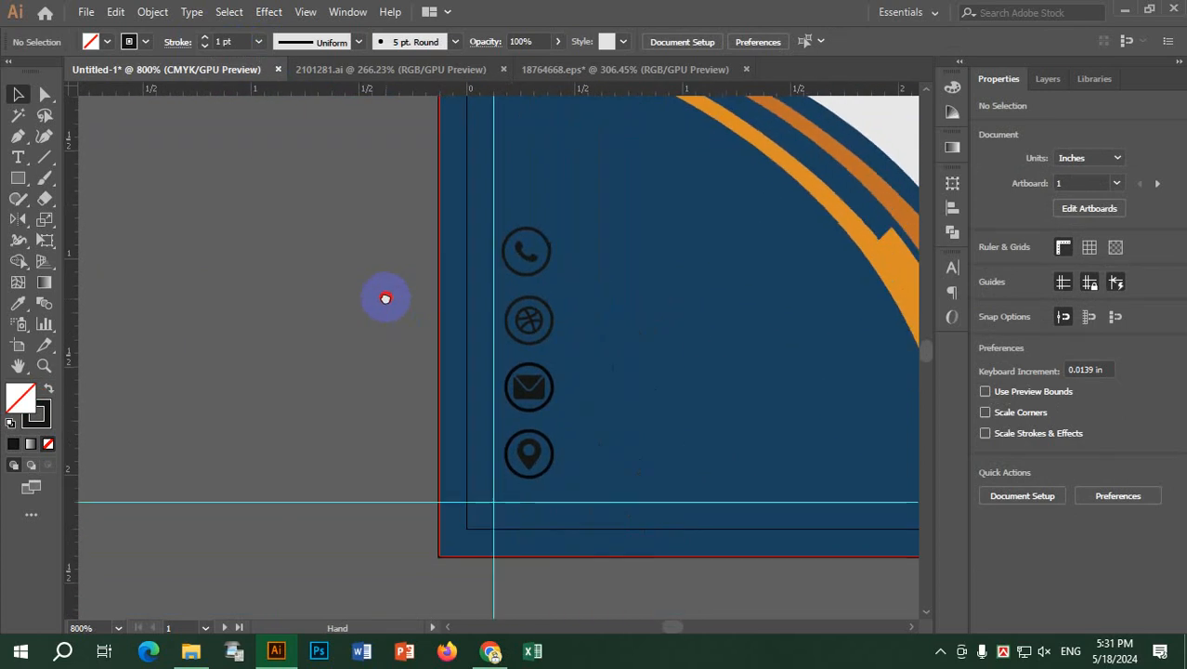
Step: Create a Myriad Pro 12 pt phone-number text line, widen its box, and move it beside the phone icon
click(190, 314)
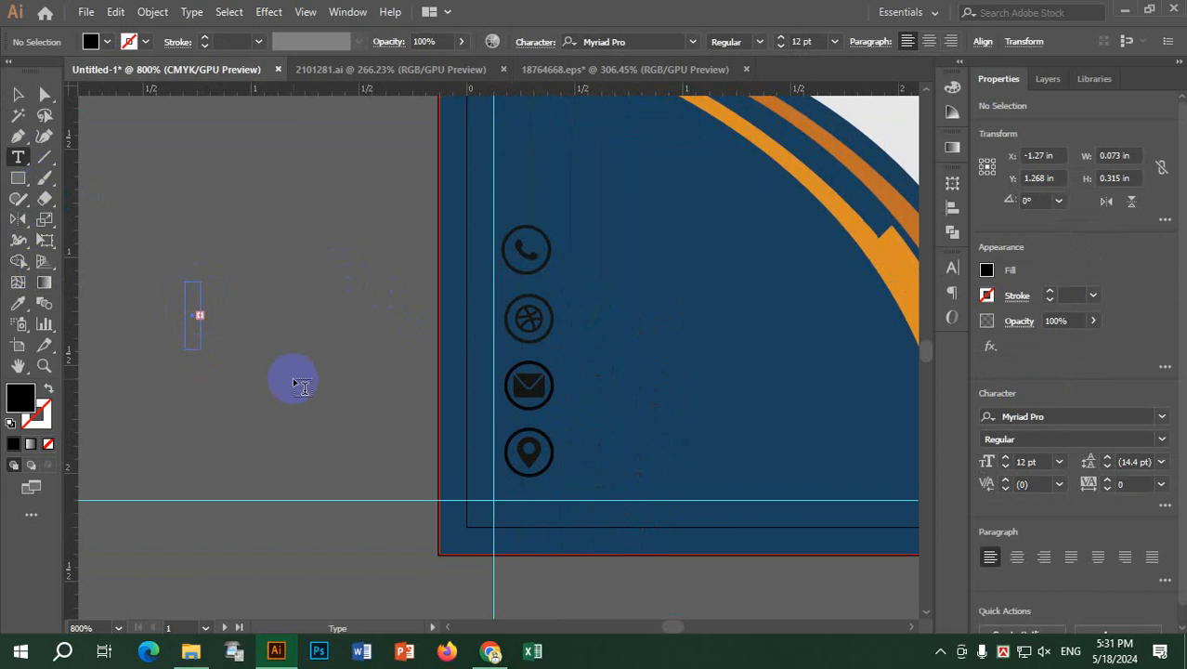
click(20, 96)
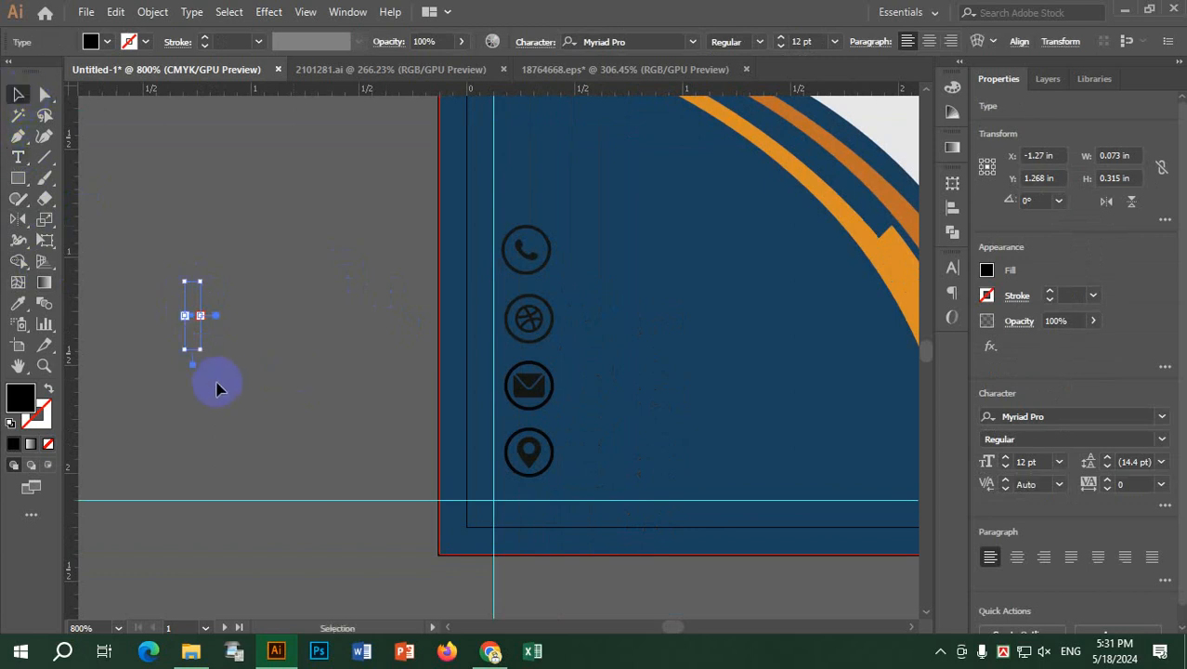
drag(203, 350, 385, 423)
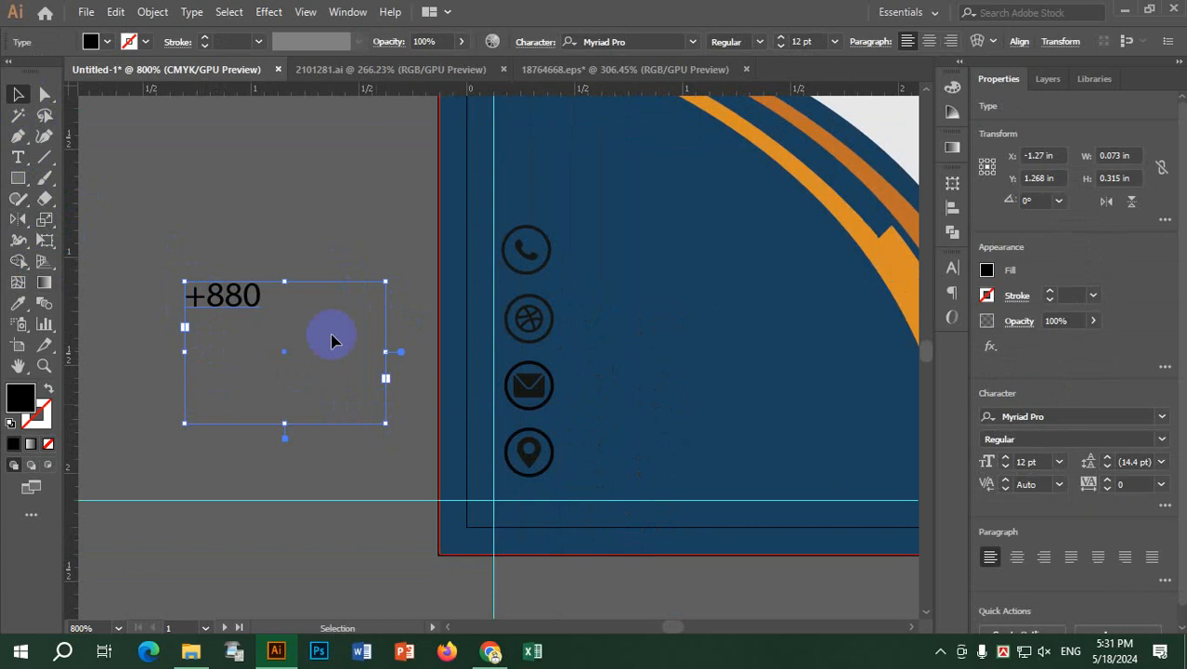
drag(288, 422, 262, 293)
double_click(262, 296)
click(264, 293)
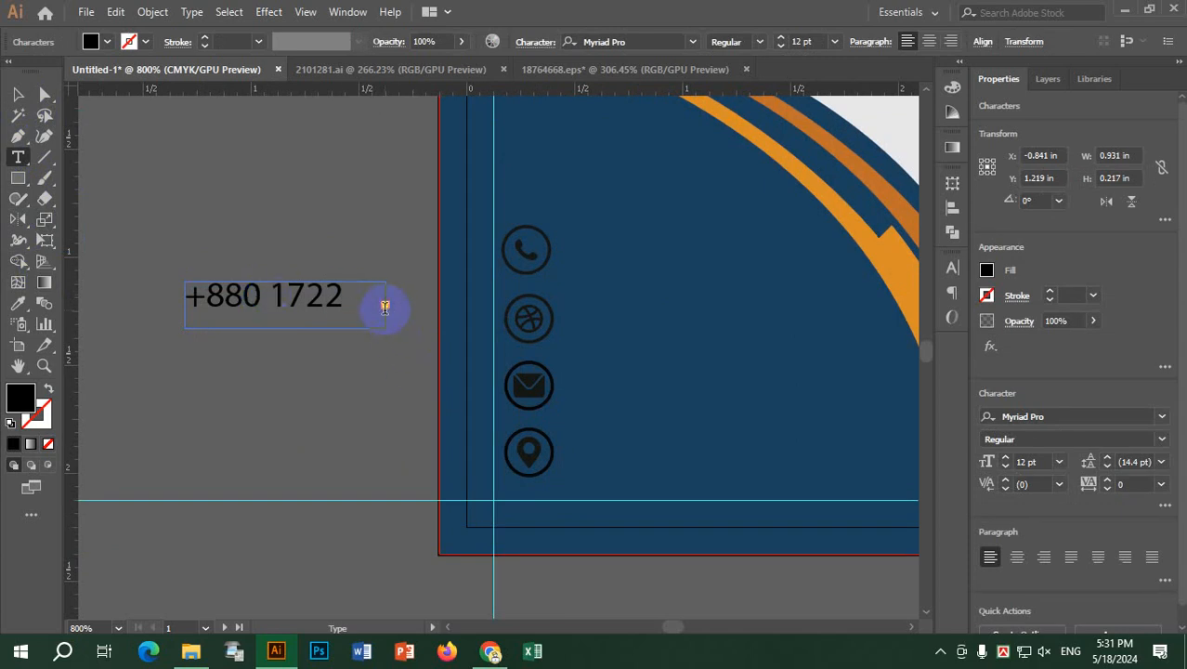
click(17, 93)
drag(389, 304, 513, 308)
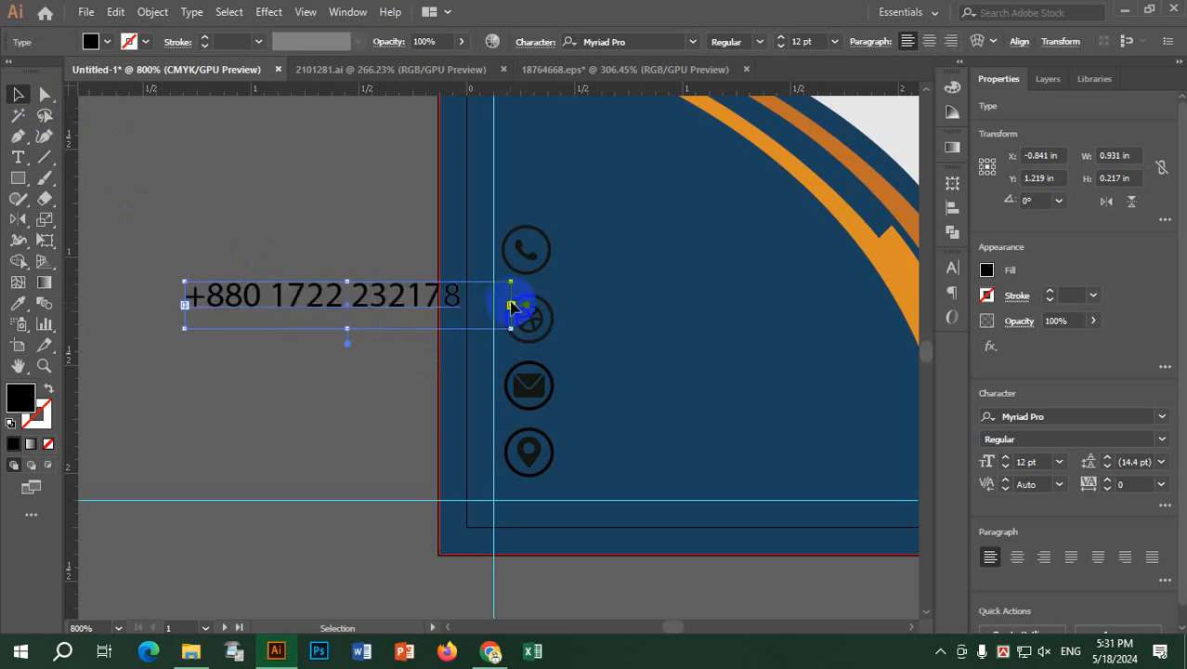
drag(379, 307, 757, 252)
Step: Copy the number line down beside the dribbble, envelope and pin icons, nudging the last copy up
click(188, 286)
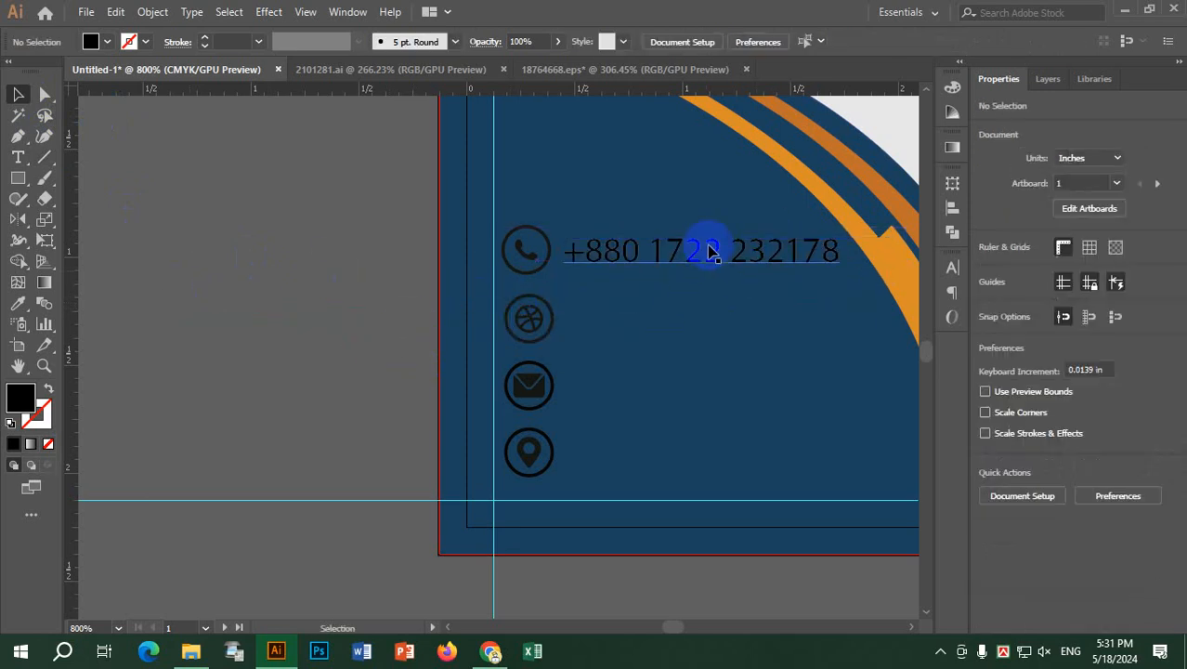
click(710, 261)
drag(710, 261, 724, 331)
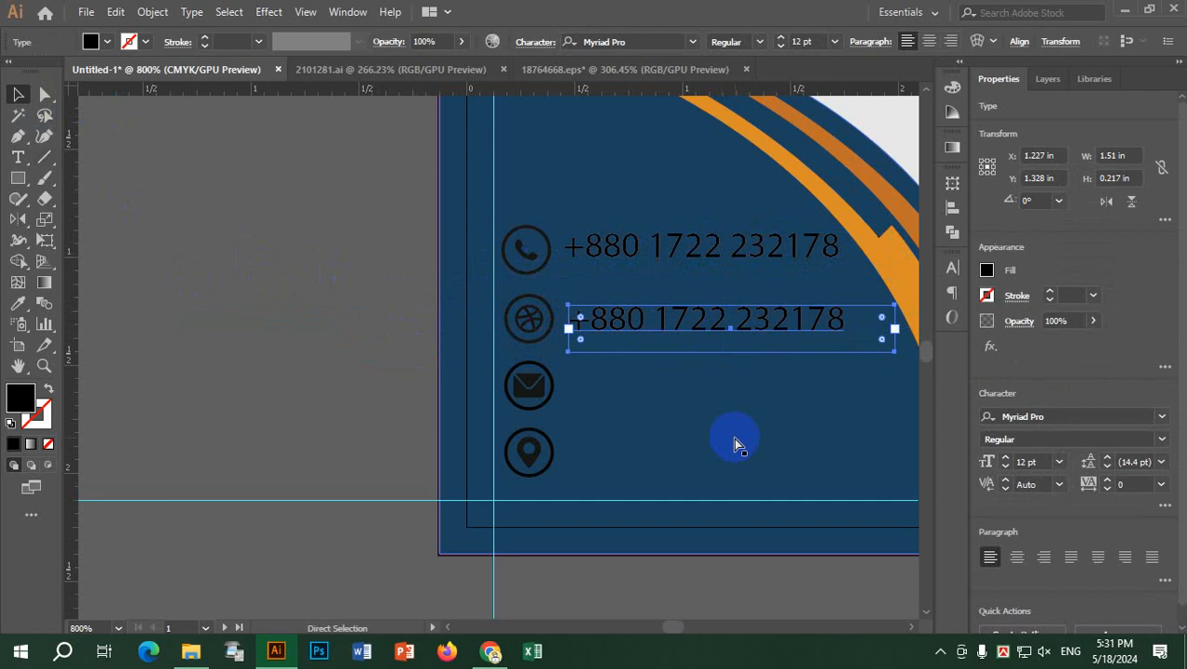
key(ctrl+d)
key(ctrl+d)
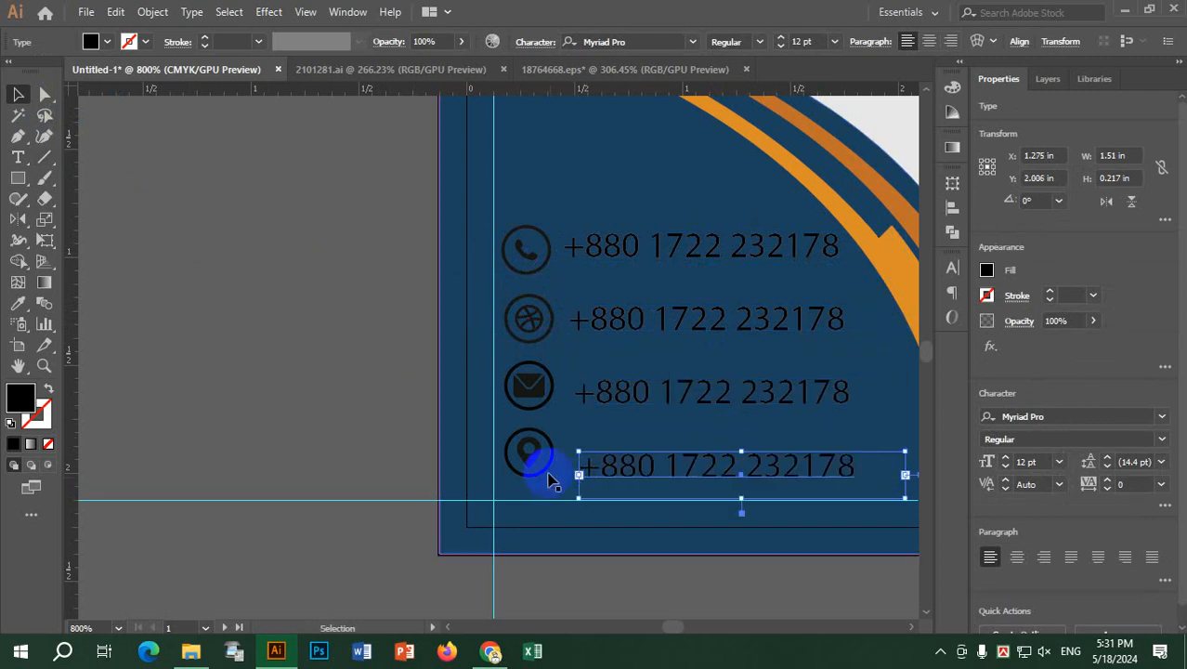
scroll(723, 482, up, 2)
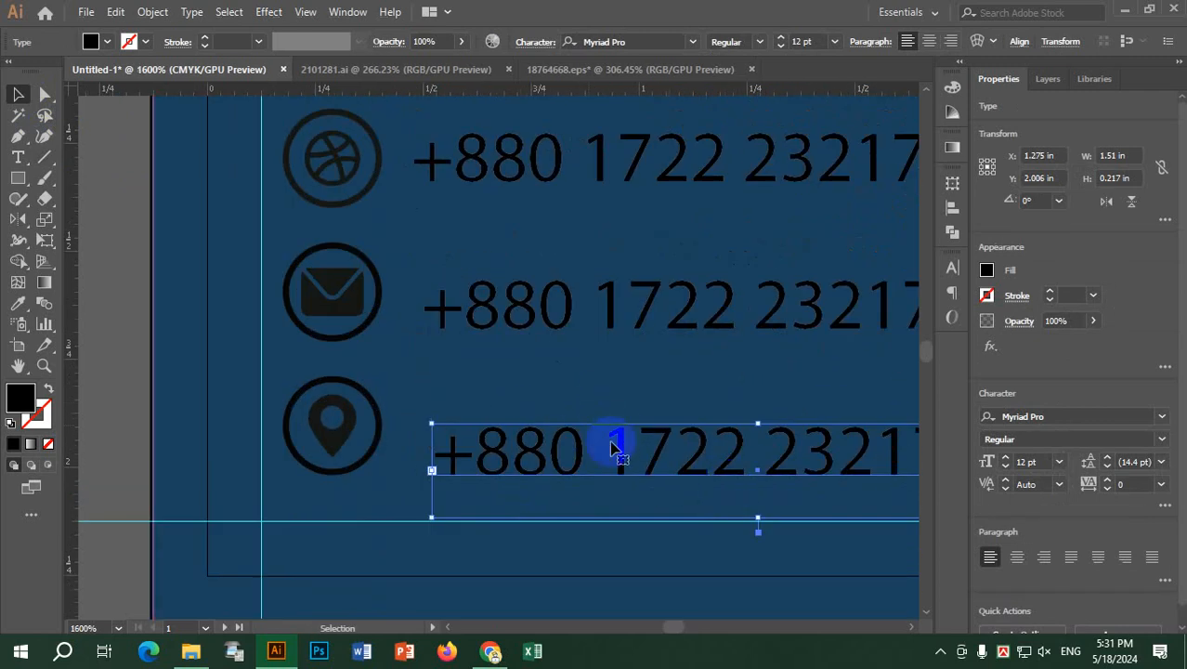
drag(621, 441, 616, 419)
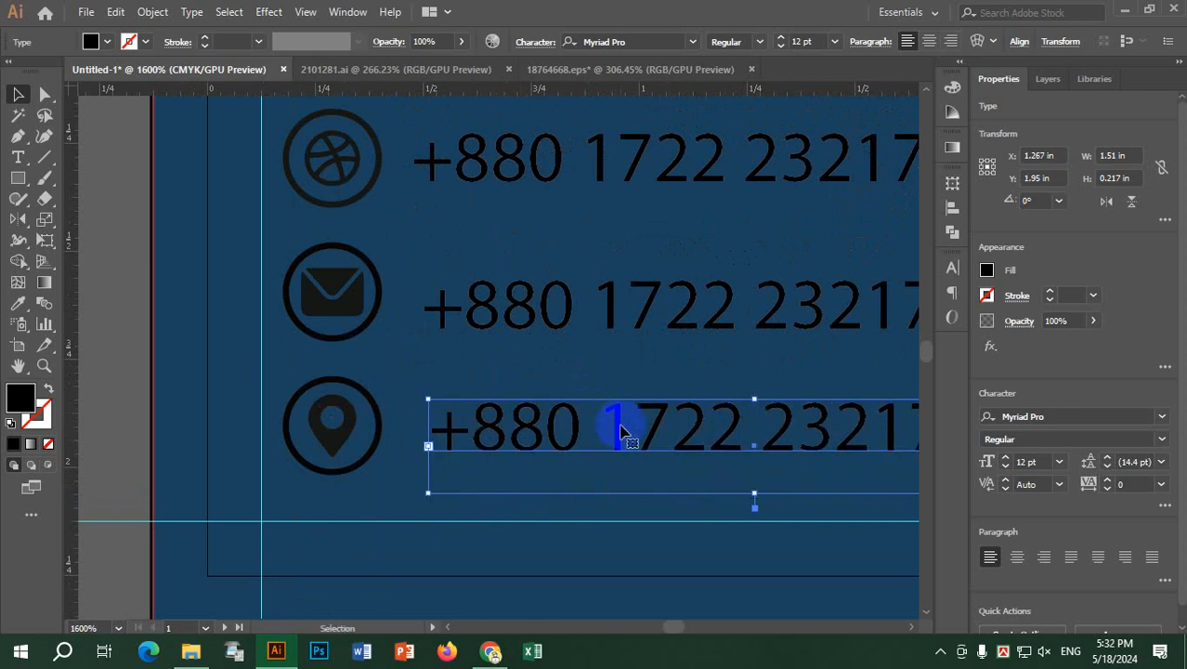
scroll(620, 430, down, 2)
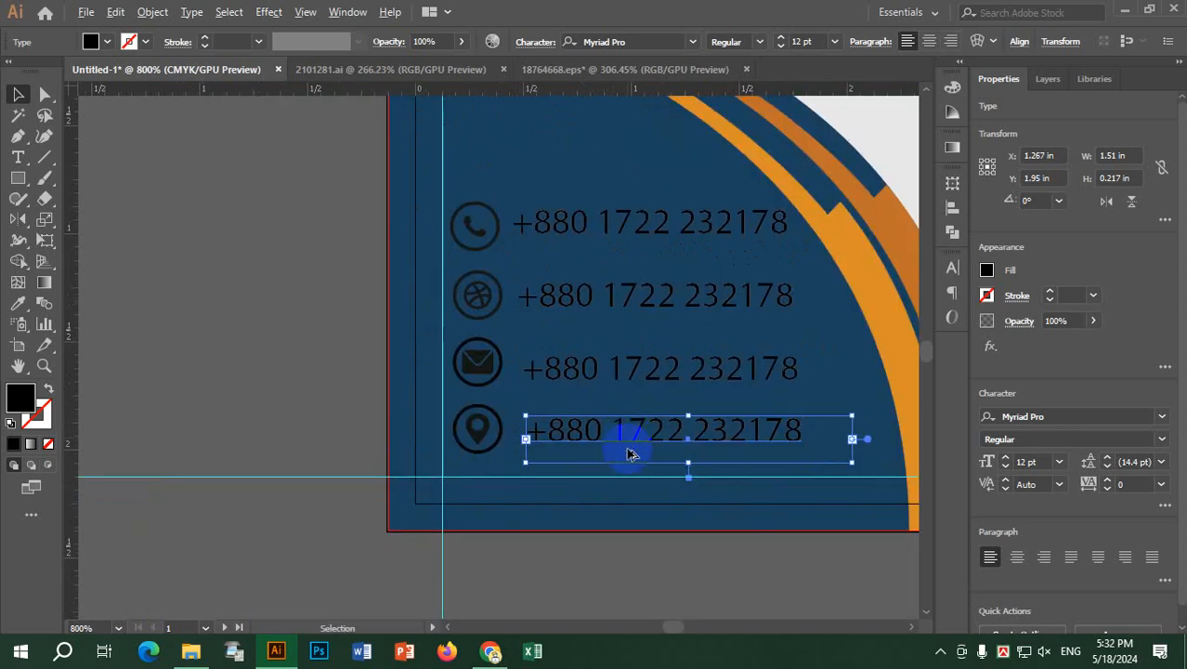
Step: Select the number lines and try Vertical Distribute Center, then undo the spacing change
shift+click(631, 370)
shift+click(624, 296)
shift+click(626, 223)
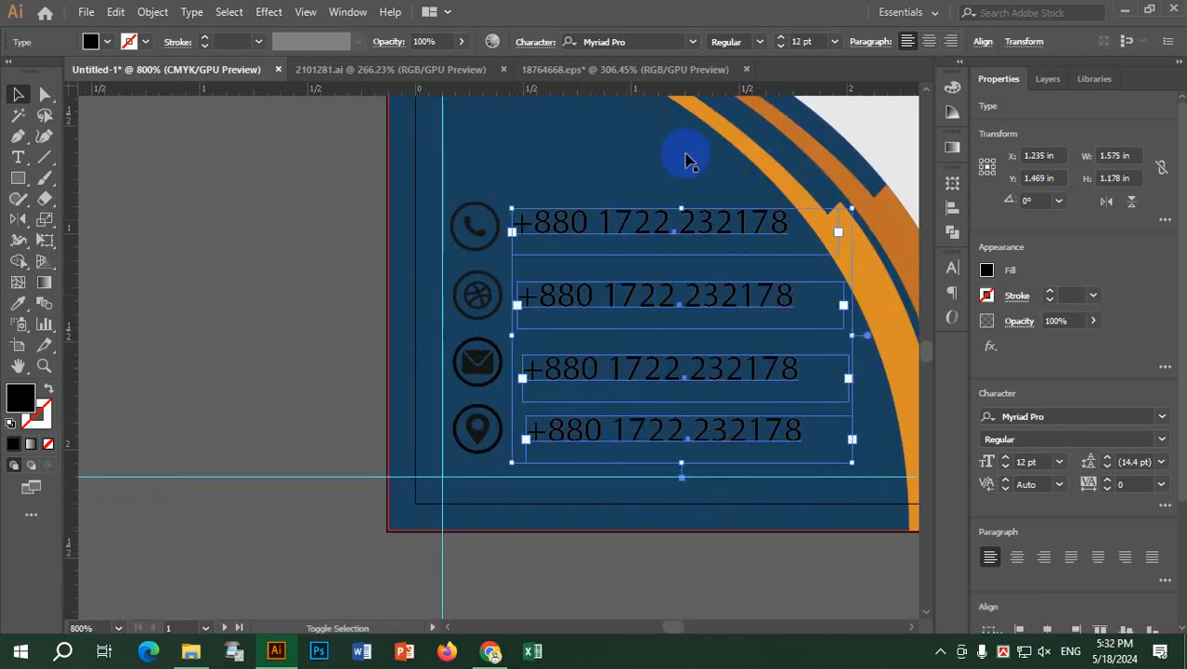
click(983, 44)
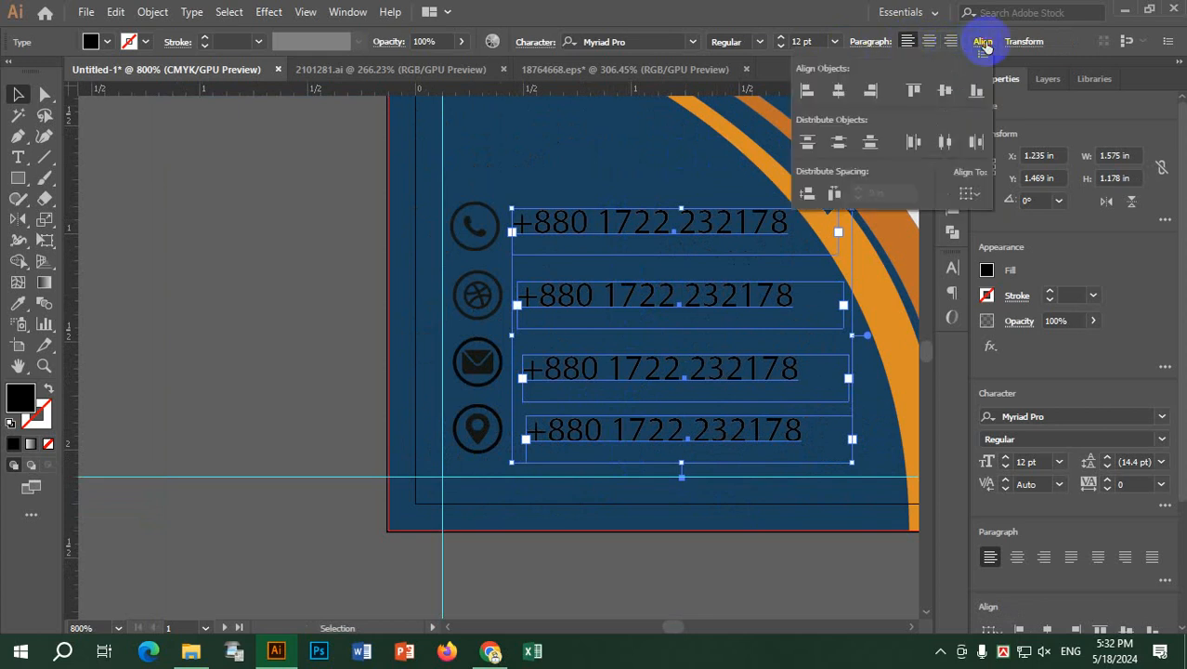
click(841, 145)
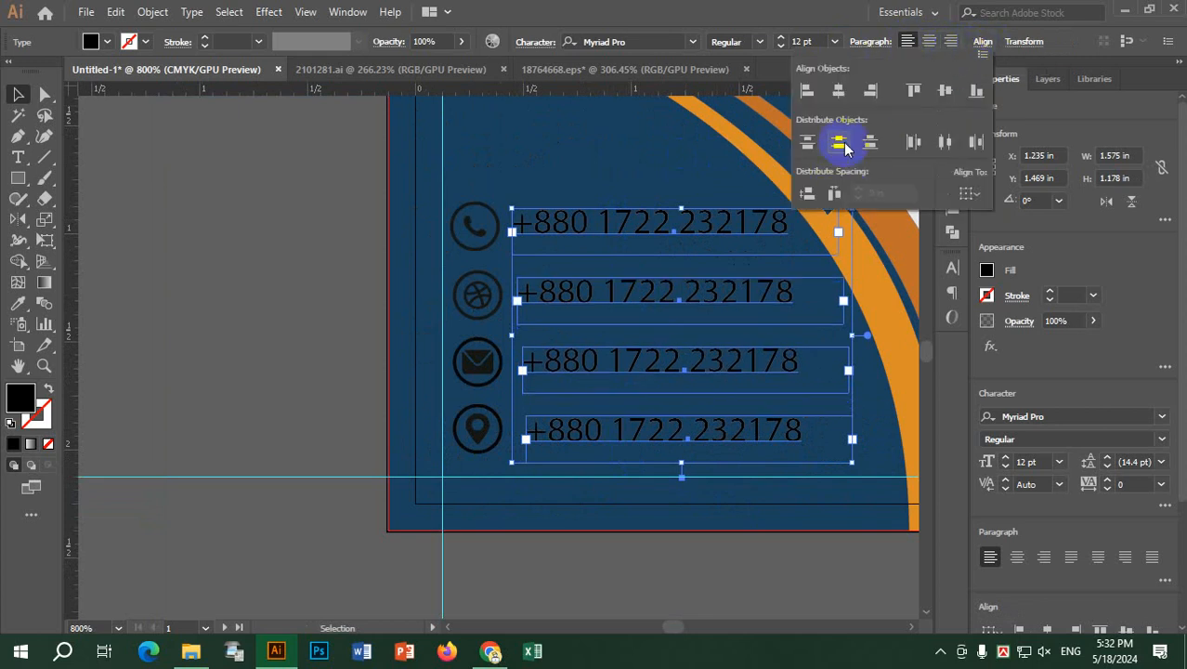
click(981, 41)
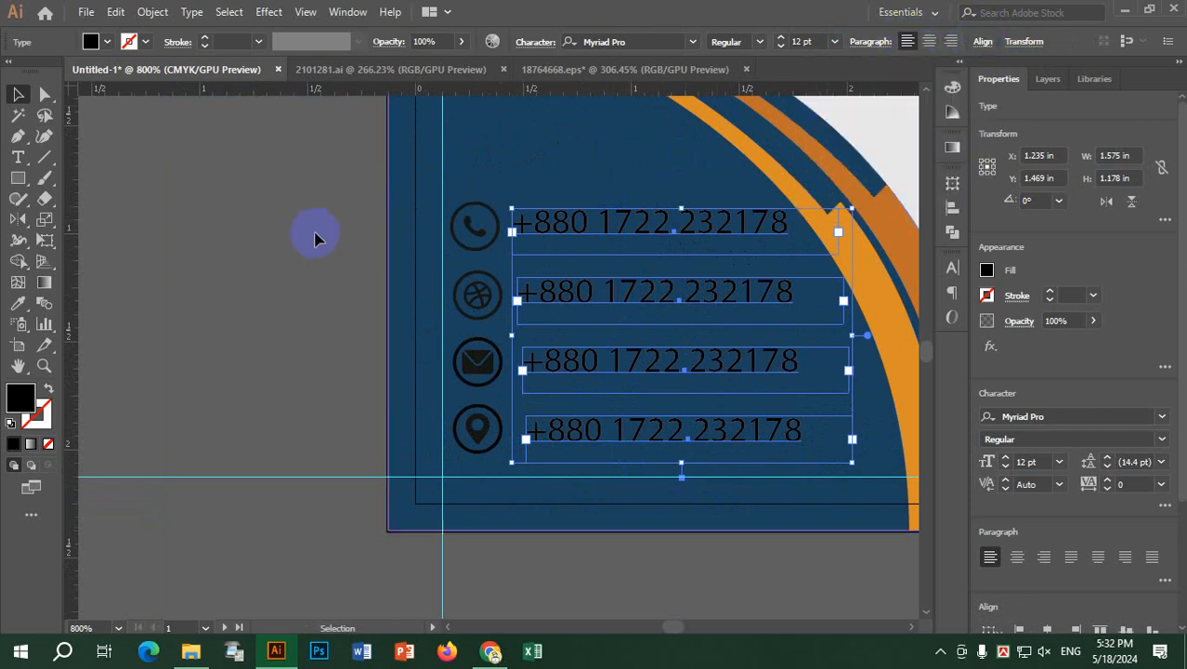
key(a)
key(ctrl+z)
Step: Select all four contact lines, distribute them by vertical centres and align their left edges
click(206, 329)
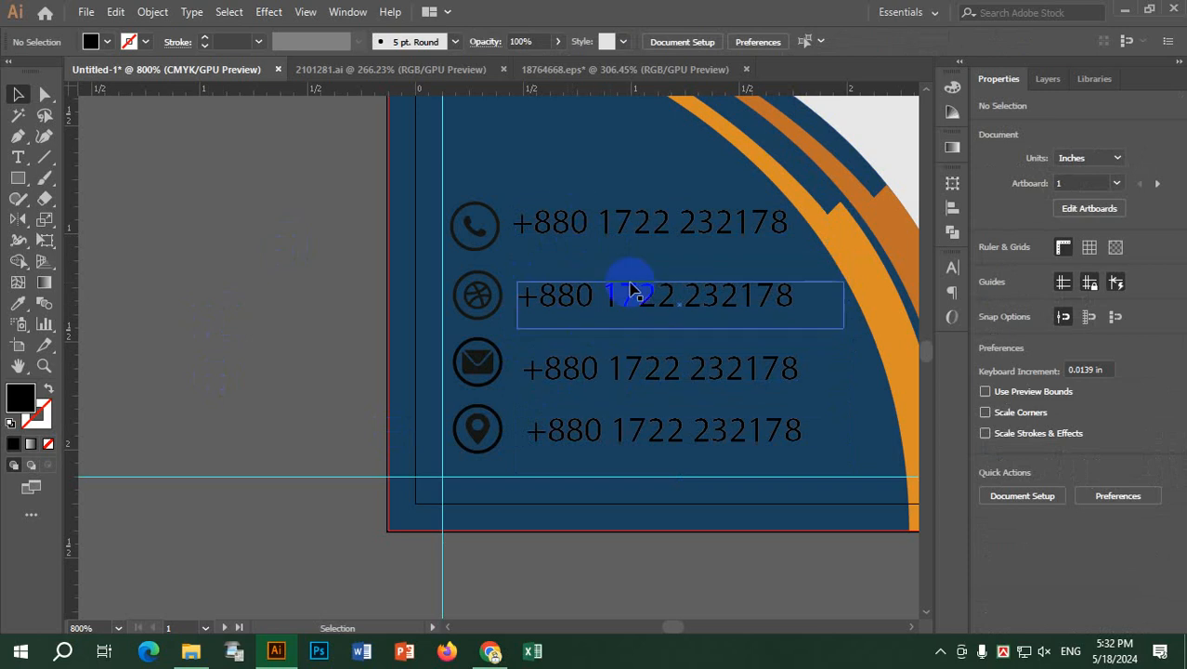
click(636, 216)
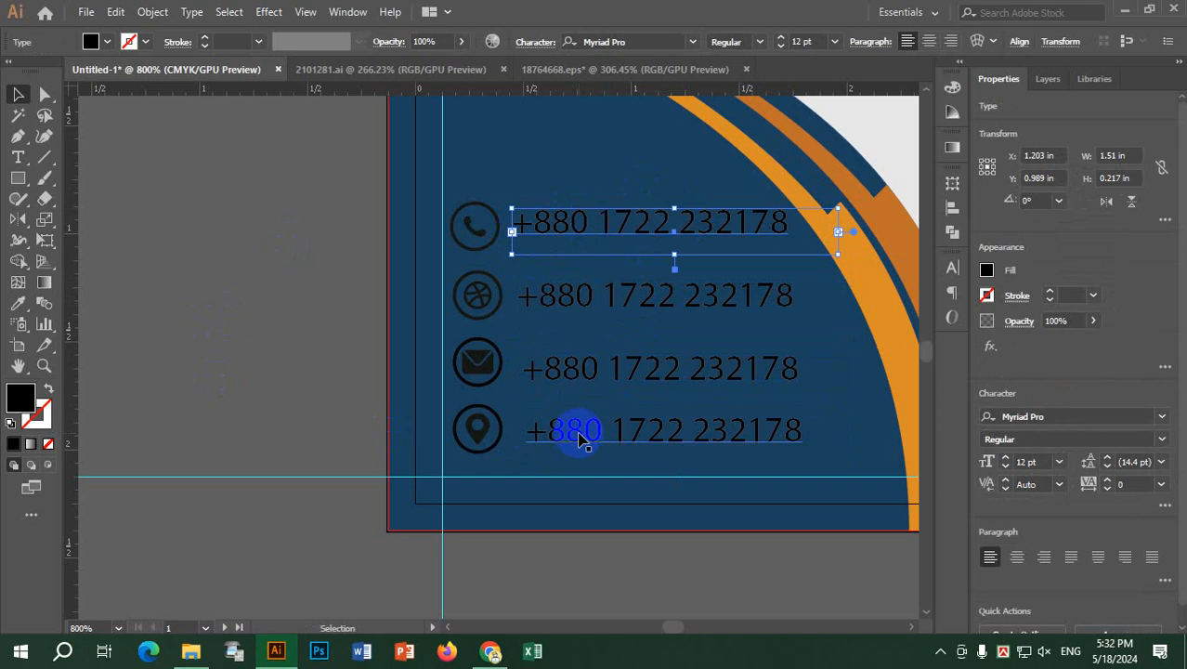
shift+click(579, 437)
shift+click(581, 372)
shift+click(588, 295)
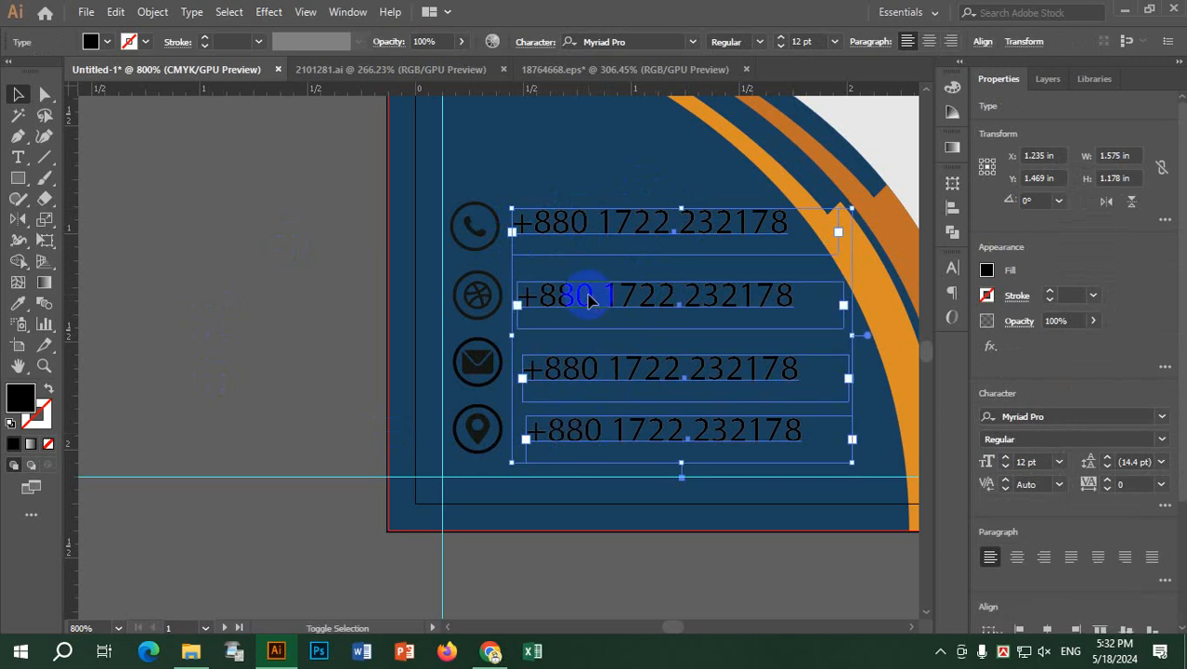
click(983, 40)
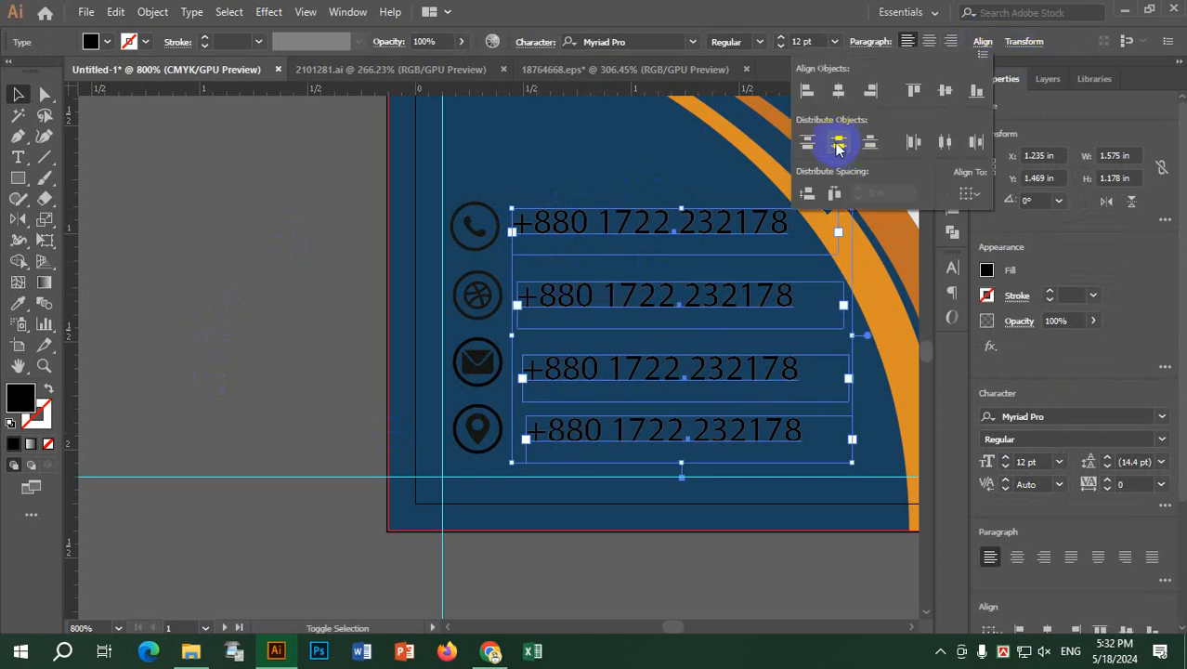
click(841, 145)
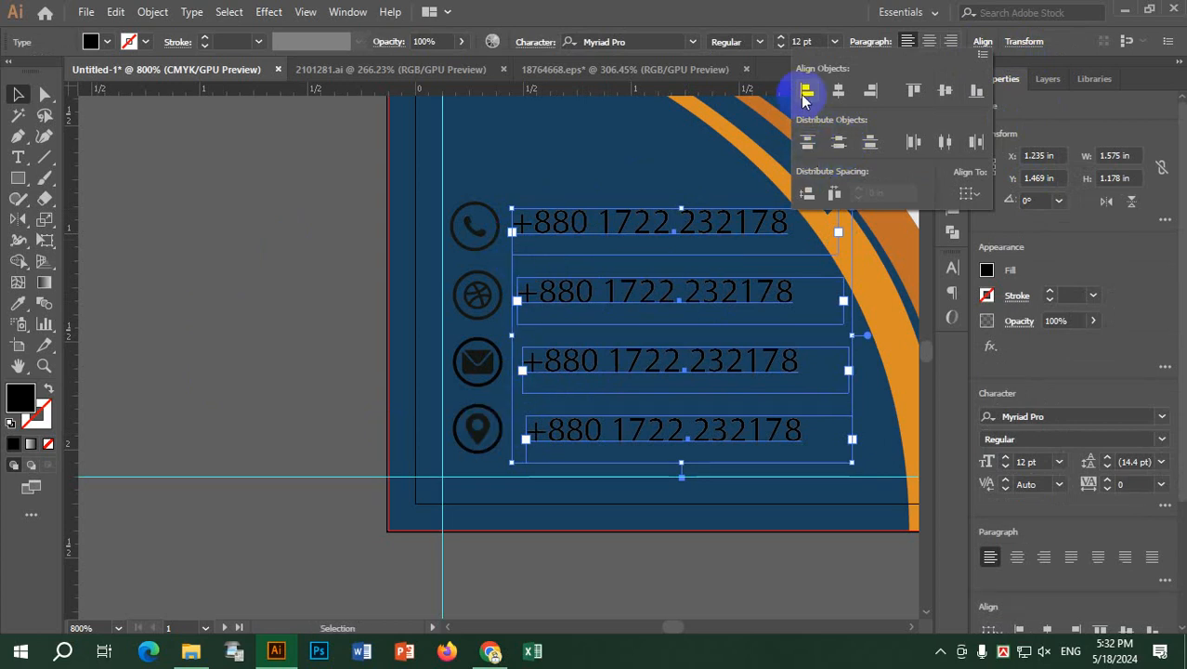
click(805, 93)
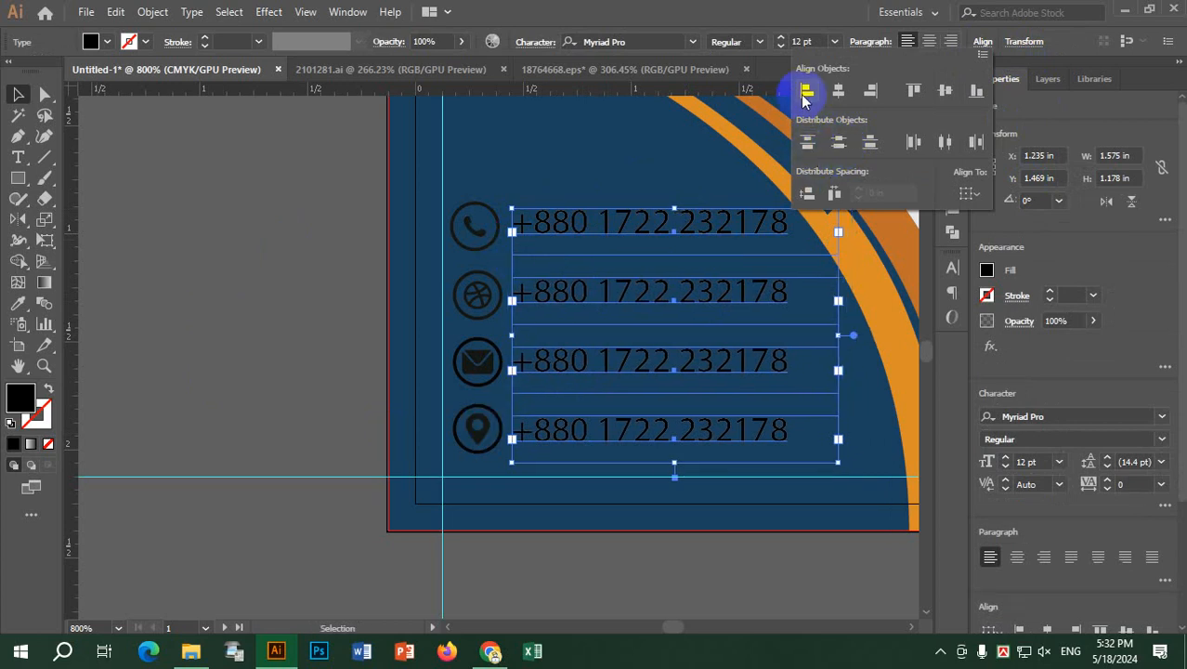
click(981, 39)
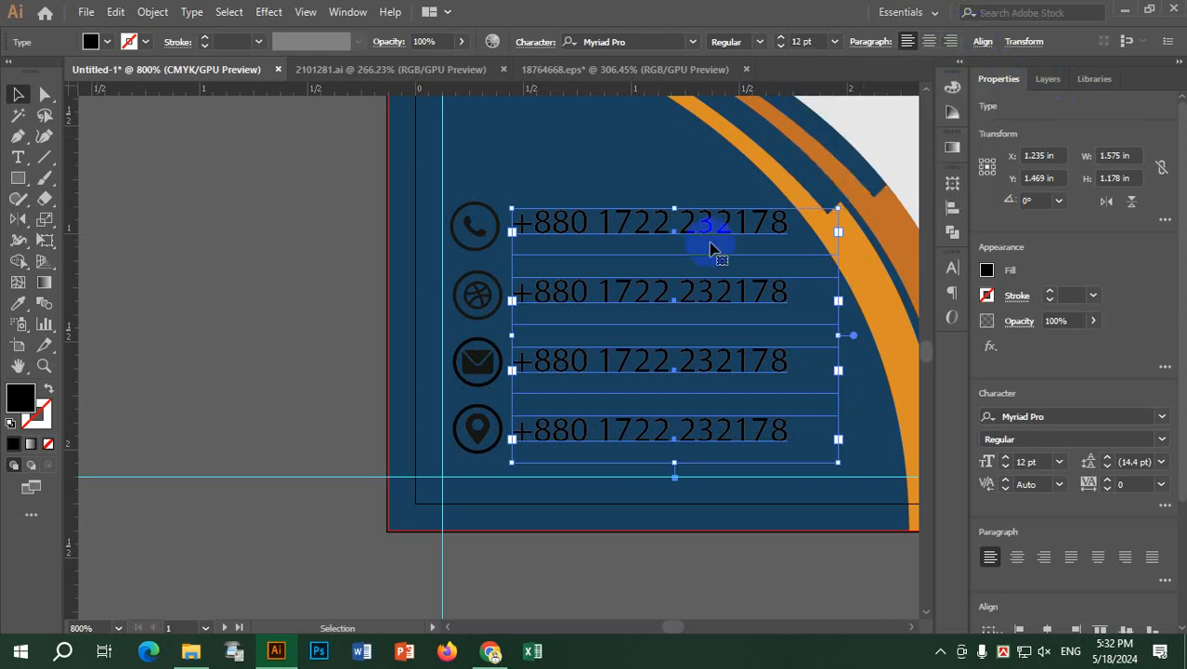
click(268, 290)
double_click(597, 294)
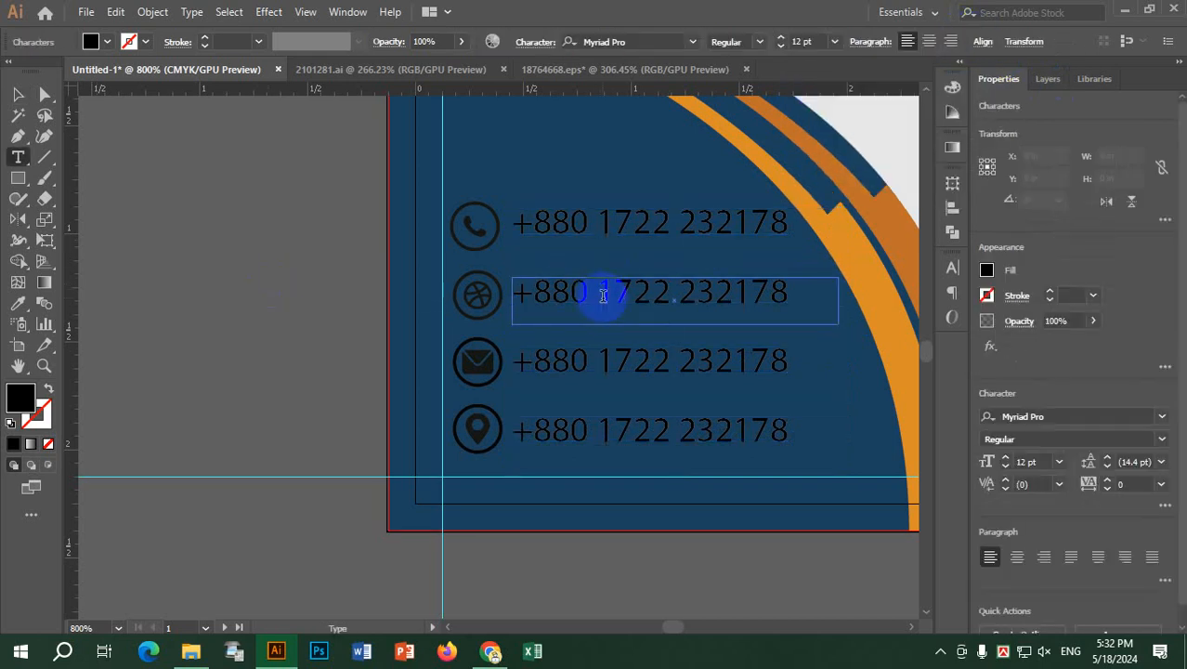
drag(518, 292, 840, 284)
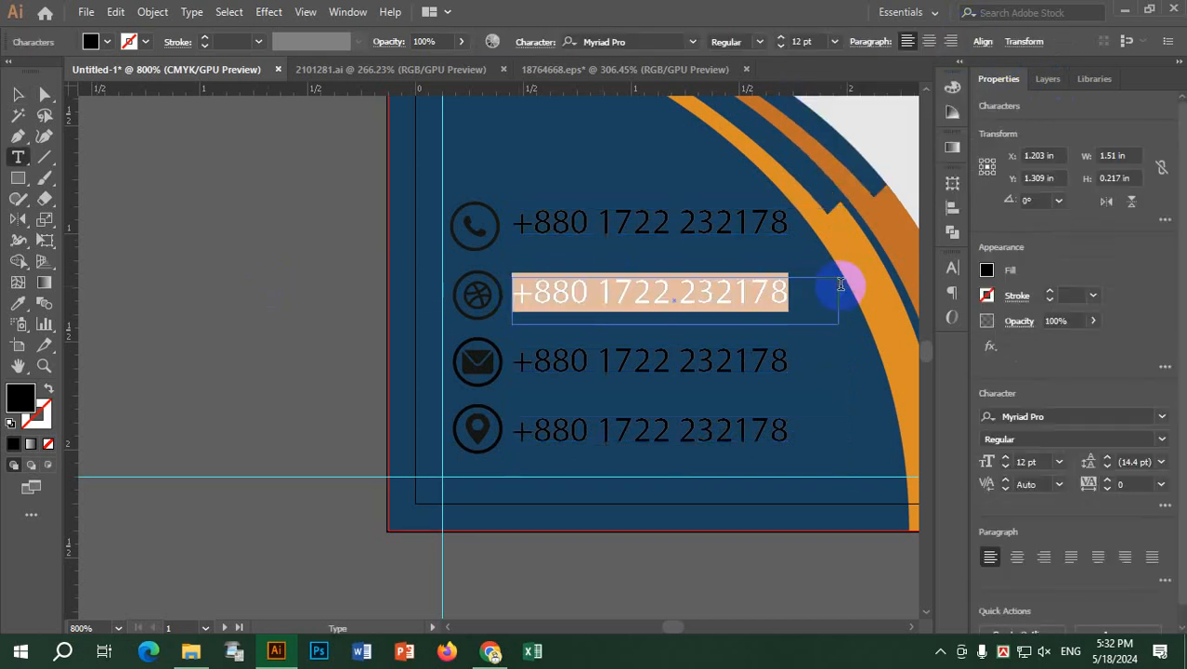
text(WWW.WEBSITE.COM)
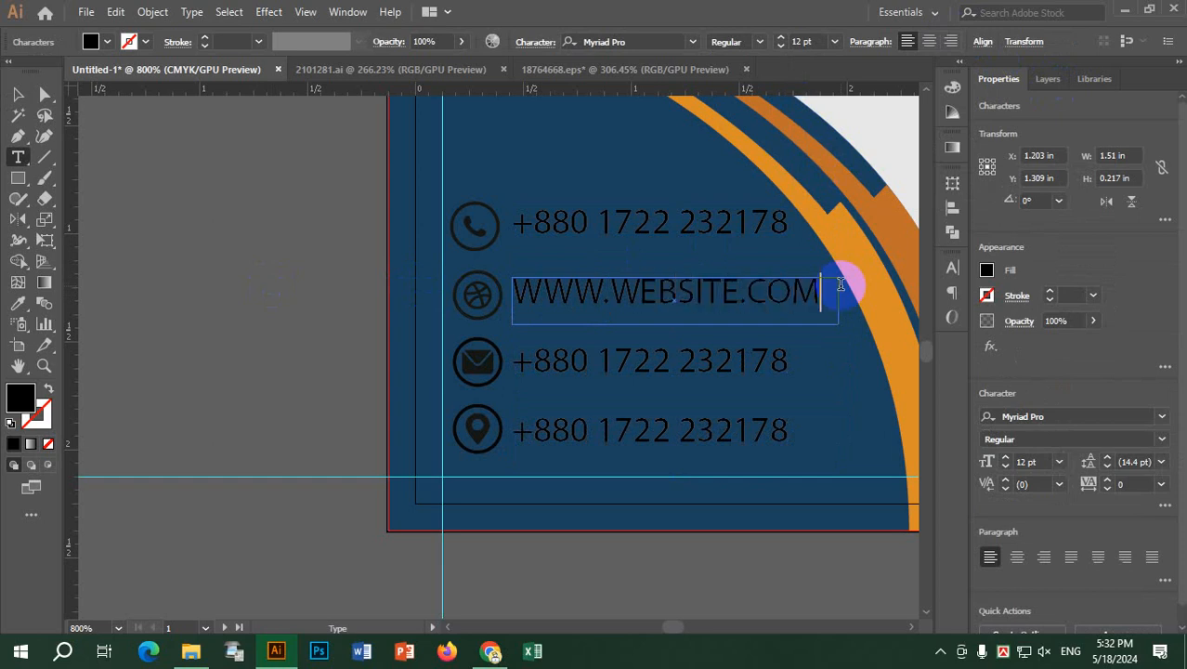
click(588, 363)
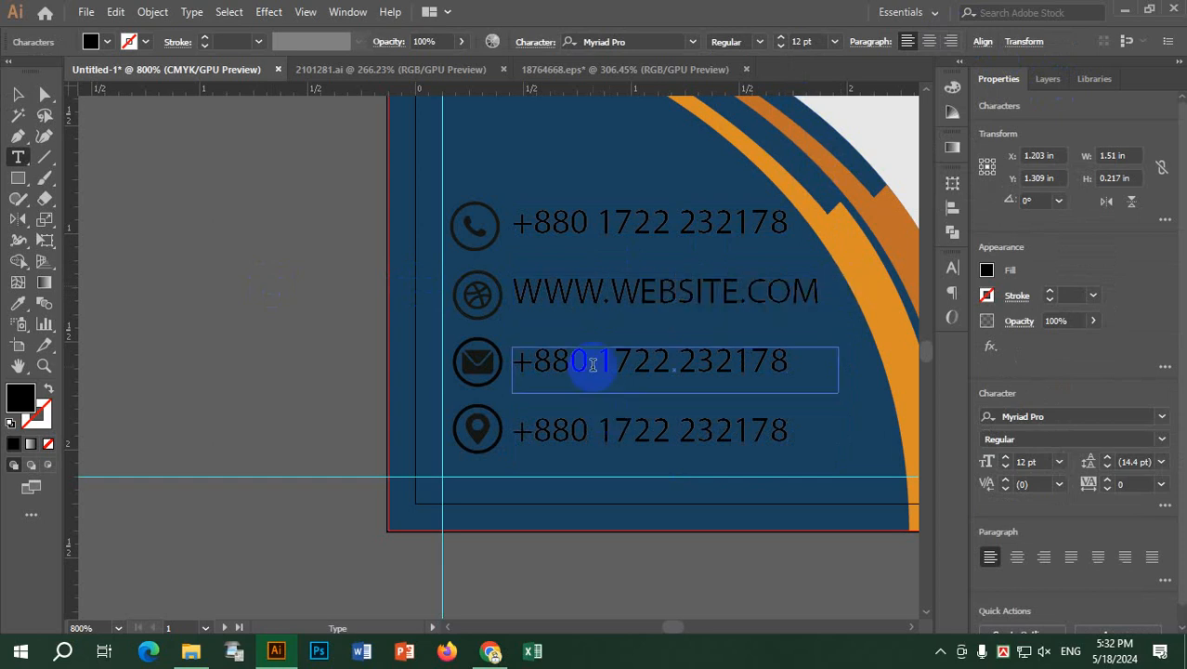
drag(521, 361, 834, 361)
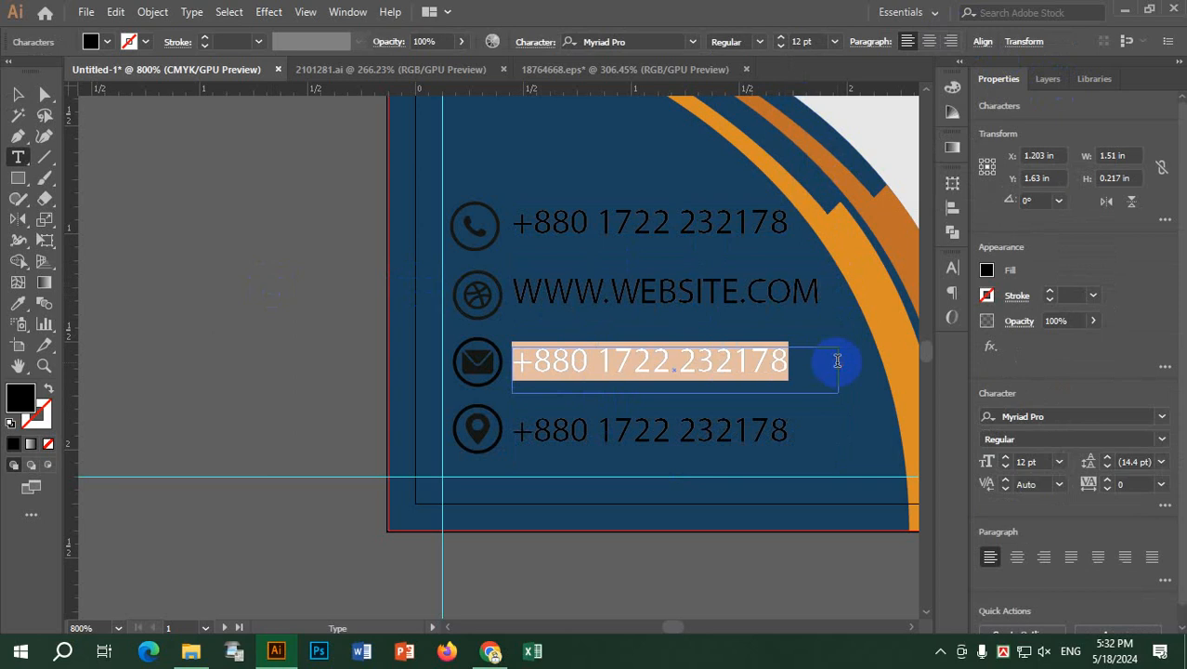
text(NAM)
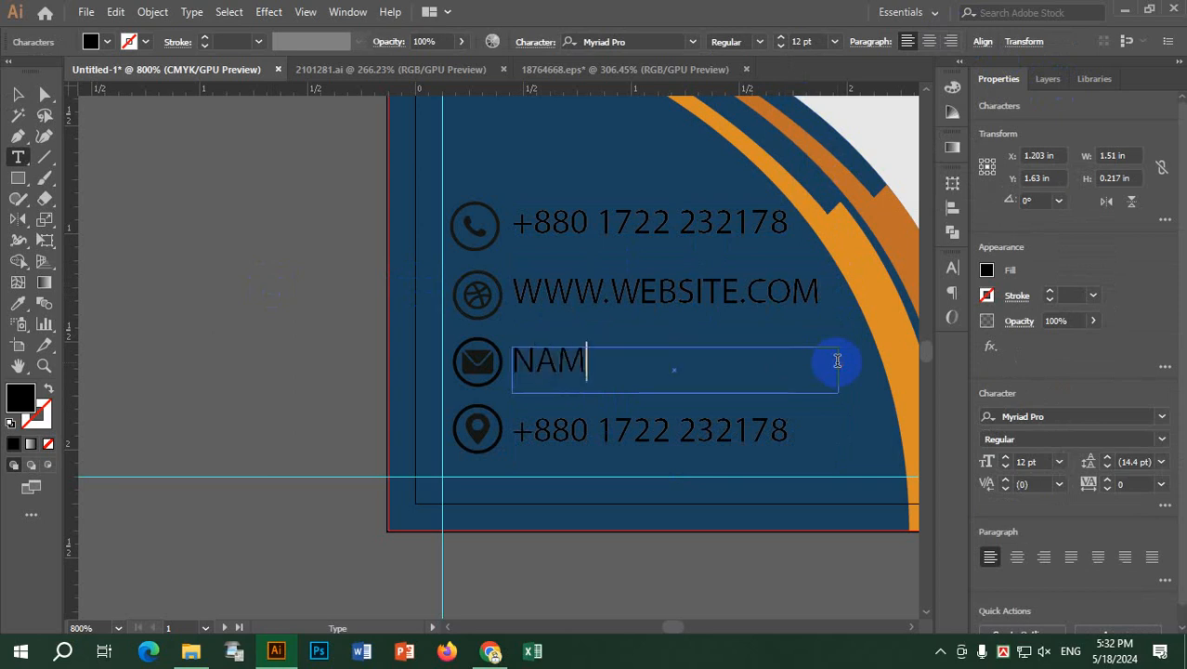
text(E@WEBSITE)
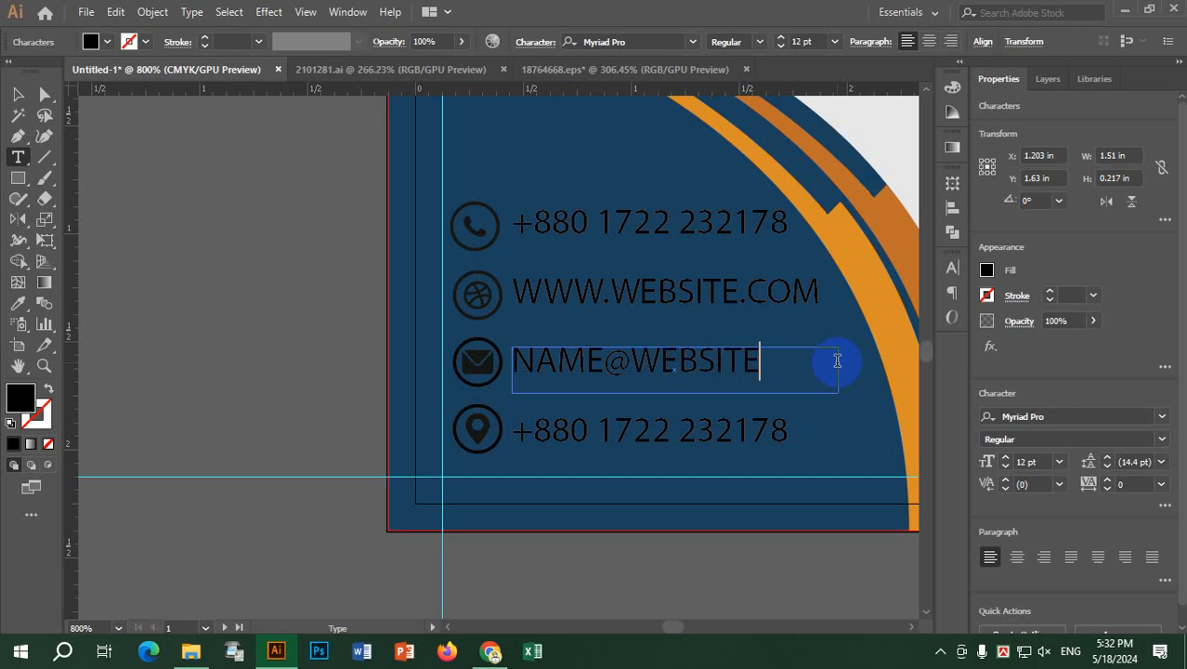
text(.COM)
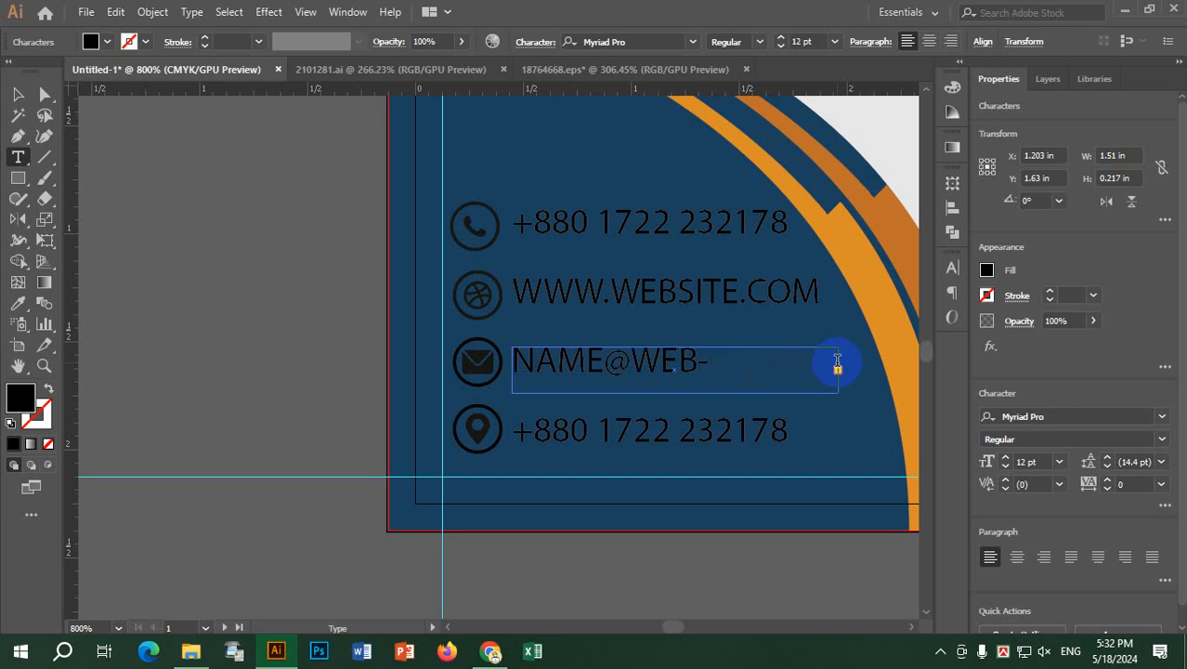
click(18, 94)
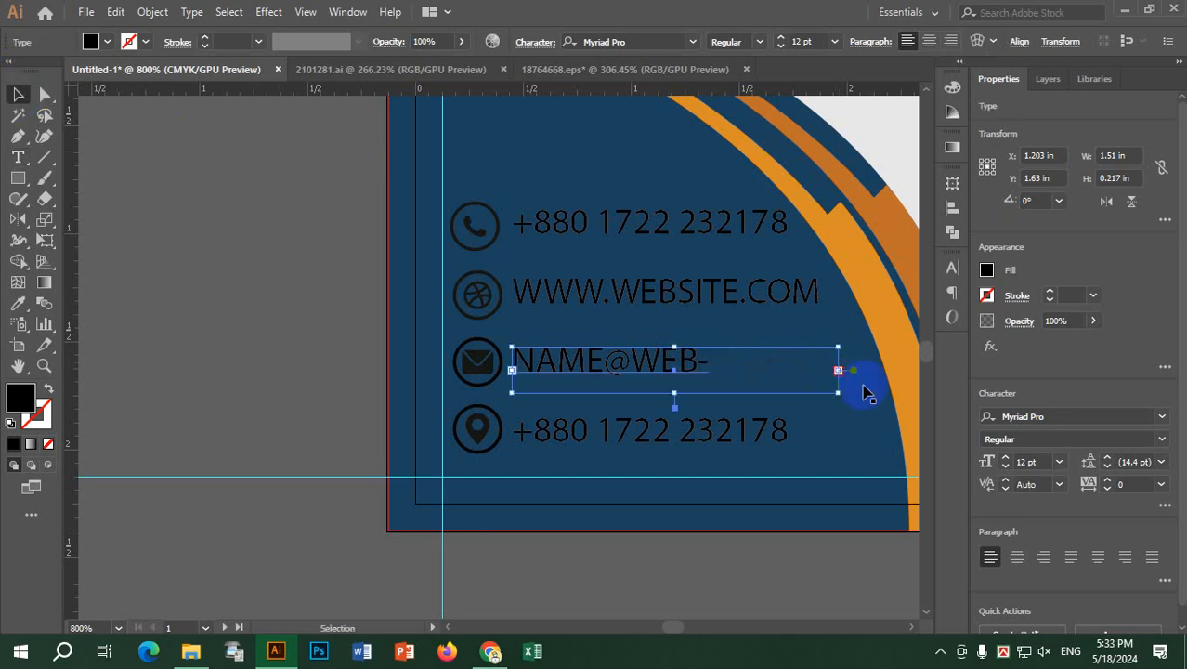
drag(836, 370, 866, 369)
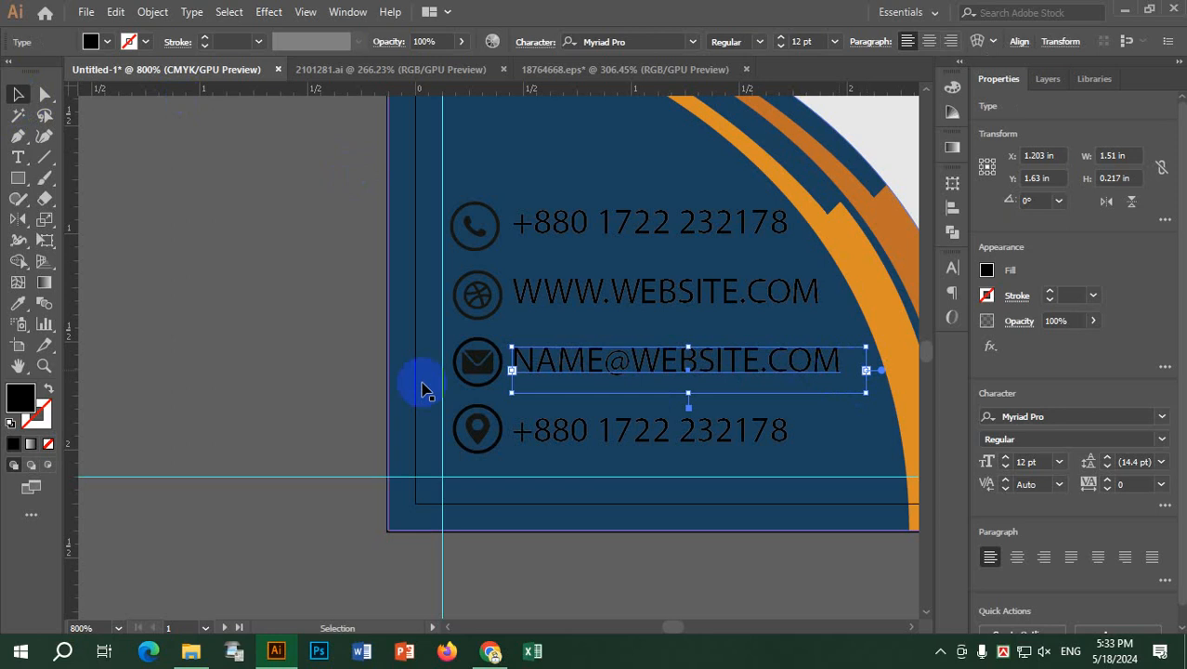
Step: Replace the bottom line with a sample street address ending in NY, USA, fixing its capitalisation
click(575, 431)
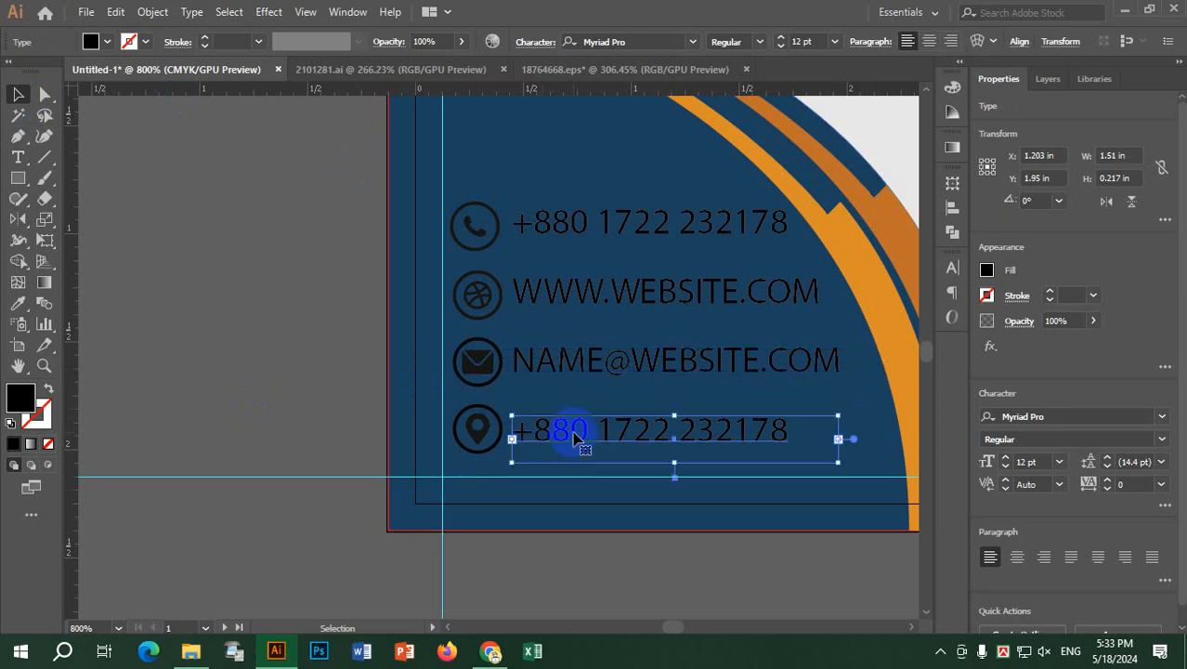
triple_click(575, 431)
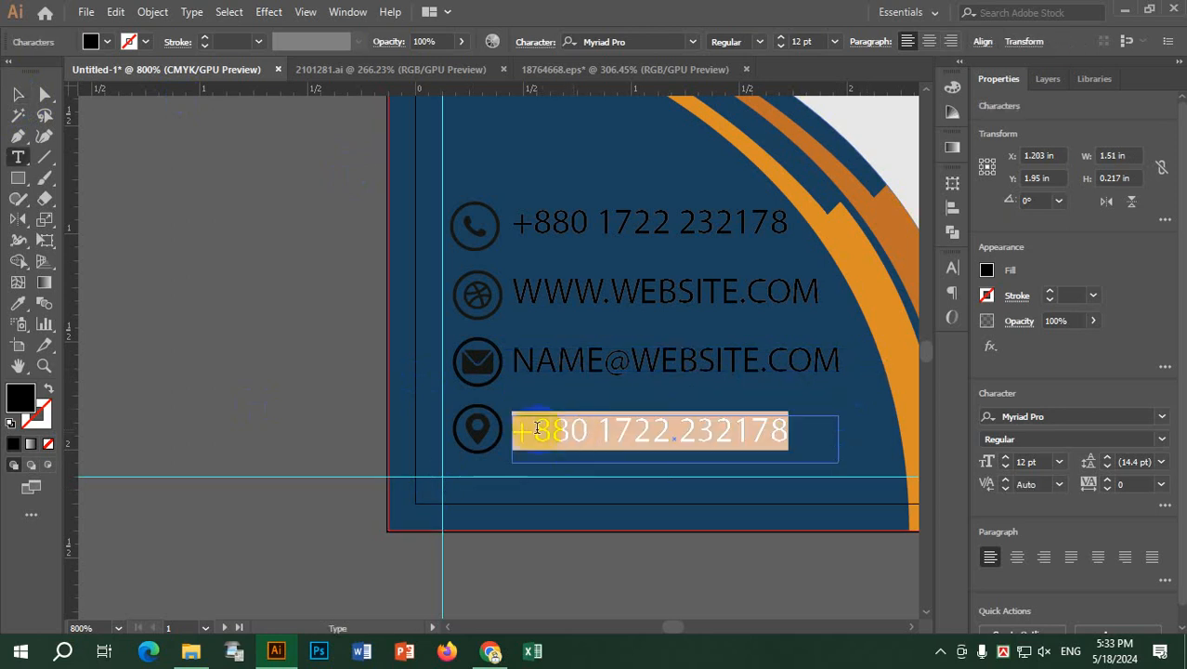
text(24/5 nEWsTRET , ny,)
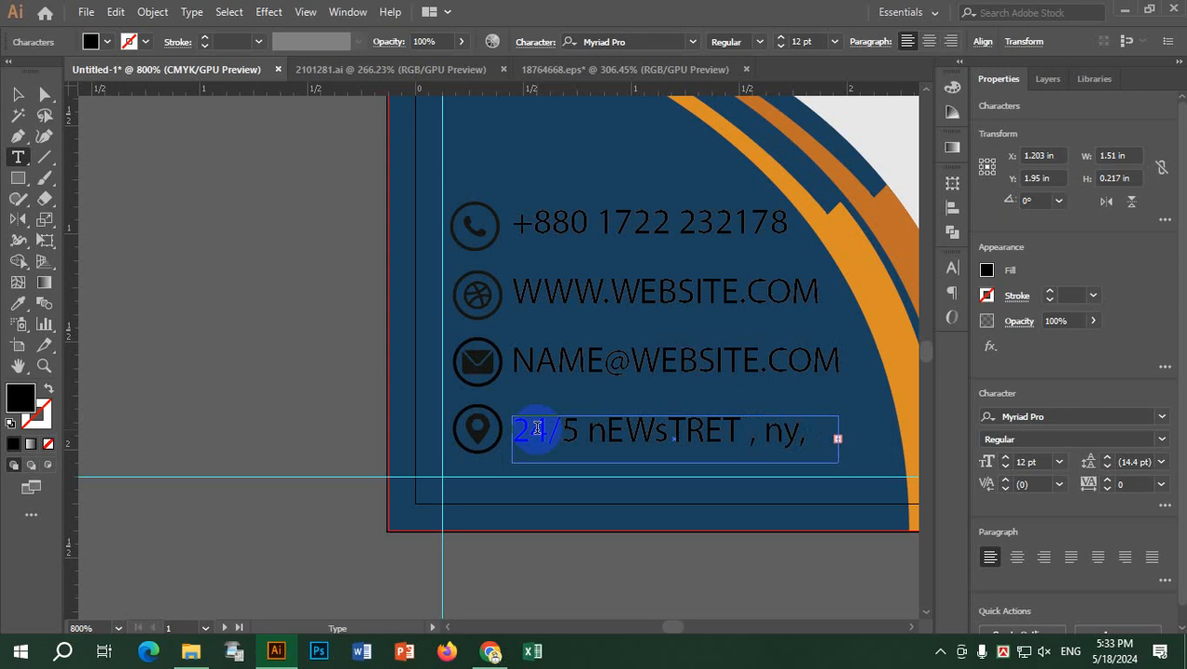
click(836, 450)
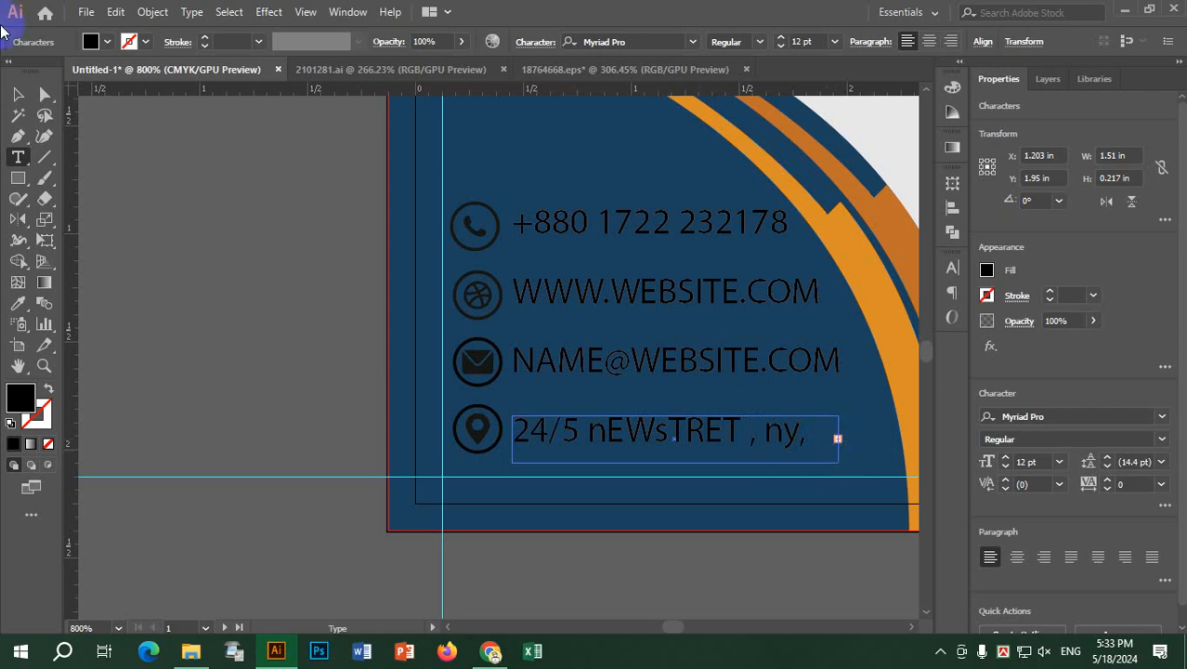
drag(764, 420, 797, 433)
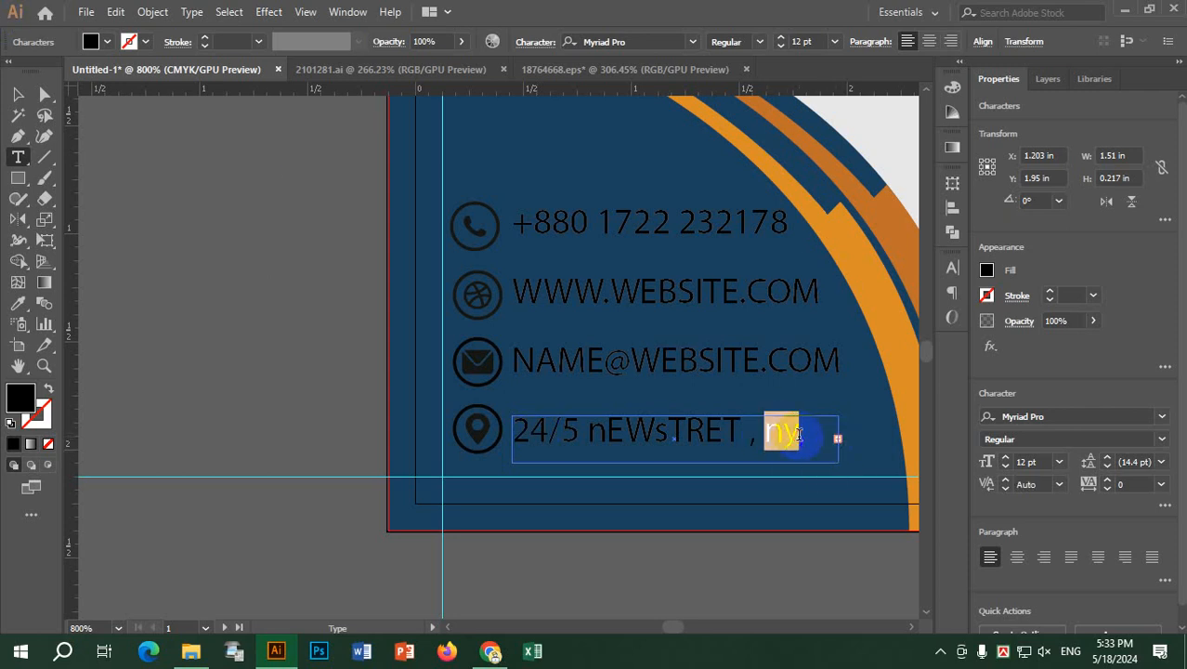
text(NY)
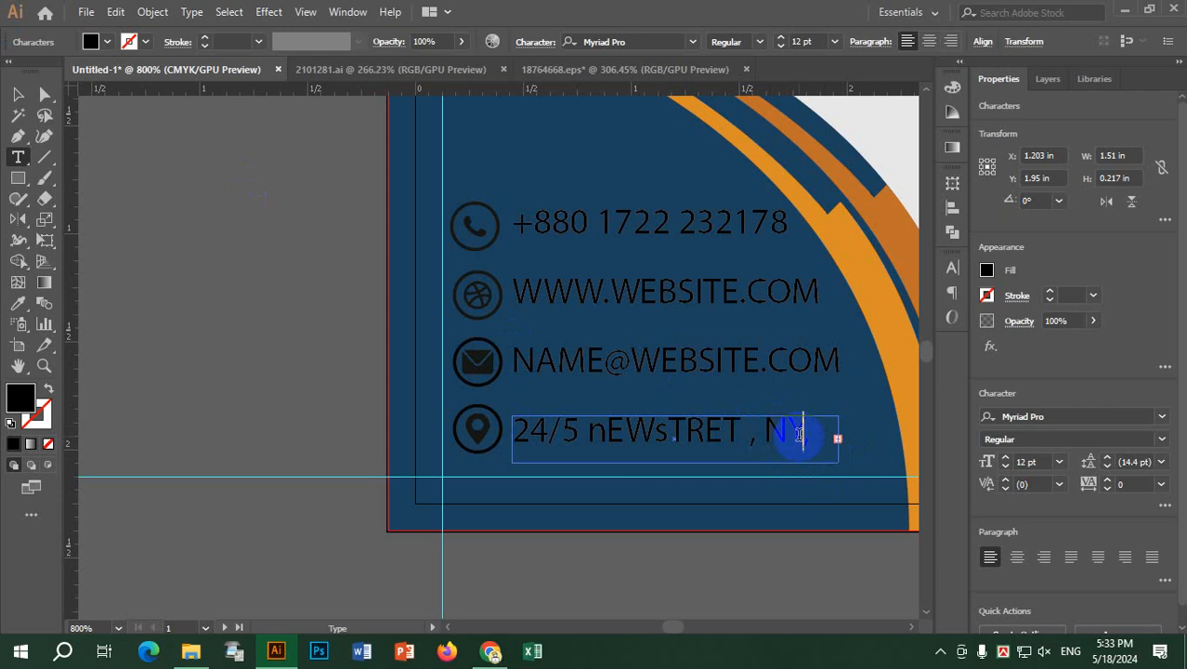
text(,)
drag(589, 431, 737, 429)
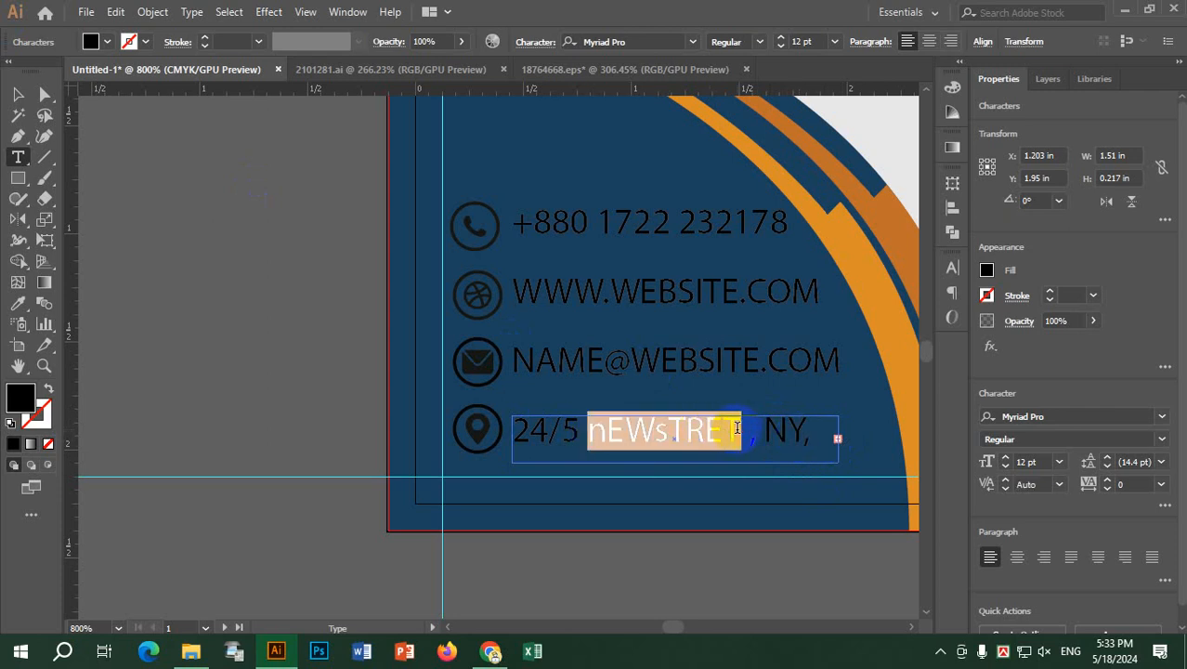
text(New)
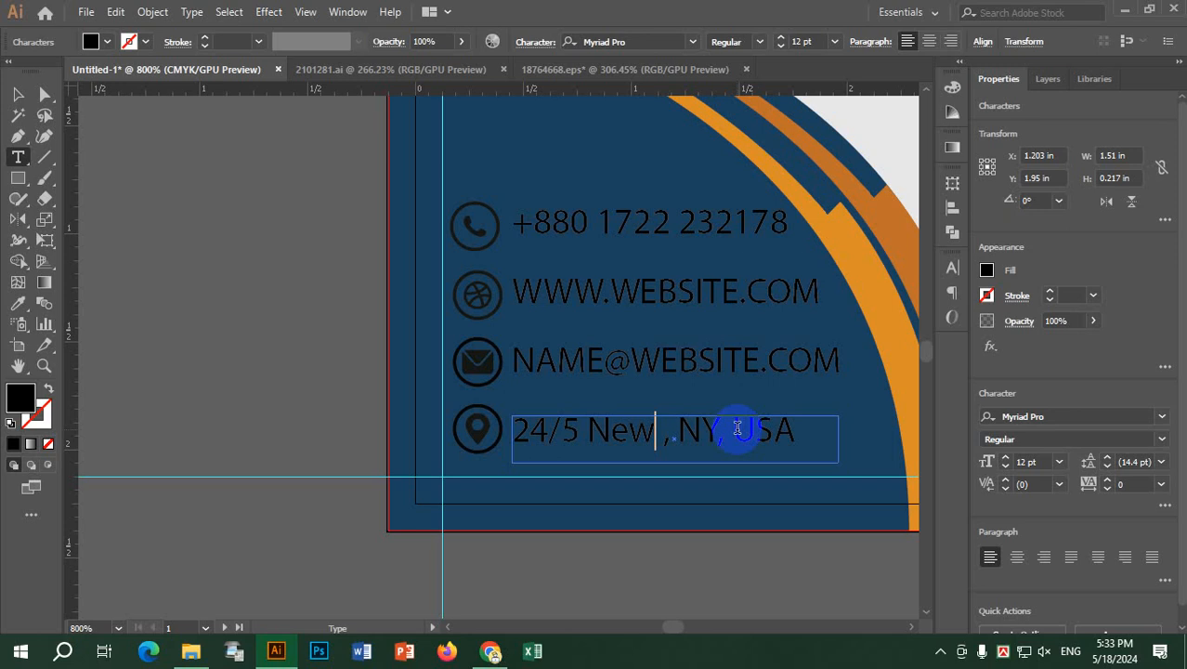
text( Streat)
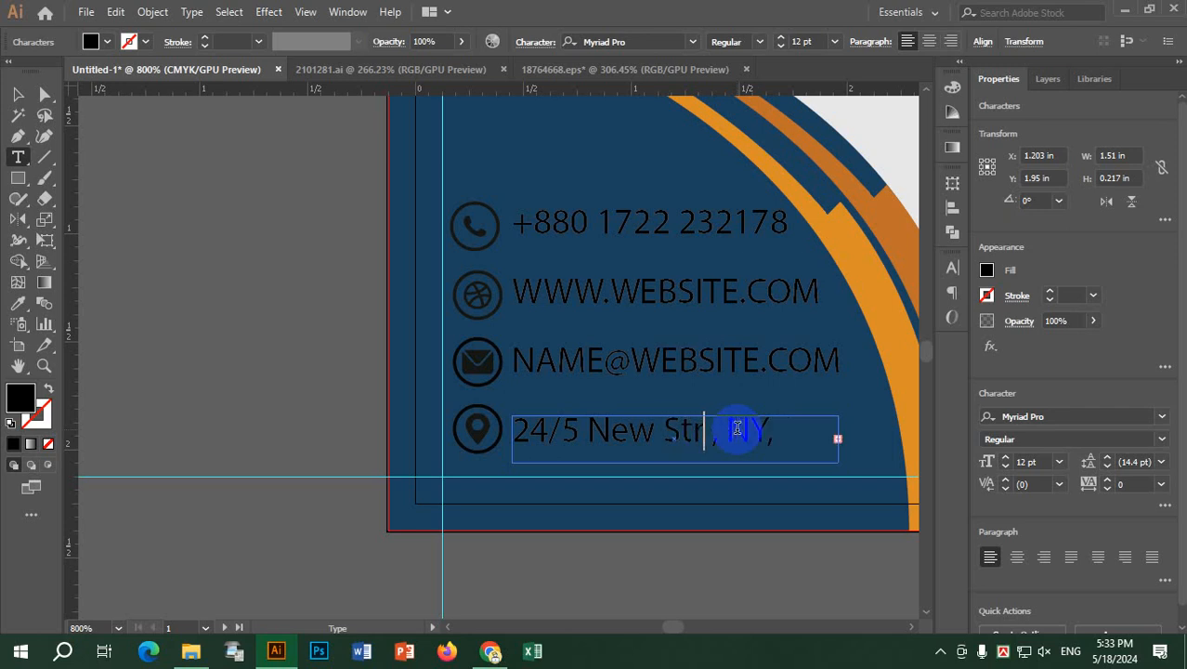
Step: Widen the address frame so the whole address, including USA, shows
click(18, 93)
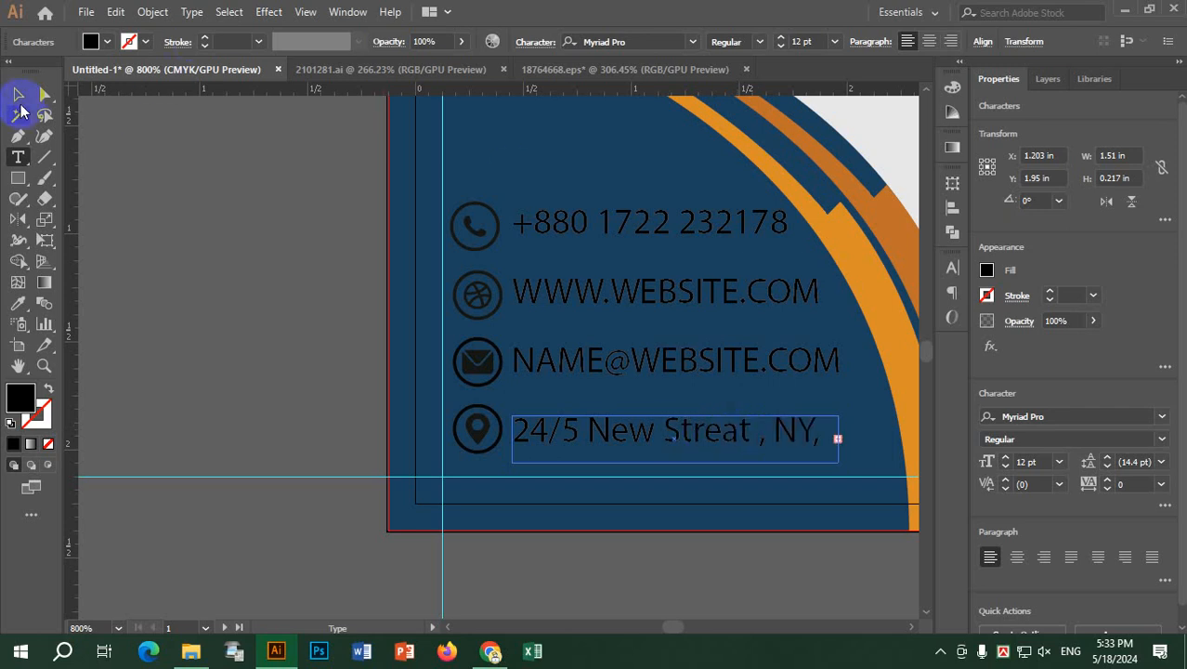
drag(838, 439, 905, 441)
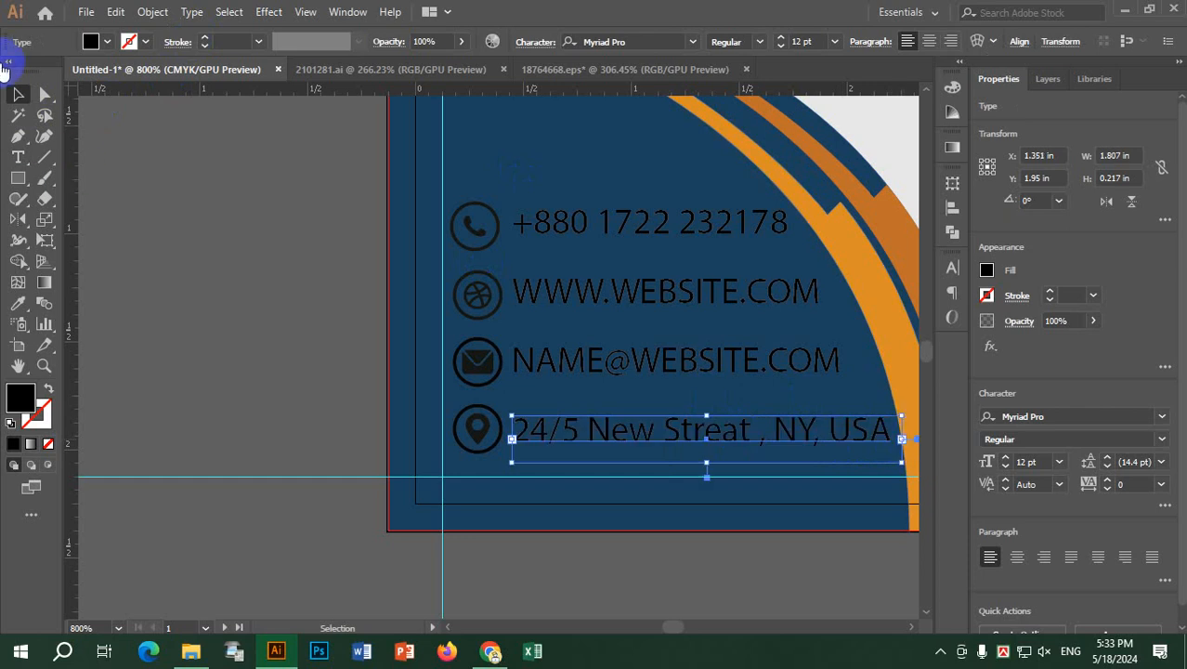
click(255, 301)
Step: Fill the phone, website, email and address lines with white
scroll(401, 312, down, 5)
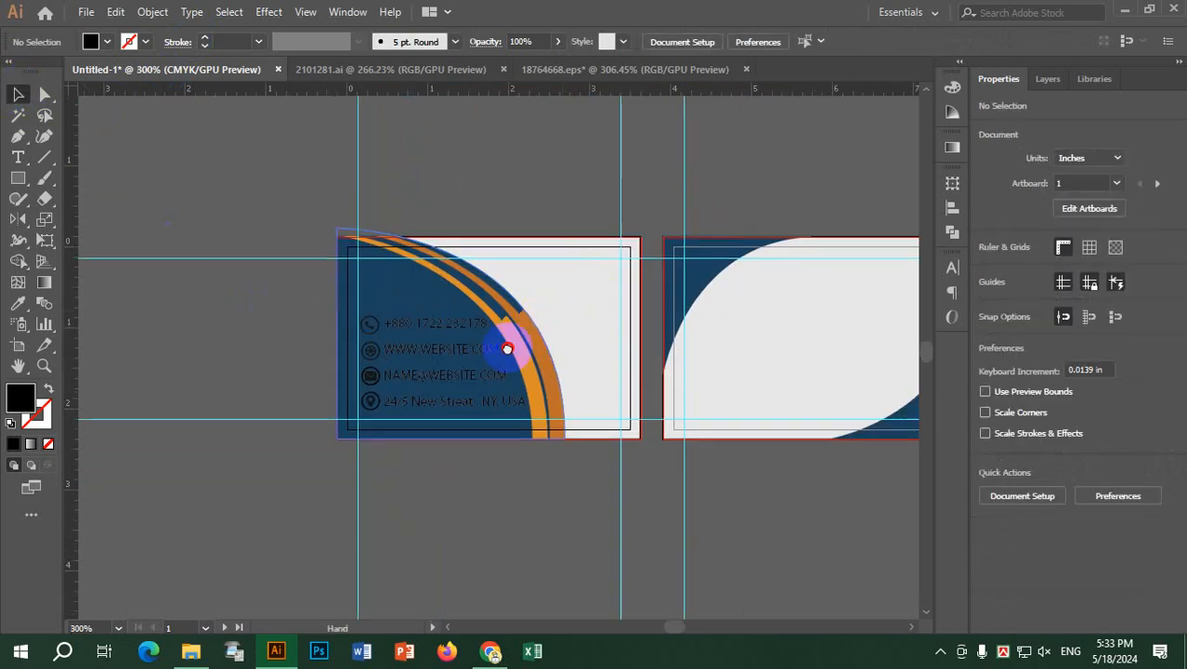
click(386, 534)
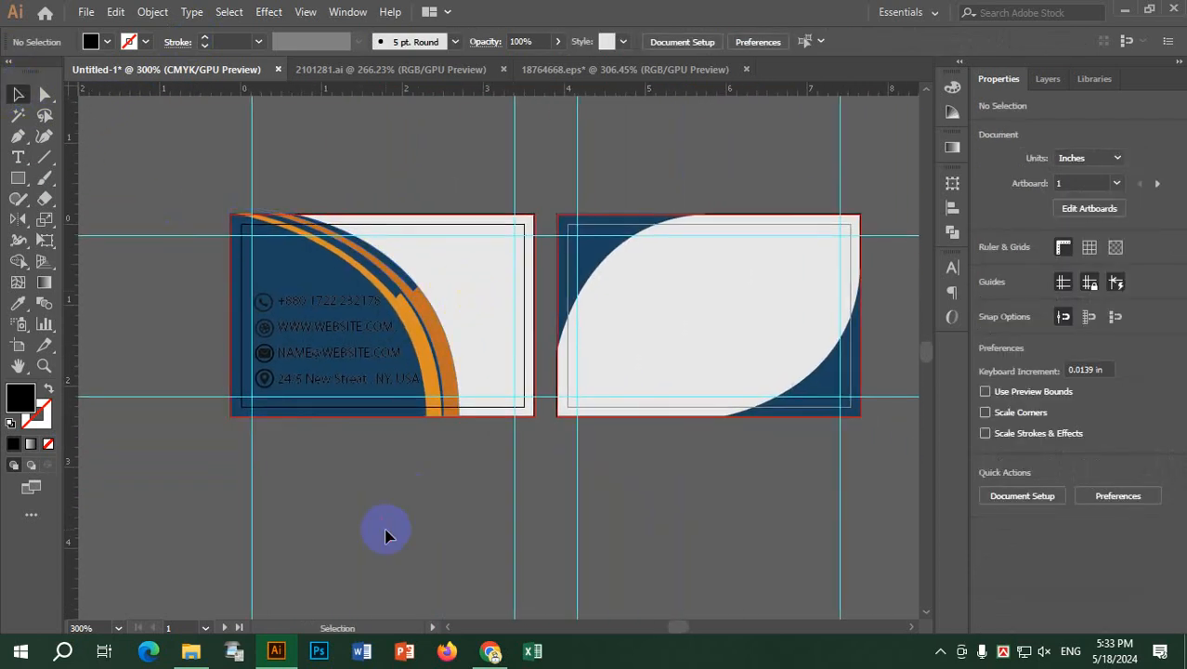
scroll(196, 372, up, 3)
scroll(335, 319, up, 3)
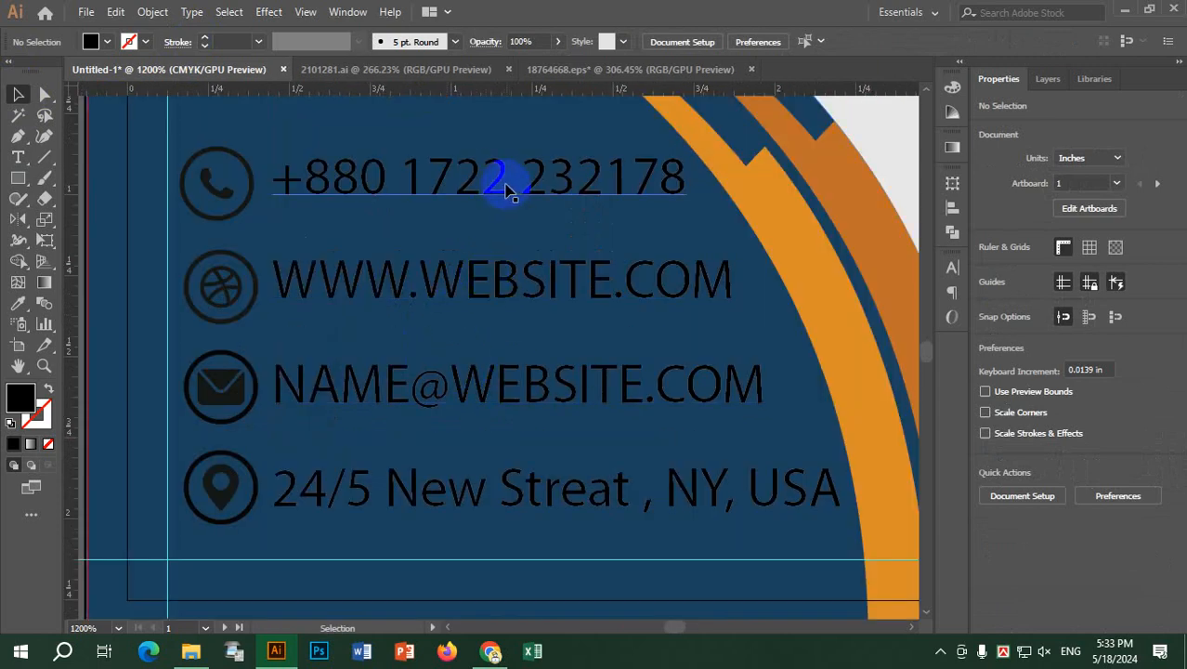
click(496, 180)
shift+click(476, 295)
shift+click(476, 381)
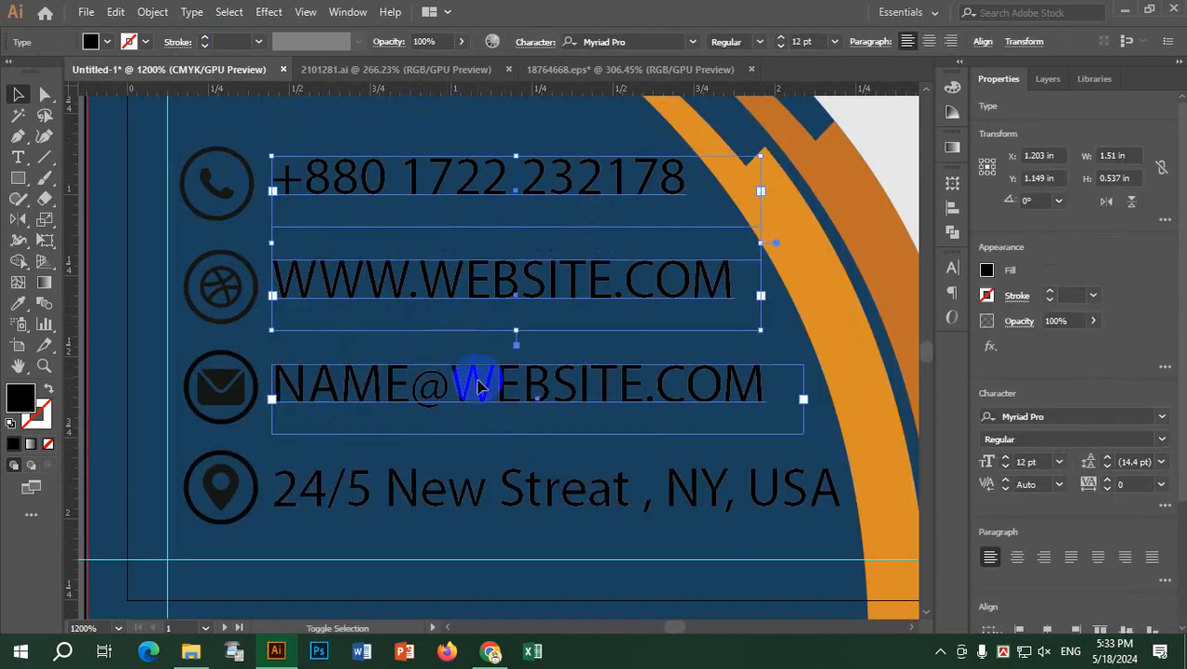
shift+click(509, 485)
click(107, 42)
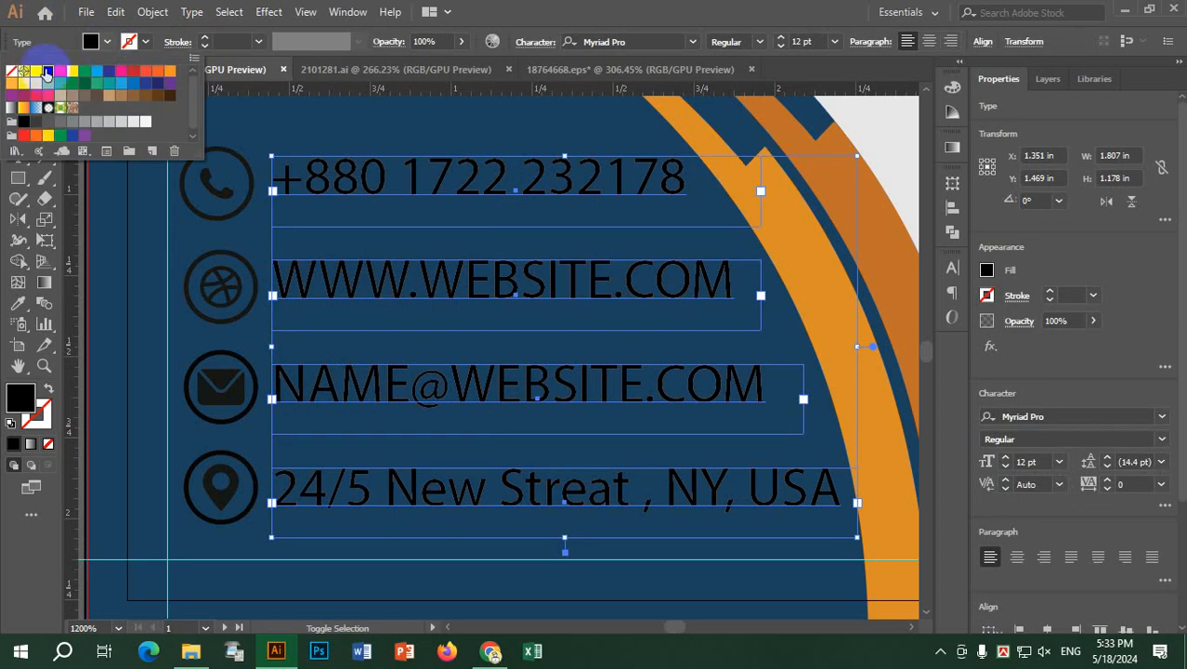
click(36, 72)
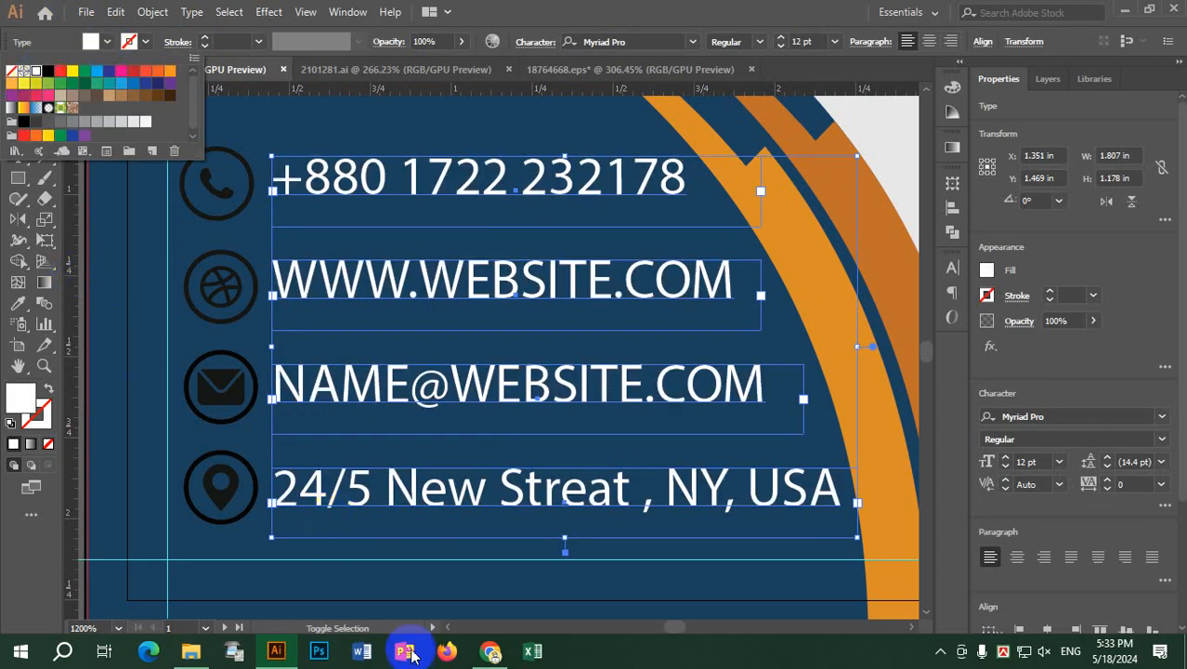
click(423, 225)
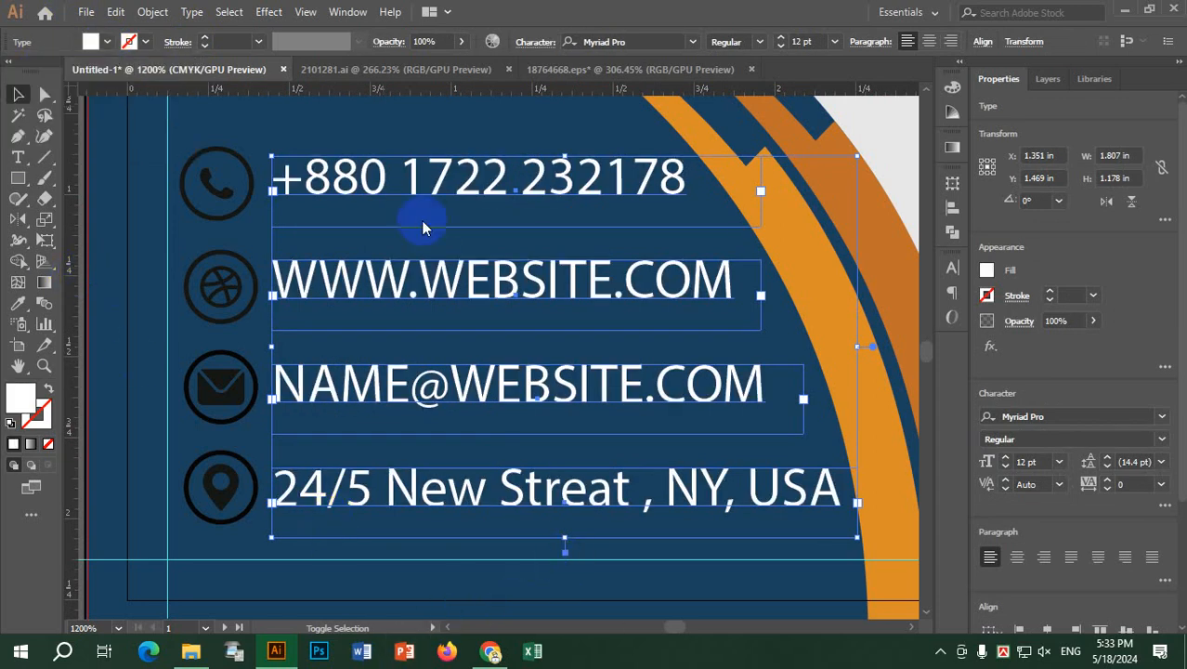
Step: Set the four contact lines in Poppins Light after stepping through and searching fonts
click(655, 42)
key(Down)
key(Down)
key(Down)
key(Down)
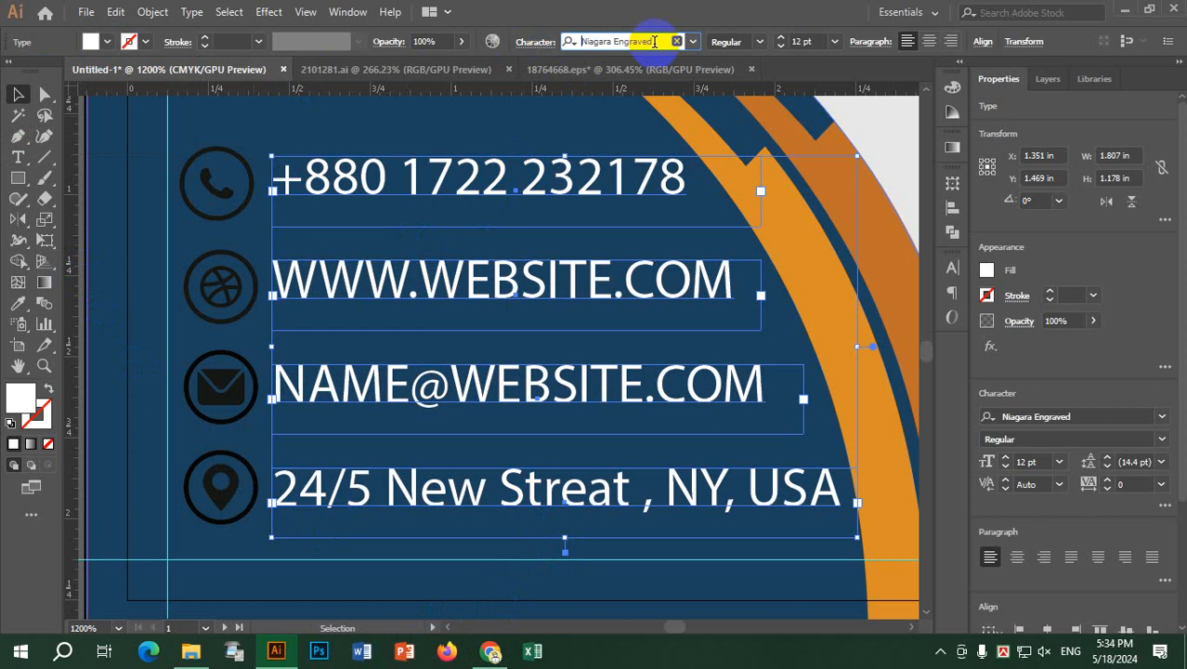
key(Down)
key(Down)
key(Down)
key(Down)
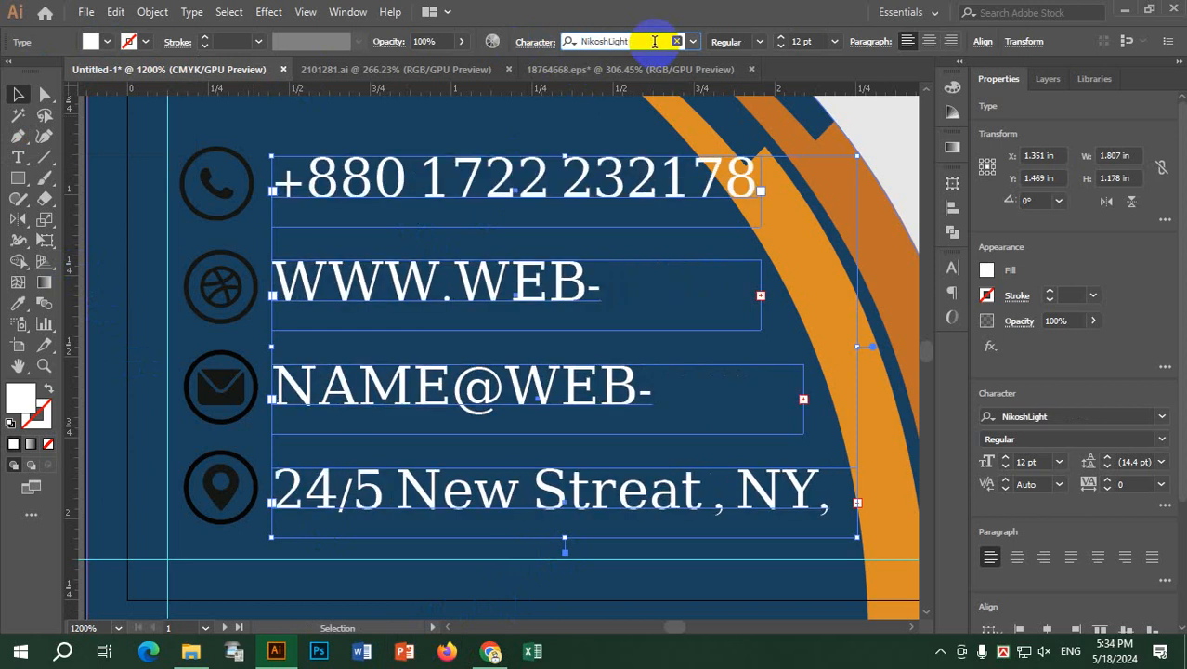
key(Down)
key(Down)
key(Down)
key(Down)
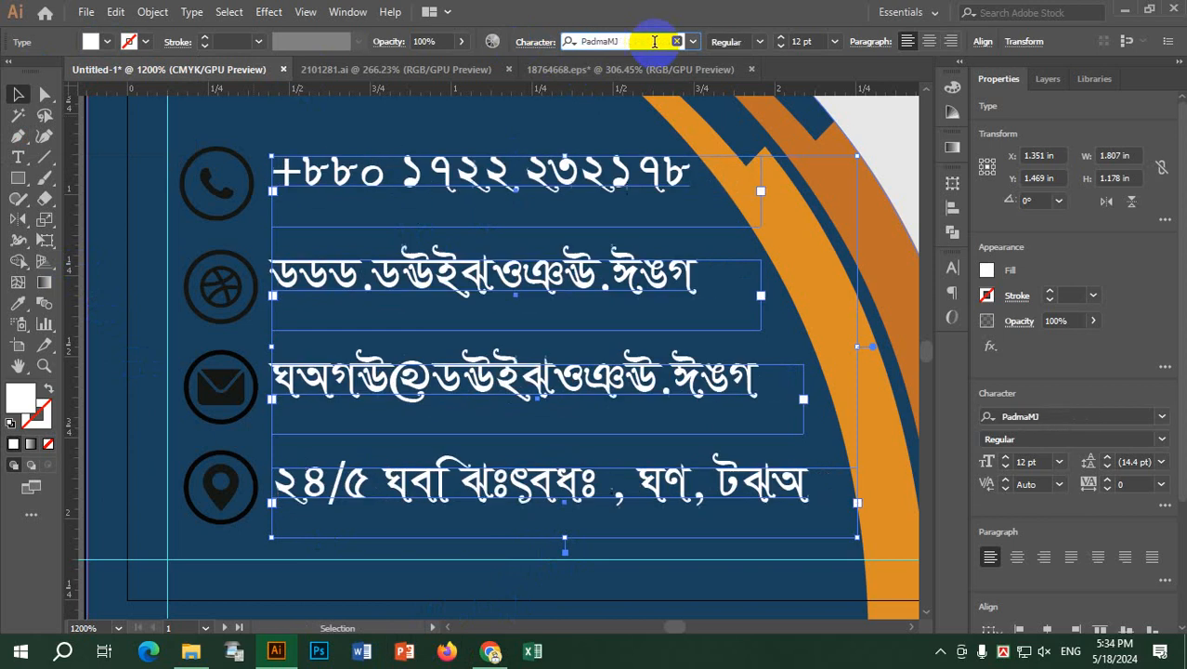
key(Down)
key(Down)
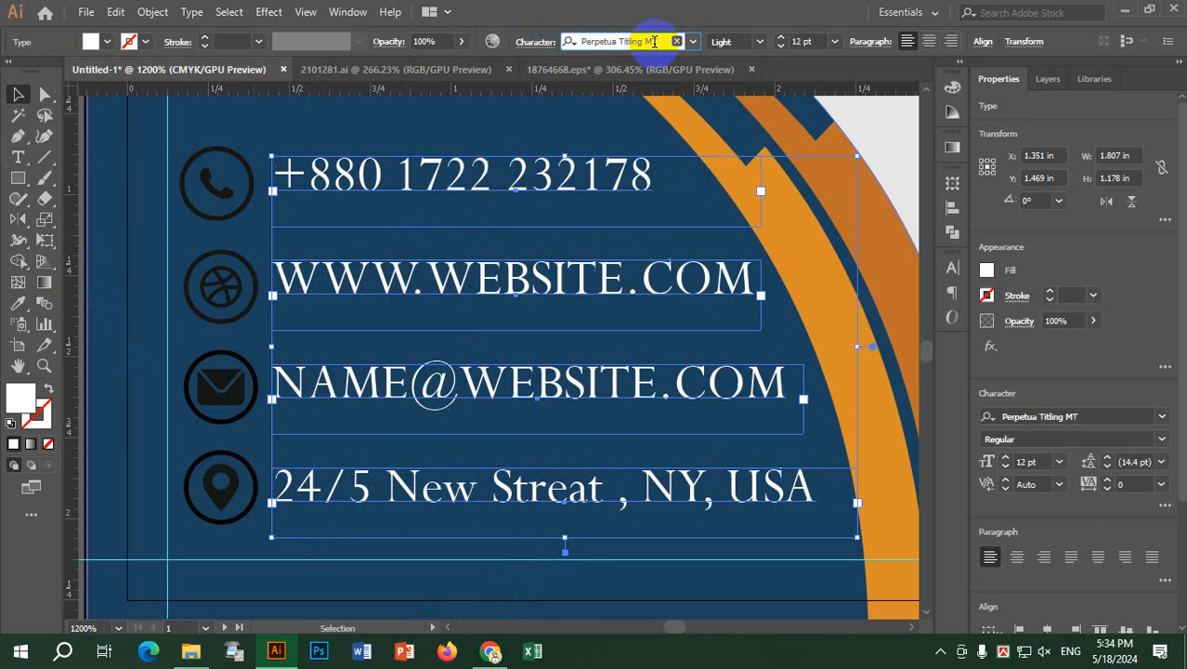
click(654, 42)
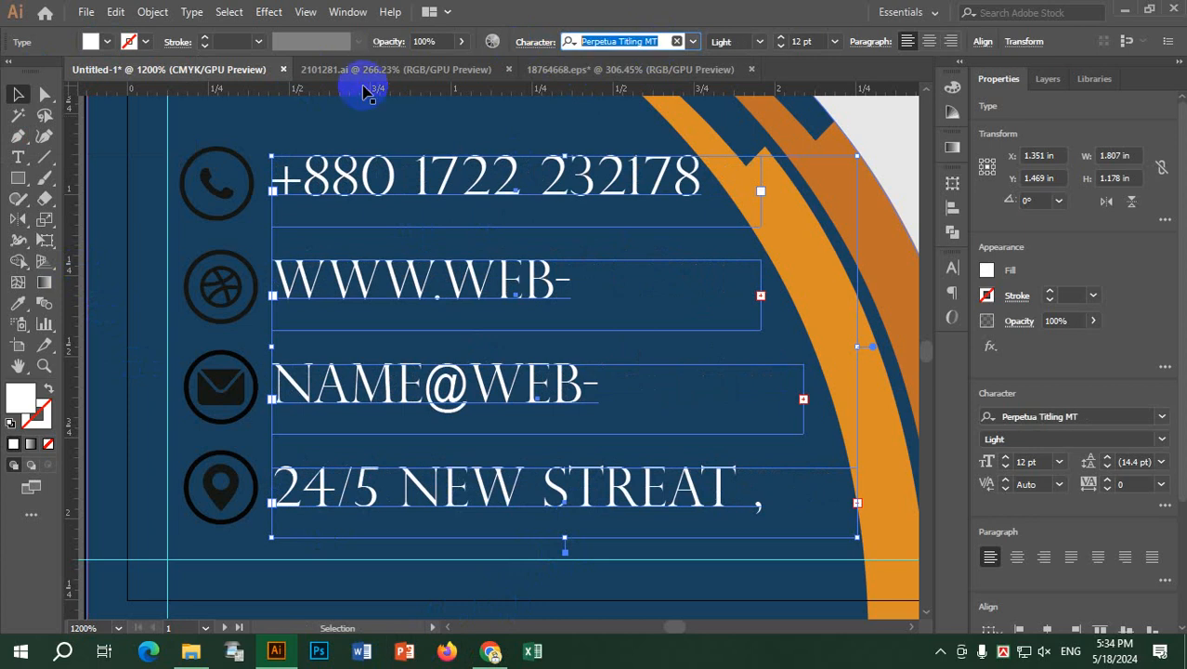
text(pa)
text(ppi)
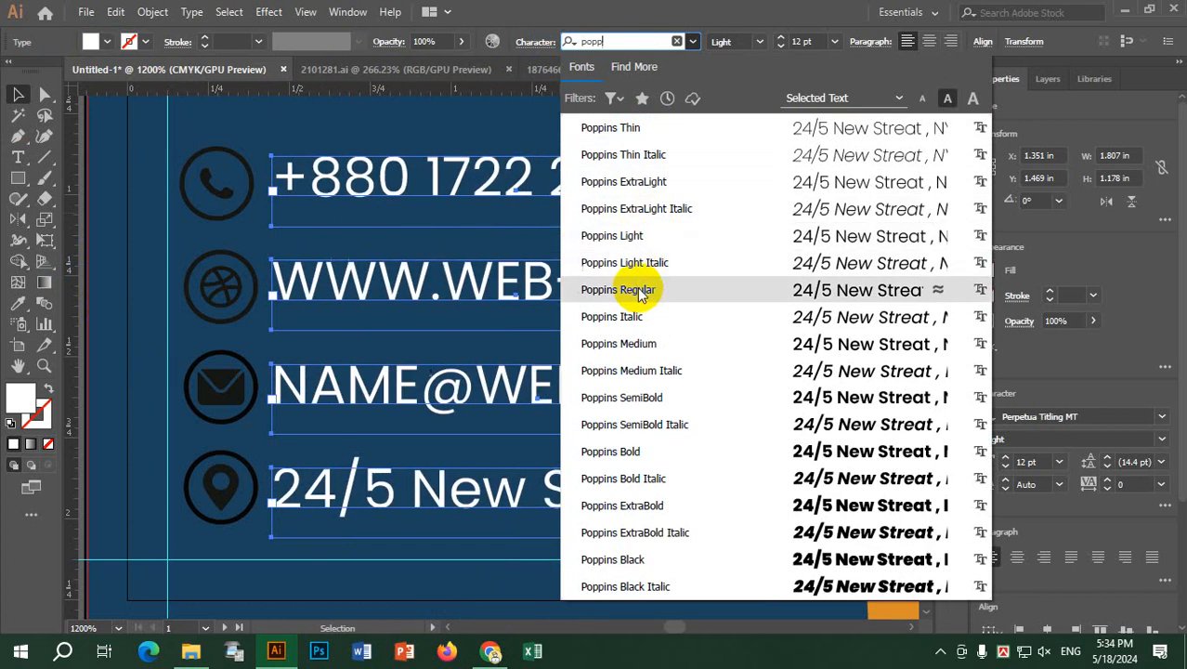
click(634, 238)
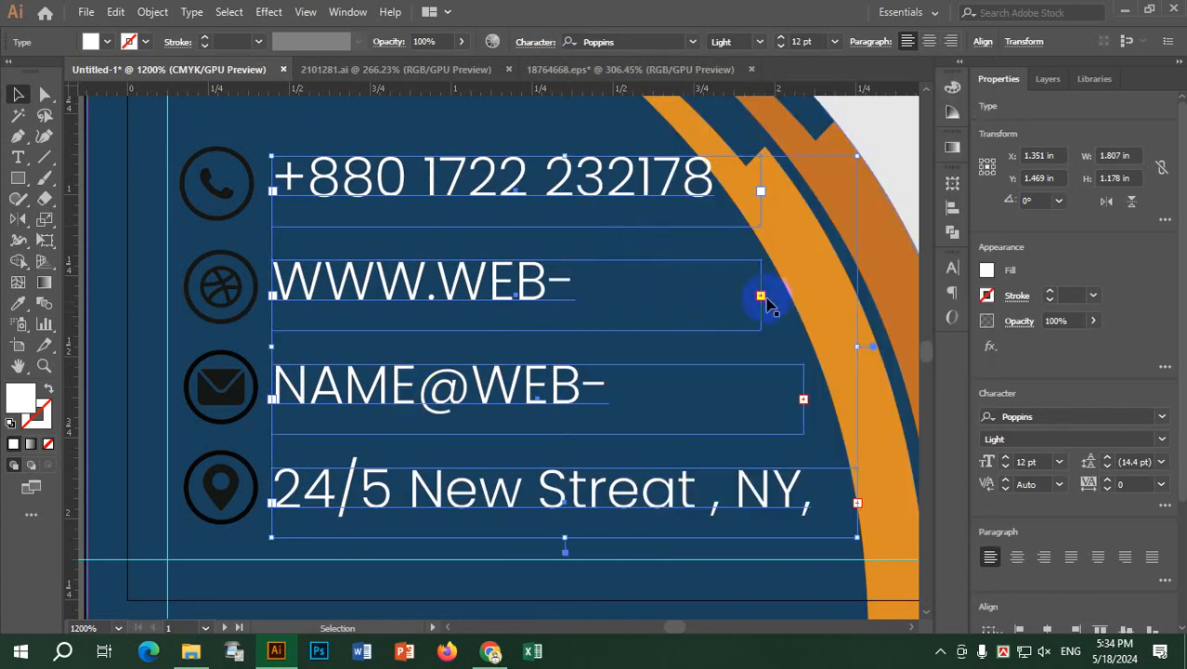
click(678, 314)
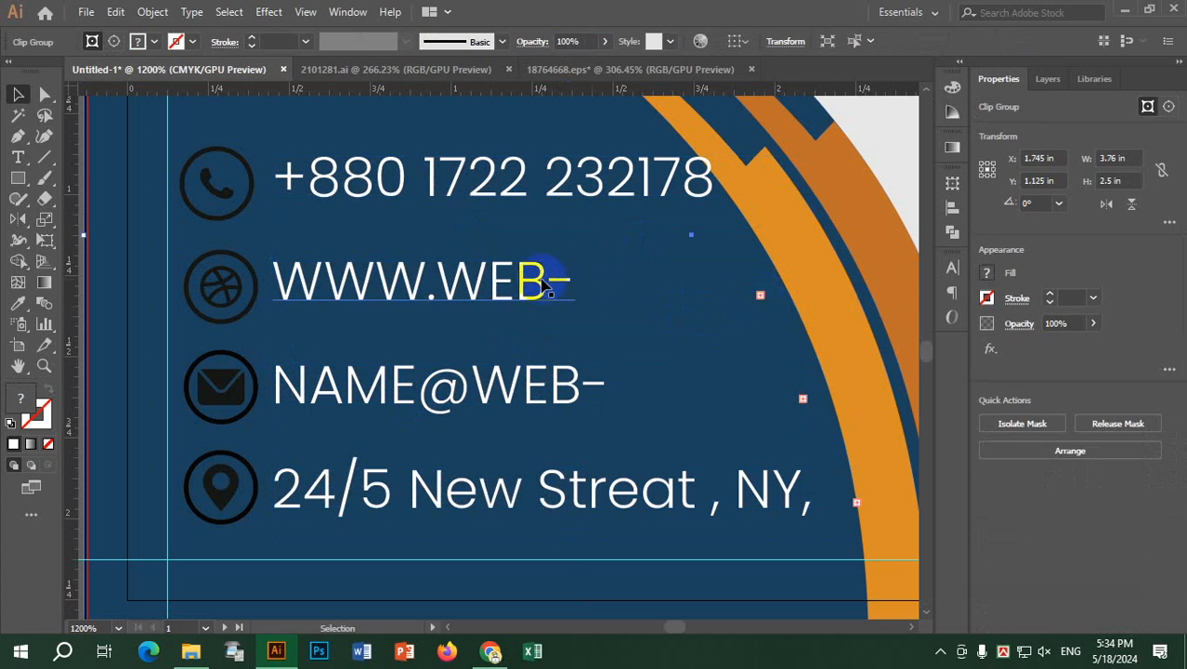
Step: Widen the website, email and address text boxes so each line shows in full
click(469, 284)
drag(762, 295, 827, 297)
click(557, 383)
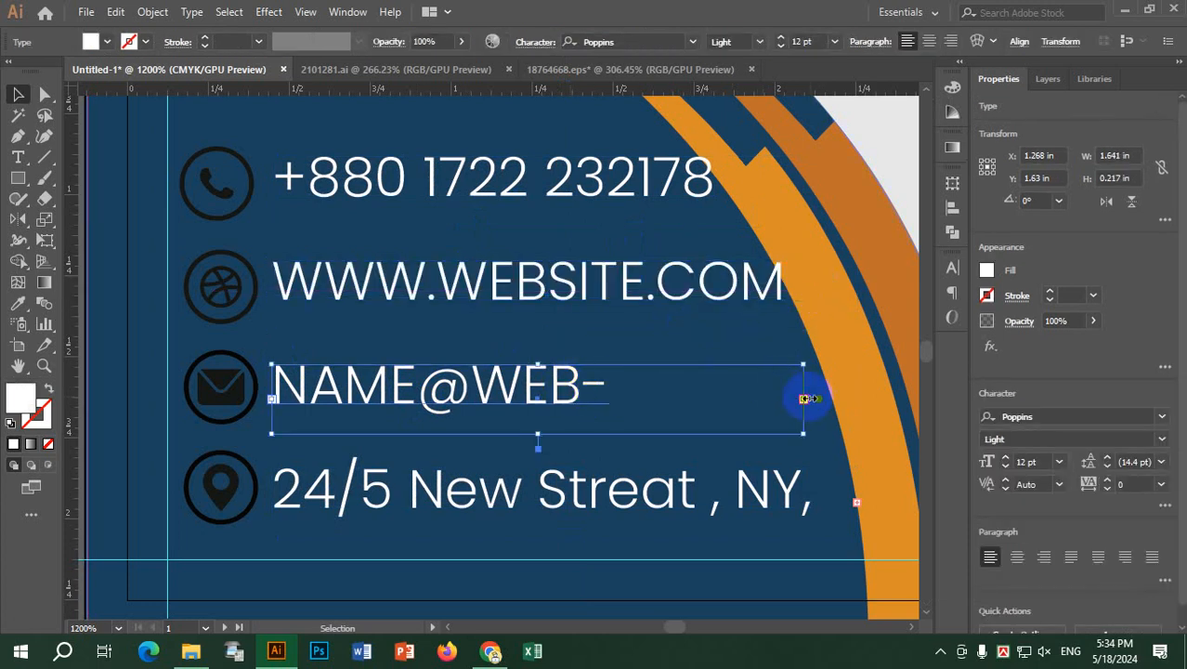
drag(804, 398, 833, 398)
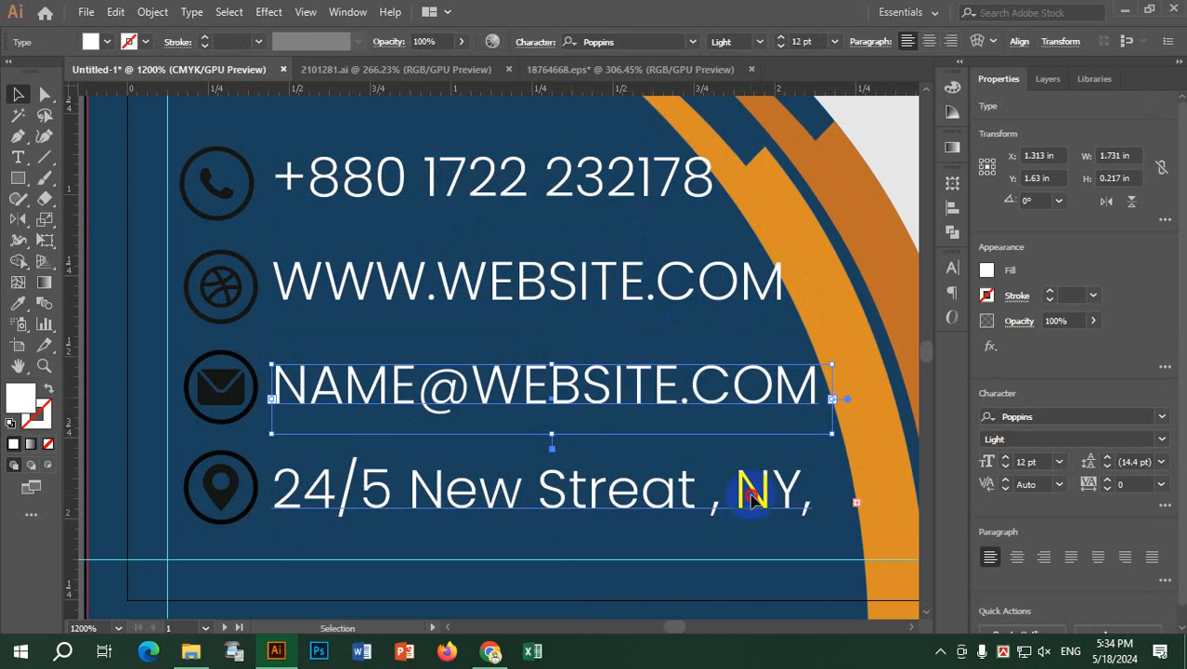
click(750, 492)
drag(853, 500, 924, 505)
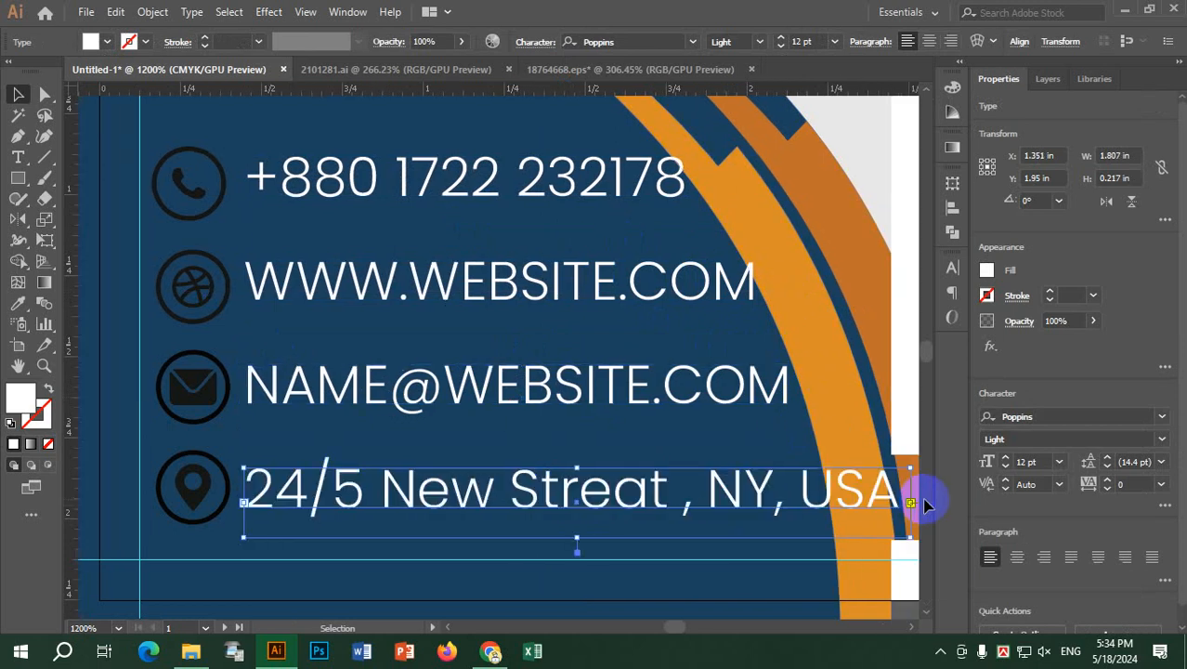
Step: Select all four contact lines and set their font size to 10 pt in the Character panel
shift+click(400, 395)
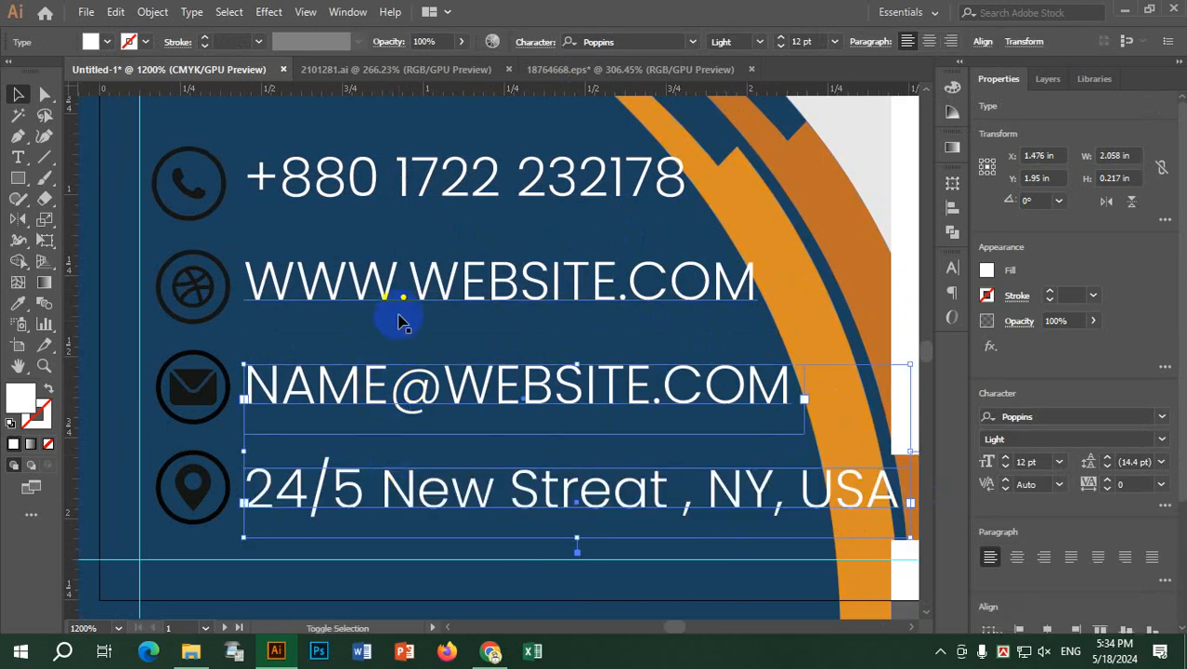
shift+click(400, 319)
shift+click(391, 177)
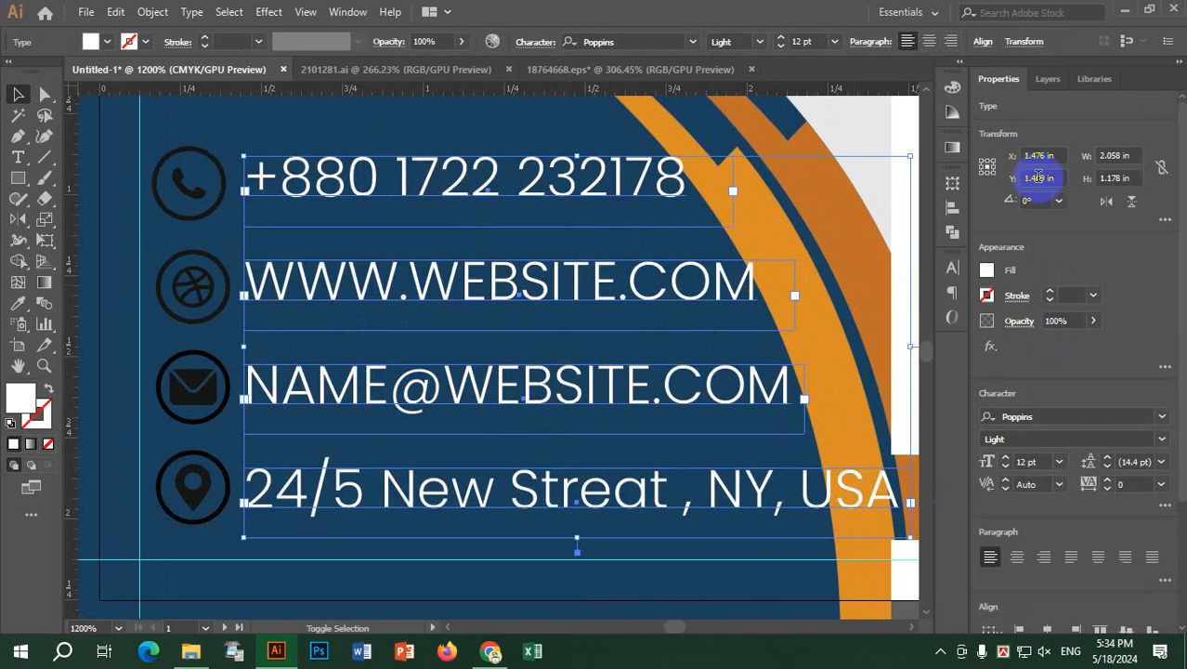
click(951, 268)
click(776, 338)
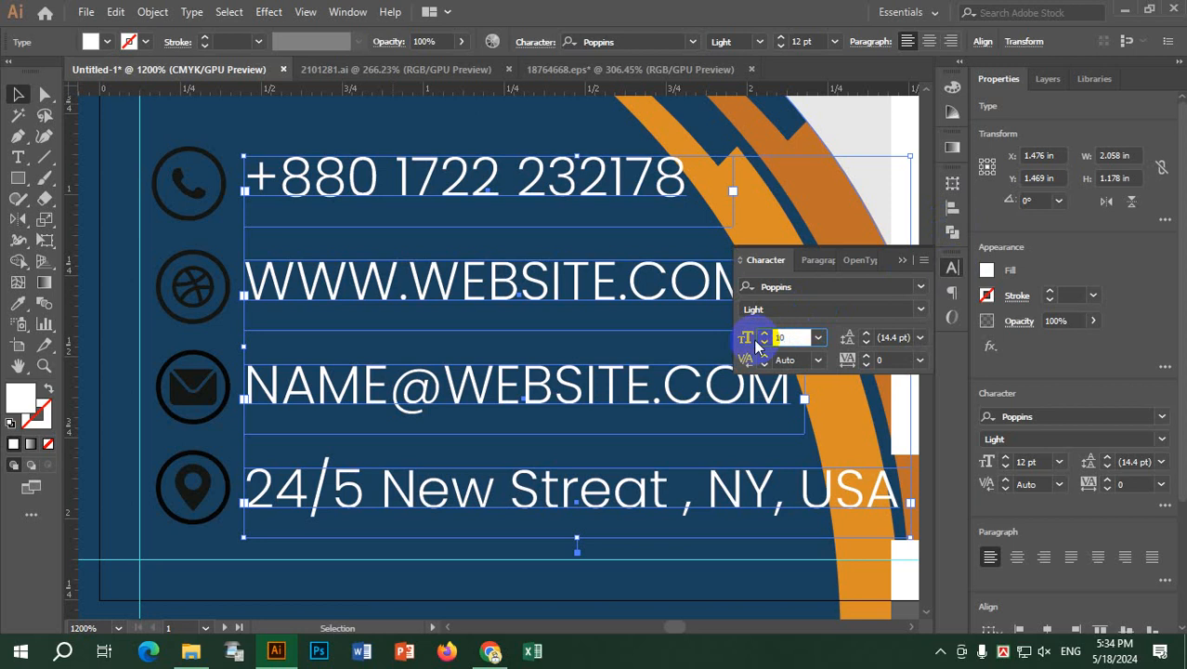
text(10)
key(Return)
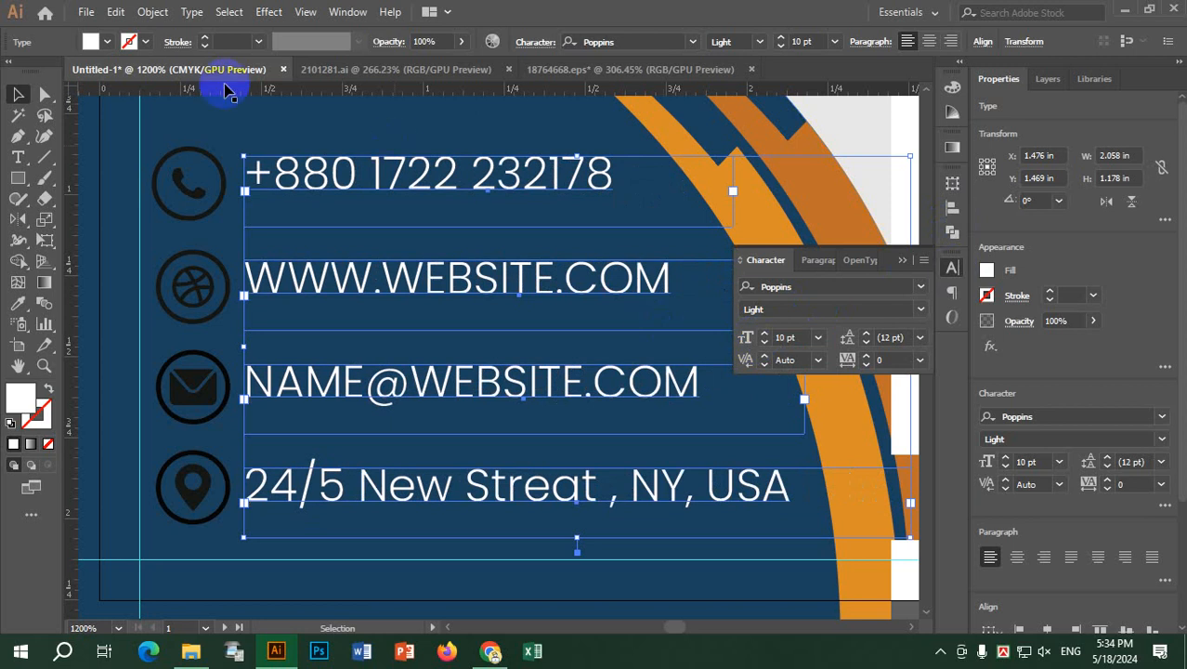
click(957, 270)
scroll(518, 277, down, 3)
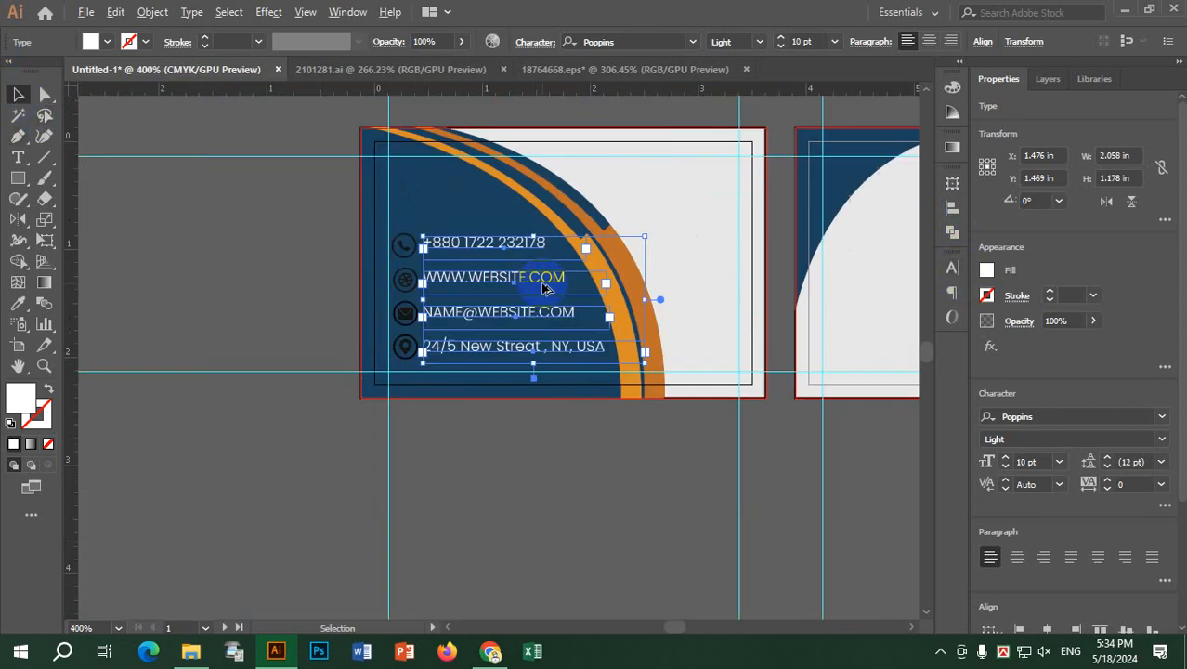
Step: Try filling all four contact icons white, then undo it
click(214, 335)
scroll(450, 270, up, 1)
click(384, 234)
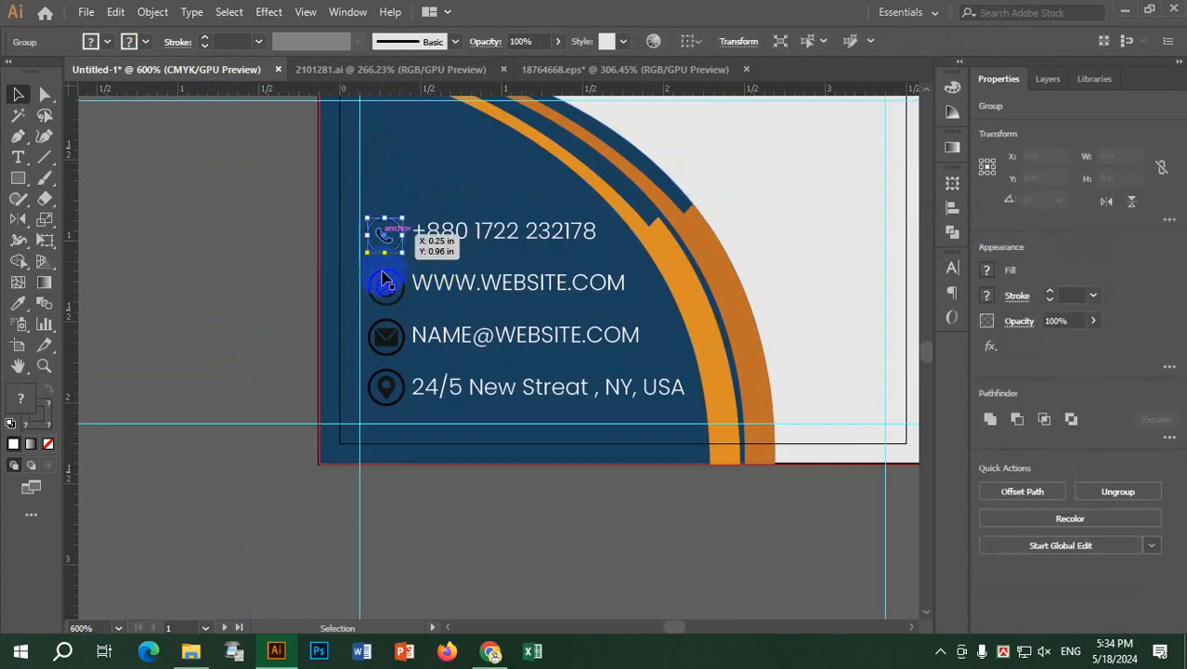
shift+click(388, 288)
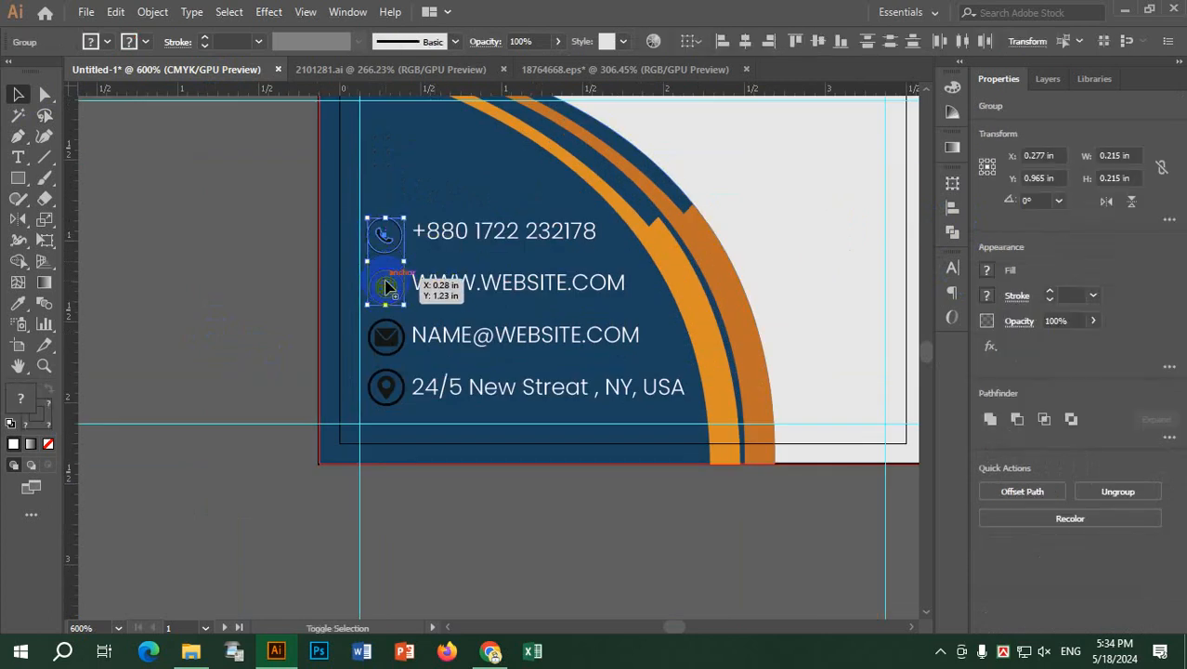
shift+click(386, 337)
shift+click(390, 386)
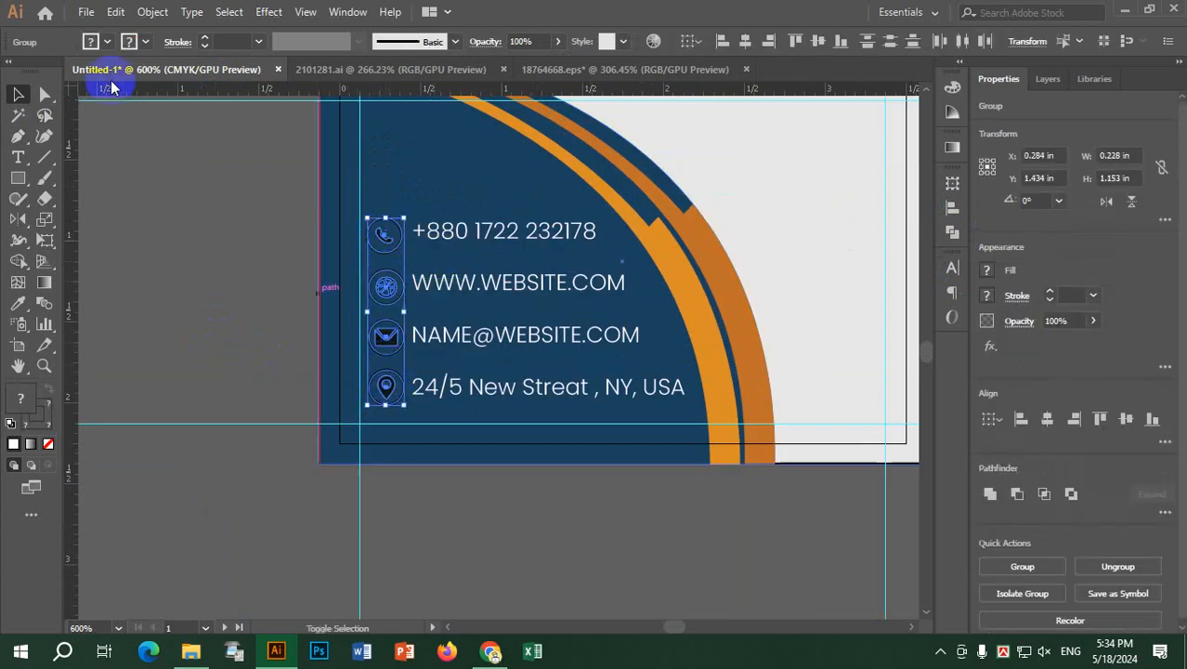
click(106, 42)
click(72, 71)
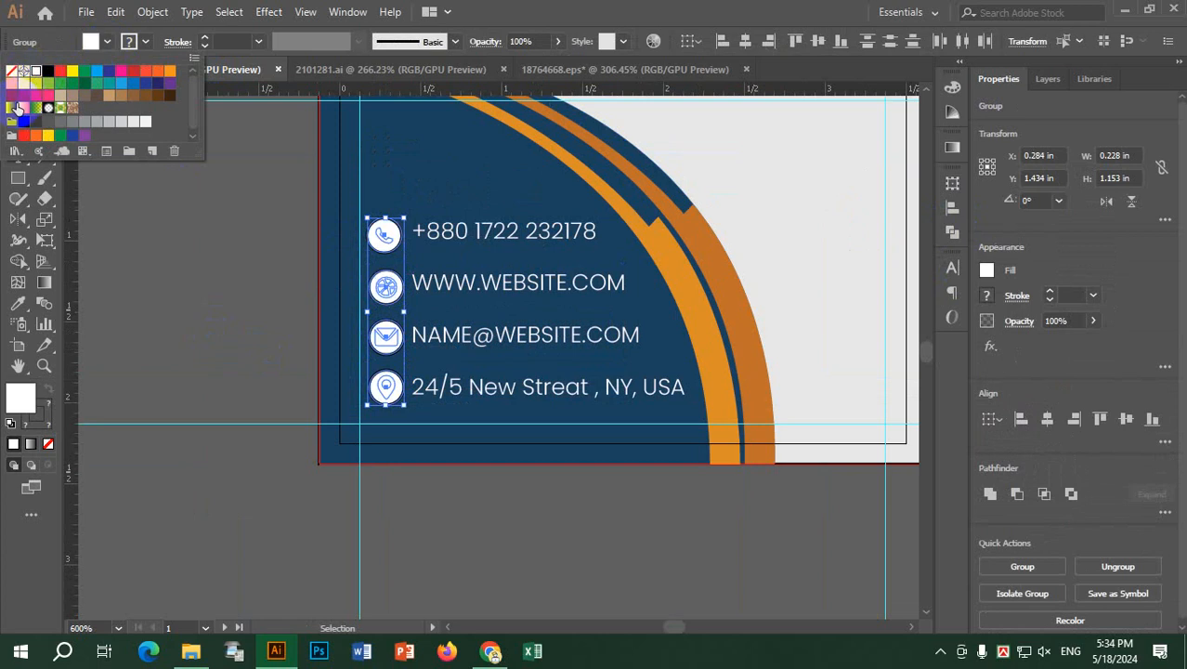
click(177, 274)
click(177, 274)
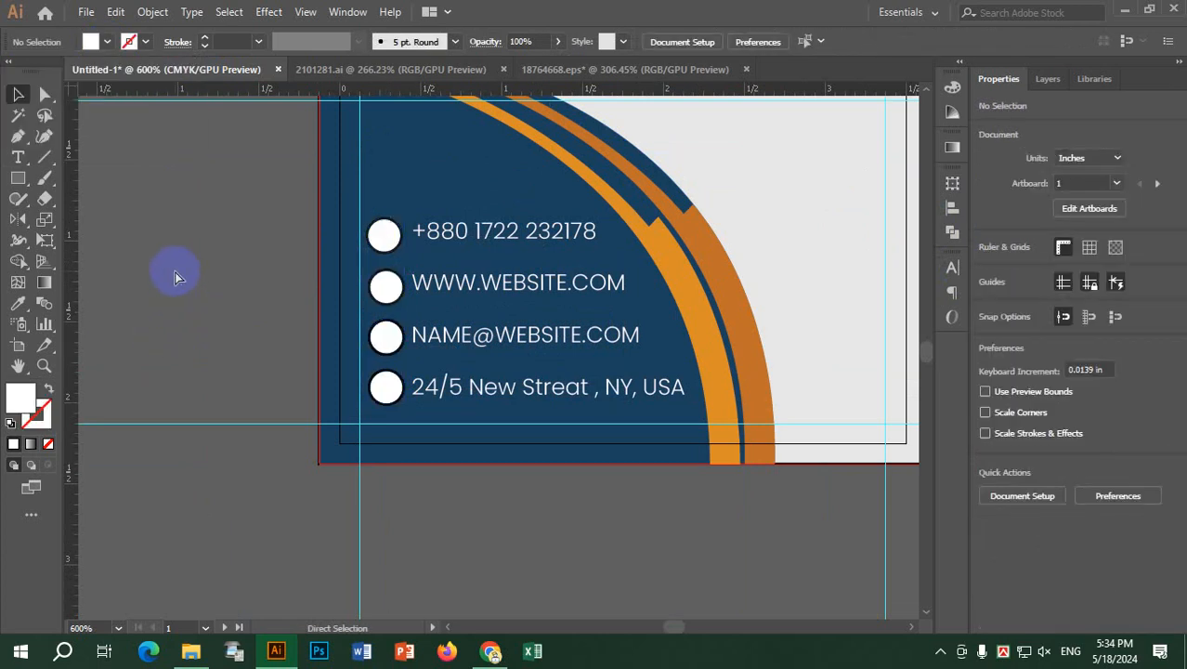
key(ctrl+z)
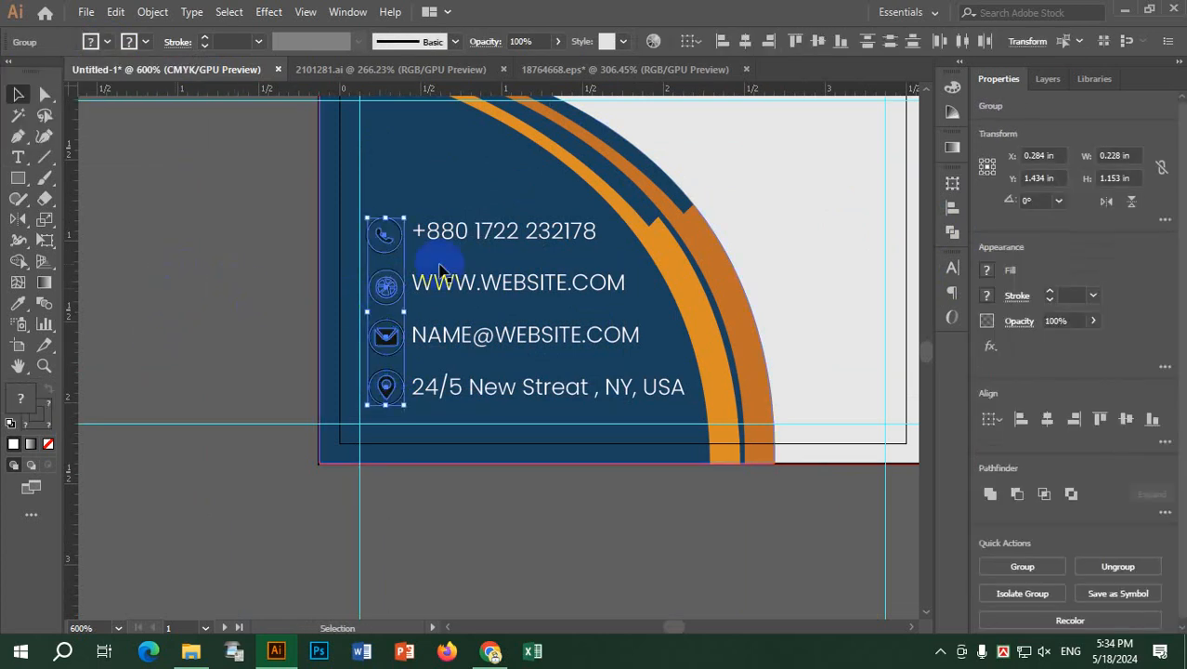
Step: Give the phone icon a white outline
scroll(414, 256, up, 3)
click(92, 218)
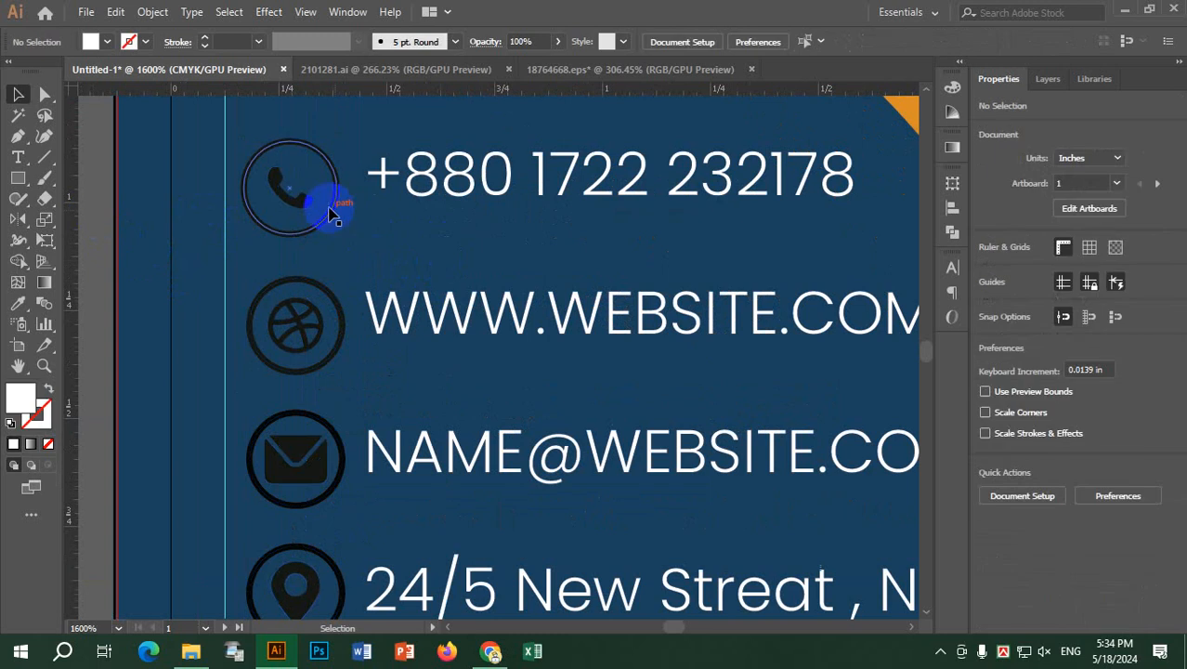
click(330, 212)
click(310, 177)
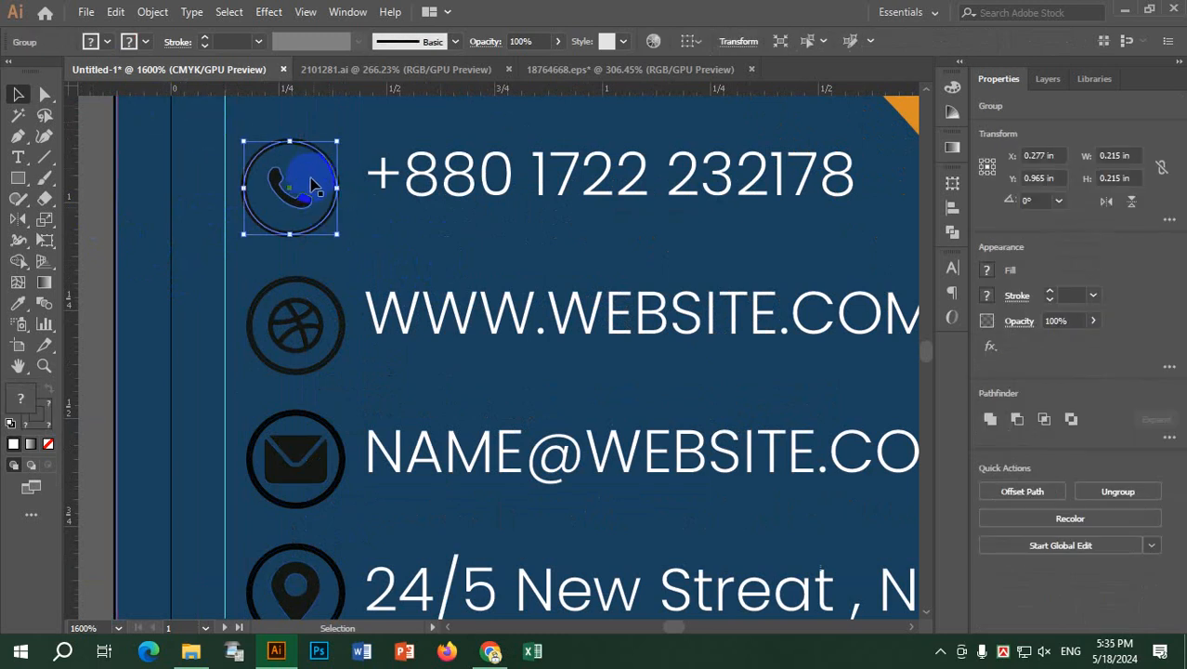
click(127, 42)
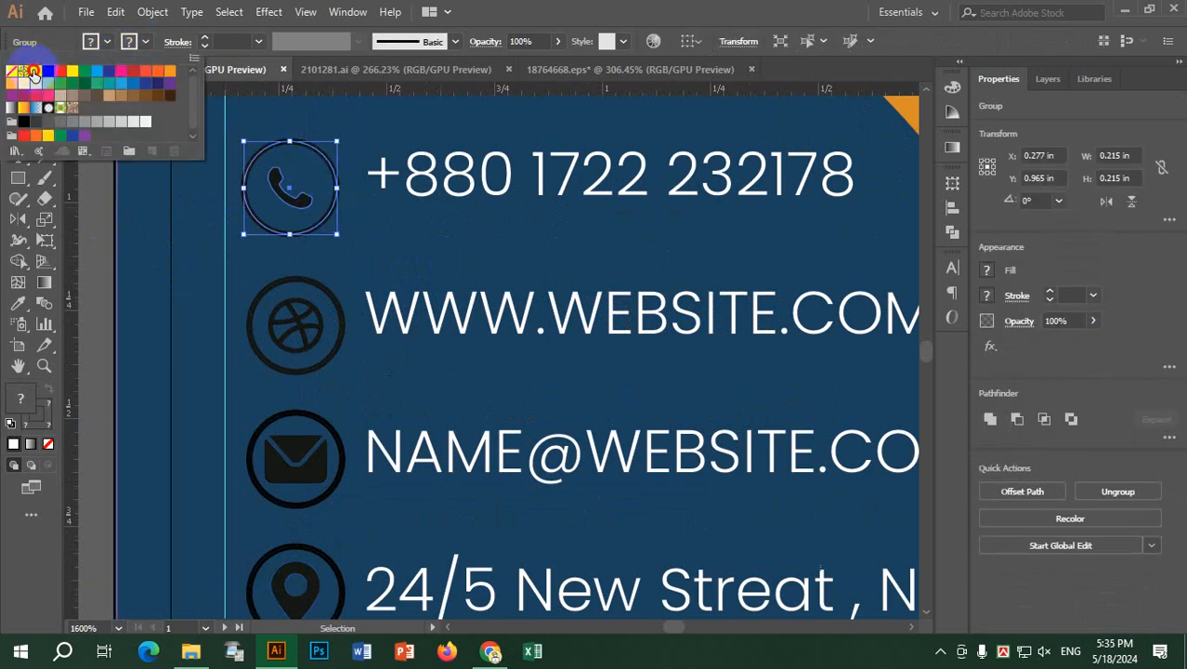
click(34, 73)
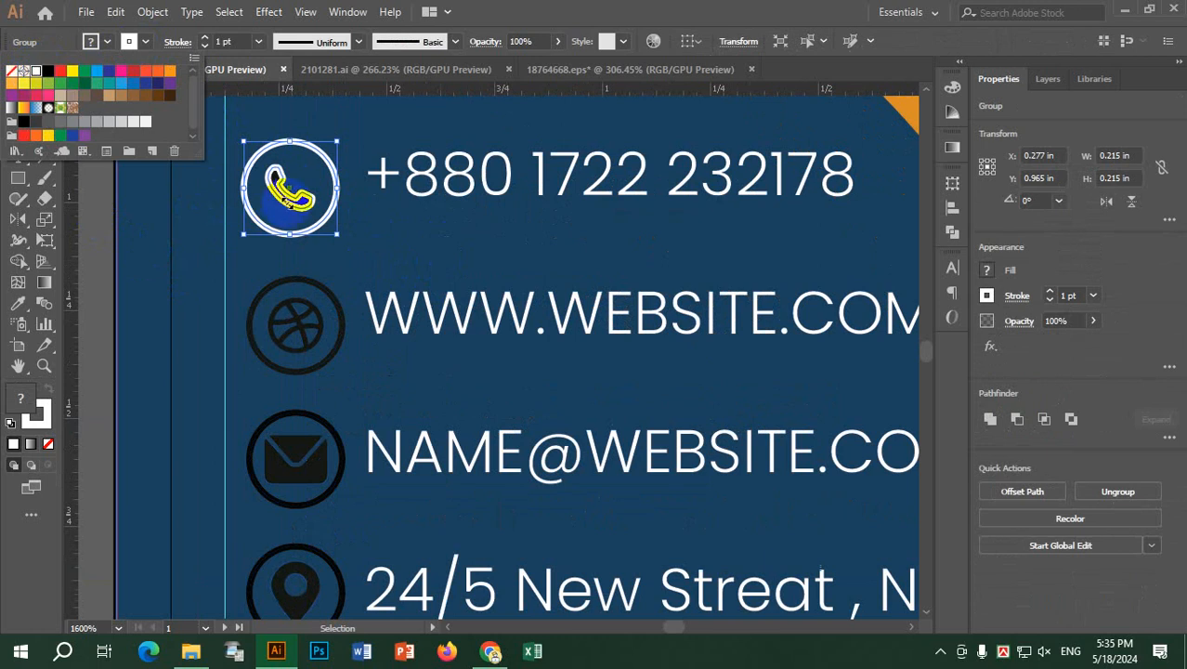
click(18, 94)
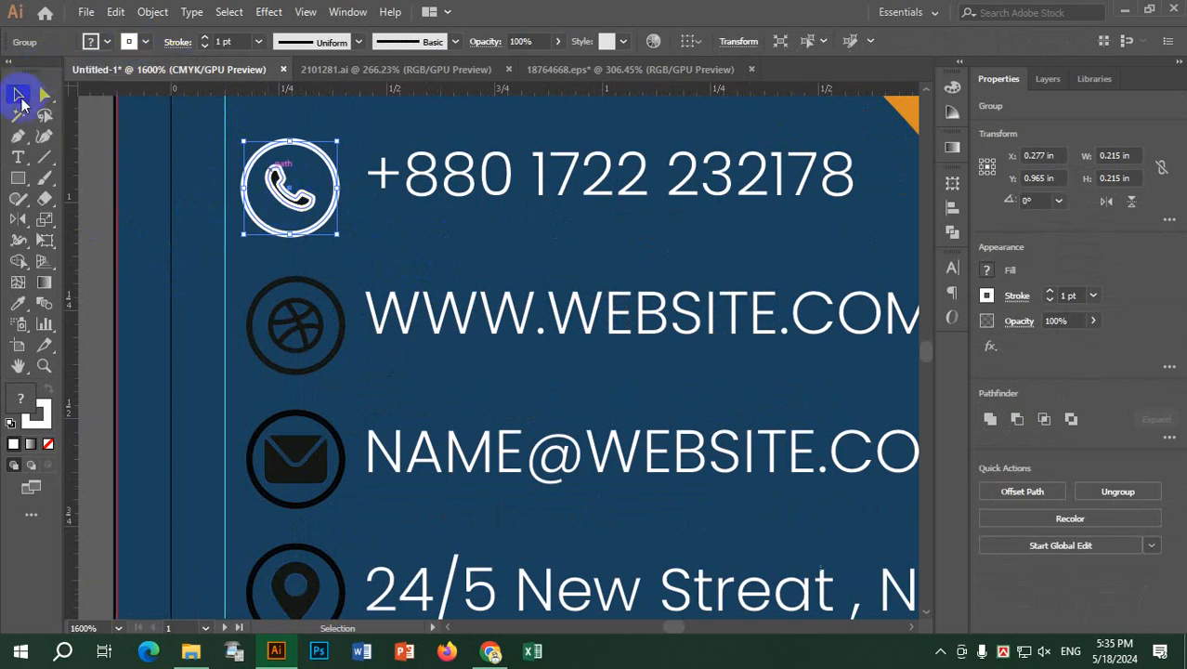
Step: Inside the phone icon group, swap fill and stroke and set the stroke to None
double_click(304, 203)
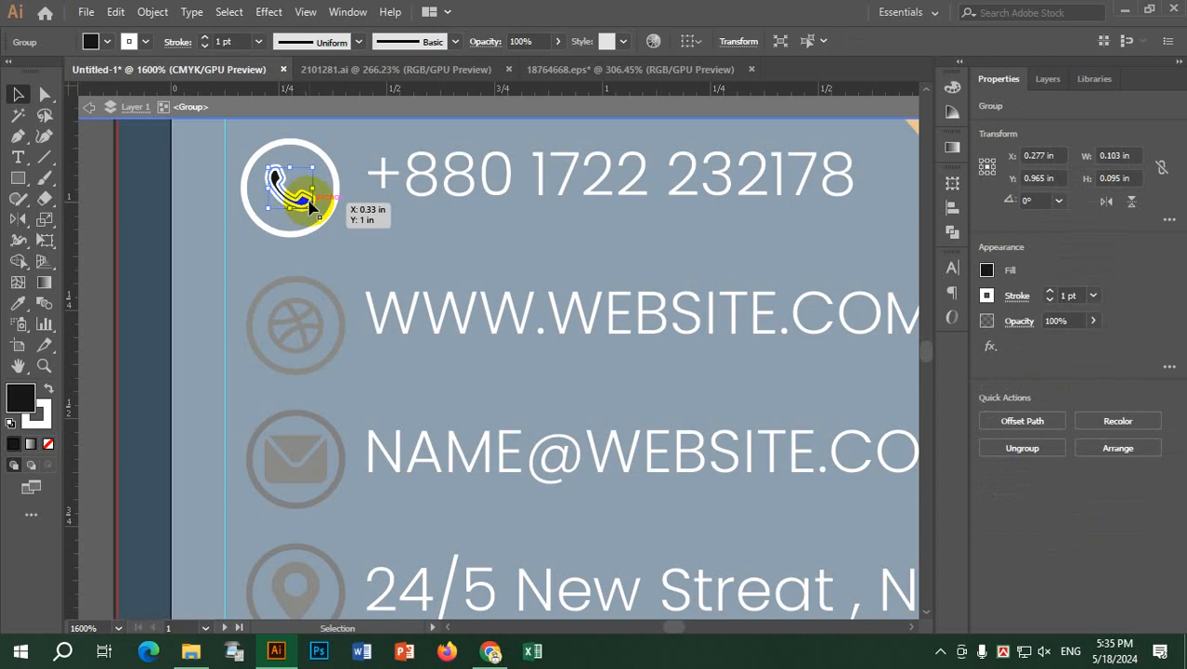
click(46, 390)
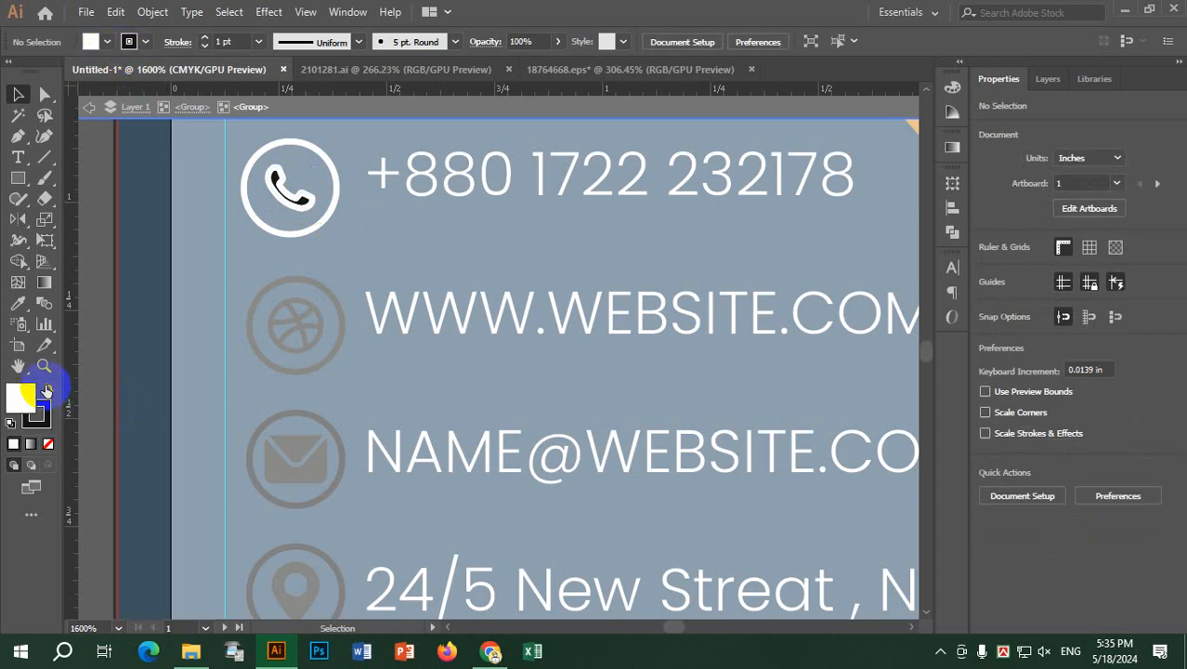
click(143, 42)
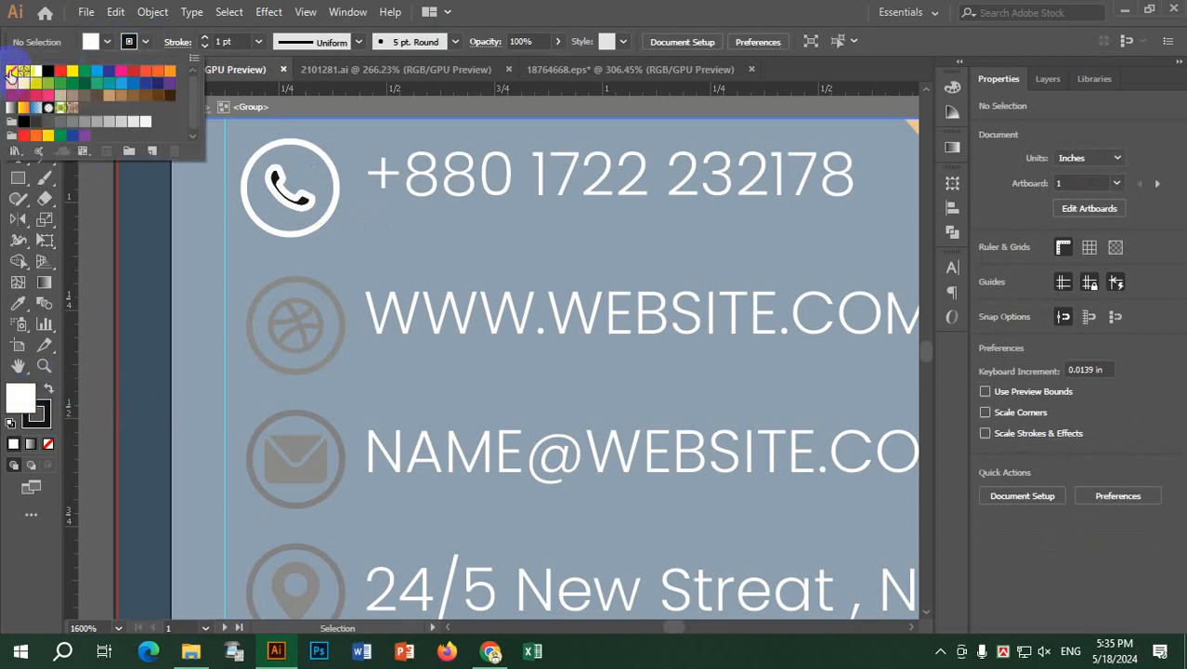
click(10, 72)
click(57, 87)
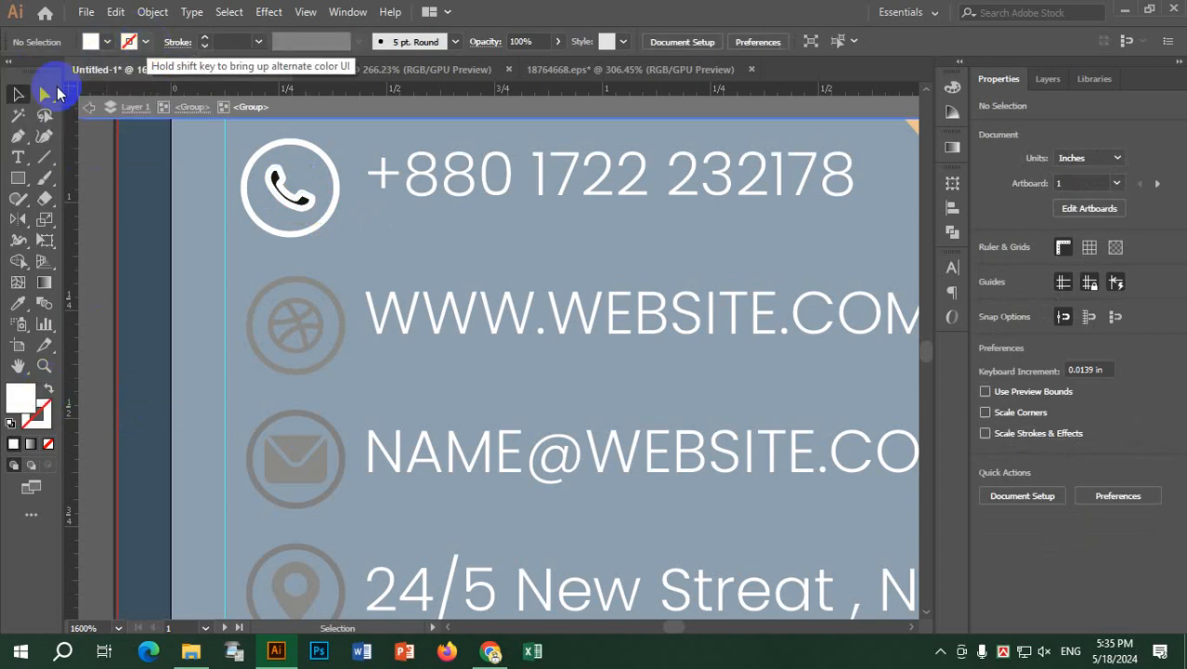
click(18, 93)
click(88, 107)
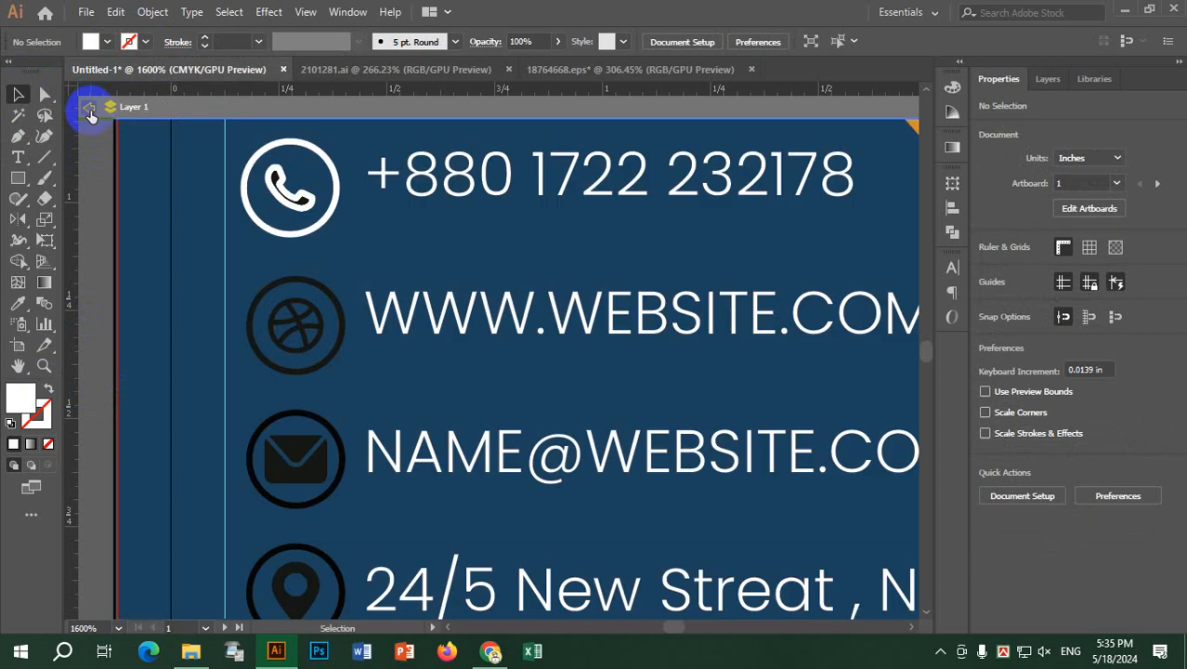
Step: Re-enter the phone group and make the handset solid white with no outline
double_click(288, 195)
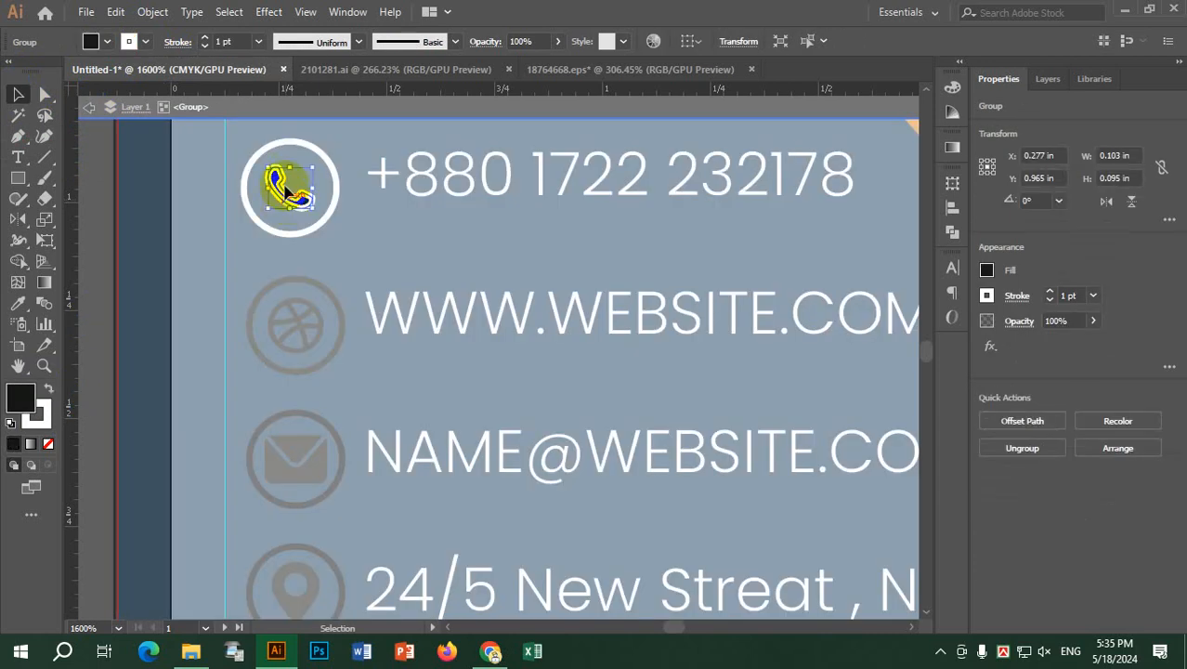
click(50, 390)
click(145, 41)
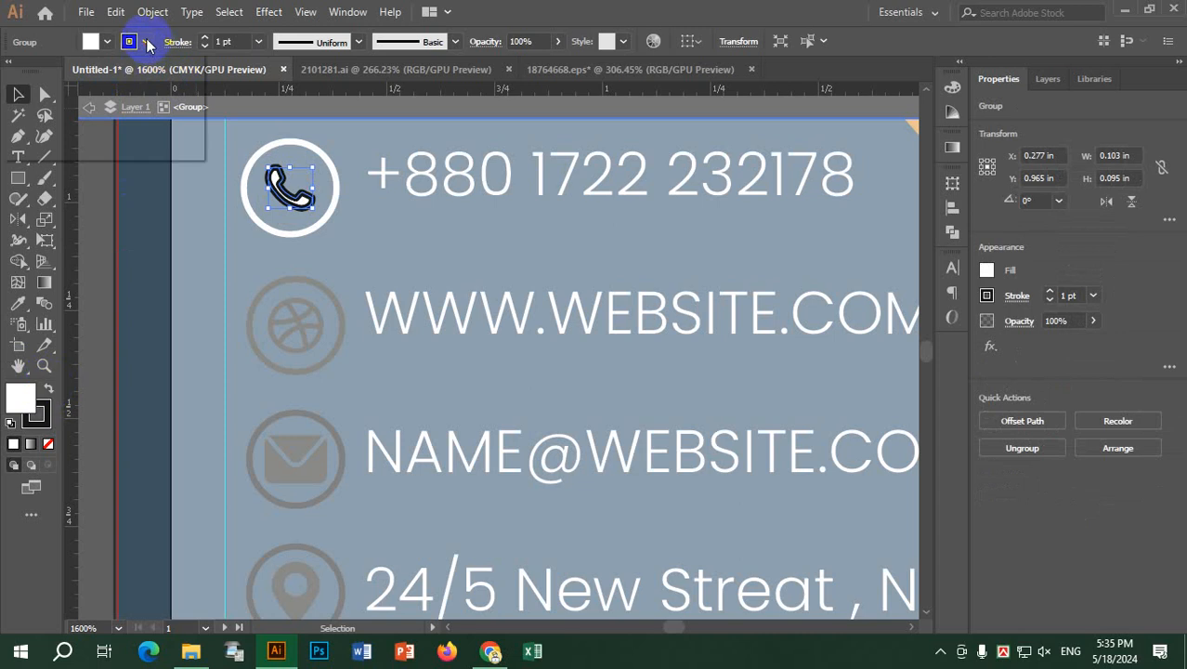
click(12, 74)
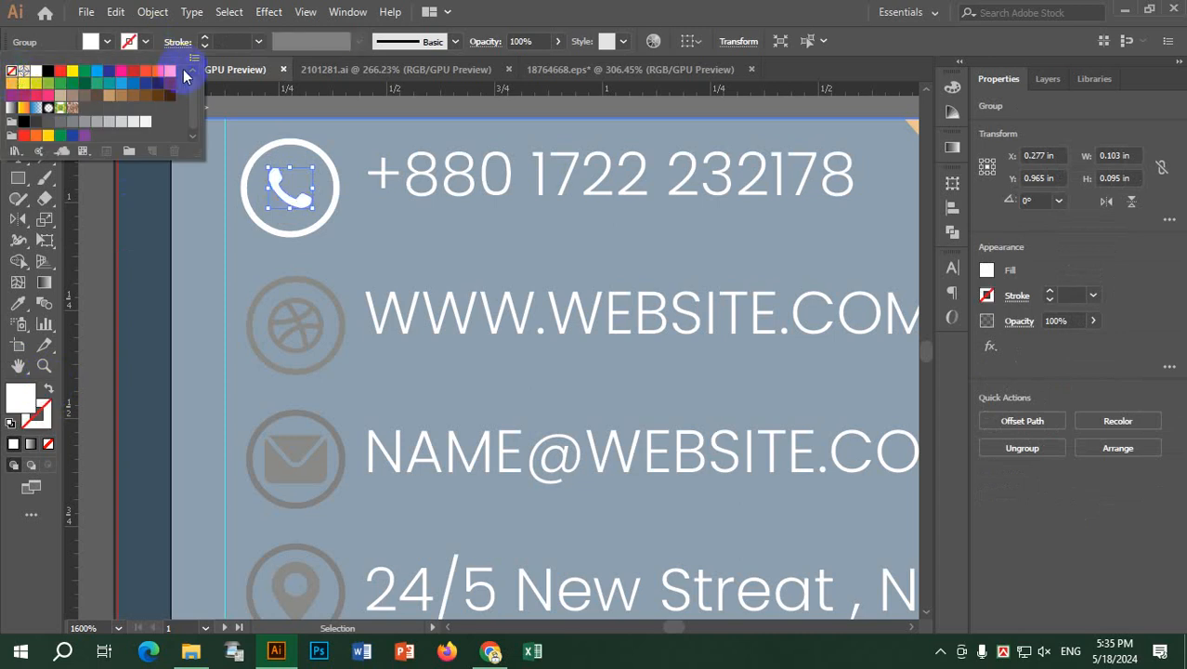
click(145, 41)
click(88, 112)
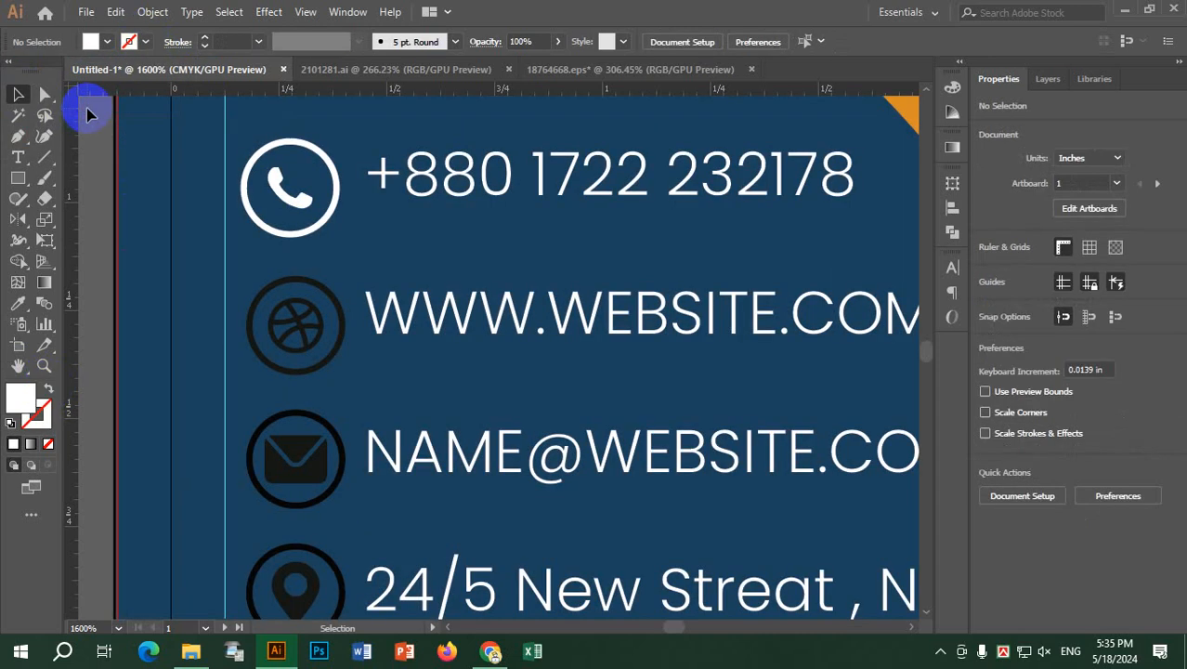
Step: Give the dribbble icon's ring and inner ball white outlines
double_click(334, 309)
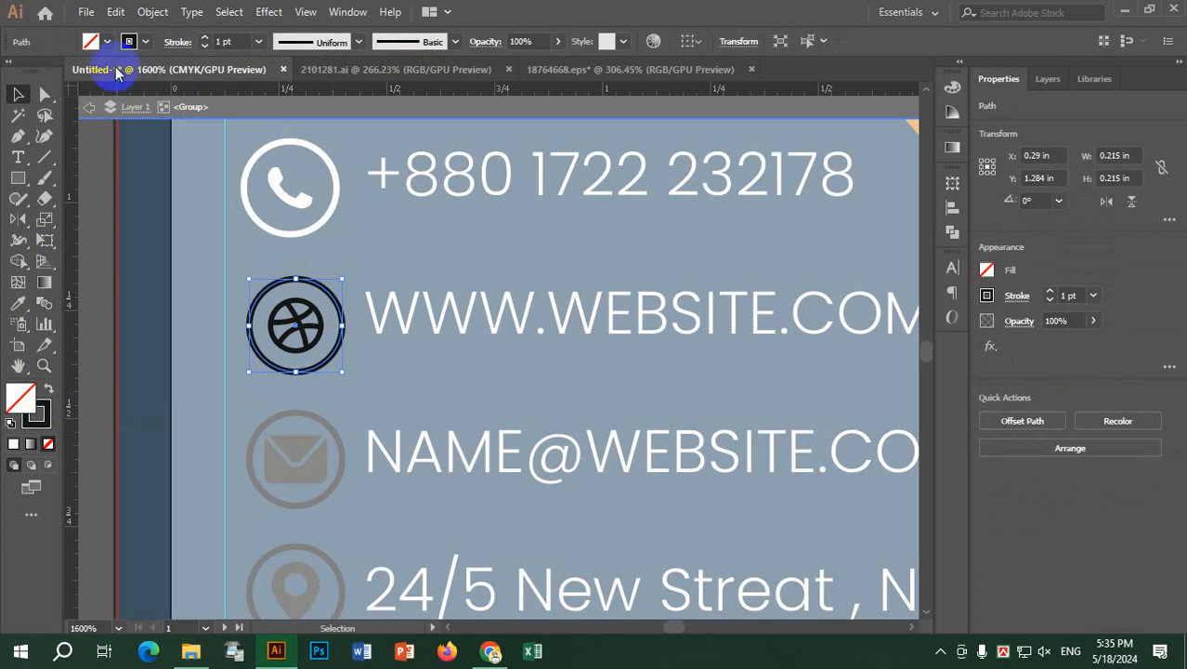
click(139, 42)
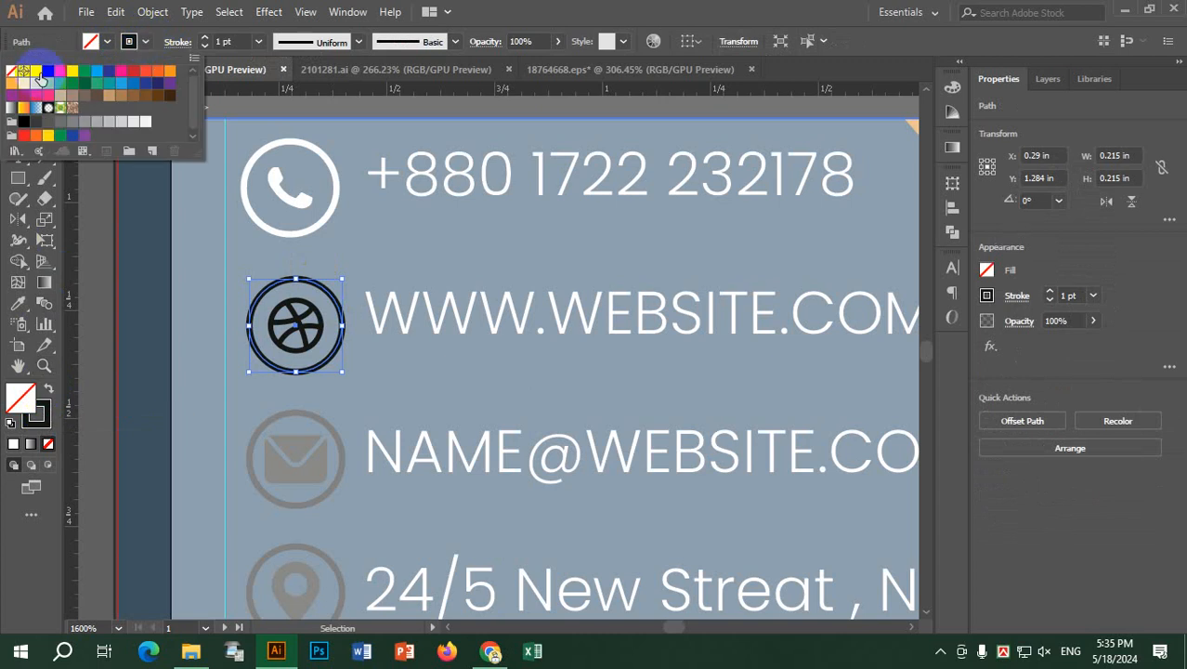
click(36, 70)
click(233, 154)
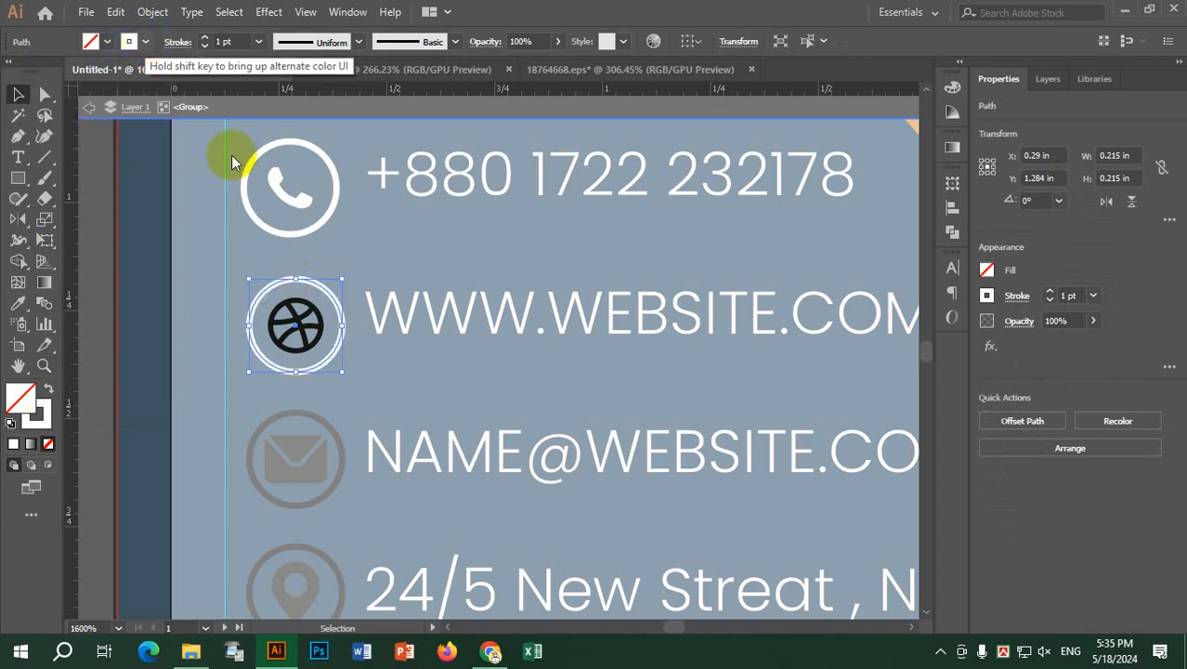
click(288, 312)
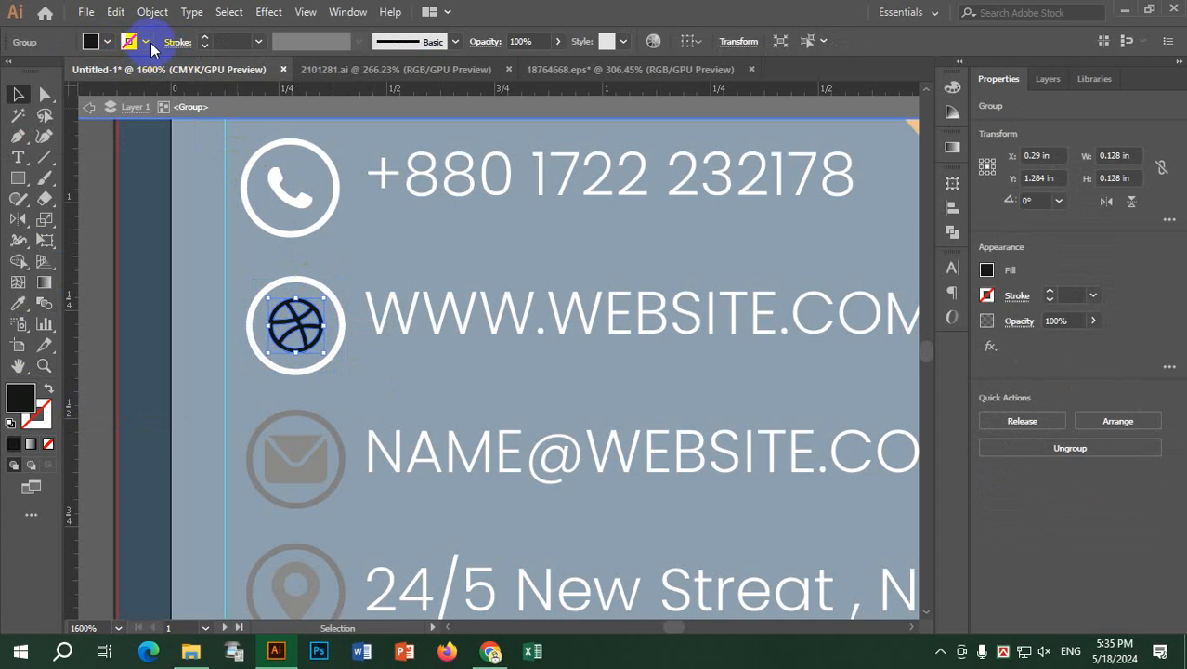
click(141, 42)
click(35, 71)
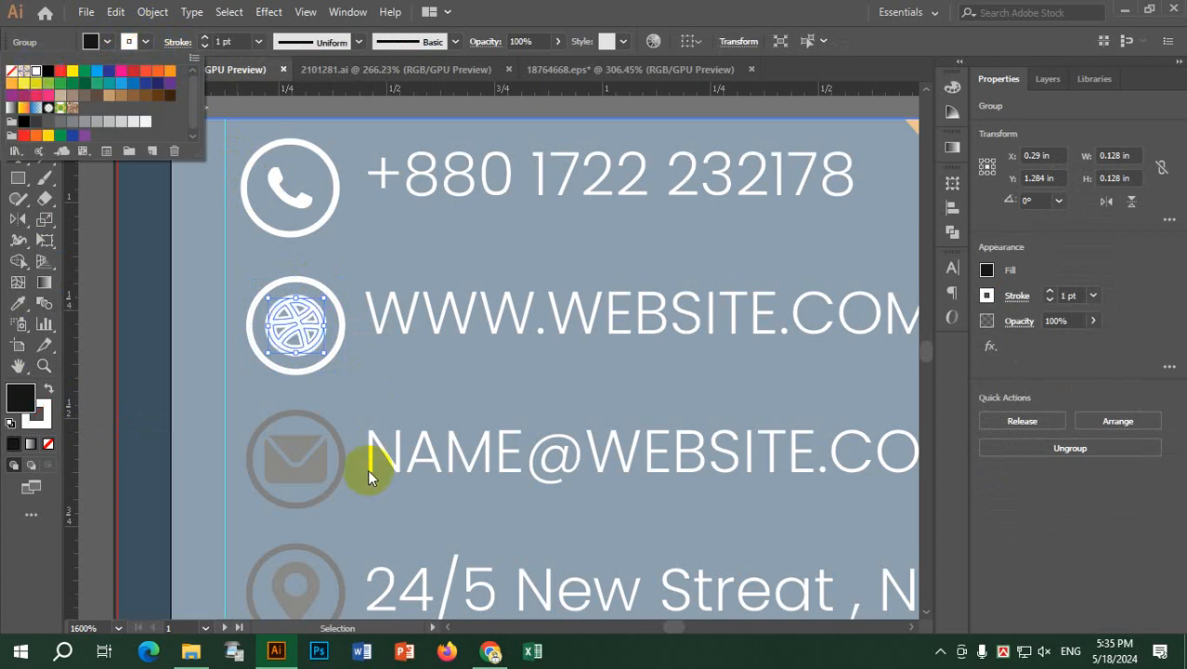
click(310, 423)
Step: Give the email icon's ring a white outline
double_click(318, 423)
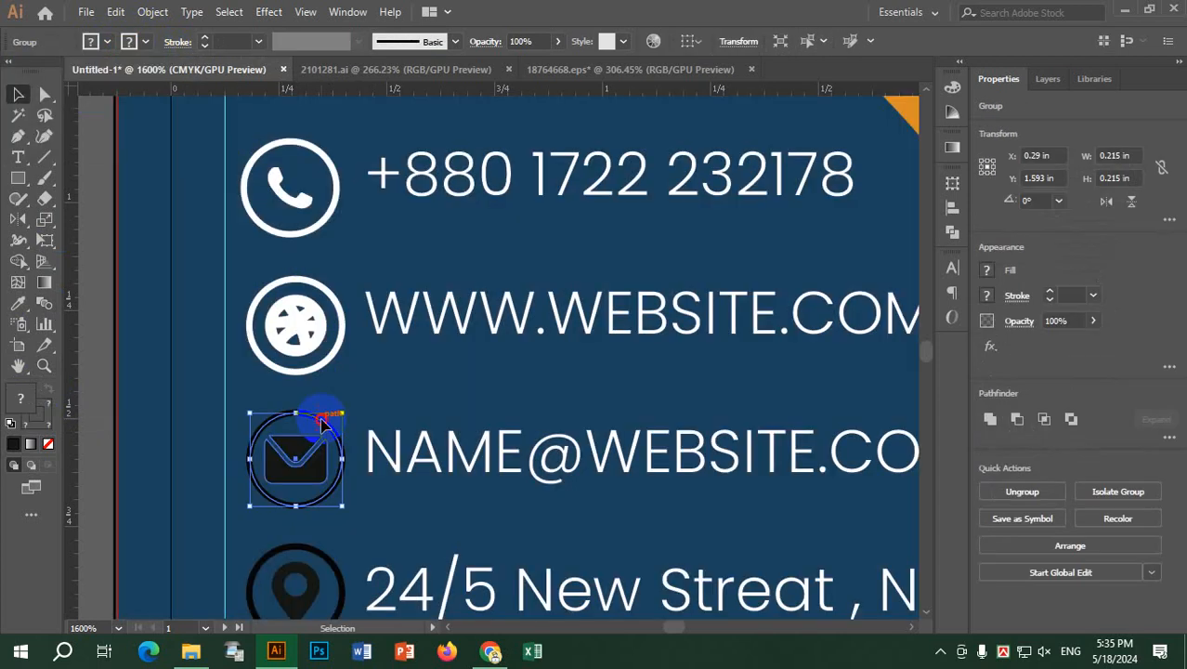
click(147, 42)
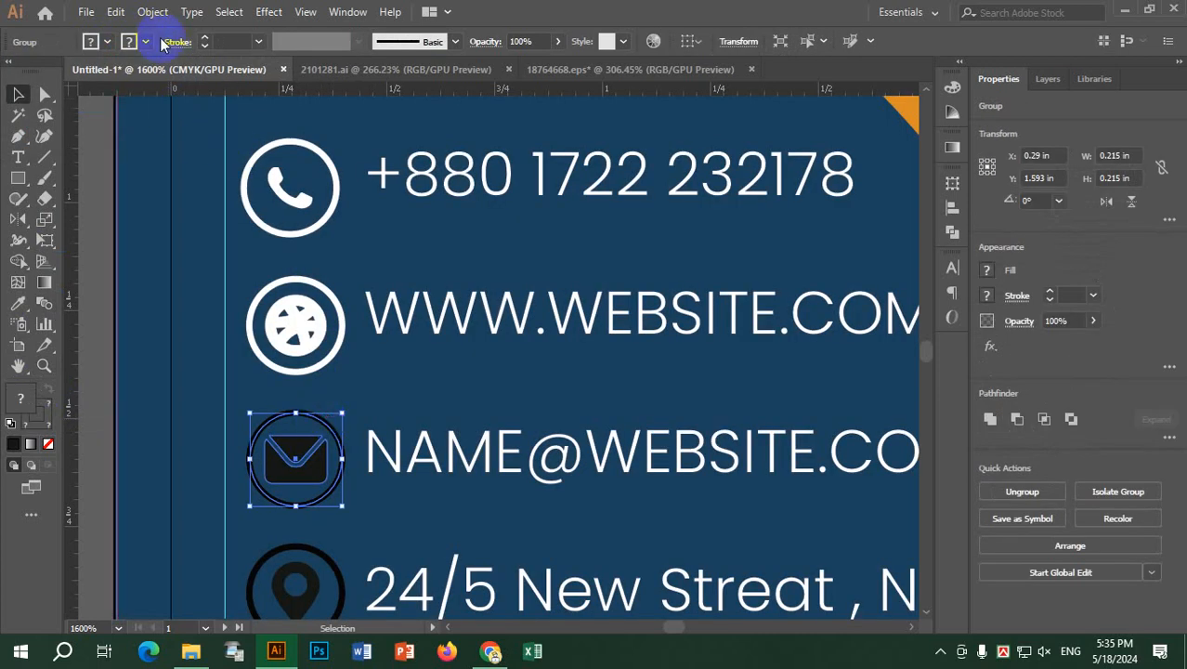
click(36, 74)
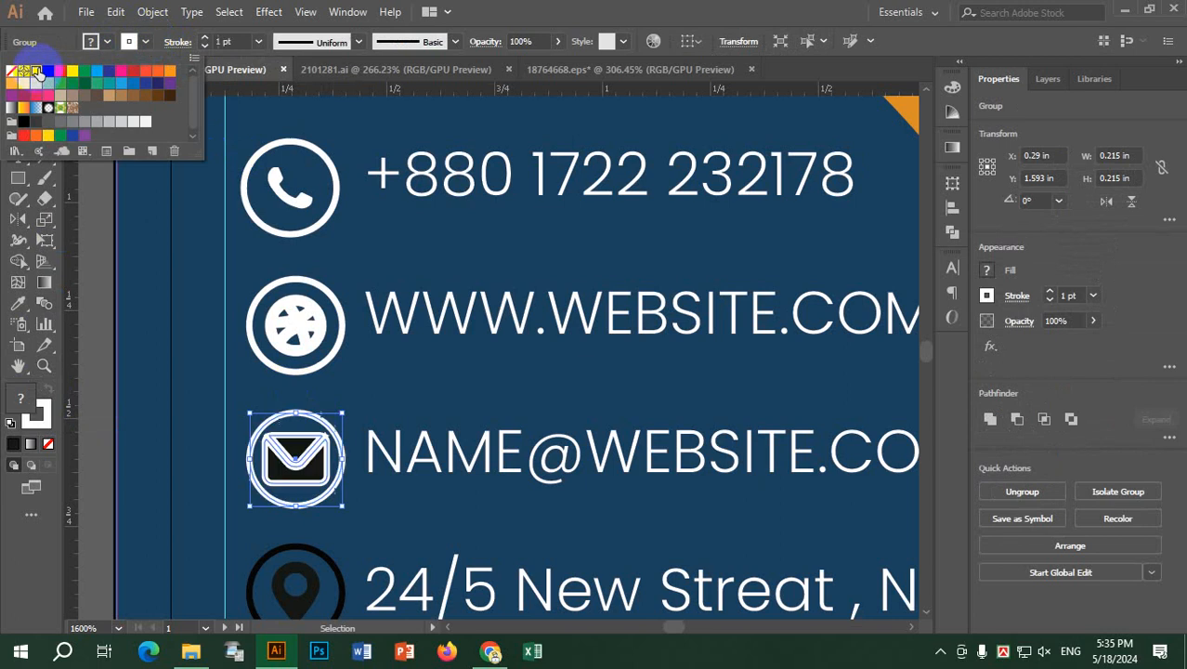
Step: Fill the envelope inside the email group white and remove its outline
double_click(310, 439)
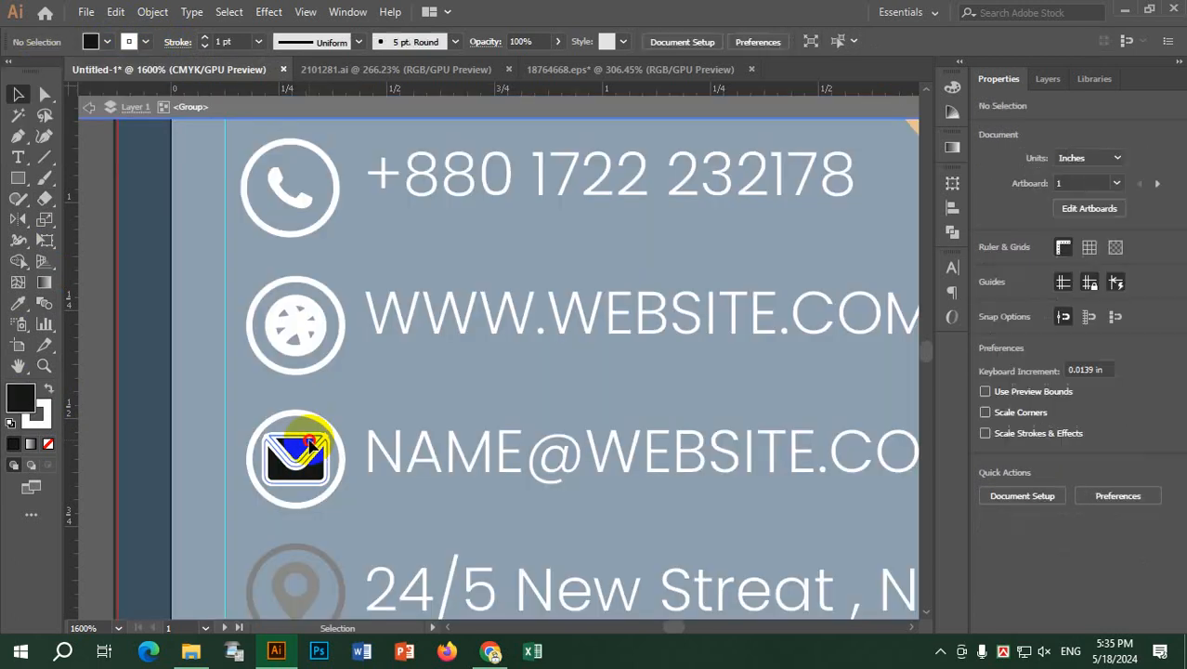
click(310, 439)
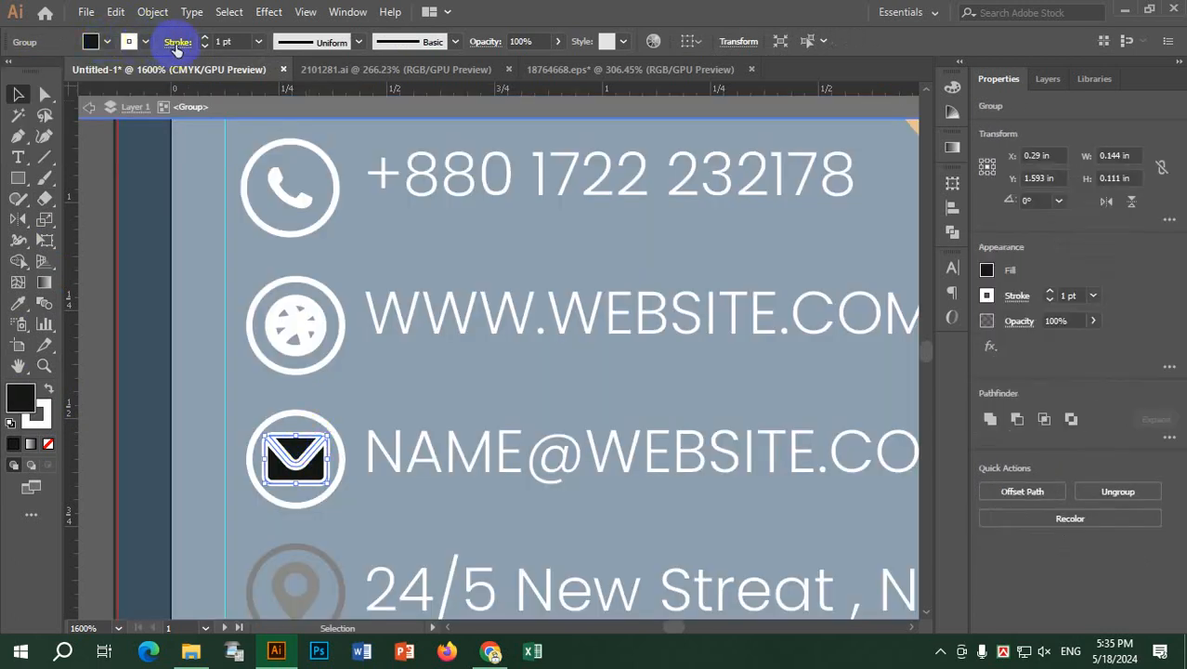
click(111, 43)
click(36, 72)
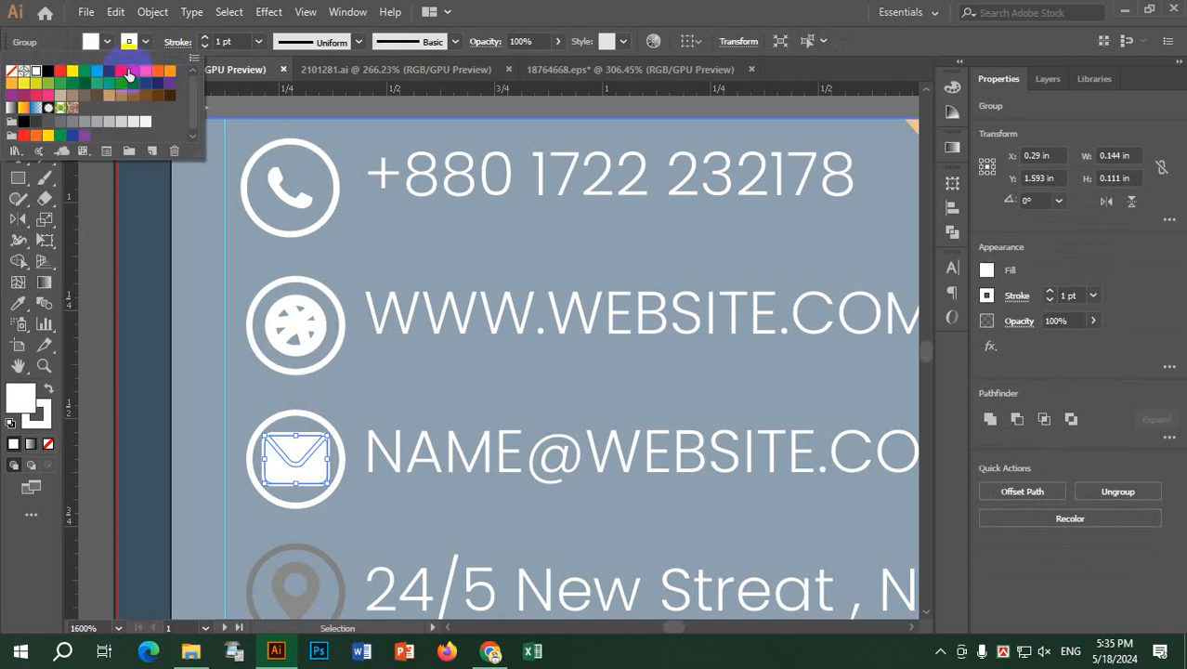
click(144, 43)
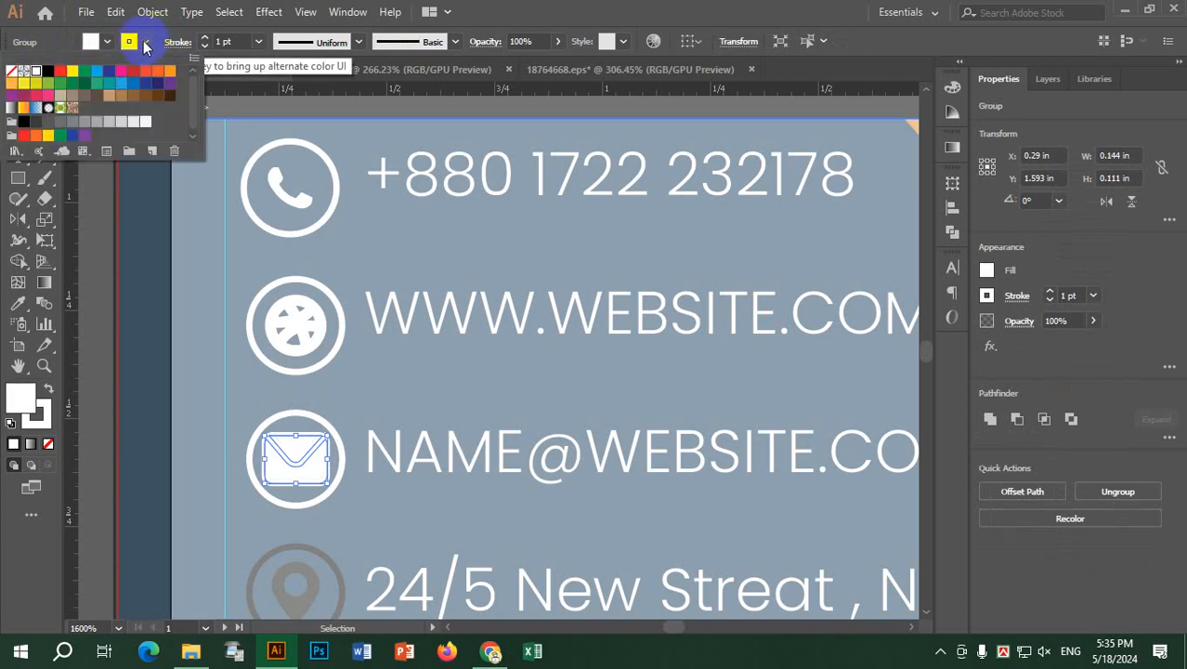
click(12, 72)
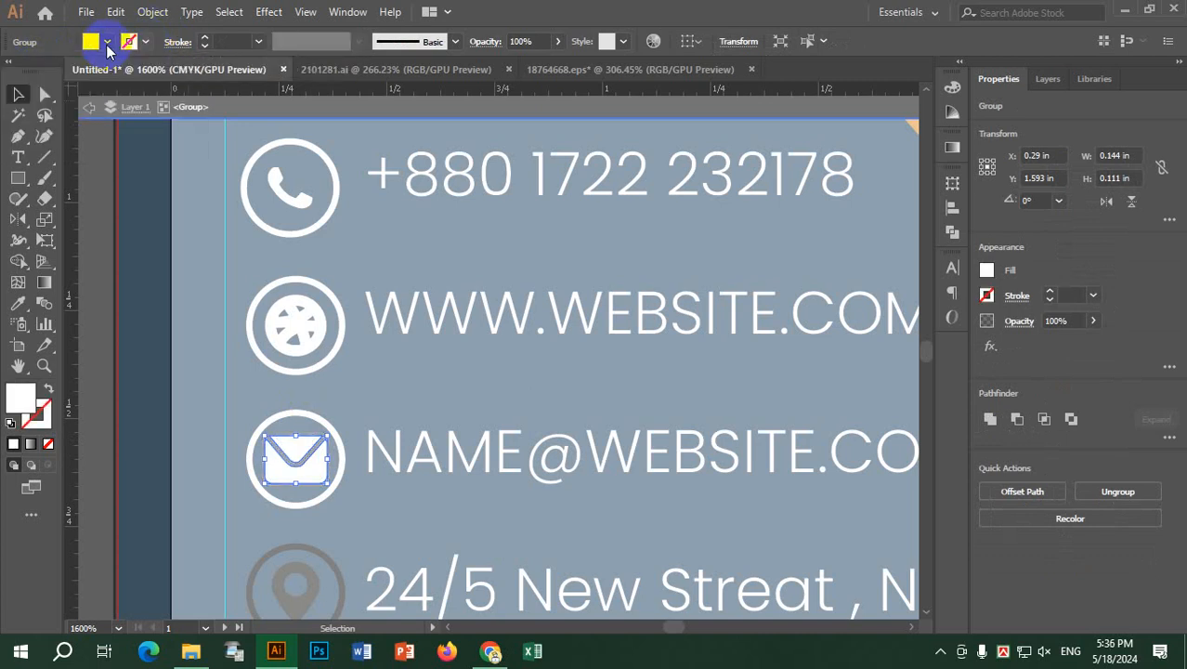
click(21, 95)
click(89, 111)
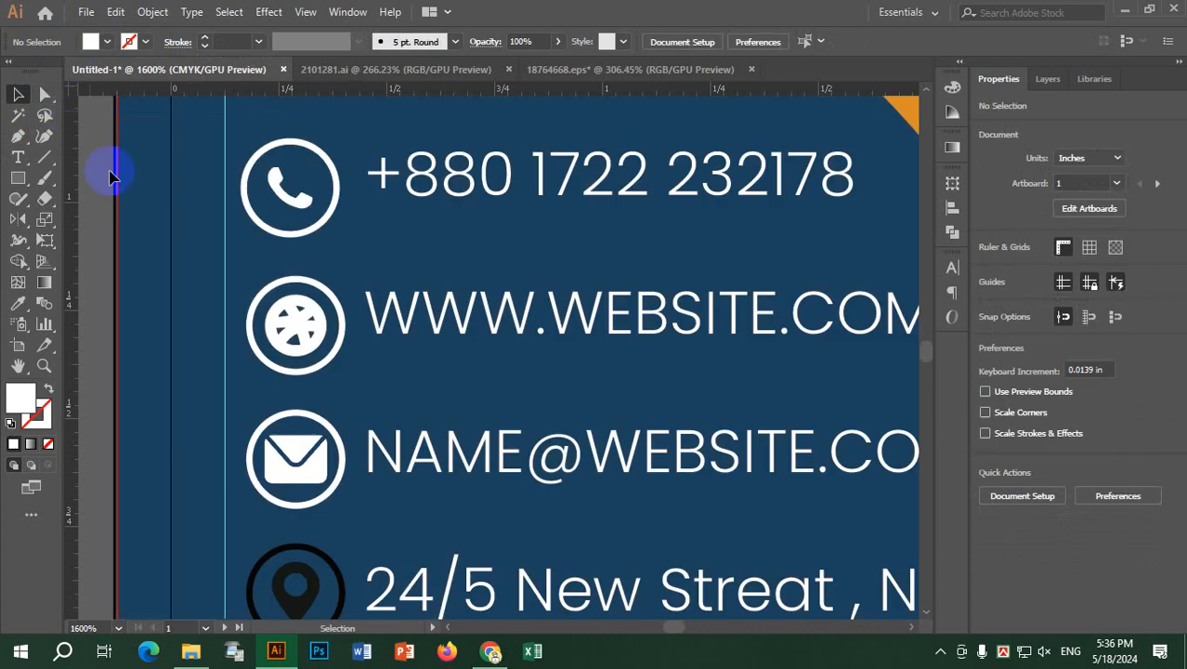
scroll(457, 409, down, 5)
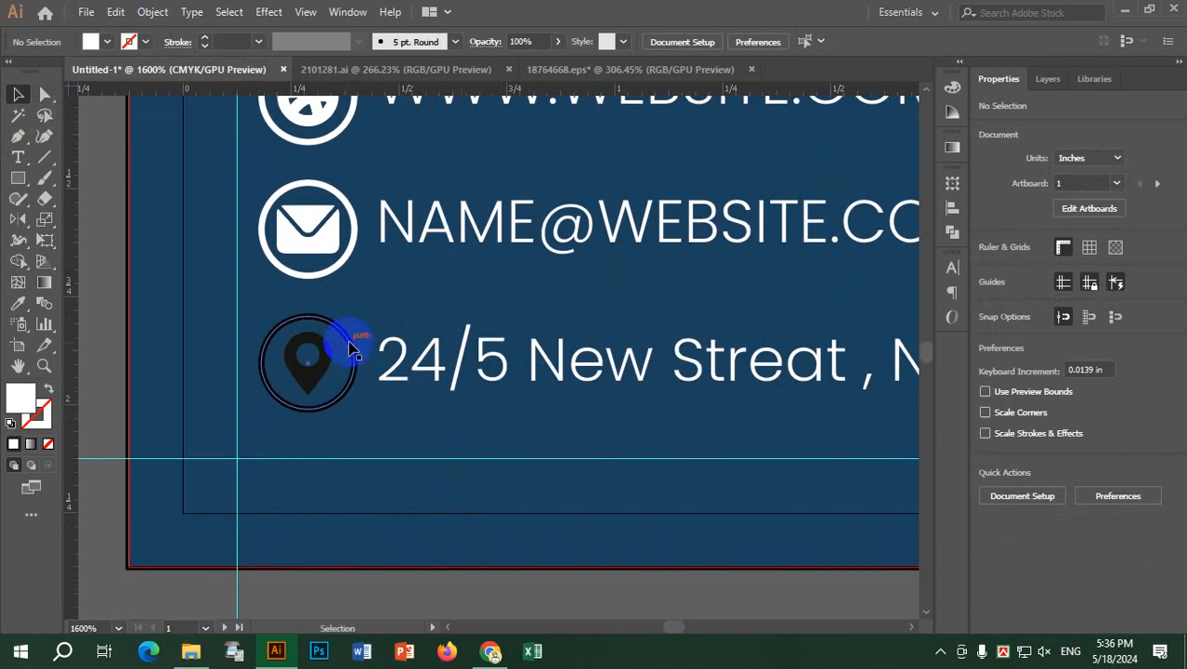
Step: Inside the location pin group, make the pin's ring outline white
double_click(345, 360)
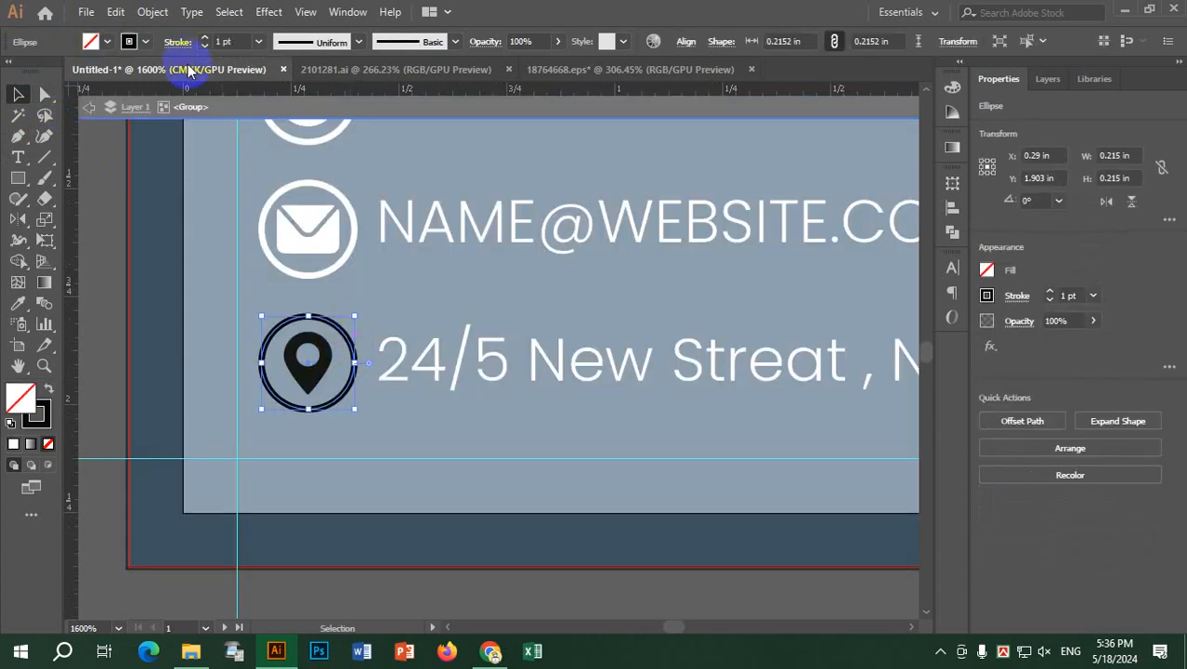
click(129, 40)
click(36, 74)
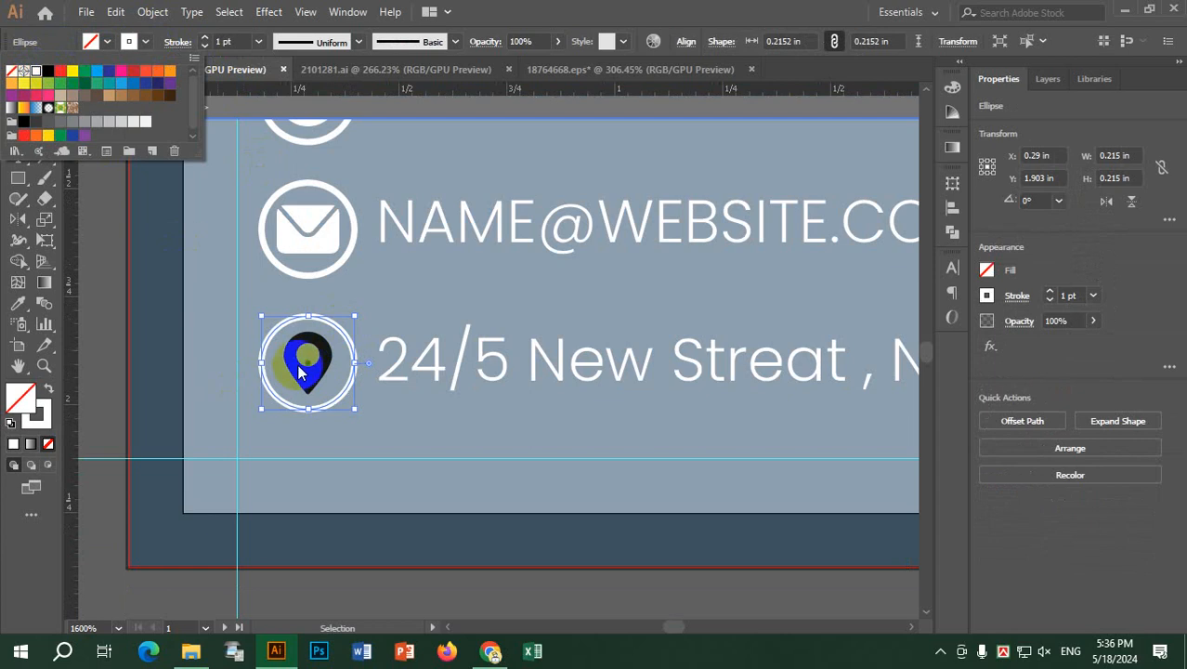
click(321, 355)
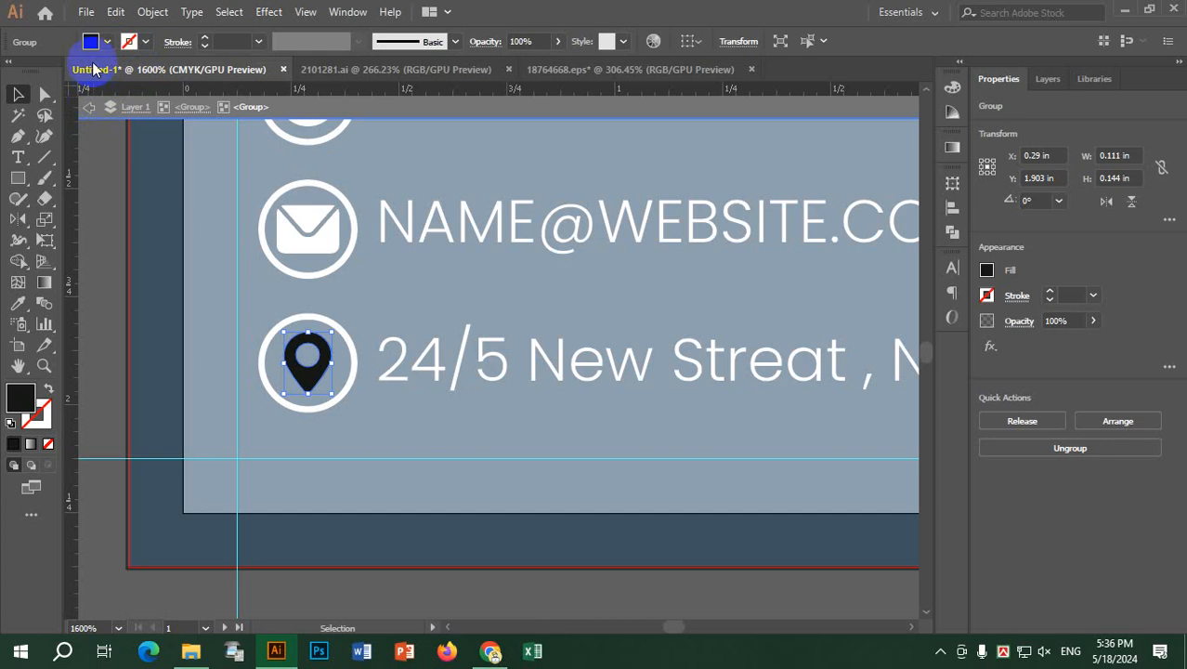
Step: Fill the location pin with white and exit isolation mode
click(92, 44)
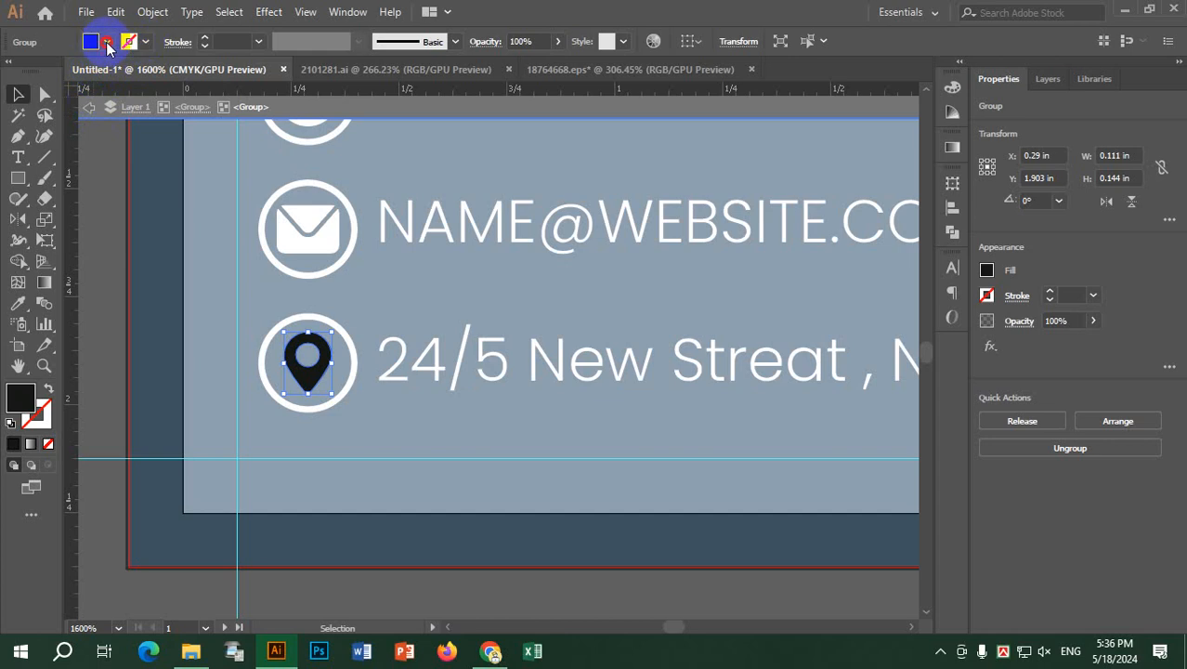
click(108, 42)
click(37, 74)
click(127, 47)
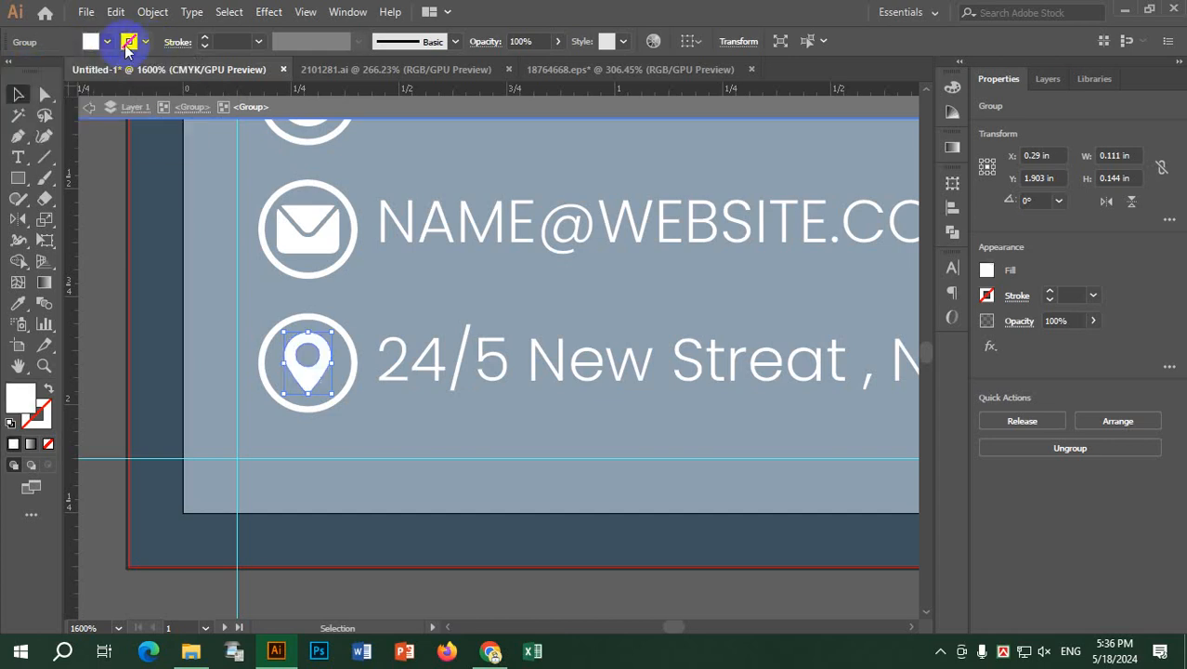
click(83, 105)
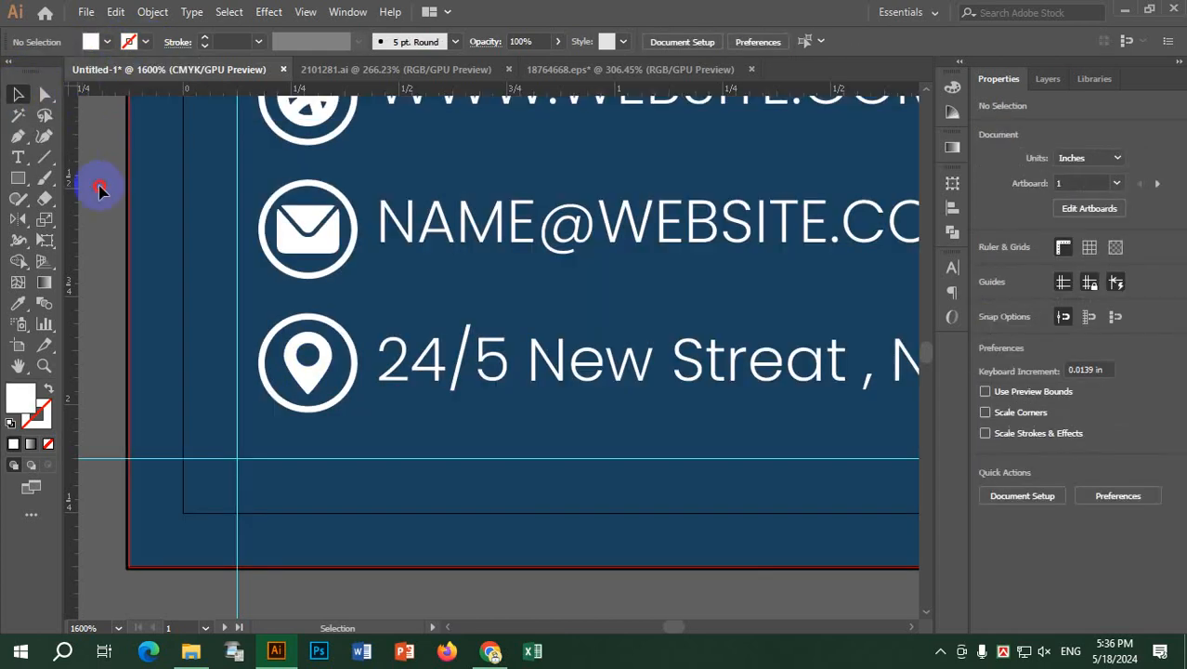
scroll(164, 212, down, 4)
Step: Isolate the website icon, thin its stroke to 0.5 pt and swap fill and stroke
scroll(185, 249, up, 1)
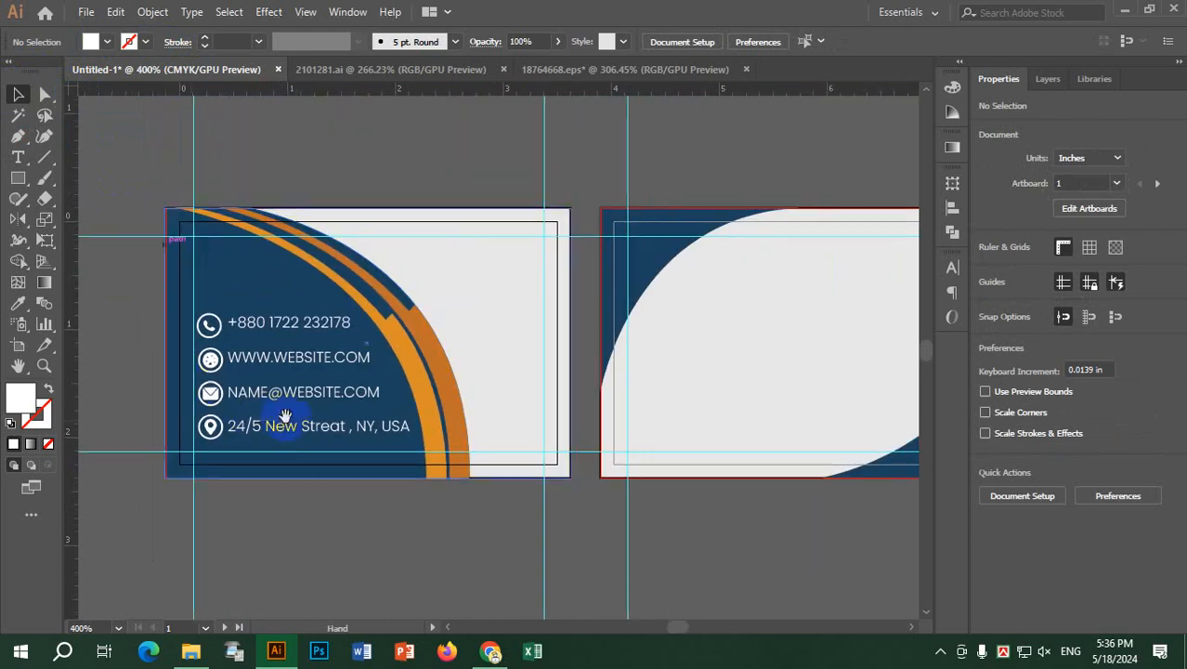
scroll(206, 390, up, 1)
scroll(216, 380, up, 3)
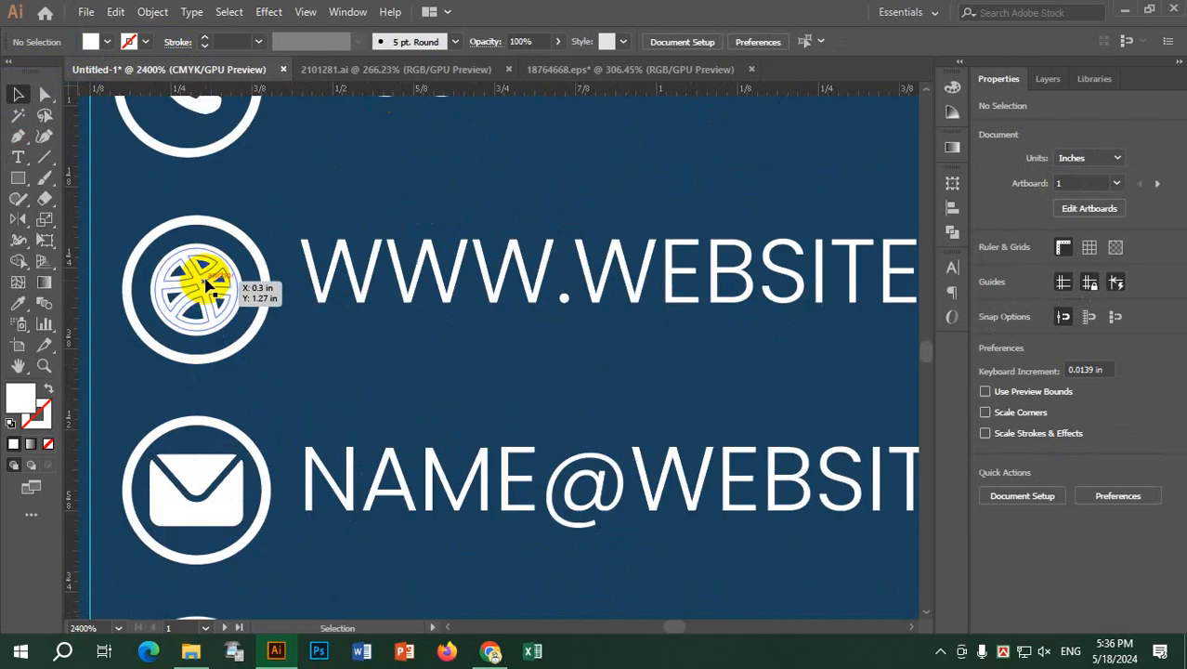
click(204, 281)
double_click(206, 283)
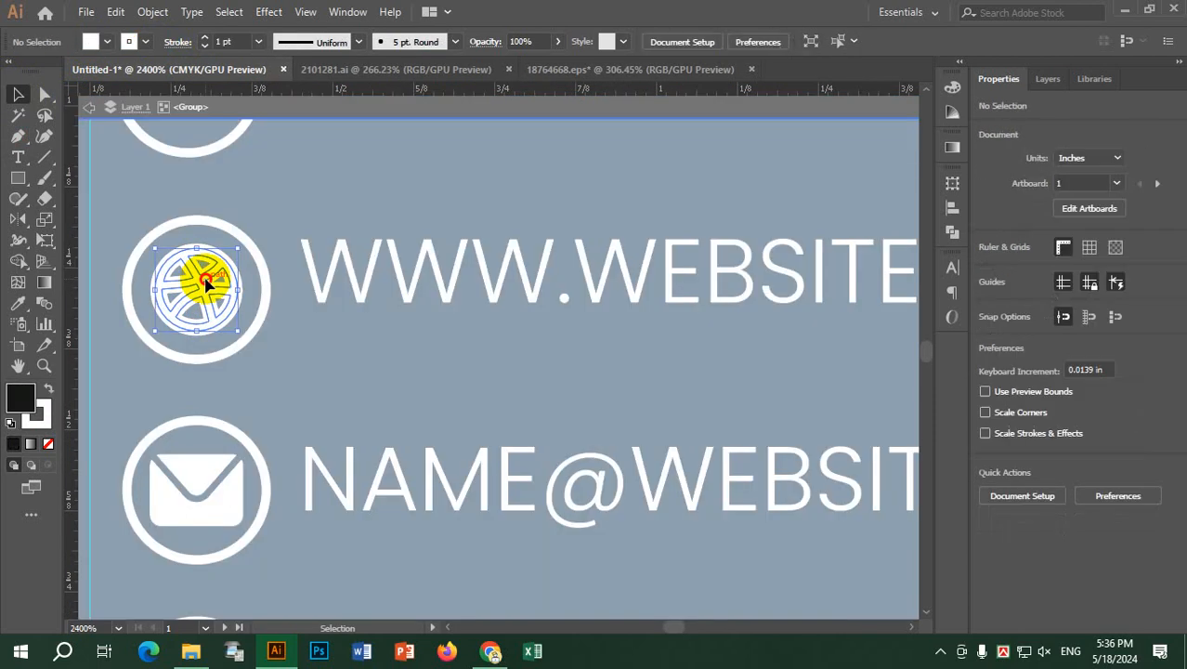
click(205, 46)
click(206, 47)
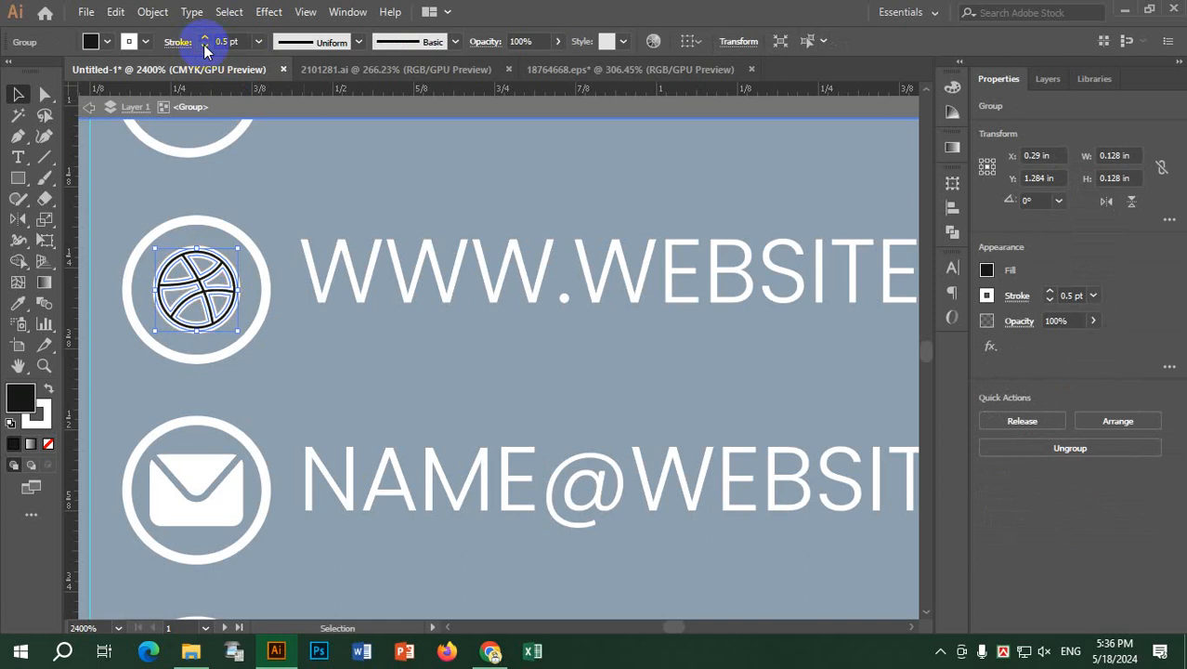
click(51, 390)
Step: Set the website icon's stroke to None so it is plain white, then exit isolation
click(148, 45)
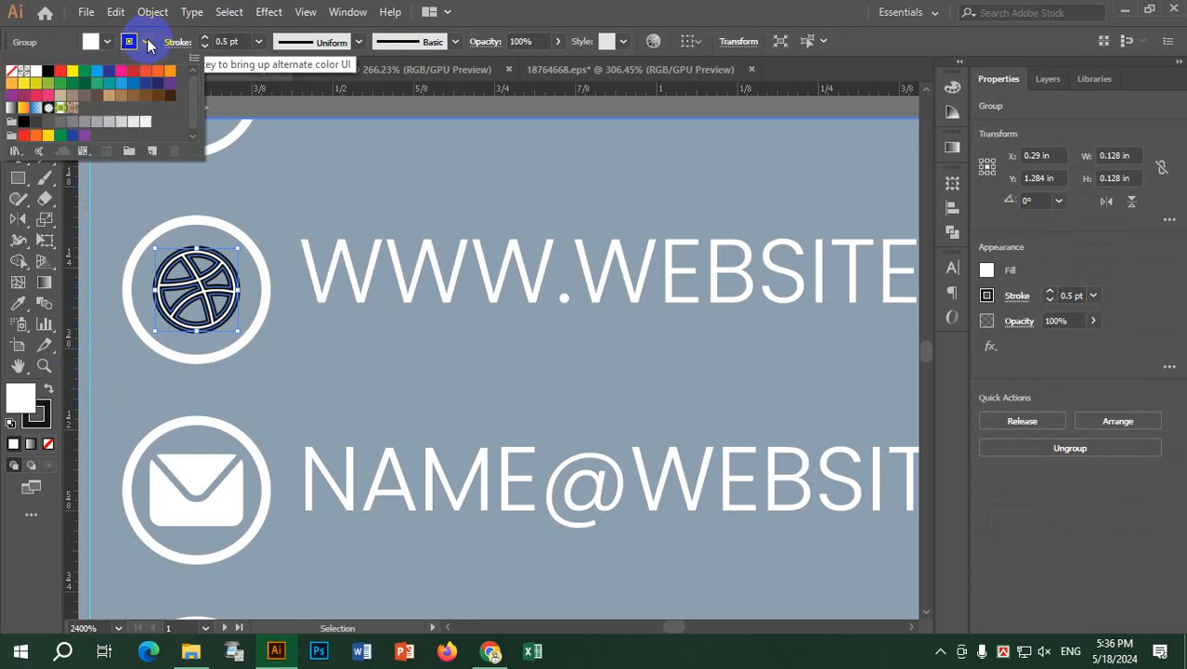
click(11, 72)
click(147, 40)
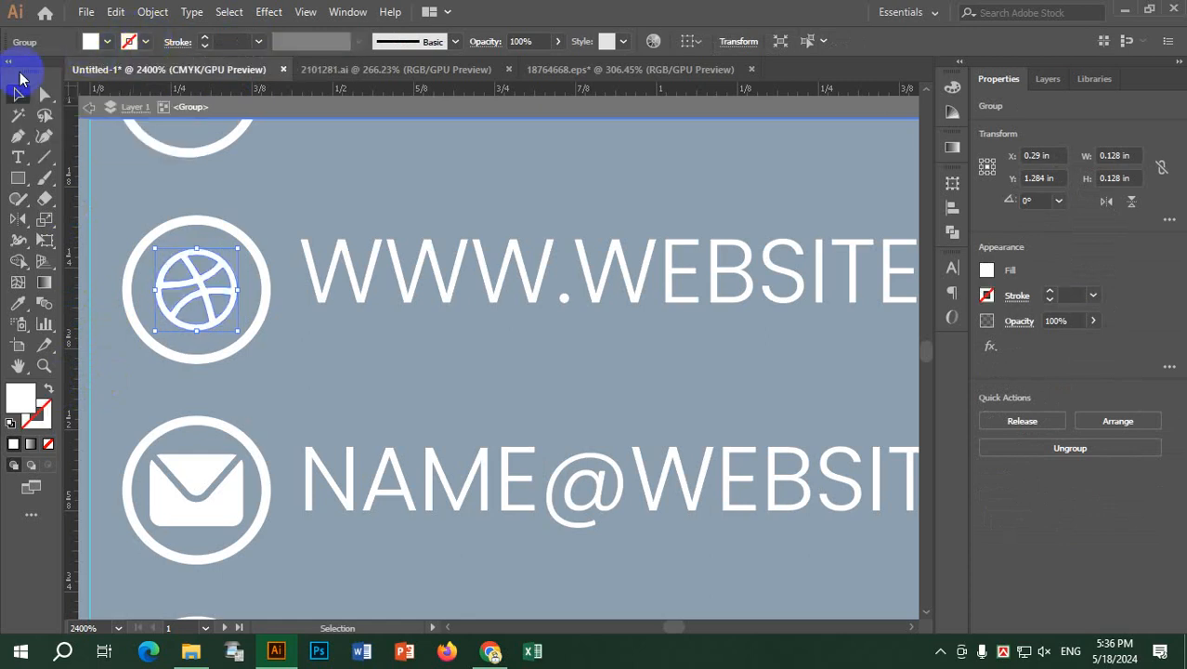
click(204, 37)
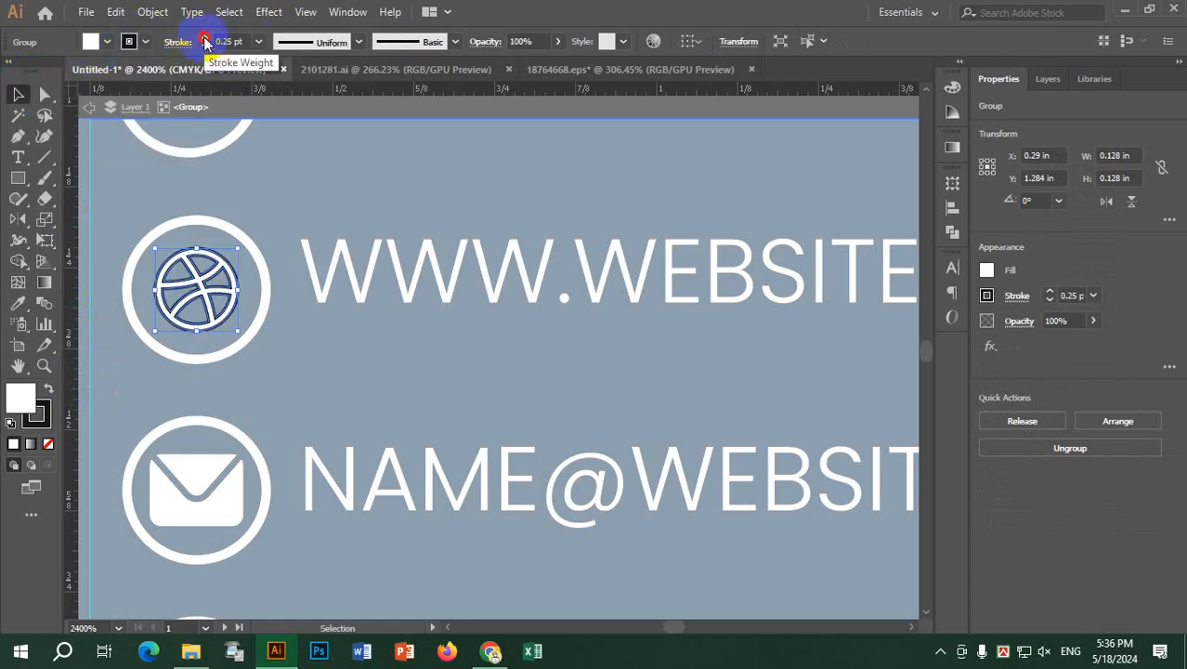
click(205, 37)
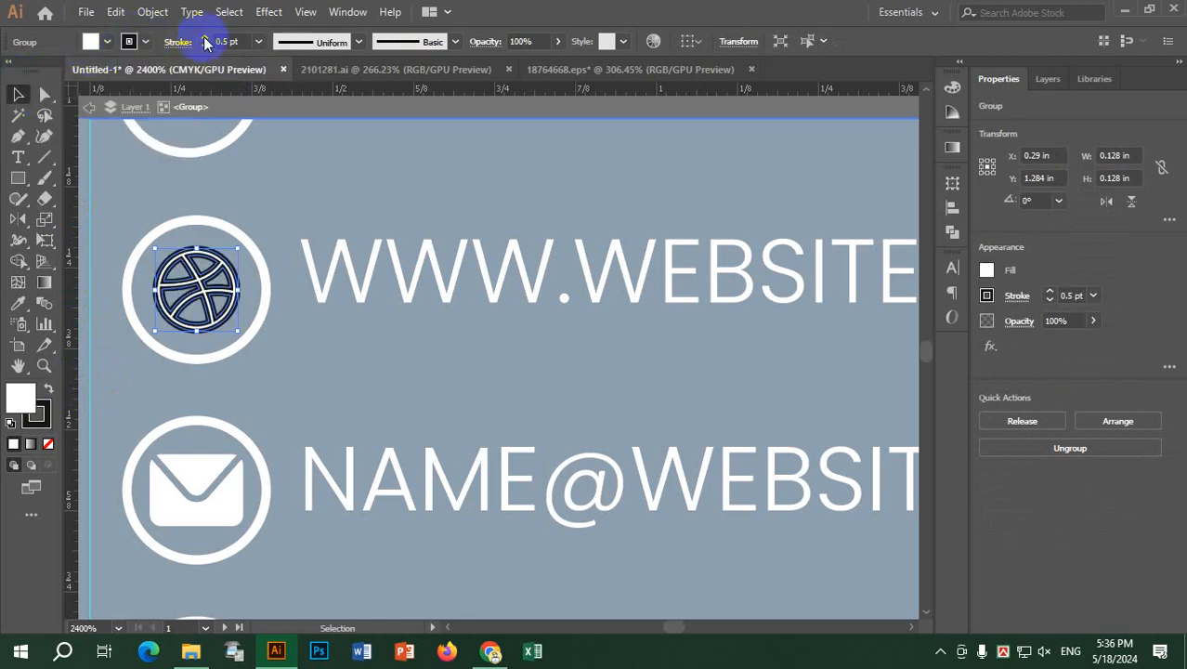
click(149, 46)
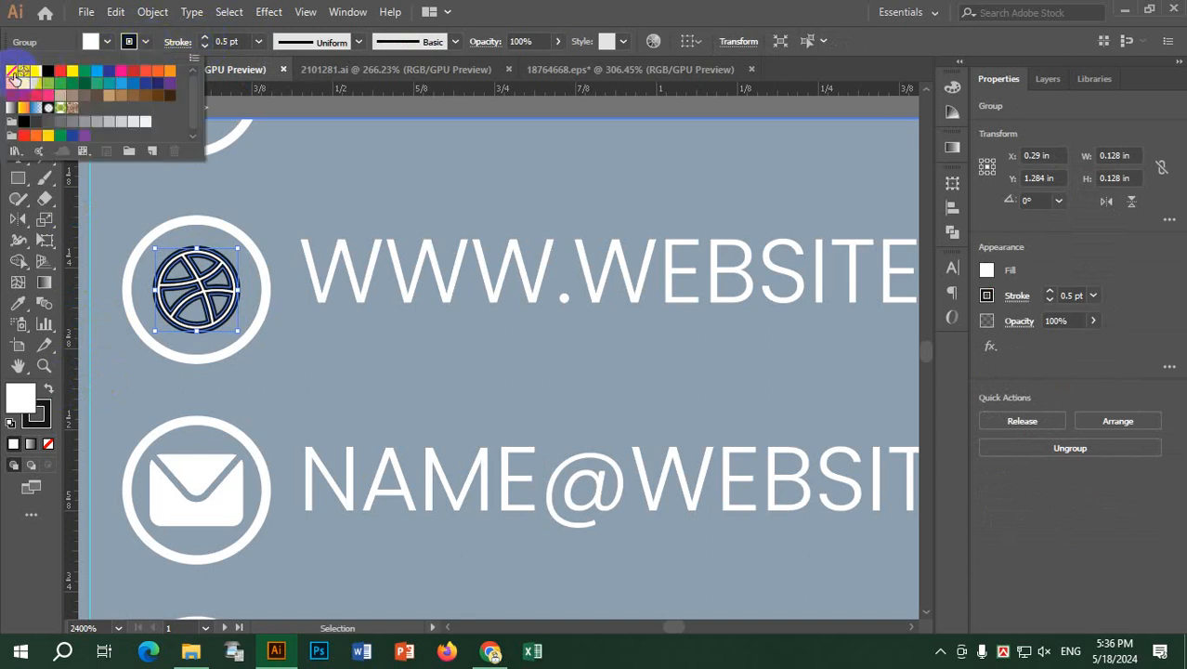
click(11, 70)
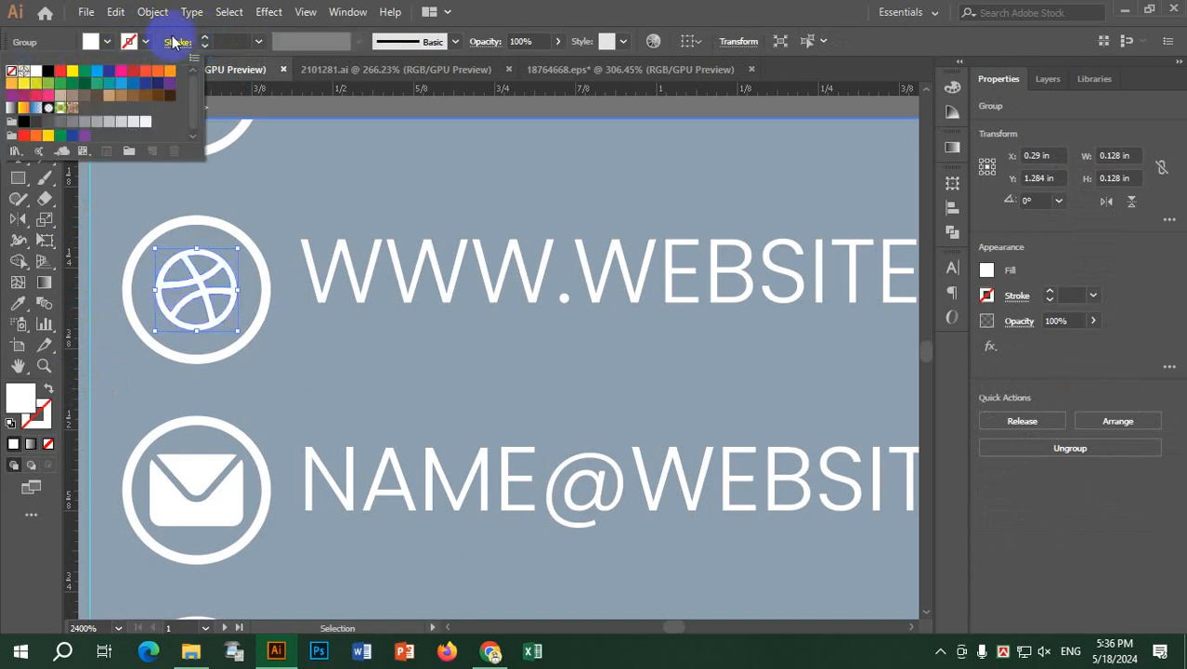
click(91, 105)
scroll(302, 351, down, 1)
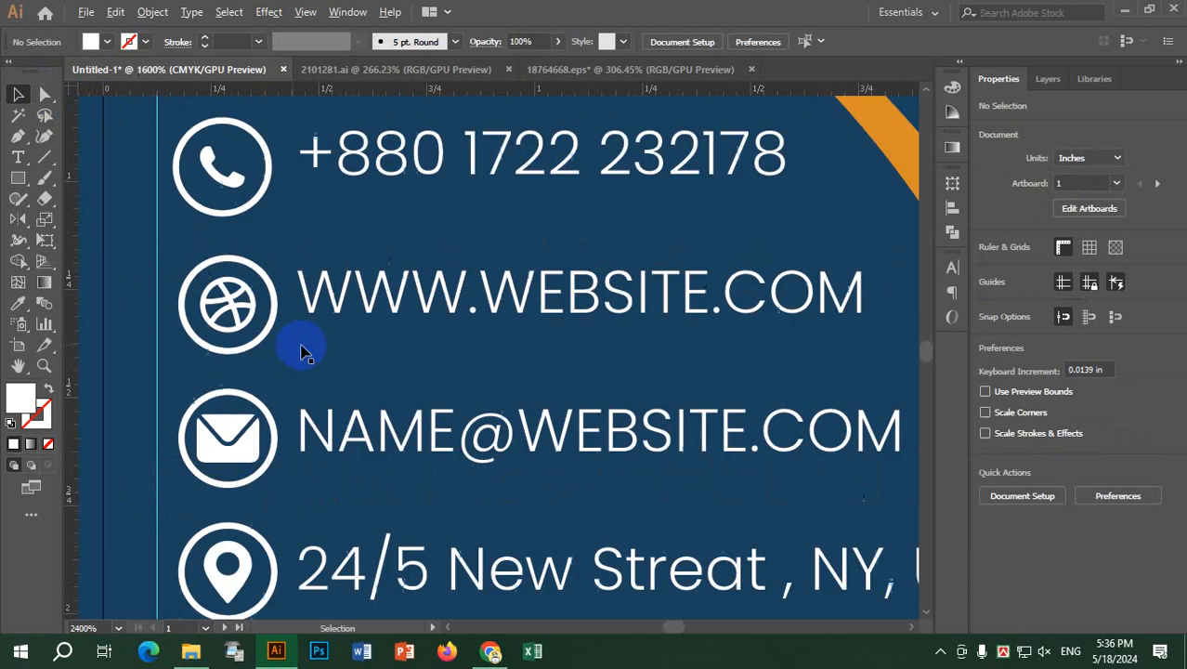
scroll(301, 351, down, 4)
scroll(457, 494, down, 1)
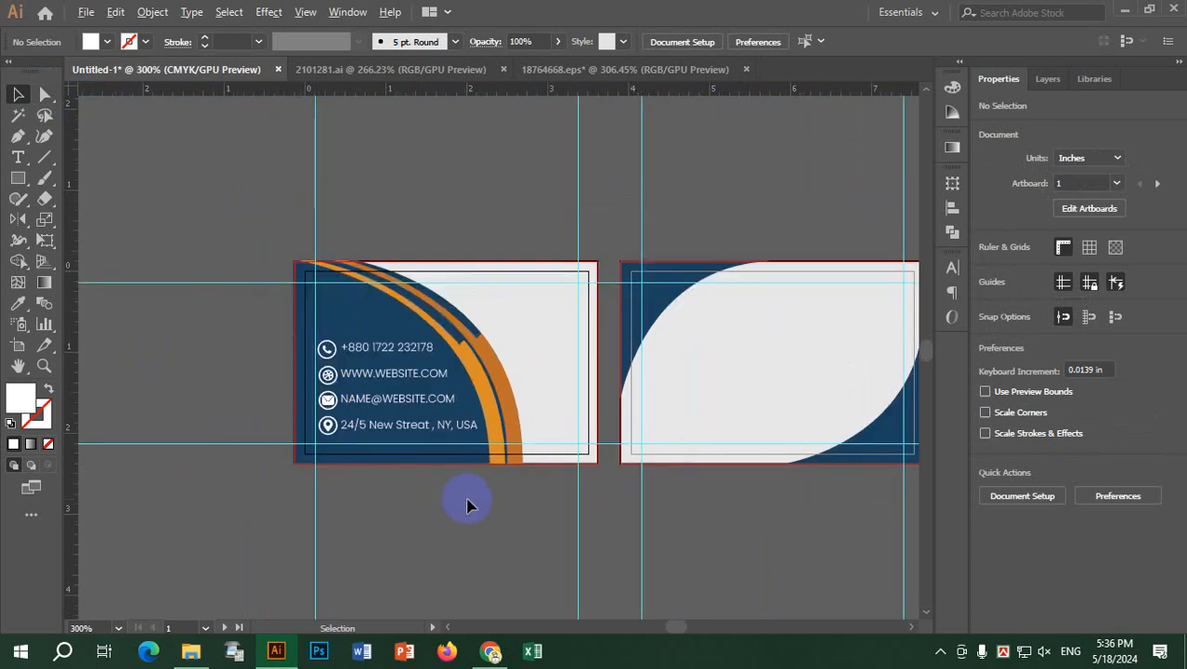
Step: Pan to the second card and select the website, email and address text lines
scroll(467, 504, up, 1)
key(space)
drag(522, 497, 404, 472)
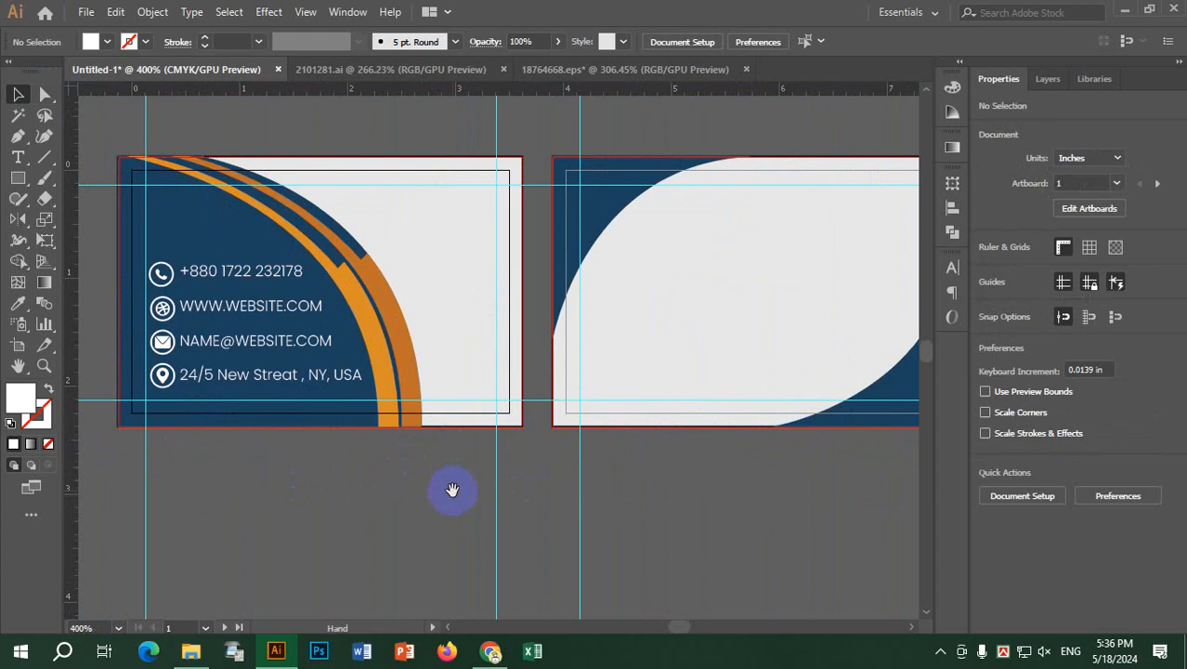
click(263, 313)
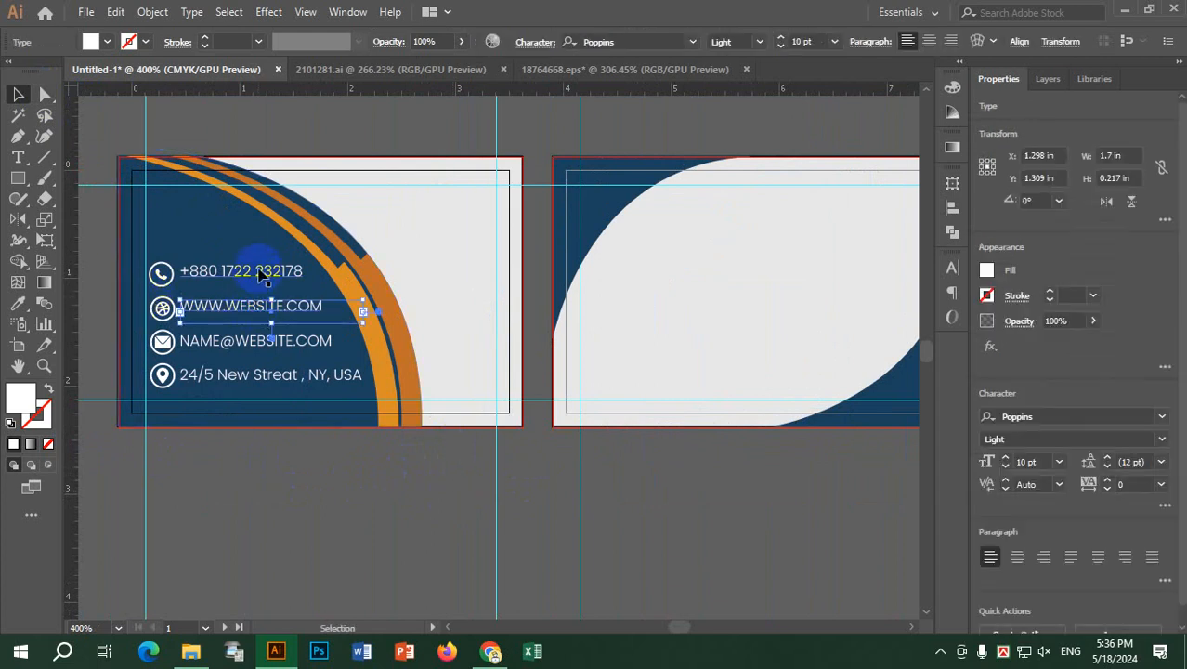
shift+click(254, 337)
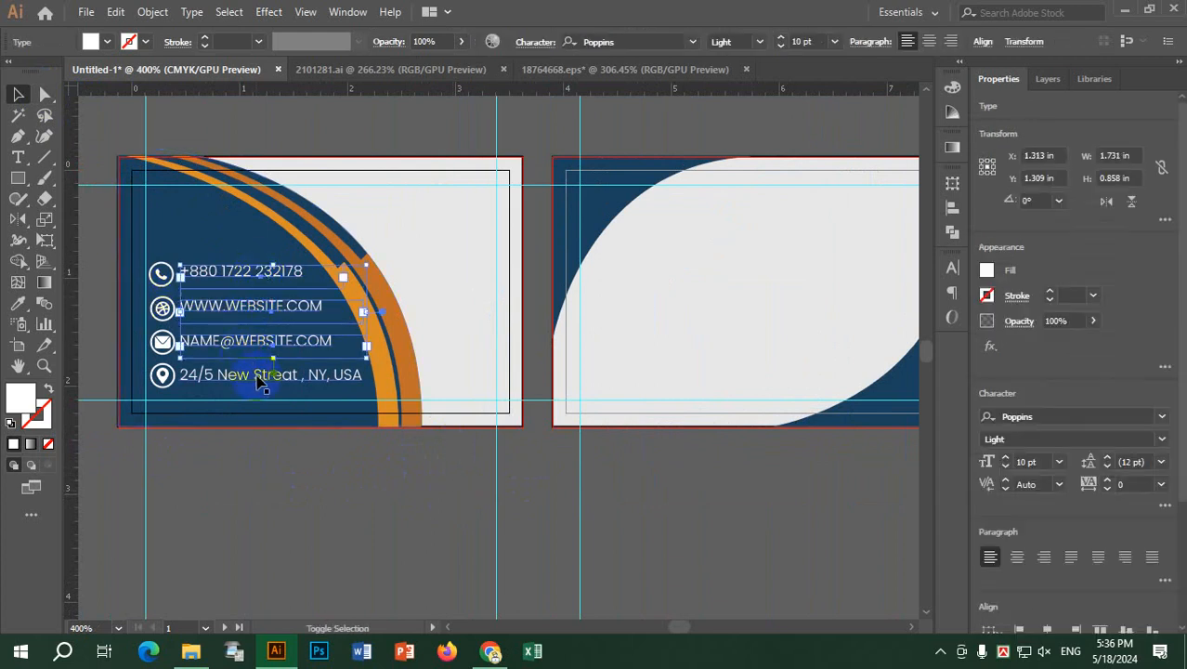
shift+click(260, 379)
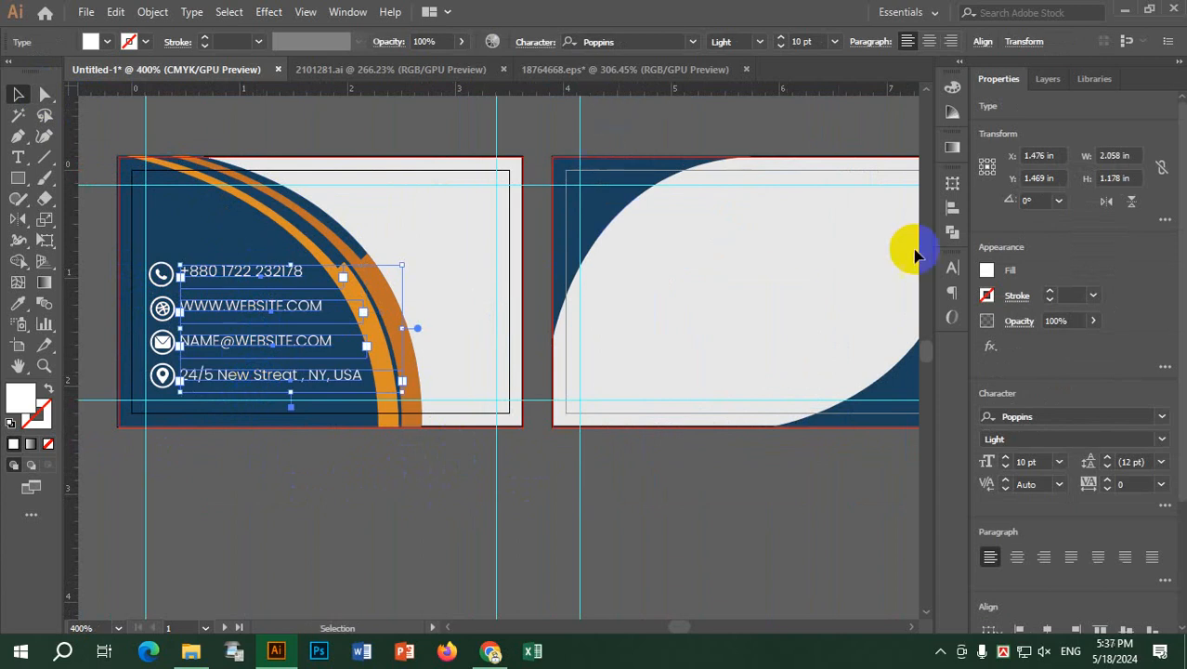
click(951, 269)
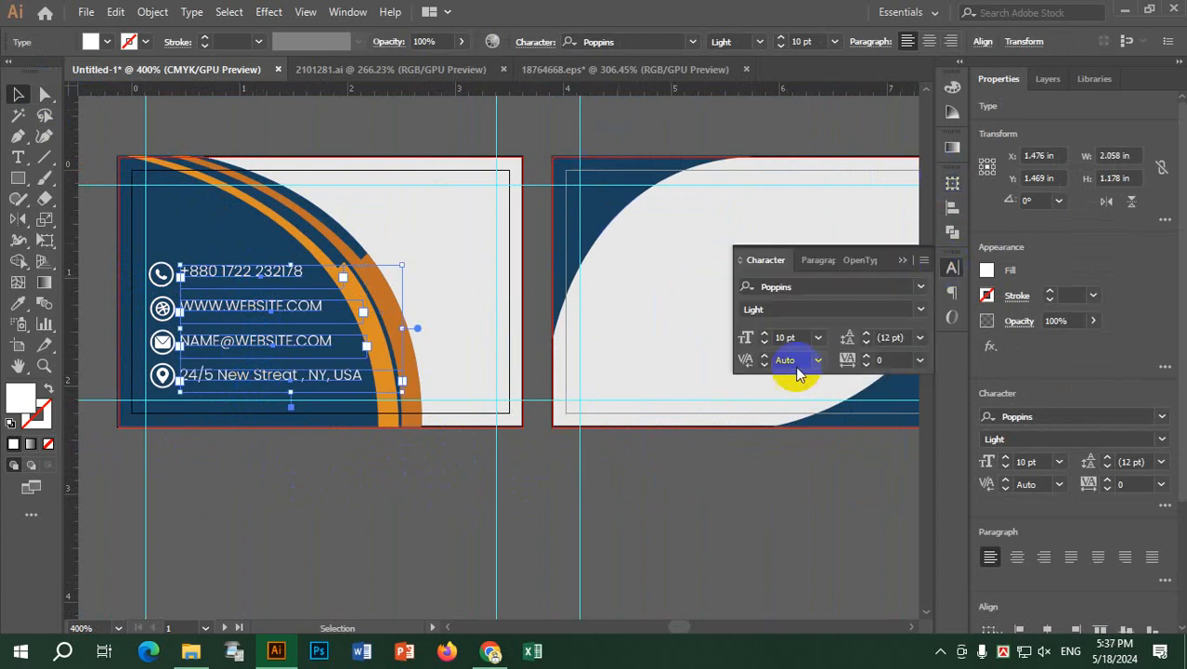
click(808, 260)
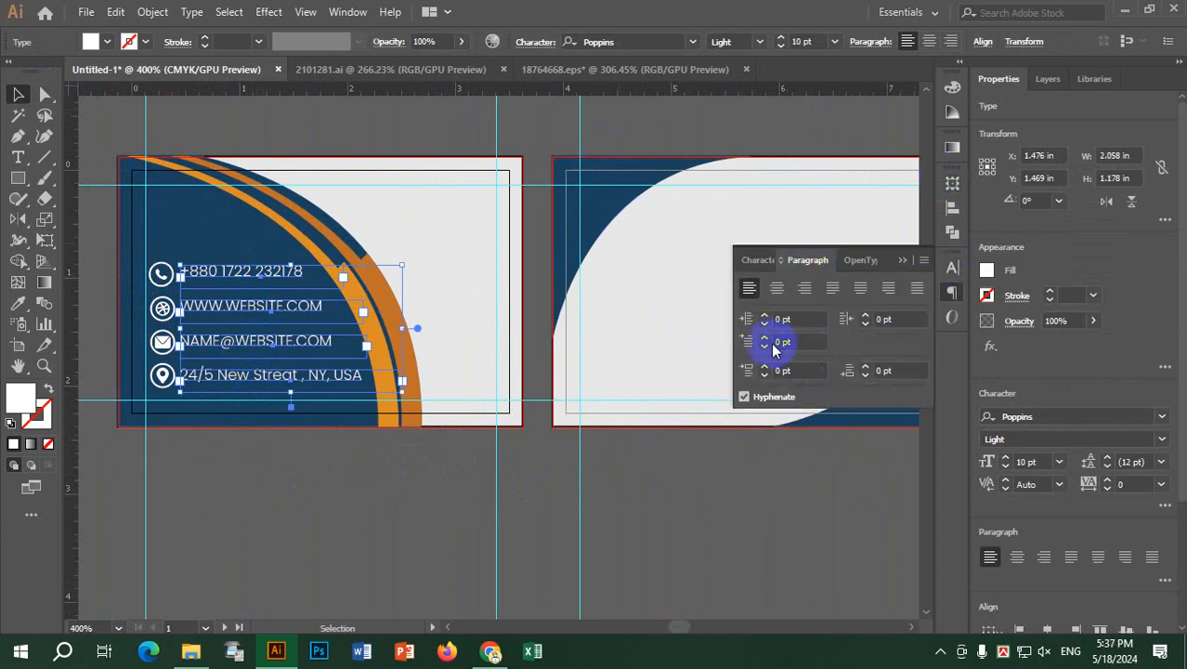
click(231, 342)
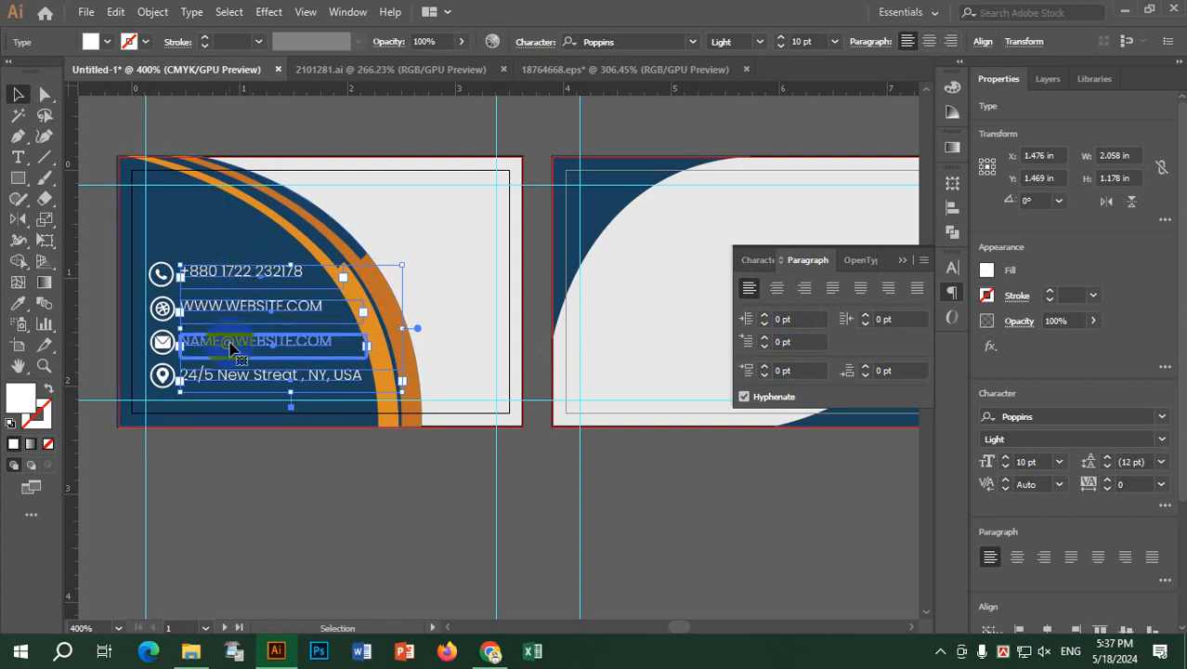
Step: Retype the email line's text in lowercase
click(281, 522)
double_click(247, 345)
key(ctrl+a)
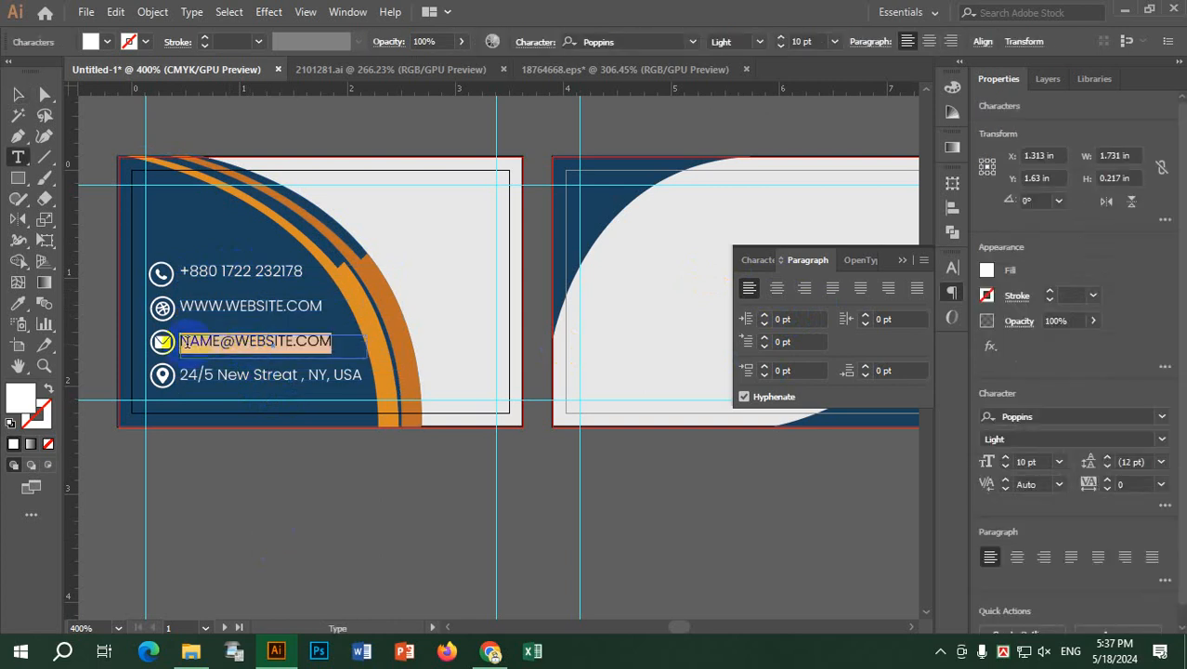
drag(181, 341, 380, 336)
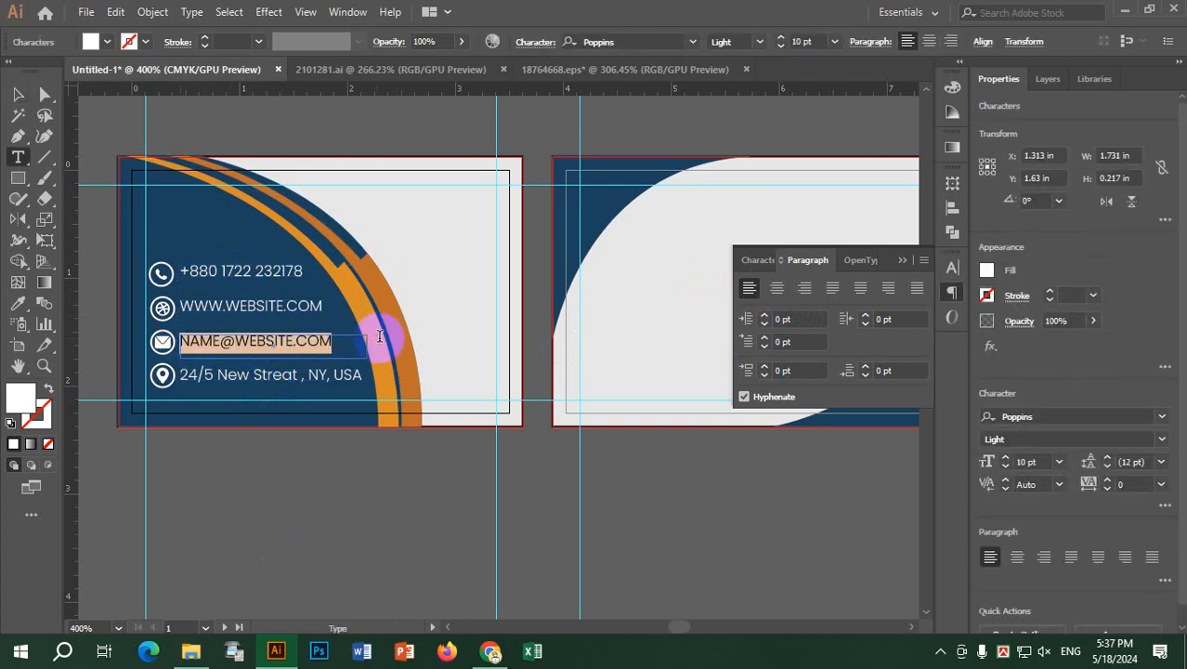
text(N)
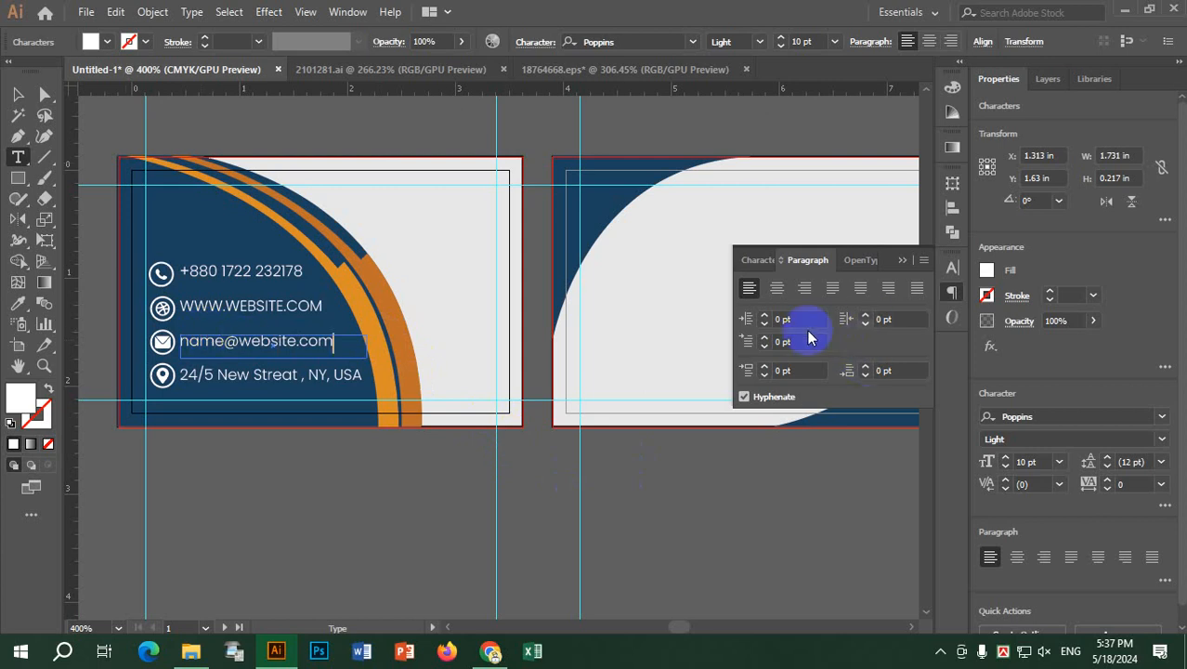
click(851, 260)
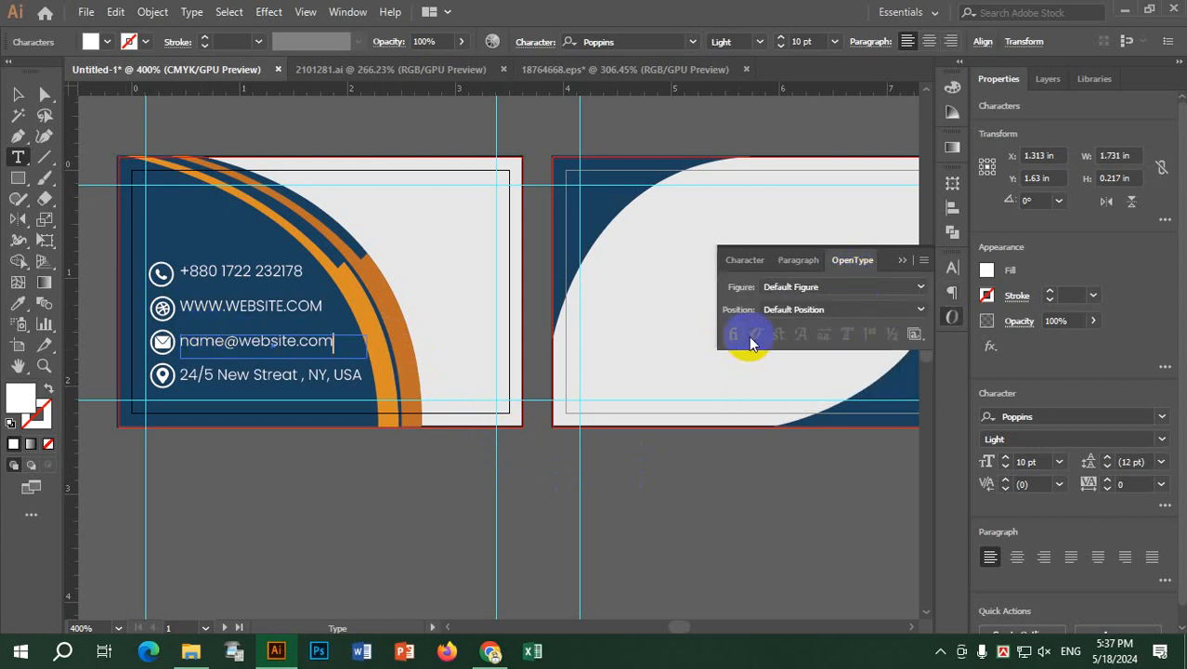
click(746, 260)
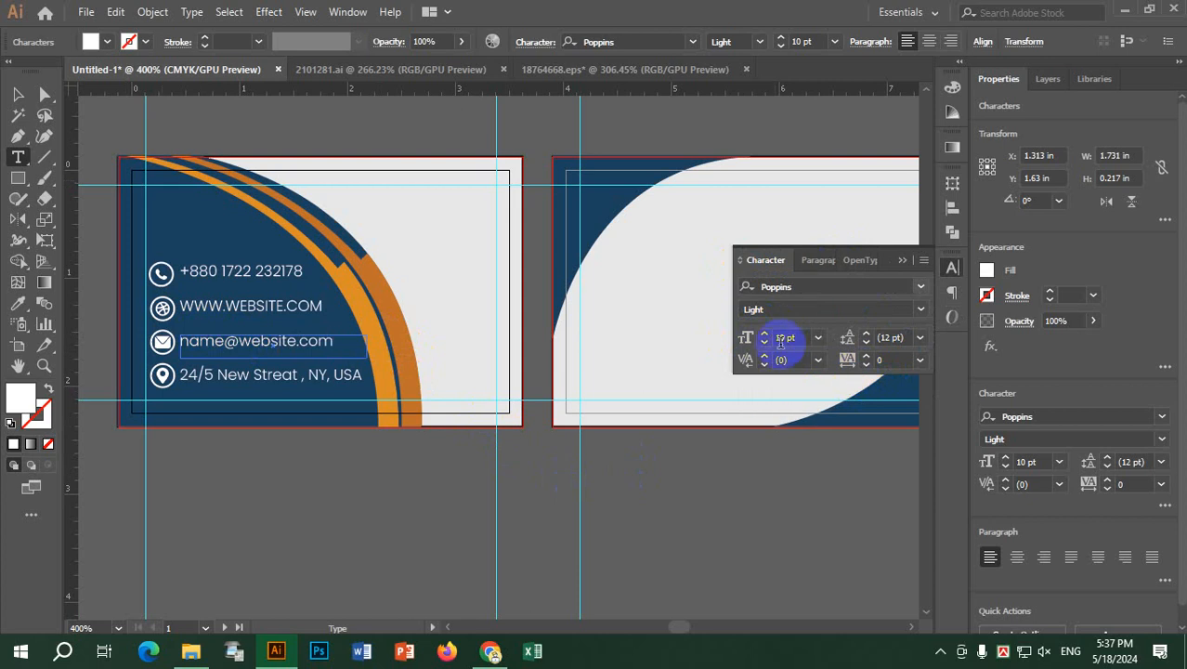
click(214, 304)
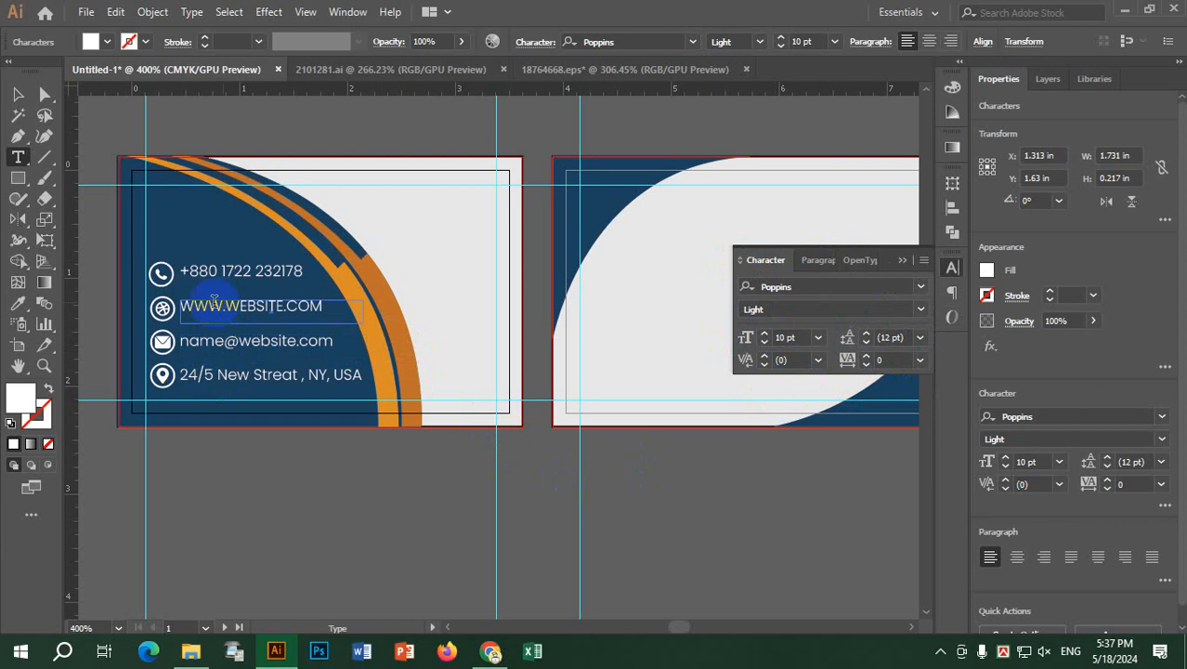
drag(183, 308, 394, 303)
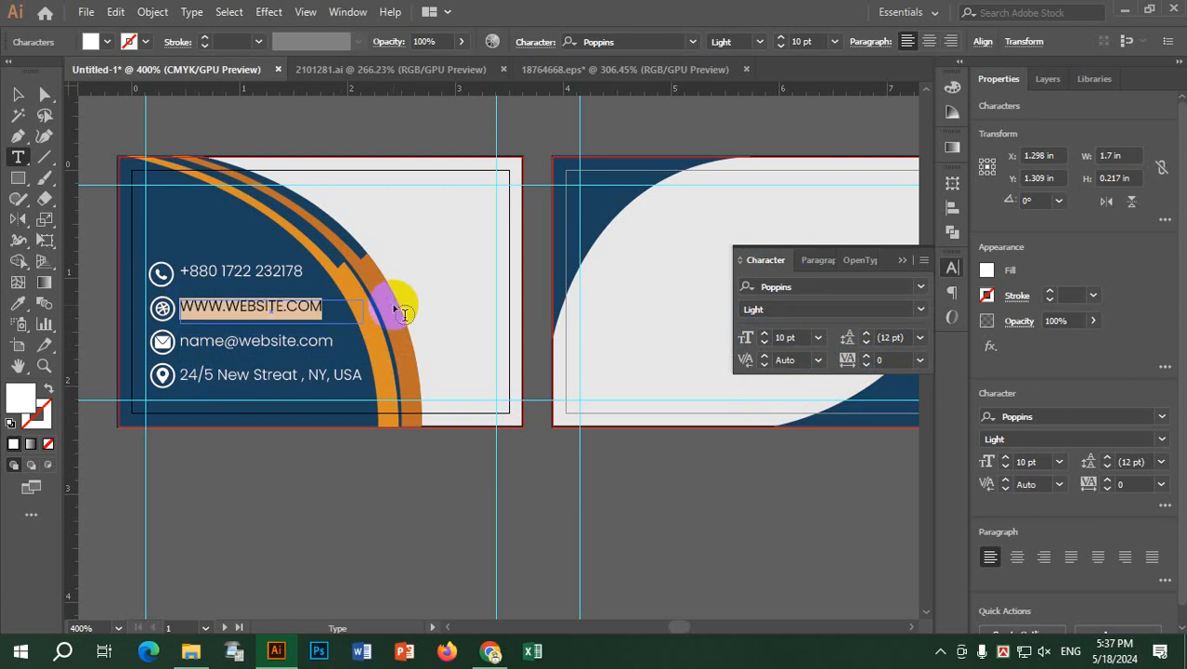
text(www.website.com)
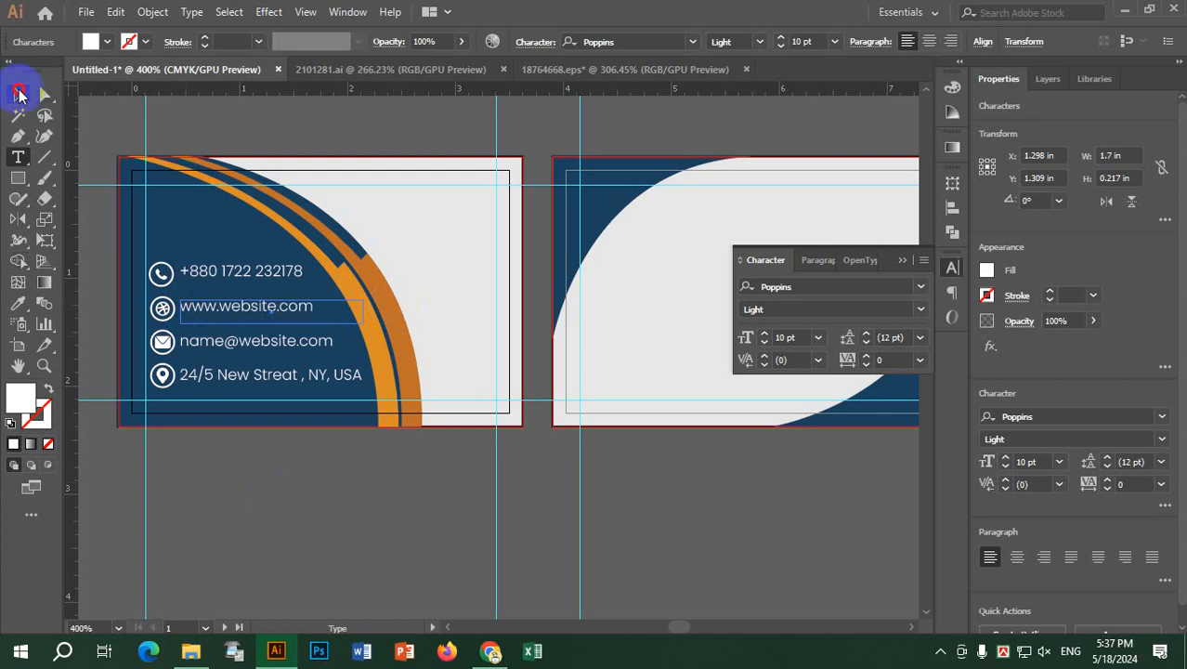
click(19, 94)
click(313, 513)
scroll(333, 506, down, 1)
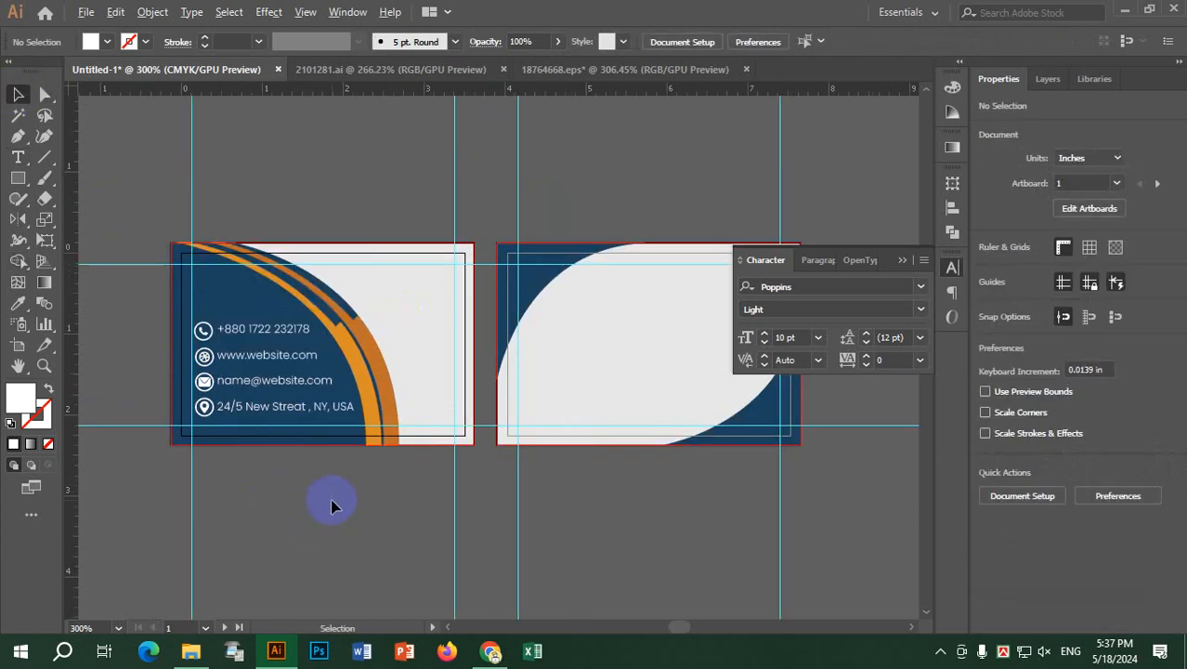
drag(459, 492, 392, 458)
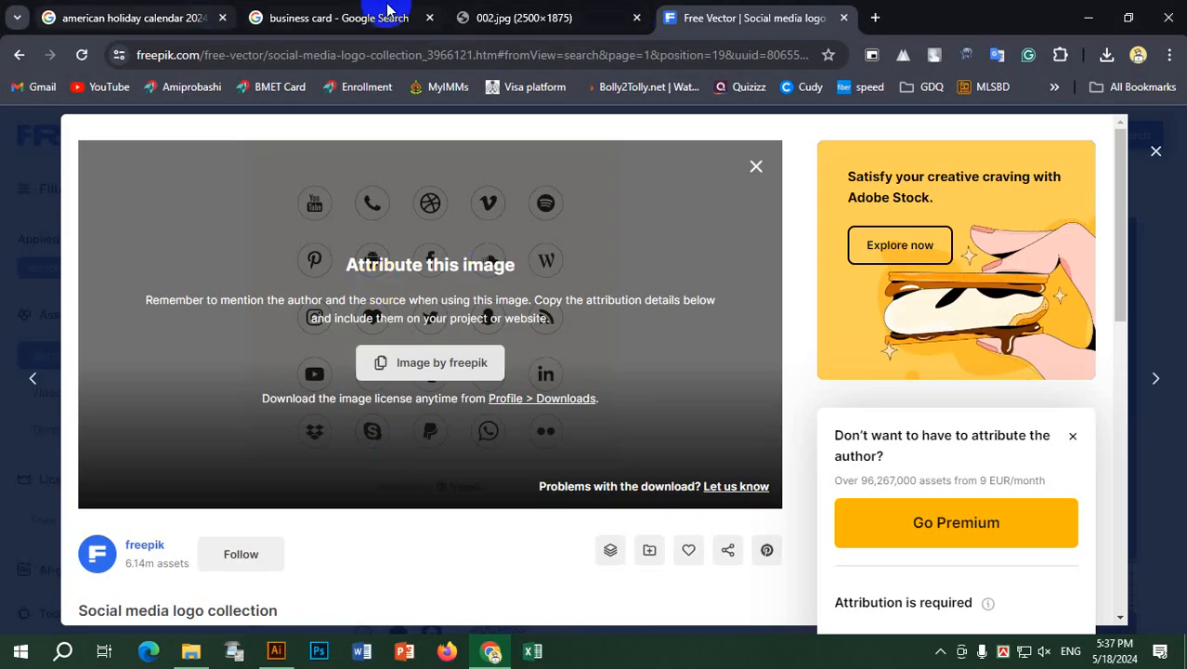
Step: View the 002.jpg reference card image in Chrome, then return to Illustrator
click(389, 11)
click(467, 12)
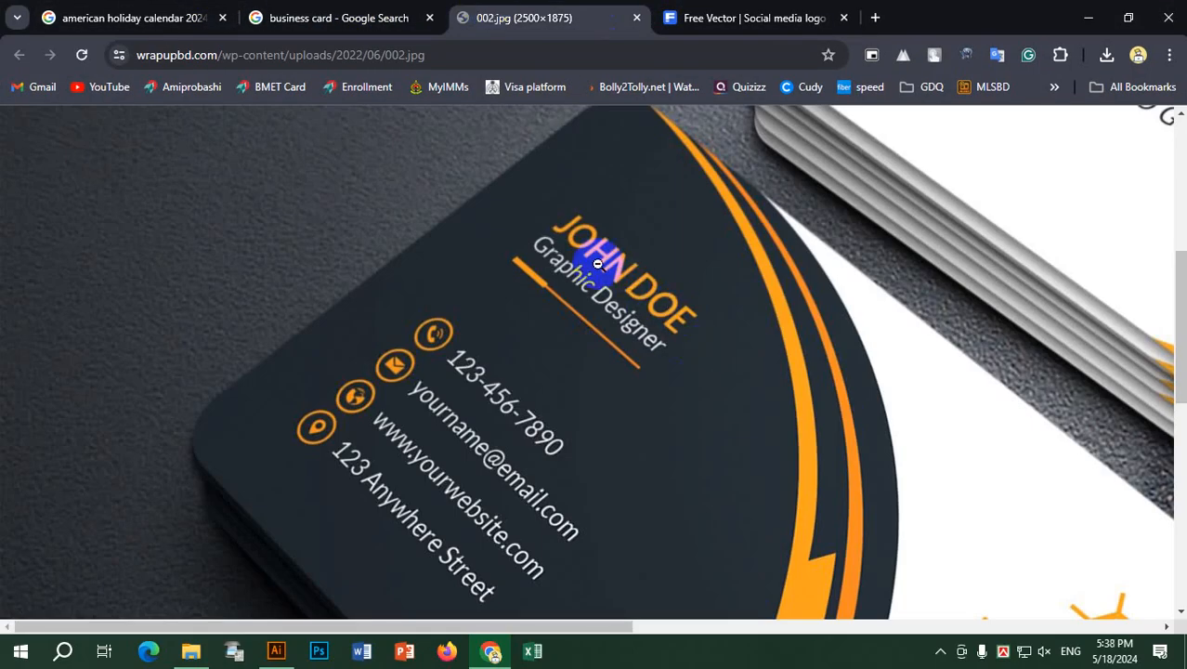
key(alt+Tab)
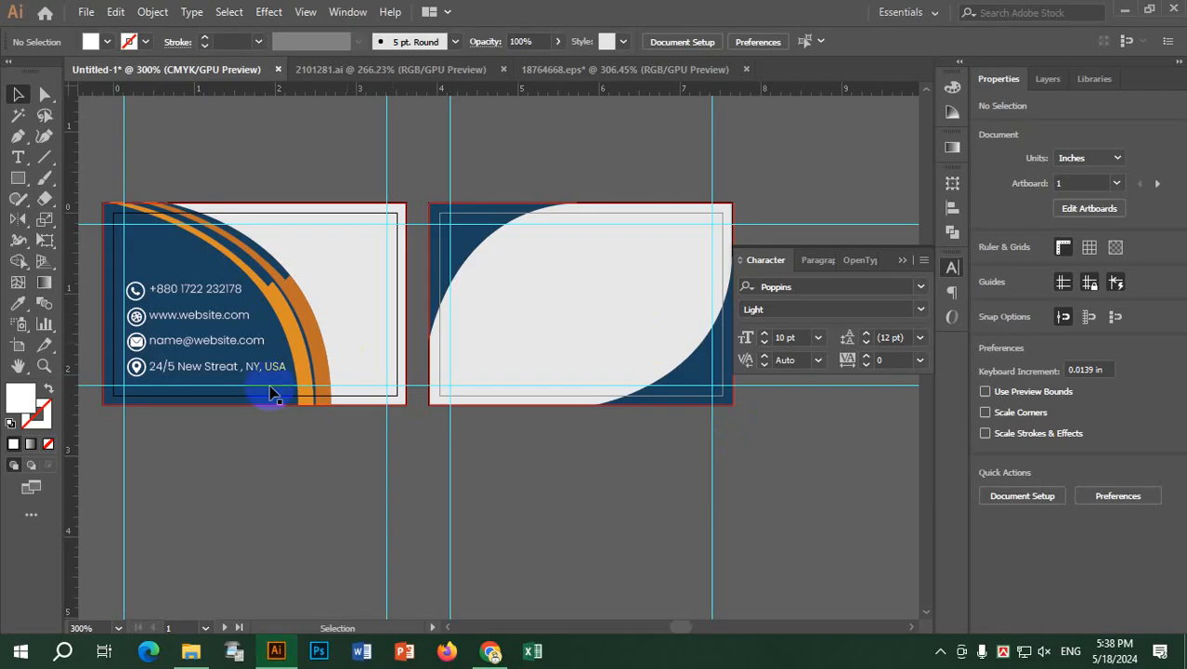
Step: Nudge the location icon and address line down, and move the phone icon and number lower
scroll(116, 389, up, 2)
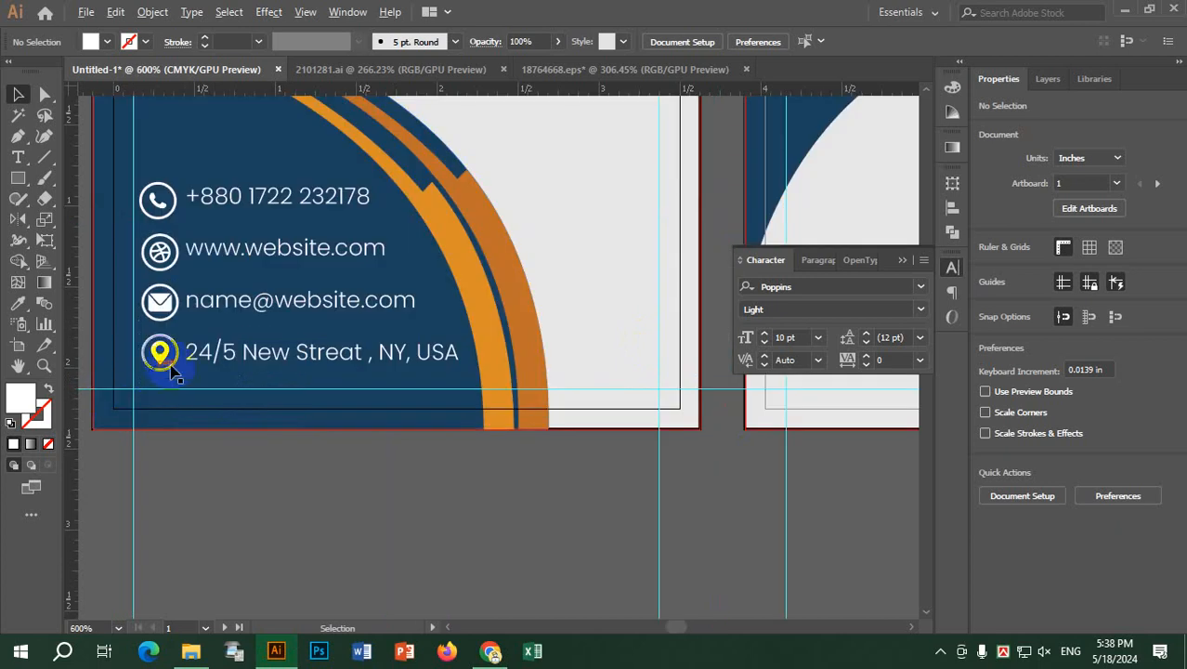
scroll(308, 326, down, 1)
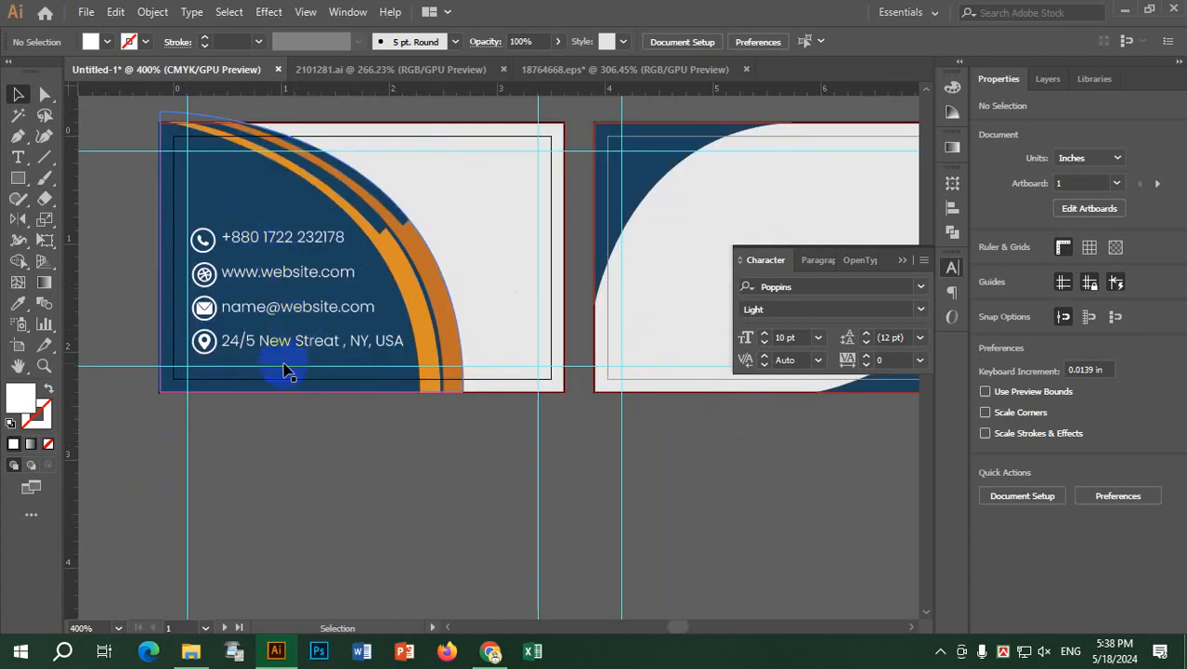
scroll(225, 351, up, 2)
click(197, 358)
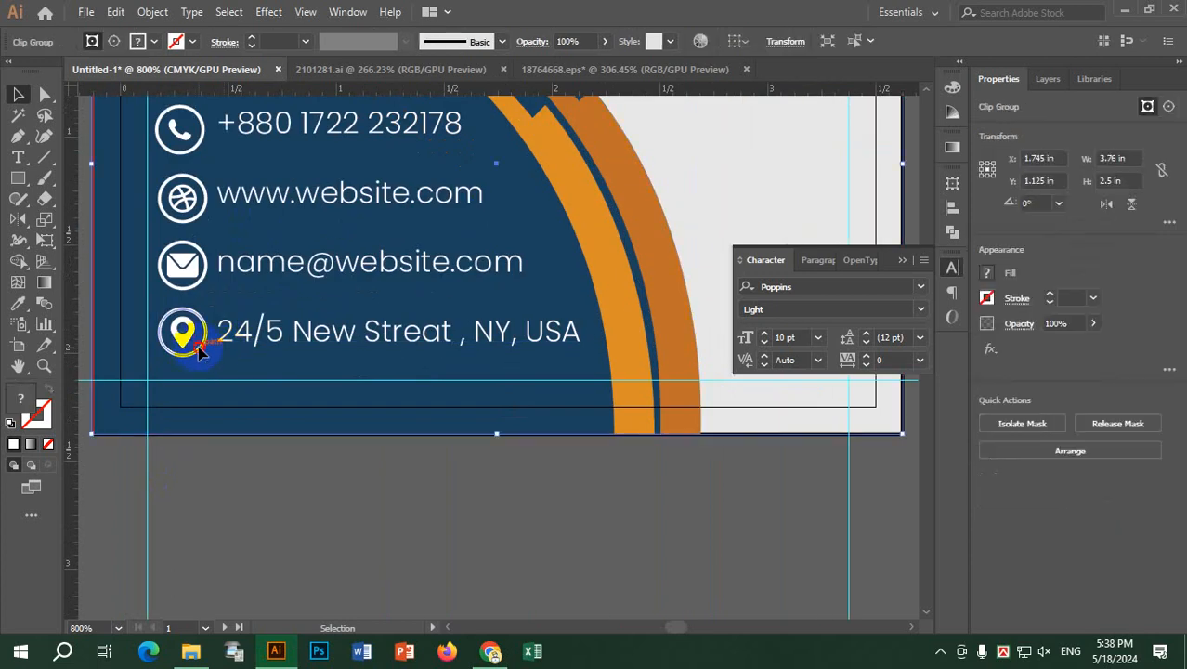
click(198, 352)
shift+click(344, 341)
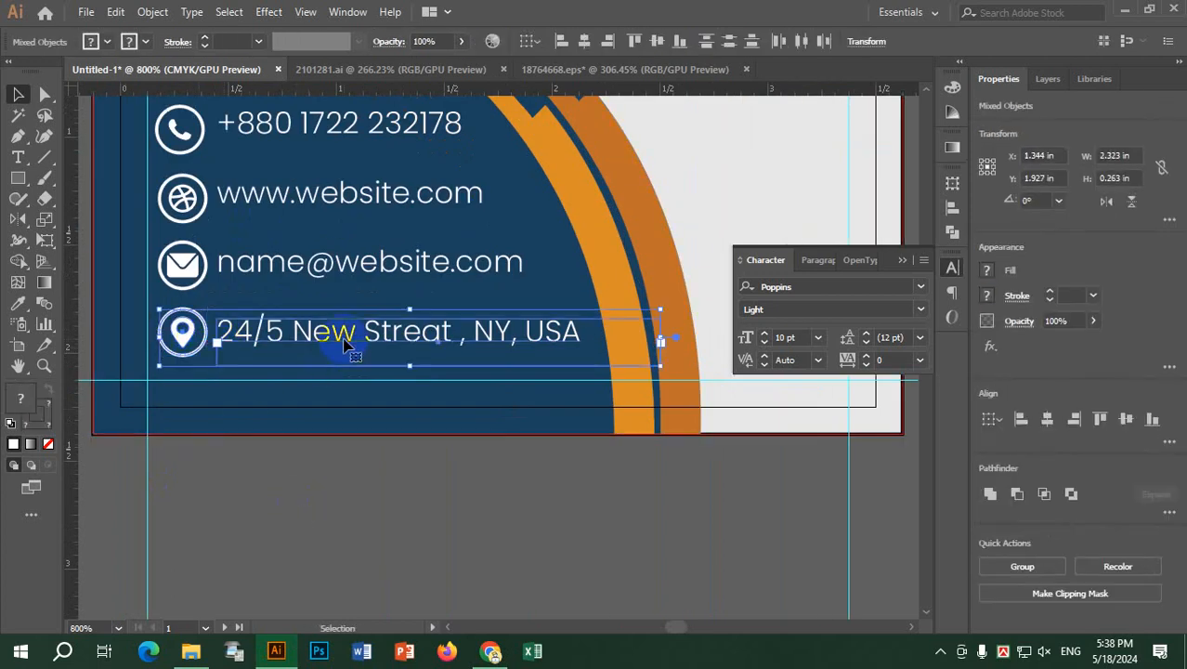
key(Down)
key(Down)
key(Down)
key(Down)
key(Down)
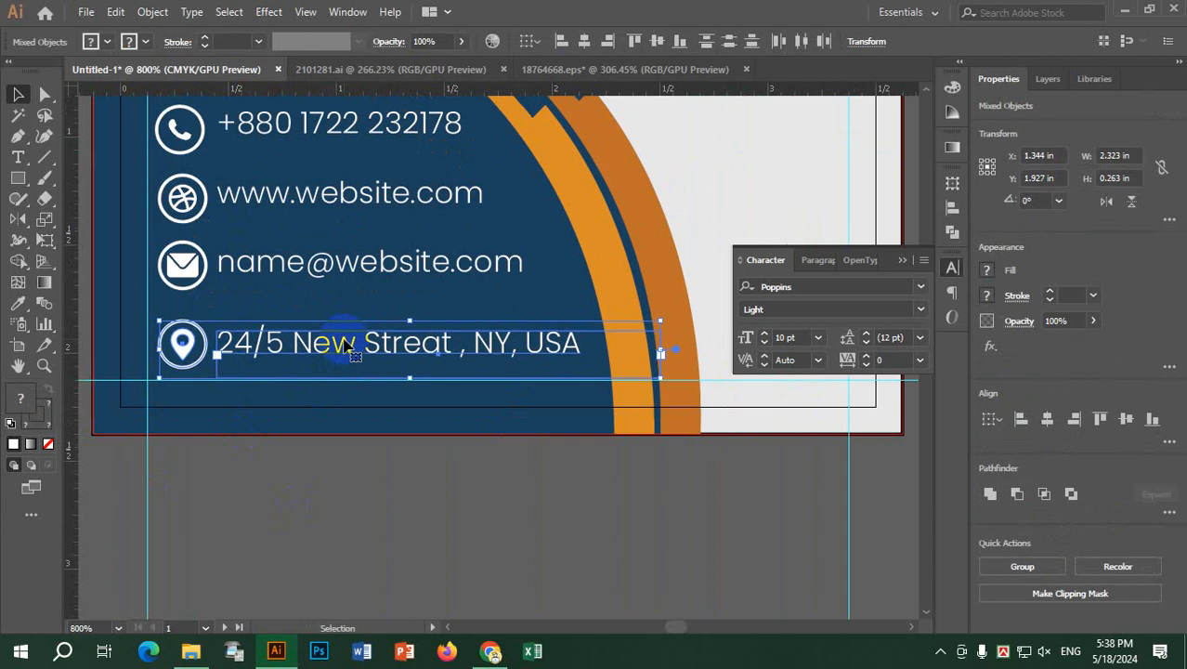
key(Down)
key(Down)
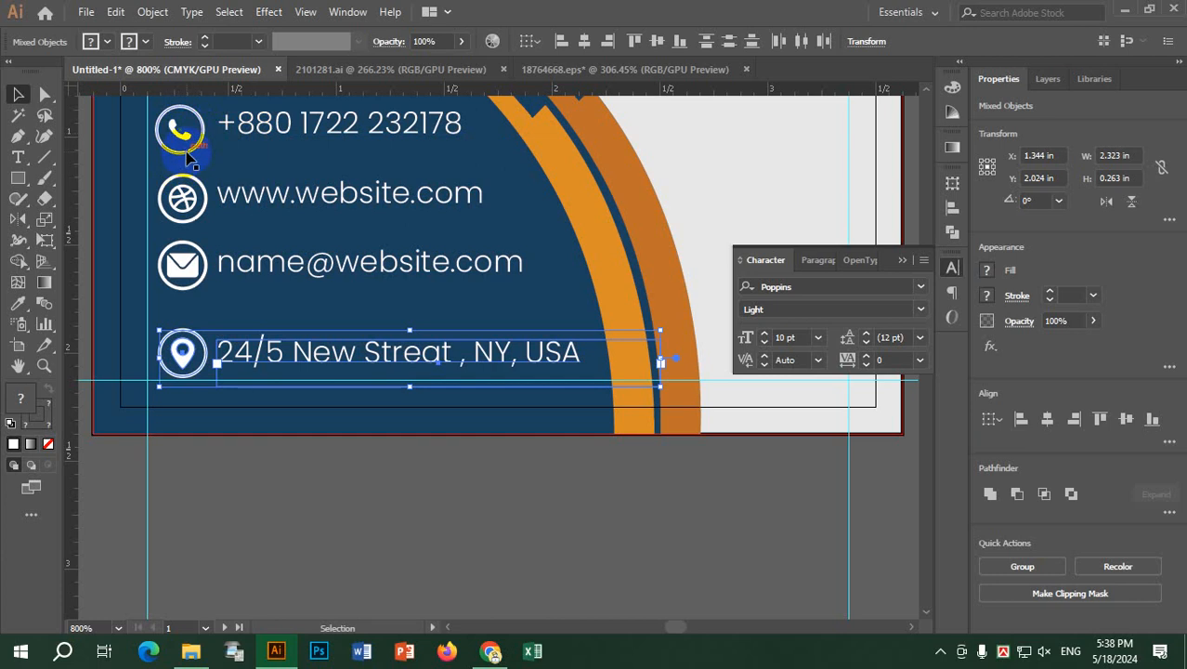
click(184, 197)
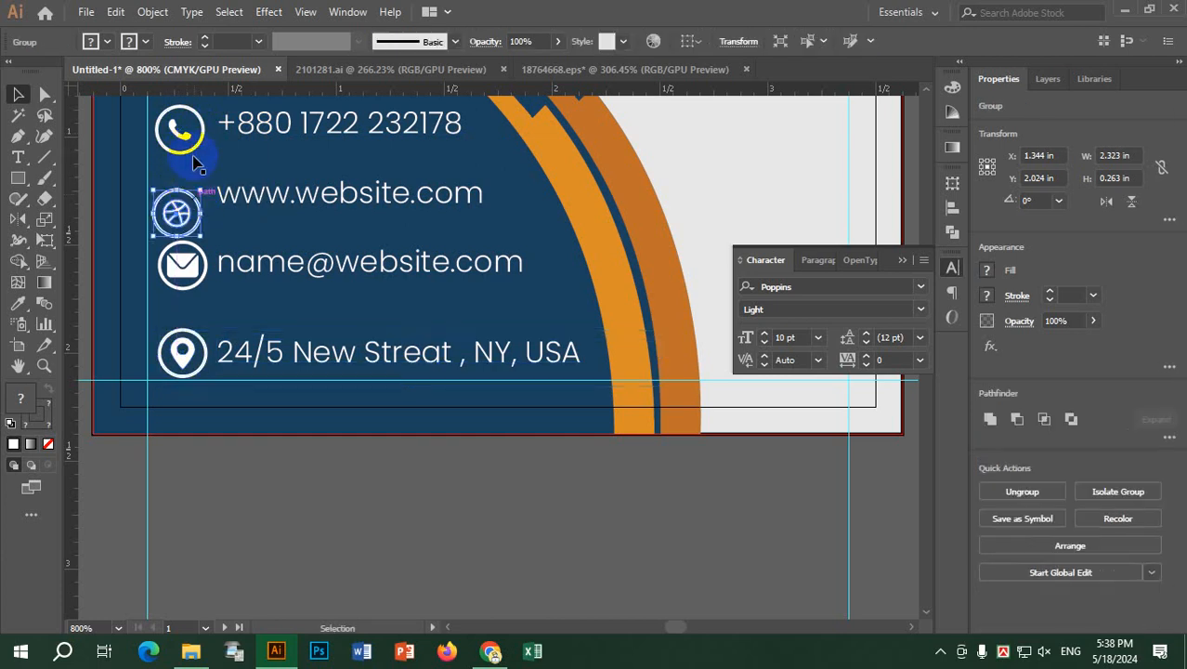
drag(190, 138, 189, 167)
drag(313, 133, 316, 168)
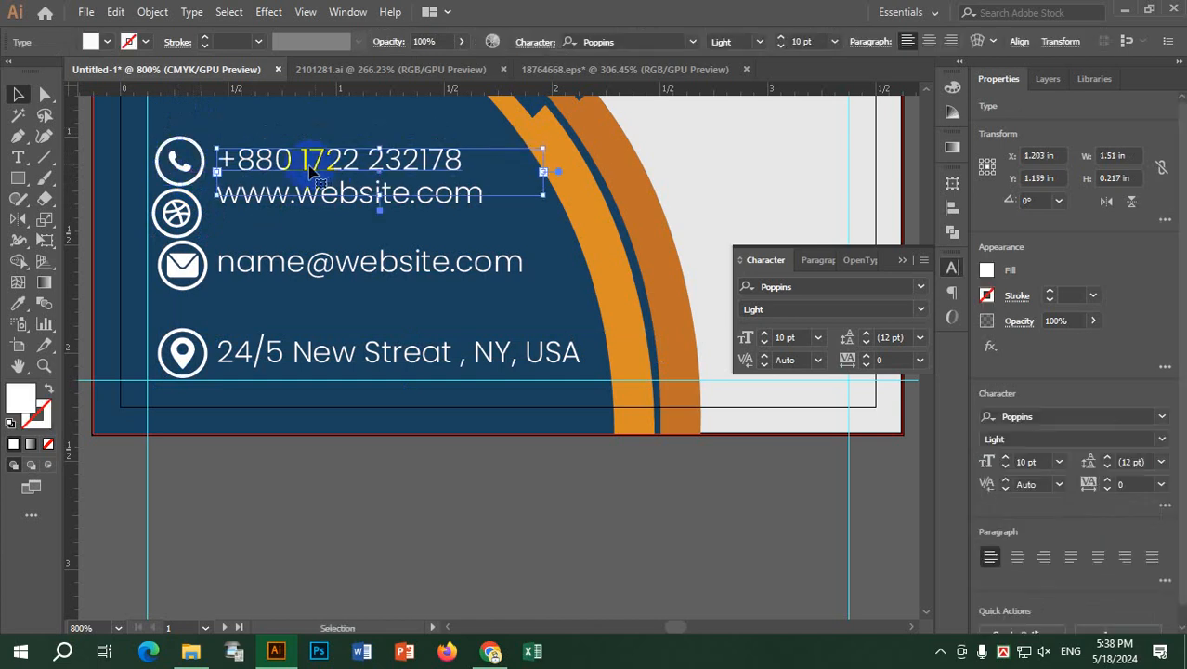
Step: Distribute the four contact icons by vertical centre and align their left edges
click(191, 180)
shift+click(198, 227)
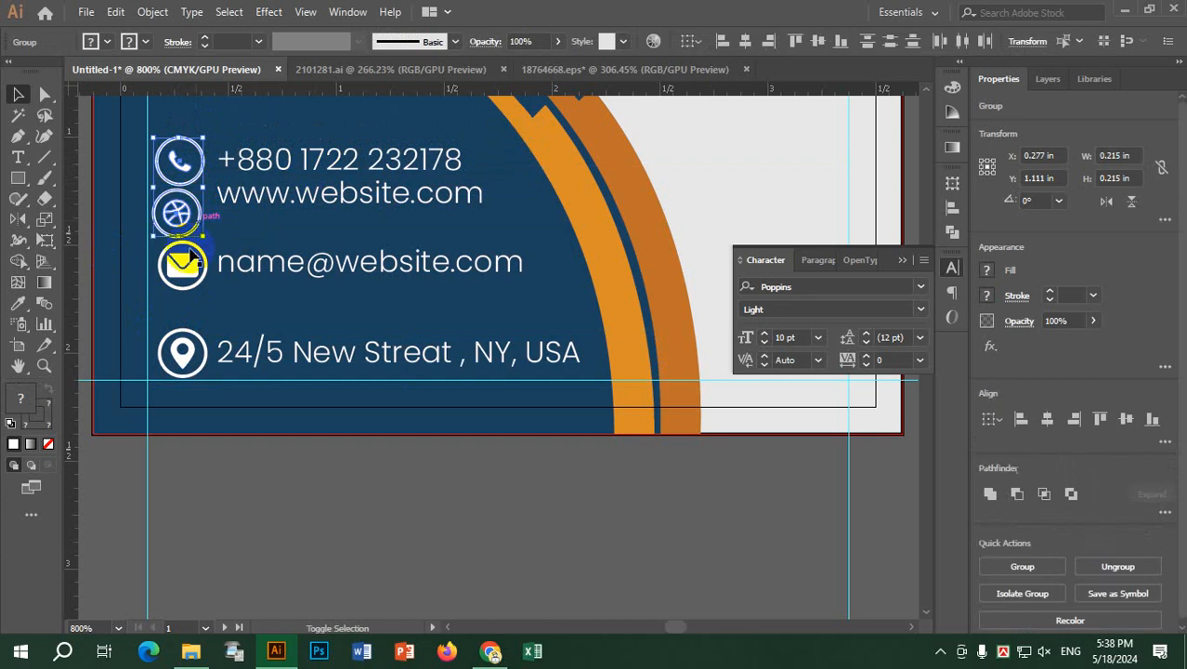
shift+click(188, 280)
shift+click(189, 354)
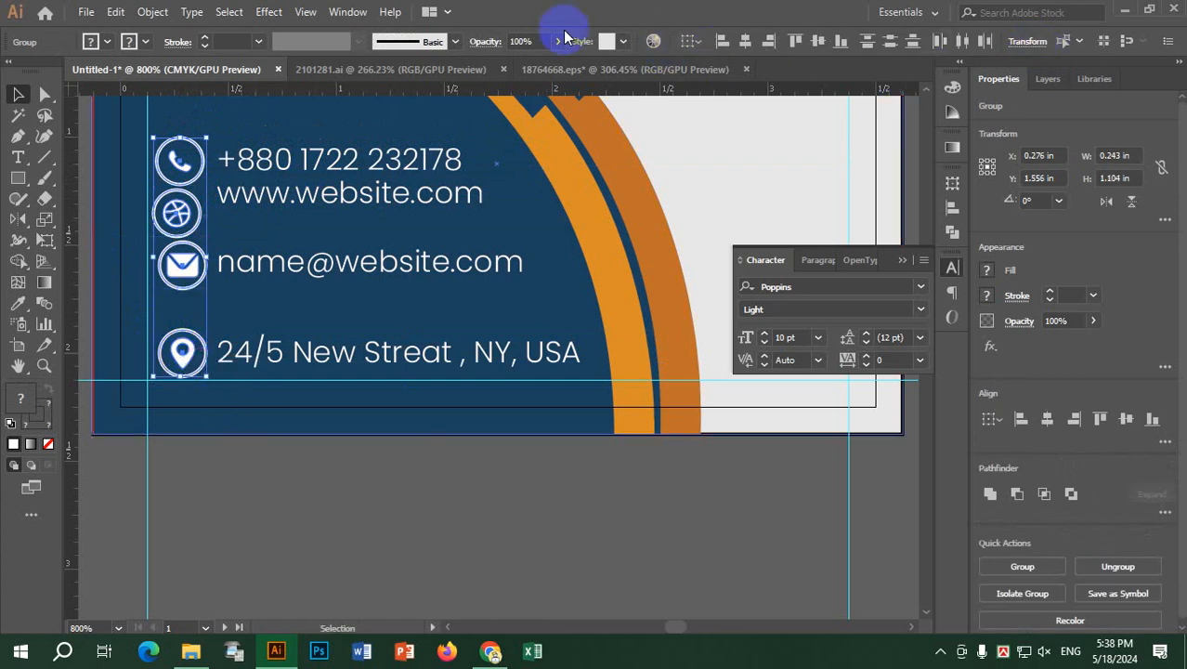
click(890, 44)
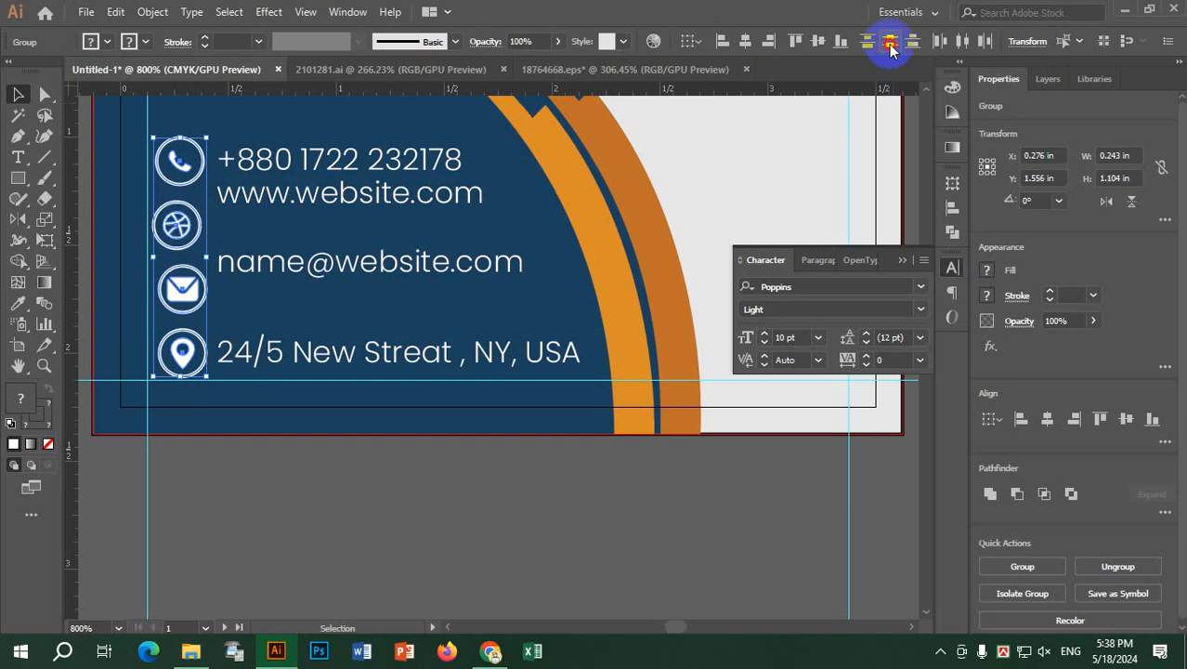
click(721, 44)
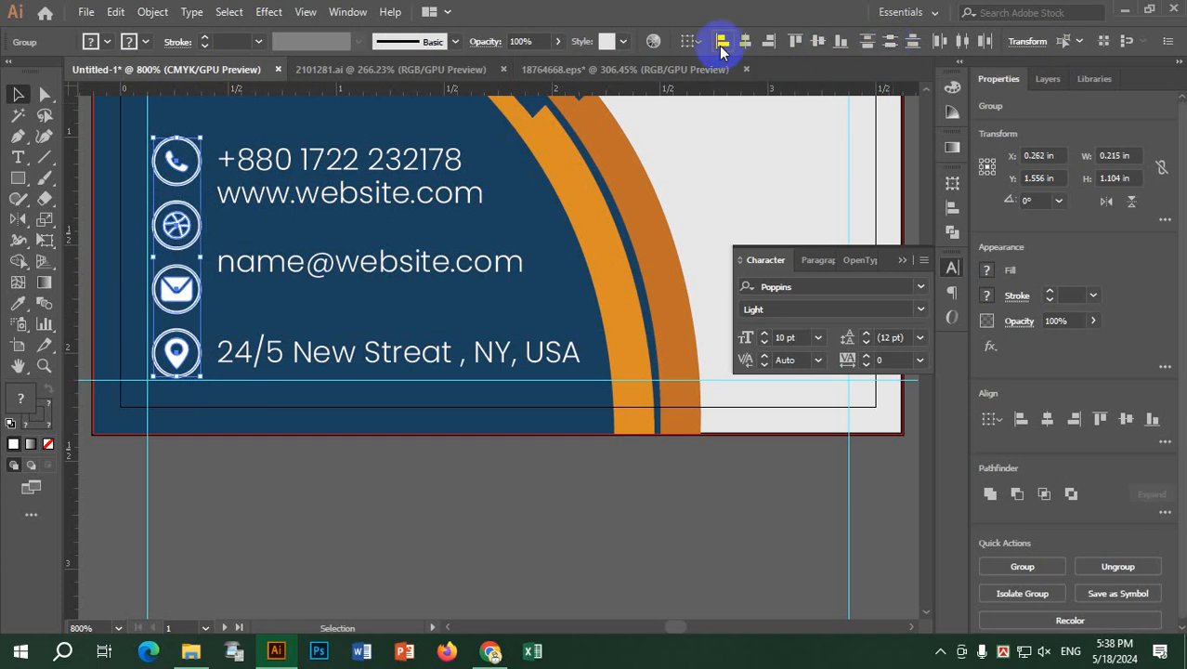
Step: Shift the address and phone number lines slightly left toward their icons
click(345, 478)
drag(300, 354, 287, 353)
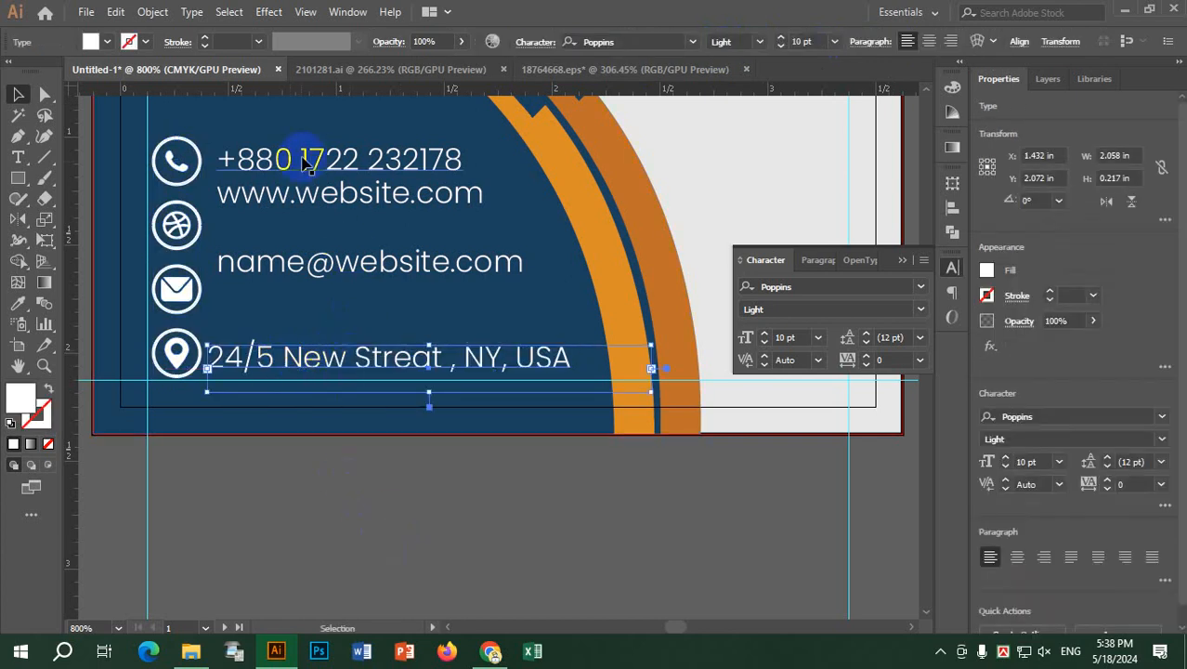
drag(310, 160, 308, 161)
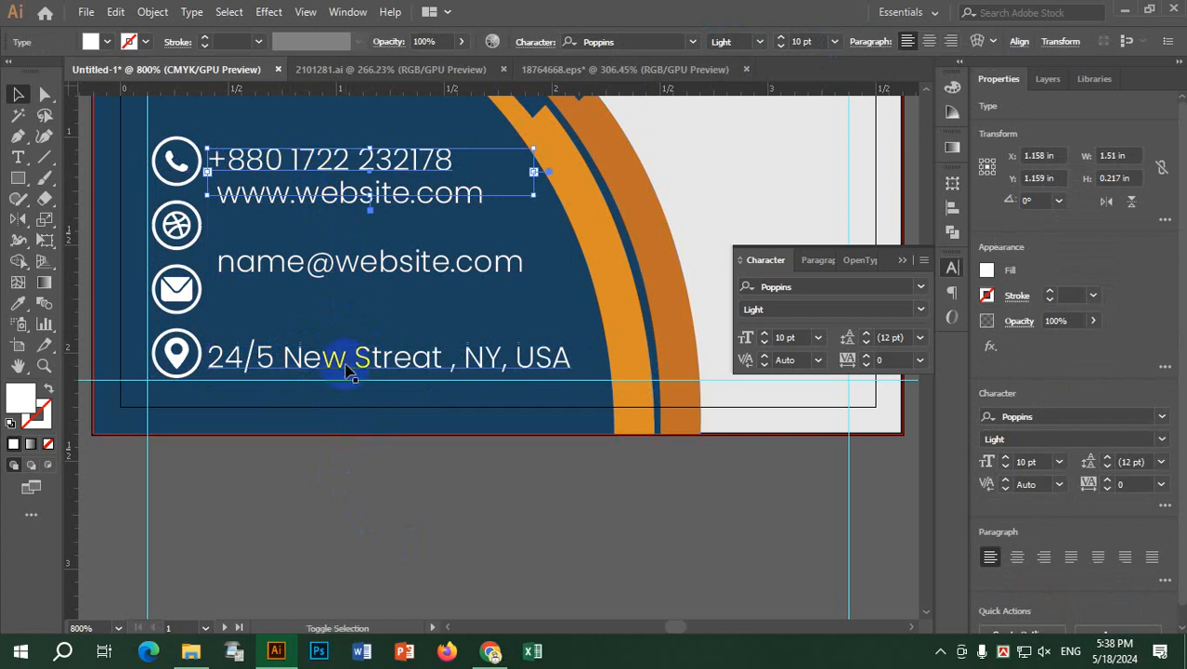
Step: Distribute the four contact lines by vertical centre and align their left edges
shift+click(342, 192)
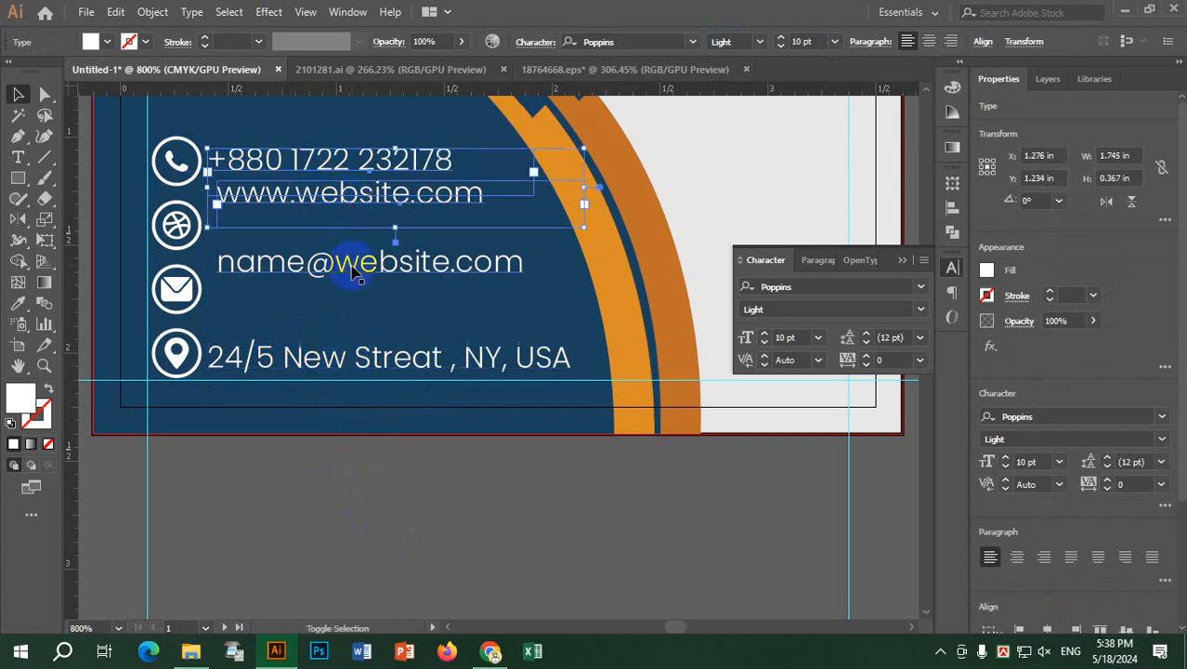
shift+click(357, 262)
shift+click(358, 364)
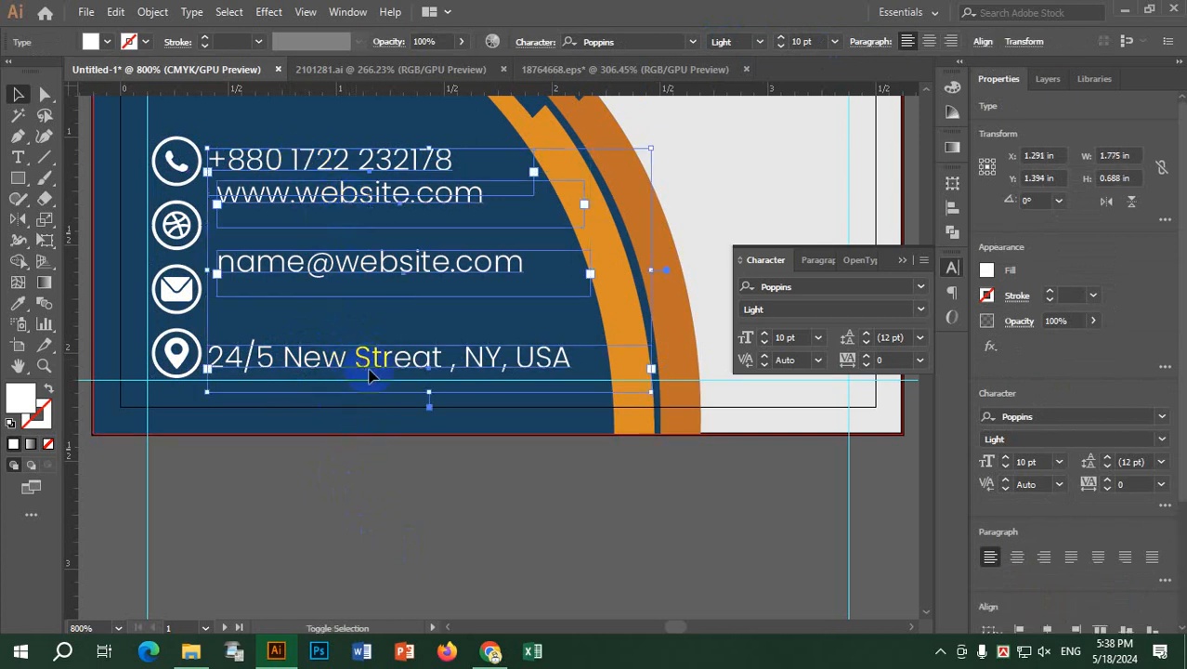
click(980, 43)
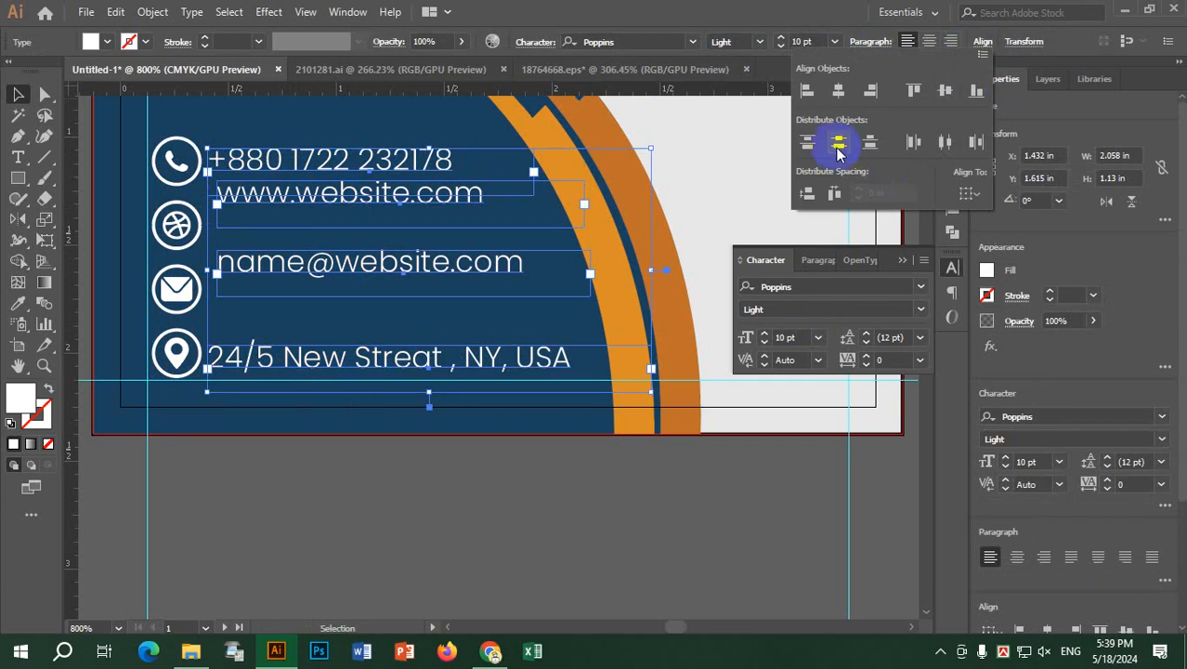
click(838, 145)
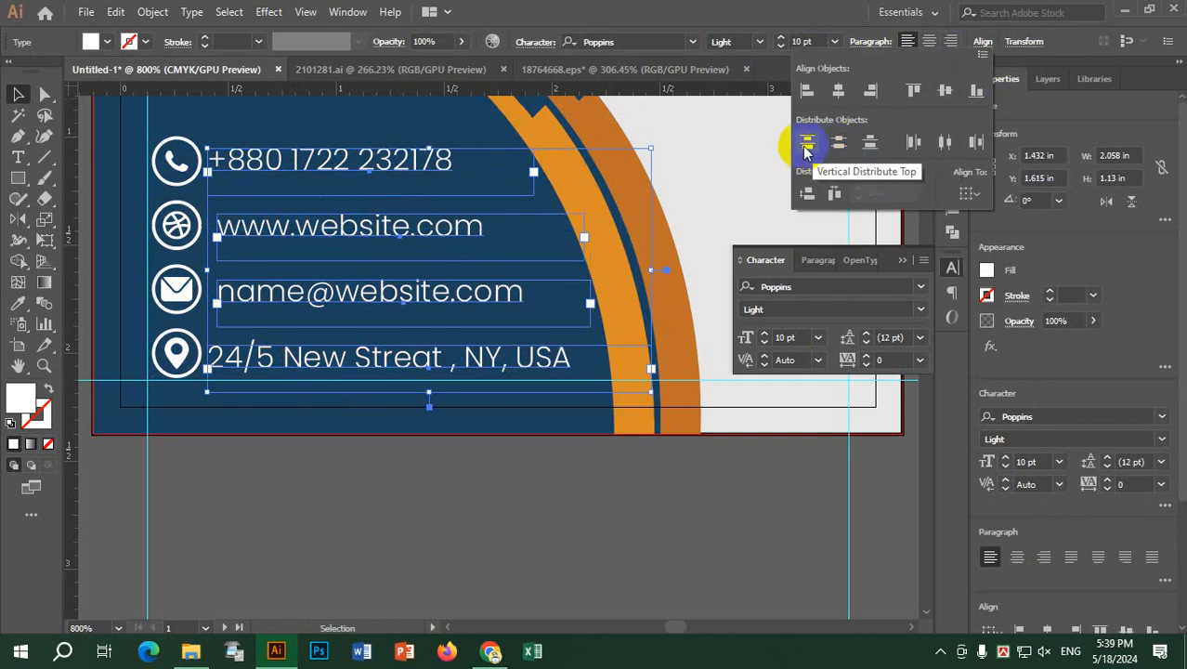
click(806, 93)
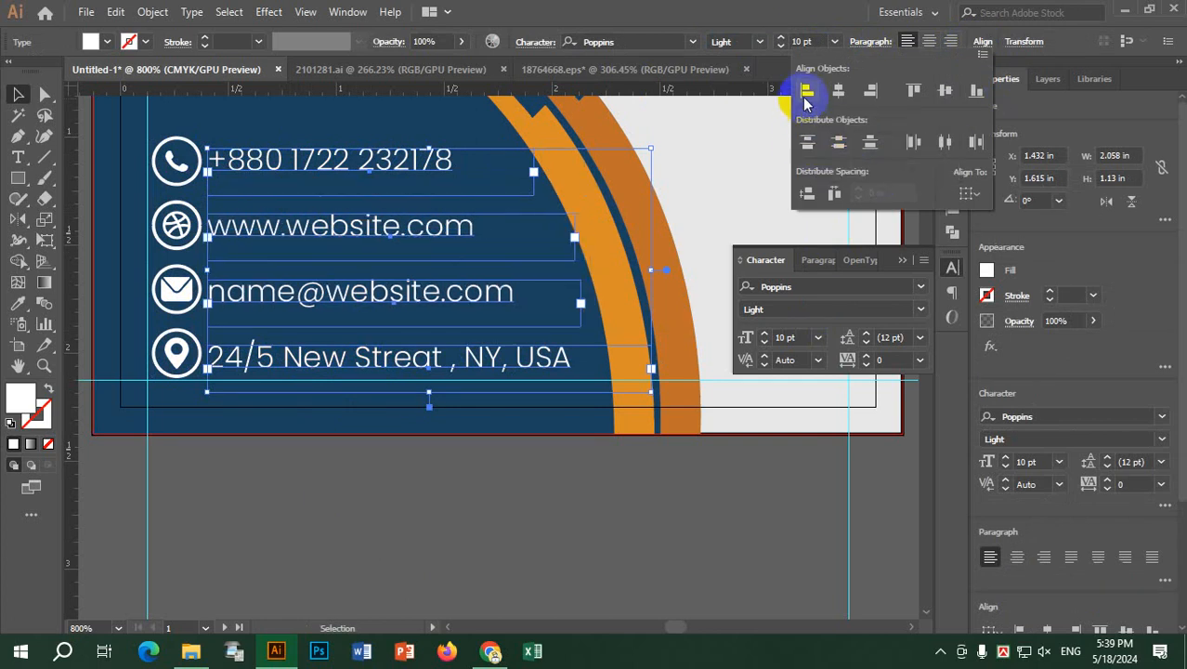
click(470, 593)
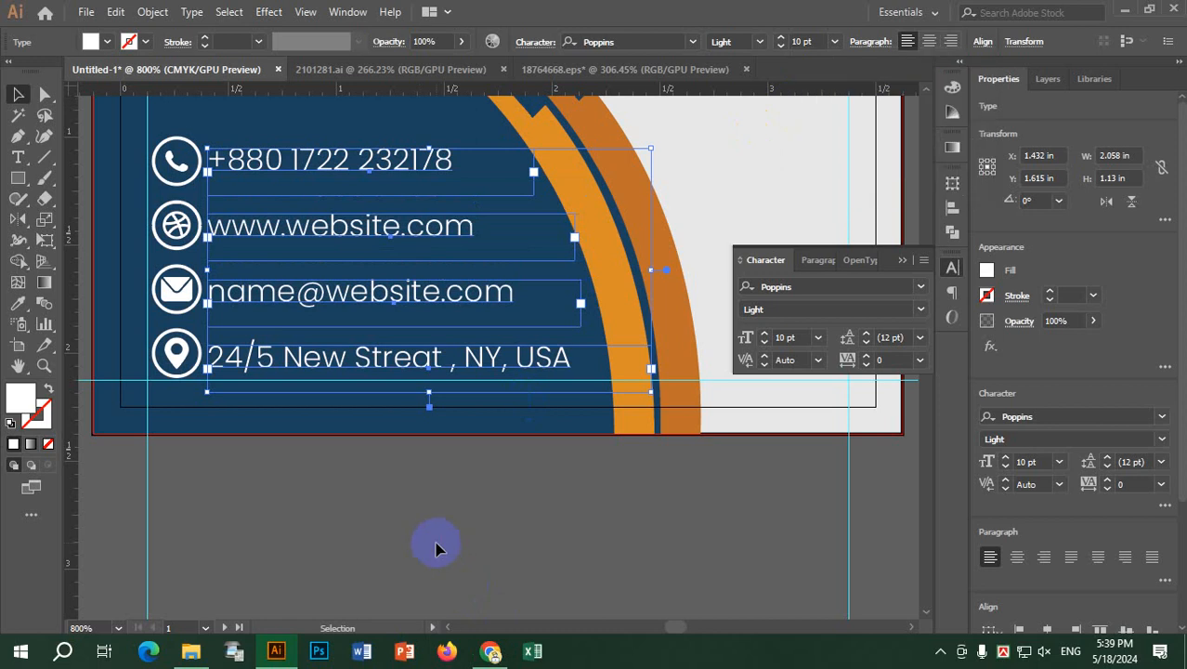
click(391, 491)
scroll(329, 393, down, 3)
scroll(273, 233, up, 2)
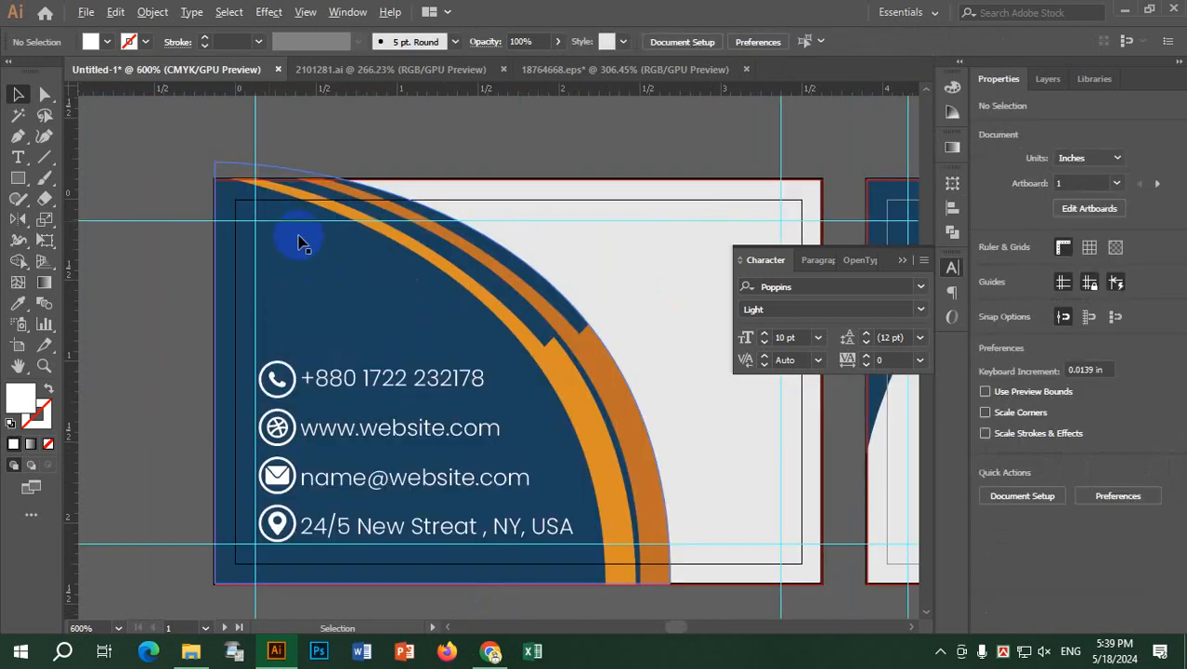
Step: Add a Type tool text object above the contact lines and delete its Lorem ipsum placeholder
click(18, 156)
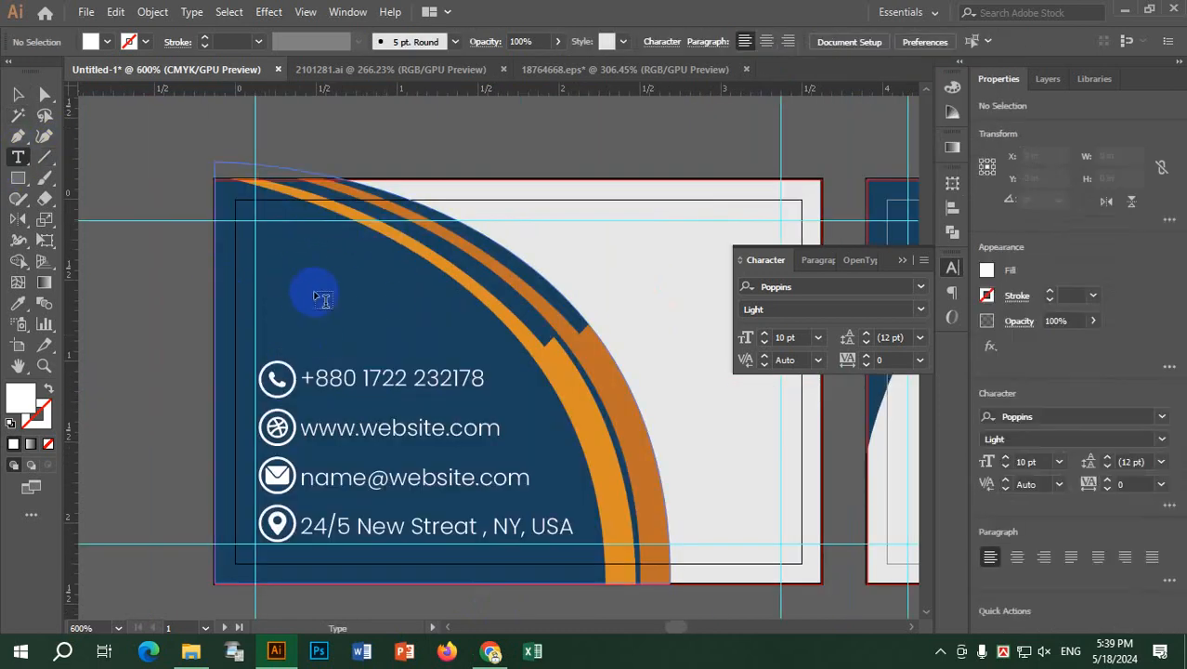
click(301, 278)
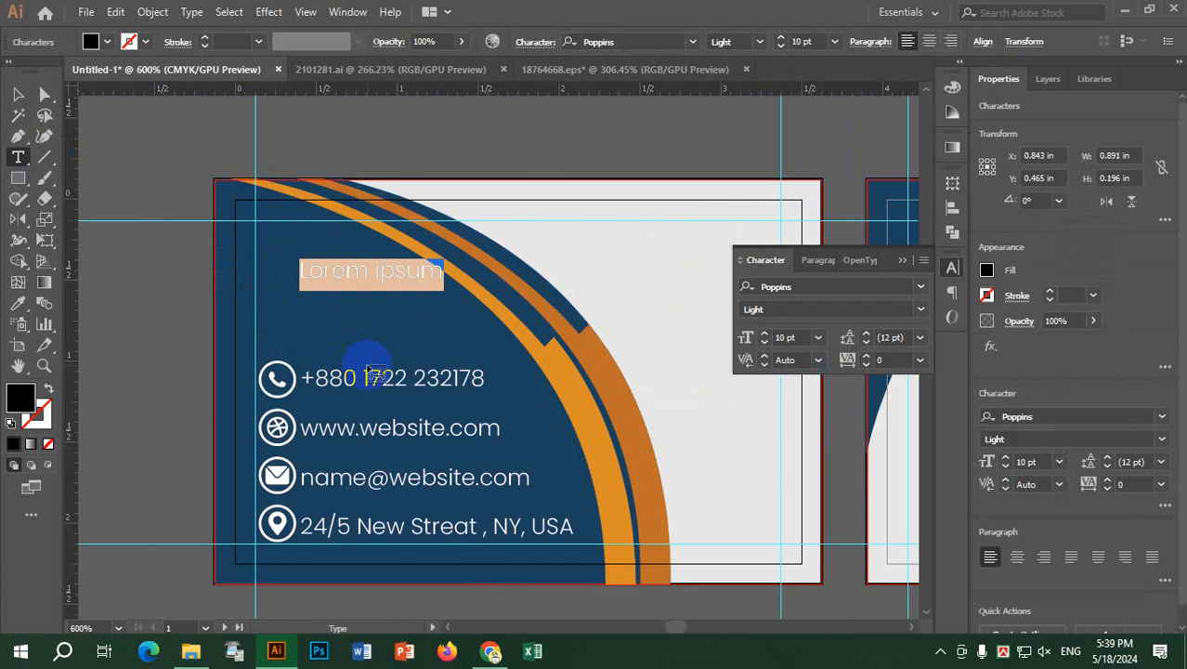
key(BackSpace)
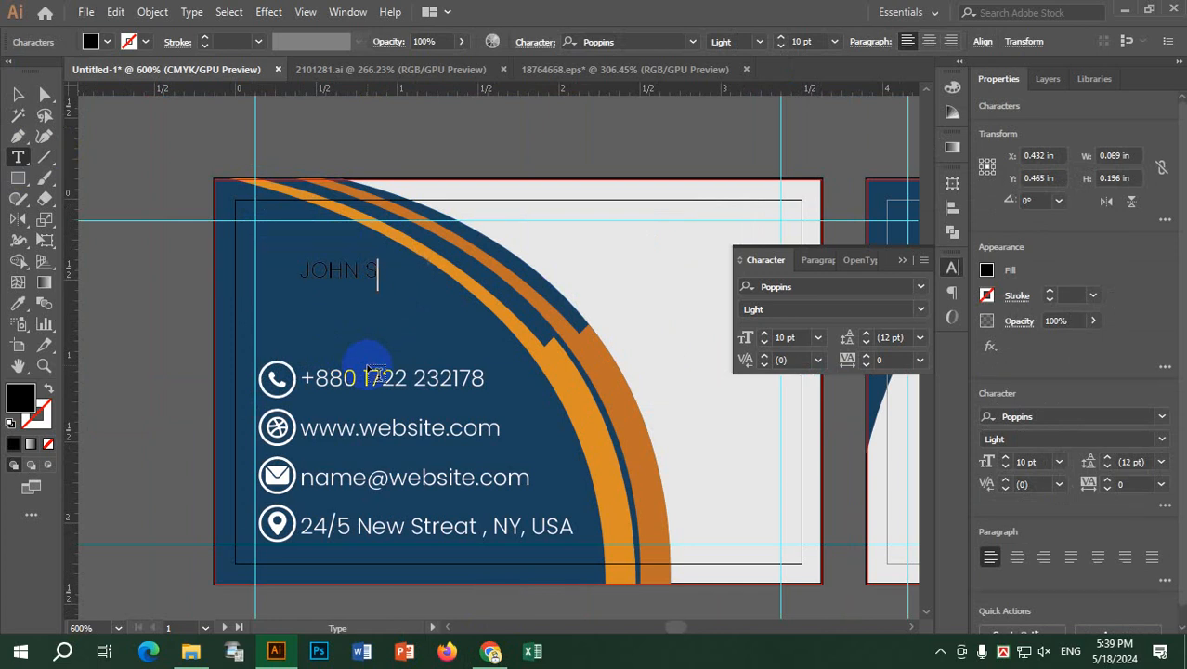
Step: Set the name JOHN SMITH to Bold with a white fill
key(ctrl+a)
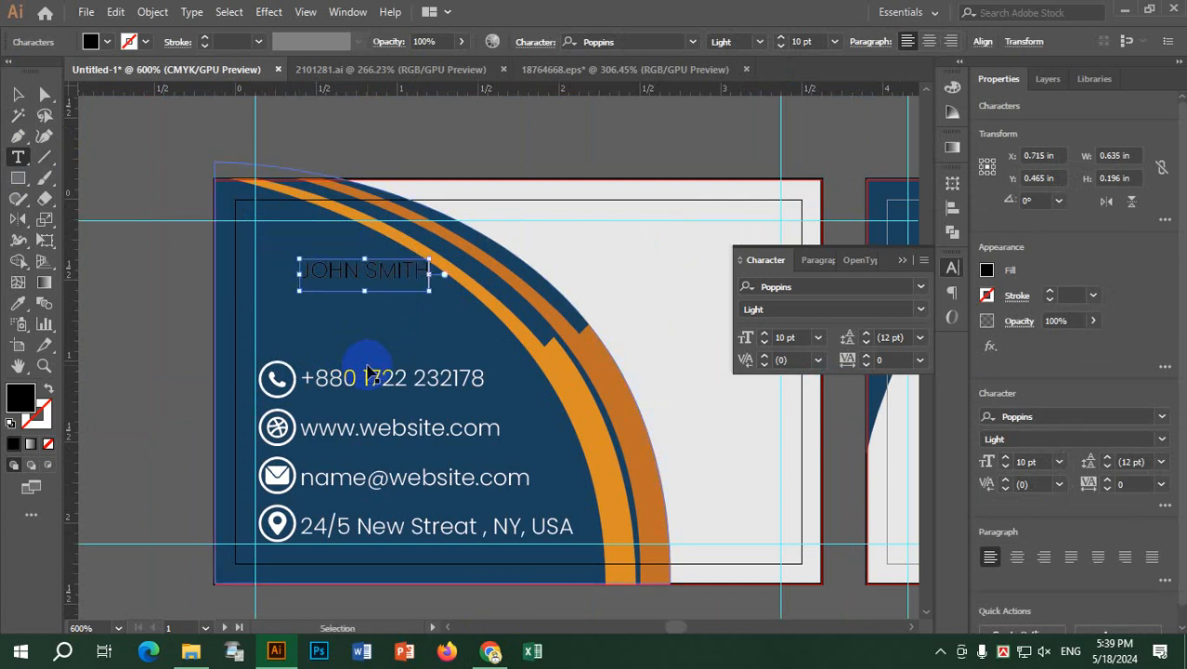
click(922, 310)
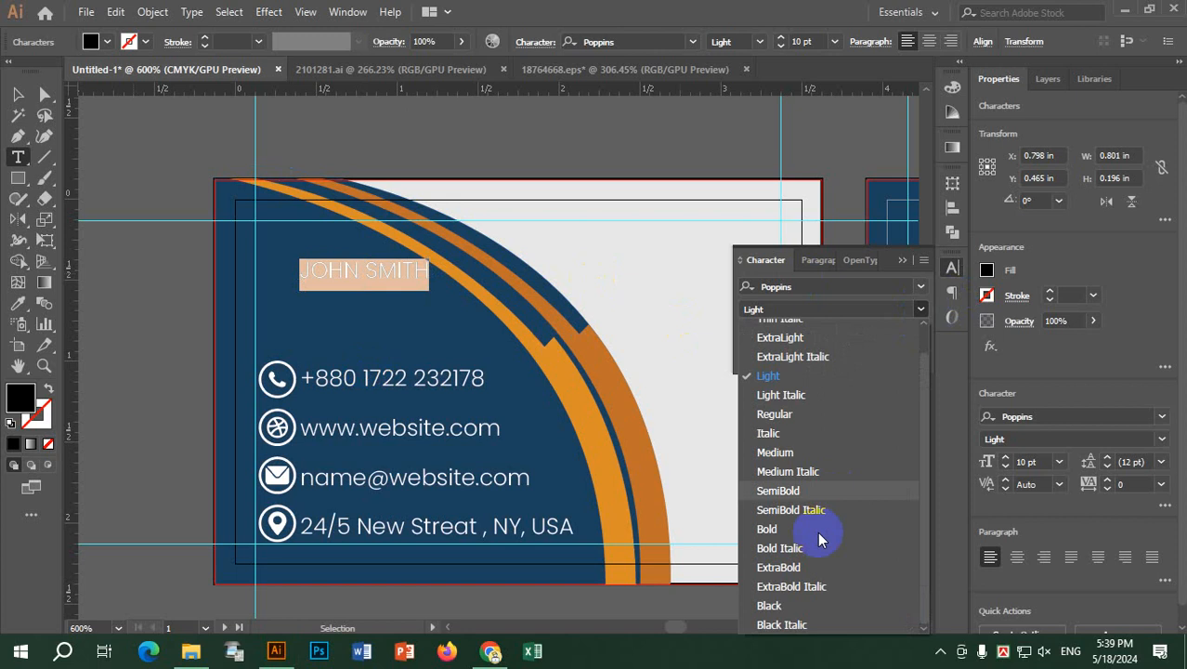
click(778, 530)
click(307, 269)
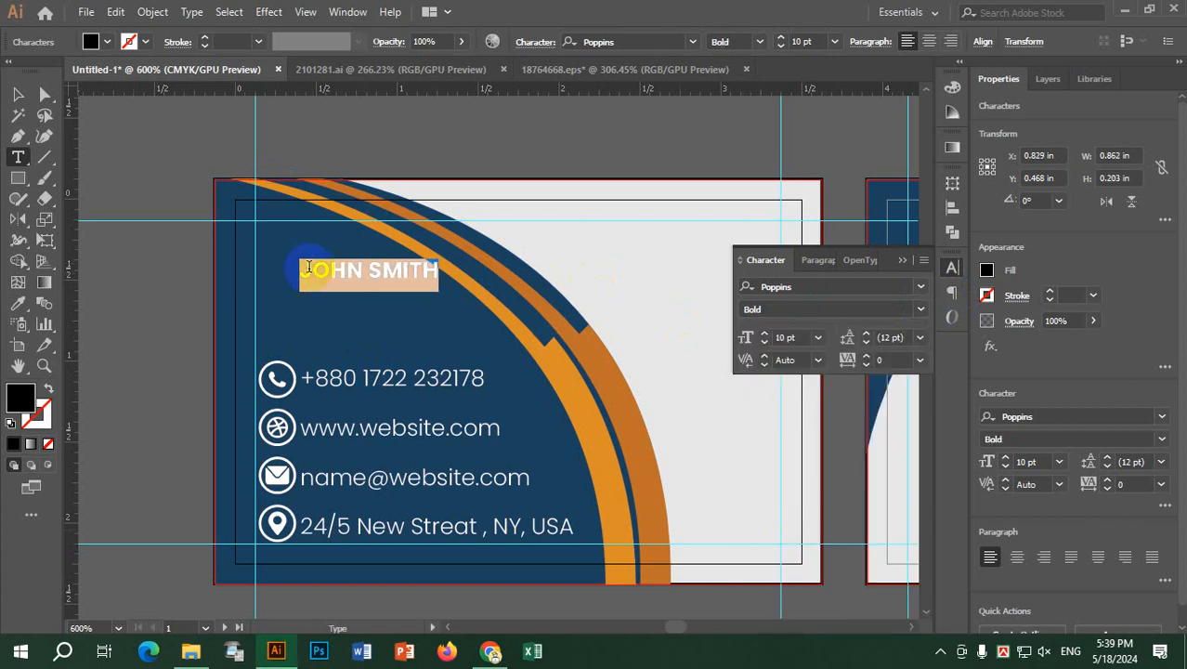
click(363, 269)
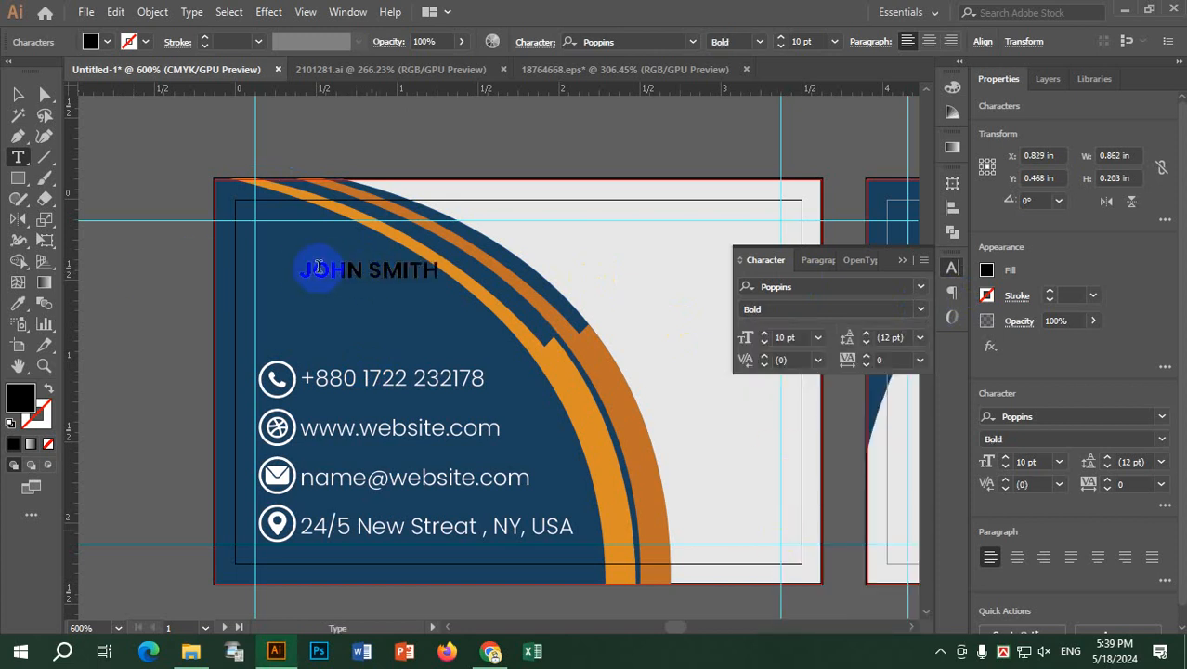
drag(301, 267, 517, 257)
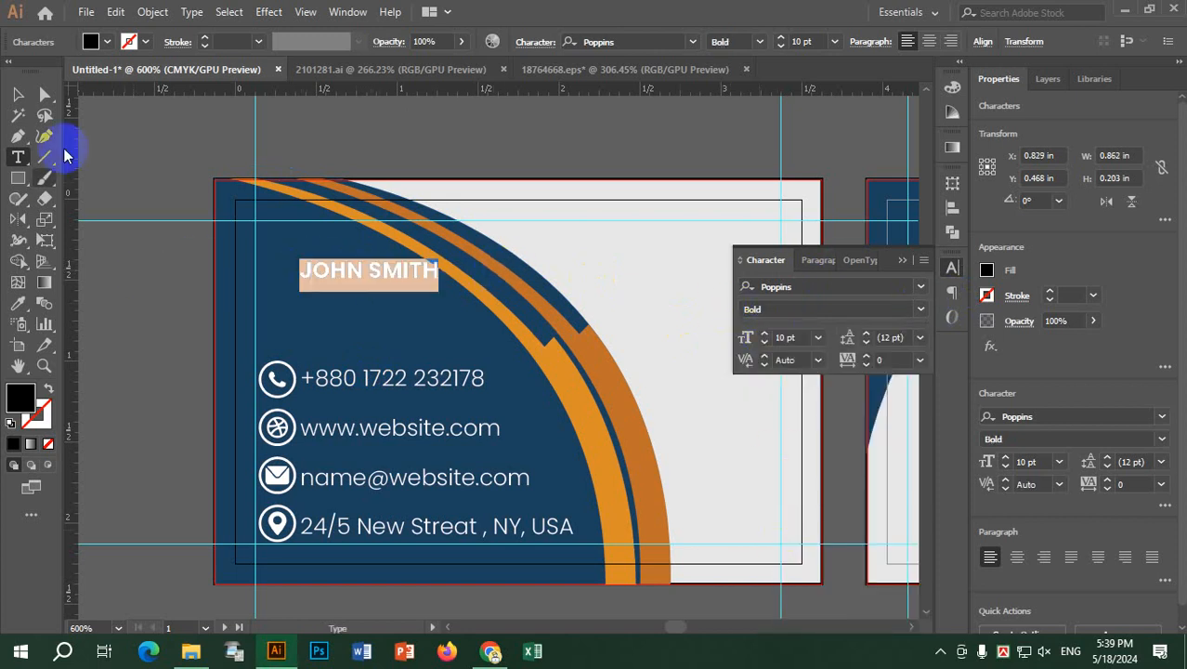
click(106, 45)
click(36, 72)
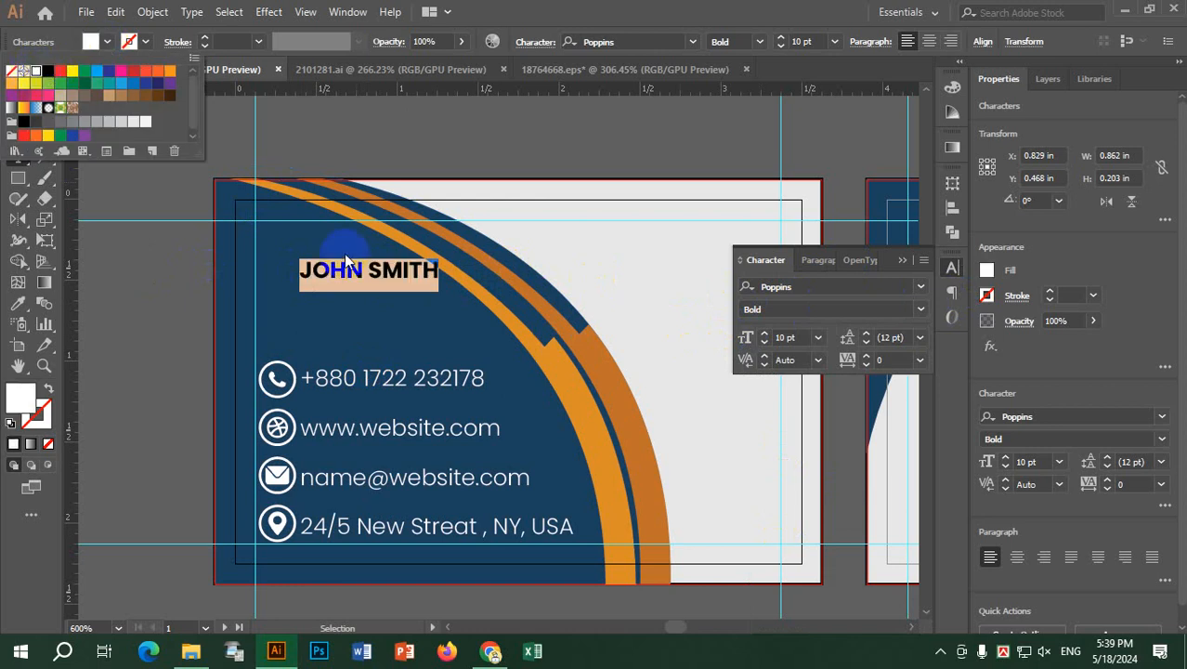
click(362, 265)
Step: Colour the word JOHN with the orange sampled from the card's curve
click(366, 272)
drag(366, 271, 236, 270)
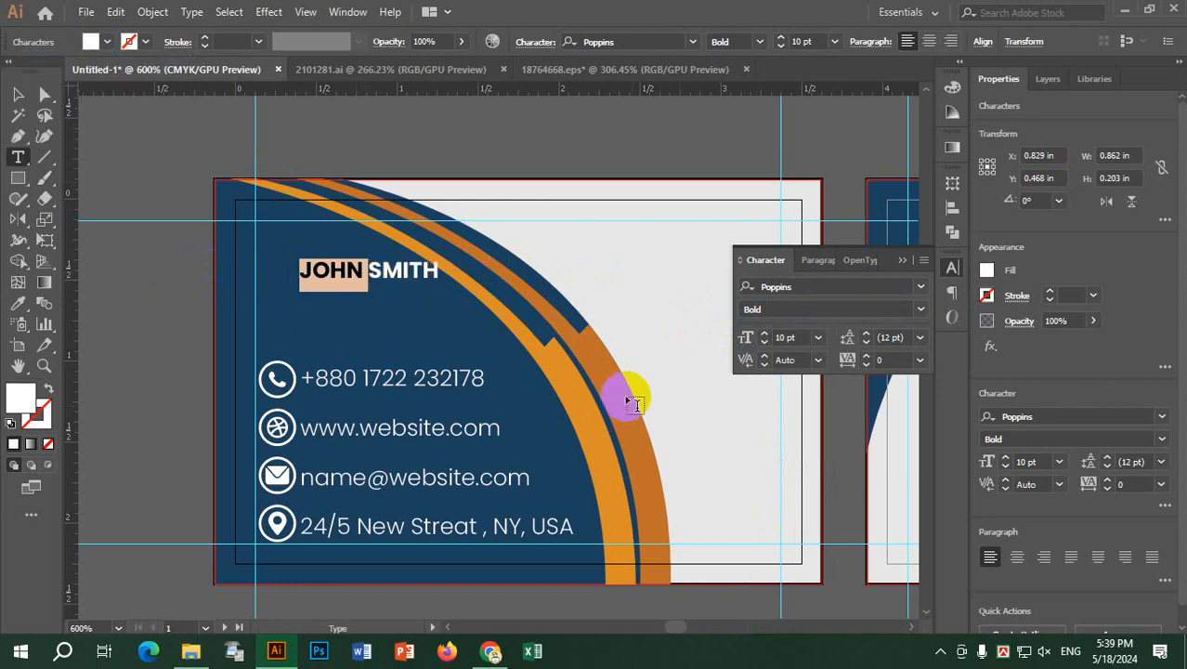
click(16, 304)
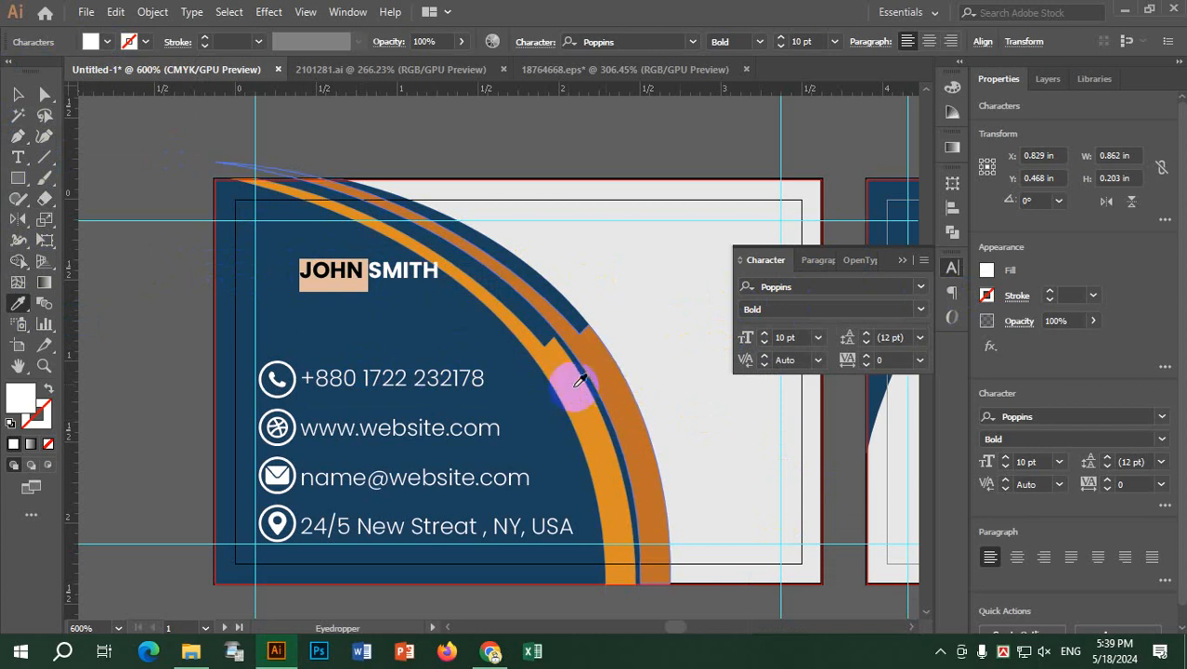
click(580, 379)
click(20, 95)
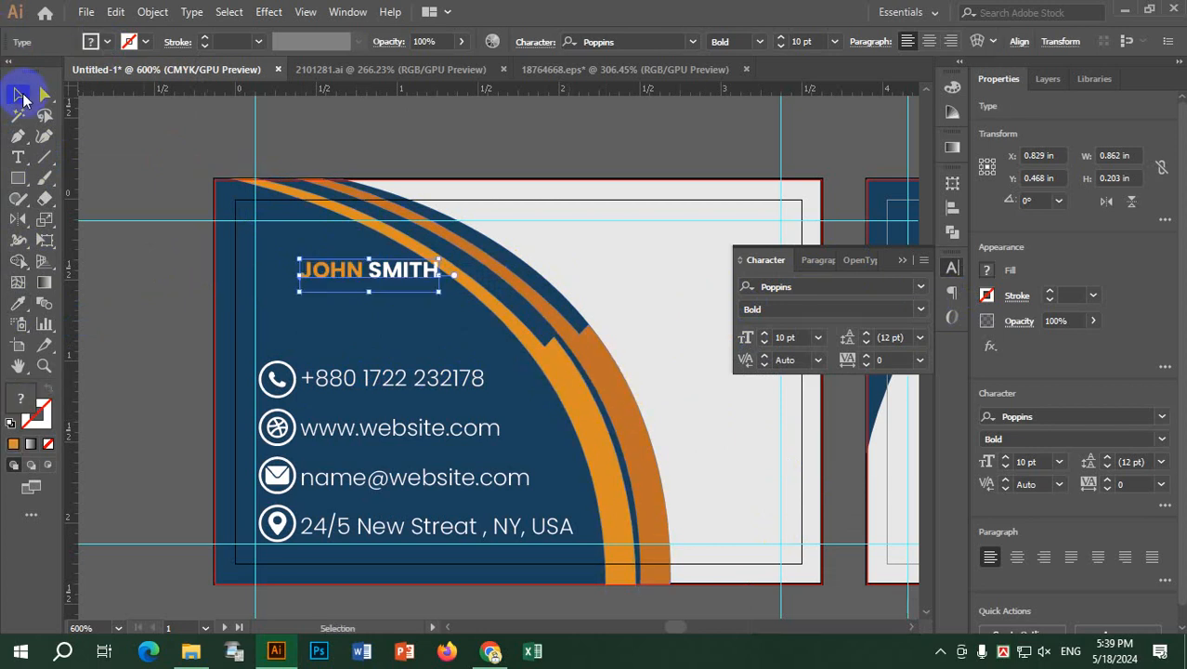
click(118, 139)
Step: Duplicate the name line and set the copy to Poppins Thin at 8 pt
drag(402, 279, 362, 309)
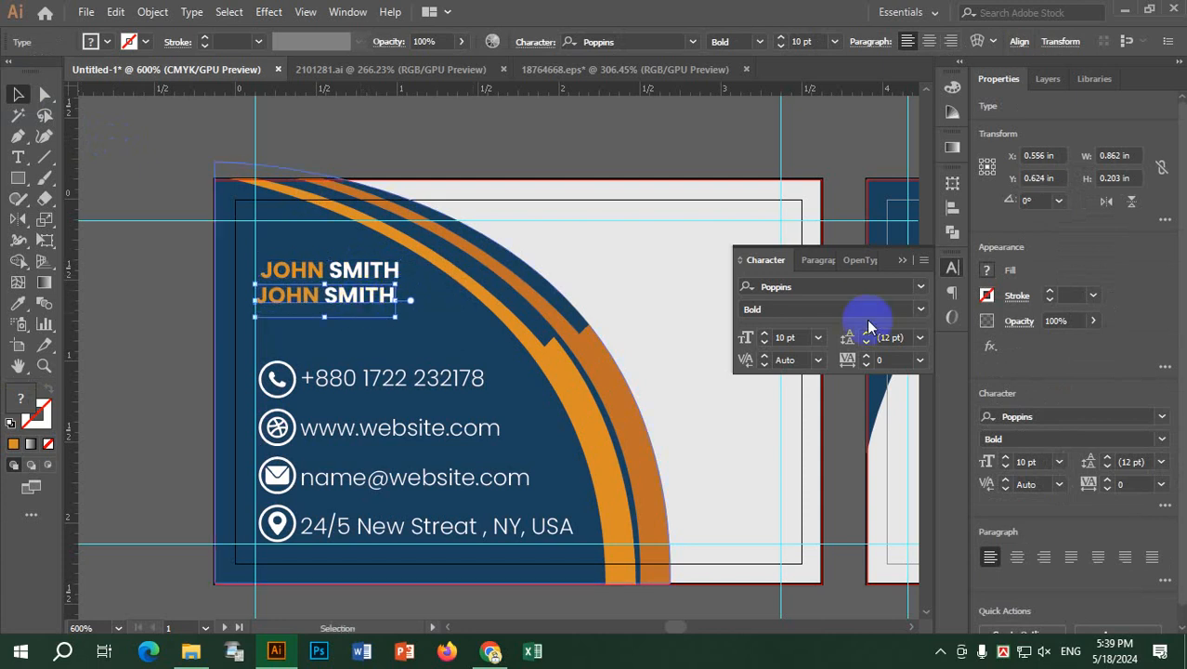
click(920, 312)
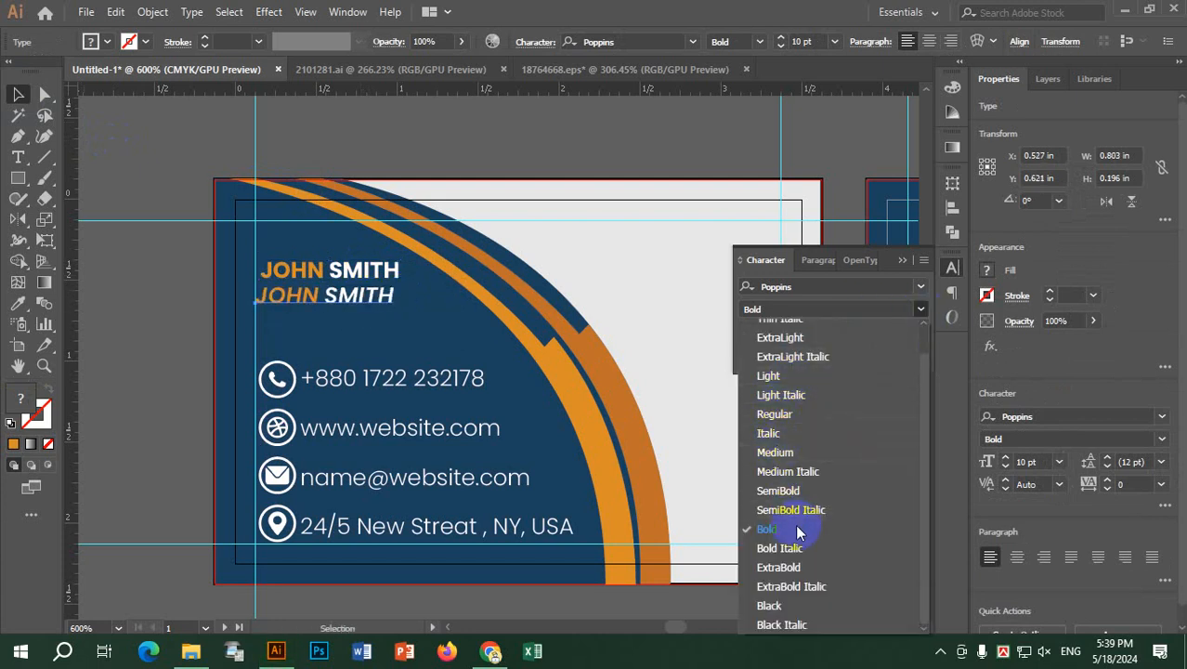
scroll(818, 384, up, 1)
click(768, 325)
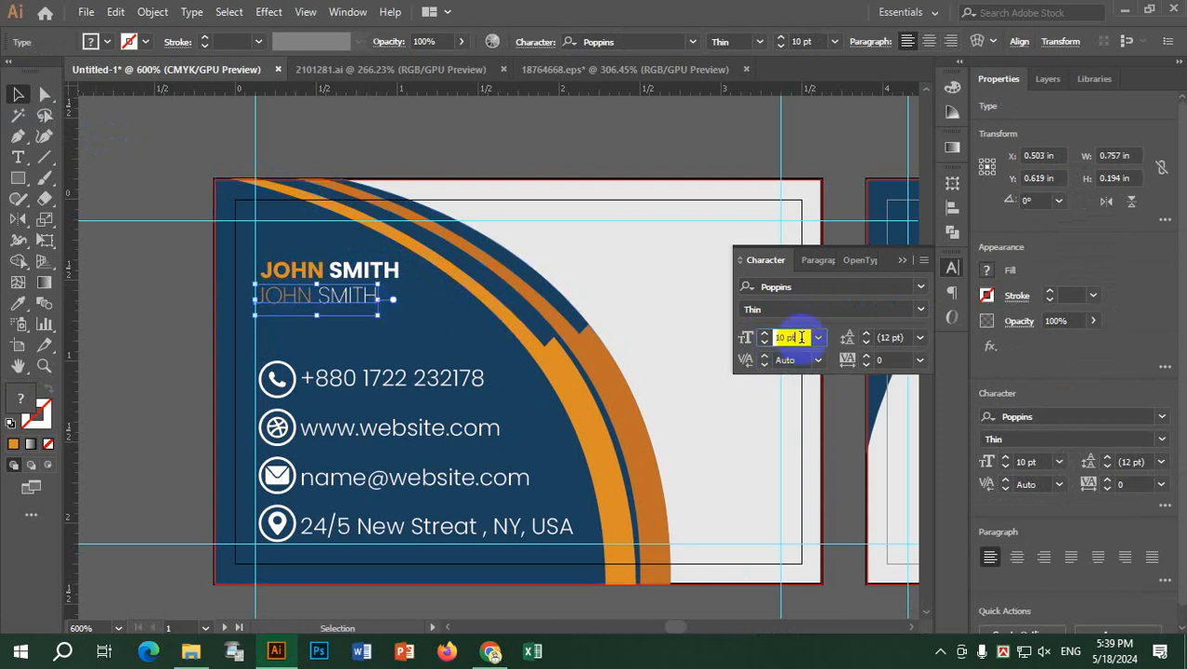
text(8)
key(Return)
Step: Retype the copied text as 'Graphic Designer'
double_click(277, 297)
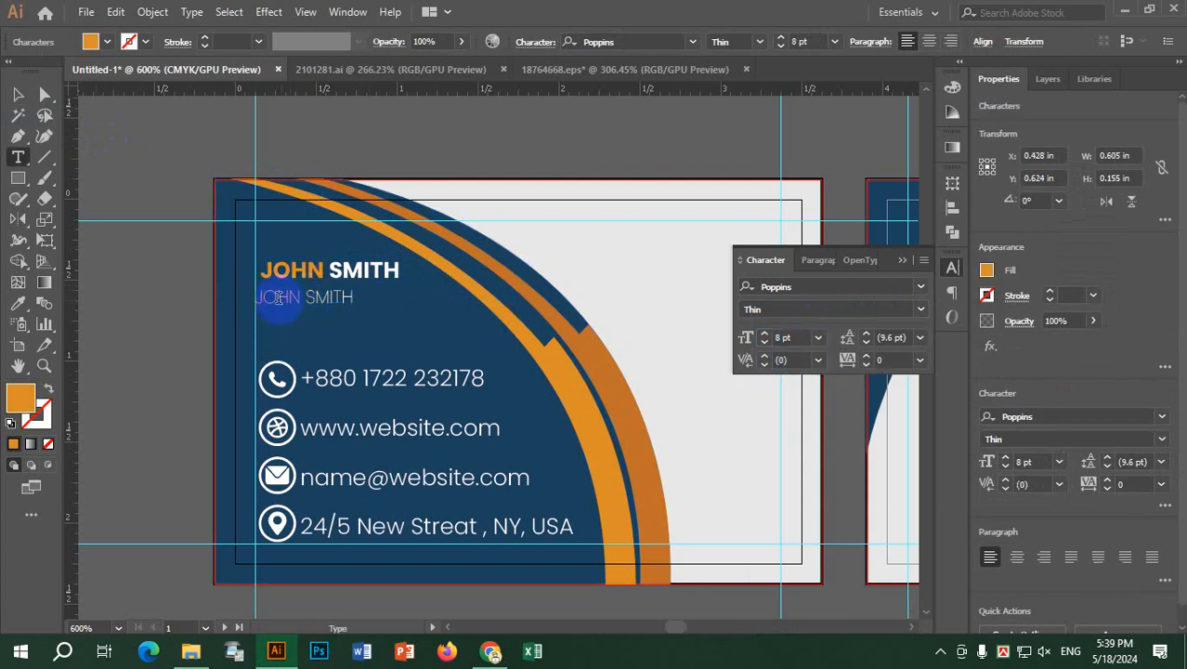
drag(258, 297, 394, 307)
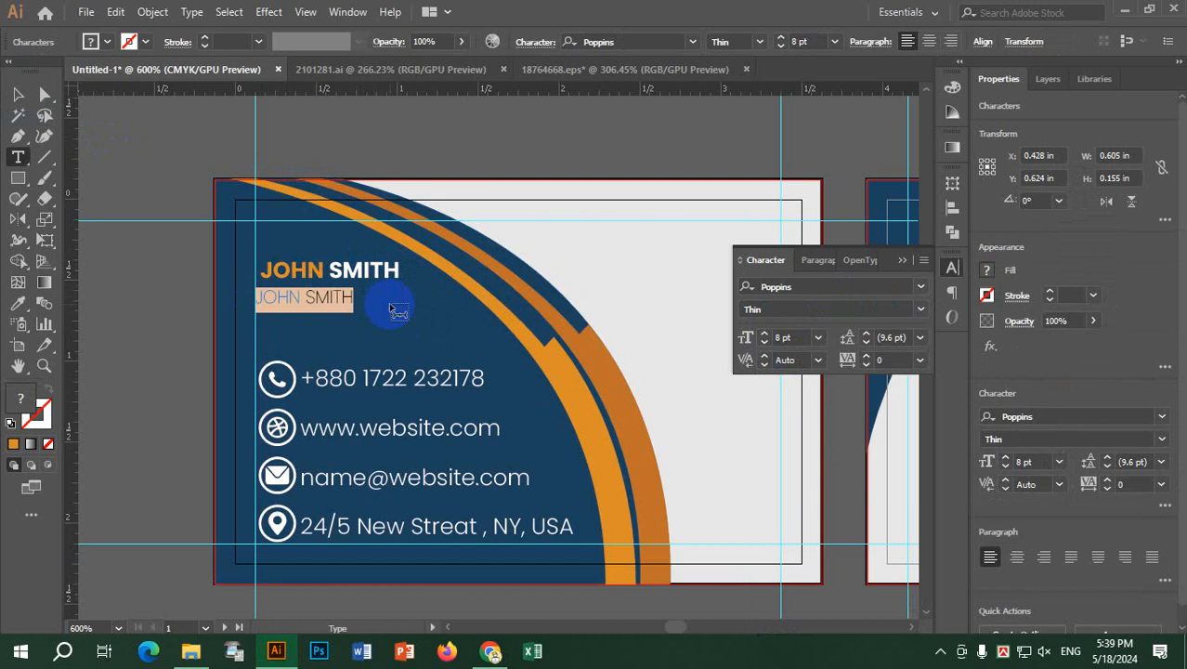
text(Gr)
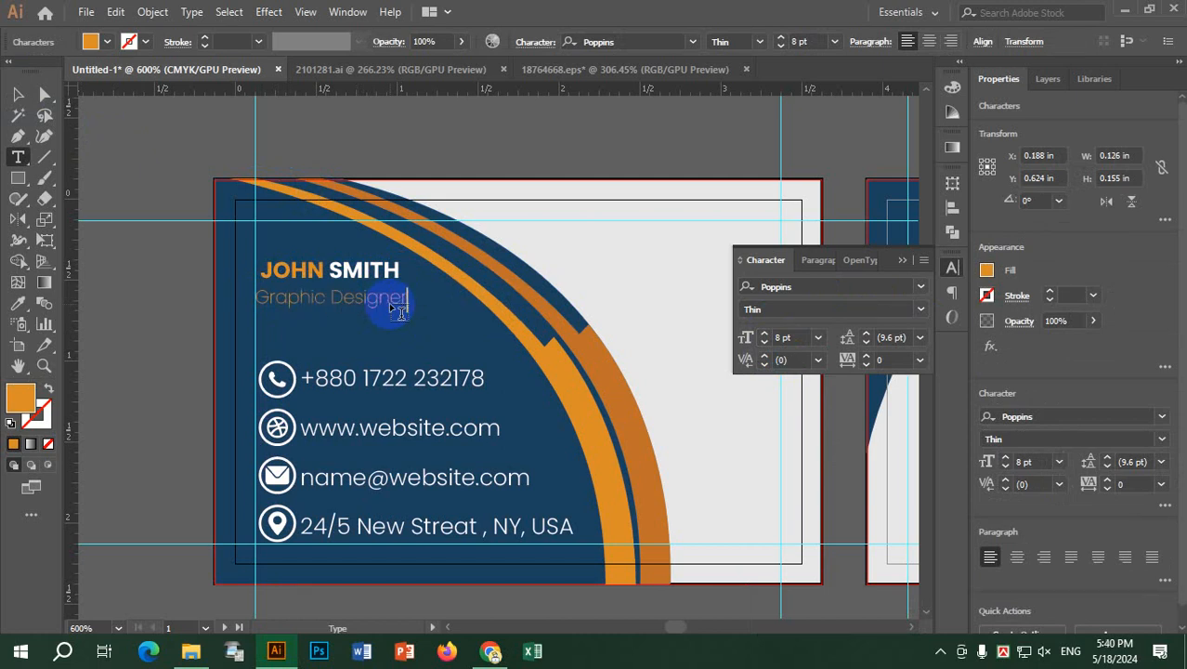
text(aphic Designer)
click(18, 93)
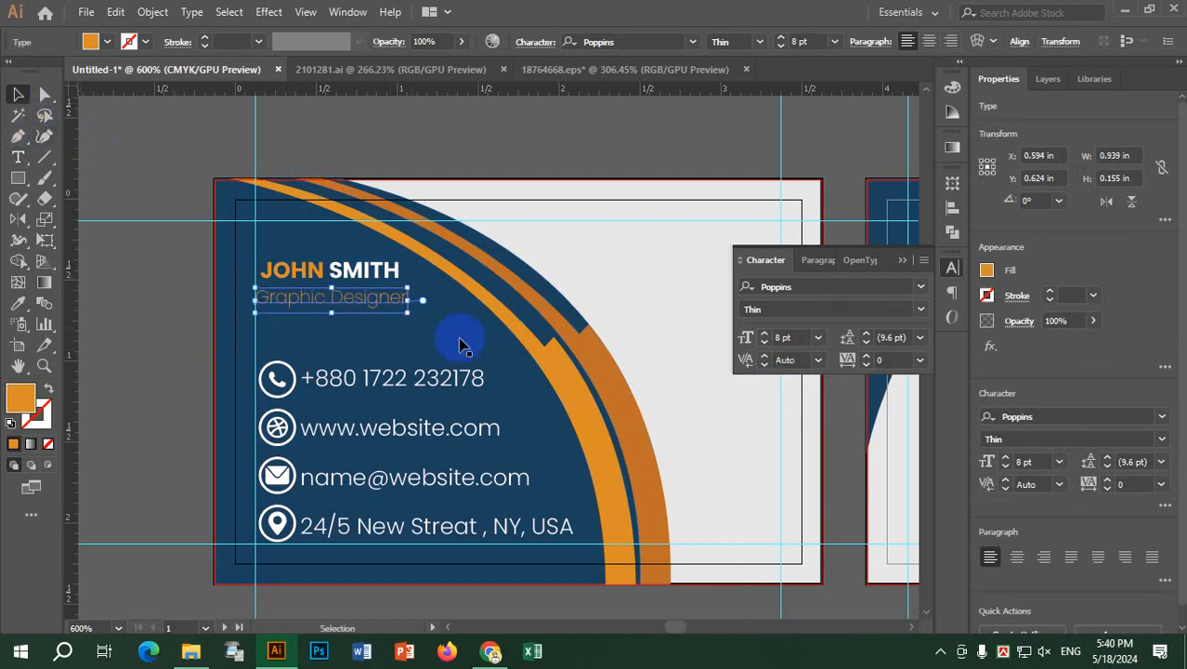
Step: Reduce the subtitle to 6 pt, move it under the name, and set tracking to 130
click(764, 343)
click(764, 342)
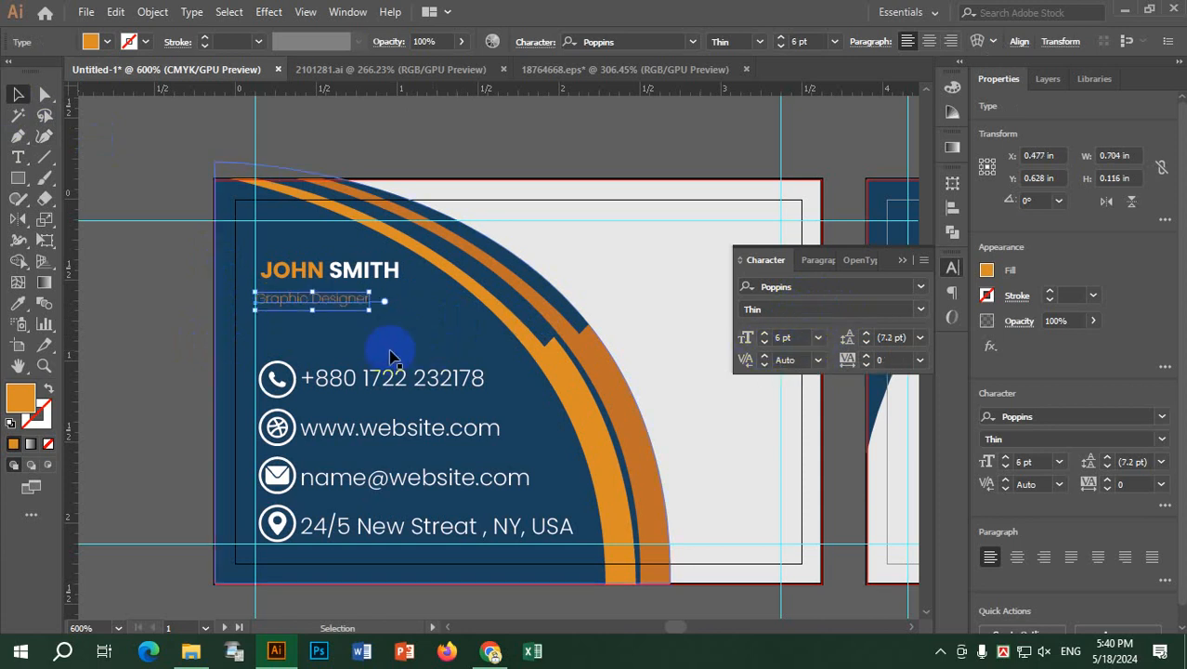
scroll(299, 316, up, 2)
drag(483, 279, 502, 238)
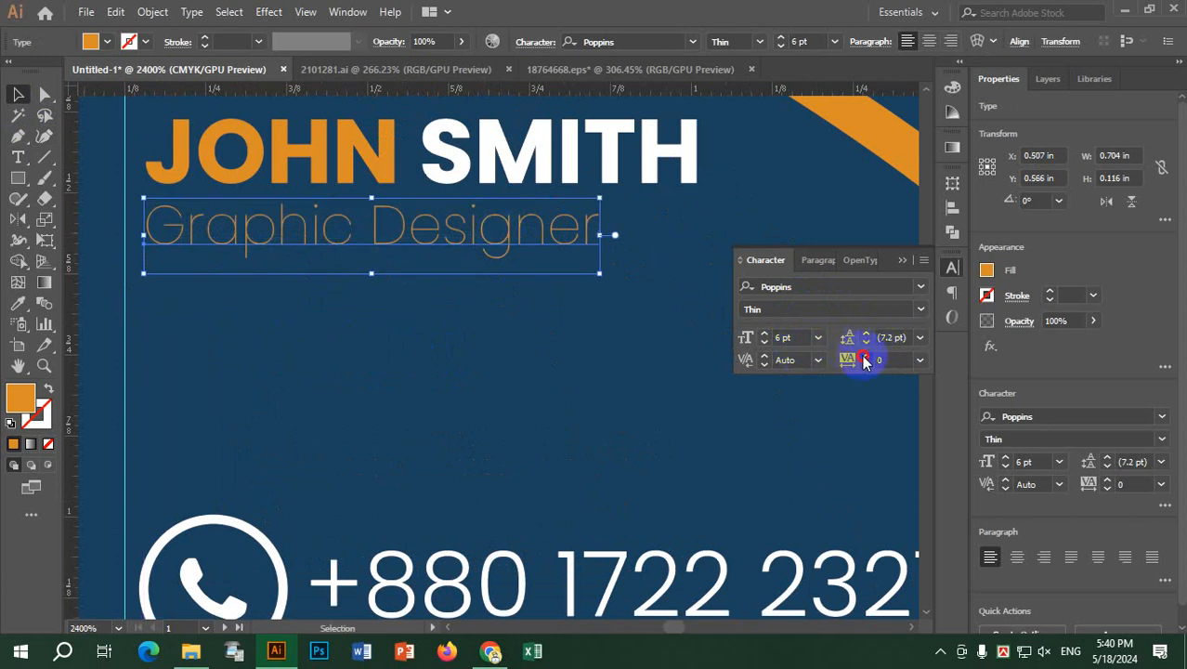
drag(864, 361, 864, 361)
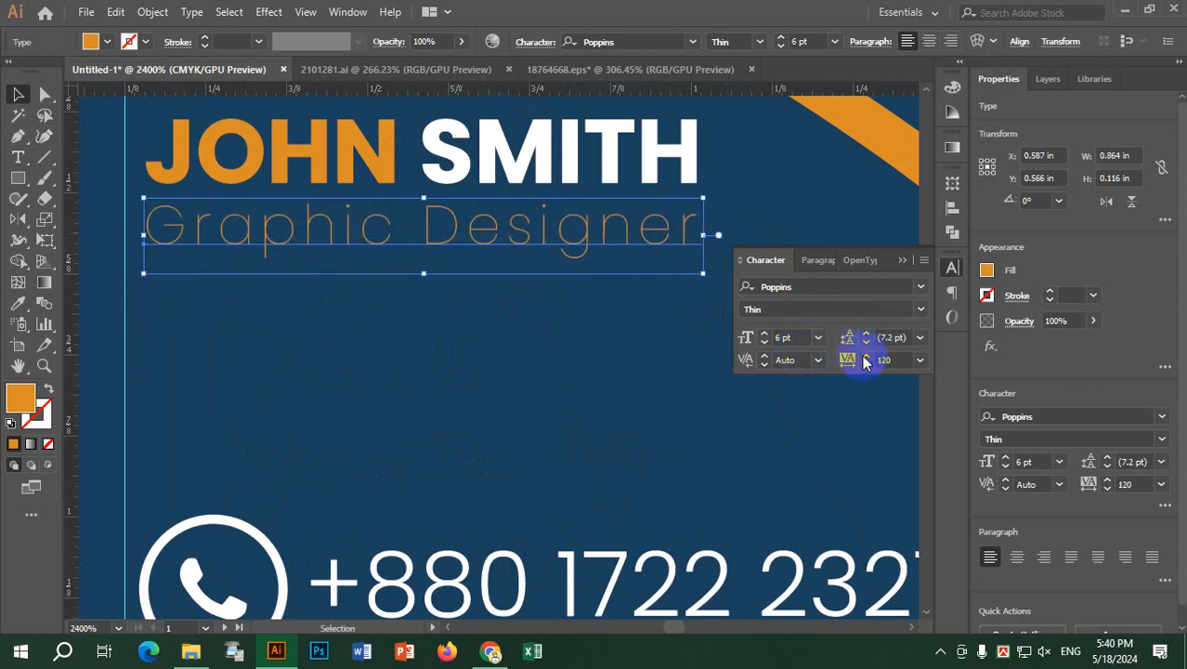
click(864, 360)
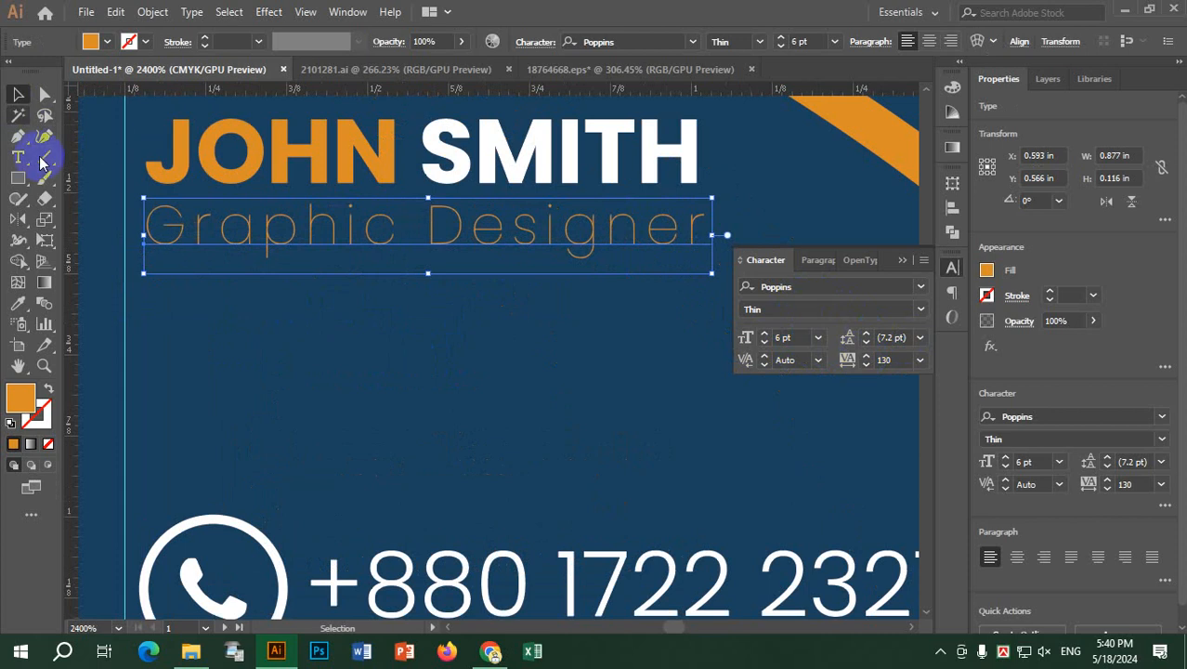
click(93, 239)
scroll(130, 265, down, 2)
scroll(93, 265, down, 1)
scroll(93, 271, up, 1)
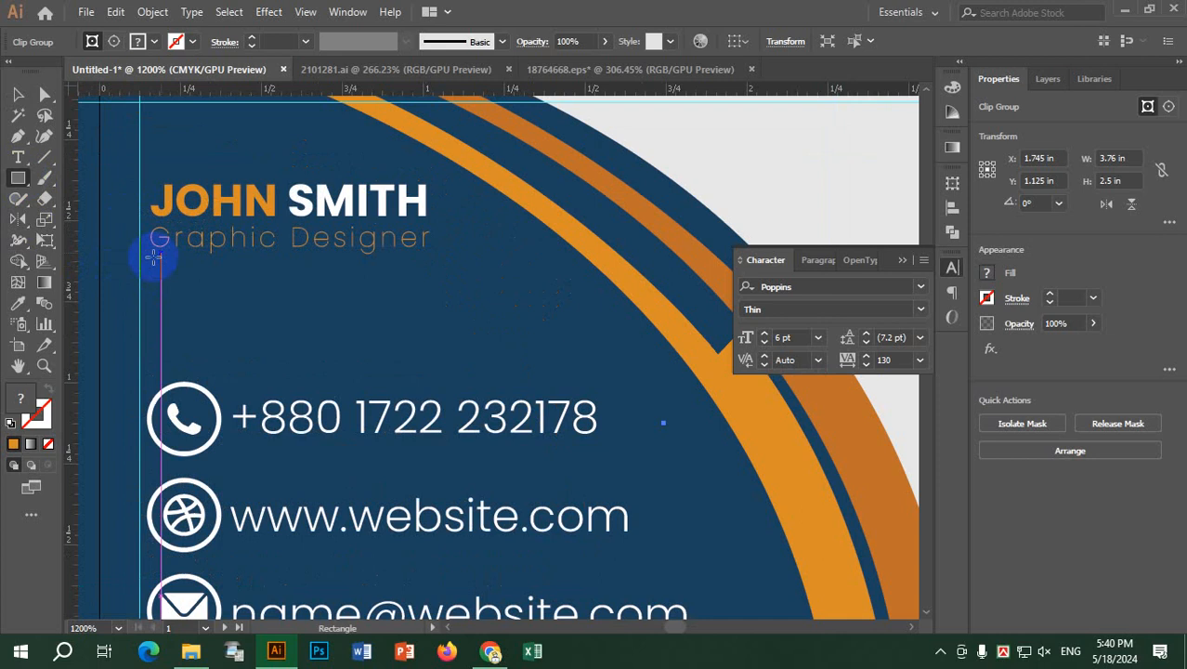
Step: Draw a small orange rounded bar under Graphic Designer
drag(19, 177, 93, 201)
drag(152, 253, 244, 265)
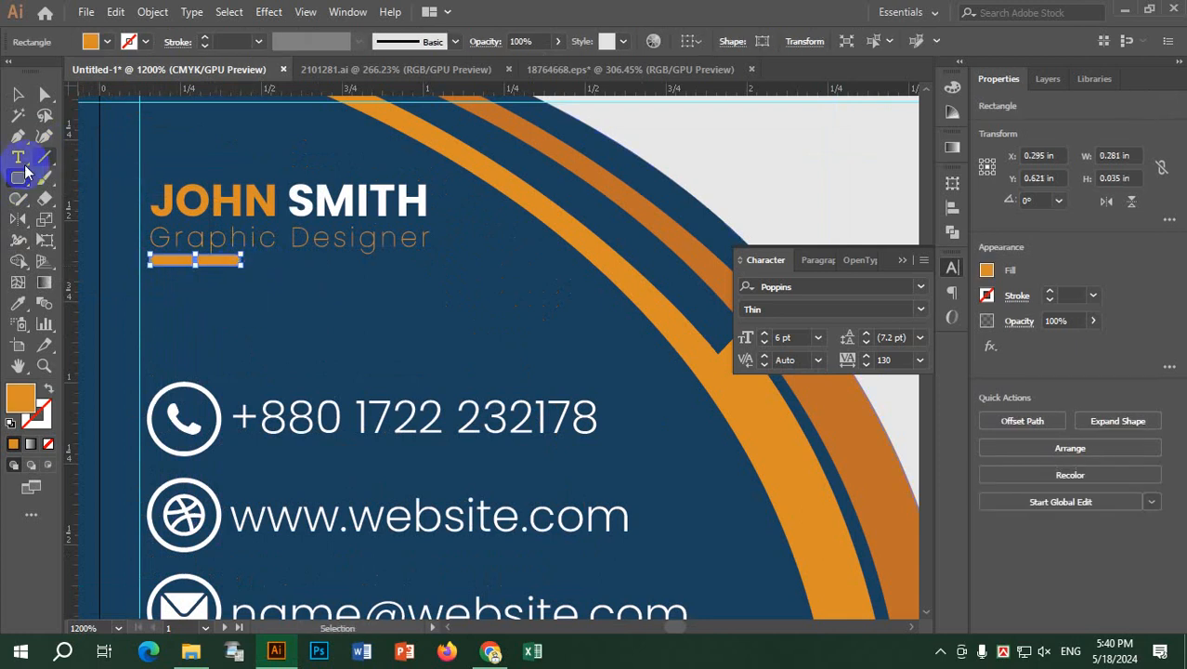
click(15, 95)
click(234, 261)
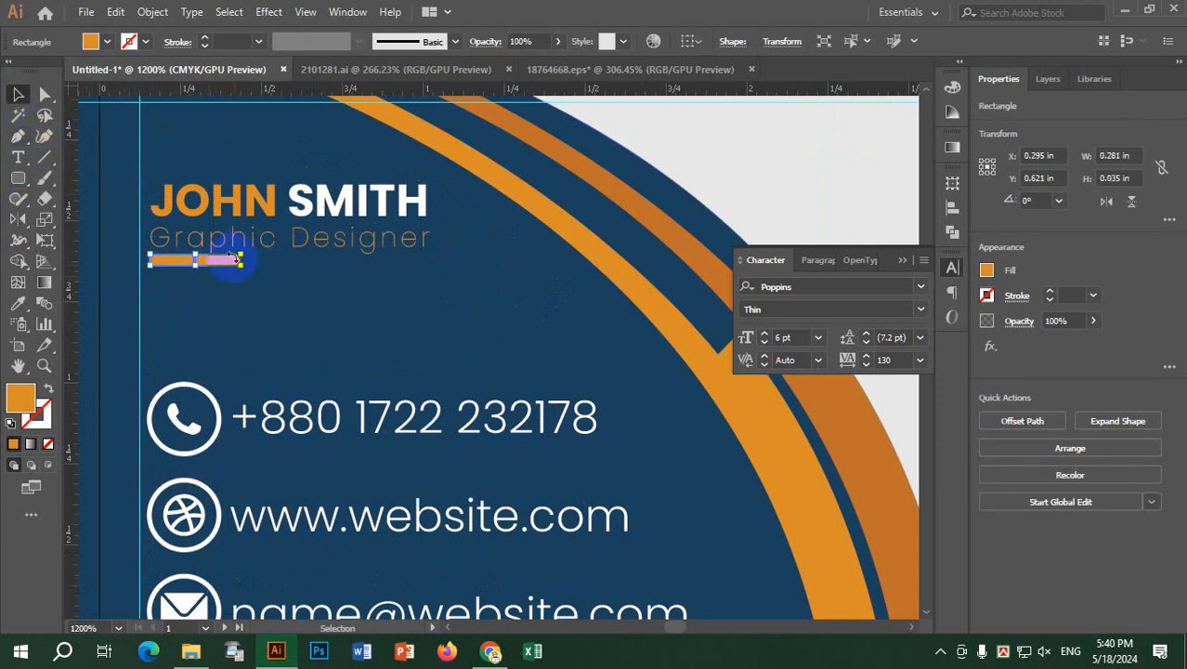
drag(290, 266, 314, 265)
scroll(270, 276, up, 4)
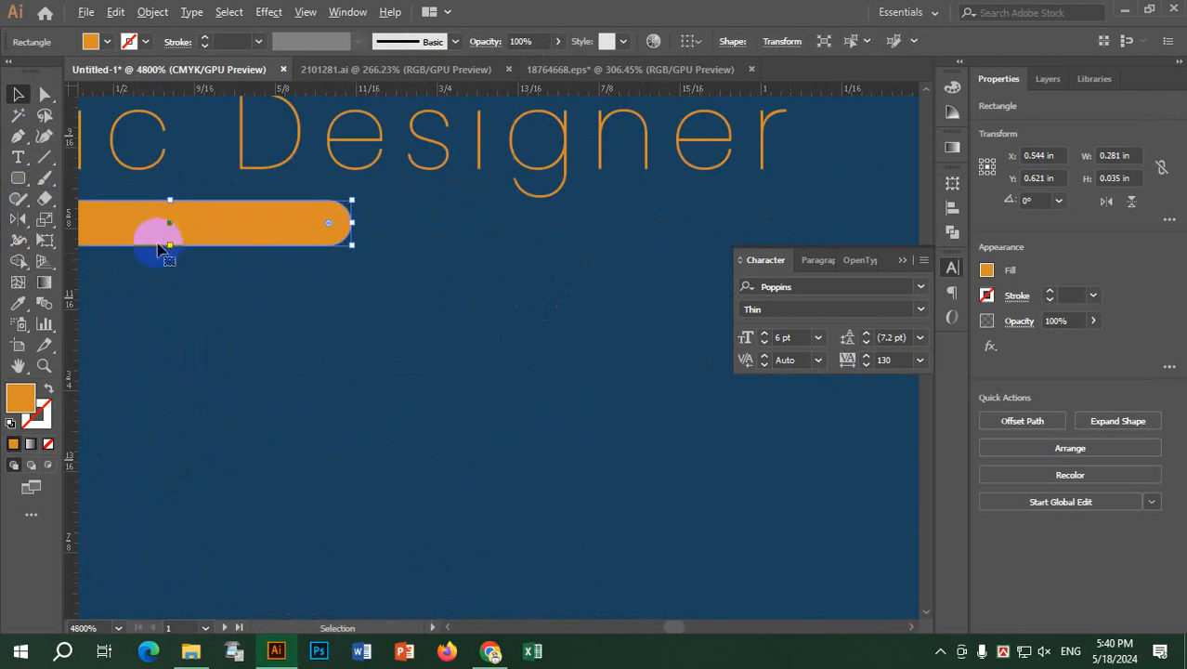
drag(171, 244, 174, 223)
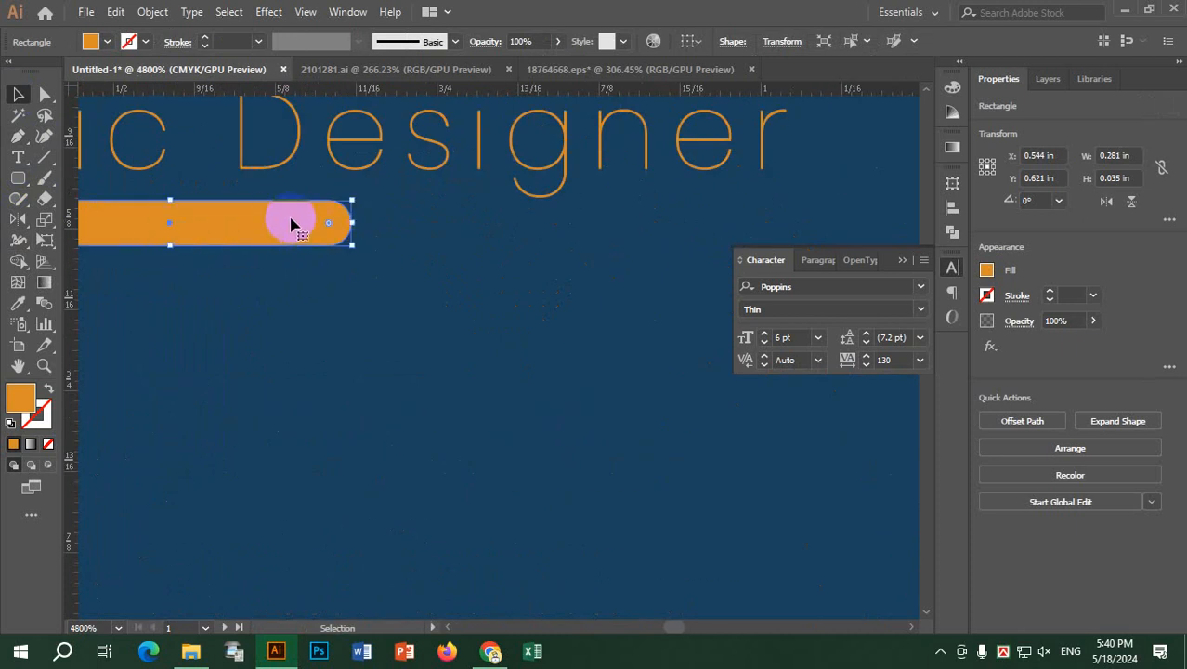
key(ctrl+z)
click(225, 277)
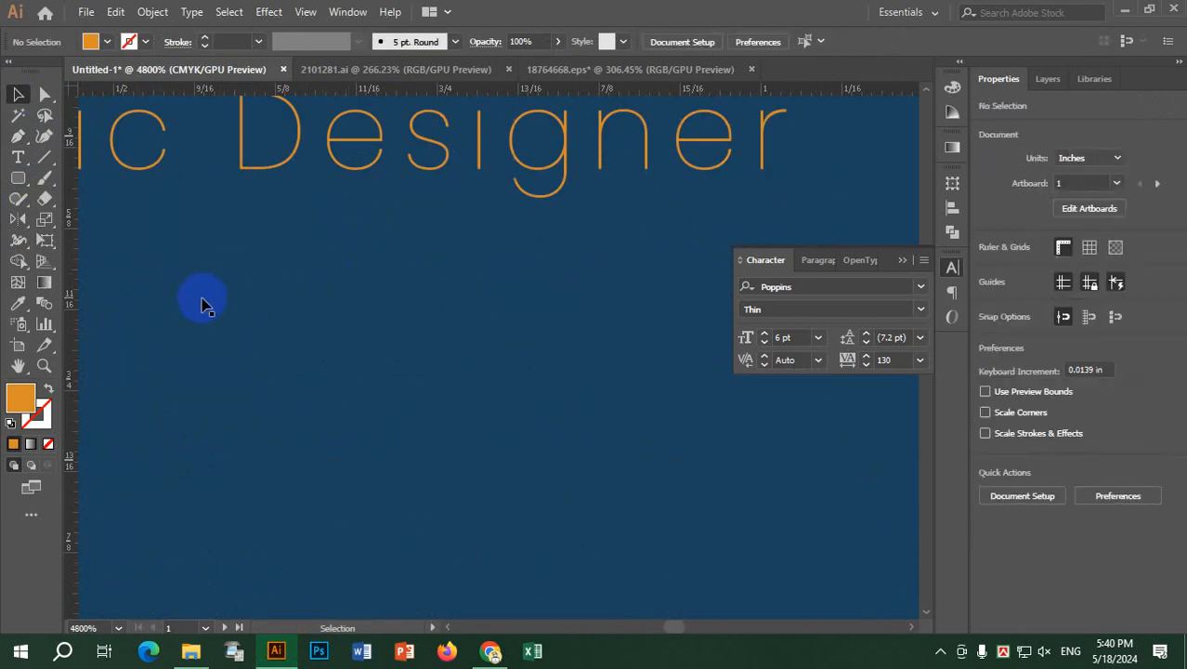
scroll(213, 296, down, 2)
drag(356, 318, 594, 329)
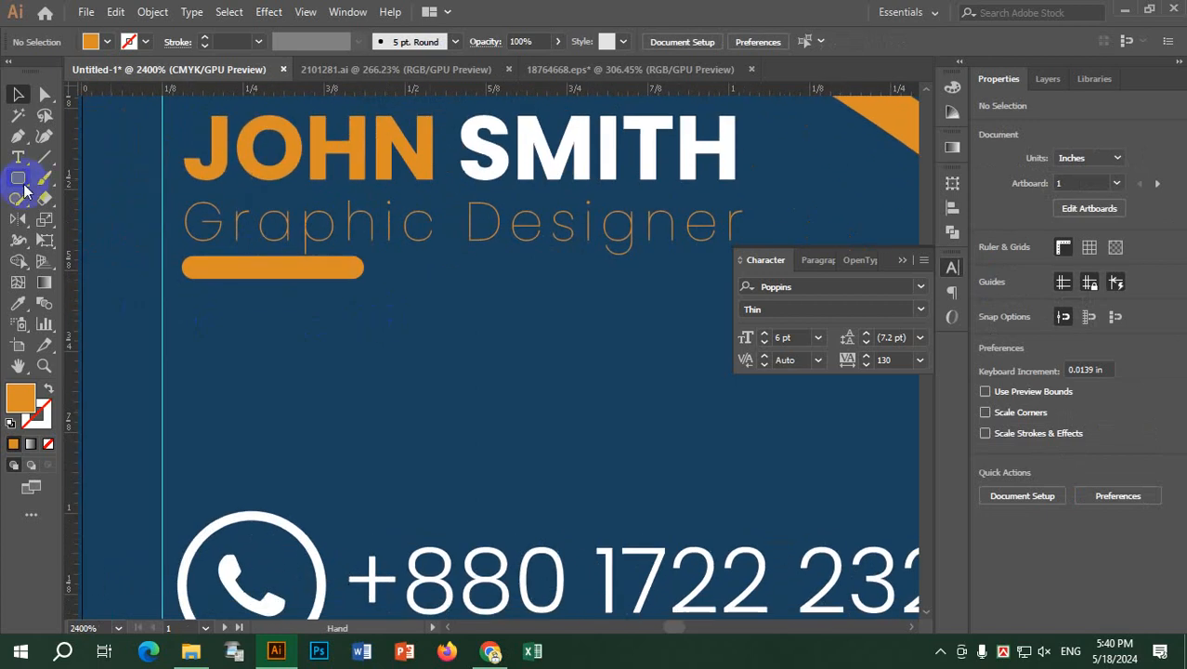
Step: Draw a thin white rectangle extending right from the orange bar
drag(18, 179, 93, 190)
drag(341, 264, 662, 267)
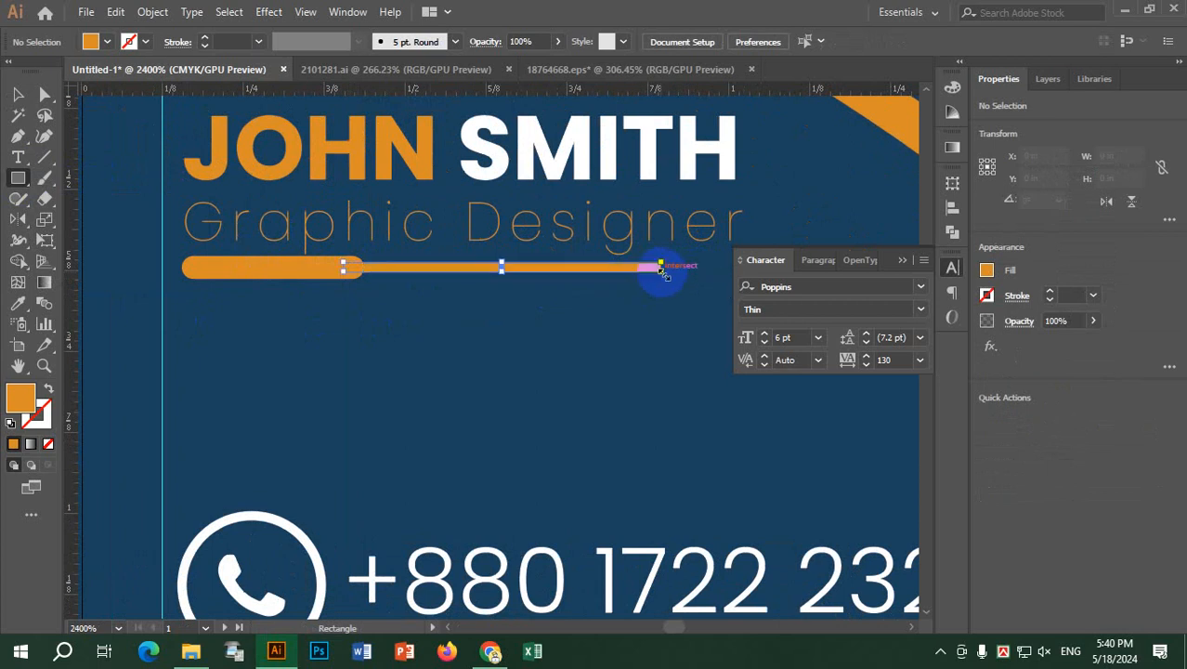
click(109, 43)
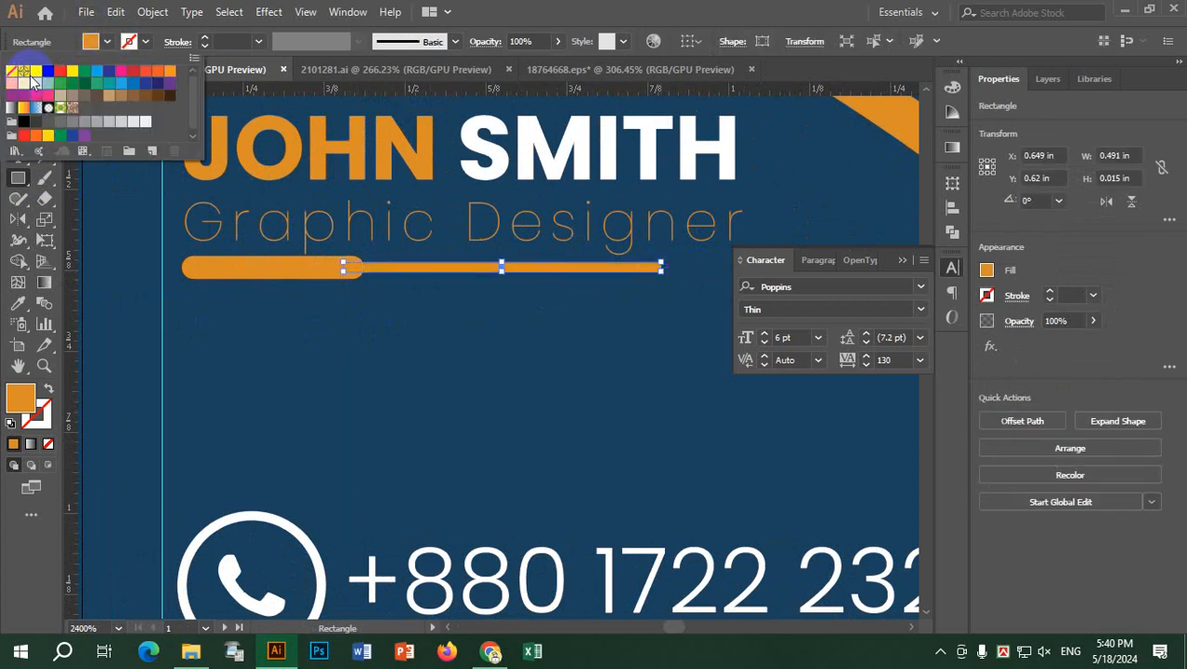
click(39, 73)
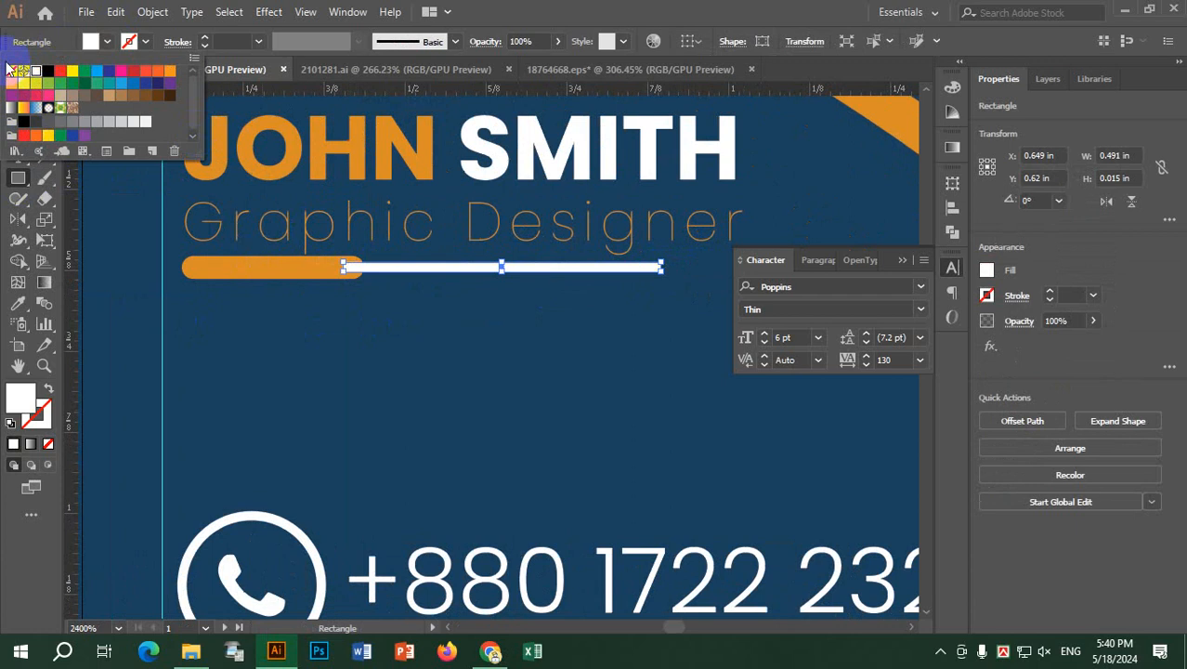
click(18, 94)
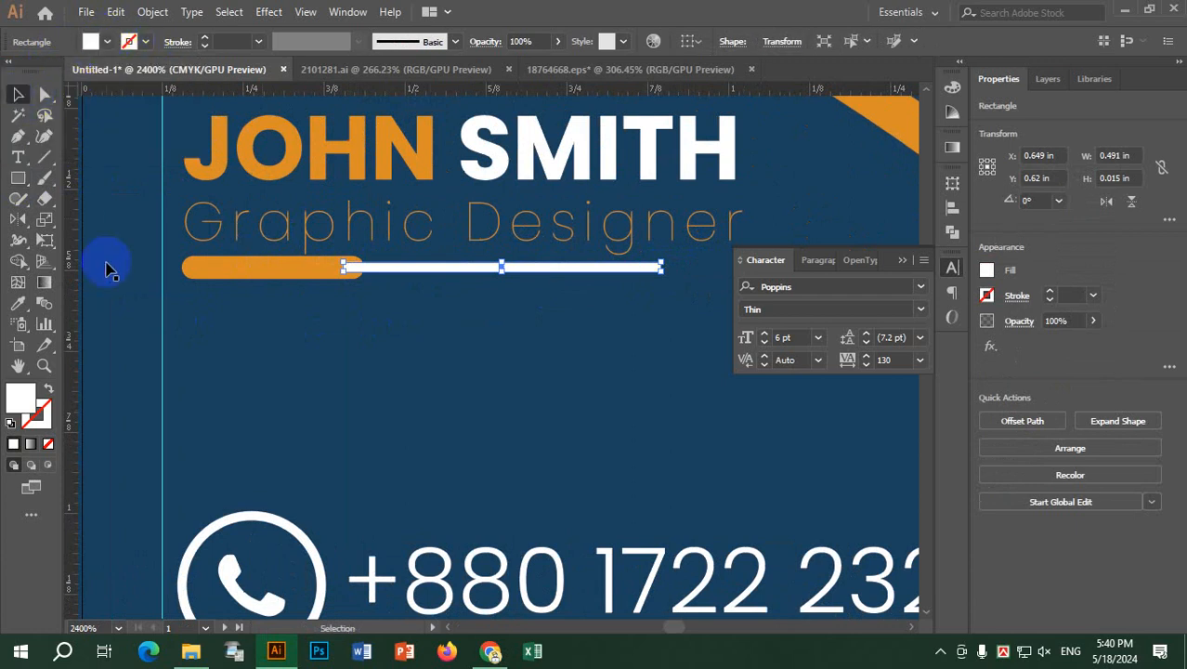
Step: Bring the orange bar to the front, over the white line
click(255, 266)
right_click(238, 271)
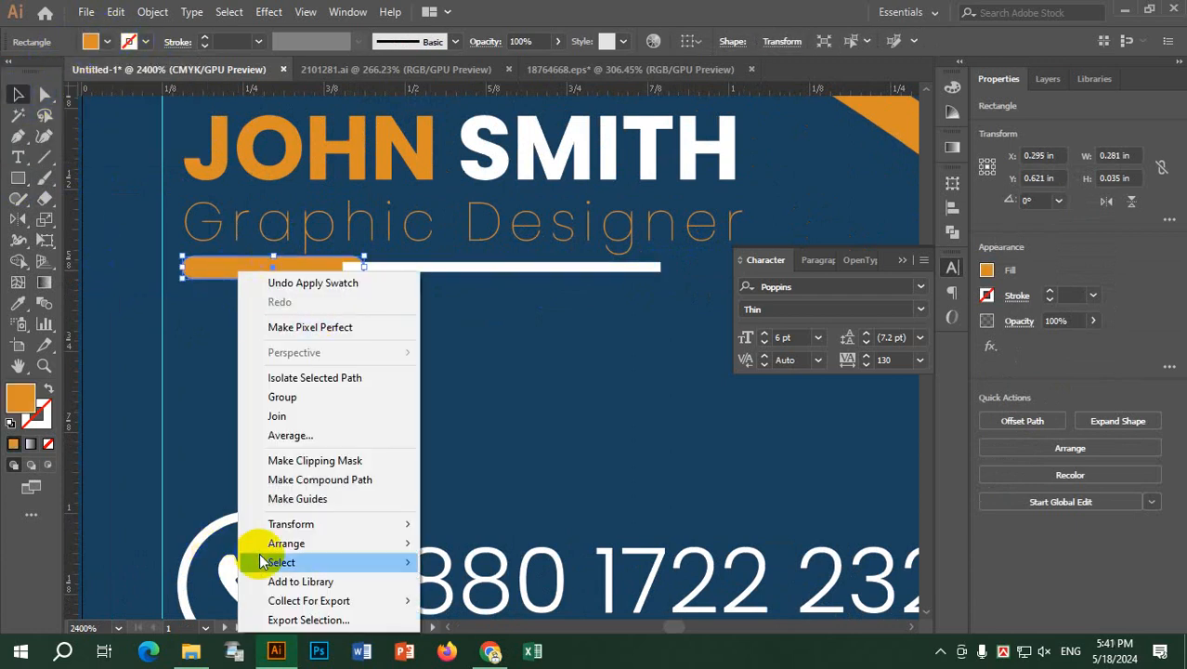
mouse_move(331, 543)
click(503, 541)
Step: Zoom out to the whole card and switch to the reference card image
key(ctrl+minus)
key(ctrl+minus)
key(ctrl+minus)
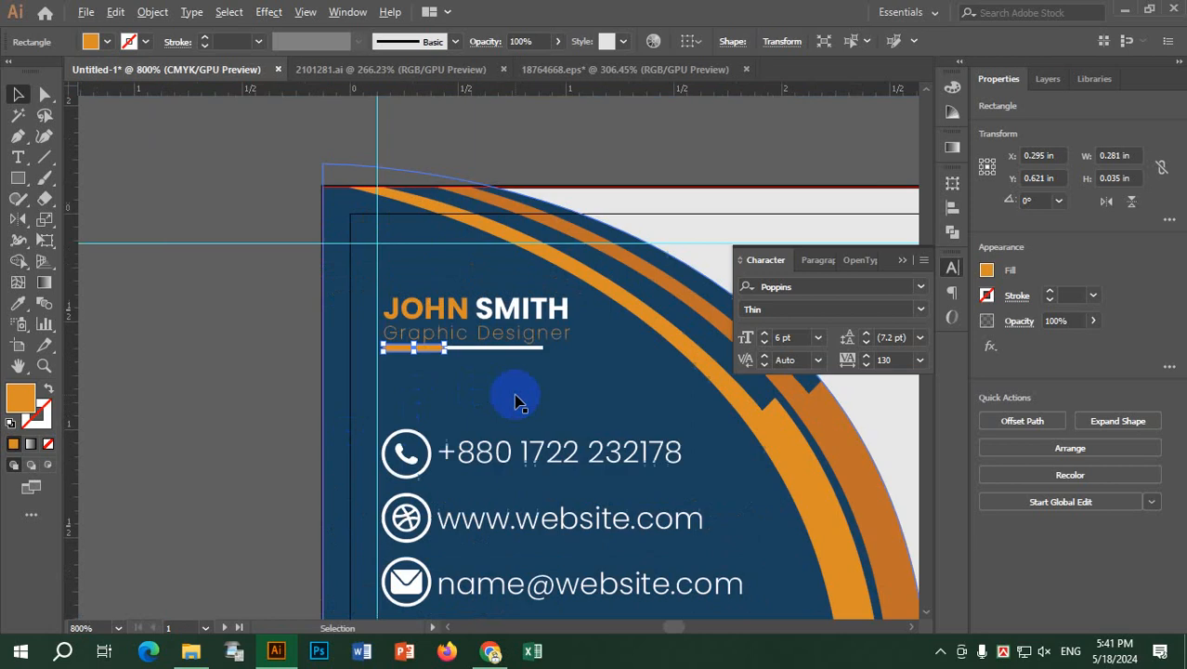
click(191, 372)
key(ctrl+minus)
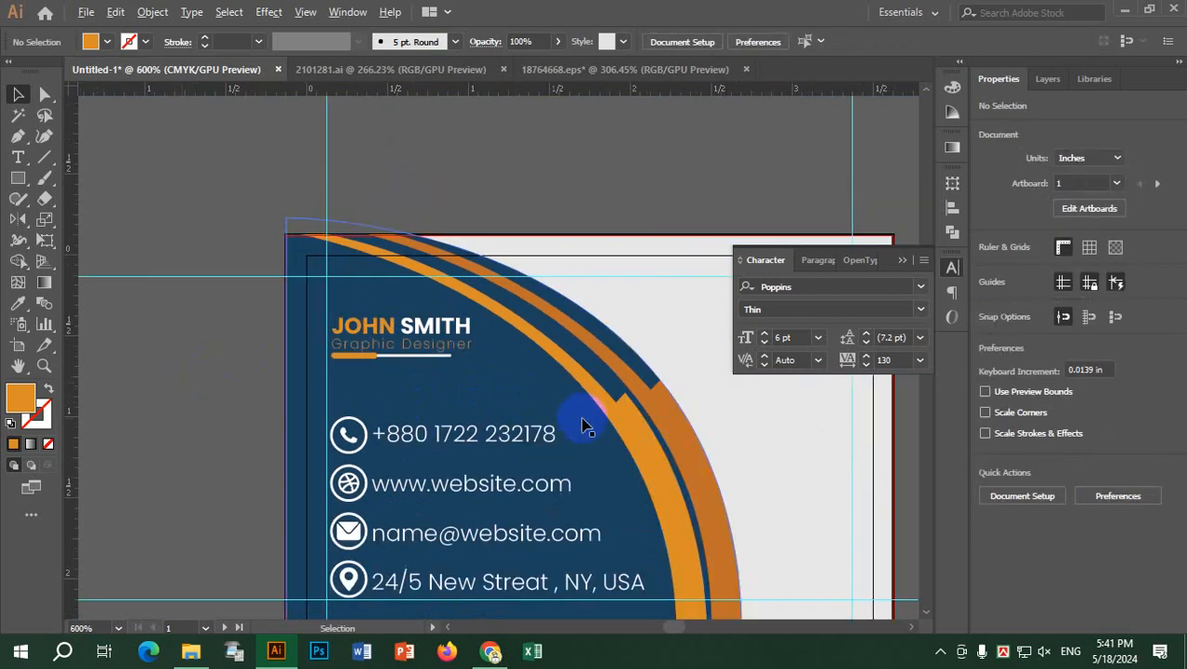
scroll(582, 425, up, 1)
drag(592, 417, 306, 327)
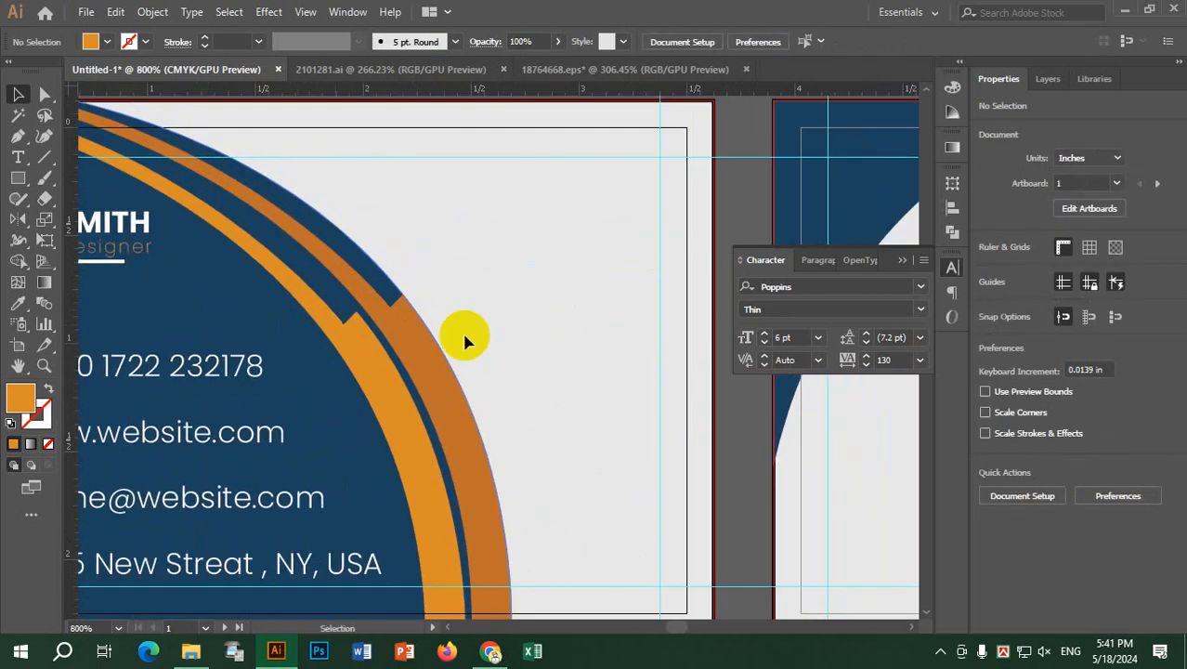
scroll(462, 330, down, 1)
key(alt+Tab)
scroll(788, 362, down, 3)
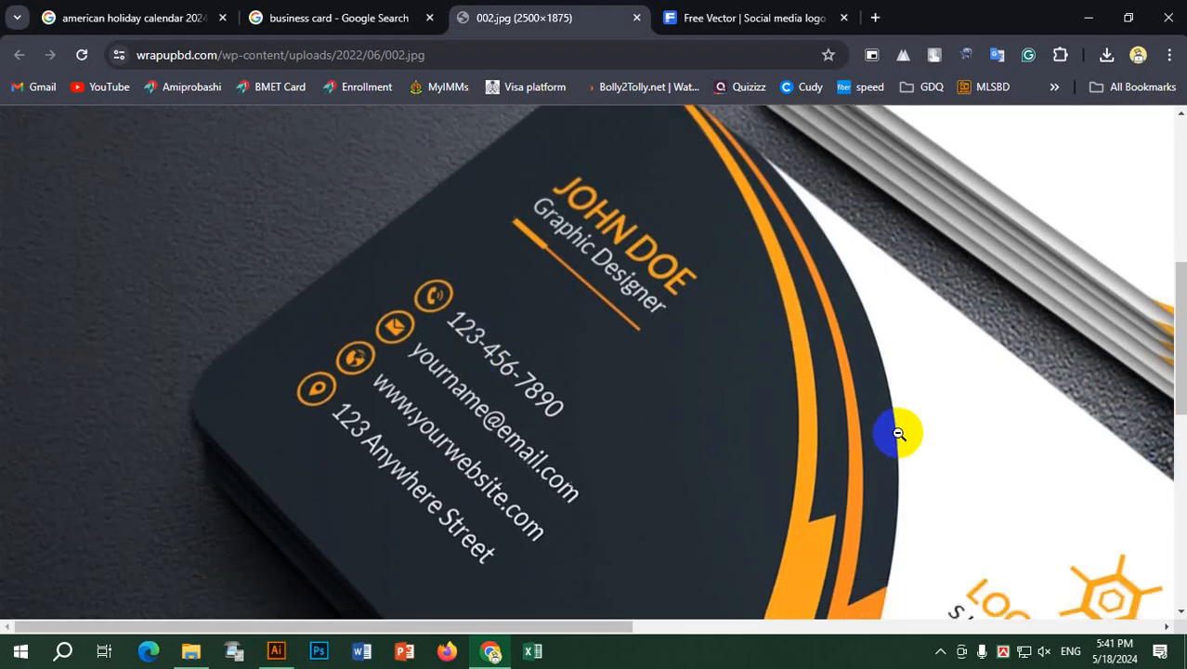
Step: Fit the reference business card image on screen and compare it with the design
click(948, 376)
key(alt+Tab)
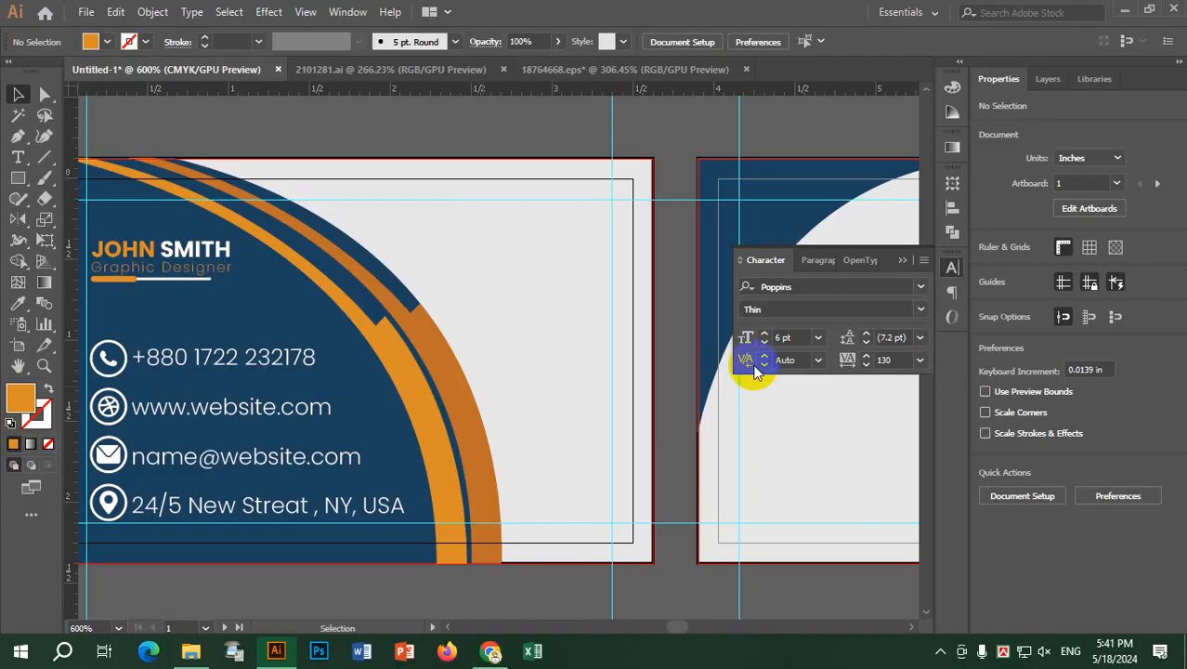
click(491, 650)
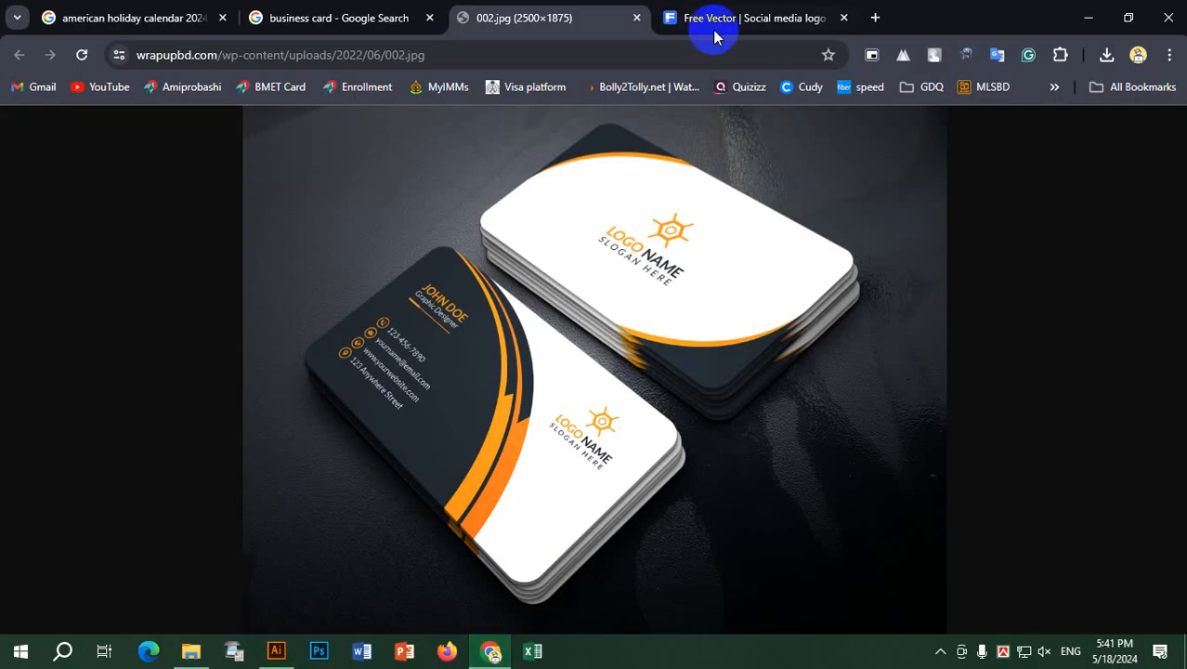
Step: In a new tab, search Google for 'logo png' refined with photography and free download
click(875, 18)
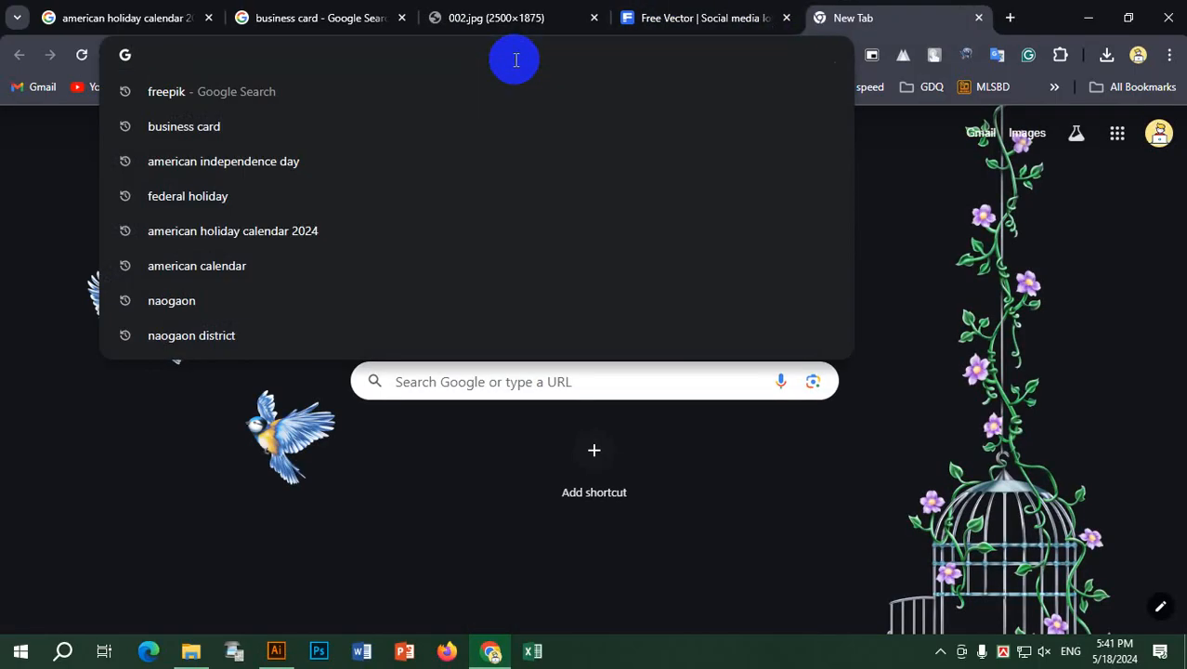
text(logo p)
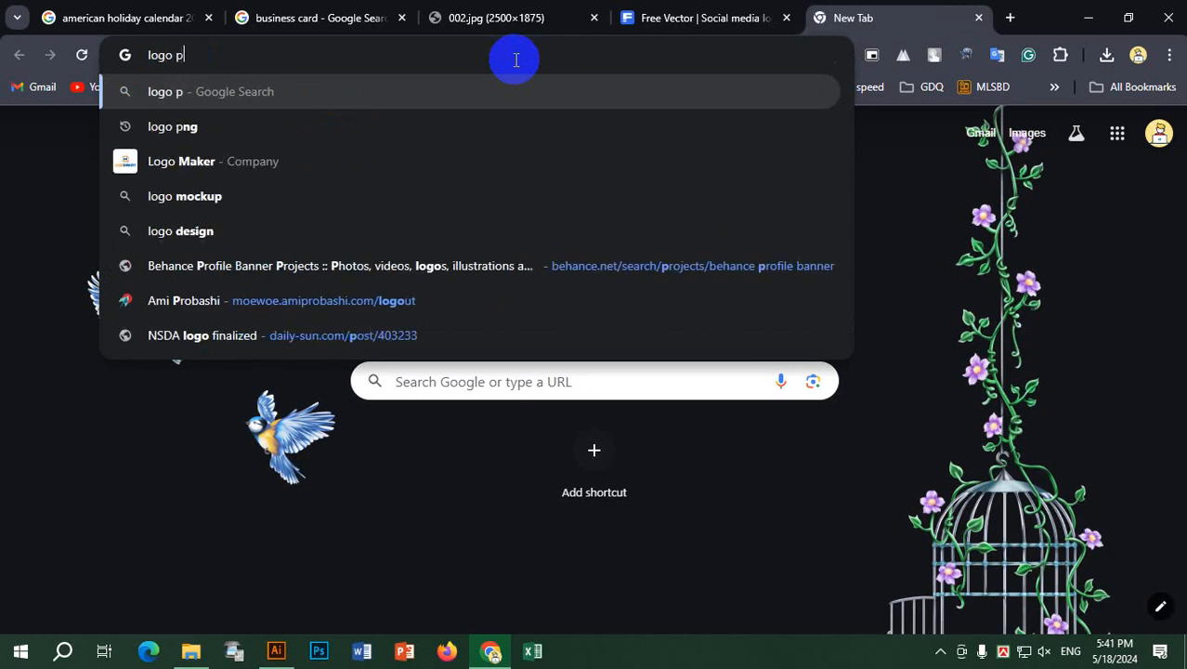
text(ng)
key(Return)
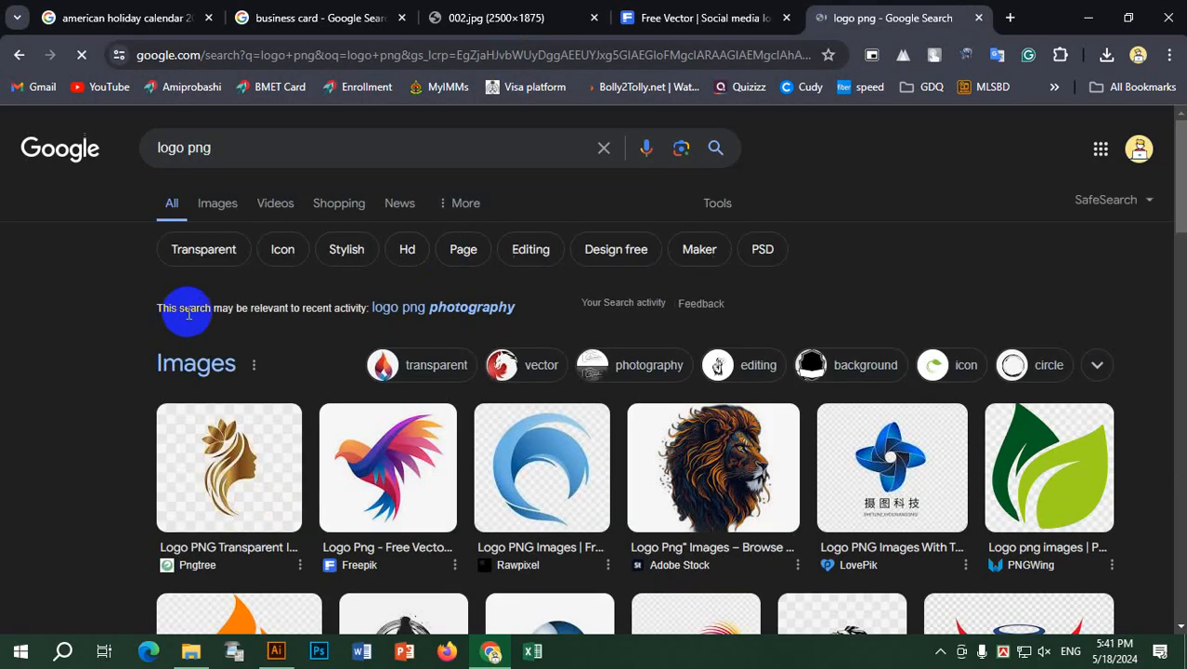
click(469, 308)
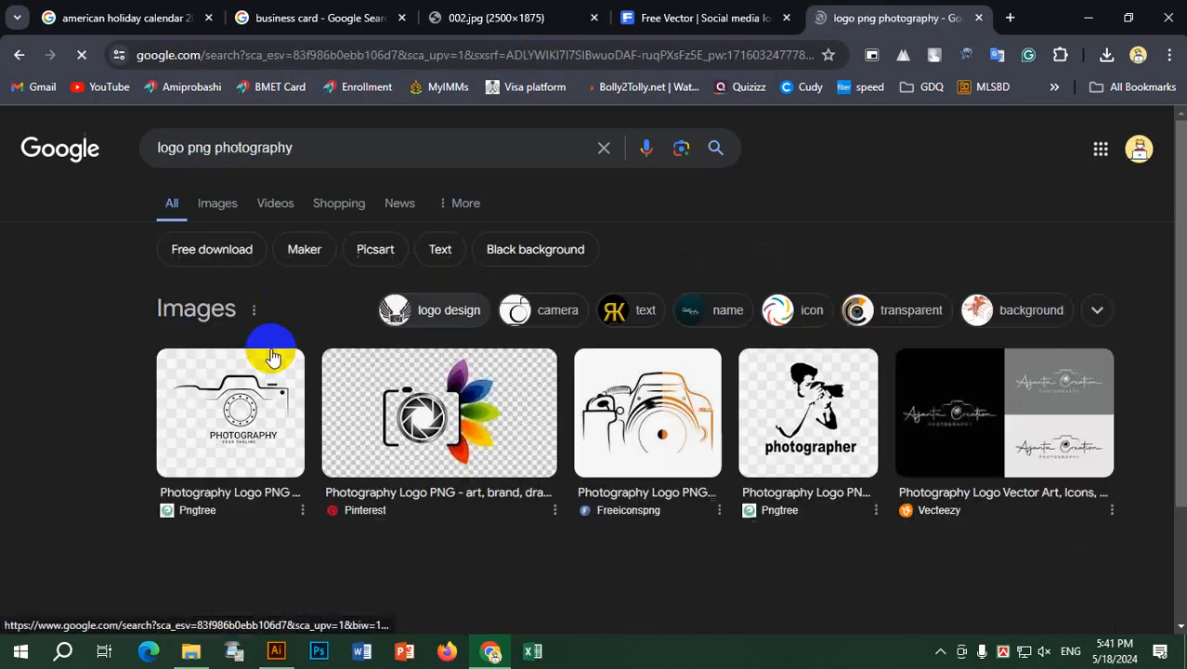
click(237, 258)
scroll(737, 455, down, 3)
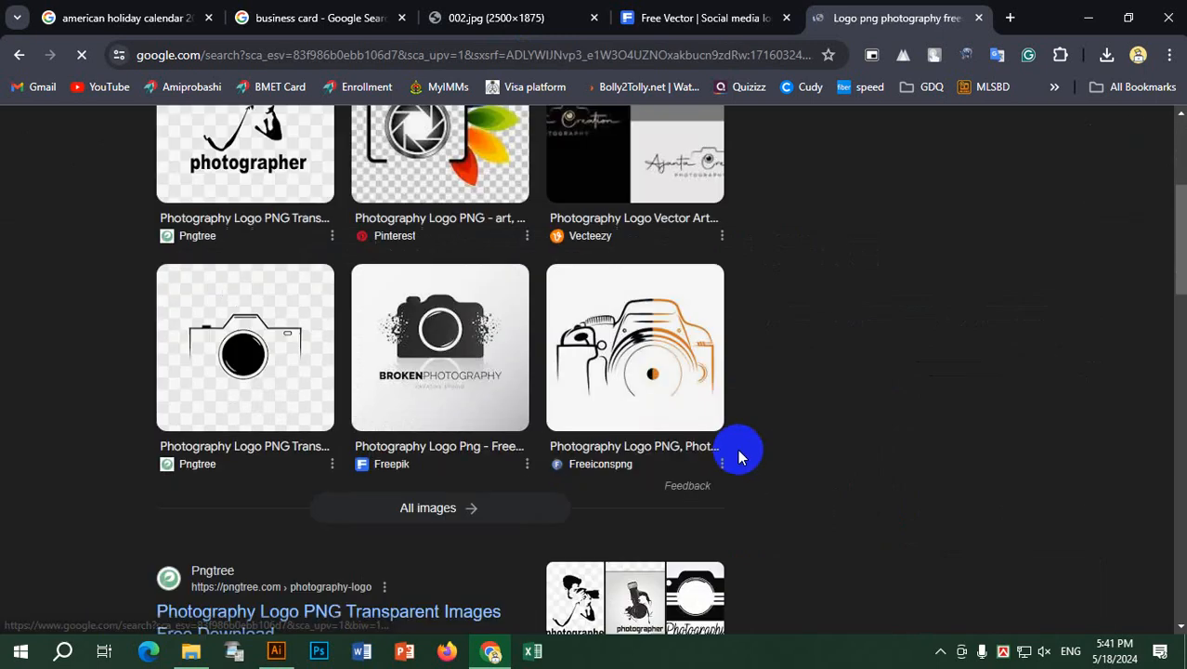
scroll(650, 436, down, 2)
scroll(512, 403, up, 6)
Step: Filter the image results to Transparent colour and trim the query to 'Logo png'
click(221, 206)
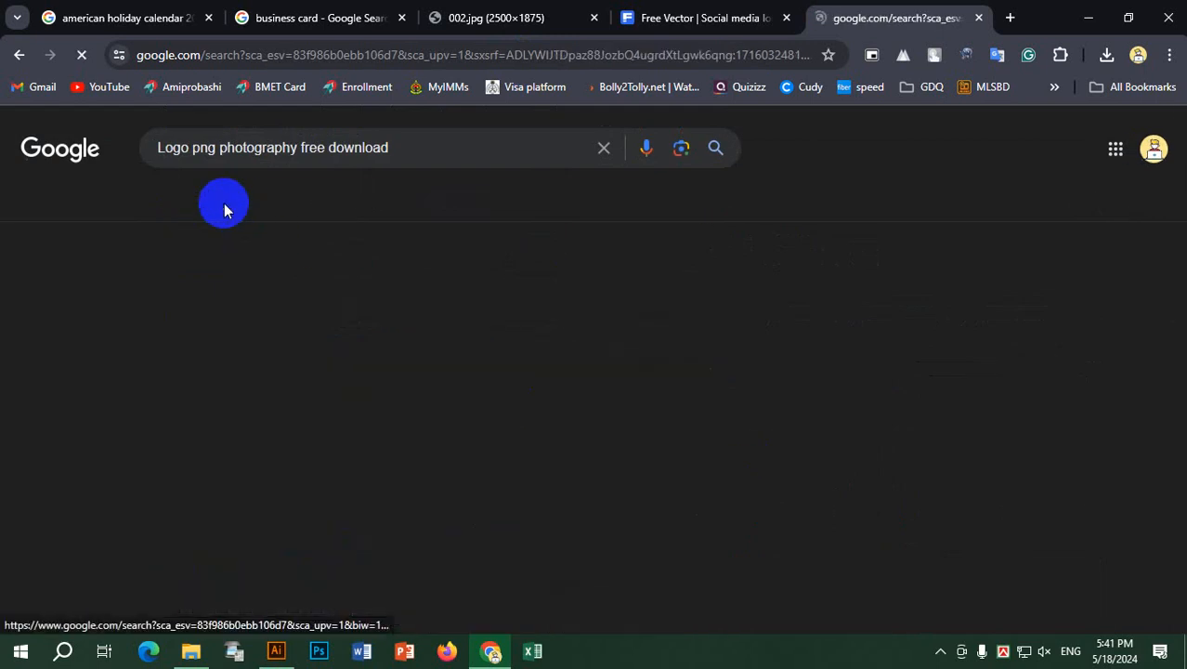
click(709, 200)
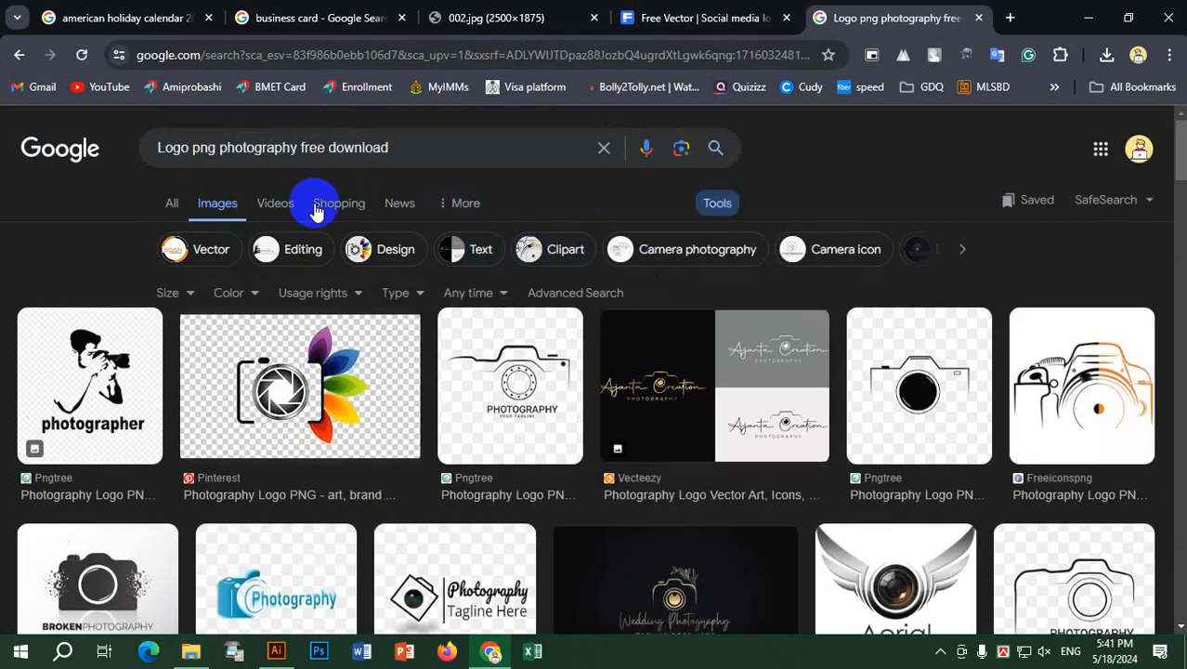
click(231, 295)
click(284, 372)
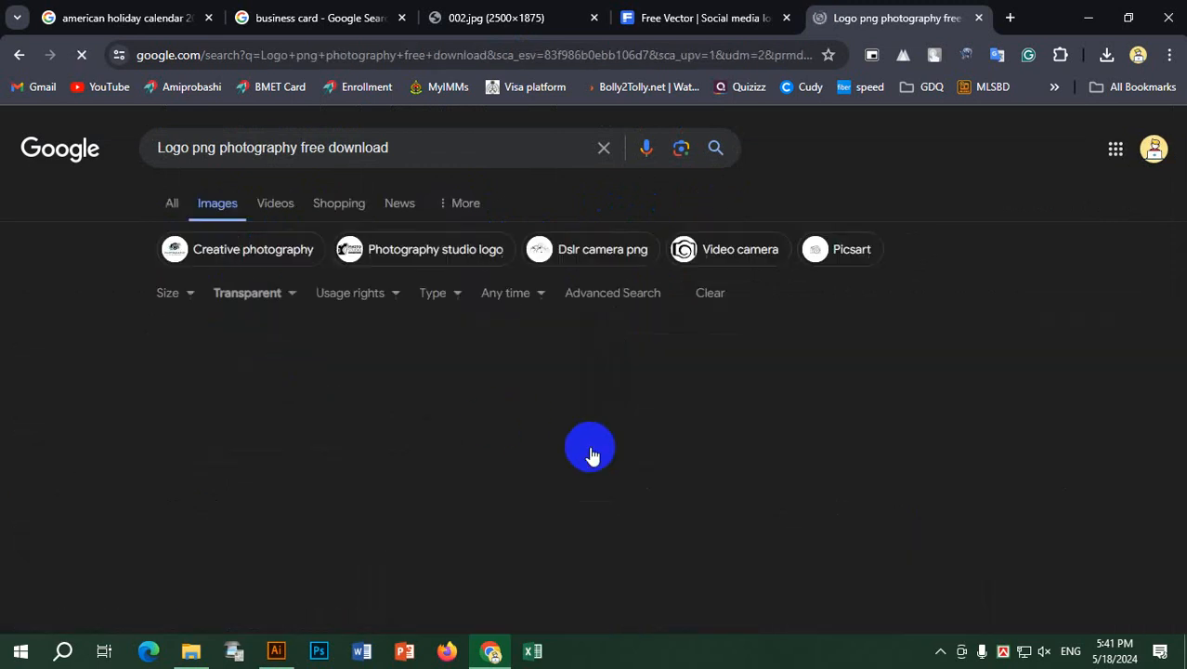
scroll(557, 391, down, 2)
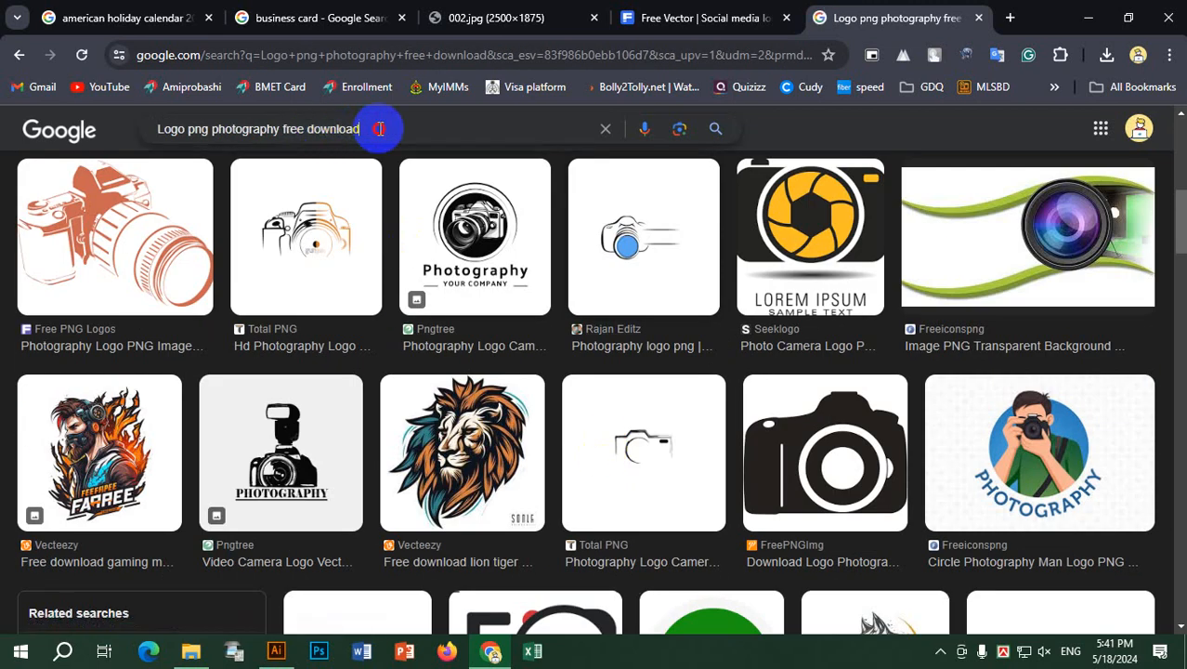
drag(379, 129, 219, 129)
key(BackSpace)
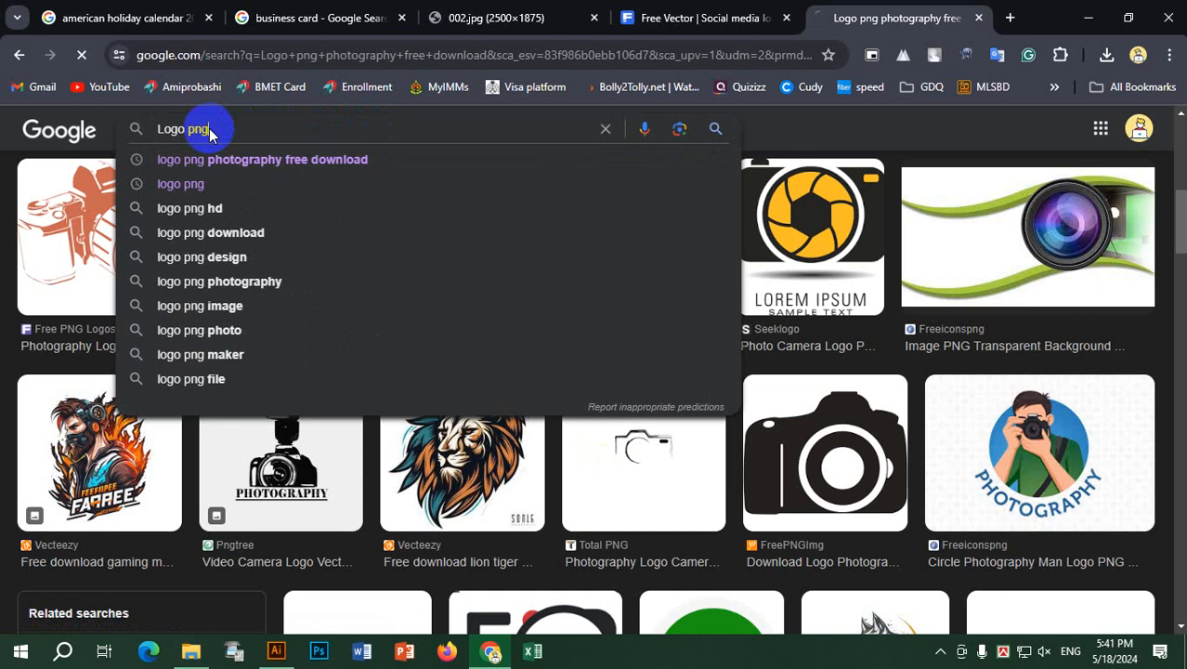
Step: Rerun the 'Logo png' search and preview the FedEx logo and its Express variant
key(Return)
scroll(613, 339, down, 3)
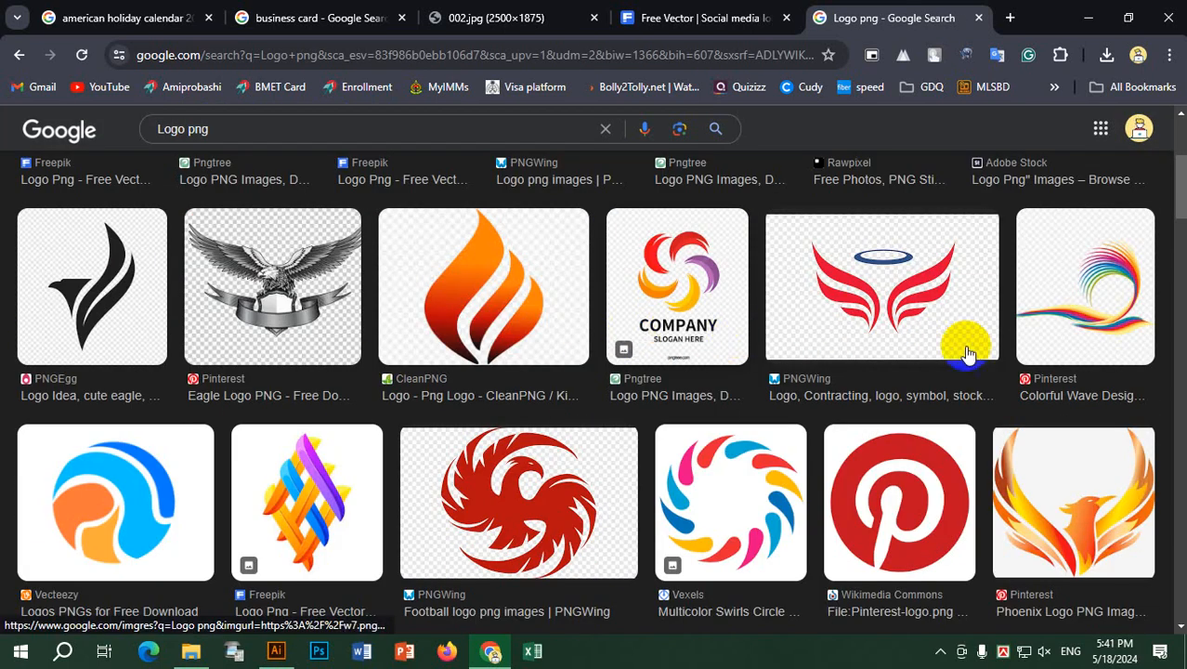
scroll(900, 408, down, 3)
scroll(795, 424, down, 10)
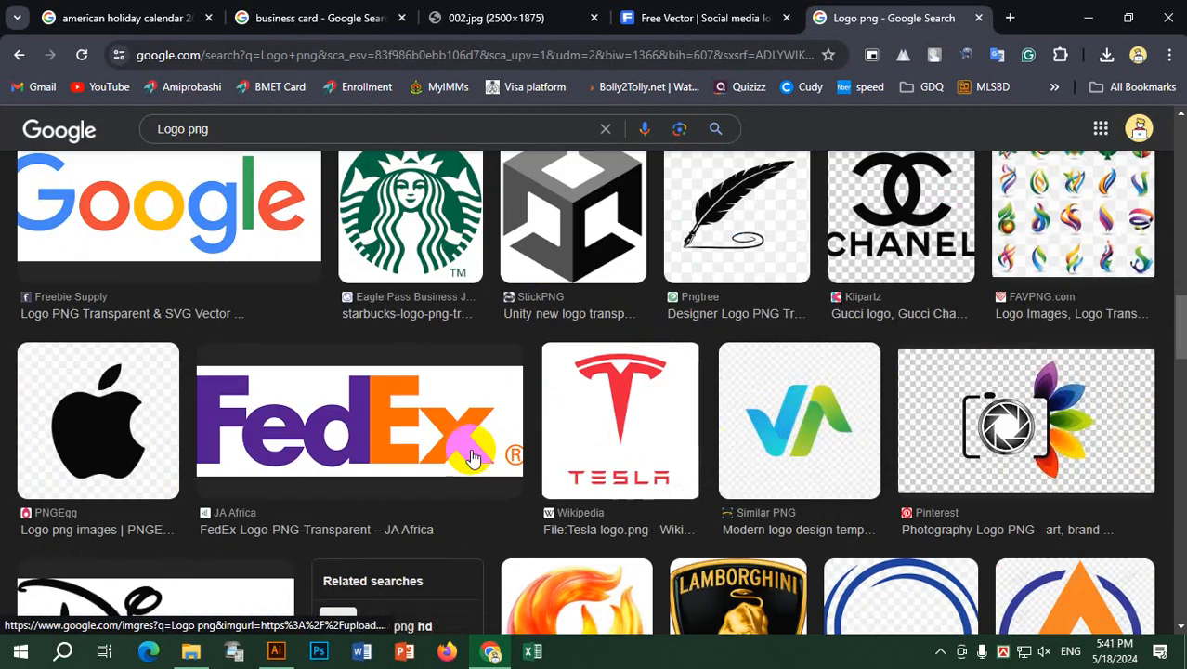
scroll(437, 463, down, 5)
scroll(437, 464, up, 5)
click(327, 422)
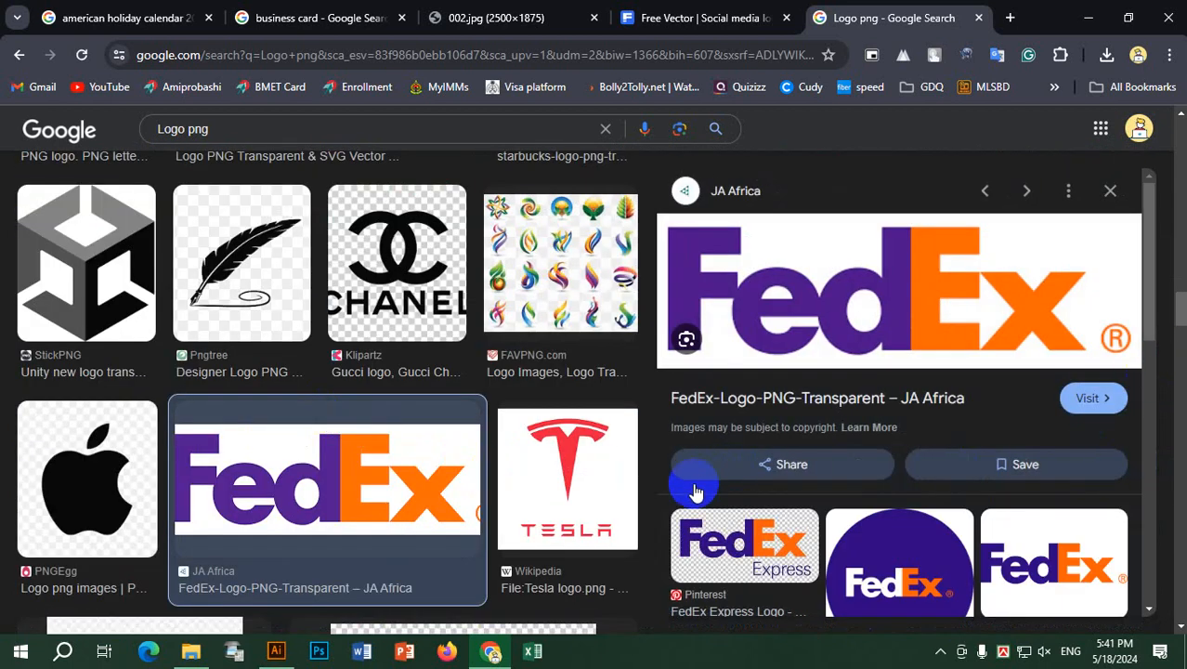
scroll(595, 488, down, 3)
click(767, 540)
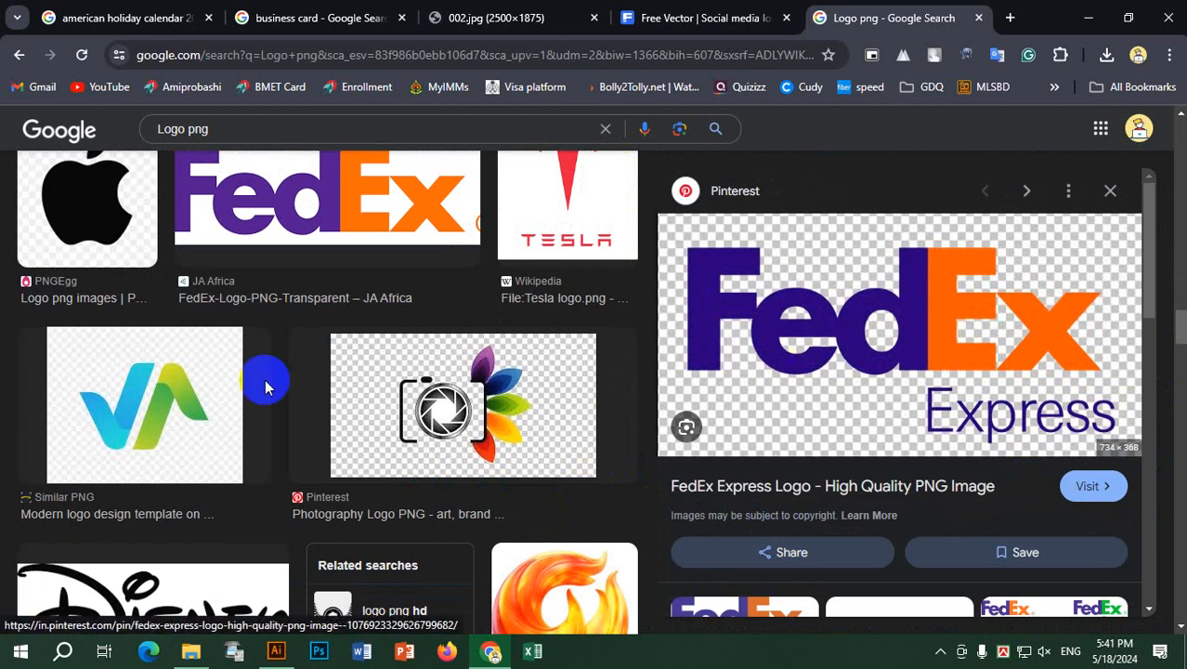
Step: Preview the LovePik, Rawpixel, Freepik, lion and flame logos, ending on Pngtree's COMPANY swirl logo
scroll(414, 413, up, 3)
scroll(414, 420, down, 3)
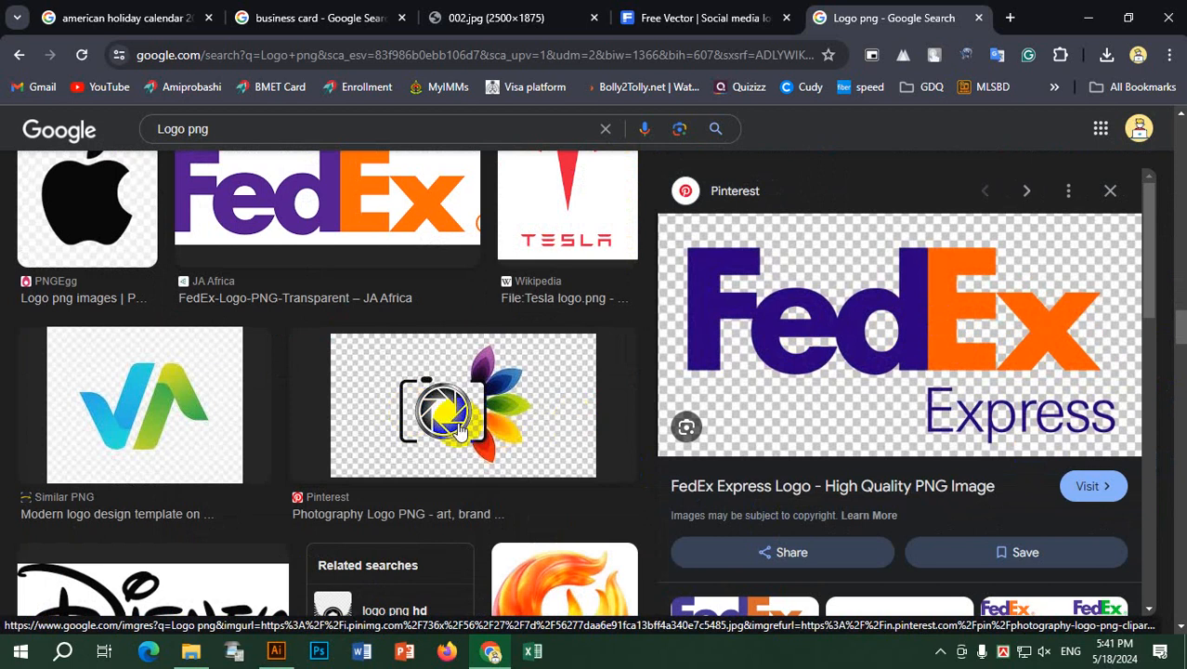
scroll(339, 409, down, 6)
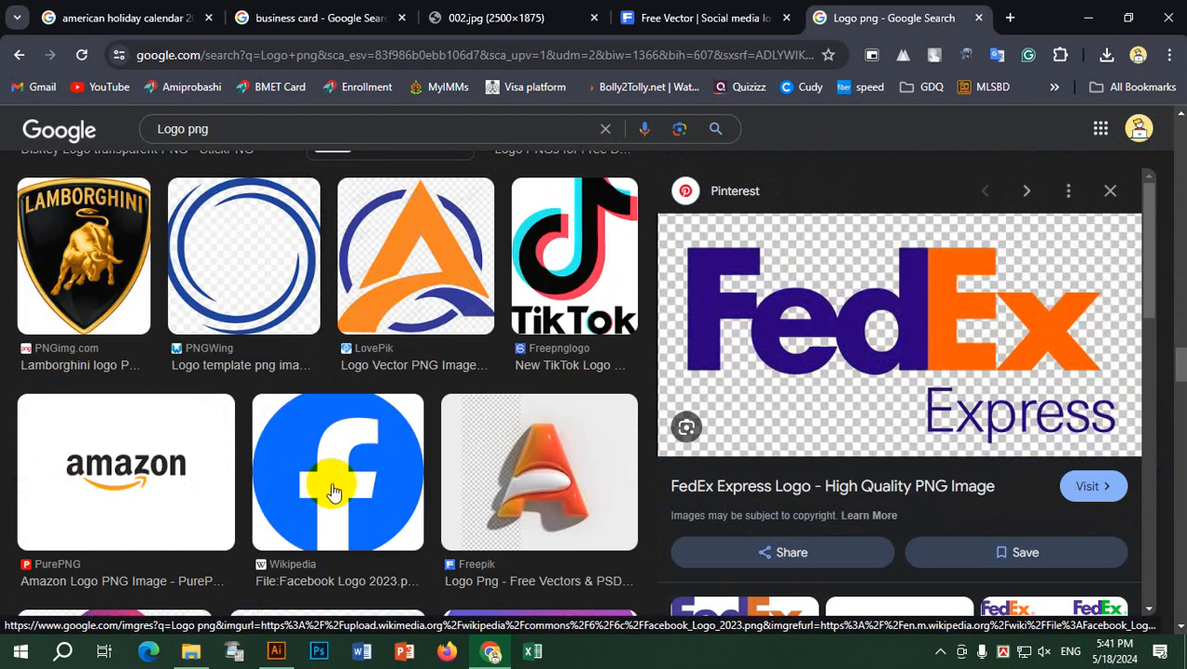
click(444, 243)
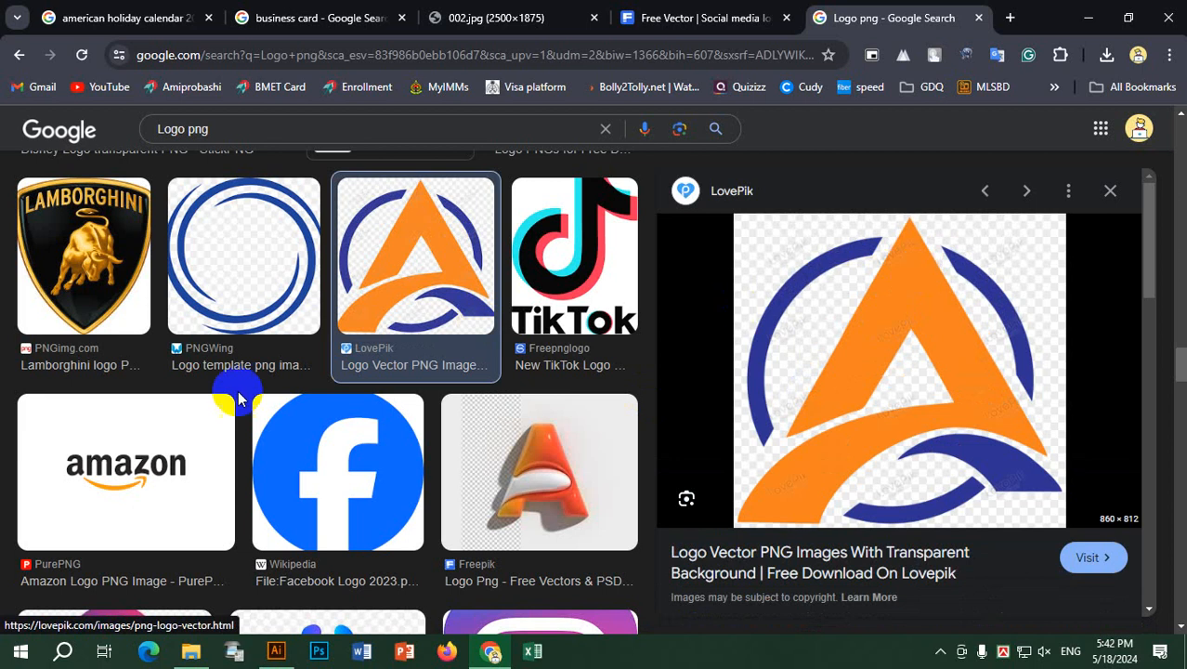
scroll(544, 478, down, 3)
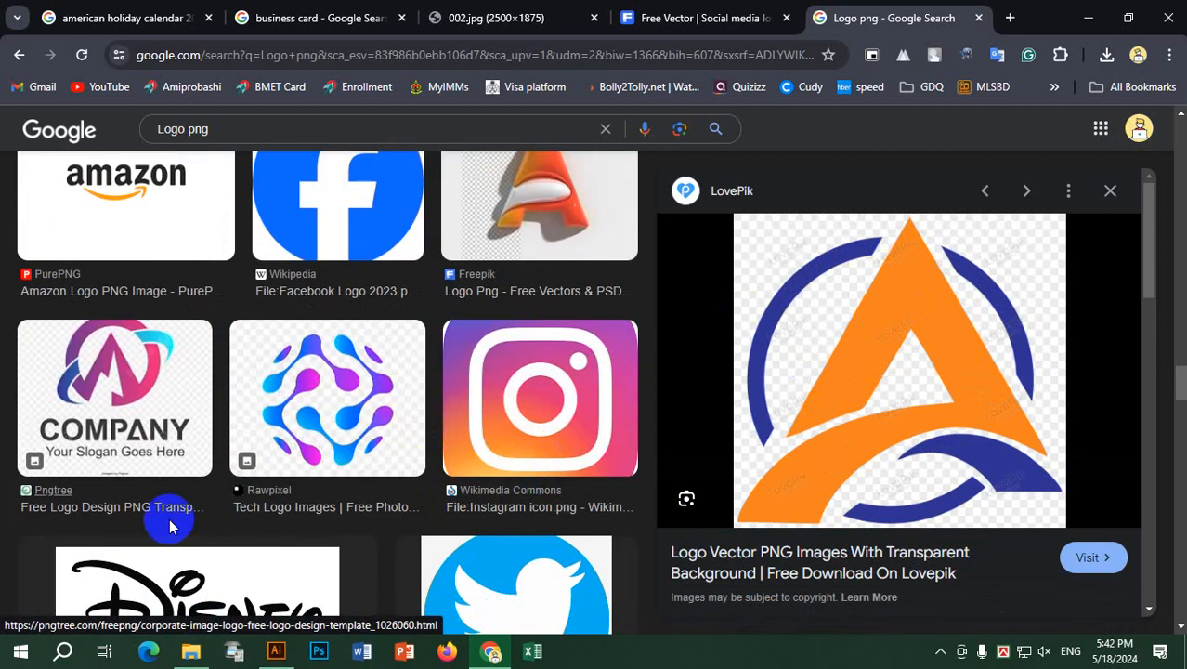
click(345, 391)
scroll(321, 422, up, 5)
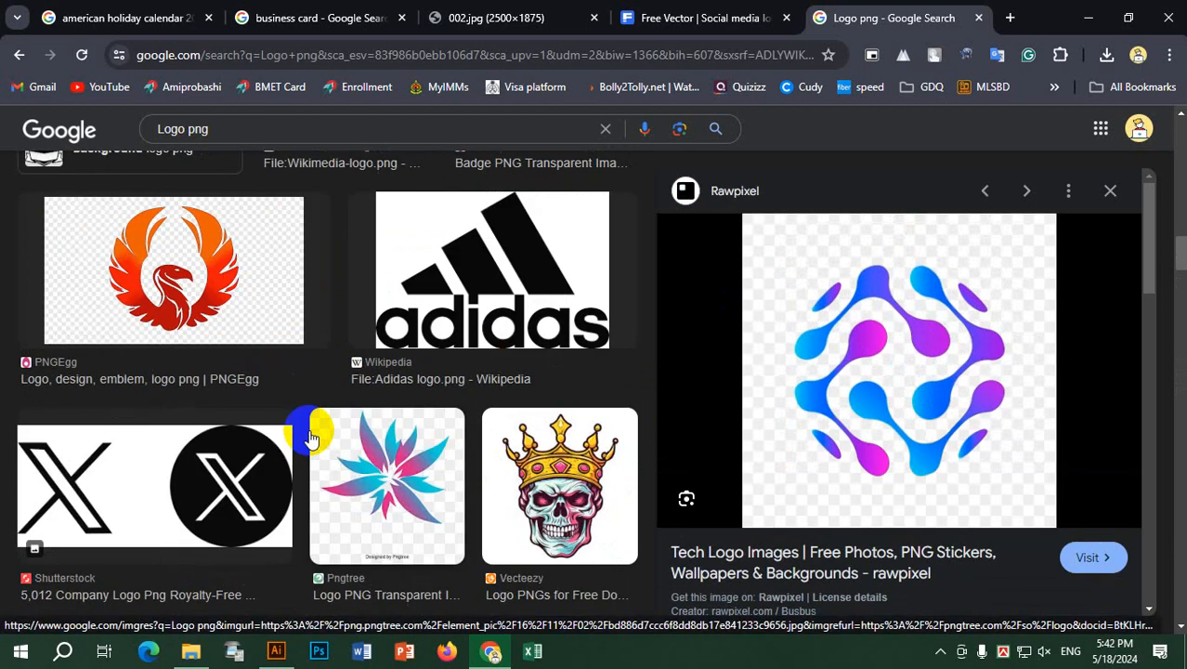
click(99, 344)
click(257, 336)
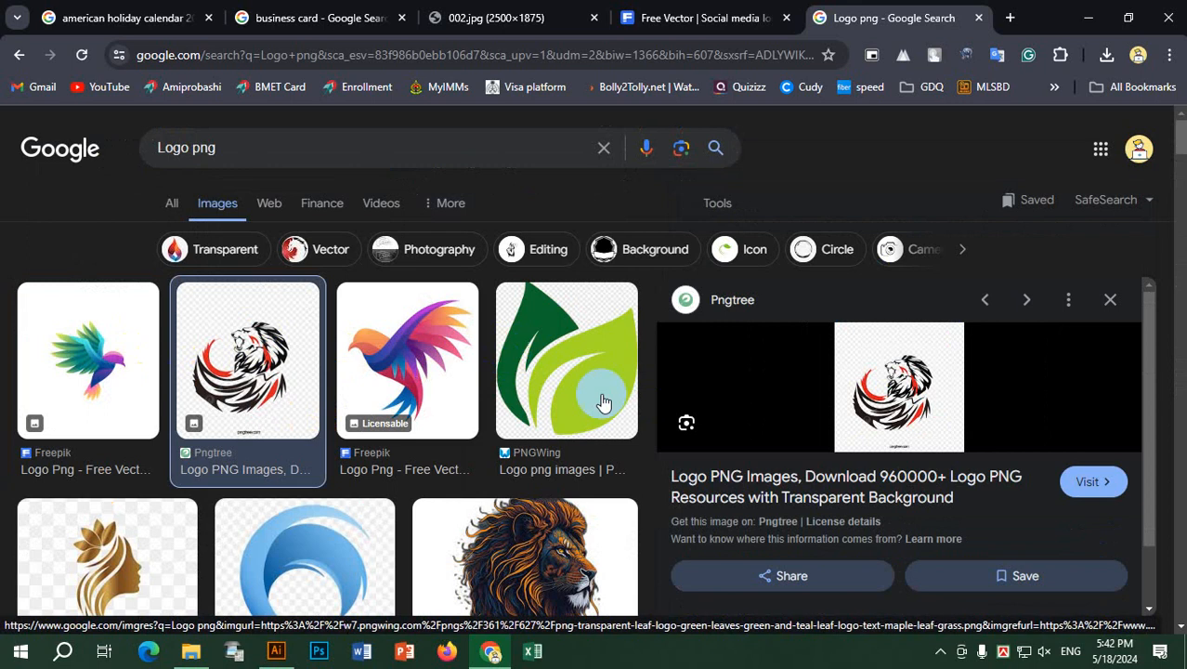
scroll(477, 437, down, 3)
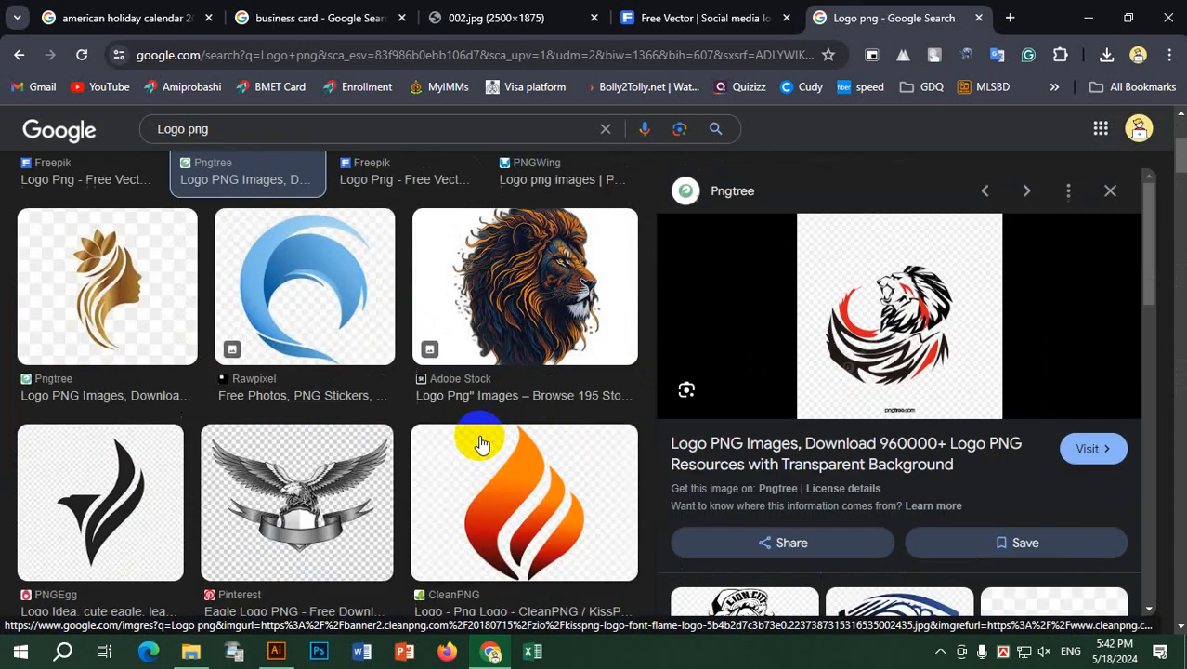
click(519, 485)
scroll(410, 467, down, 6)
scroll(308, 416, up, 3)
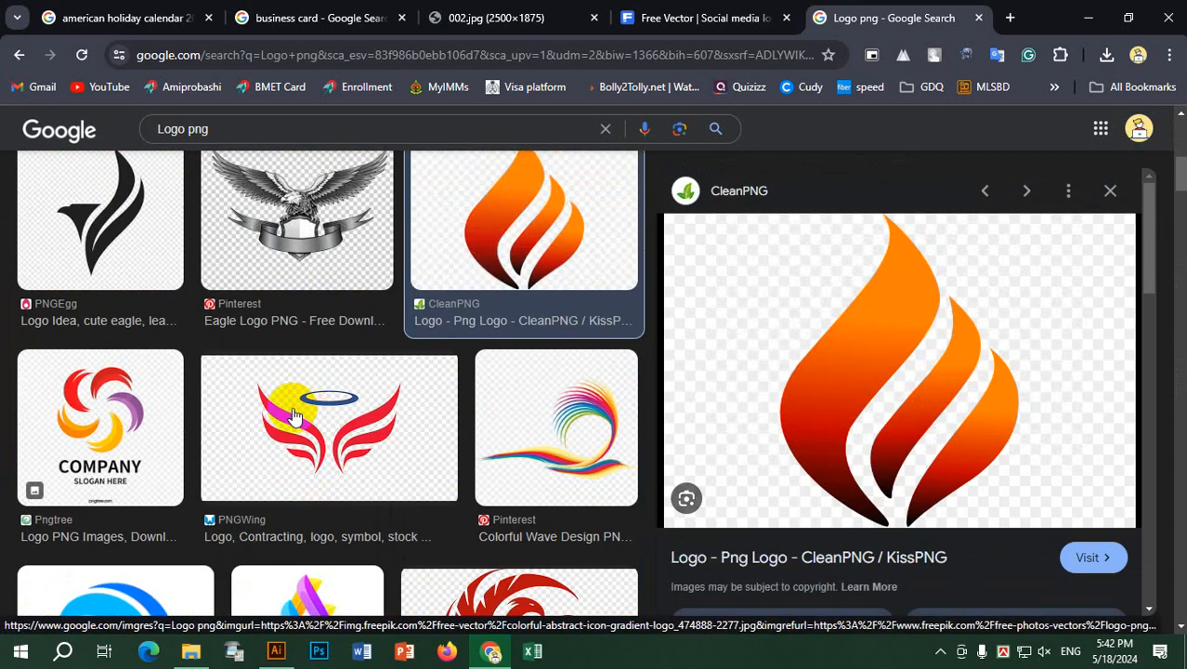
click(119, 507)
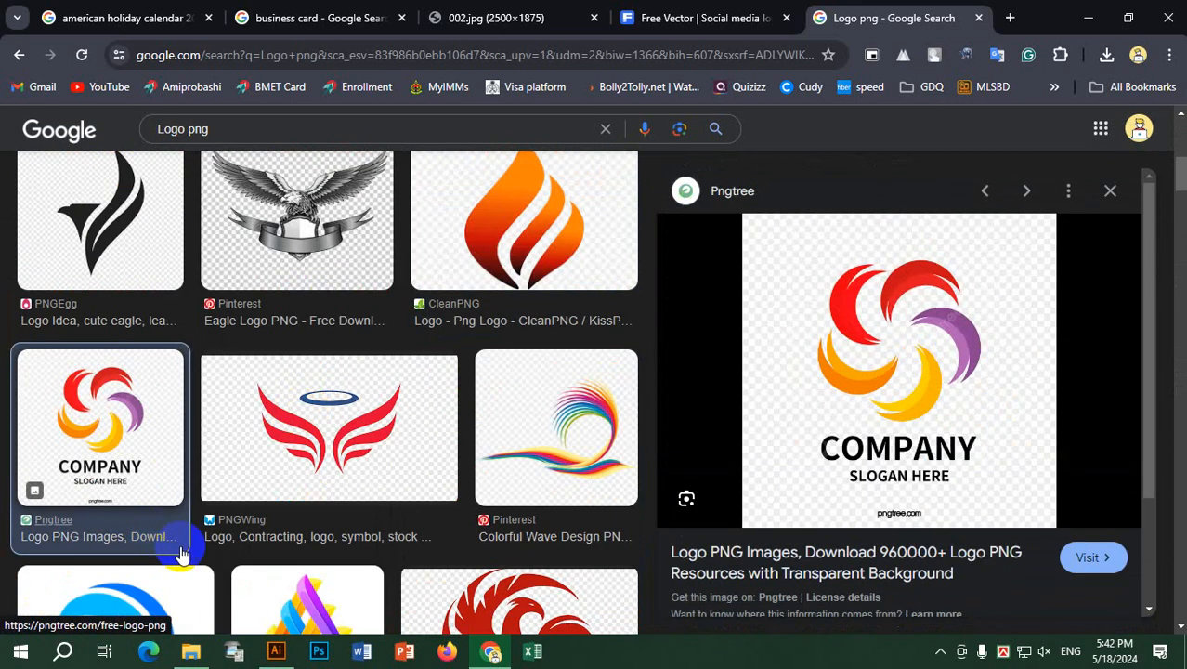
Step: Start saving the COMPANY swirl logo image, then cancel the save dialog
right_click(846, 372)
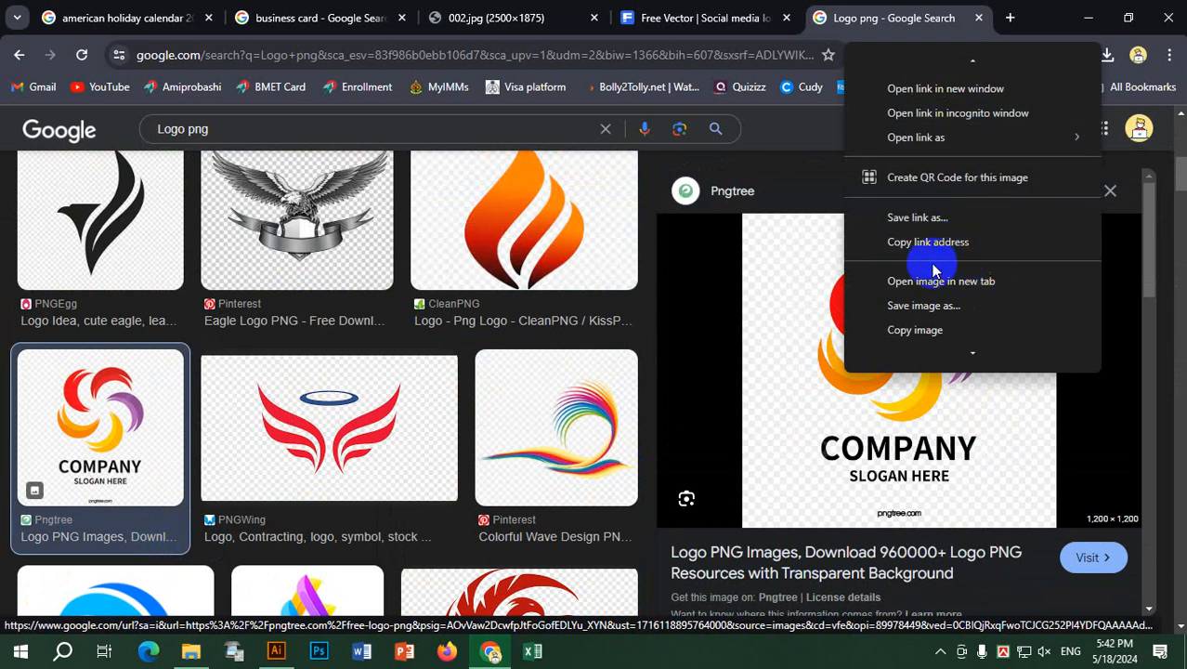
click(952, 304)
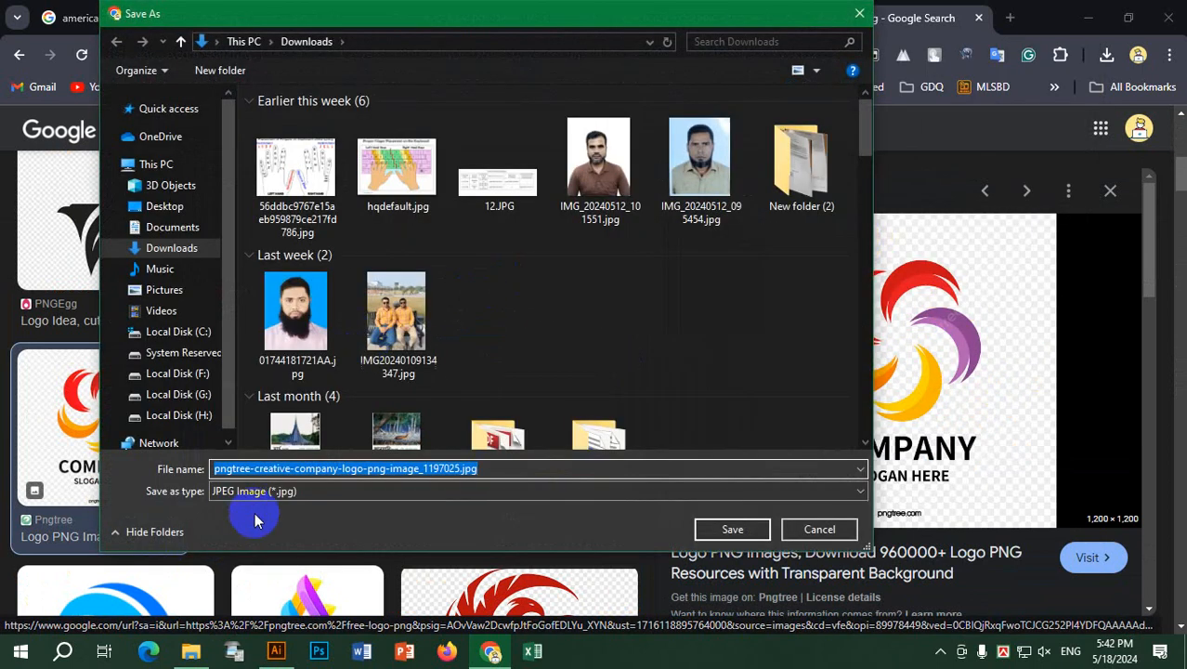
click(859, 13)
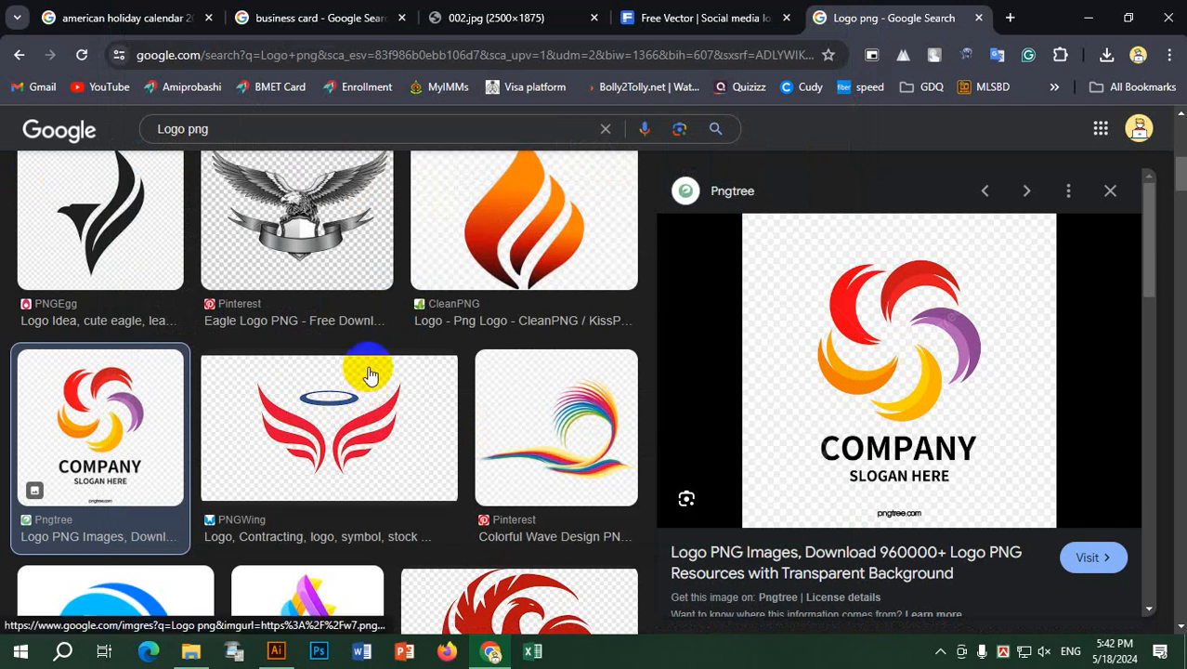
Step: Preview the Freepik woven diamond logo and open the Tools colour filter options
scroll(369, 375, up, 5)
scroll(408, 390, down, 10)
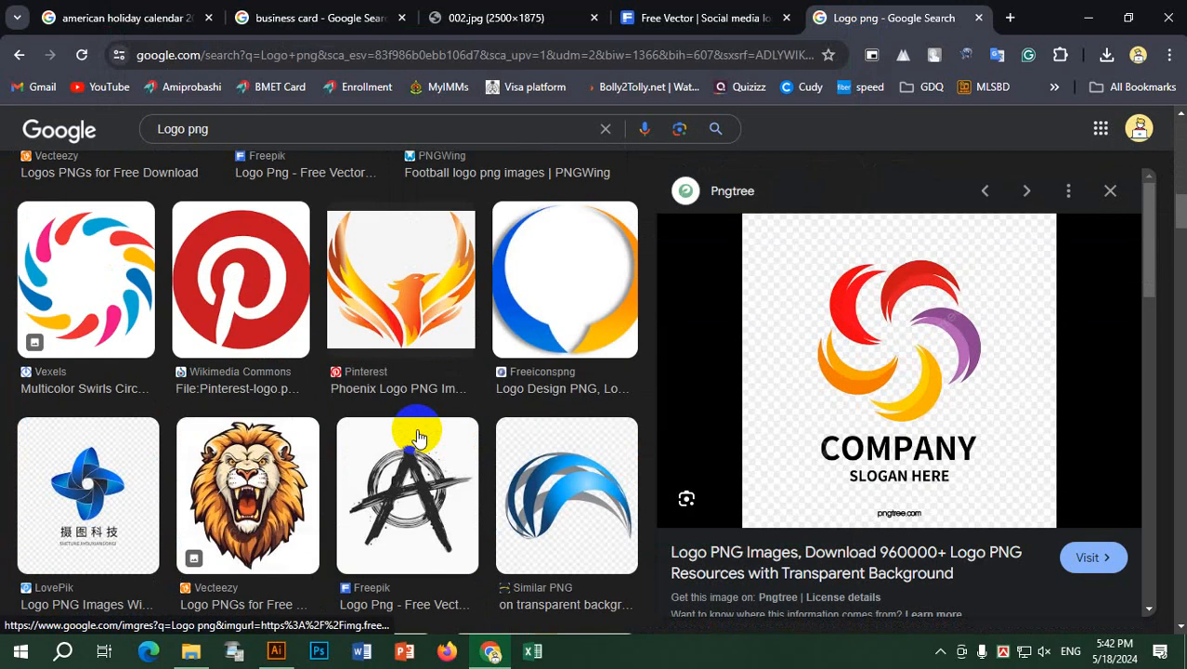
scroll(418, 437, up, 3)
click(339, 380)
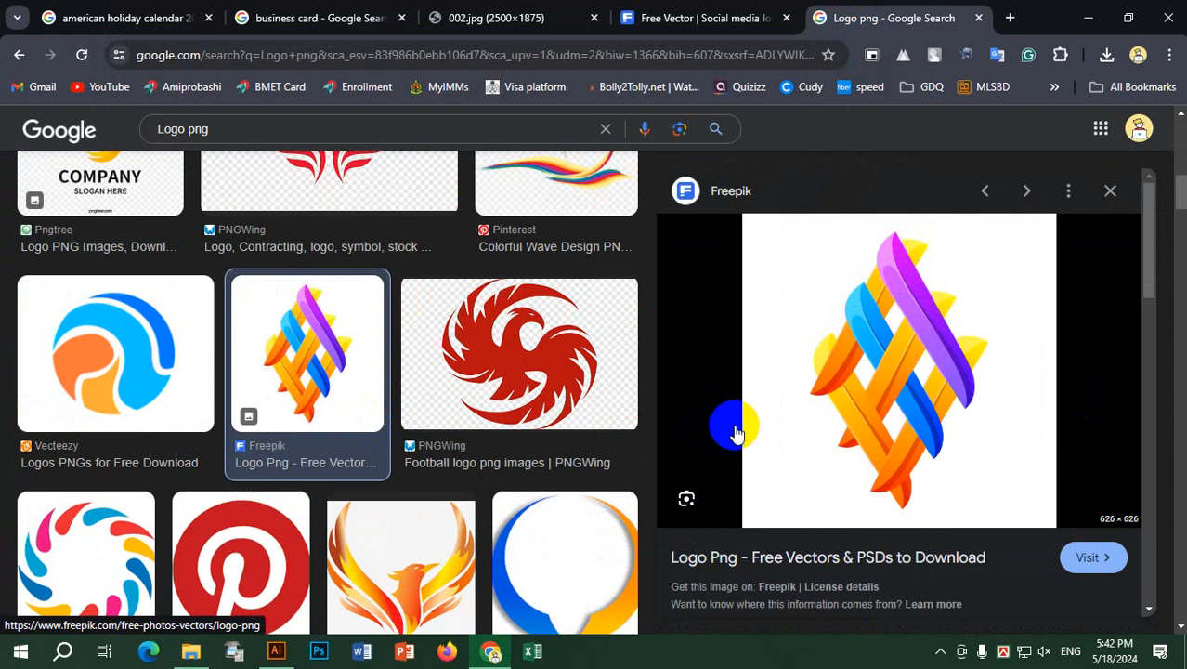
scroll(478, 414, up, 7)
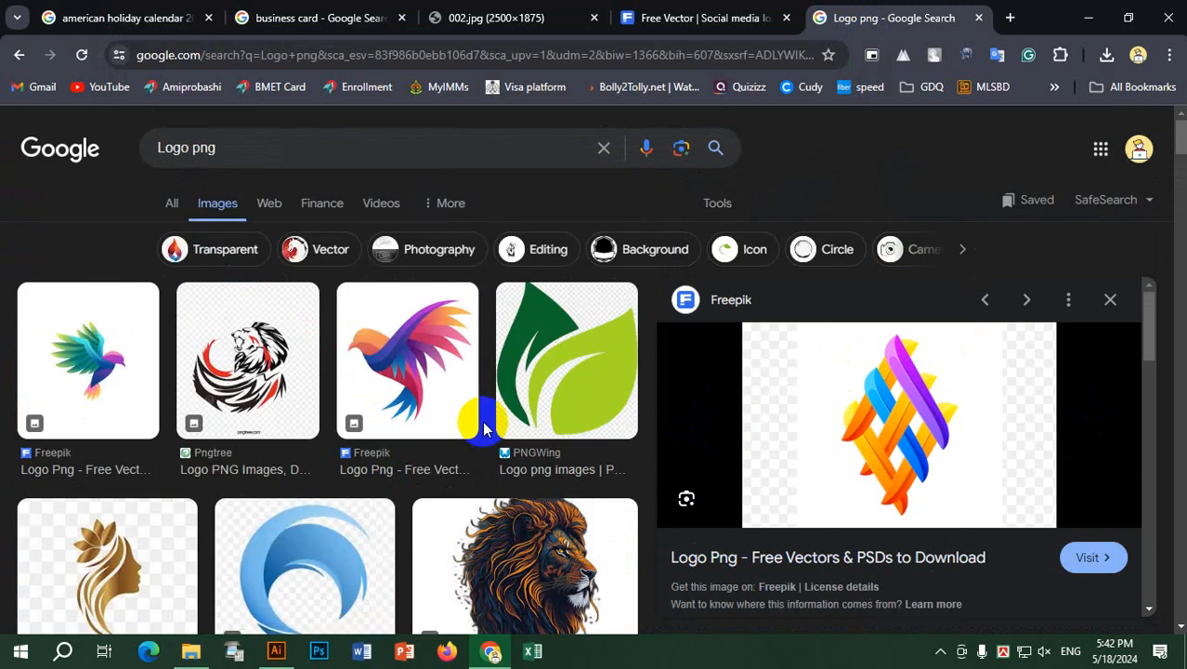
click(717, 203)
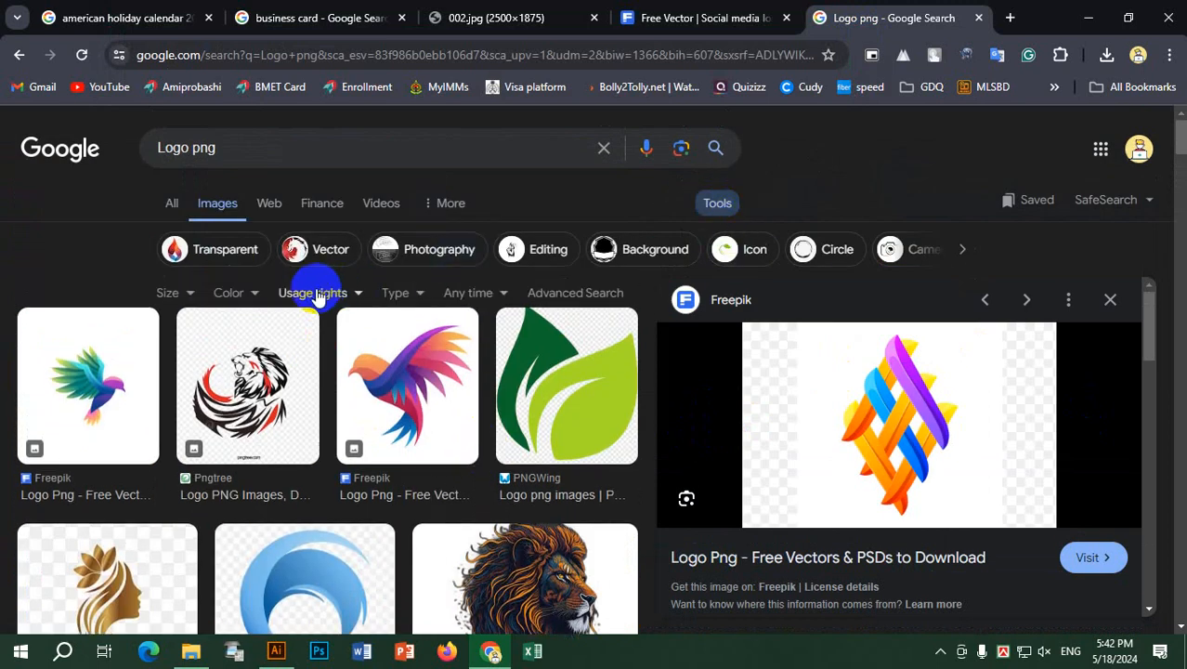
click(231, 293)
Step: Limit results to transparent images and preview the Vecteezy orange-and-blue logo
click(274, 375)
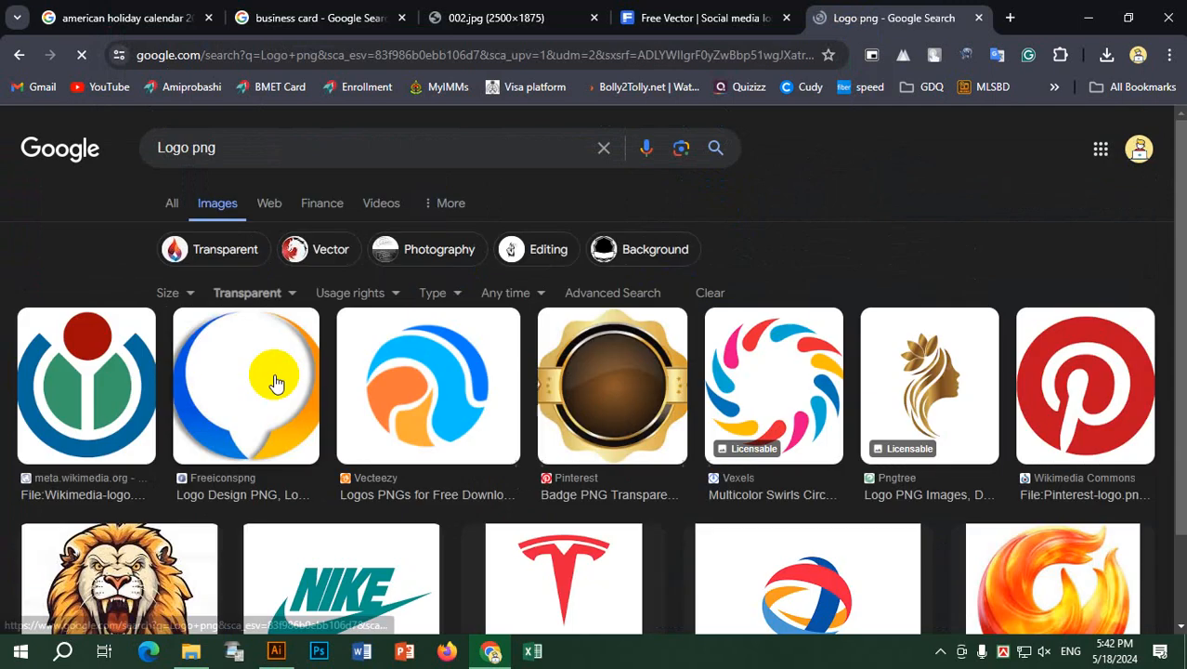
scroll(478, 409, down, 3)
scroll(483, 418, up, 3)
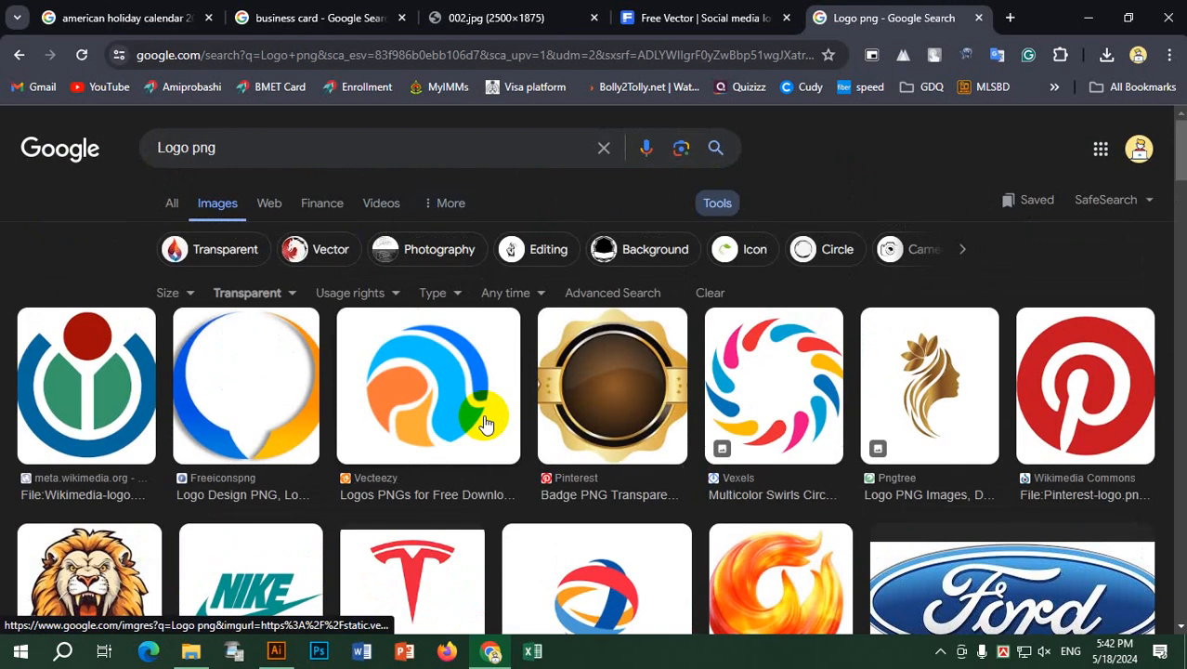
click(483, 424)
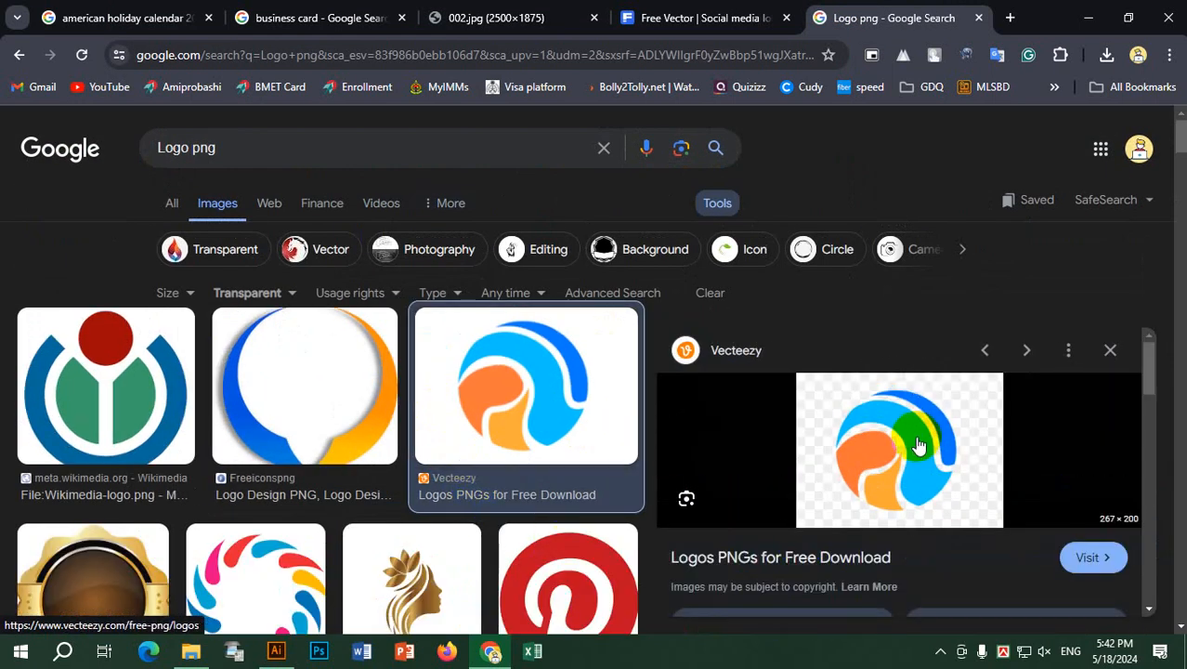
Step: Preview the JA Africa FedEx logo, then the PNGHunter Google Stadia logo
scroll(472, 419, down, 3)
scroll(159, 419, up, 3)
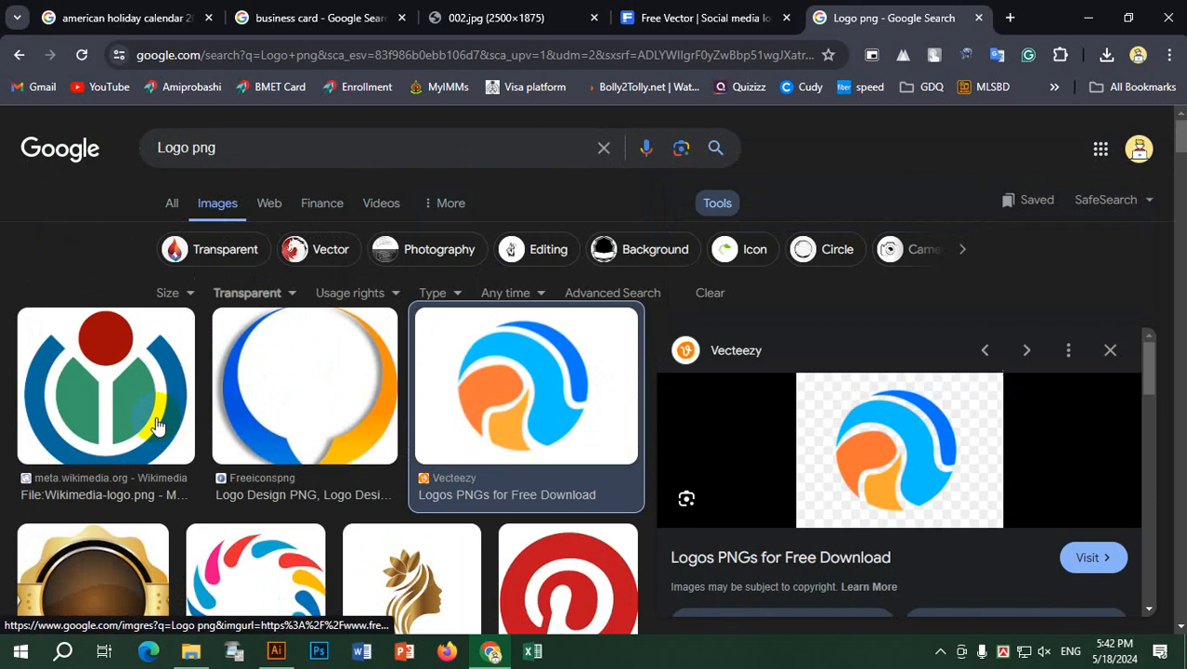
scroll(385, 423, down, 3)
scroll(504, 422, down, 7)
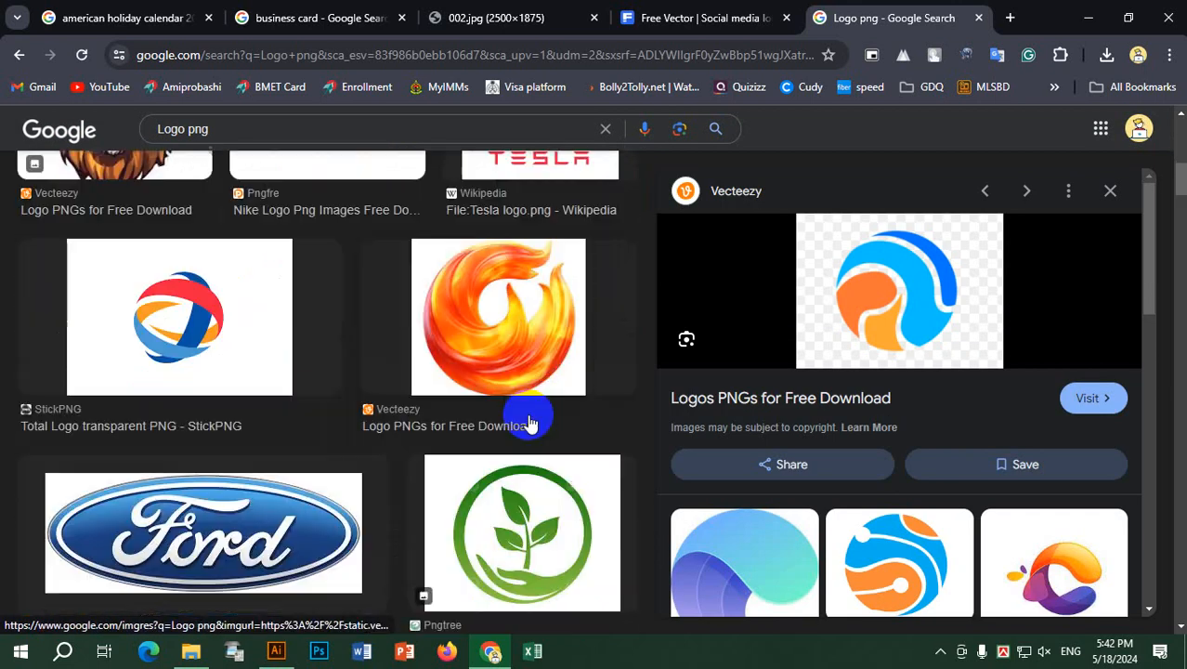
scroll(529, 423, down, 3)
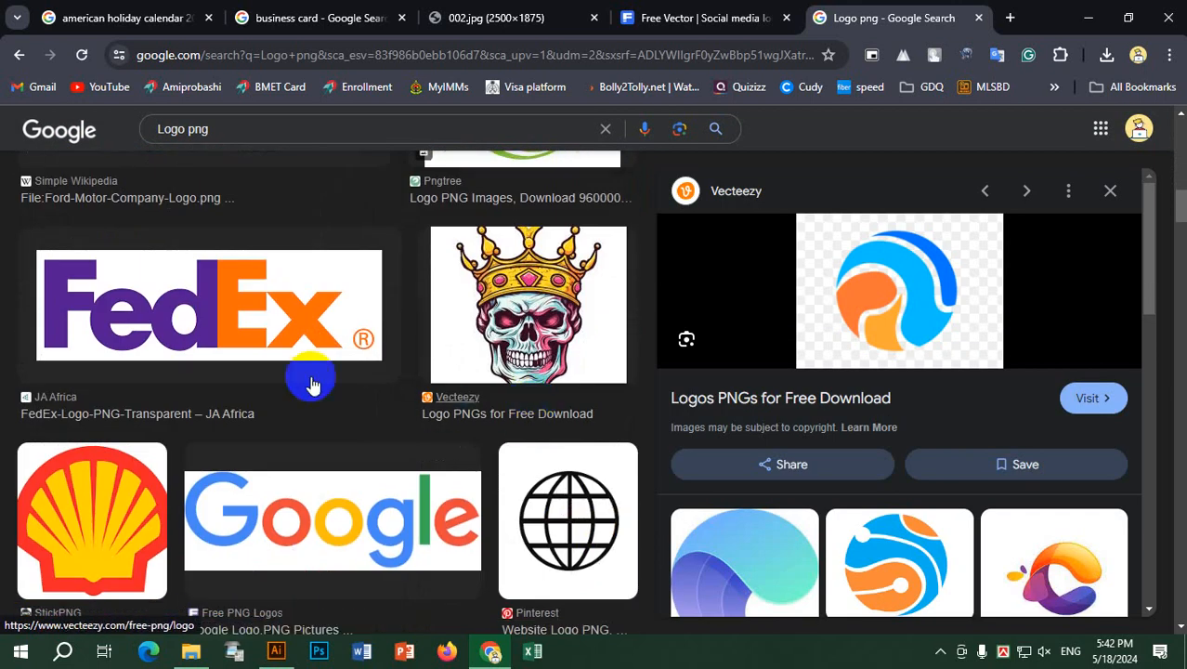
click(233, 334)
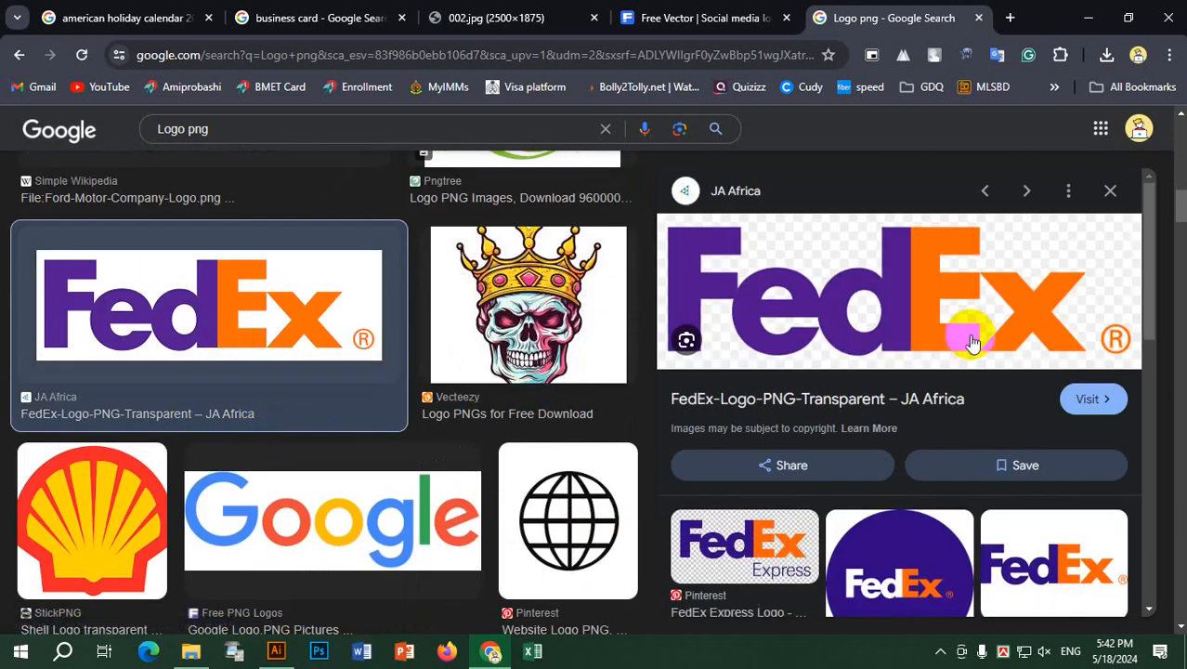
scroll(830, 313, down, 3)
scroll(305, 450, down, 6)
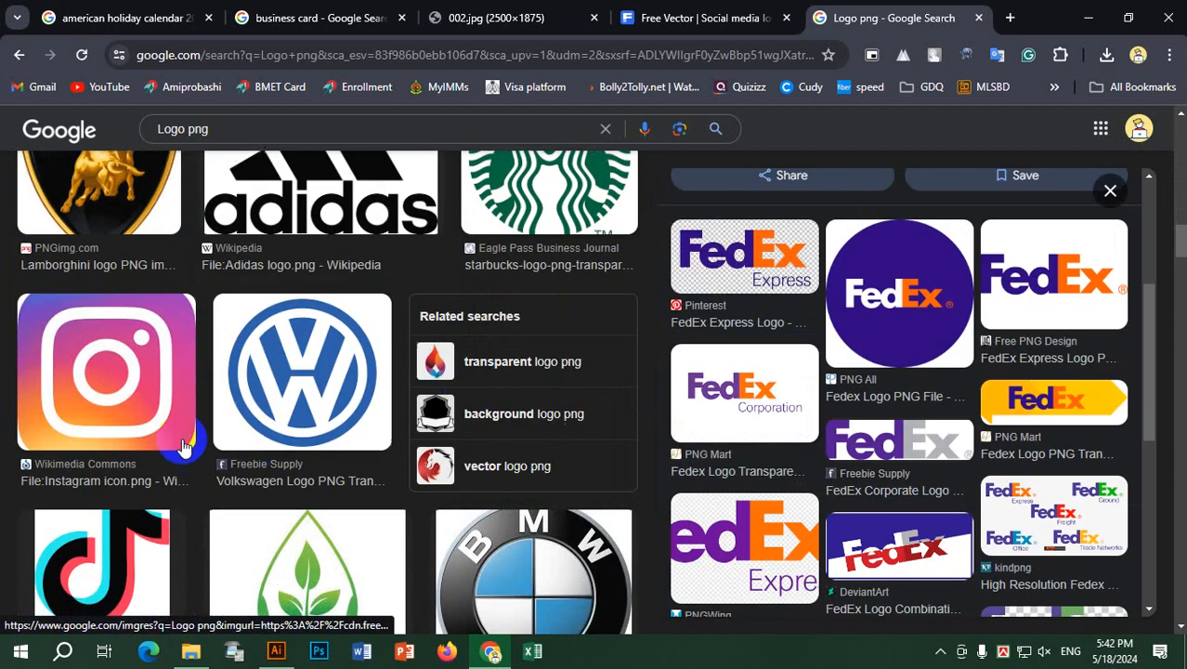
scroll(183, 447, down, 6)
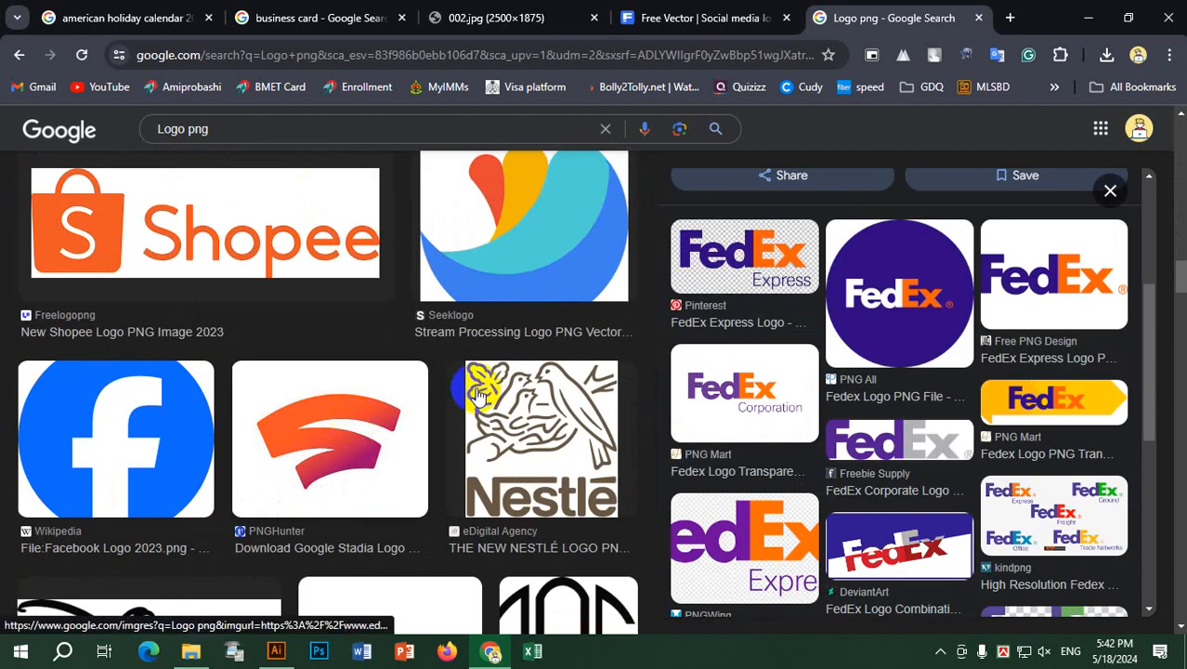
scroll(478, 395, down, 2)
scroll(304, 419, up, 2)
click(375, 543)
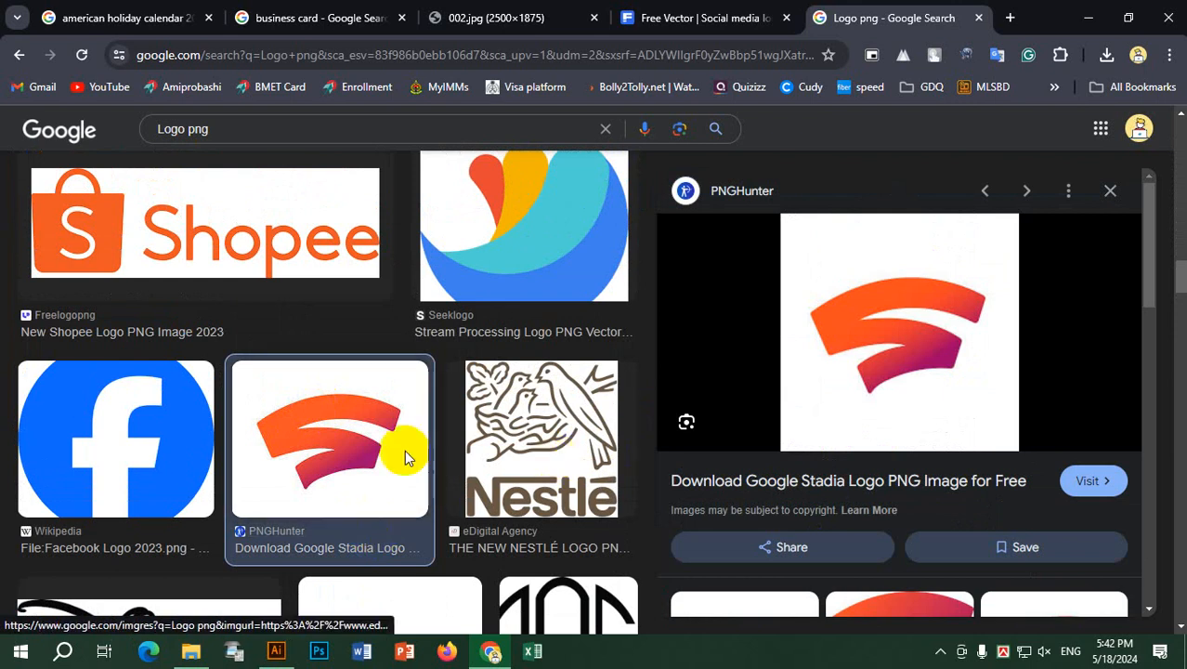
Step: Save the Stadia logo as google-stadia-logo-3cx.png in Downloads and return to Illustrator
right_click(847, 345)
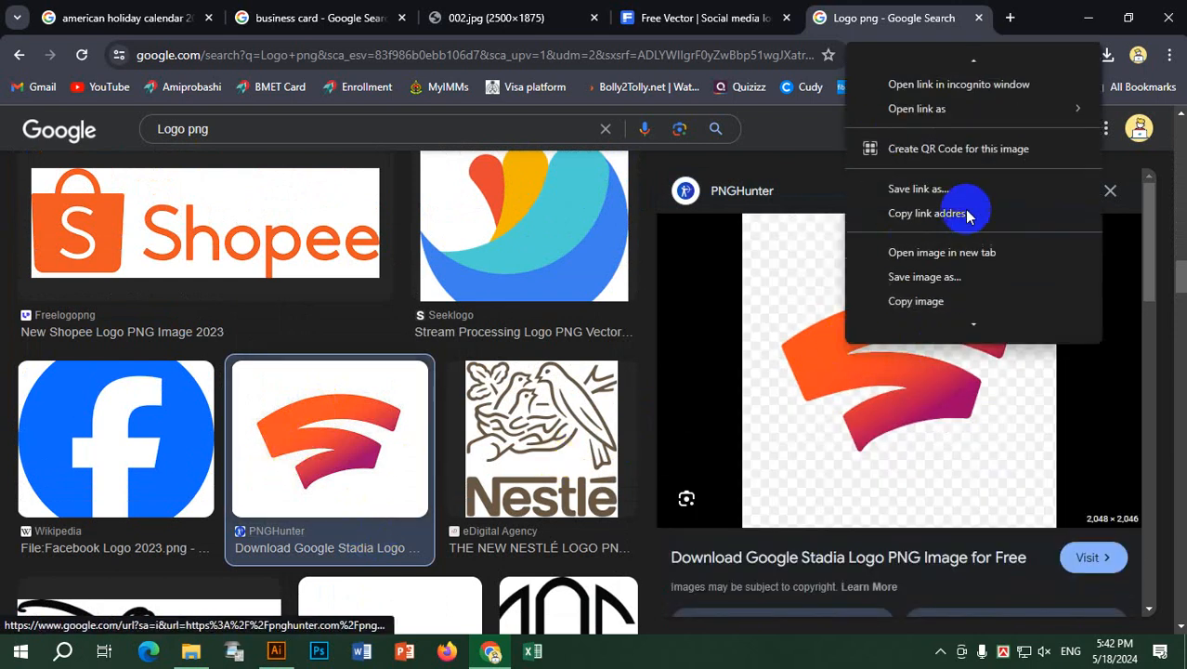
click(955, 279)
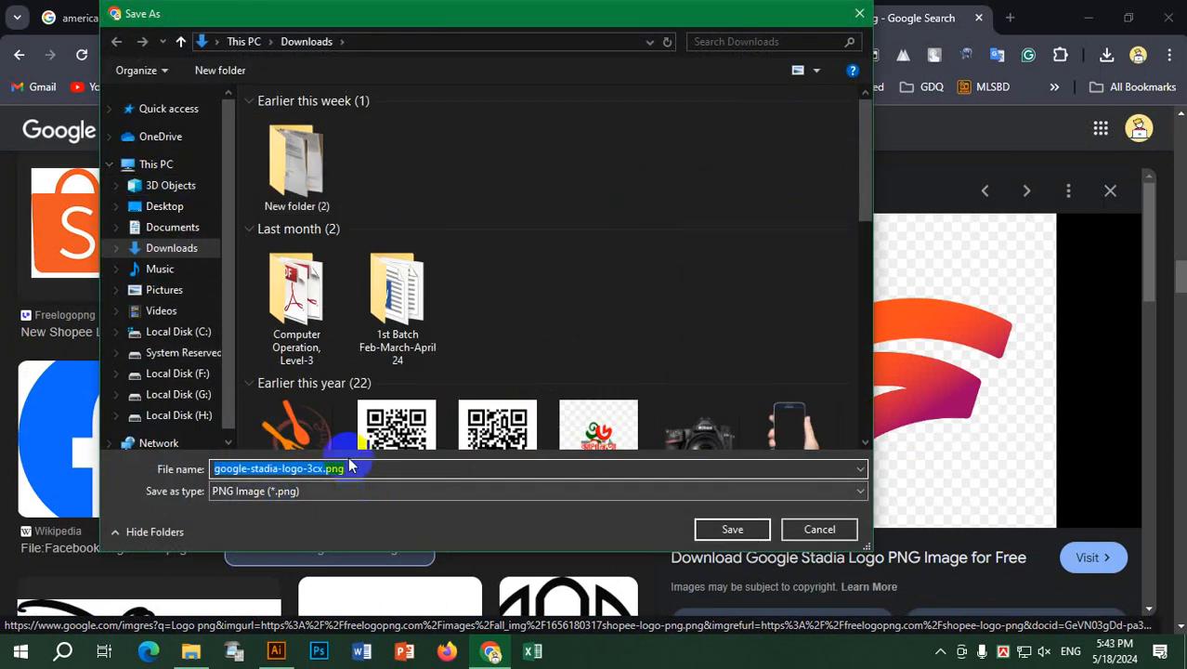
click(177, 250)
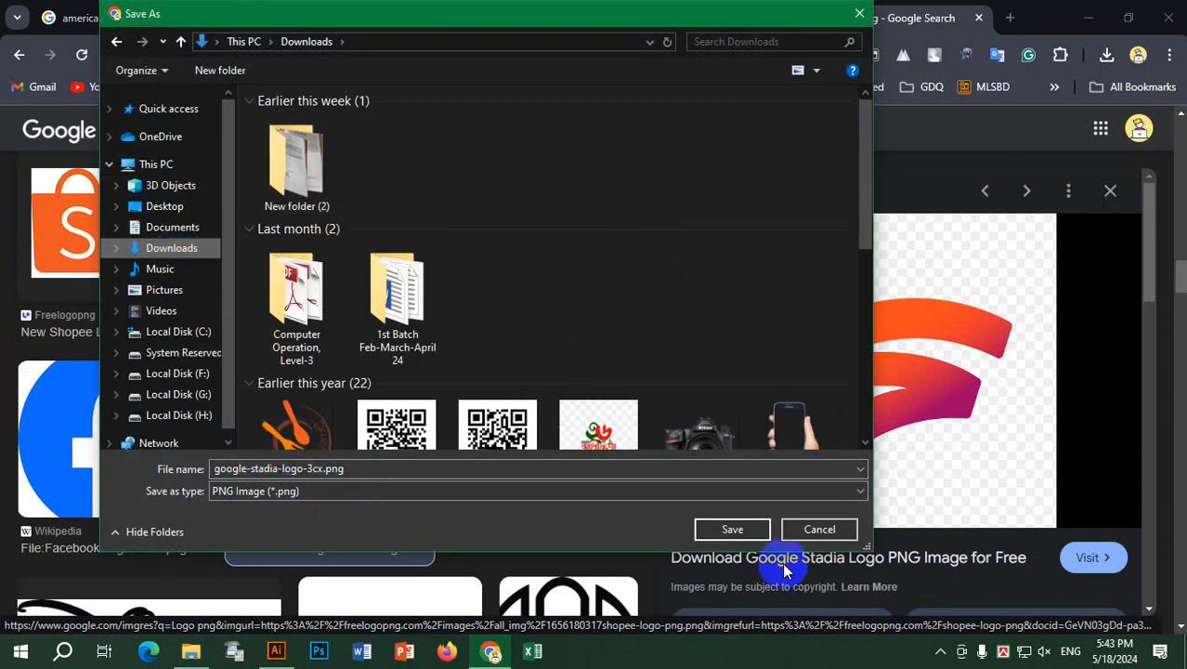
click(743, 528)
click(277, 654)
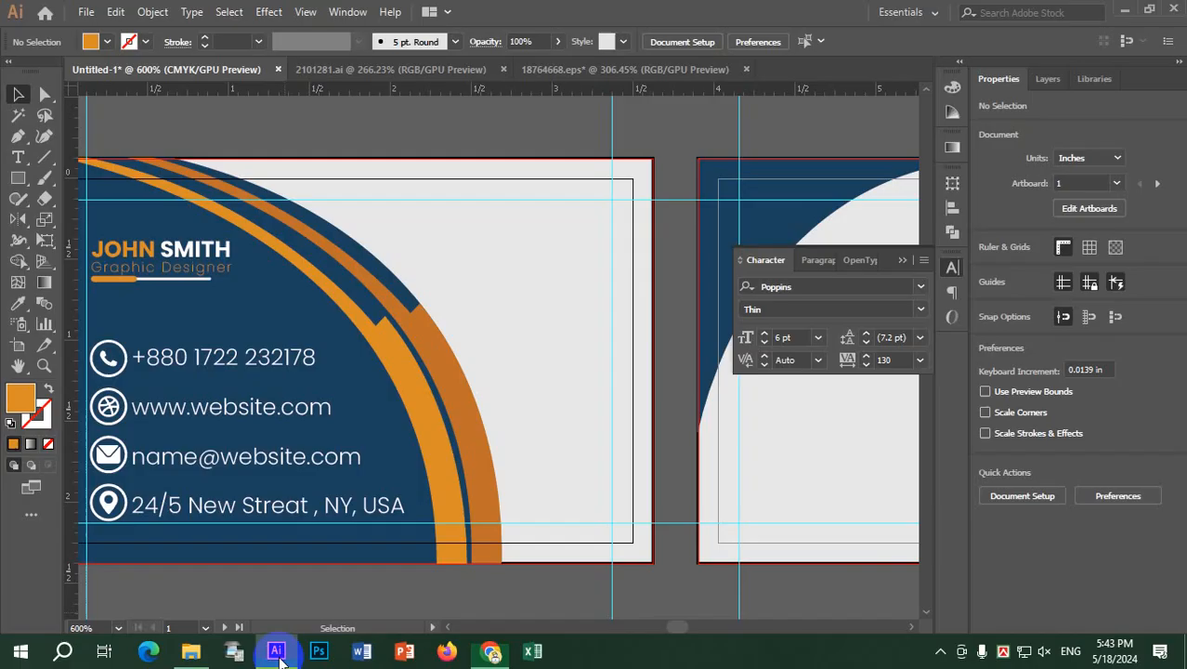
Step: Place google-stadia-logo-3cx.png from Downloads at the front card's upper right, enlarged to about 1.16 in
click(84, 11)
click(133, 291)
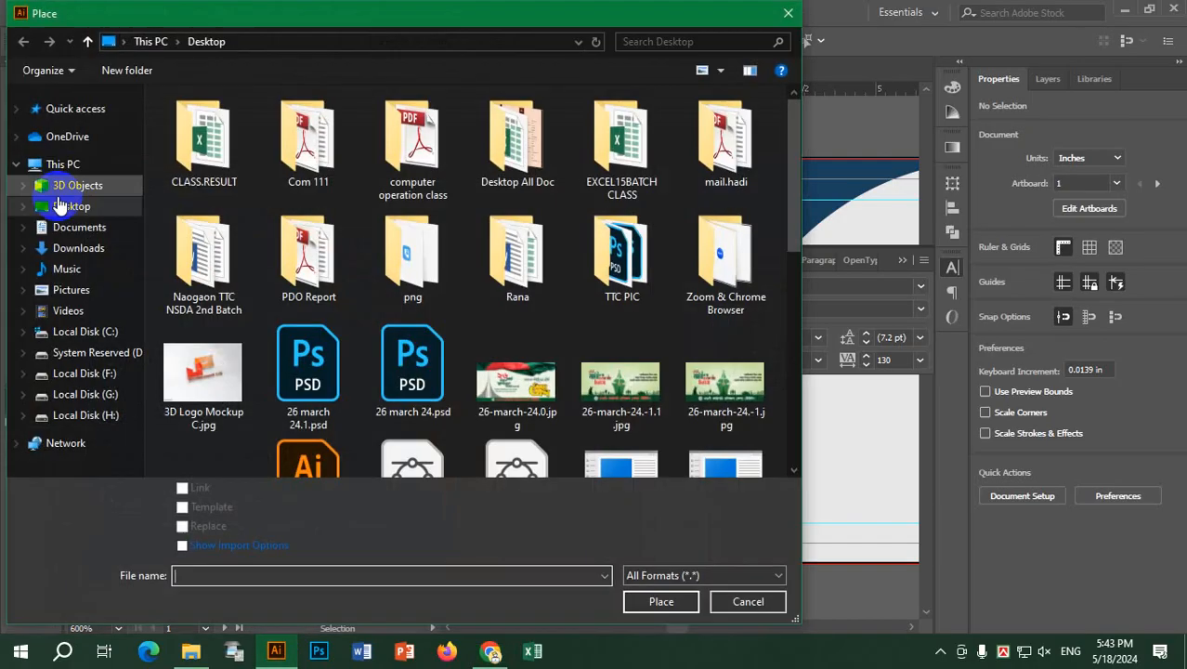
click(84, 248)
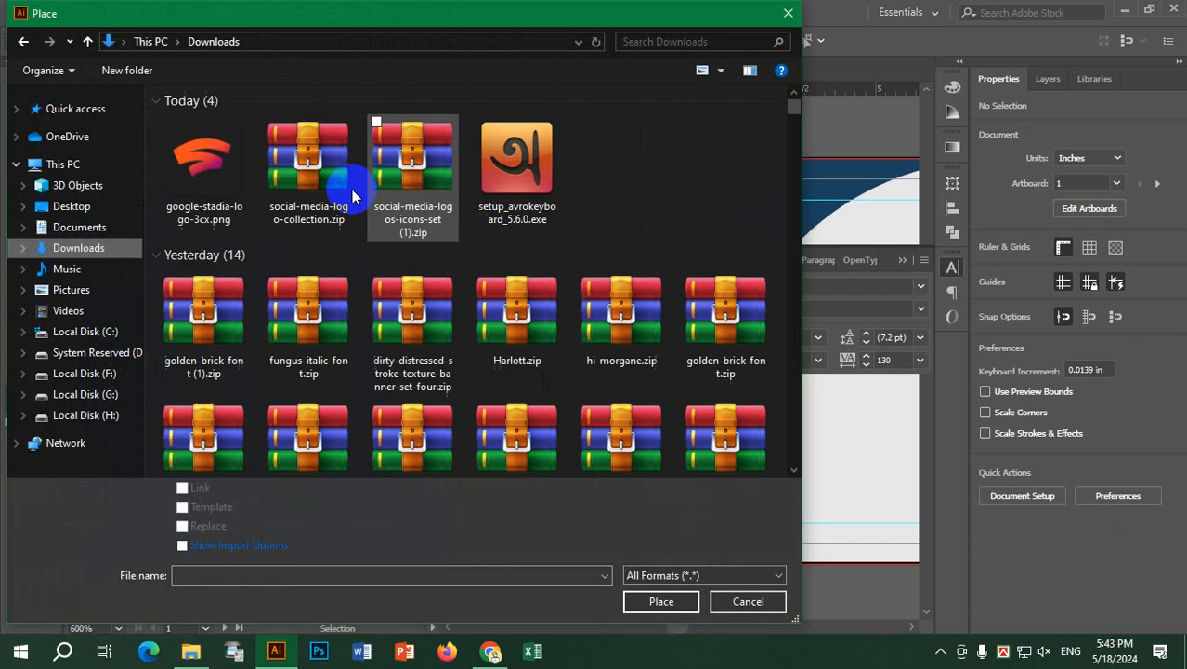
click(216, 195)
click(662, 601)
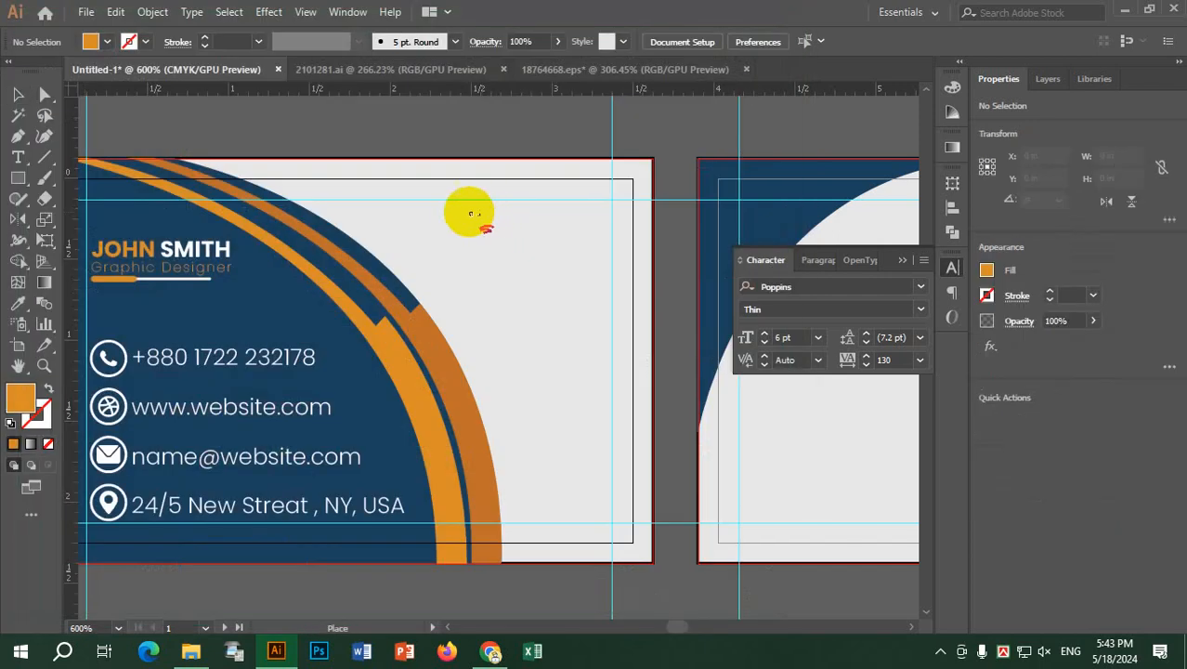
drag(457, 212, 641, 401)
drag(565, 313, 546, 260)
Step: Create a COMPANY NAME text object above the card
click(373, 133)
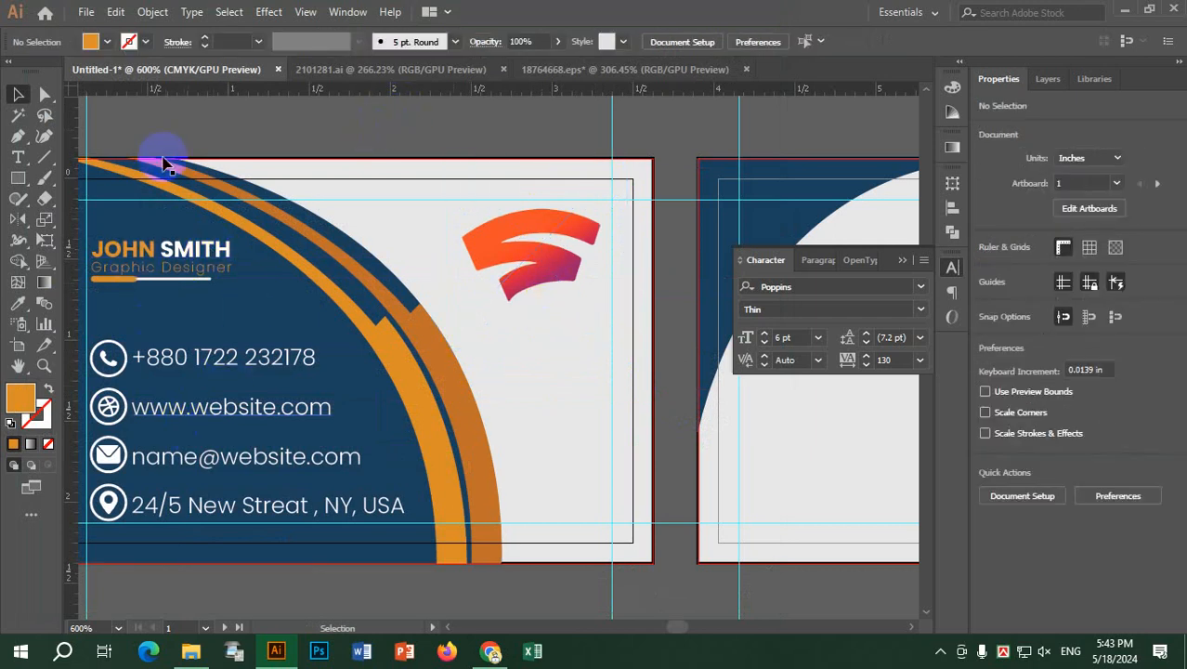
click(18, 158)
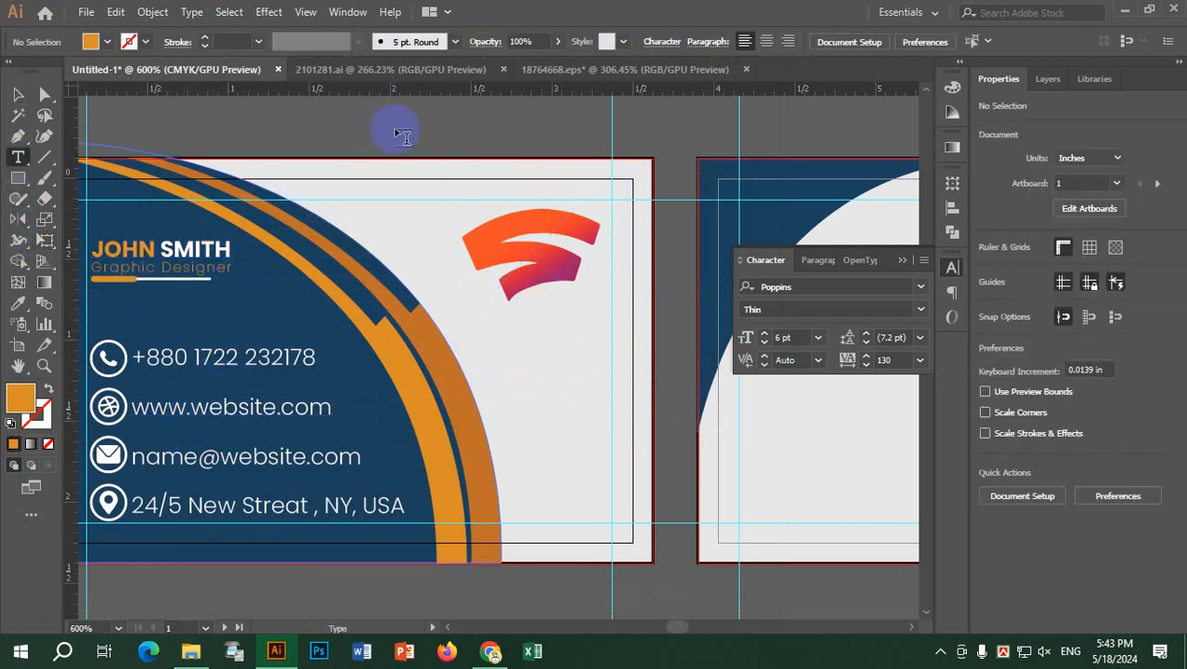
click(398, 127)
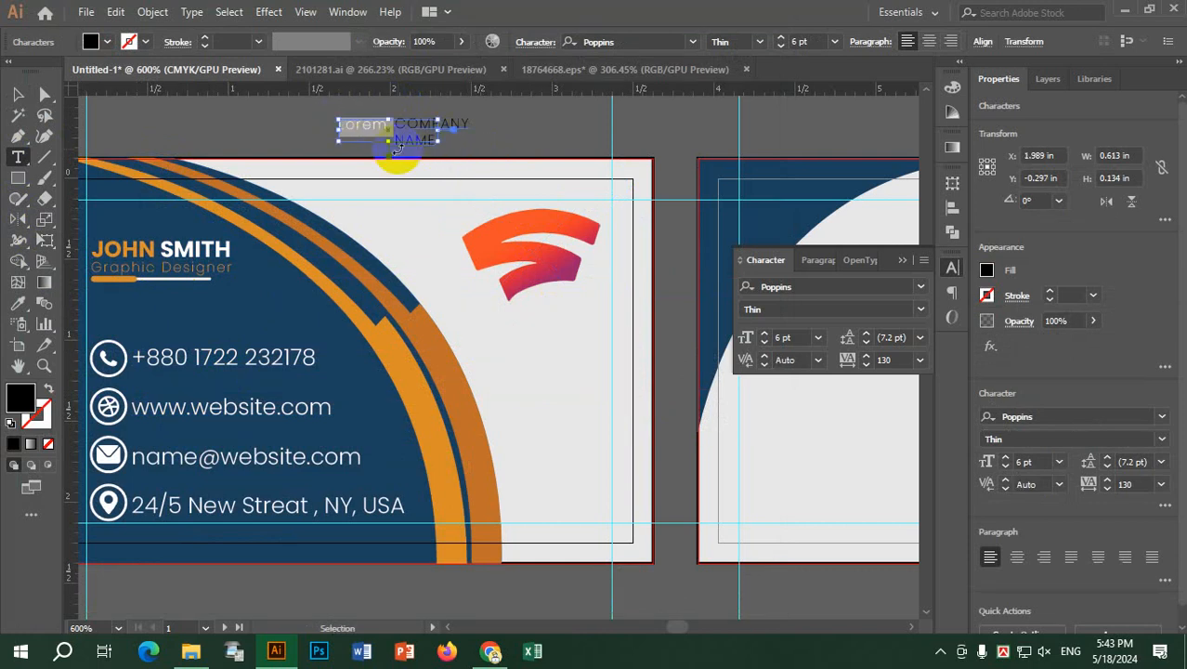
key(BackSpace)
key(Escape)
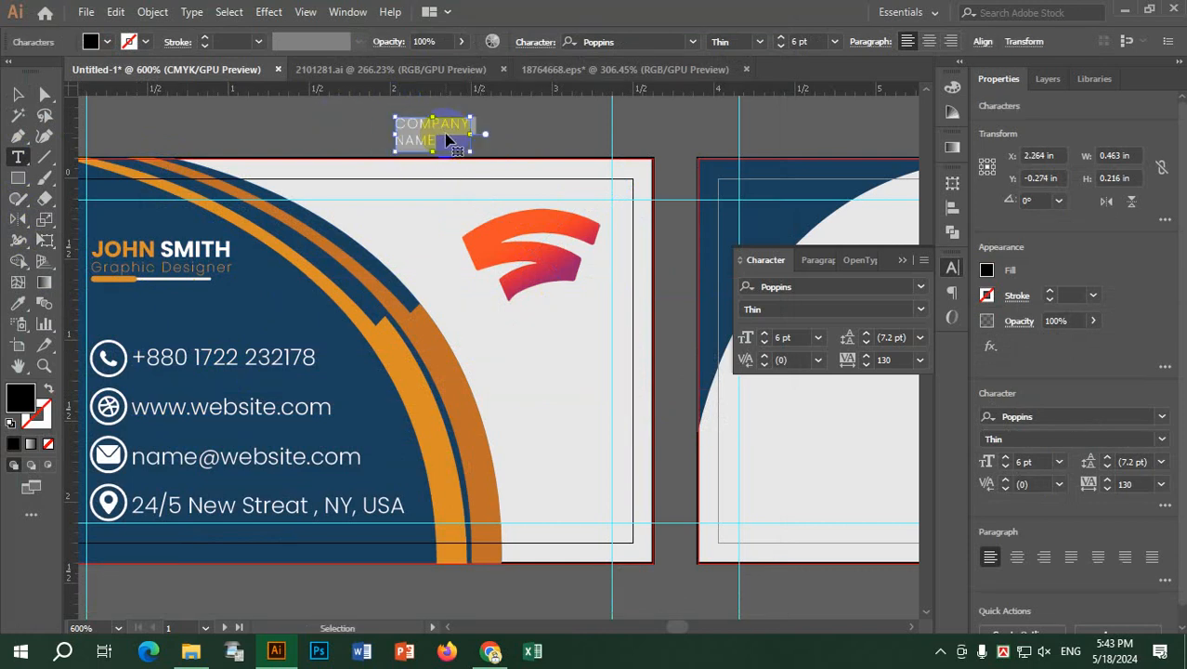
Step: Format COMPANY NAME in Poppins Black at 10 pt, center-aligned
click(729, 41)
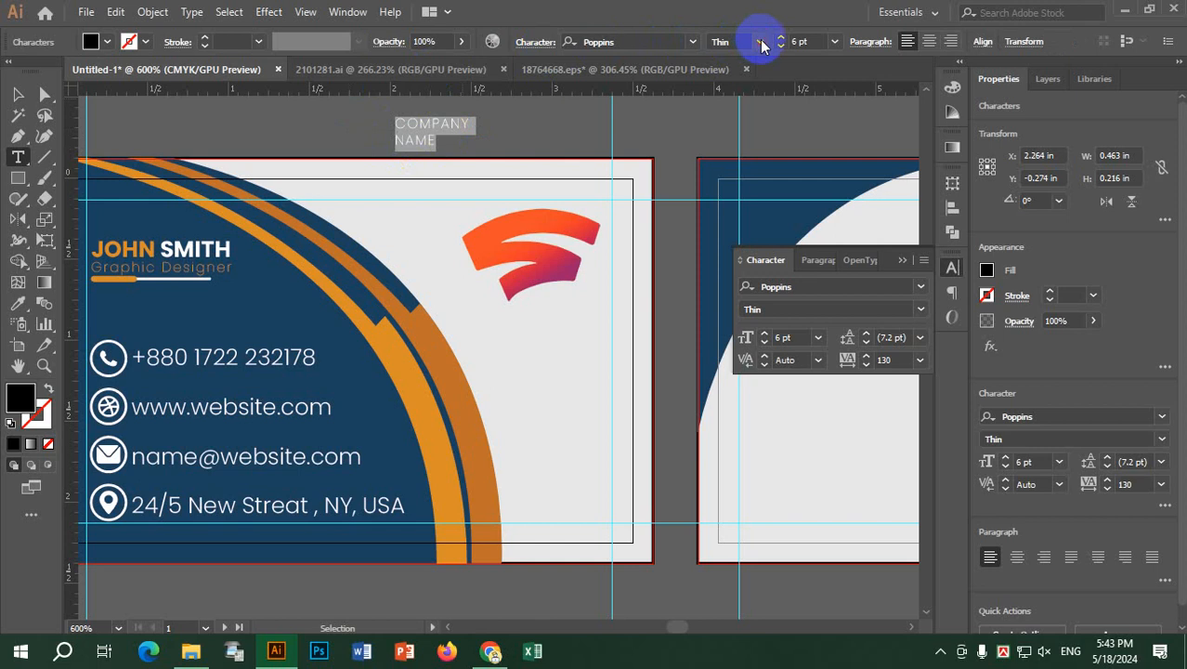
click(760, 44)
click(746, 369)
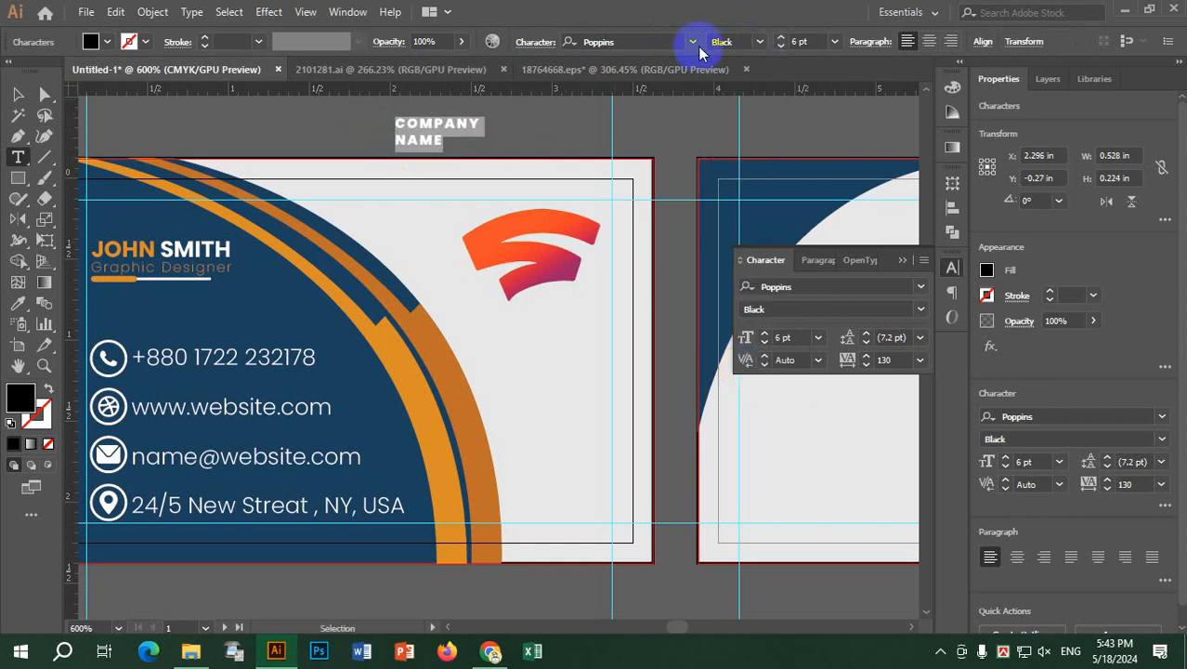
click(929, 41)
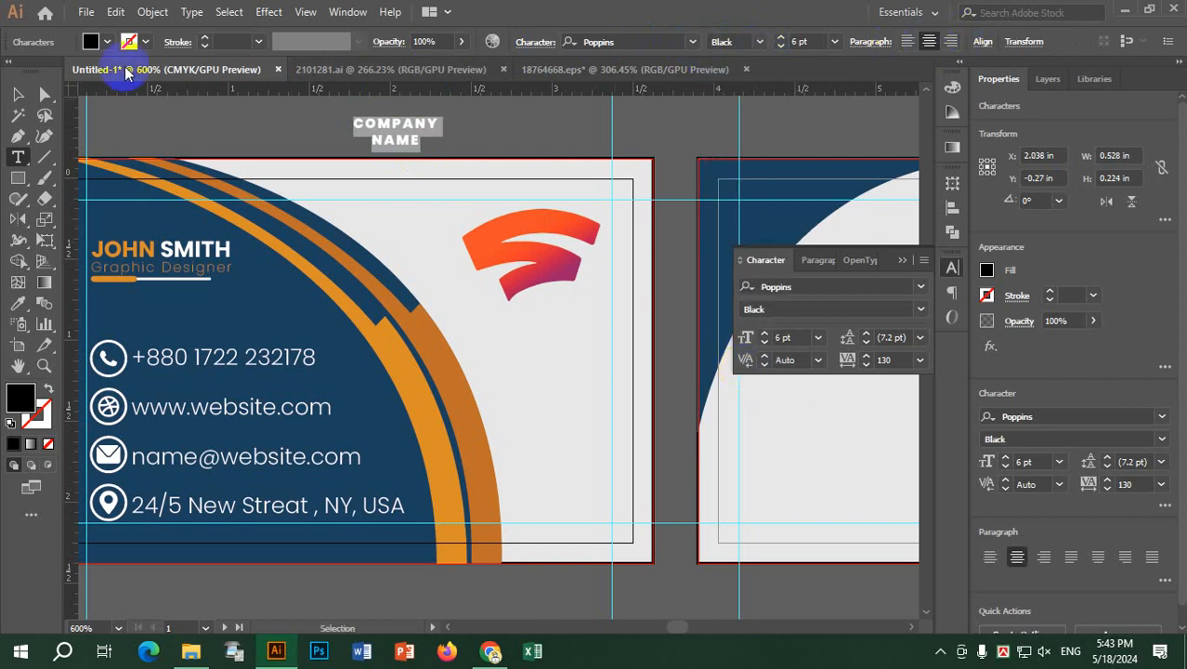
scroll(821, 42, up, 3)
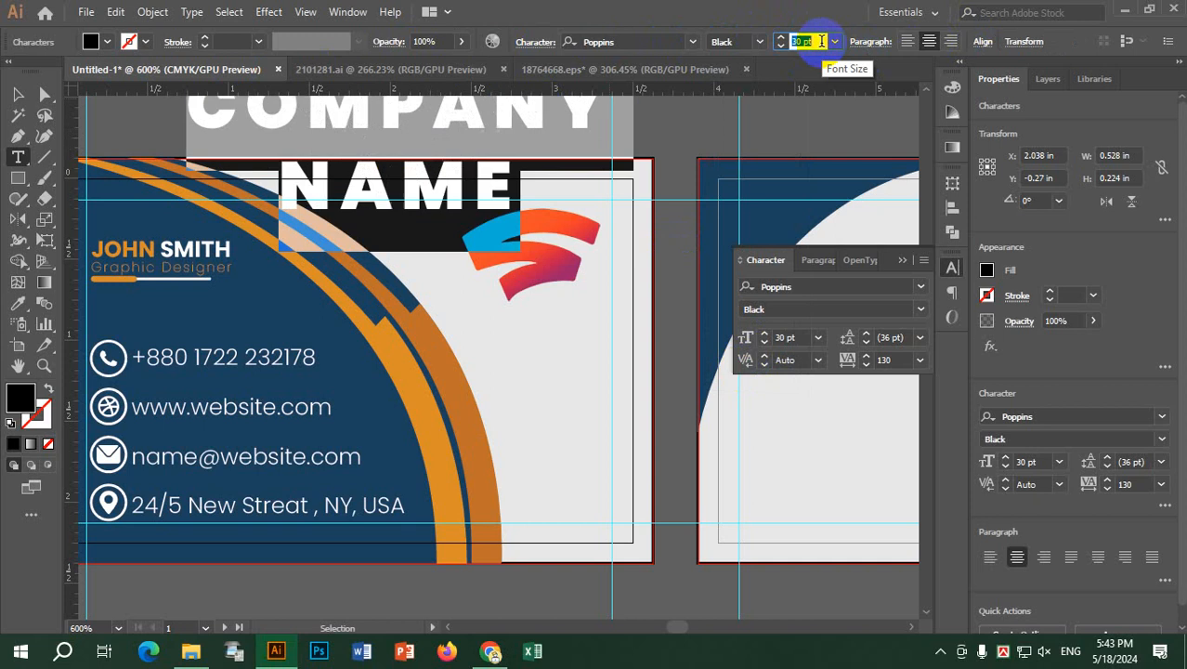
scroll(821, 42, down, 3)
scroll(821, 41, up, 1)
Step: Move COMPANY NAME just beneath the Stadia logo on the front card
click(18, 94)
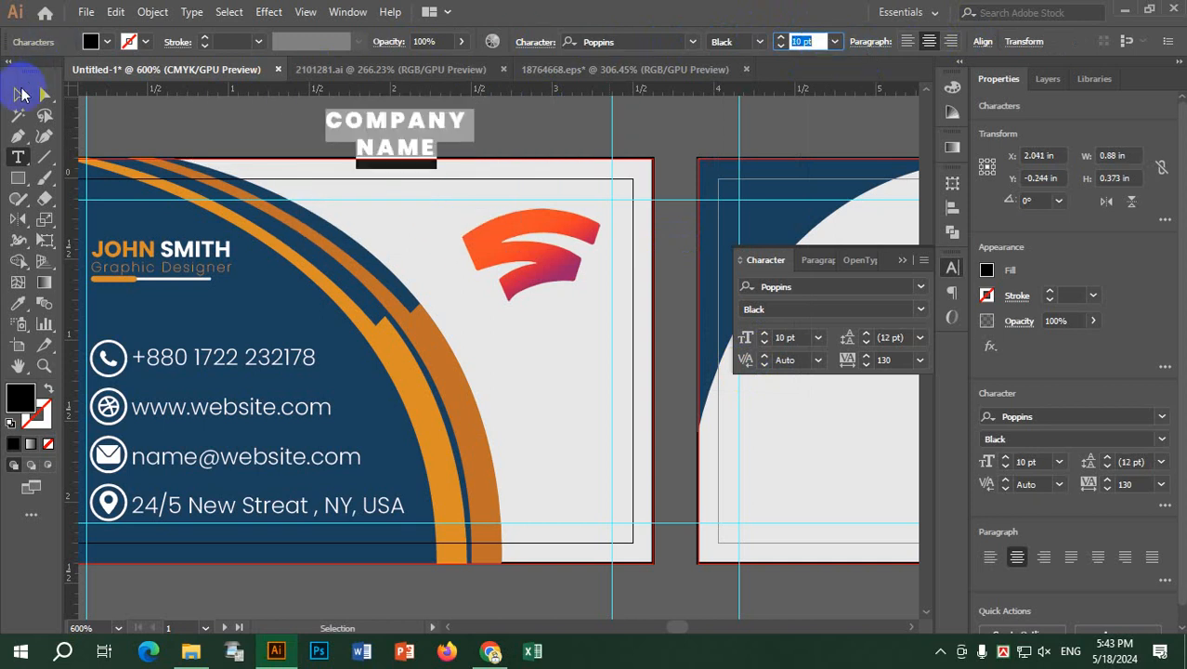
drag(420, 164, 563, 361)
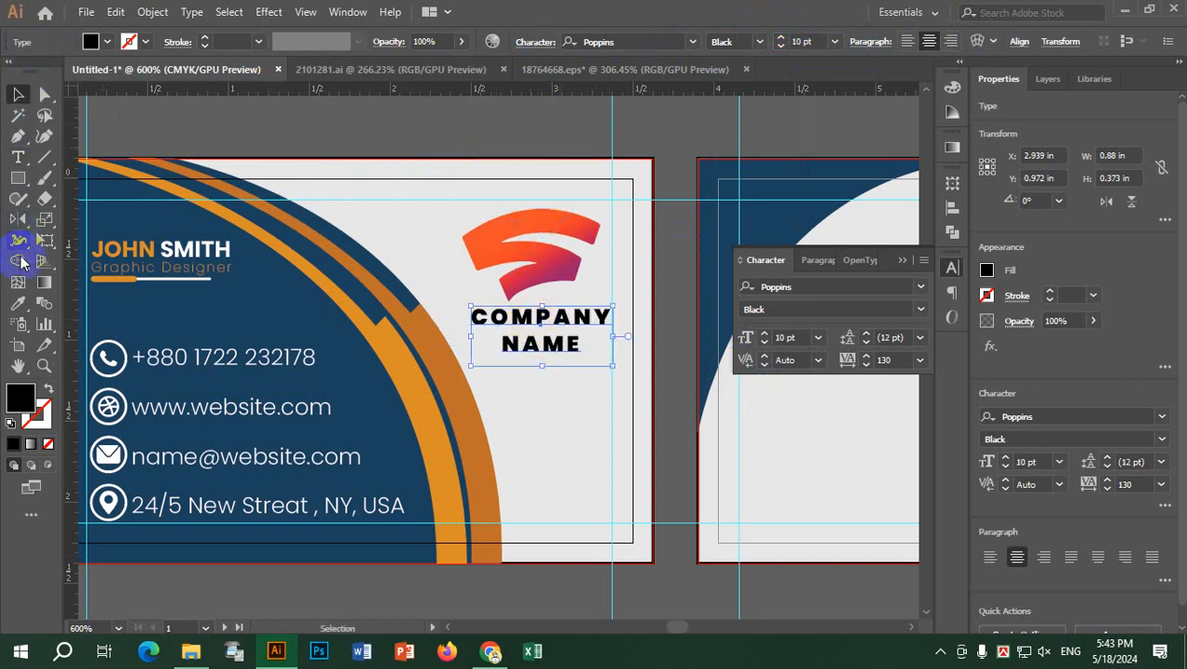
click(22, 306)
Step: Colour COMPANY NAME with the logo's orange using the Eyedropper
click(548, 222)
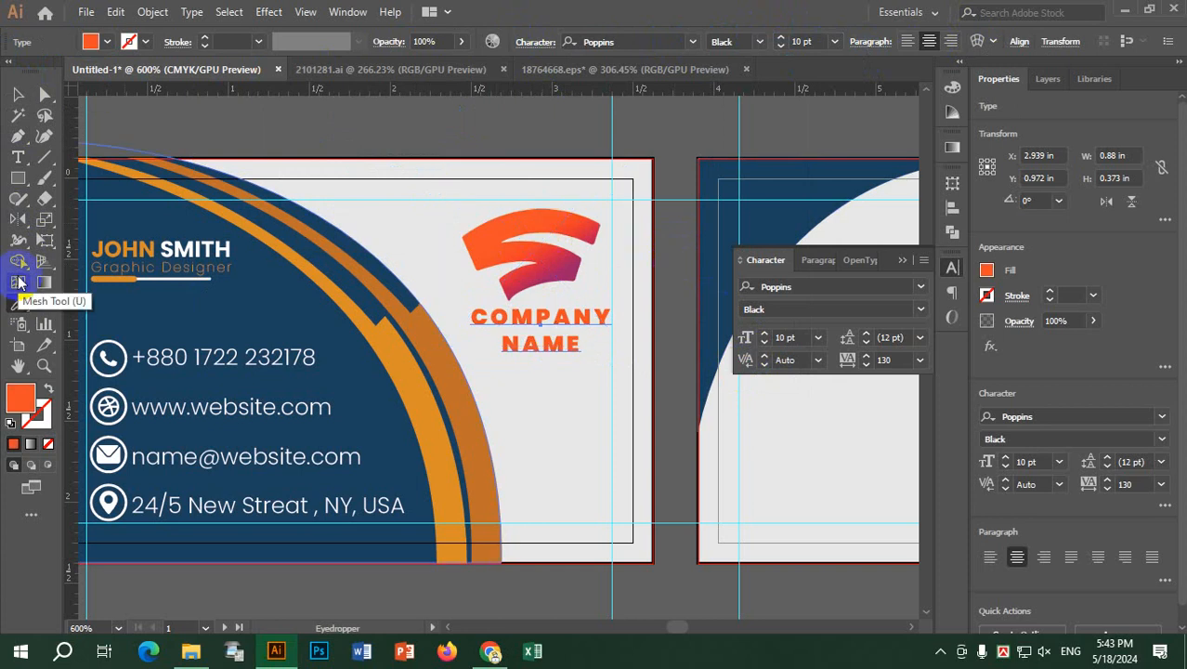
click(18, 94)
click(556, 128)
Step: Copy the logo and COMPANY NAME onto the back card's white area
scroll(556, 123, down, 2)
drag(550, 242, 234, 281)
click(229, 233)
drag(232, 239, 464, 269)
shift+click(236, 279)
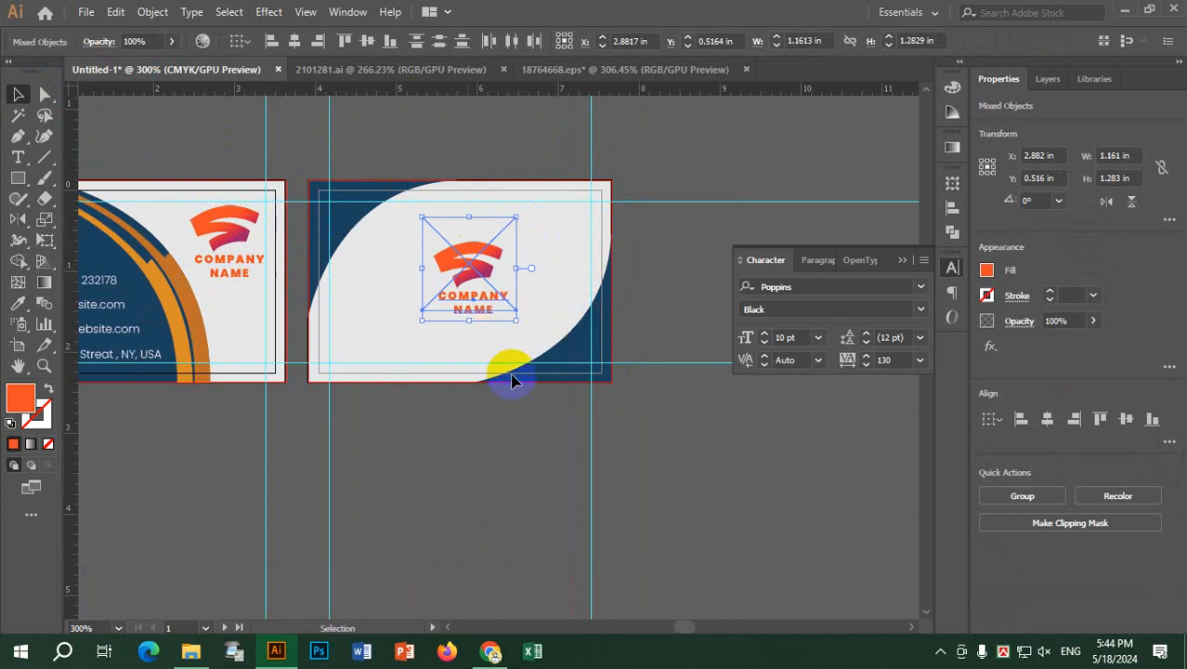
click(718, 258)
scroll(704, 257, down, 2)
Step: Scale up the back card's logo and COMPANY NAME together from the corner handle
click(571, 279)
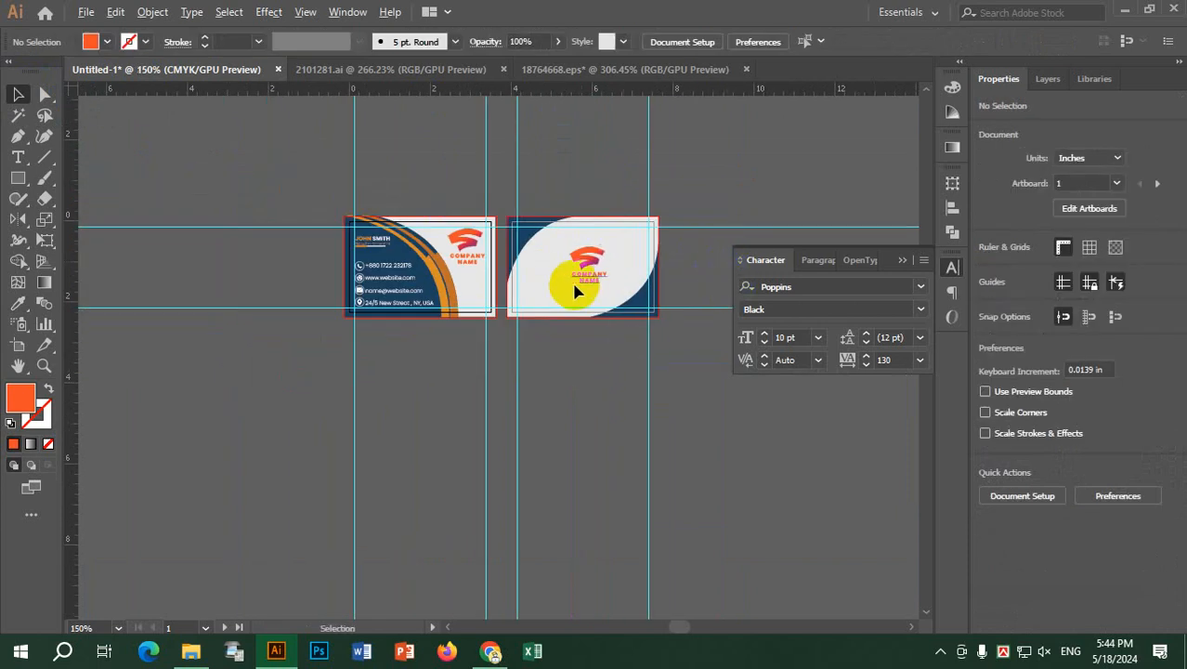
scroll(573, 269, up, 3)
click(565, 287)
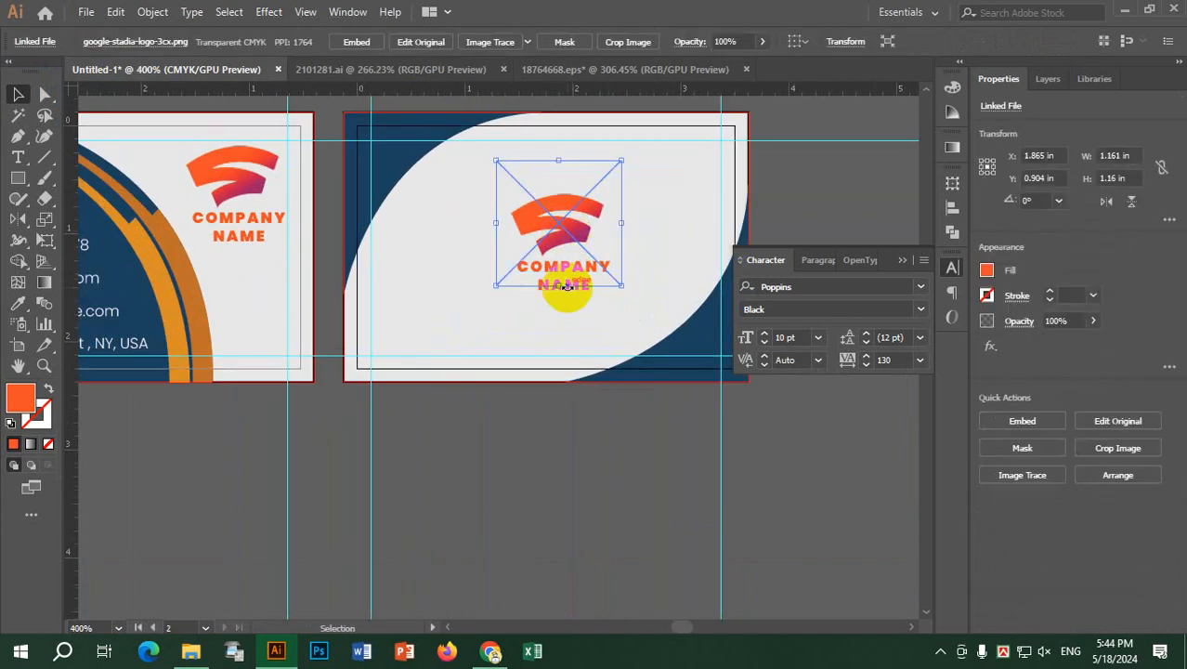
click(568, 307)
click(556, 265)
shift+click(568, 221)
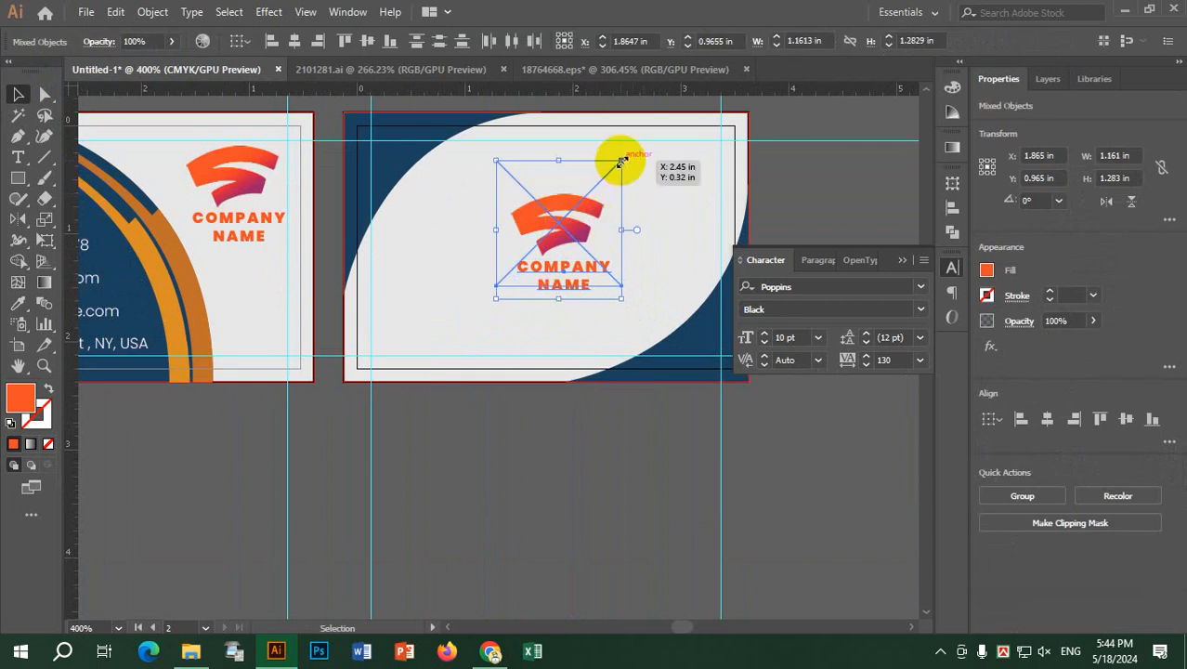
drag(621, 161, 650, 131)
click(767, 223)
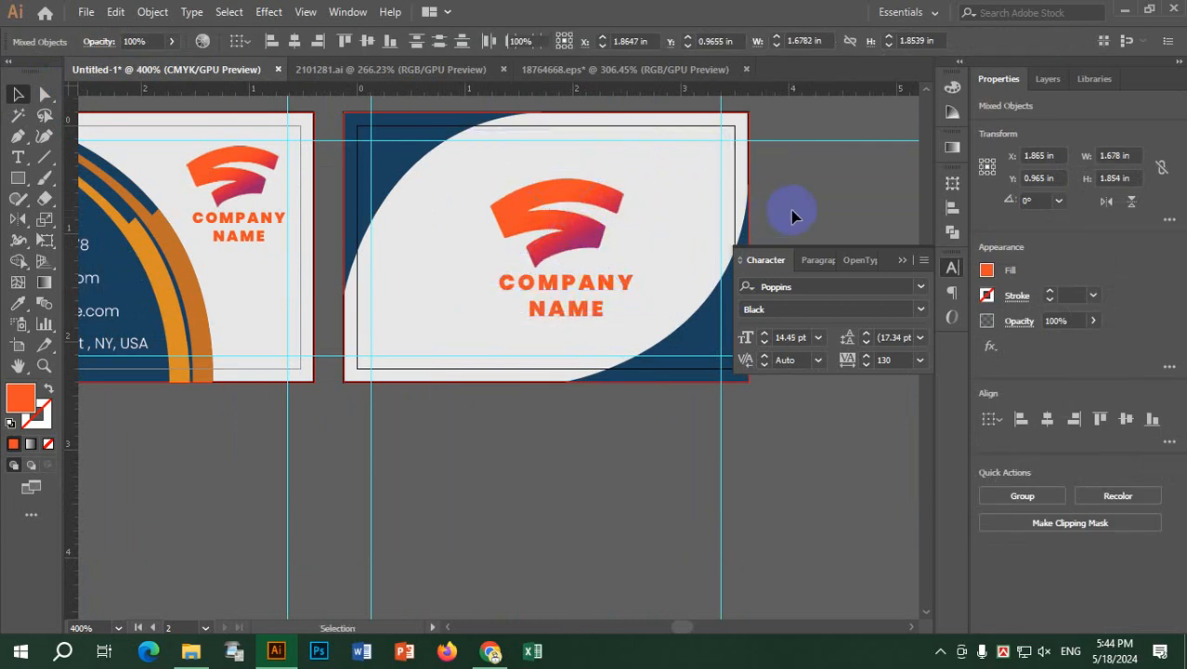
scroll(831, 206, down, 2)
drag(832, 205, 661, 195)
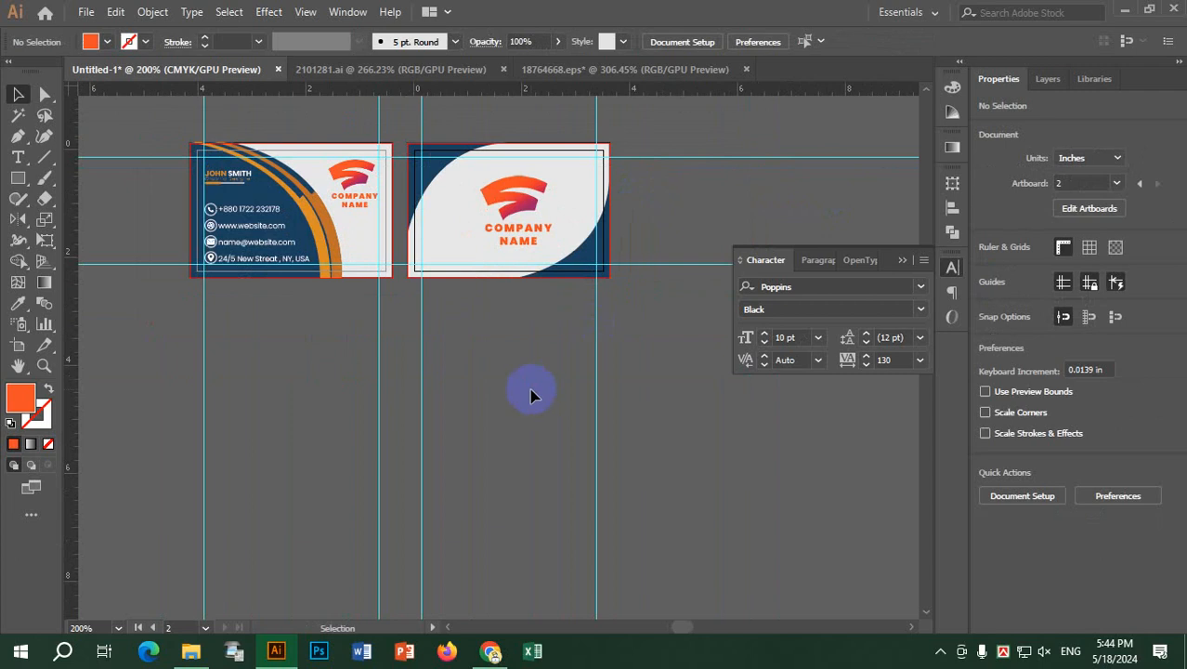
Step: Hide the cyan guides via View > Guides > Hide Guides
click(303, 11)
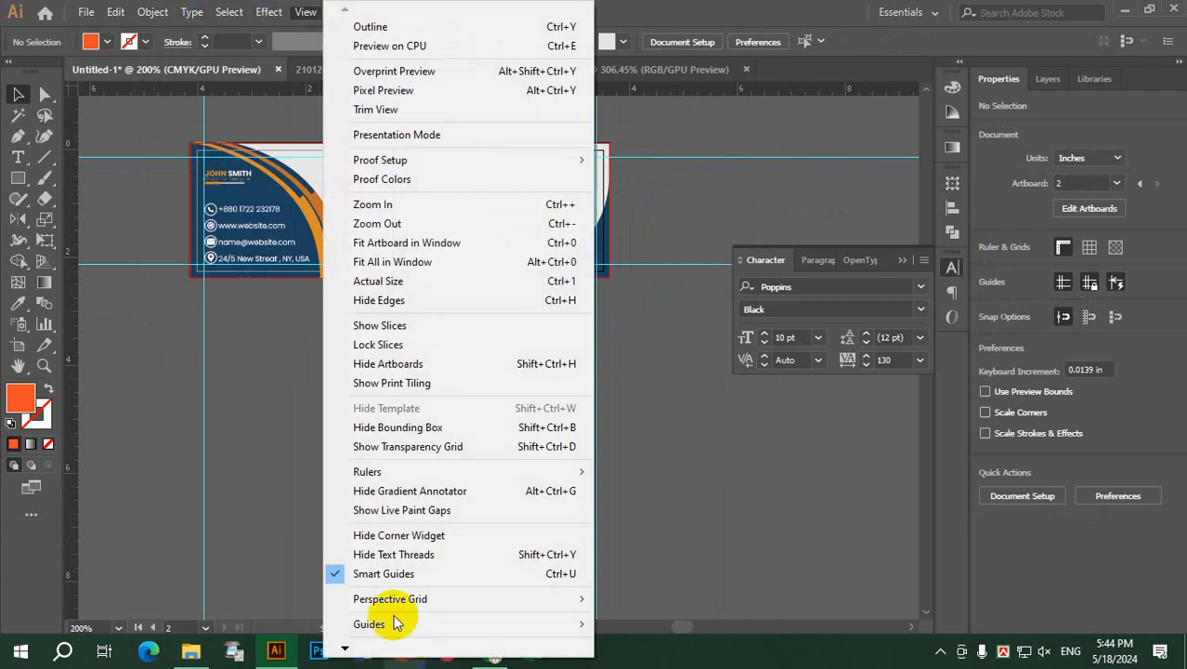
mouse_move(396, 625)
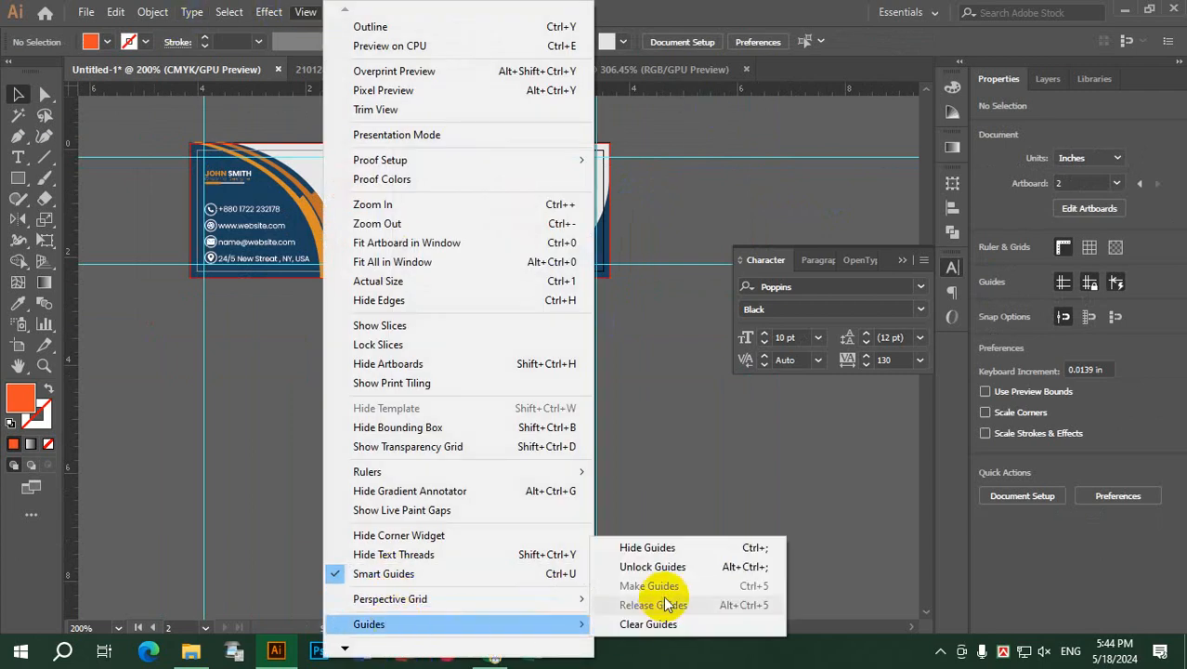
click(650, 548)
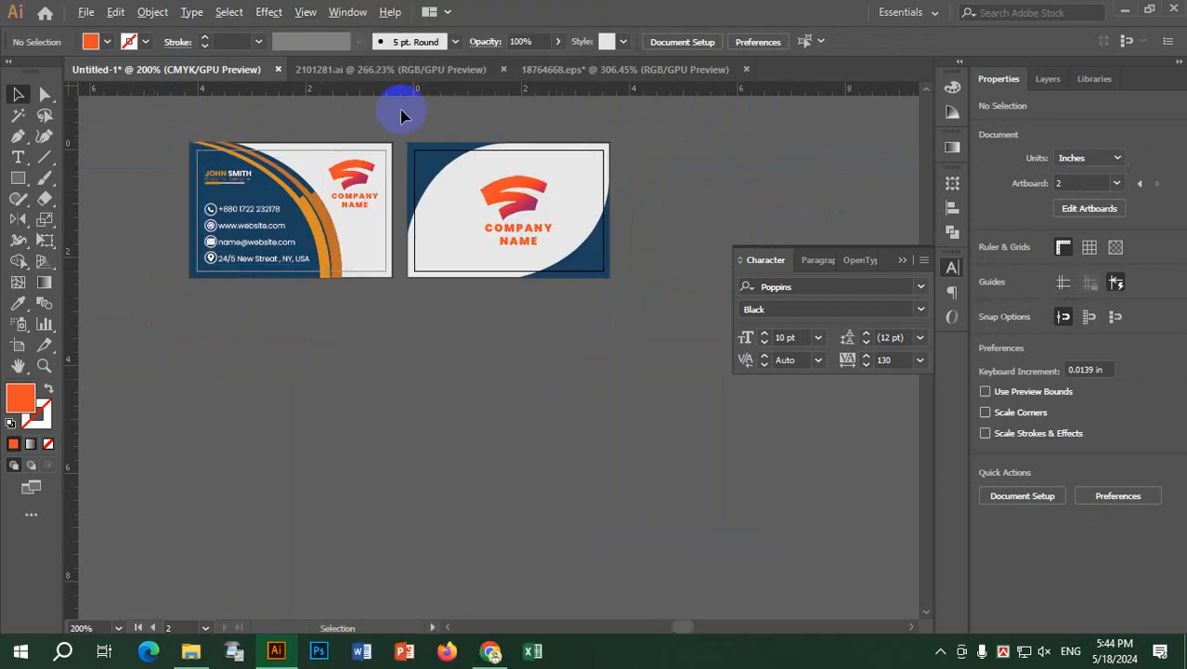
scroll(402, 114, up, 2)
scroll(437, 158, down, 1)
Step: Close the Character panel and centre both artboards in the view
click(953, 270)
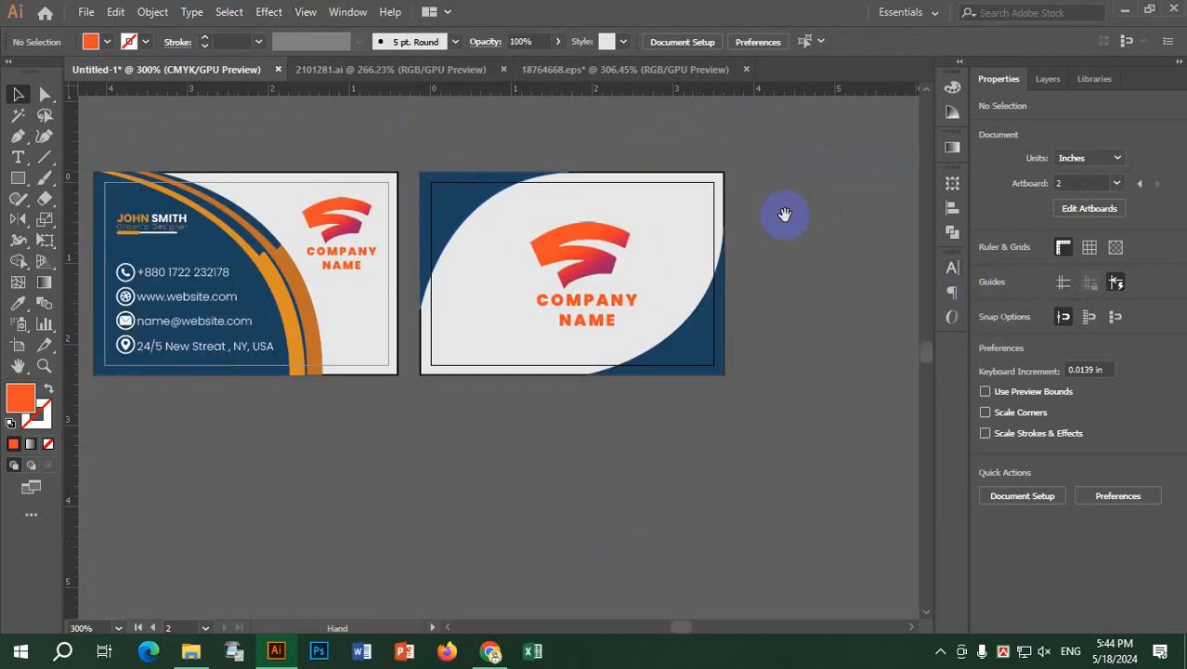
drag(784, 215, 853, 281)
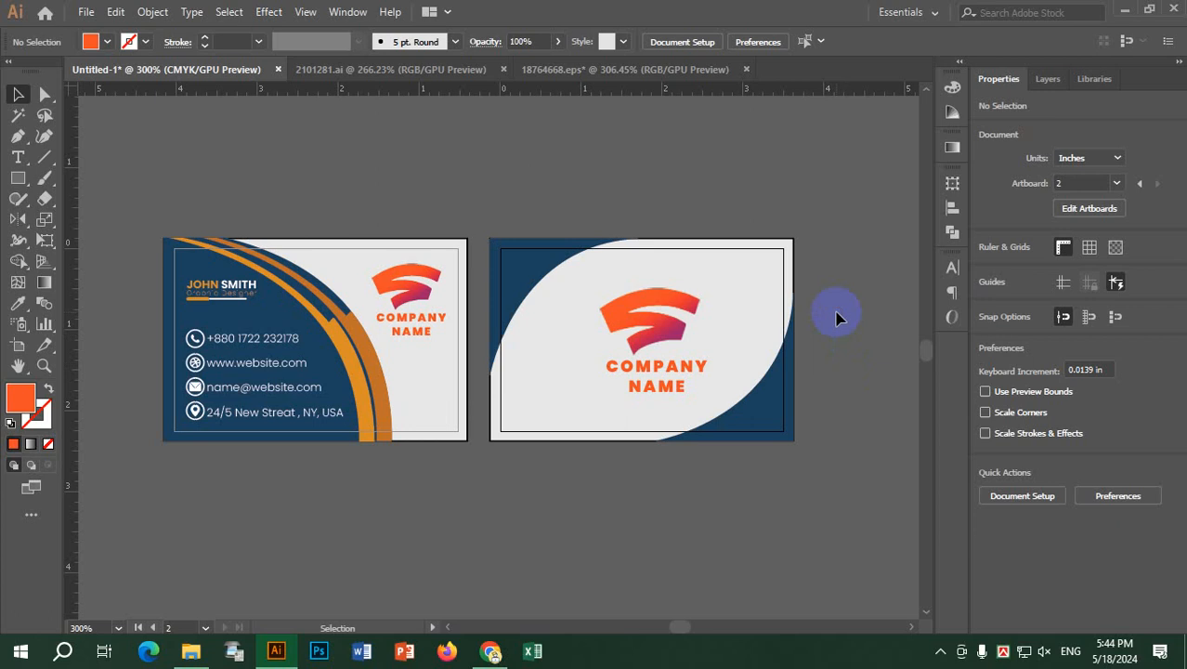
click(86, 13)
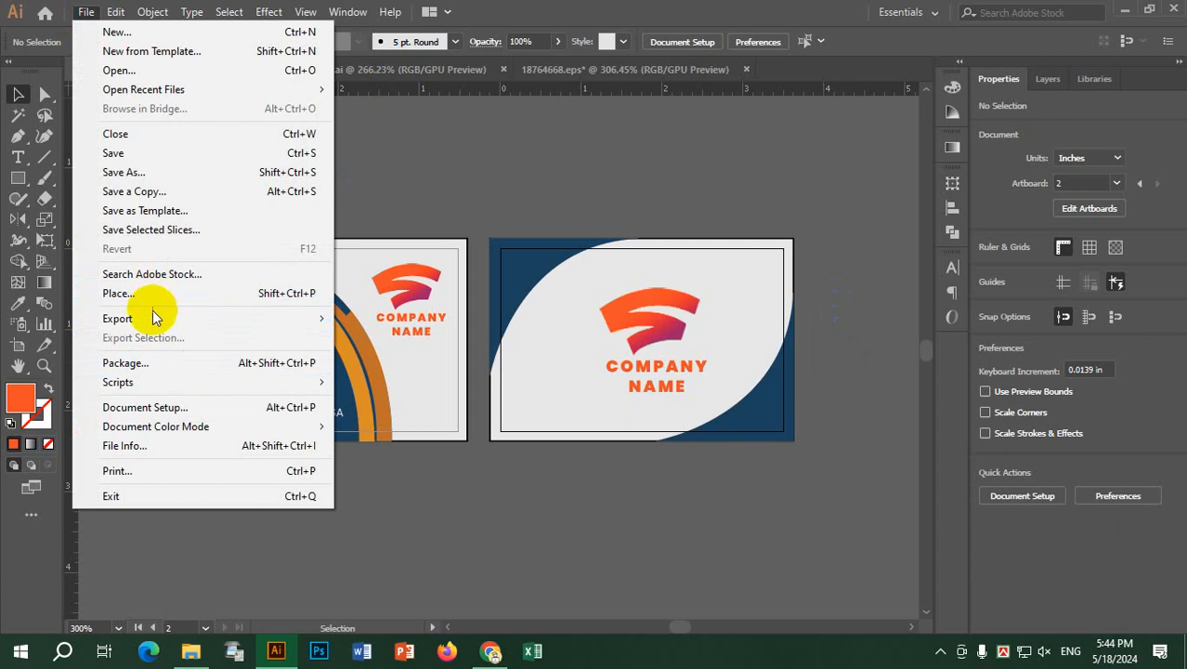
Step: Save the logo side for Web as a JPEG Maximum file named BC1 on the Desktop
mouse_move(155, 318)
click(415, 357)
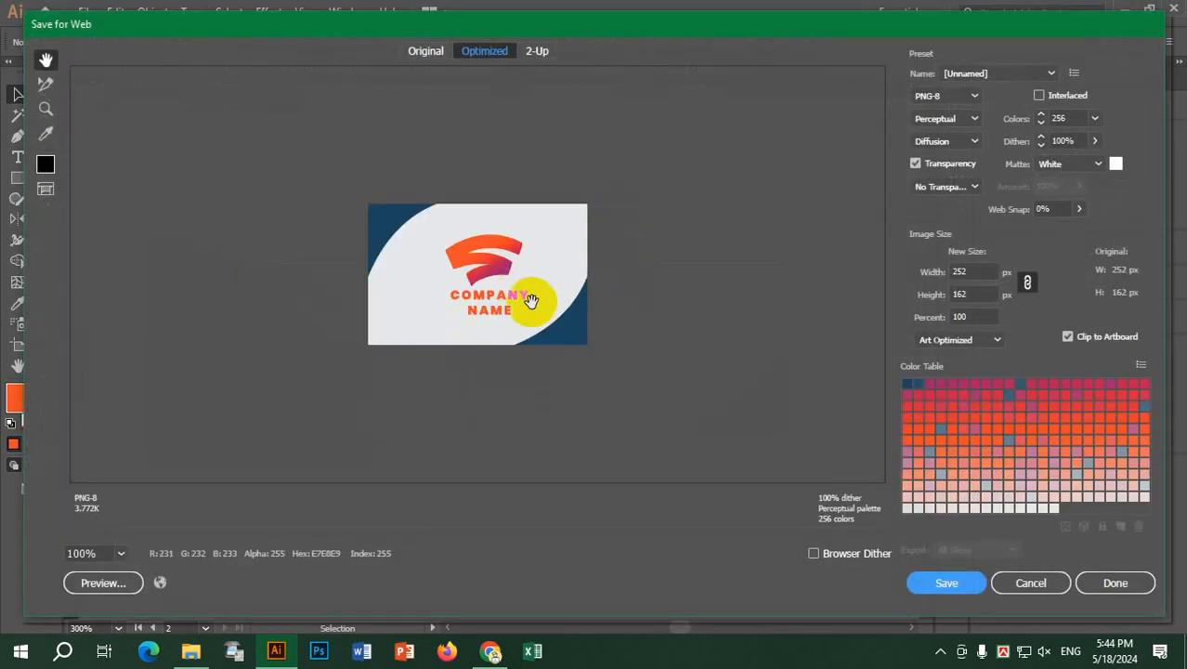
click(942, 98)
click(940, 133)
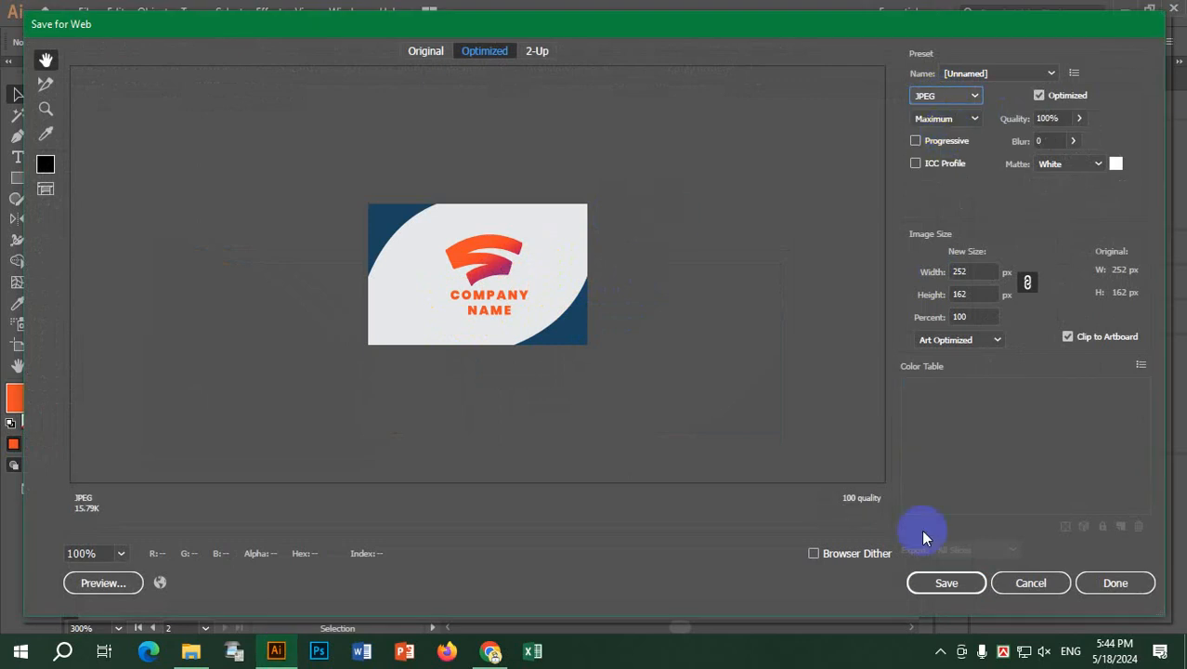
click(960, 592)
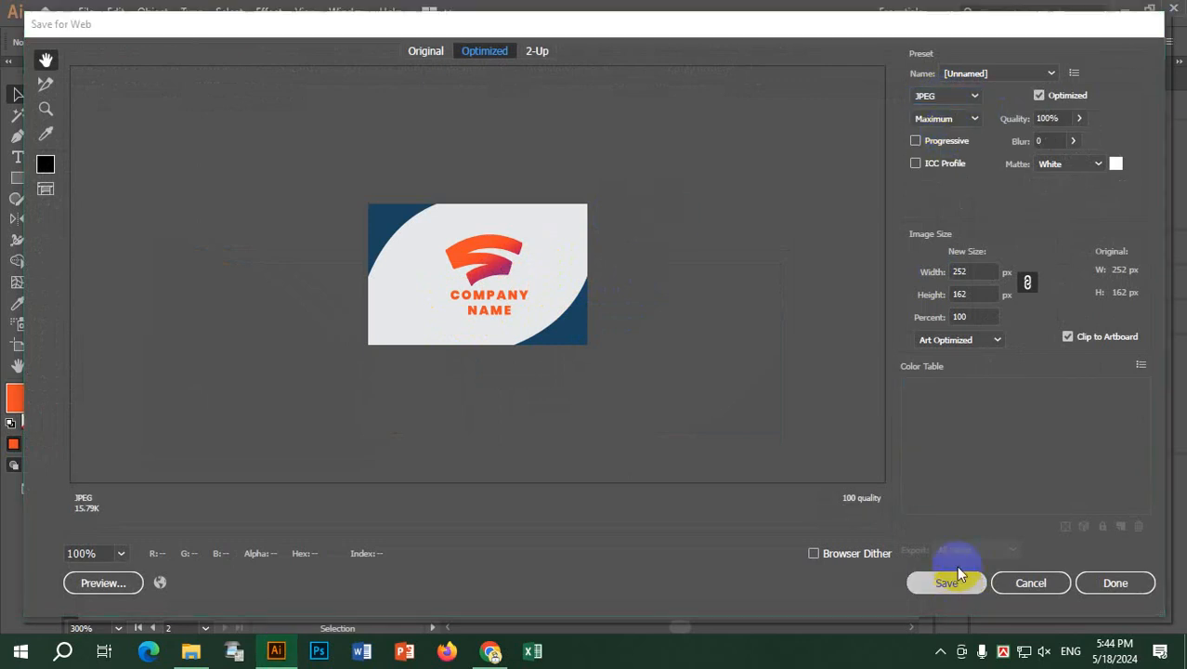
click(96, 244)
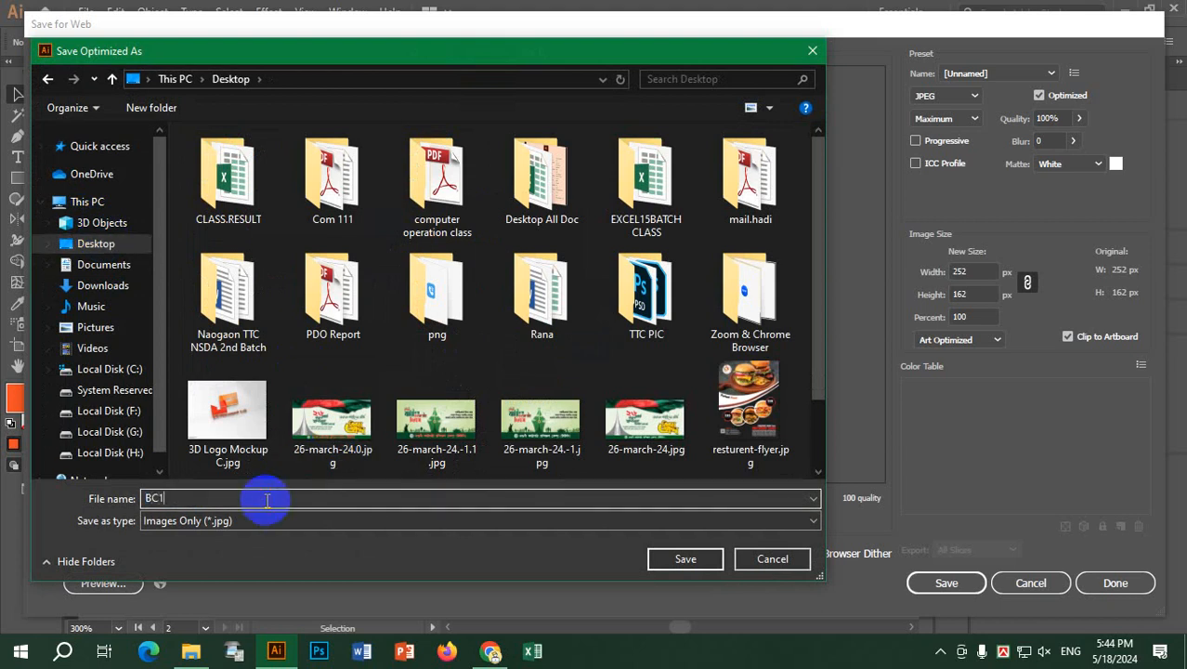
click(266, 500)
text(BC1)
click(686, 560)
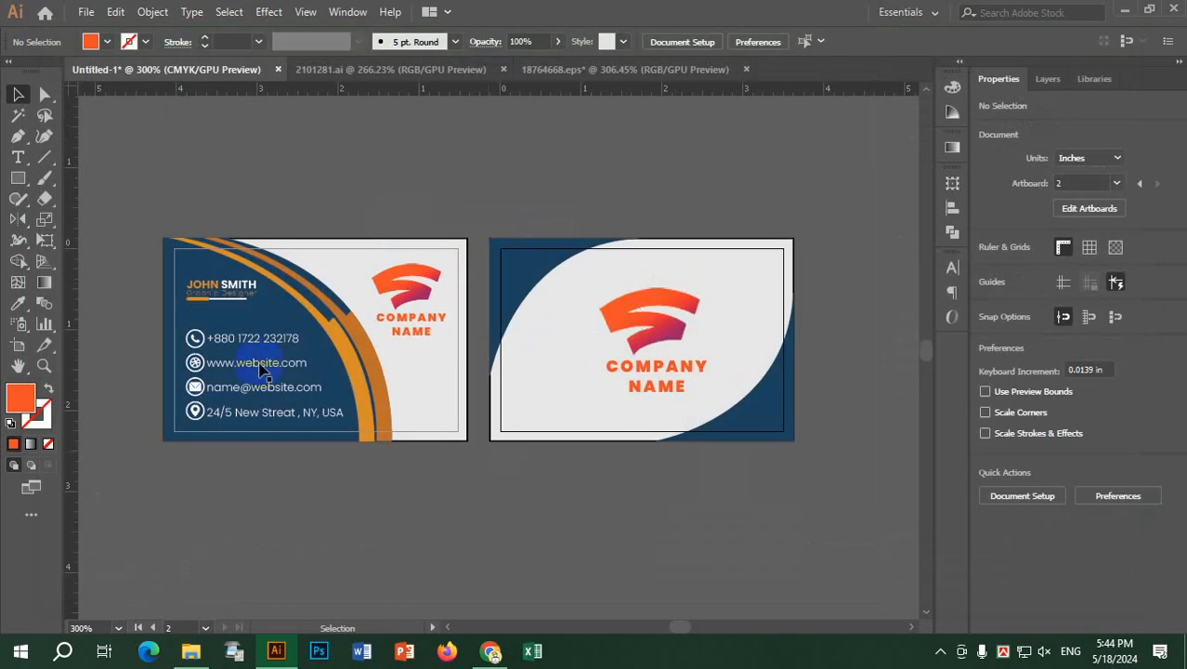
Step: Make artboard 1 active and save it for Web as JPEG BC-2 on the Desktop
click(262, 369)
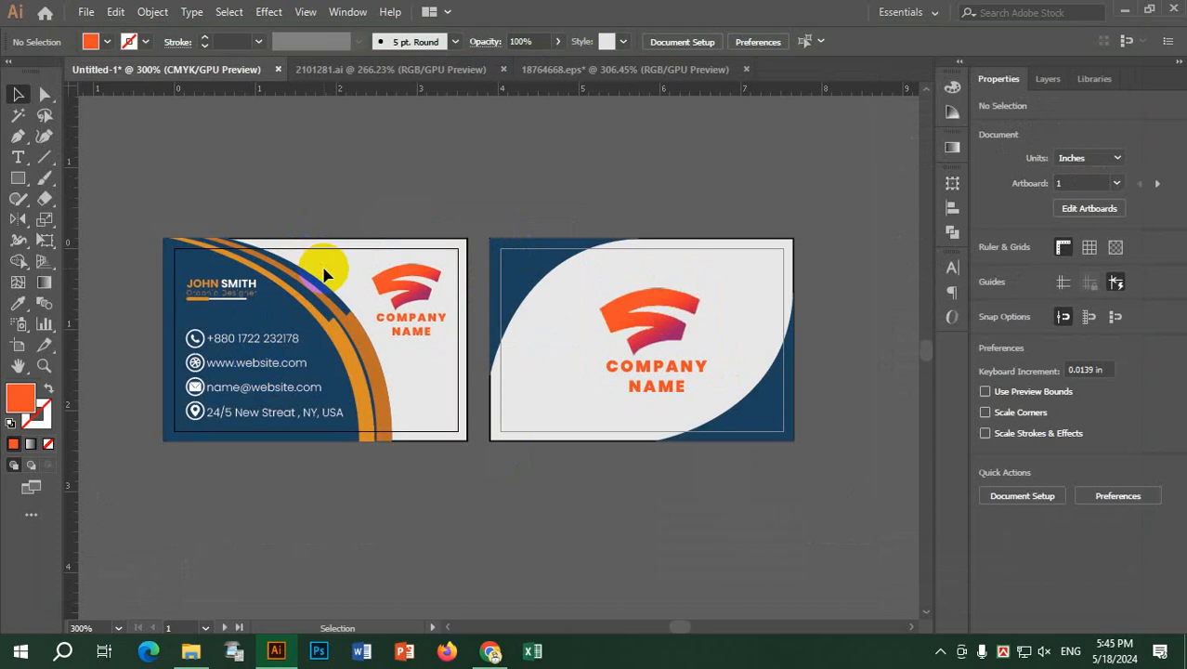
click(85, 11)
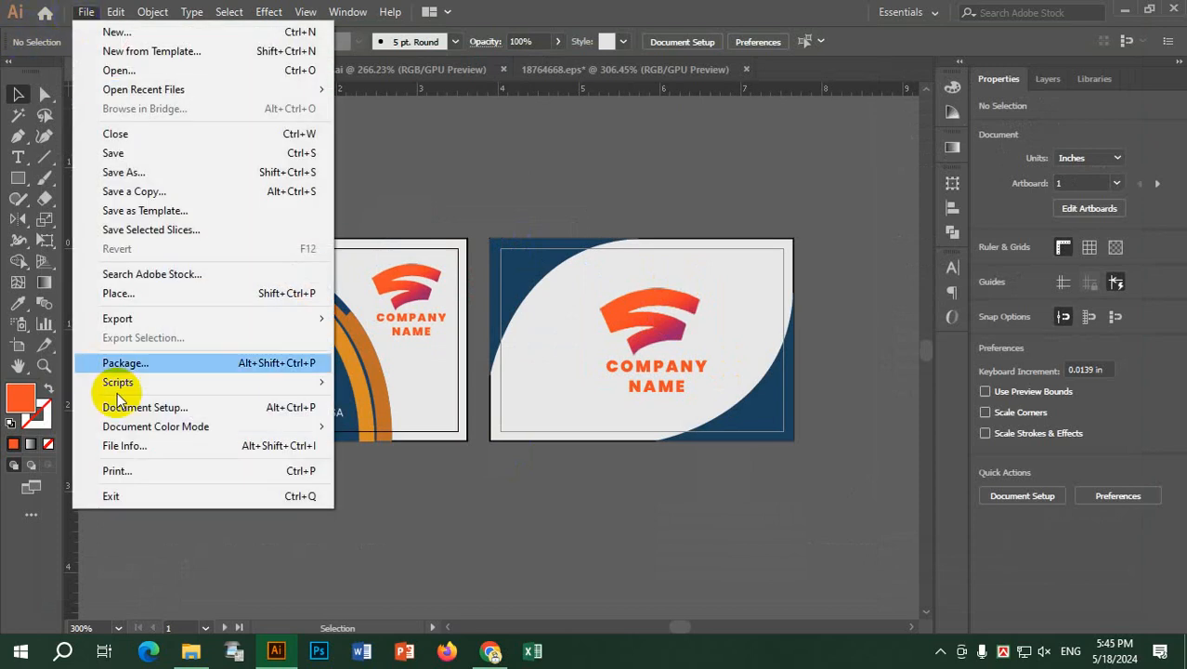
mouse_move(112, 318)
click(400, 357)
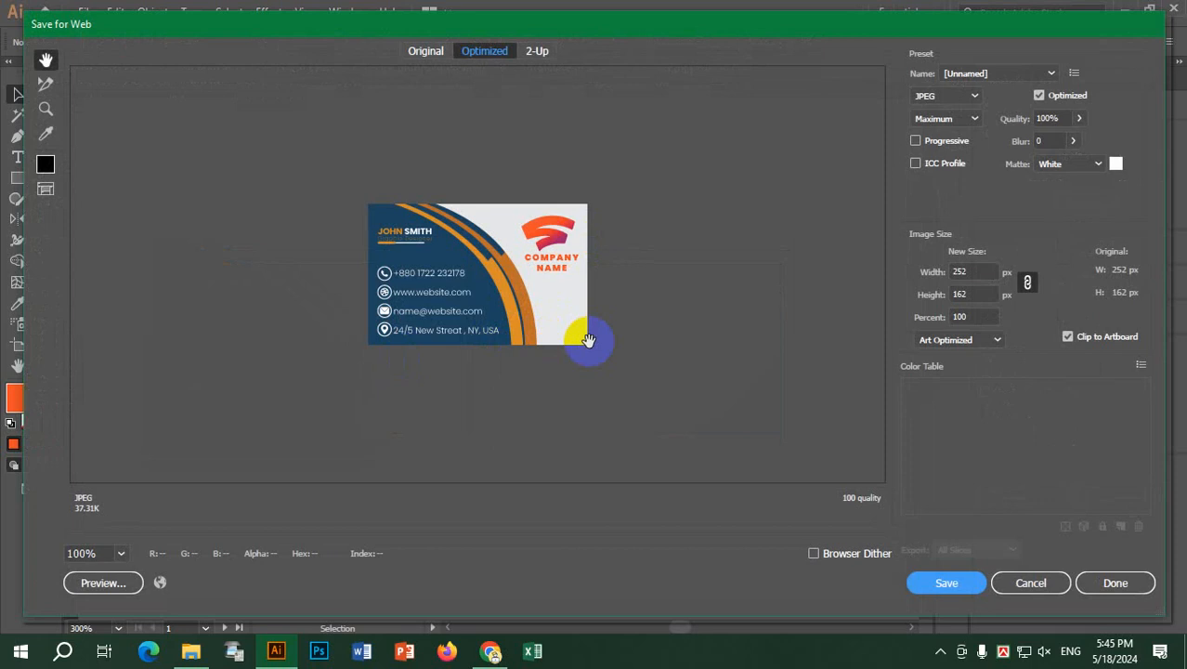
click(947, 583)
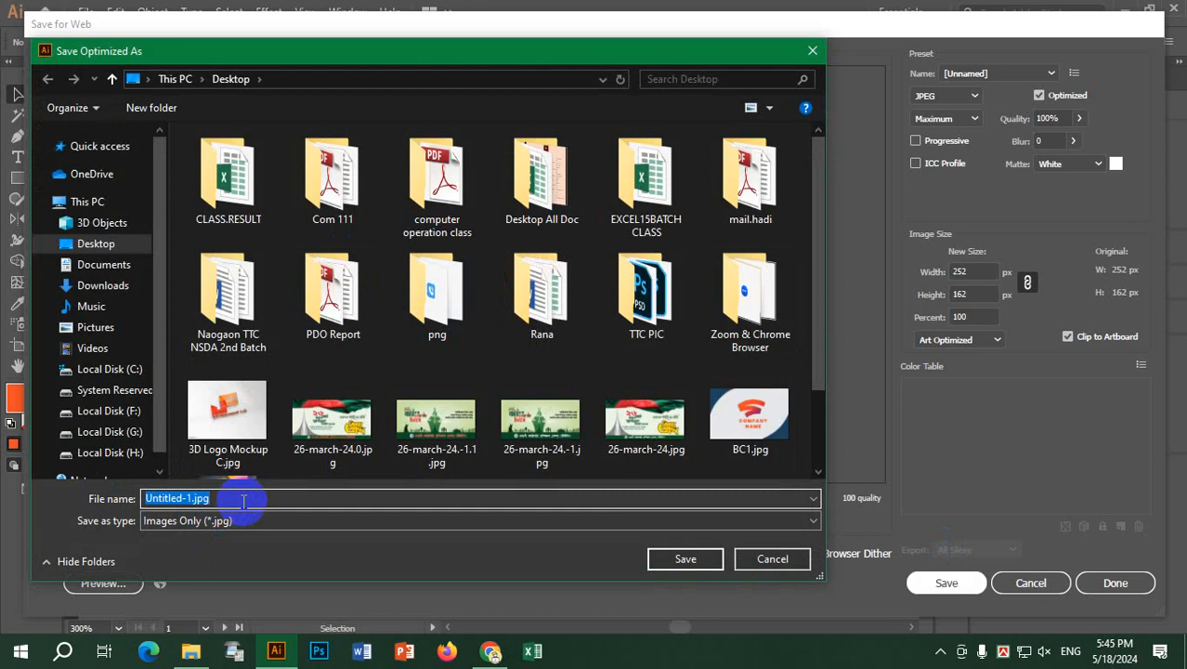
text(BC)
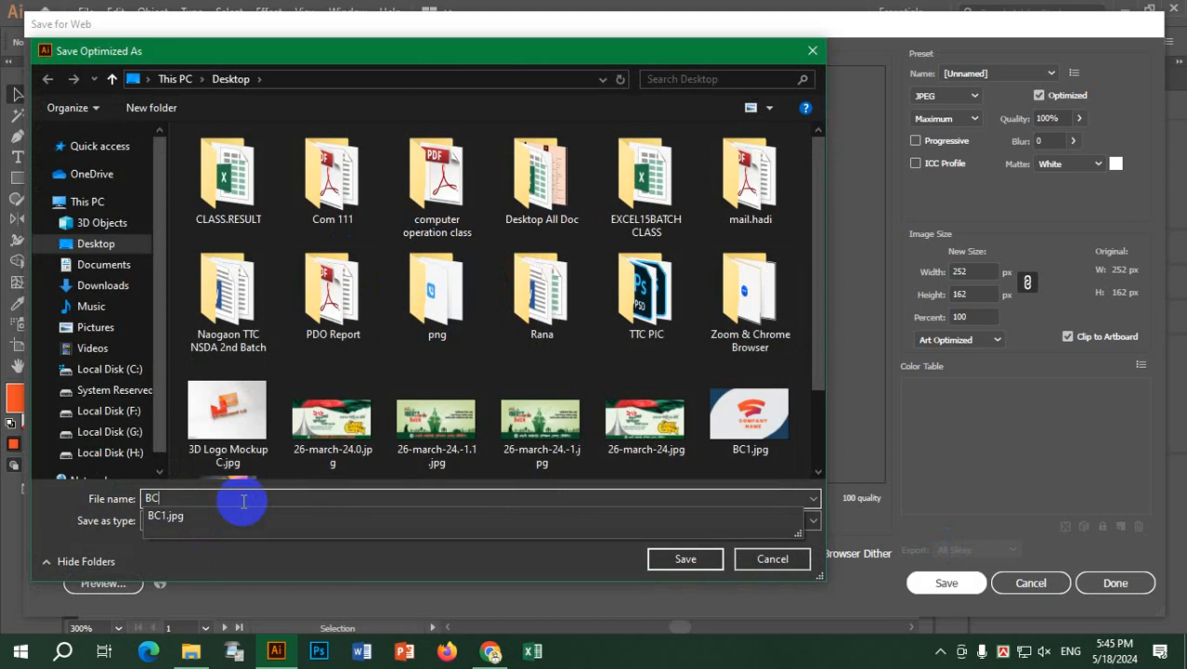
text(2)
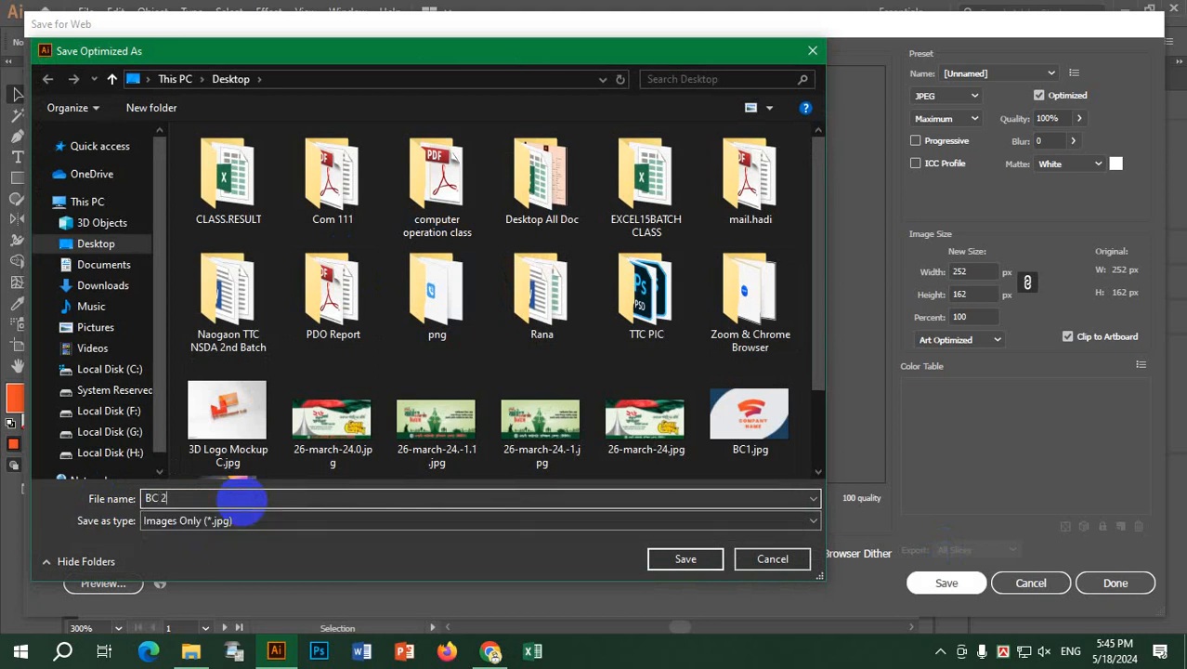
click(693, 562)
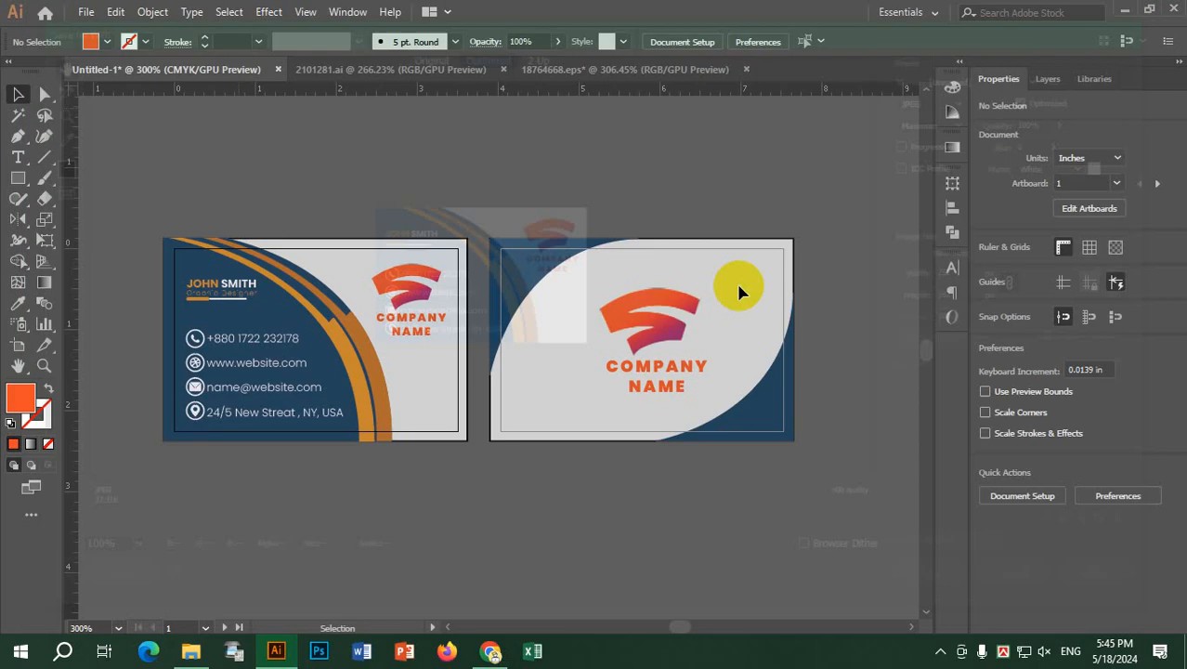
Step: Minimize Illustrator and Chrome and stack BC1.jpg above BC-2.jpg on the desktop
click(1125, 11)
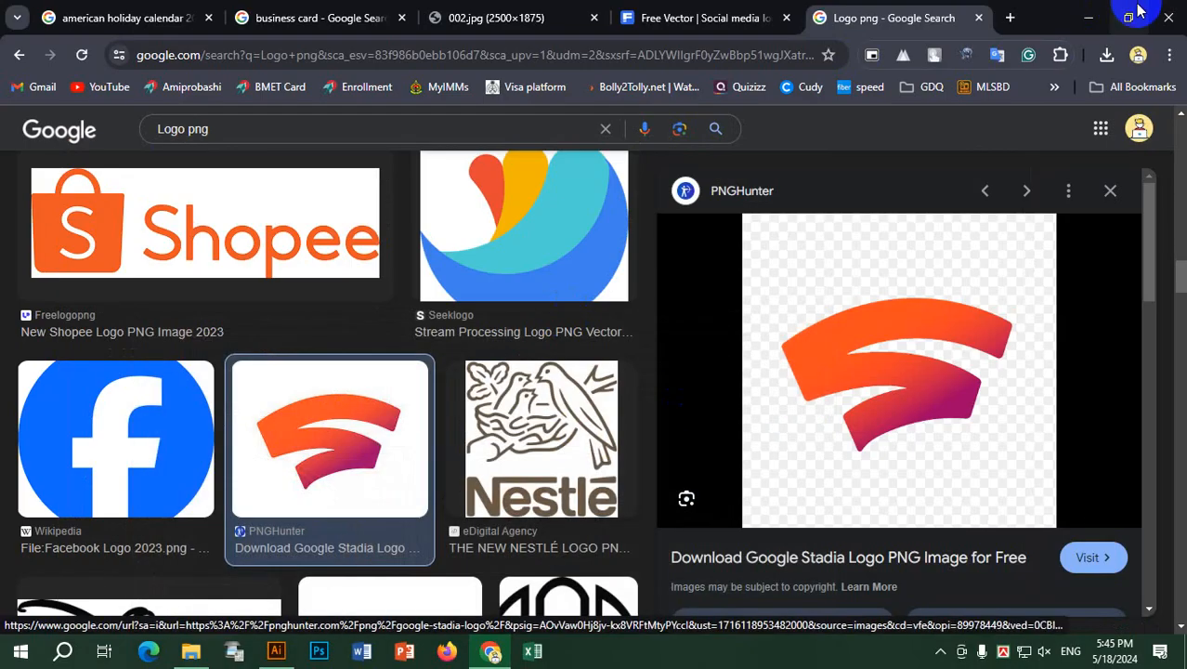
click(1096, 12)
drag(486, 390, 799, 70)
drag(508, 497, 825, 167)
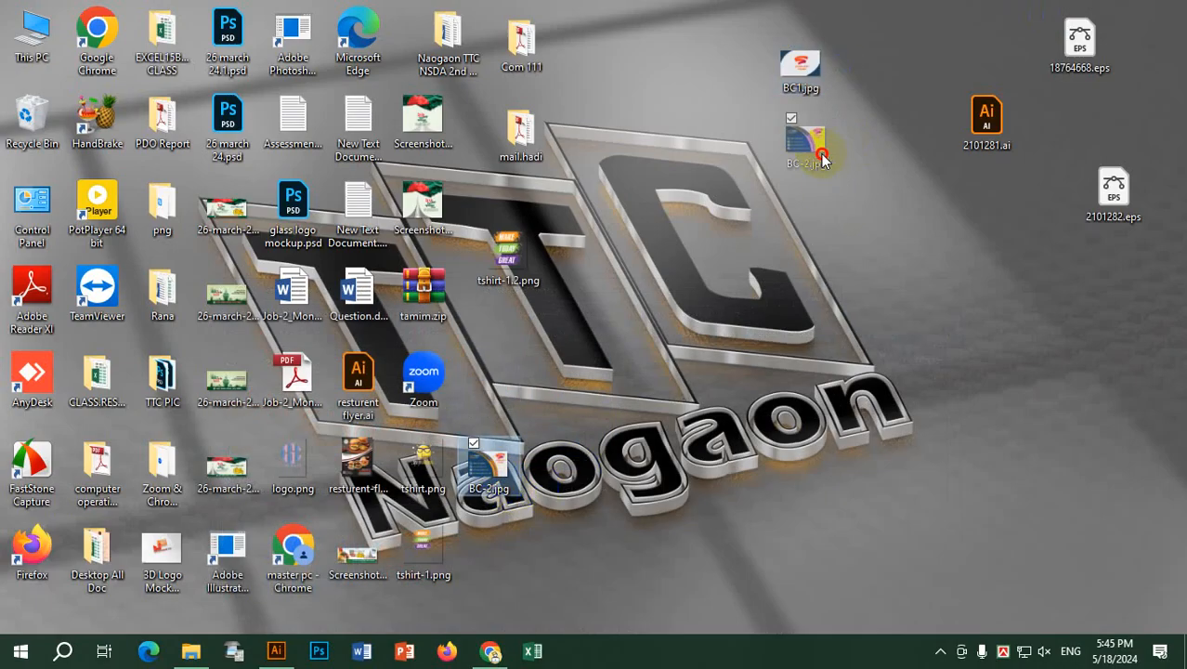
Step: Preview BC-2.jpg and BC1.jpg in Windows Photos, then close the viewer
double_click(818, 68)
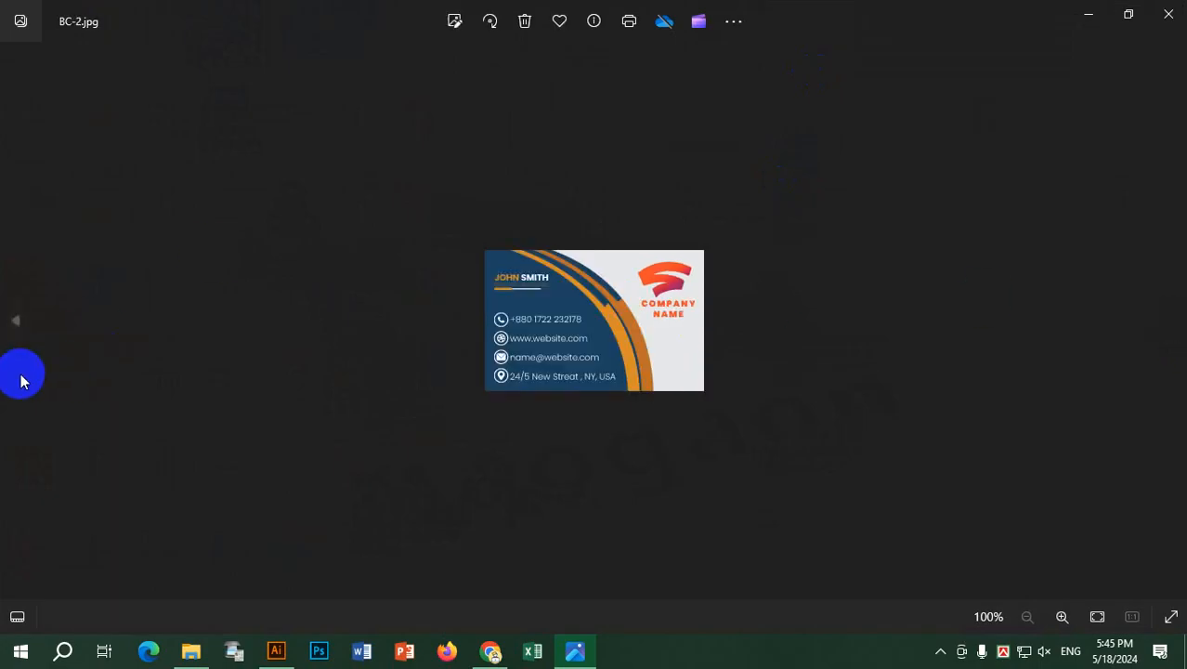
click(13, 321)
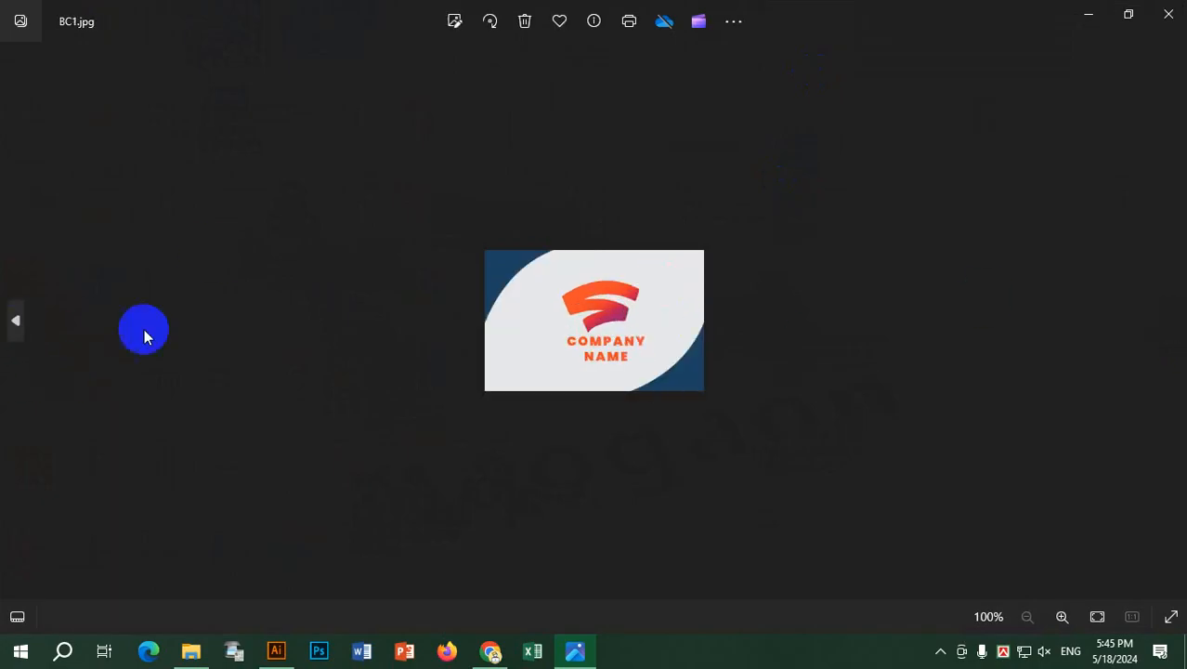
click(1171, 322)
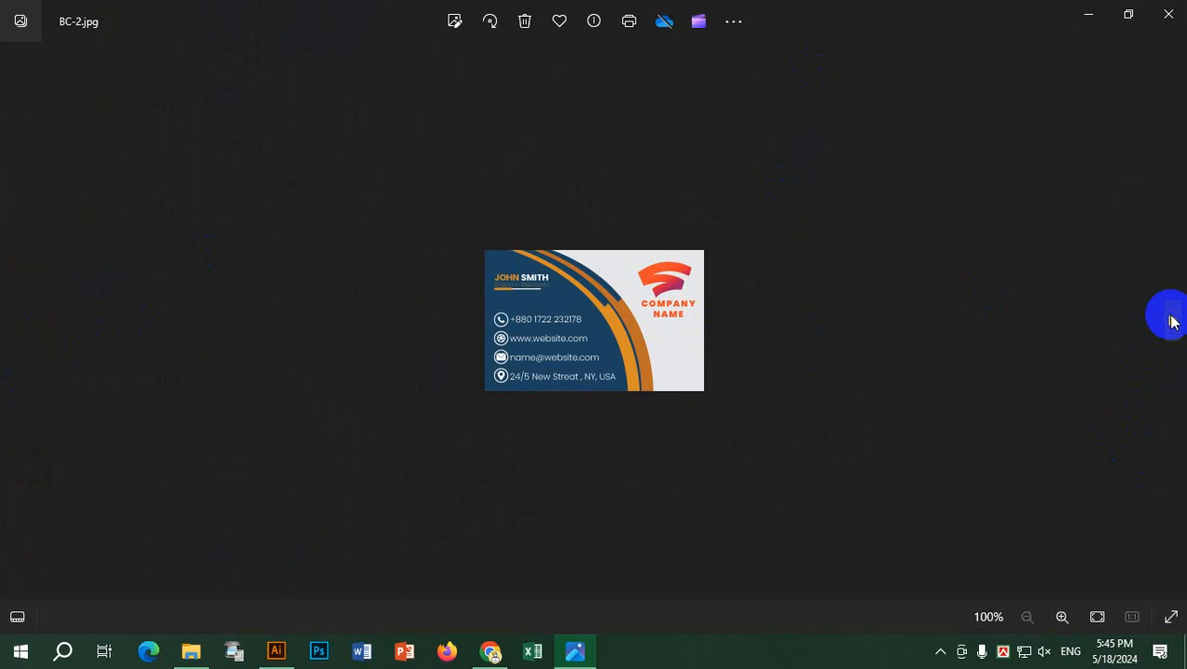
click(1168, 14)
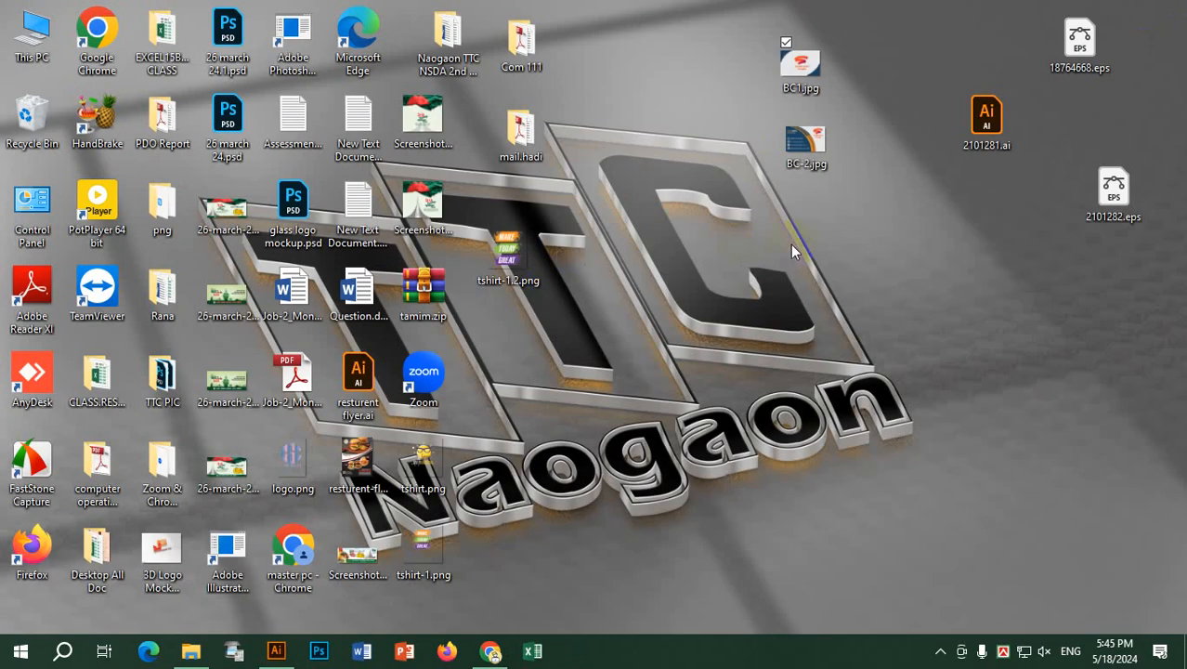
click(805, 163)
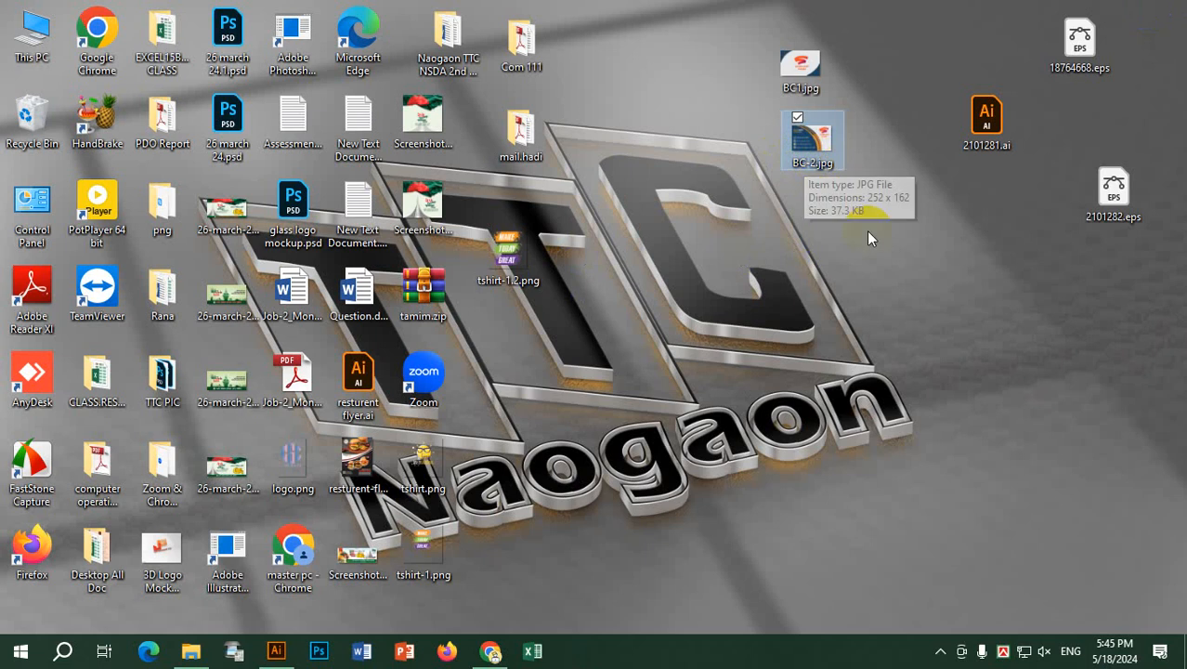
click(881, 267)
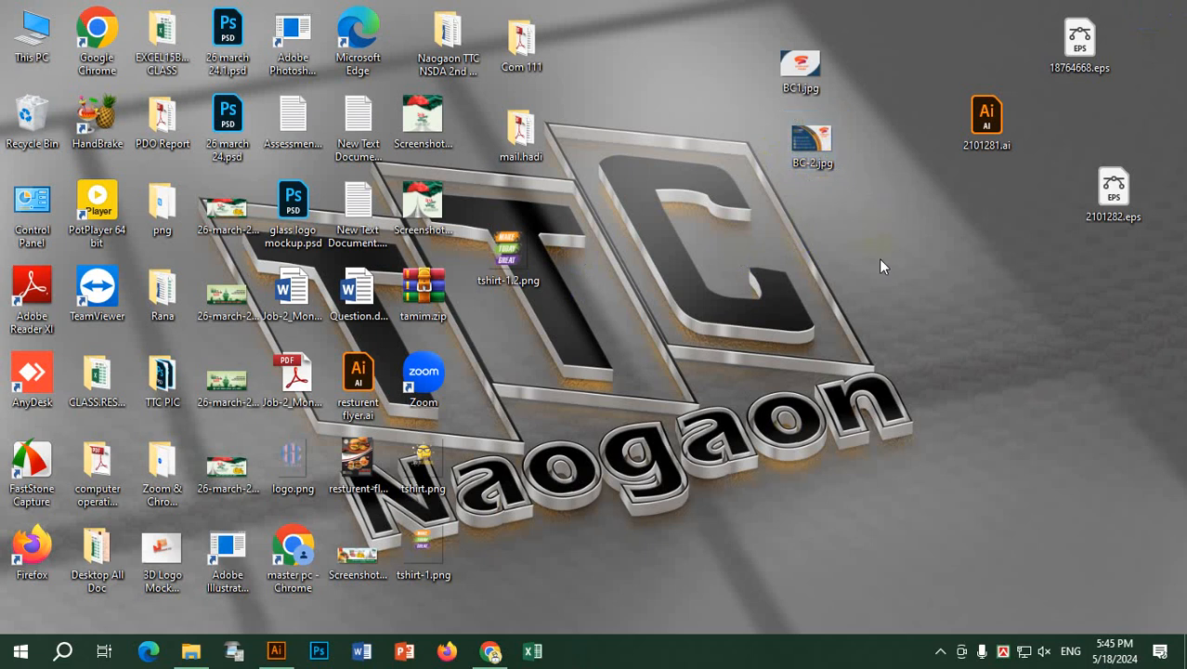